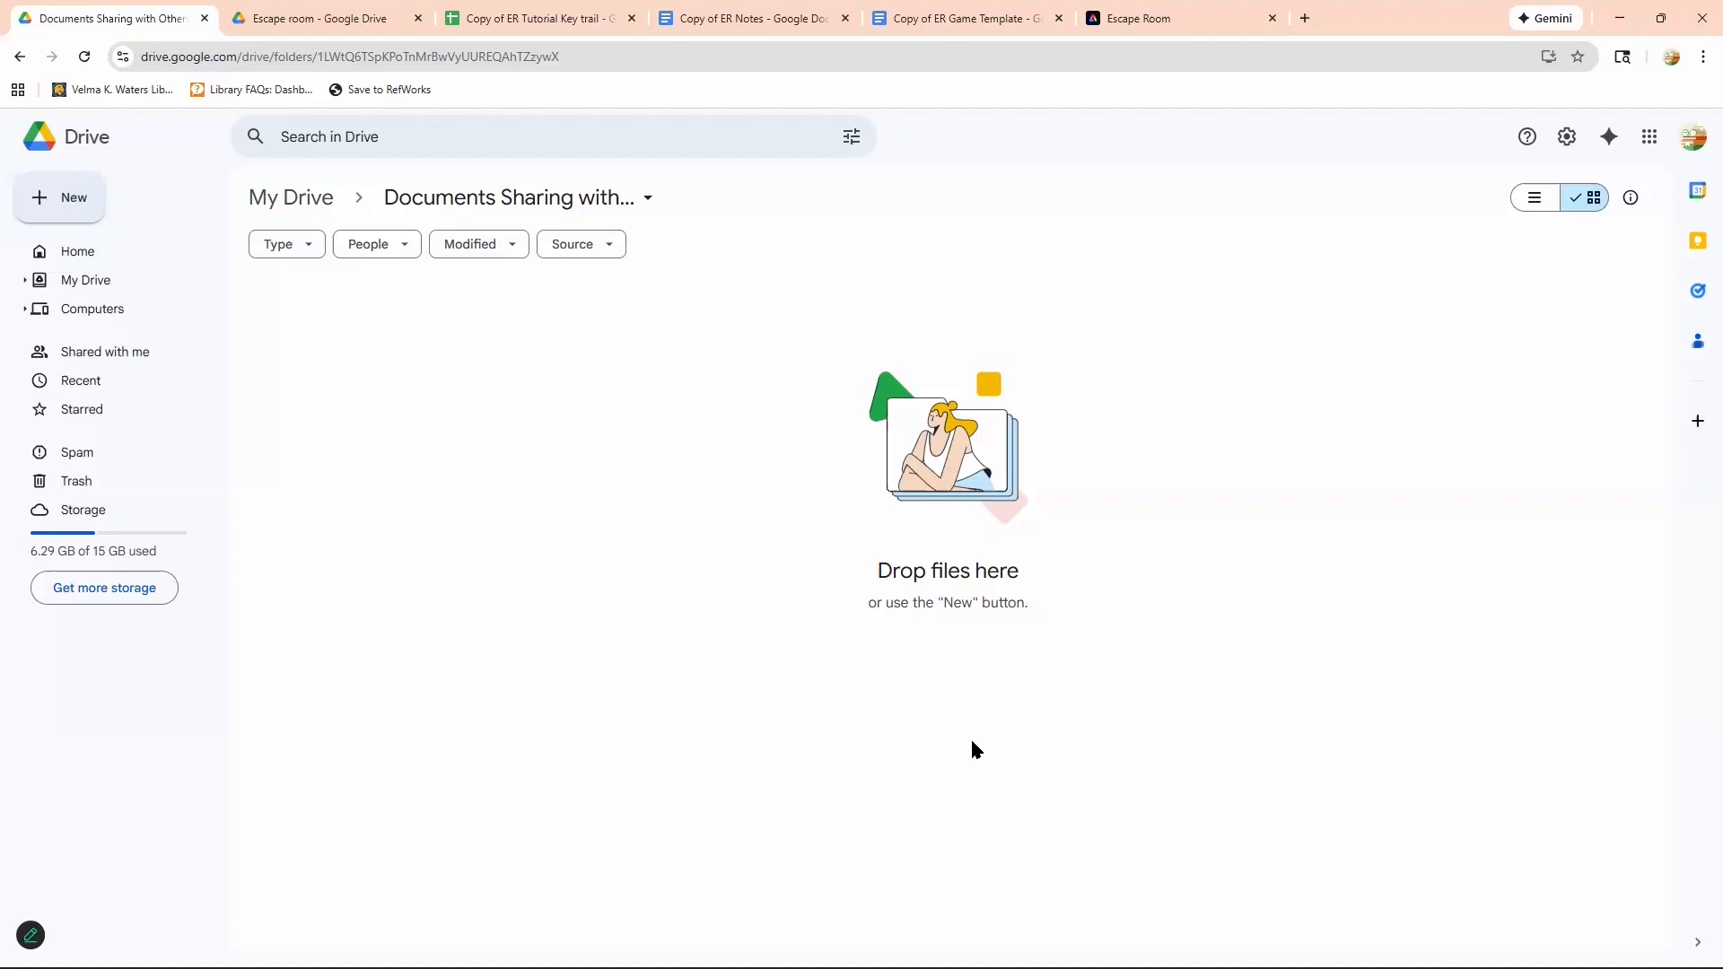
Review the ER Game Template document's game details, story and Lock Combinations table.
left_click(969, 13)
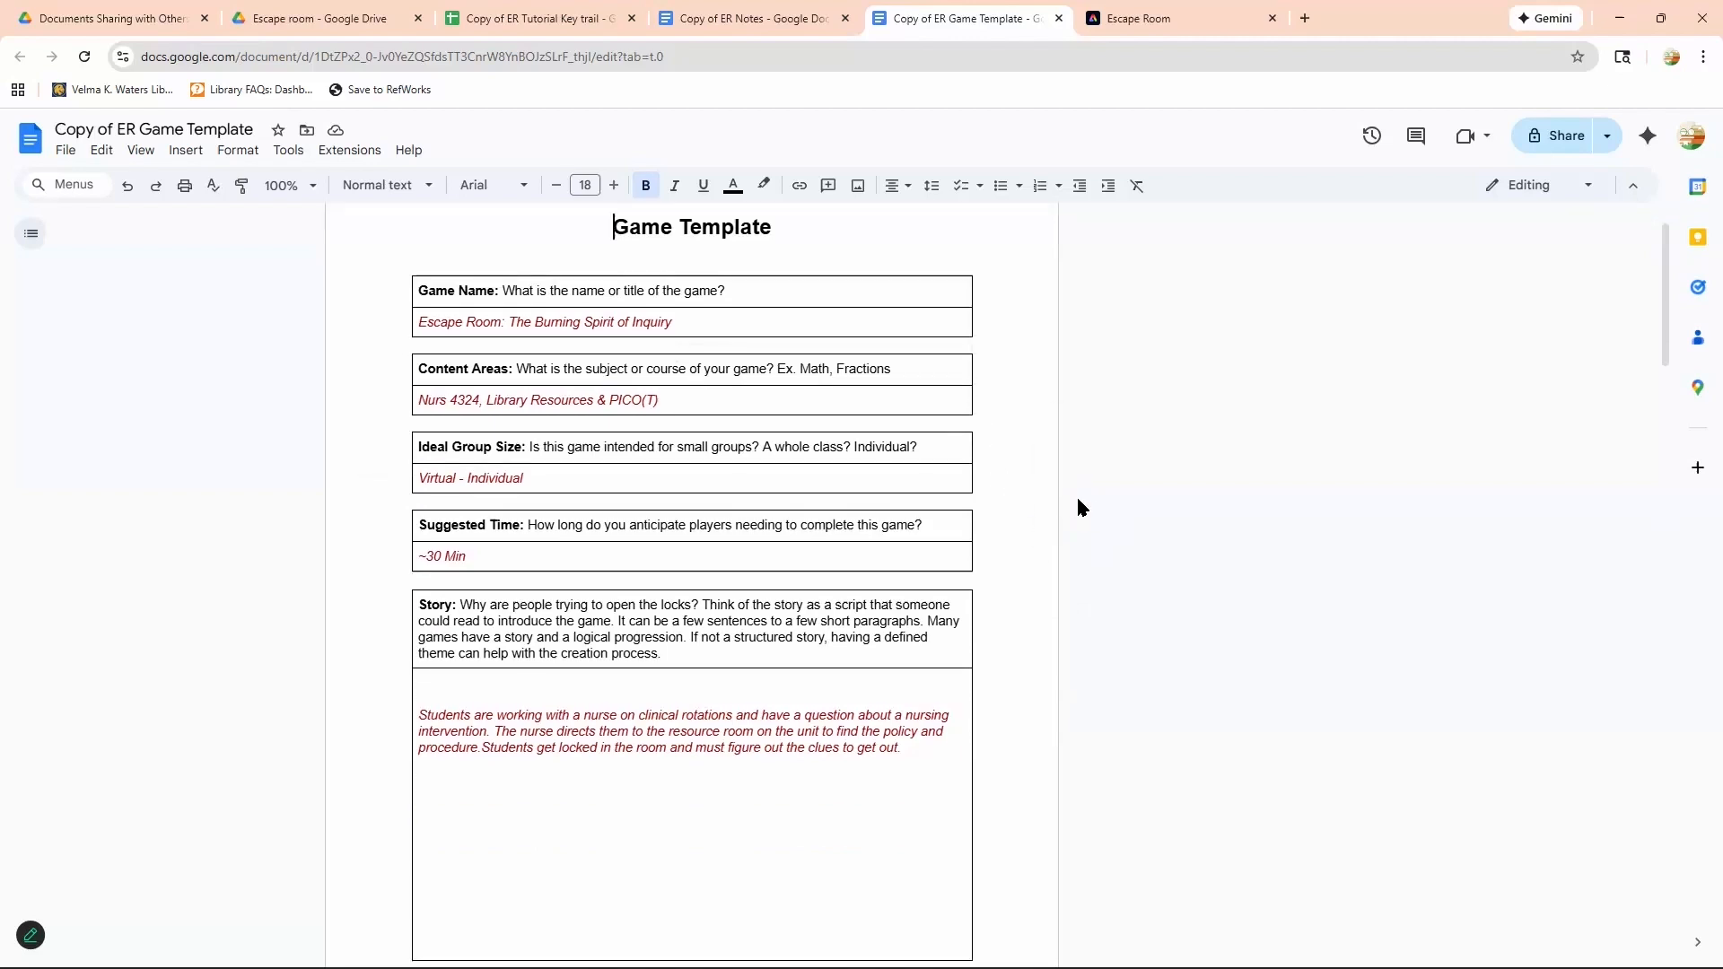
scroll(1089, 513, "down", 7)
scroll(1090, 517, "down", 3)
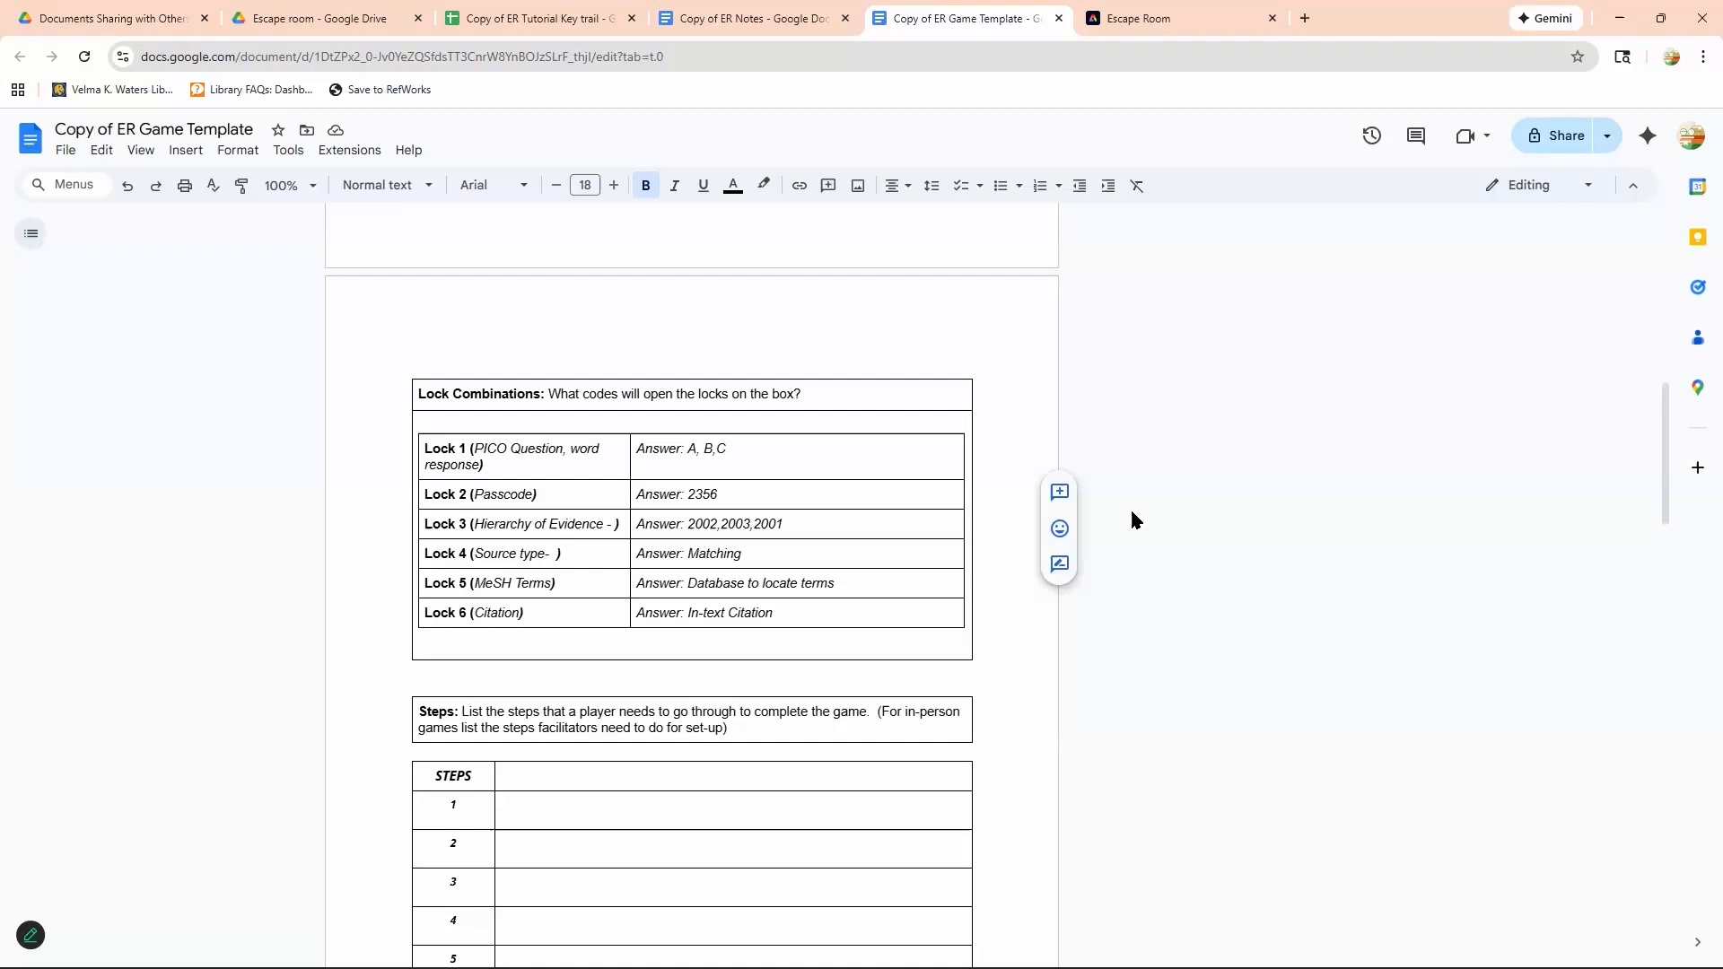
scroll(1134, 513, "up", 12)
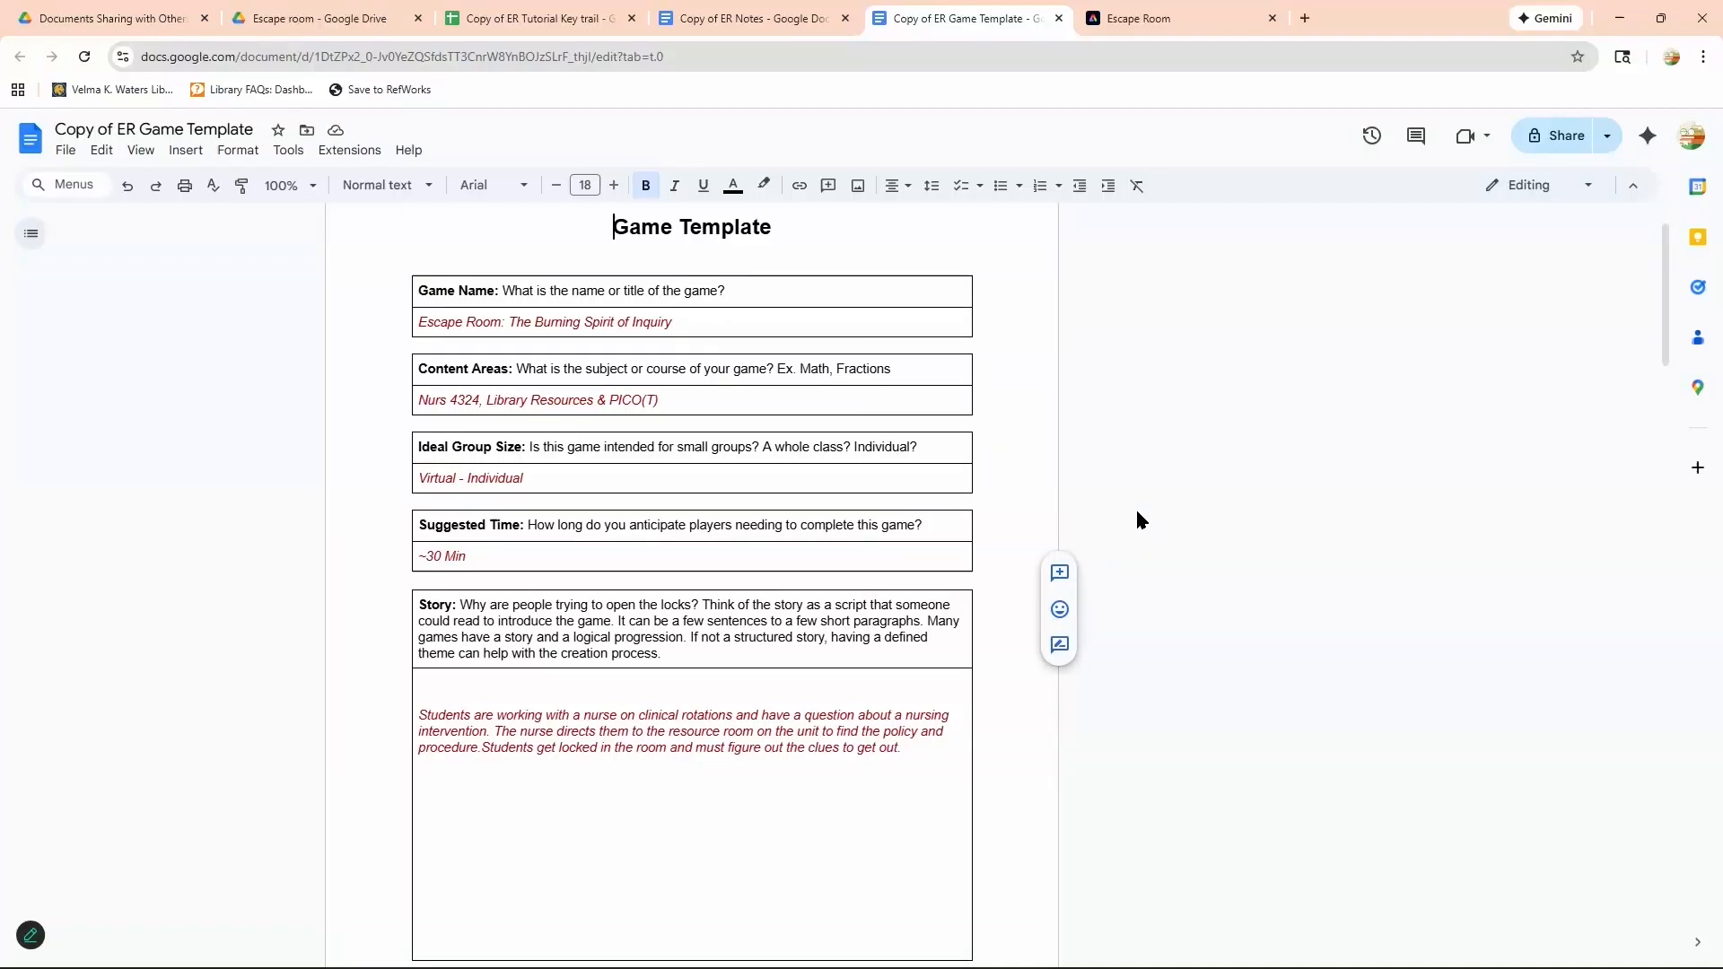
scroll(1136, 519, "up", 1)
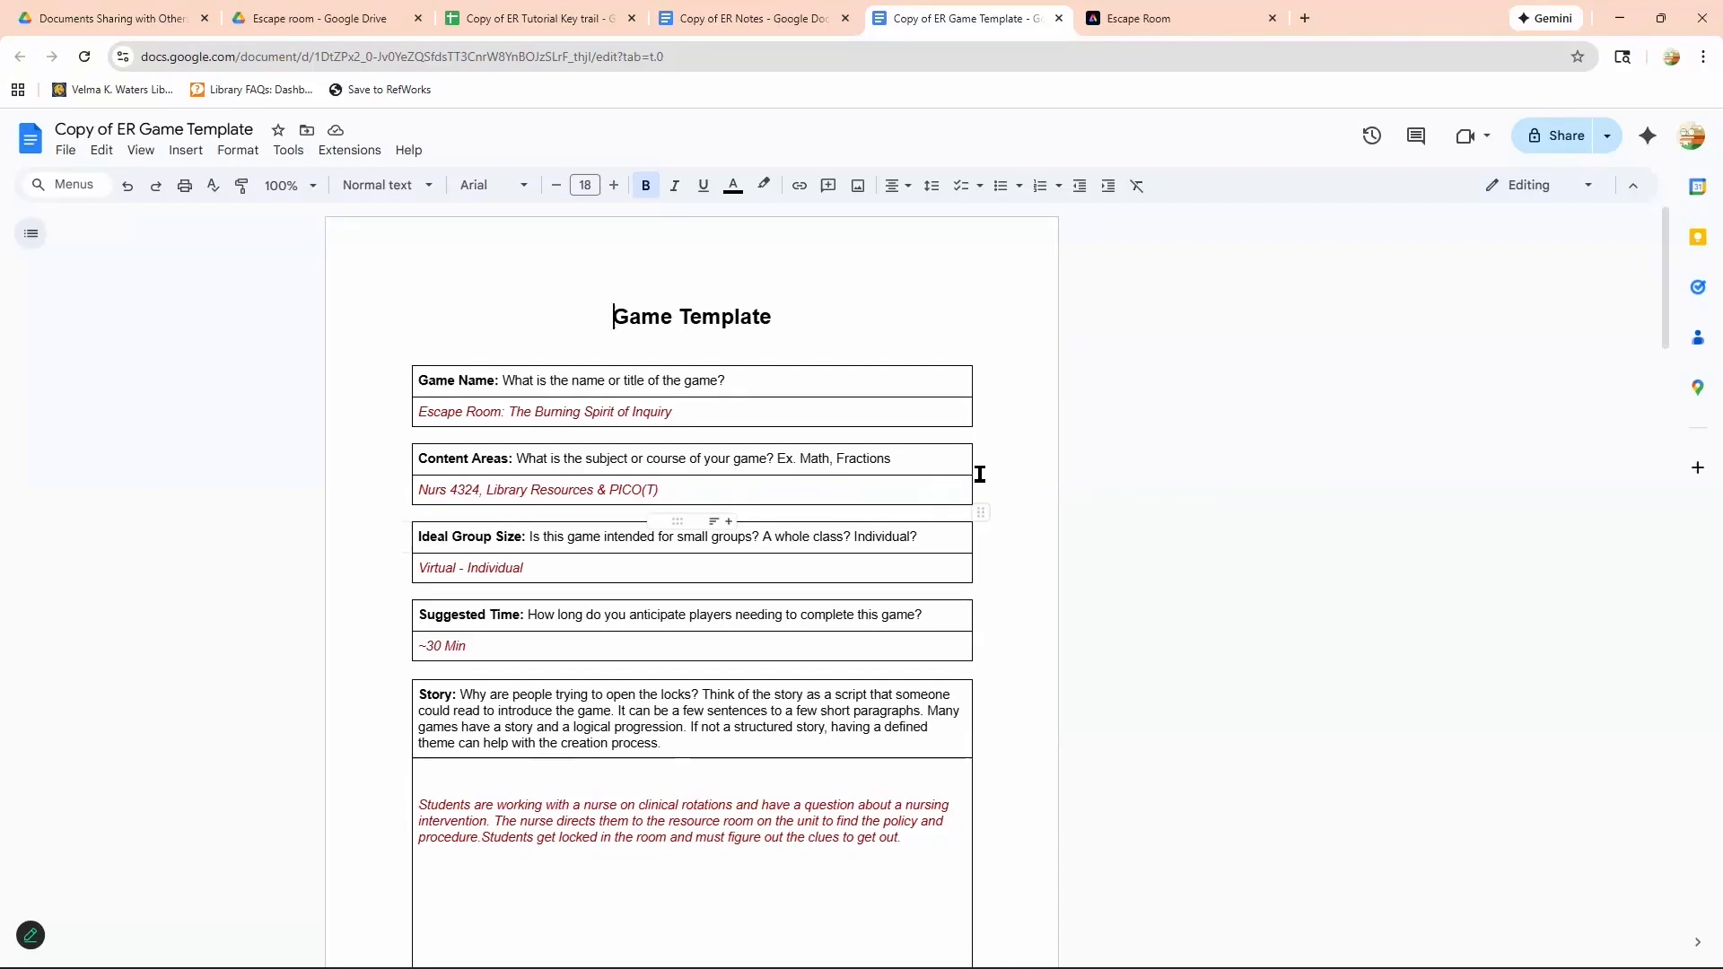
scroll(994, 499, "down", 3)
scroll(997, 506, "down", 5)
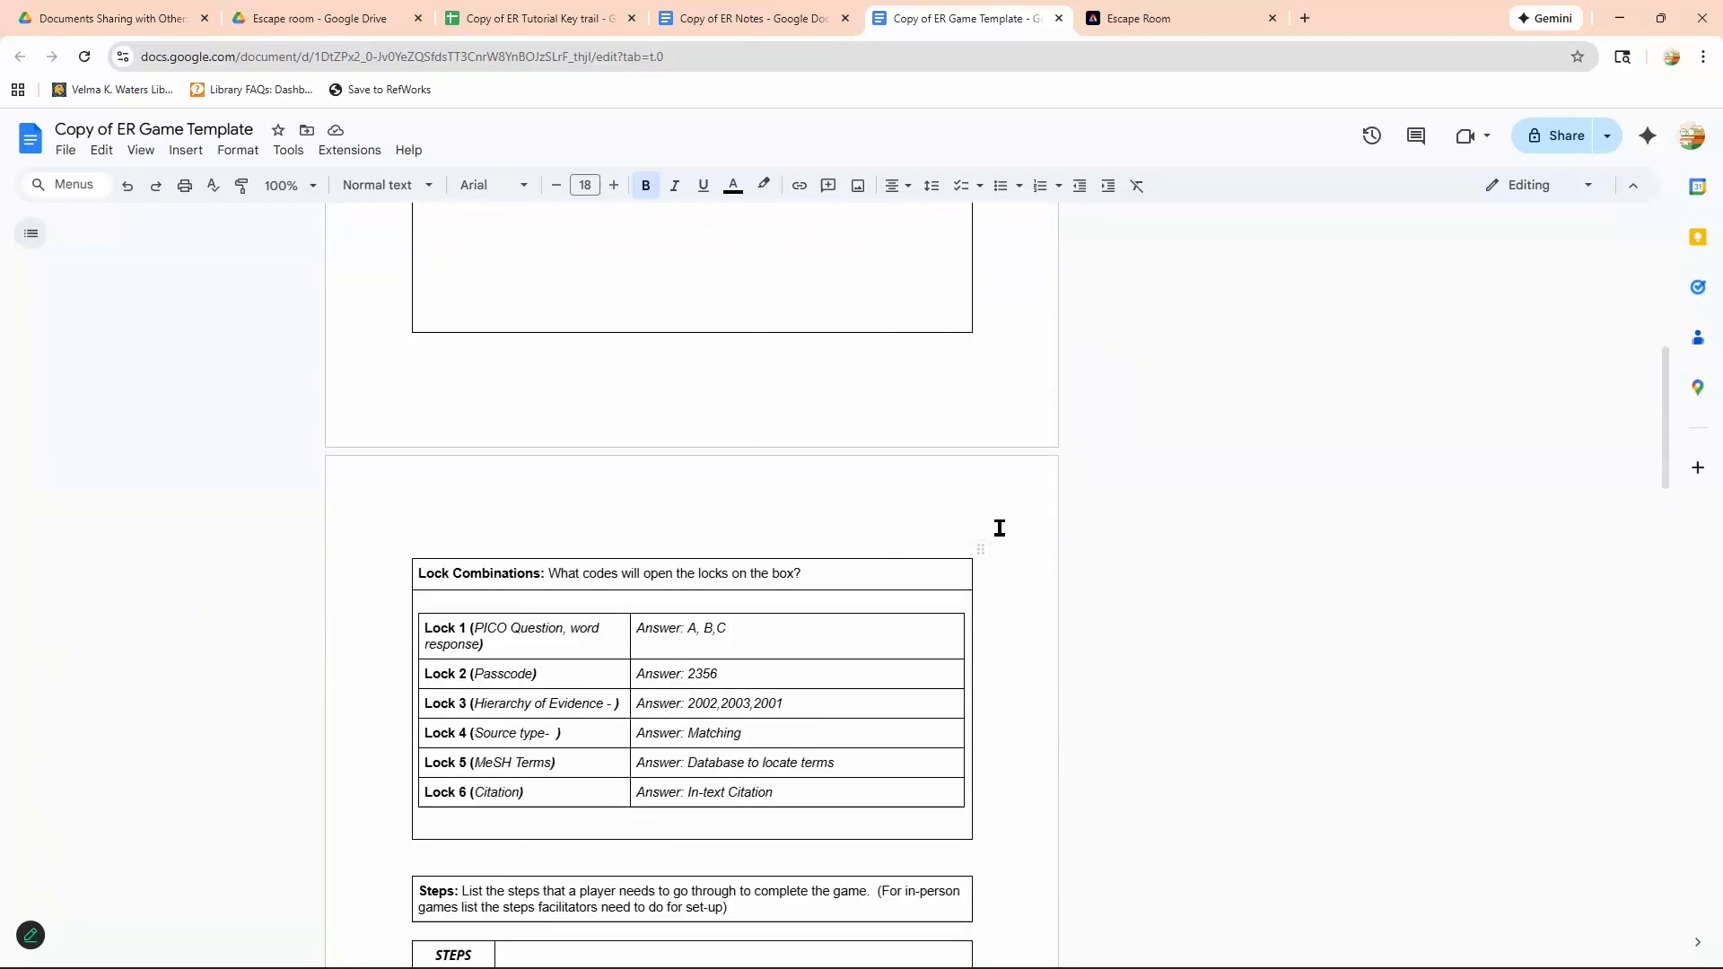
scroll(997, 528, "down", 3)
scroll(1006, 632, "up", 3)
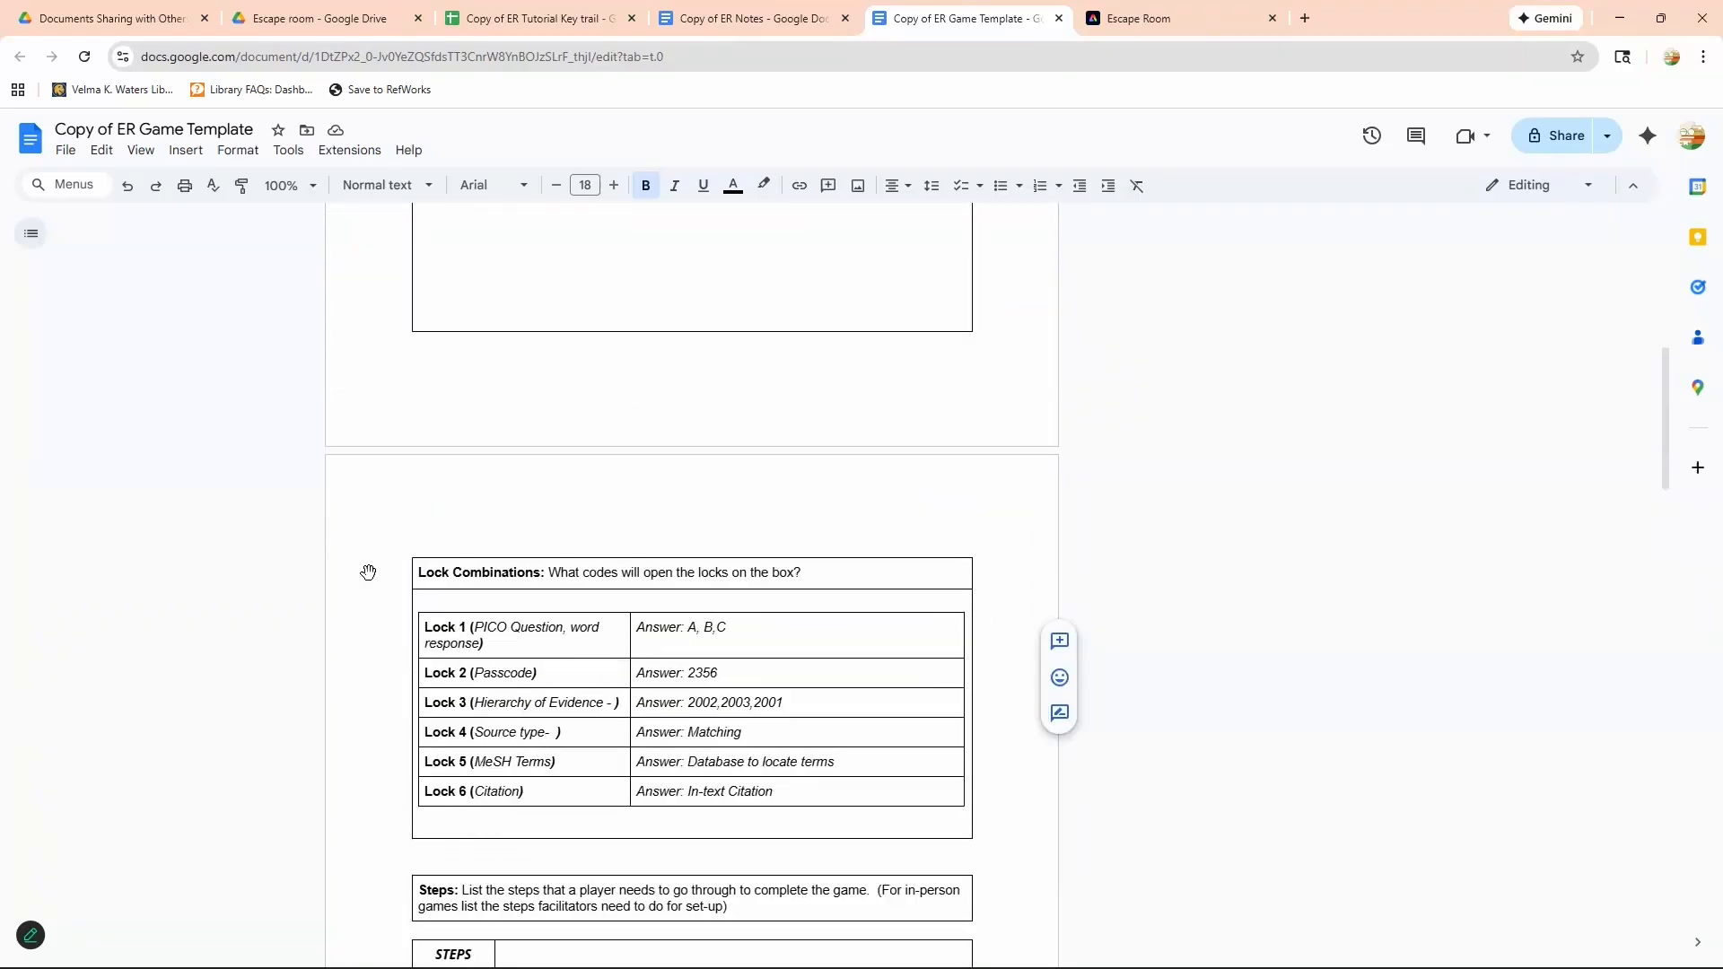
left_click_drag(974, 800, 985, 803)
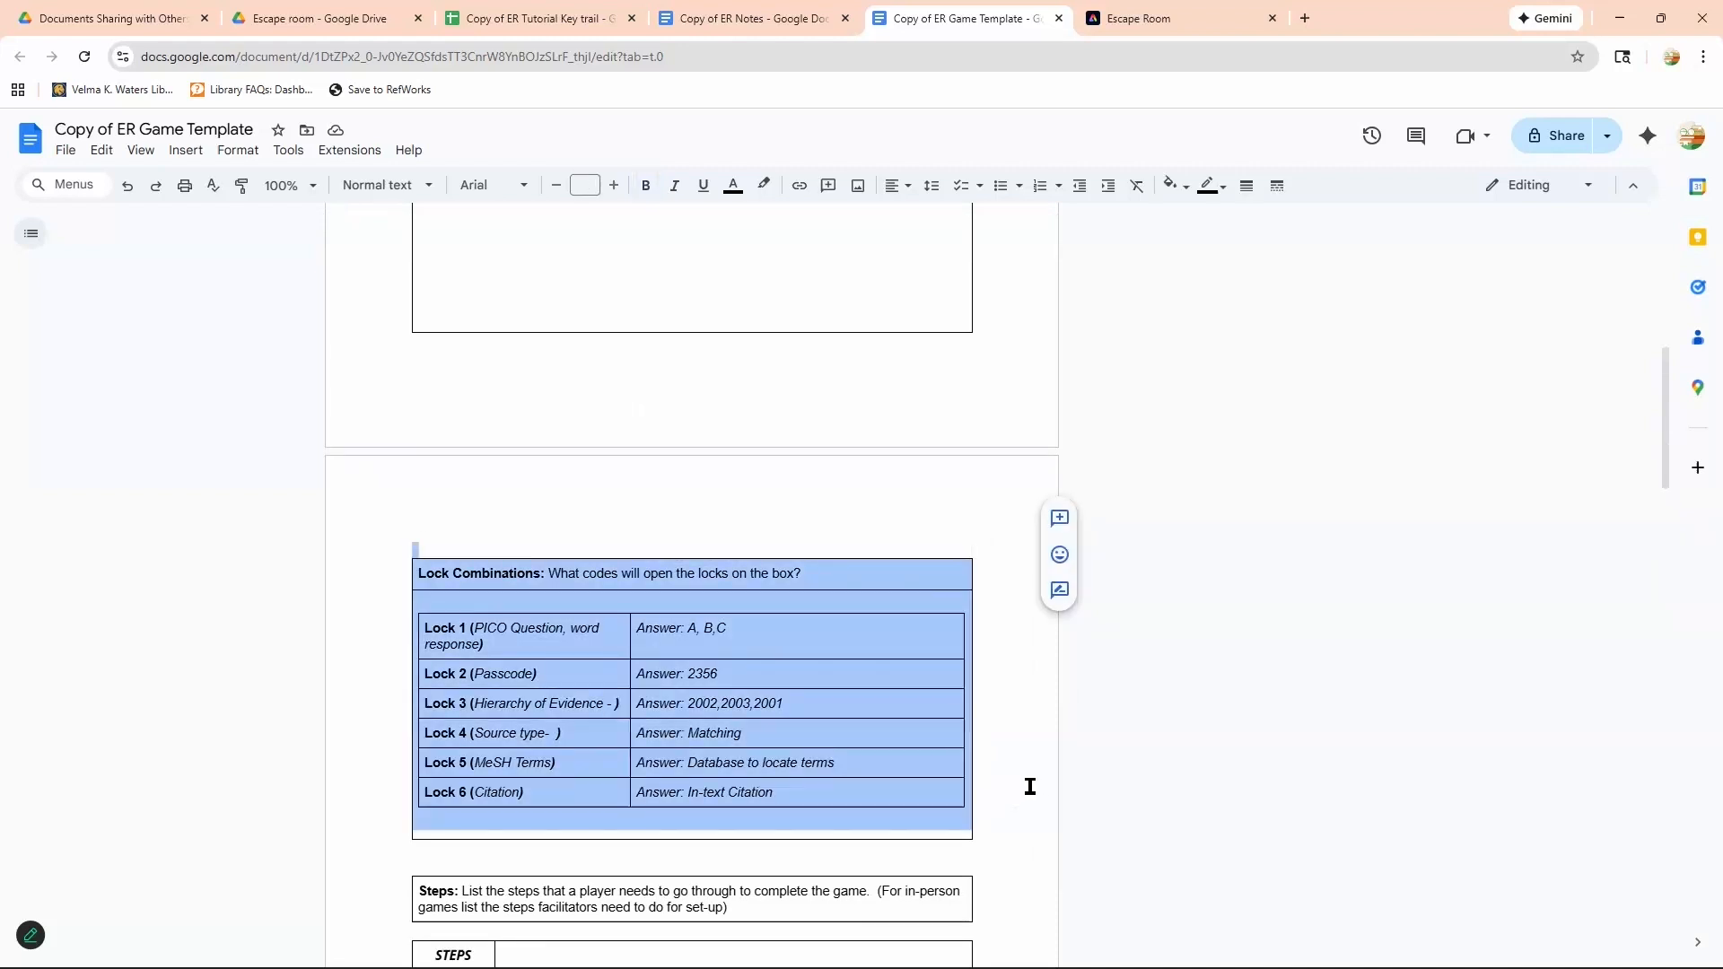
left_click(961, 758)
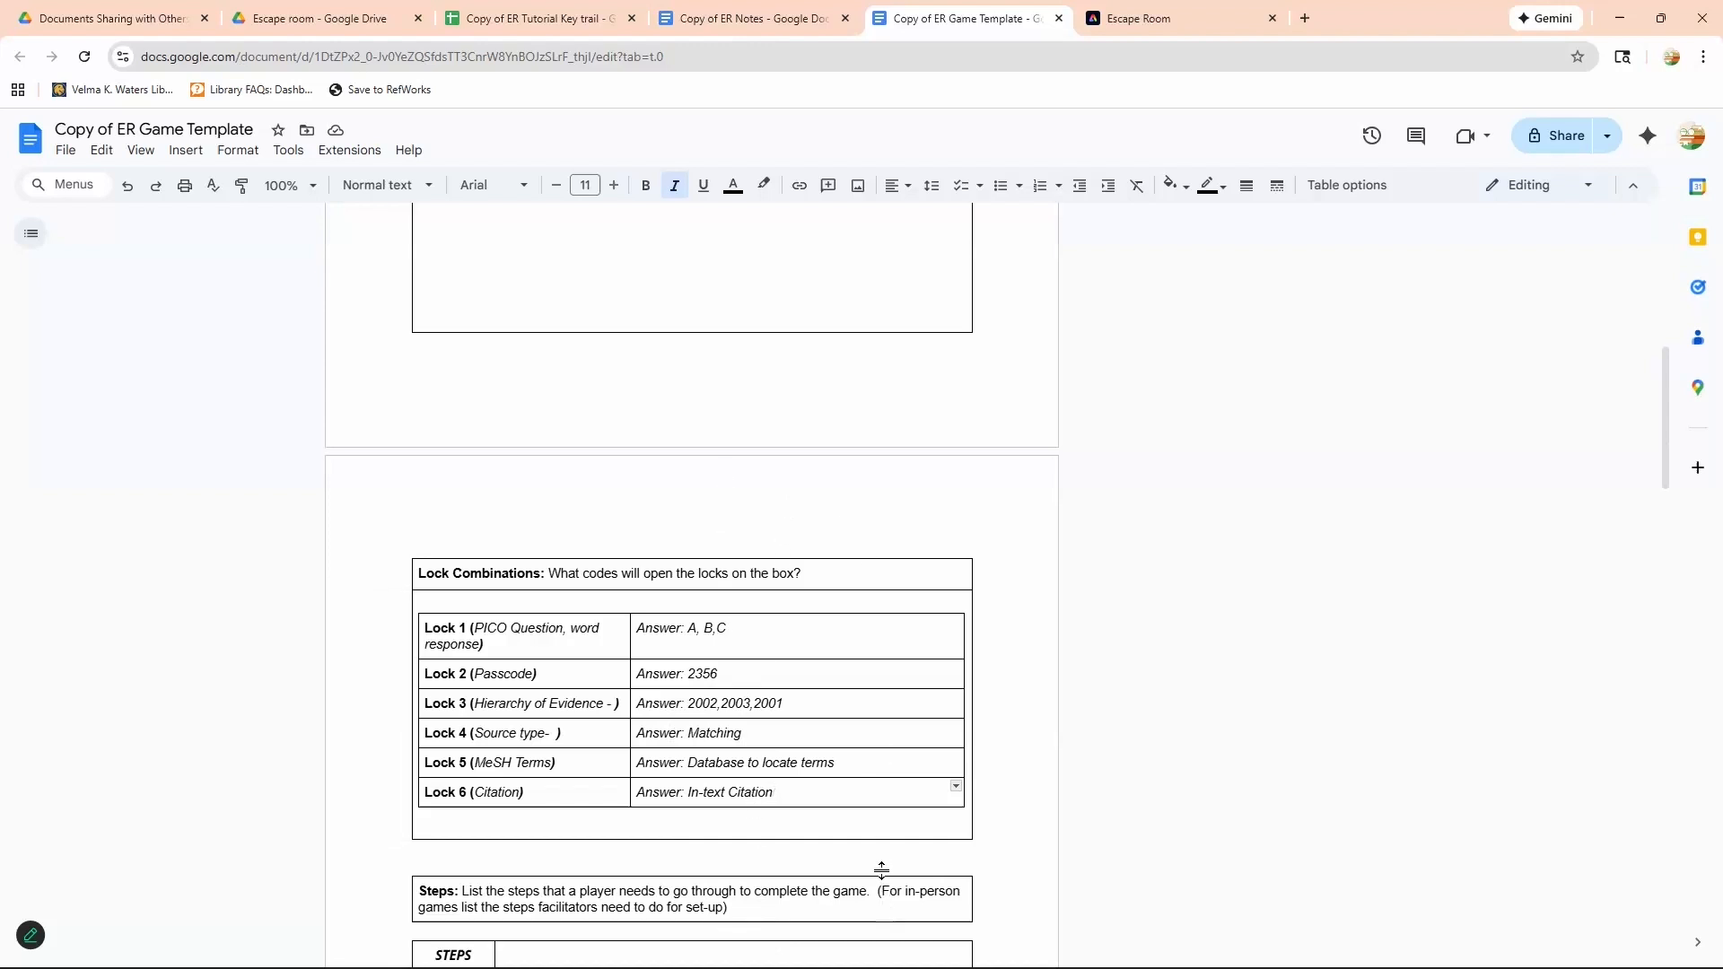
scroll(879, 779, "up", 4)
scroll(1039, 807, "up", 4)
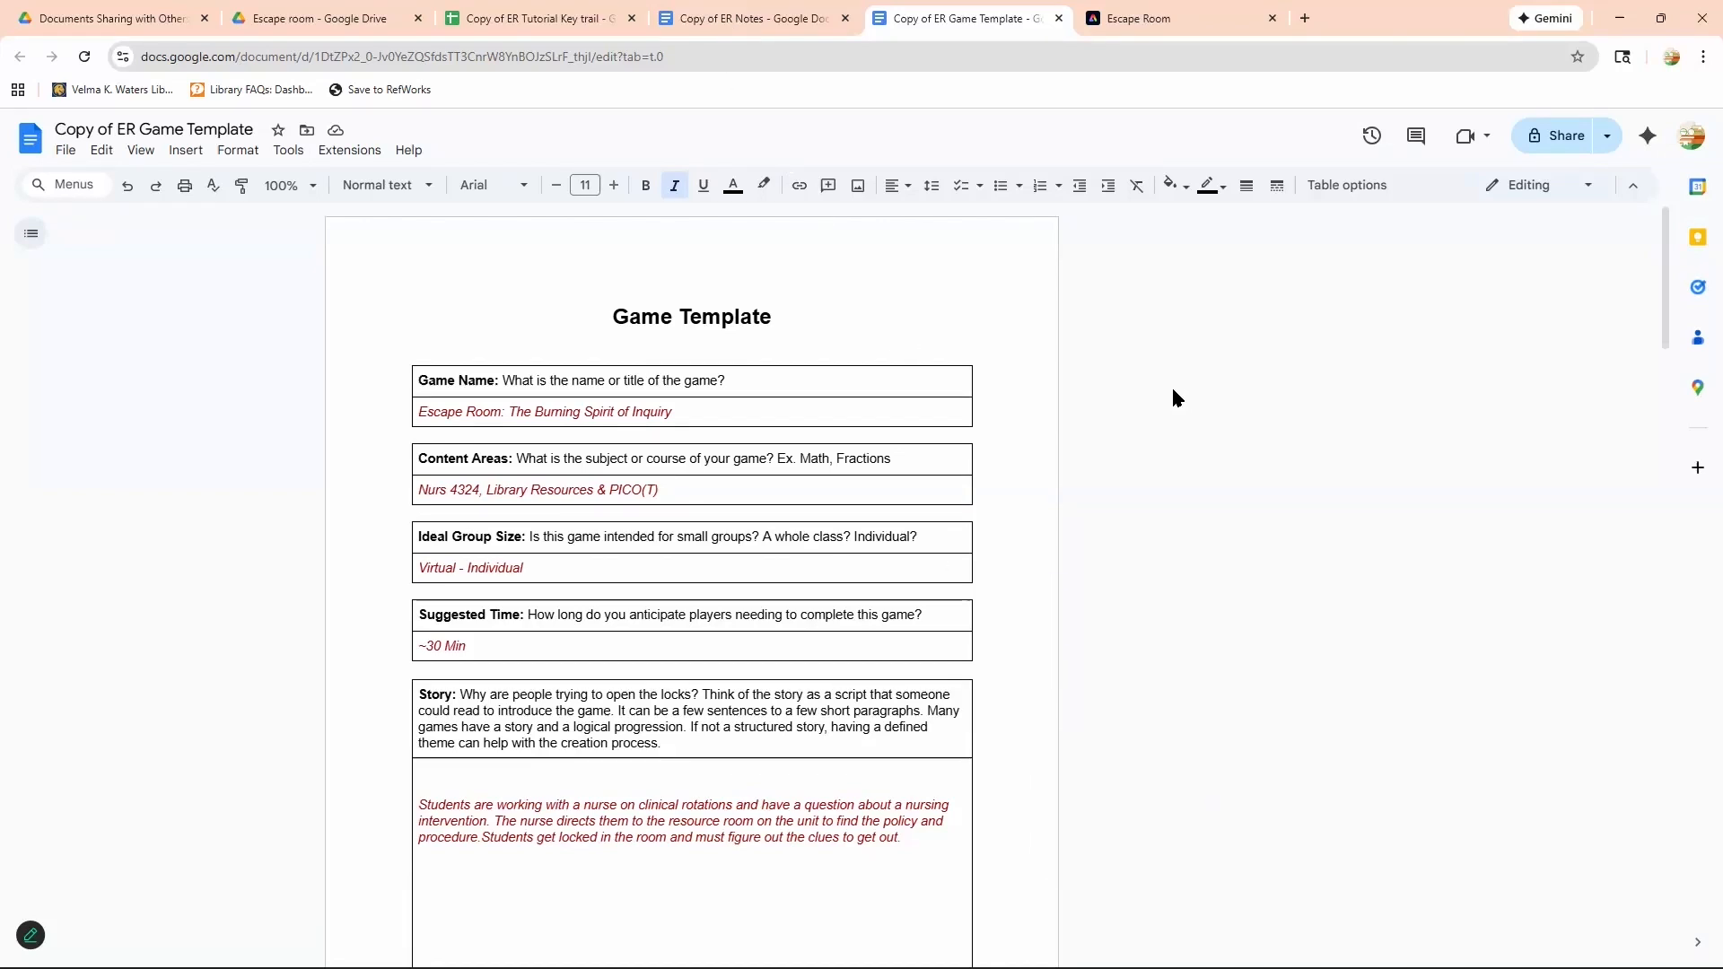
Look through the ER Notes document and the letter and code columns in the ER Tutorial Key trail spreadsheet.
left_click(761, 12)
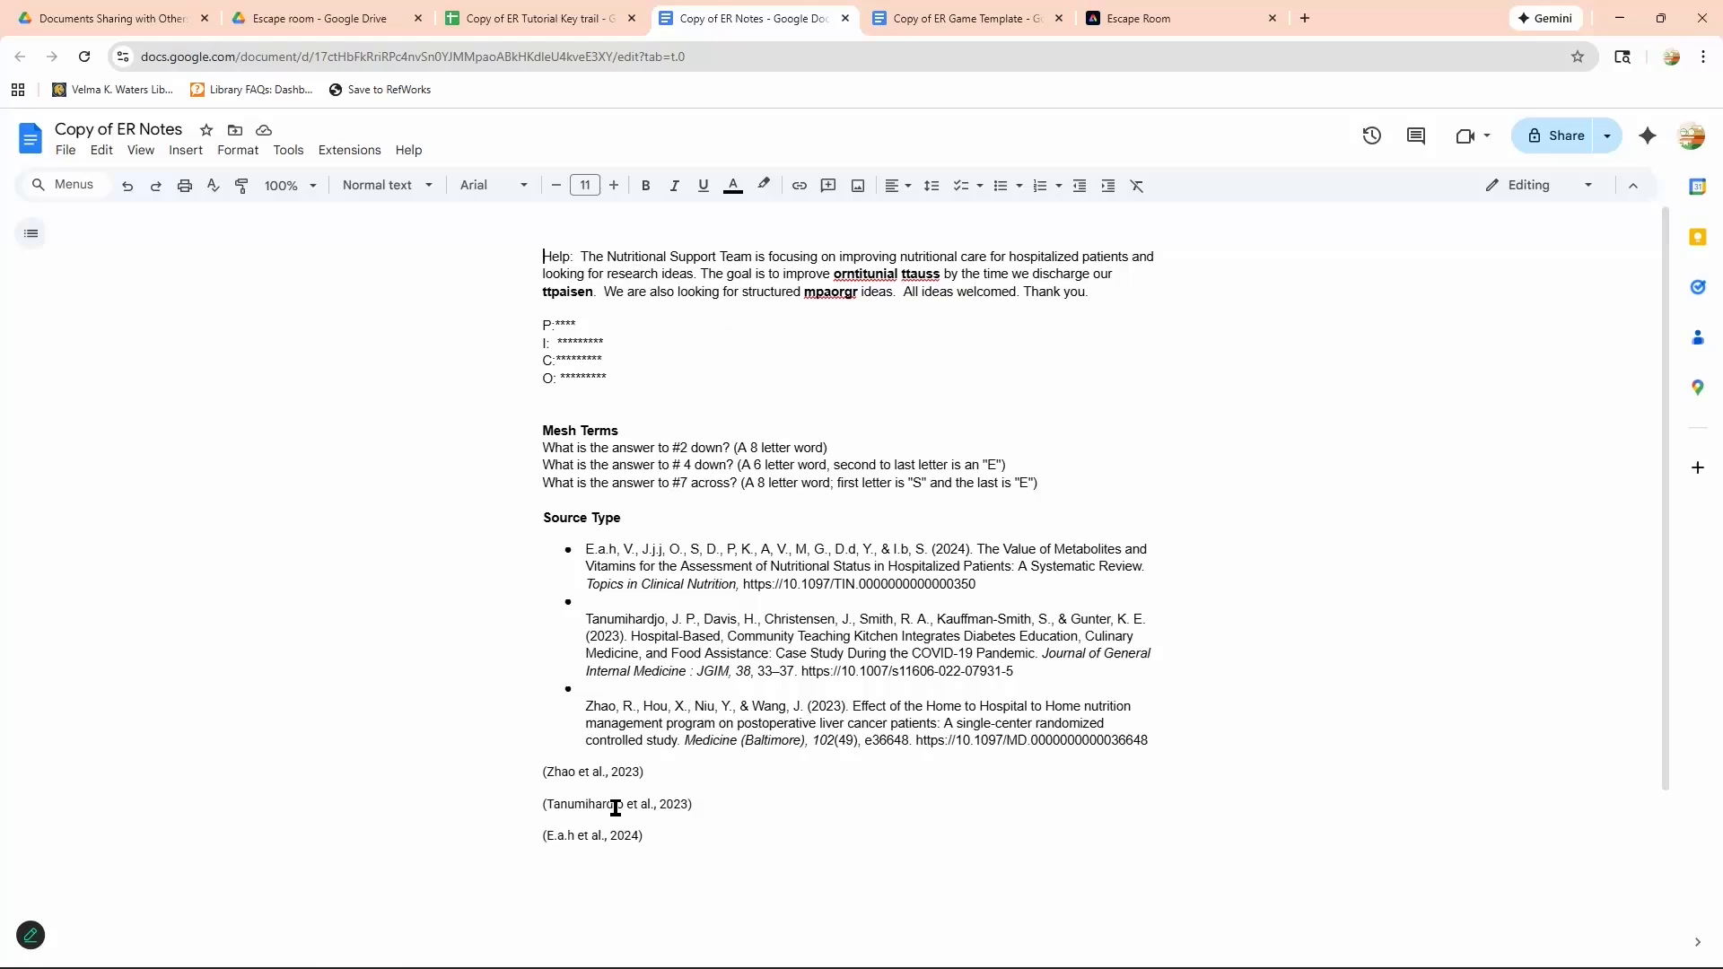
scroll(692, 239, "down", 1)
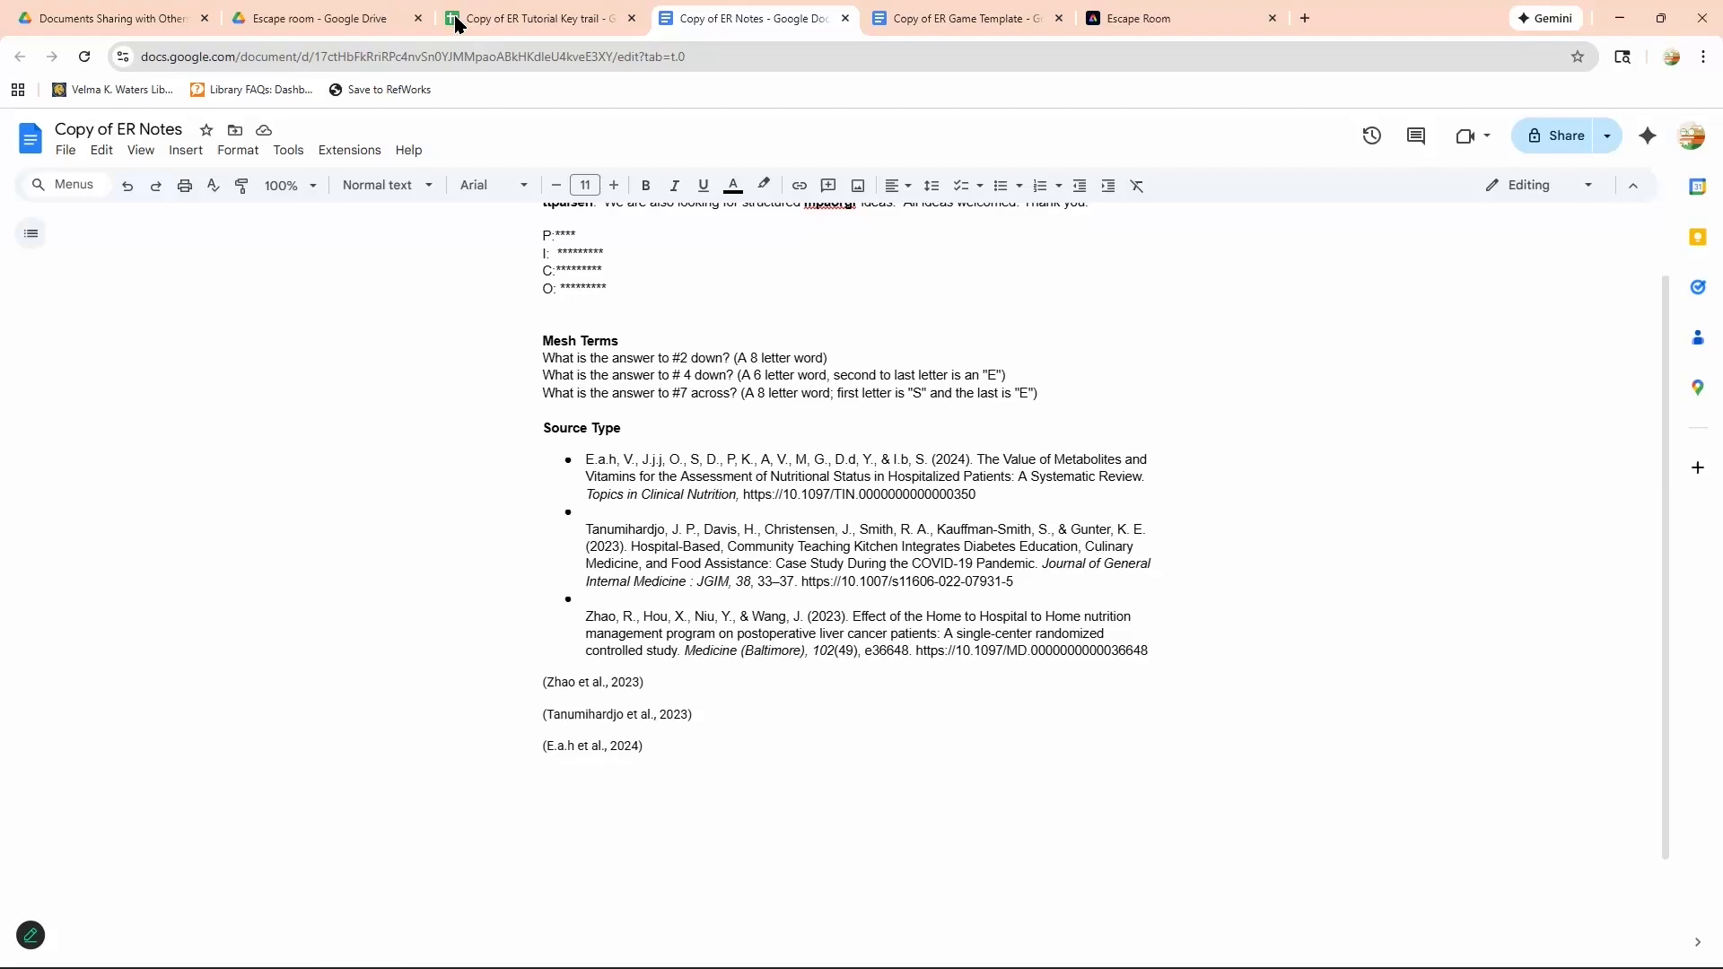
left_click(506, 30)
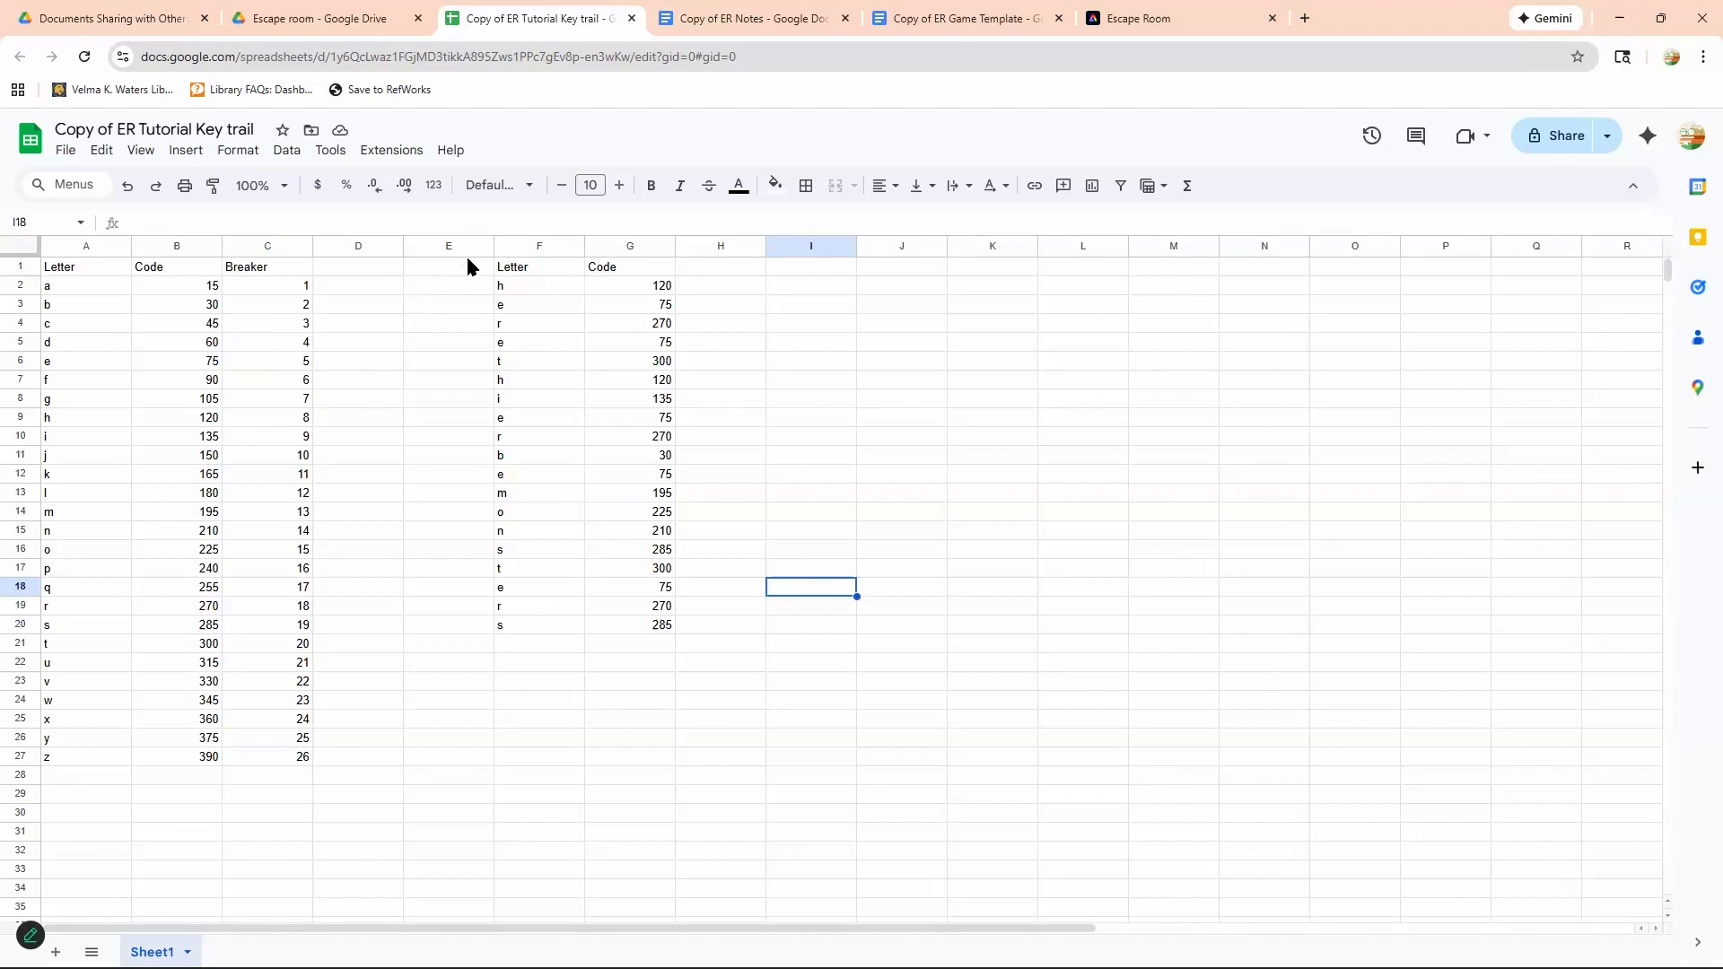
left_click_drag(147, 304, 761, 517)
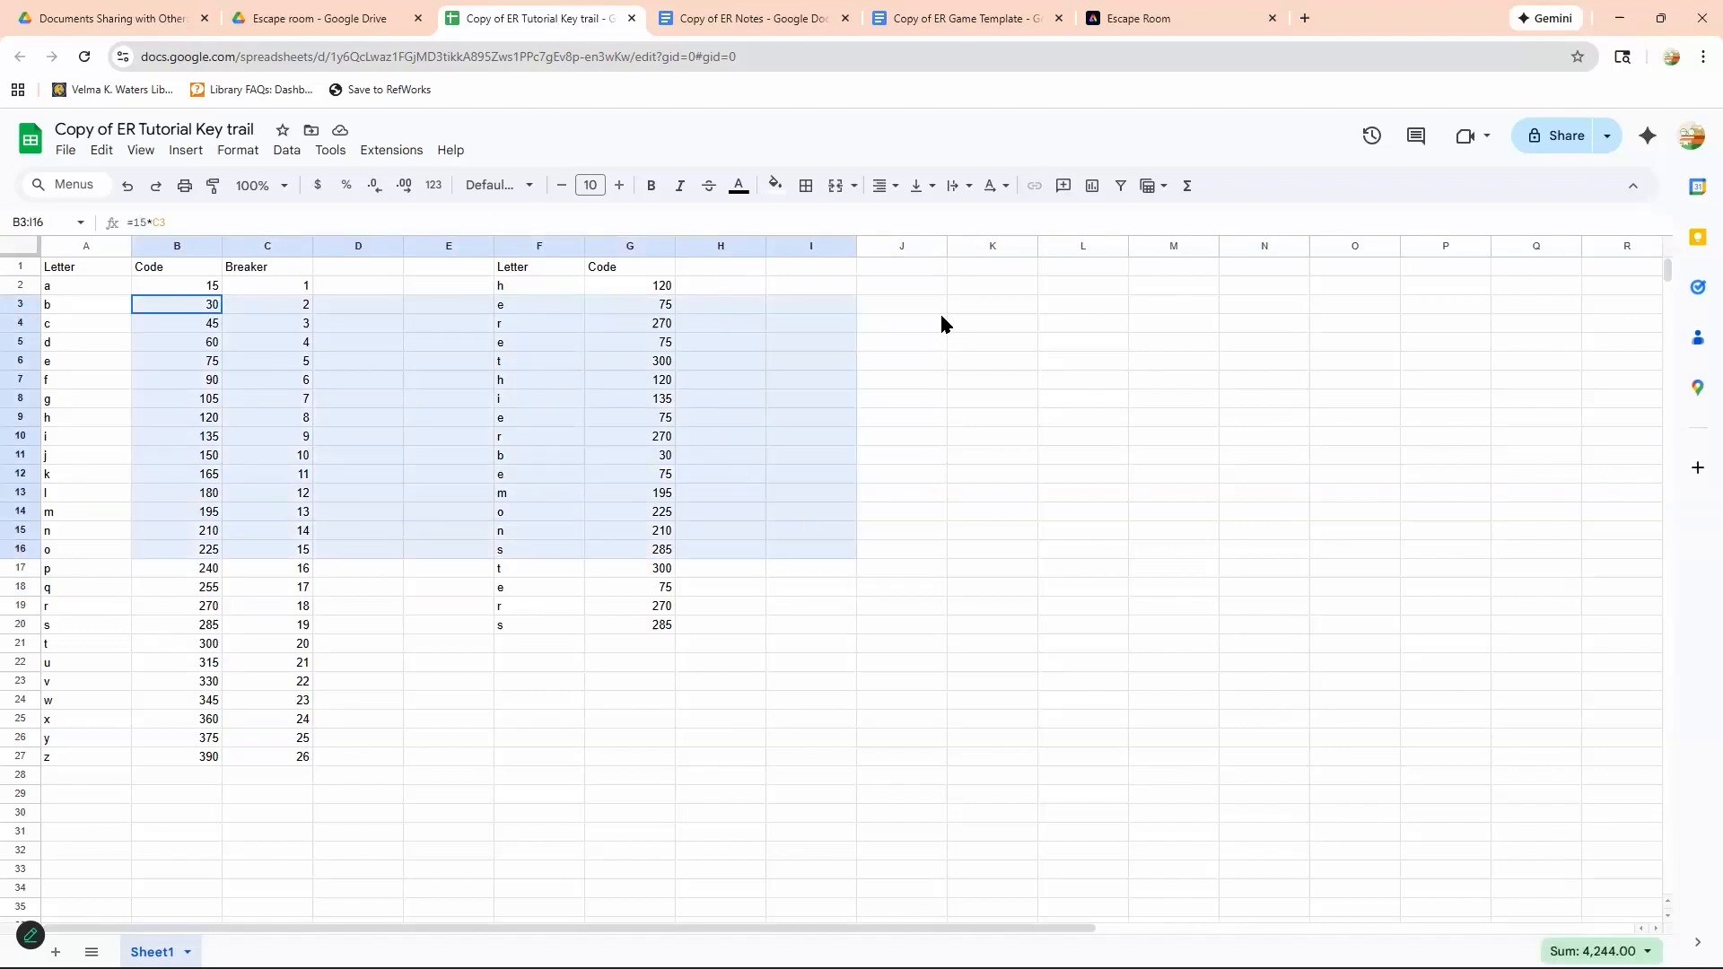
left_click(907, 342)
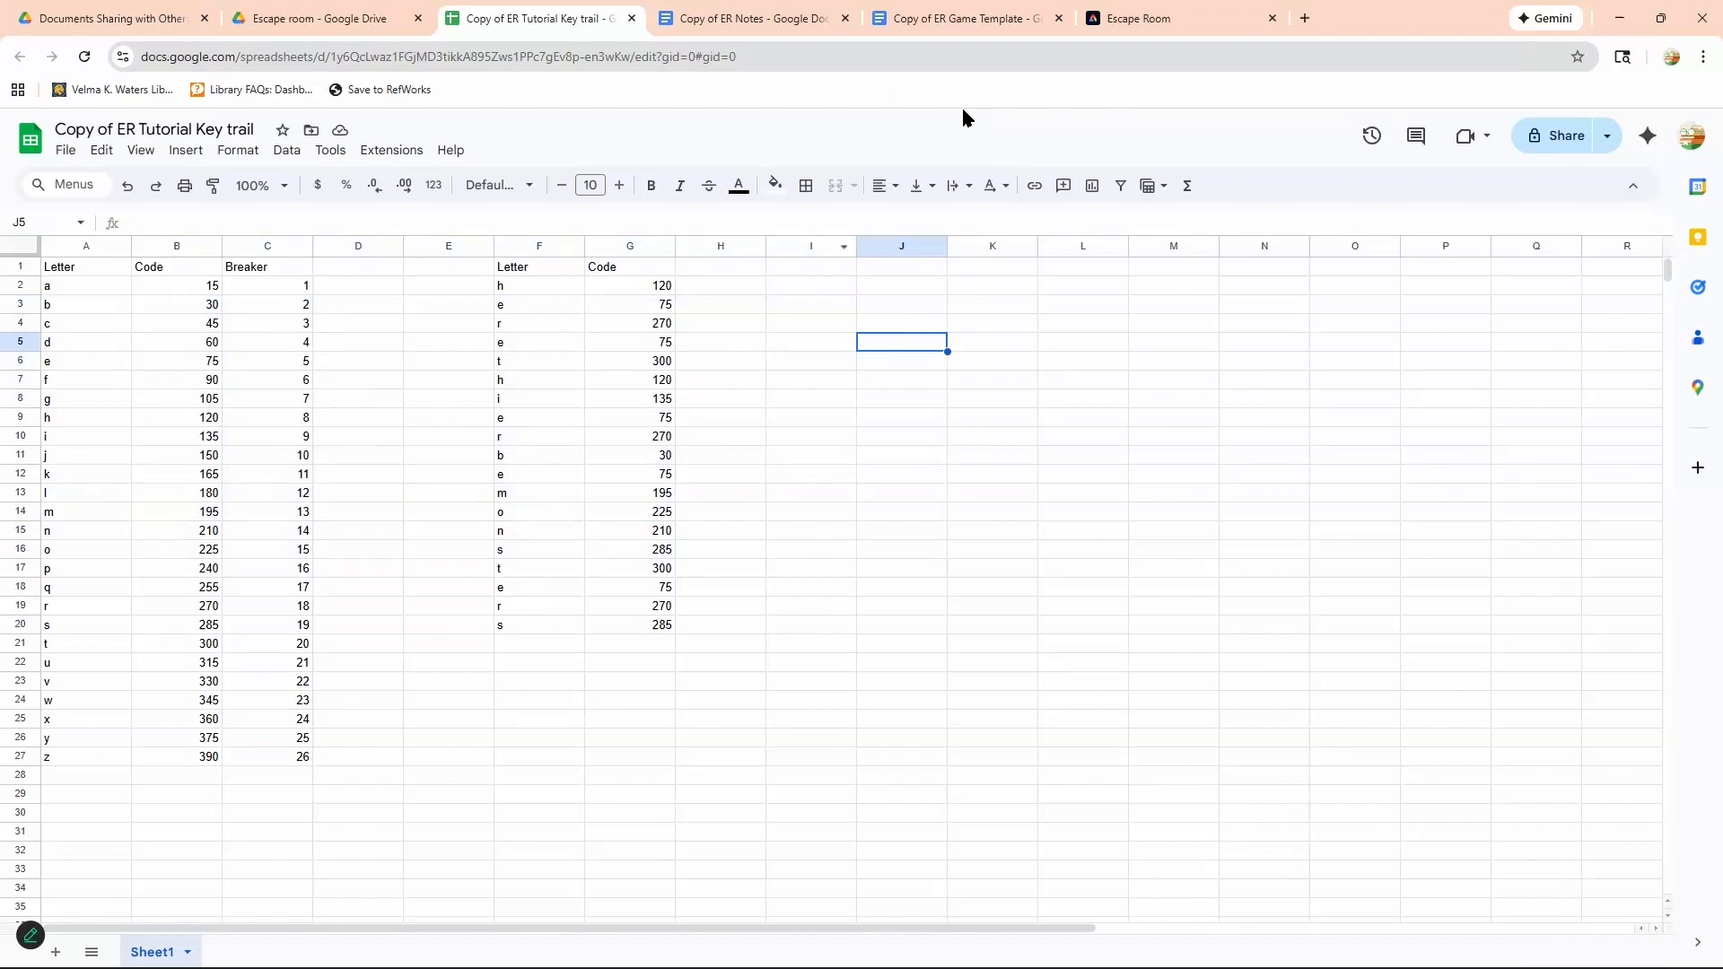
In the ER Game Template's Lock Combinations table, delete the PICO Question description from the Lock 1 label.
left_click(947, 21)
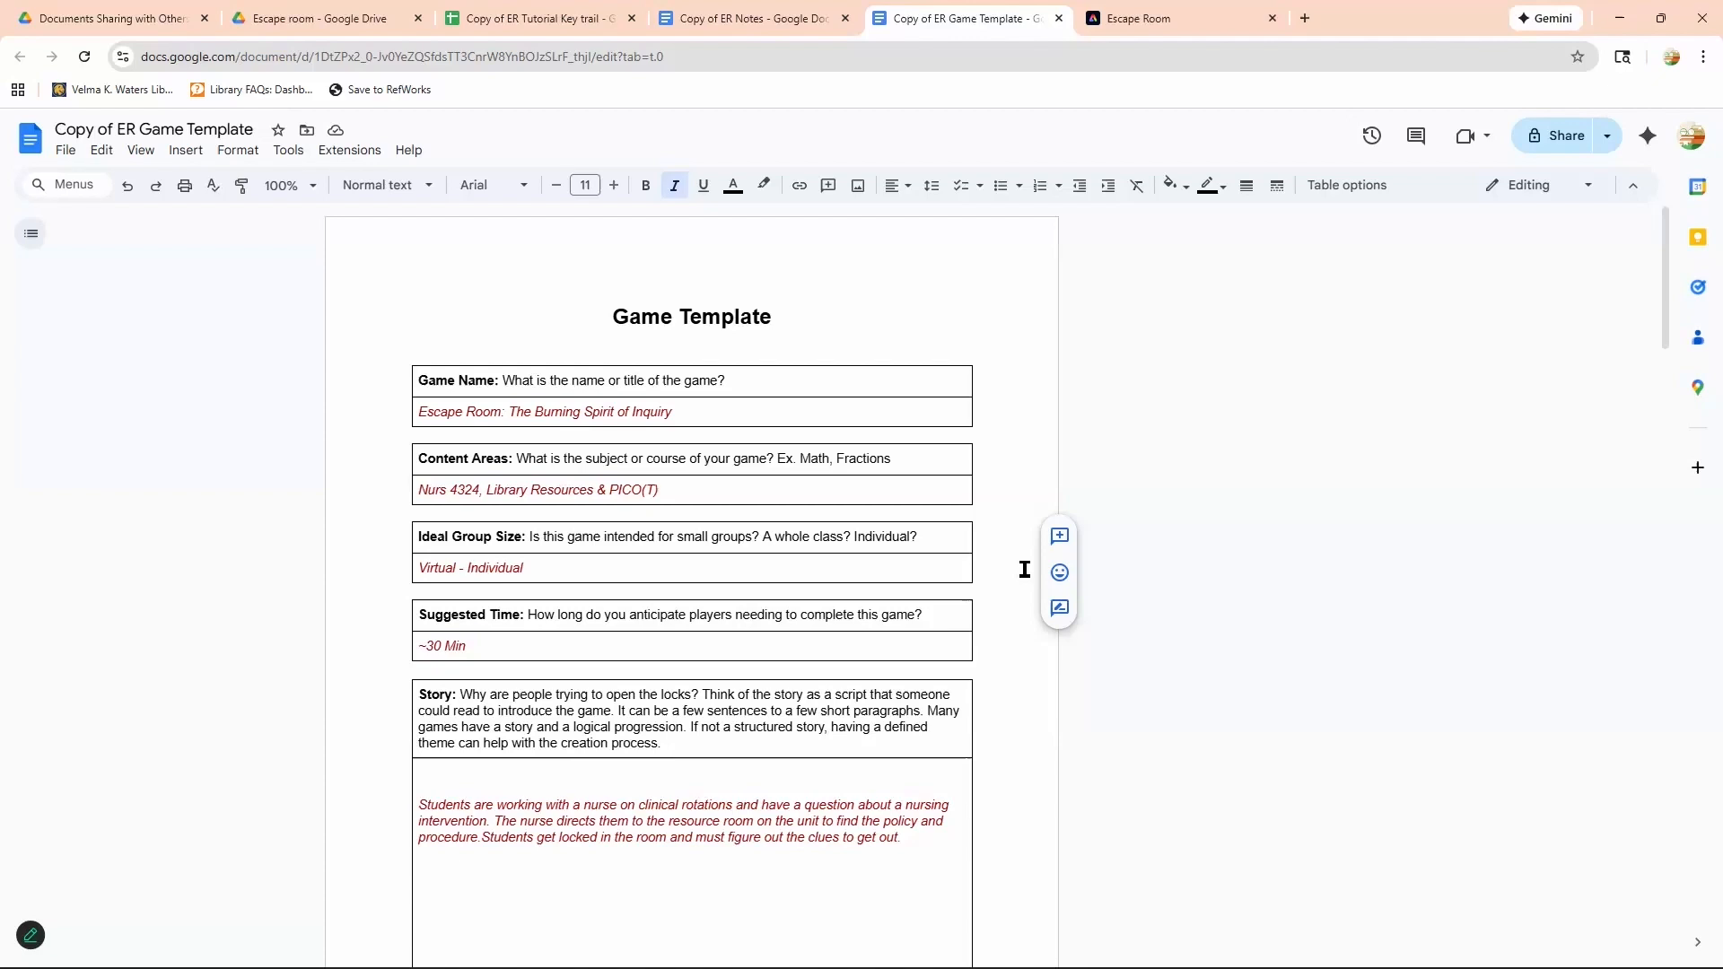
scroll(969, 545, "down", 5)
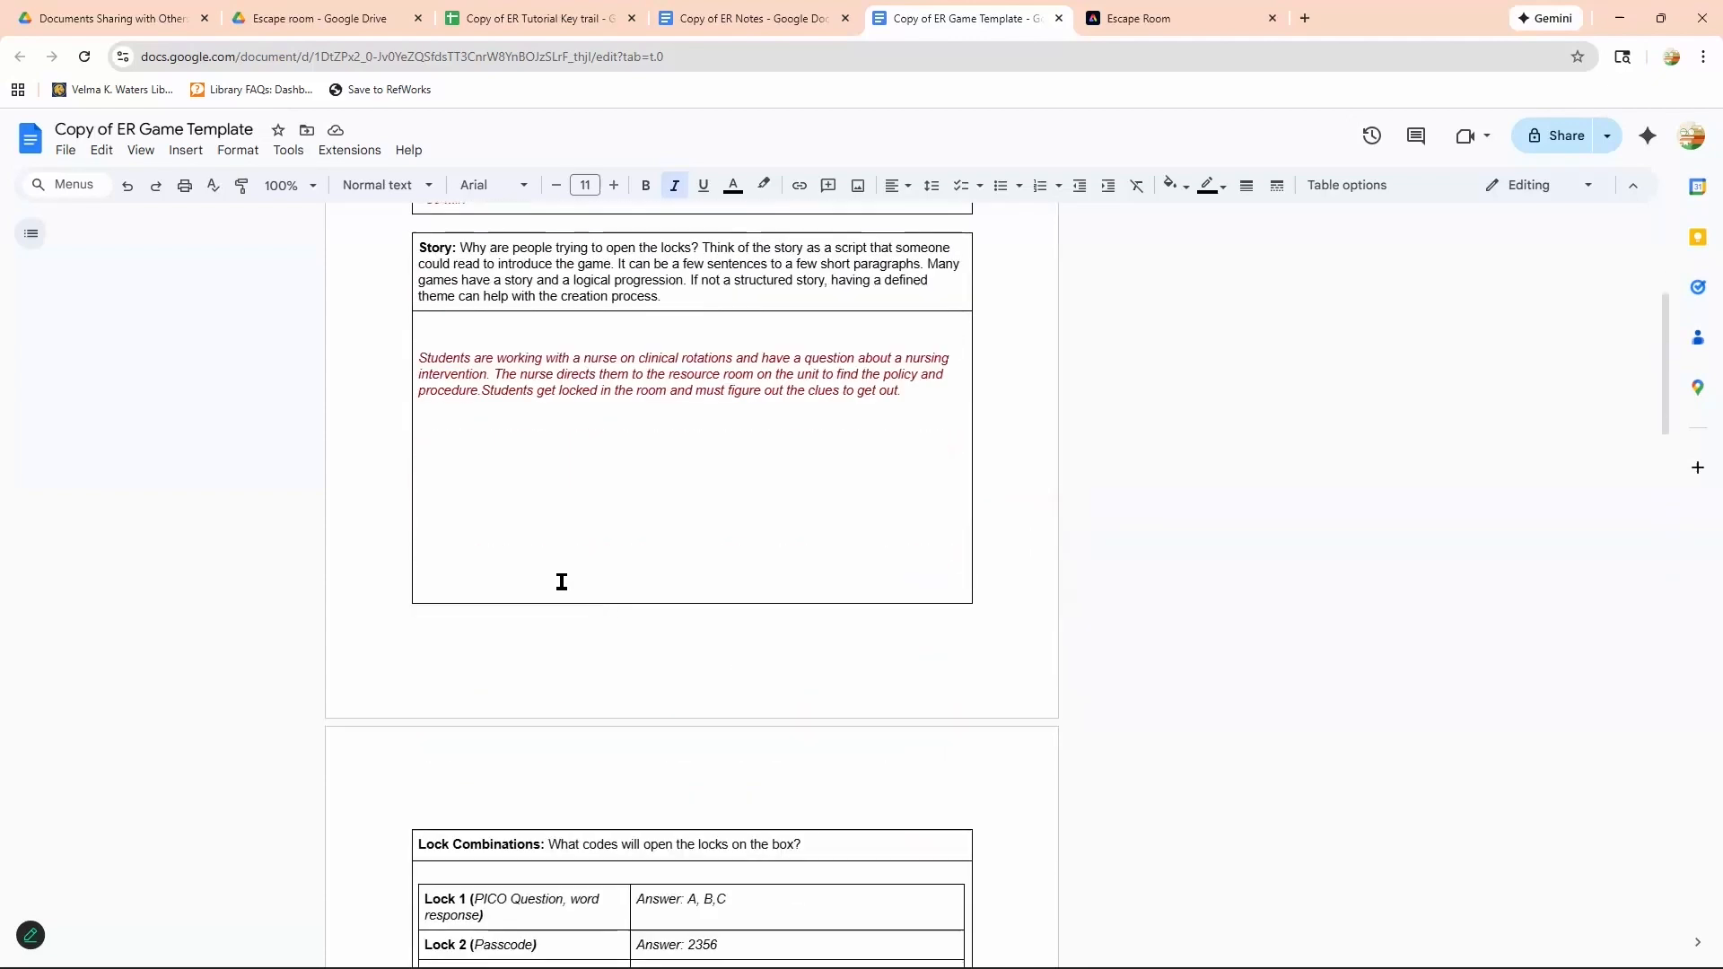
scroll(562, 581, "down", 4)
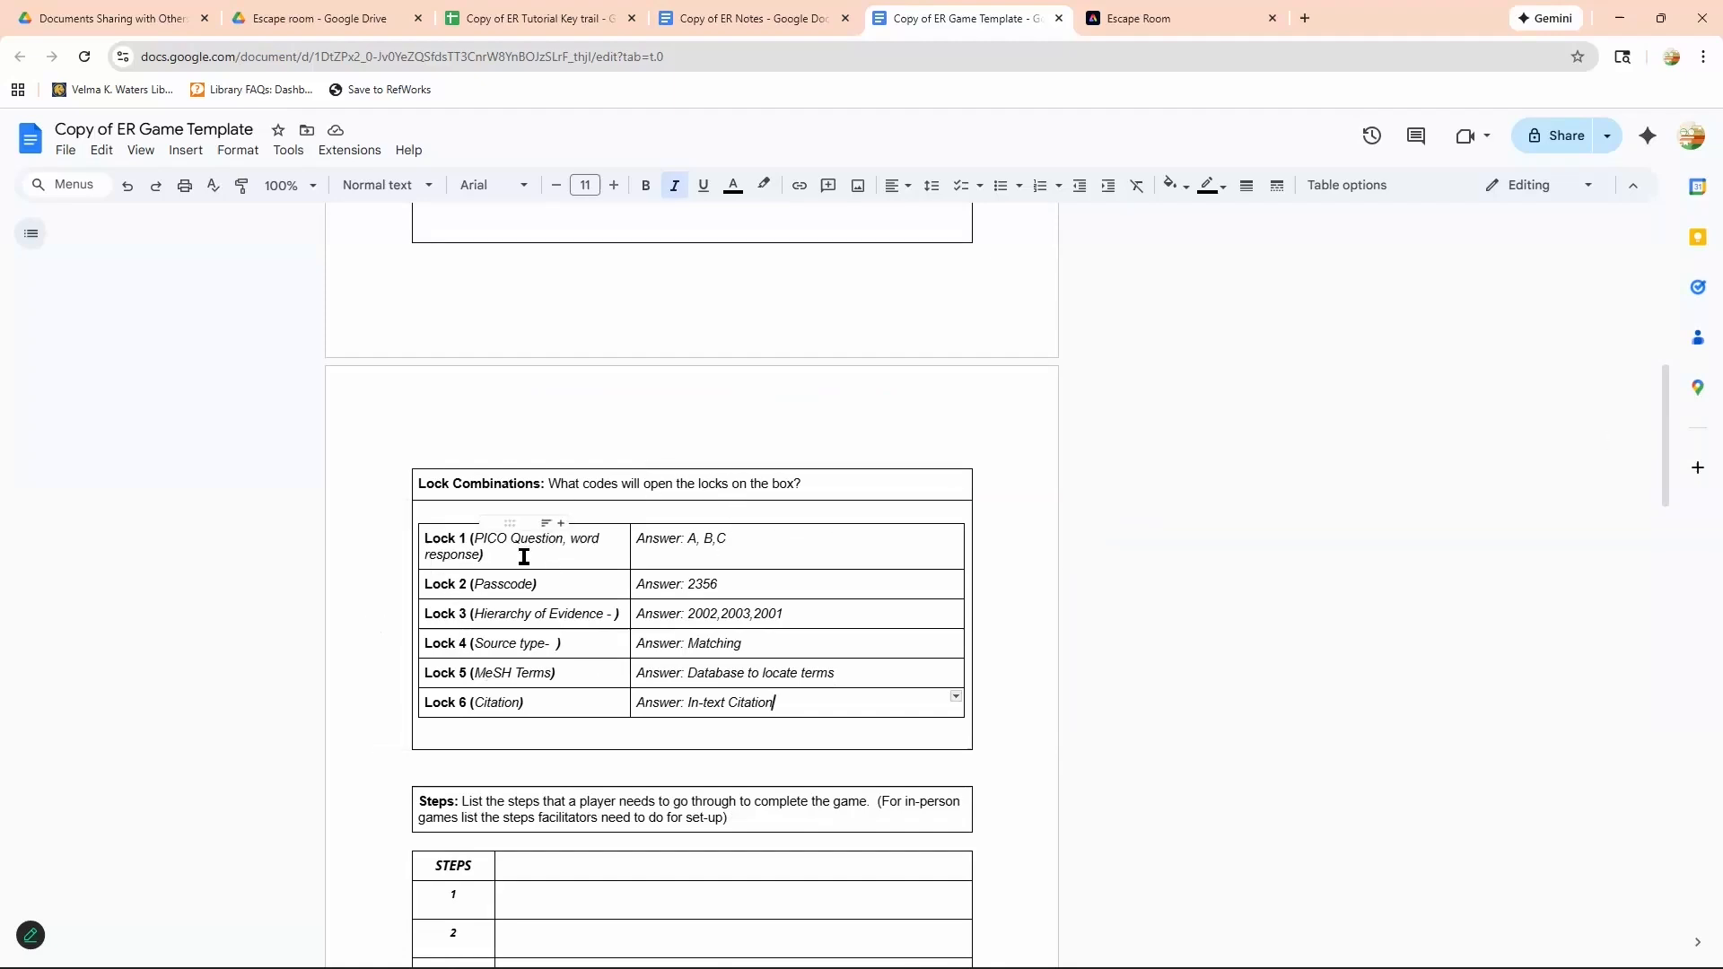
left_click_drag(508, 549, 474, 537)
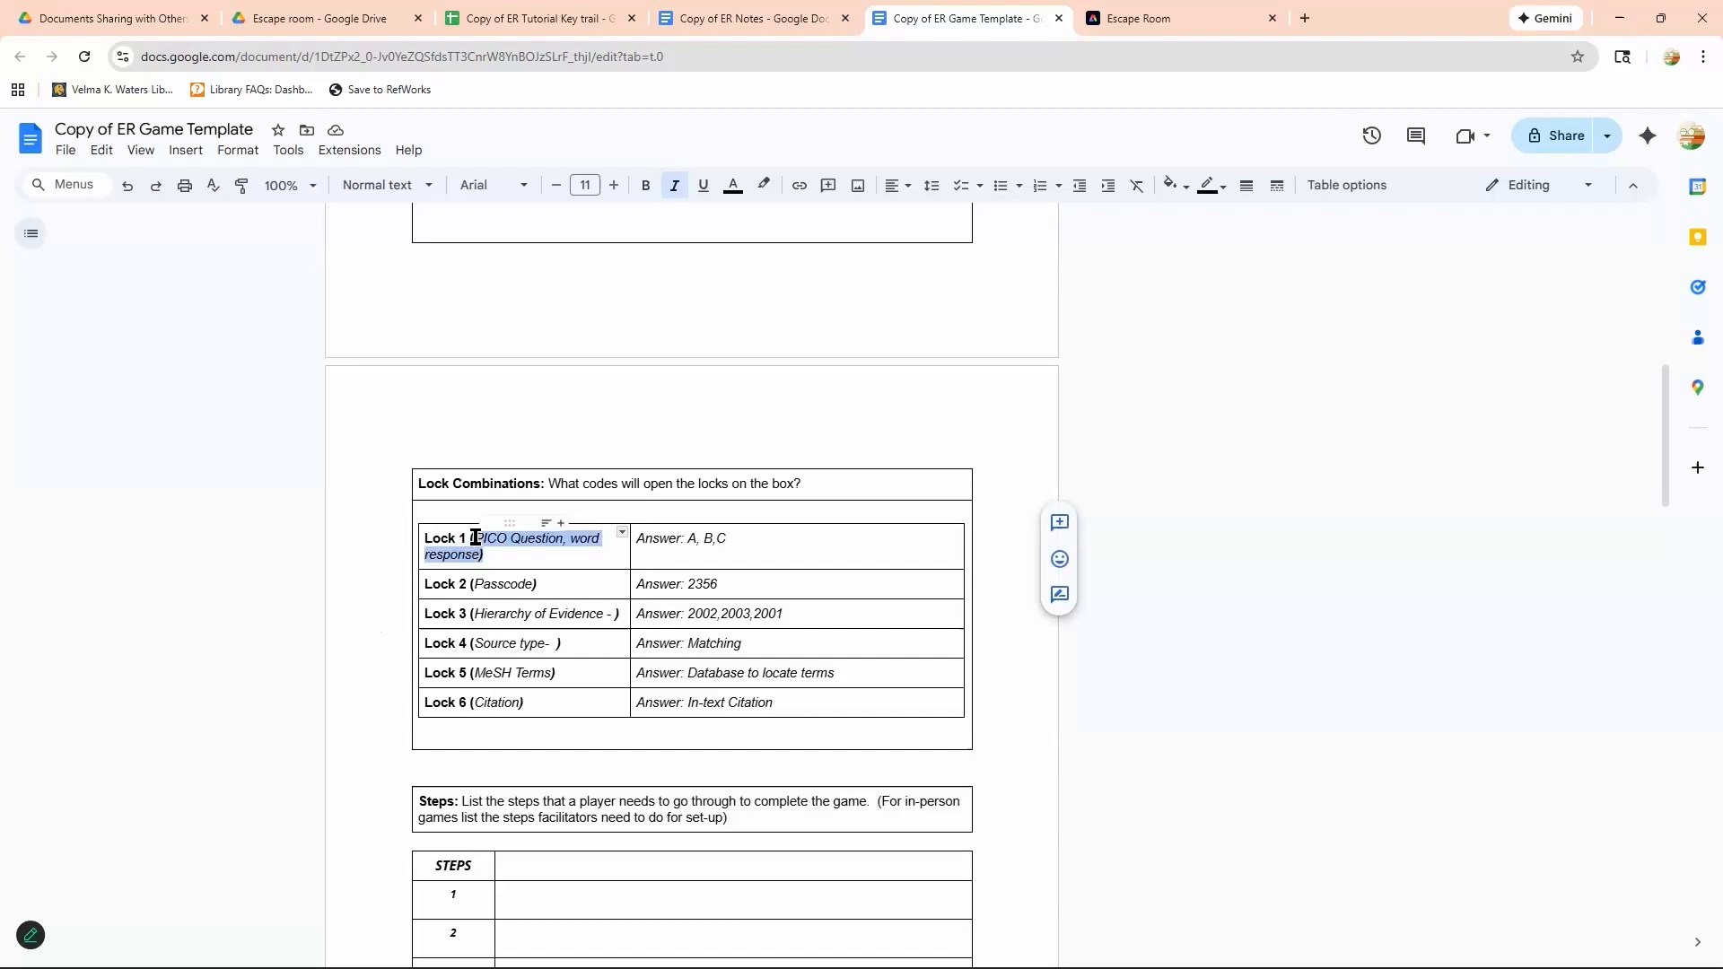
key("BackSpace")
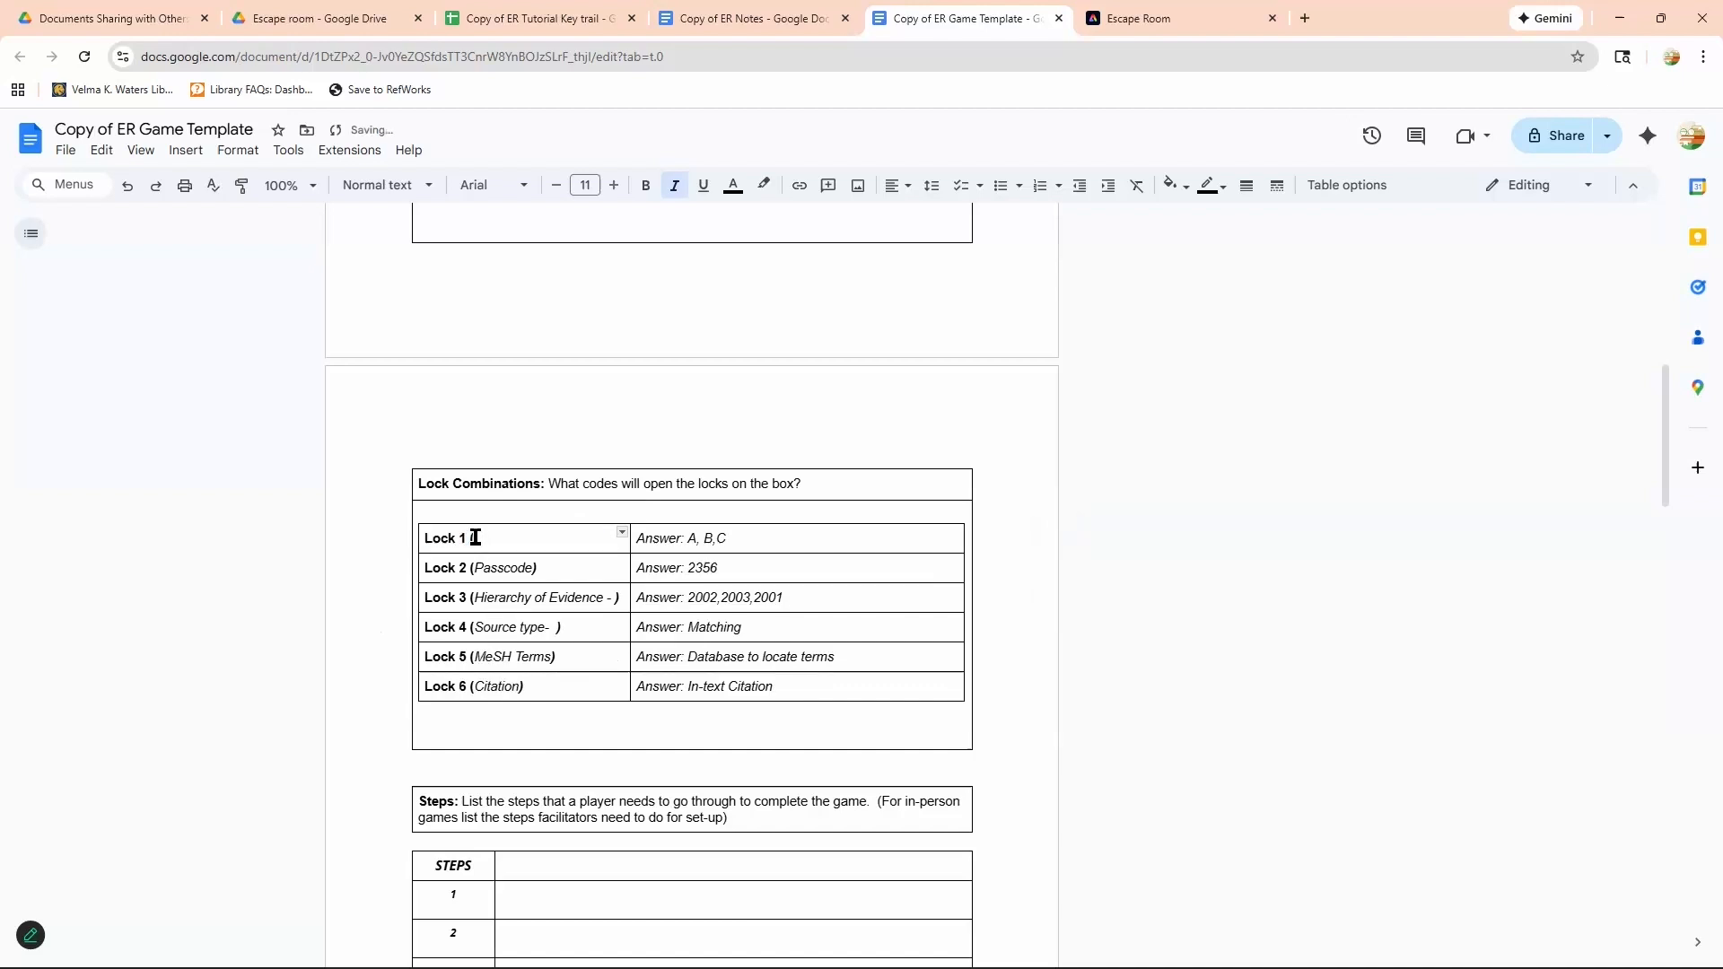
Replace the Lock 1 answer with "Librarian".
key("Right")
key("Right")
key("Right")
key("Right")
key("Right")
key("Right")
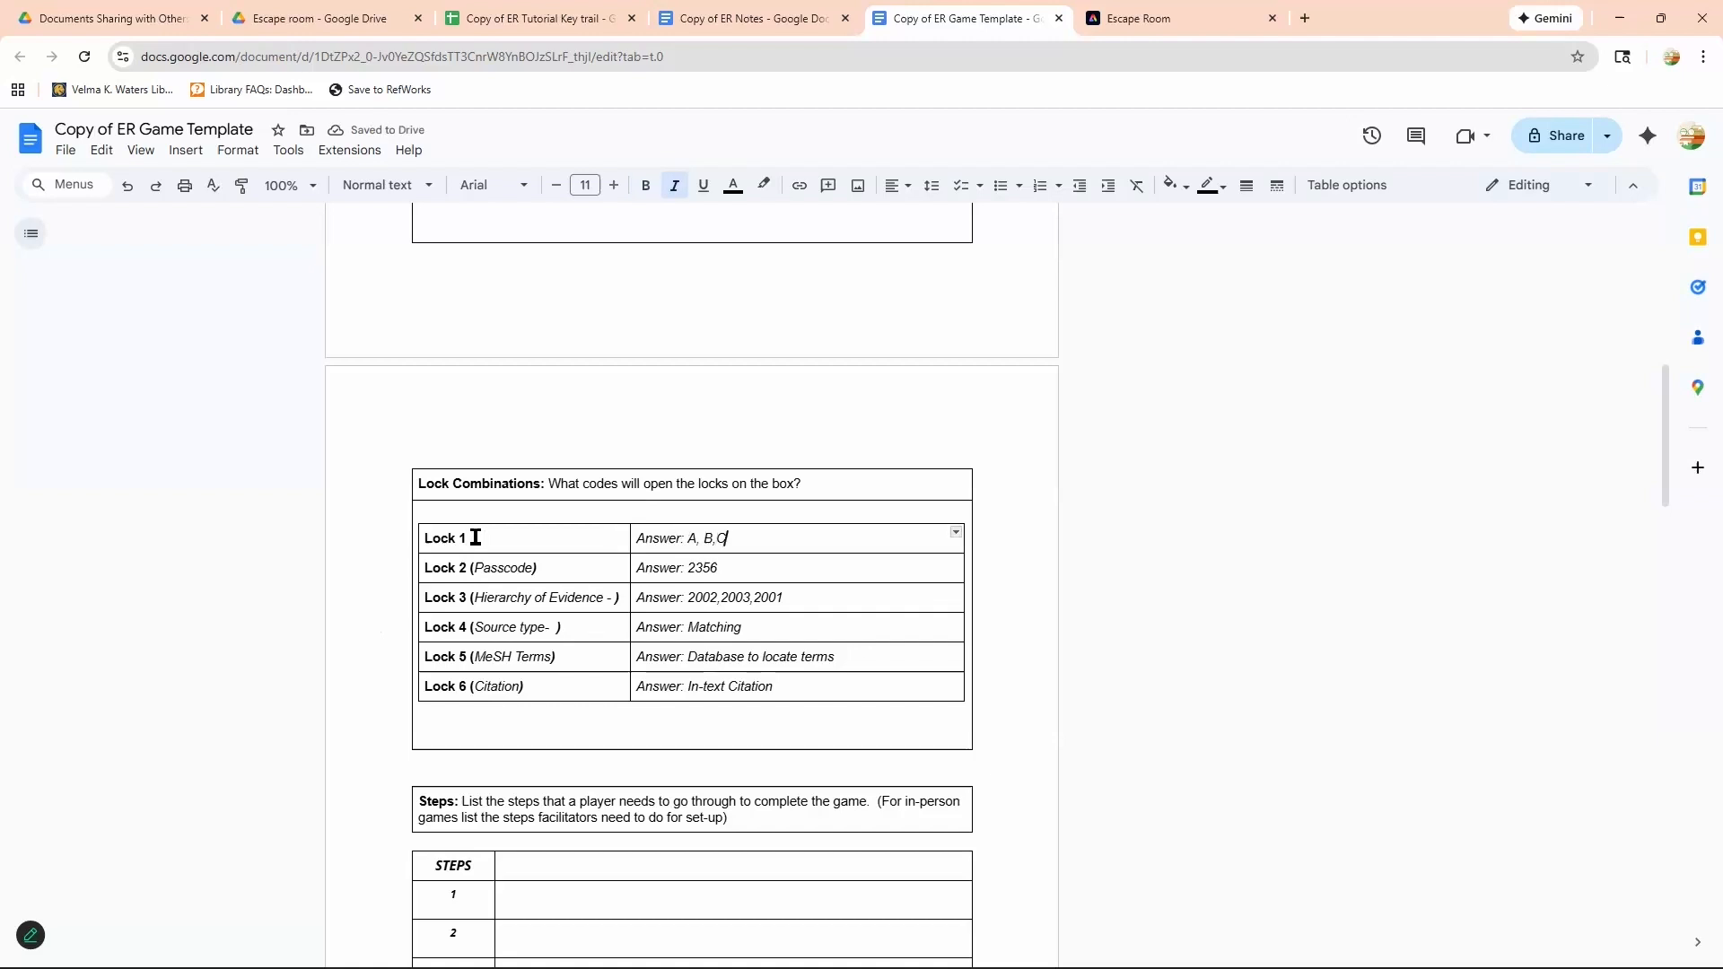
key("BackSpace")
key("BackSpace")
key("BackSpace")
key("BackSpace")
key("BackSpace")
key("BackSpace")
key("BackSpace")
key("BackSpace")
key("BackSpace")
key("BackSpace")
key("BackSpace")
key("BackSpace")
key("BackSpace")
key("BackSpace")
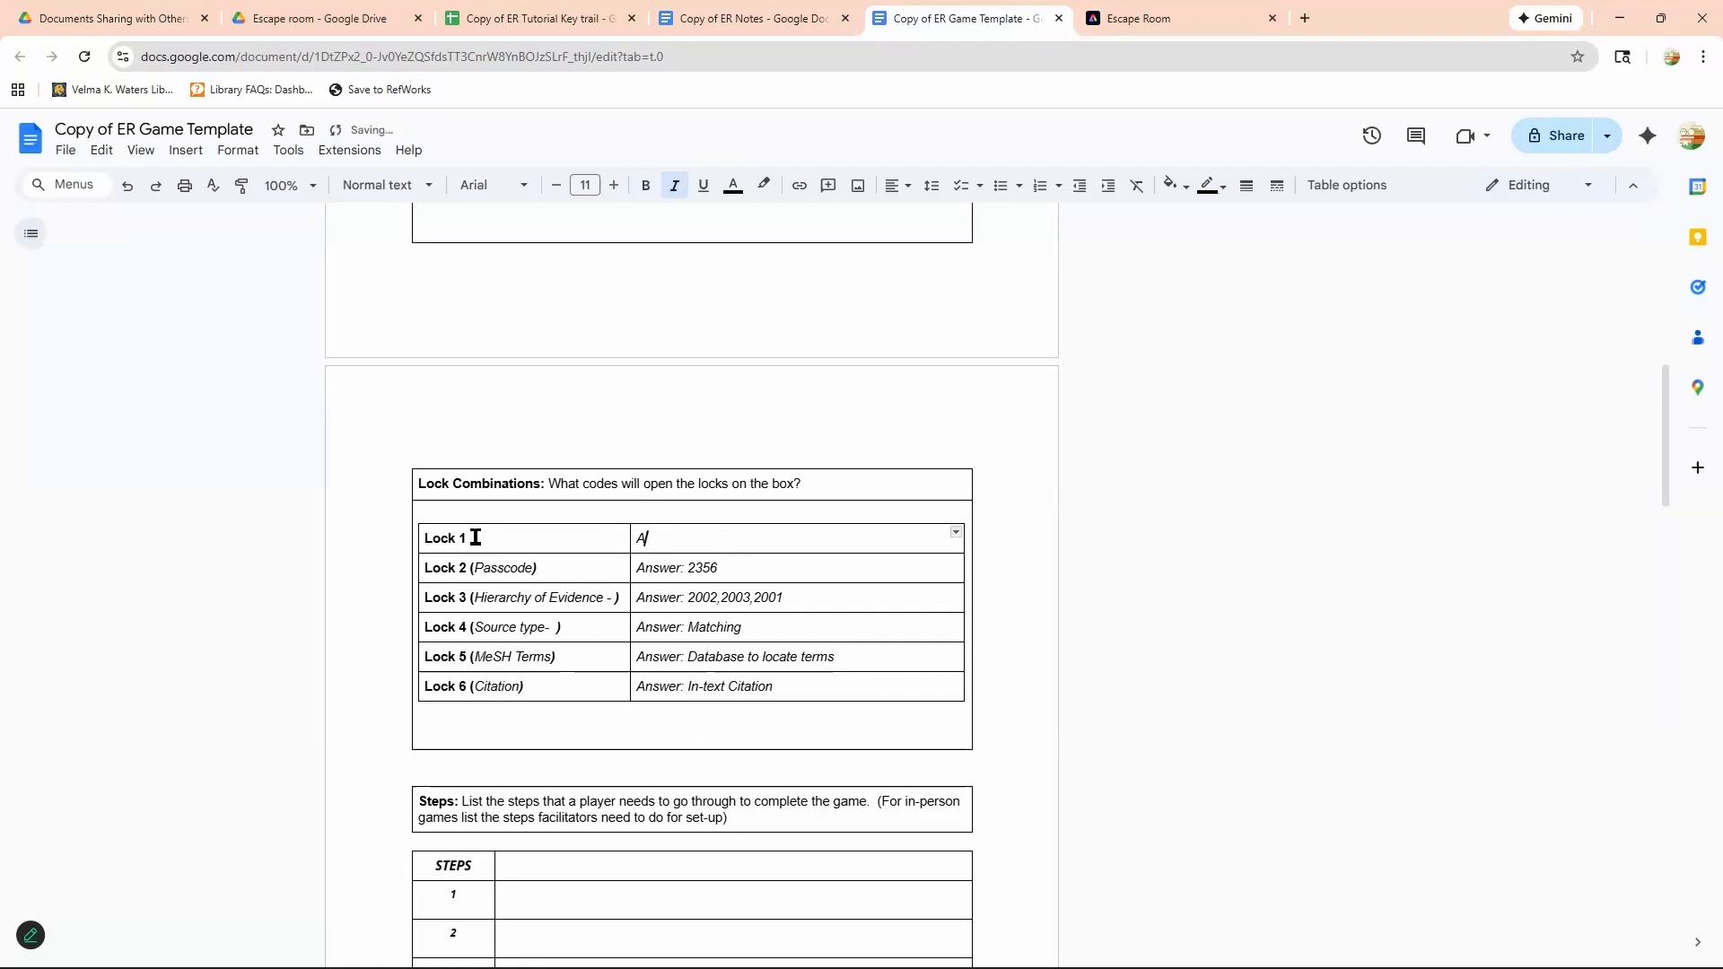
type("Librarin")
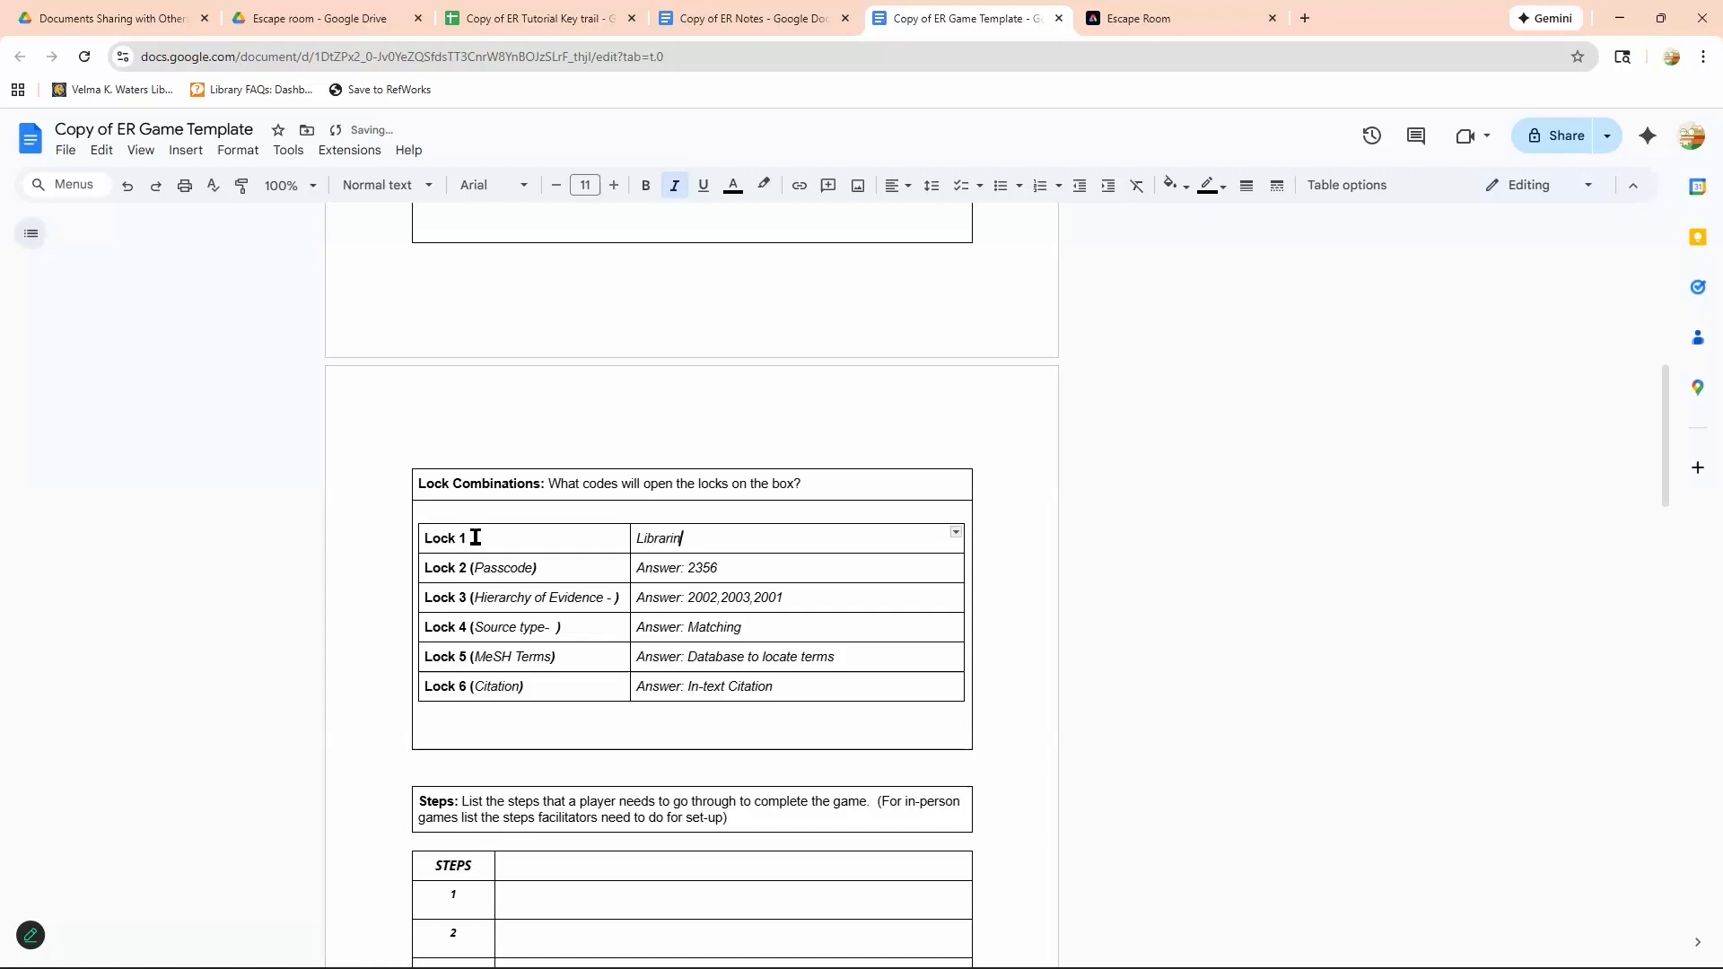
key("BackSpace")
type("an")
Add "Riddle" after the Lock 1 label.
left_click(546, 542)
double_click(547, 544)
type("Ri")
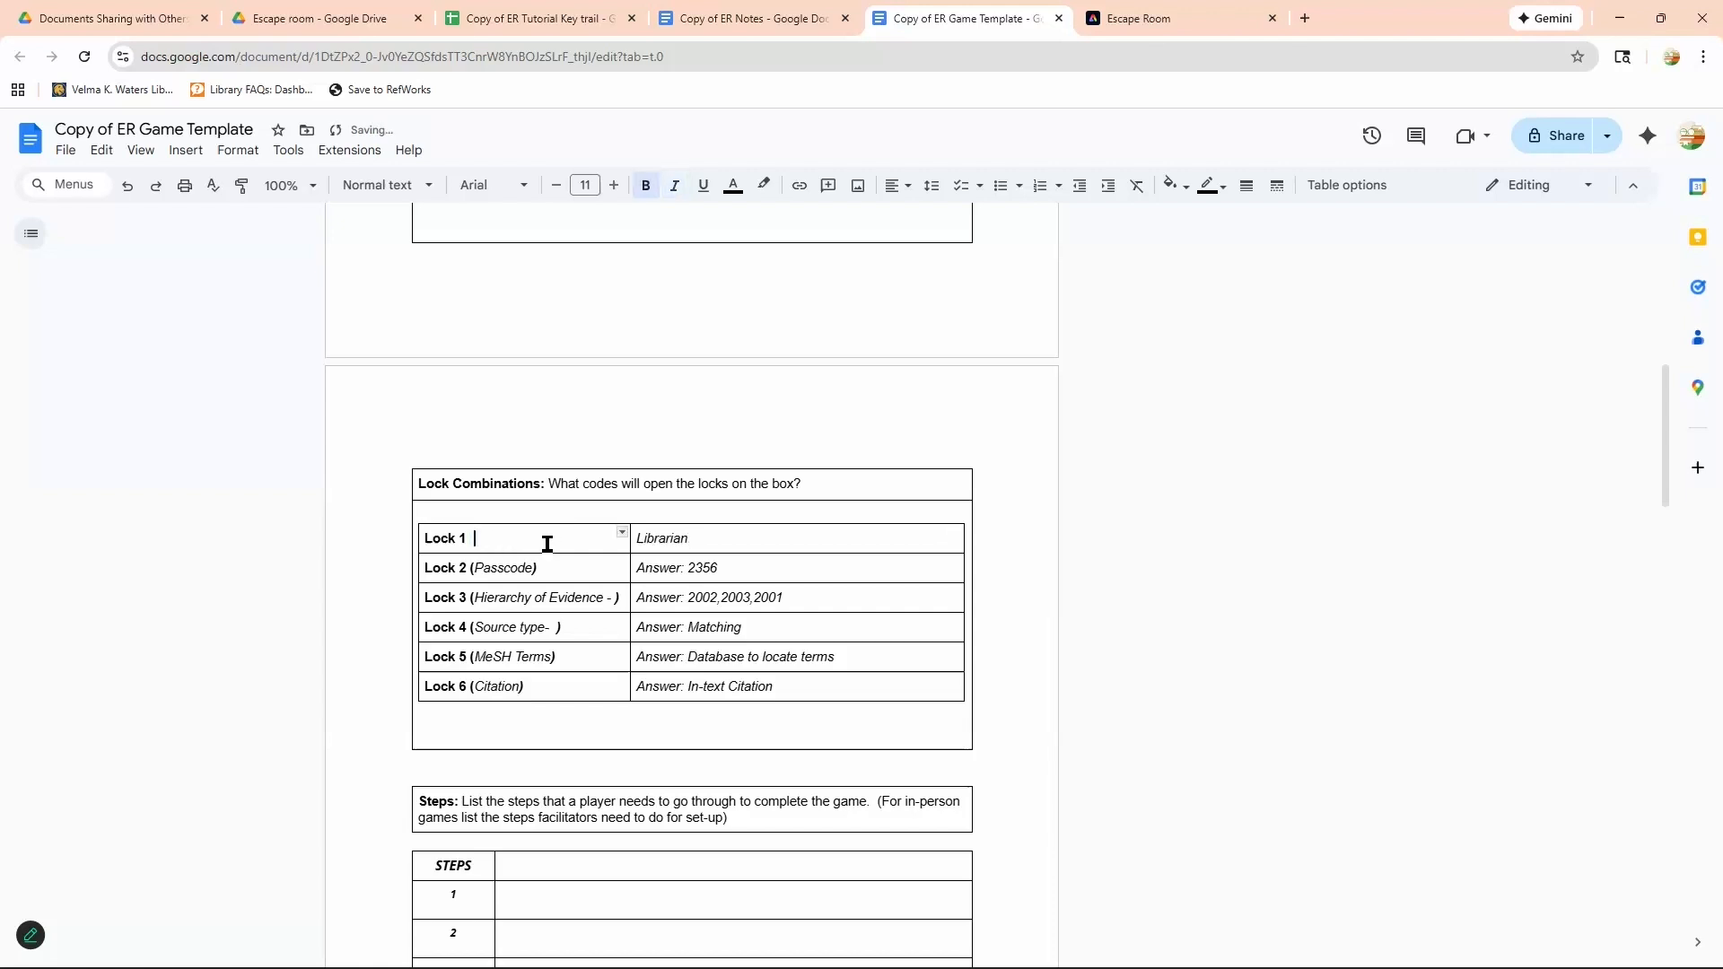
type("ddle")
Replace the Lock 3 description "Hierarchy of Evidence" with "Hidden Message" in parentheses.
left_click(610, 597)
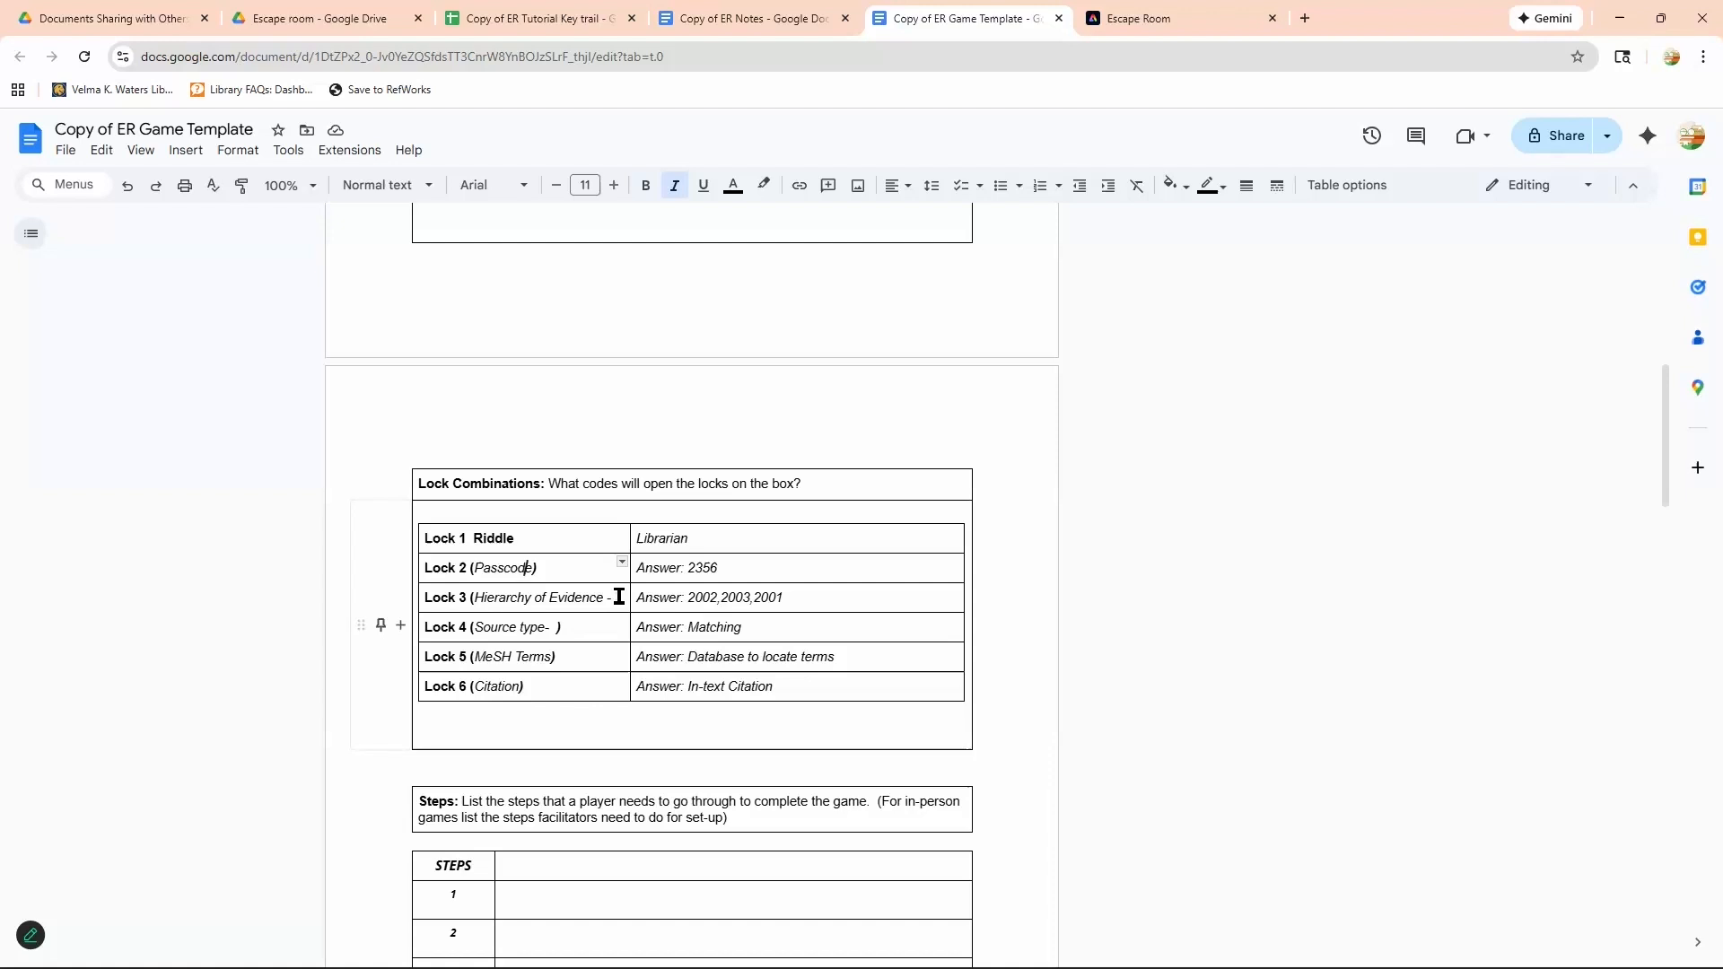
left_click_drag(621, 597, 478, 609)
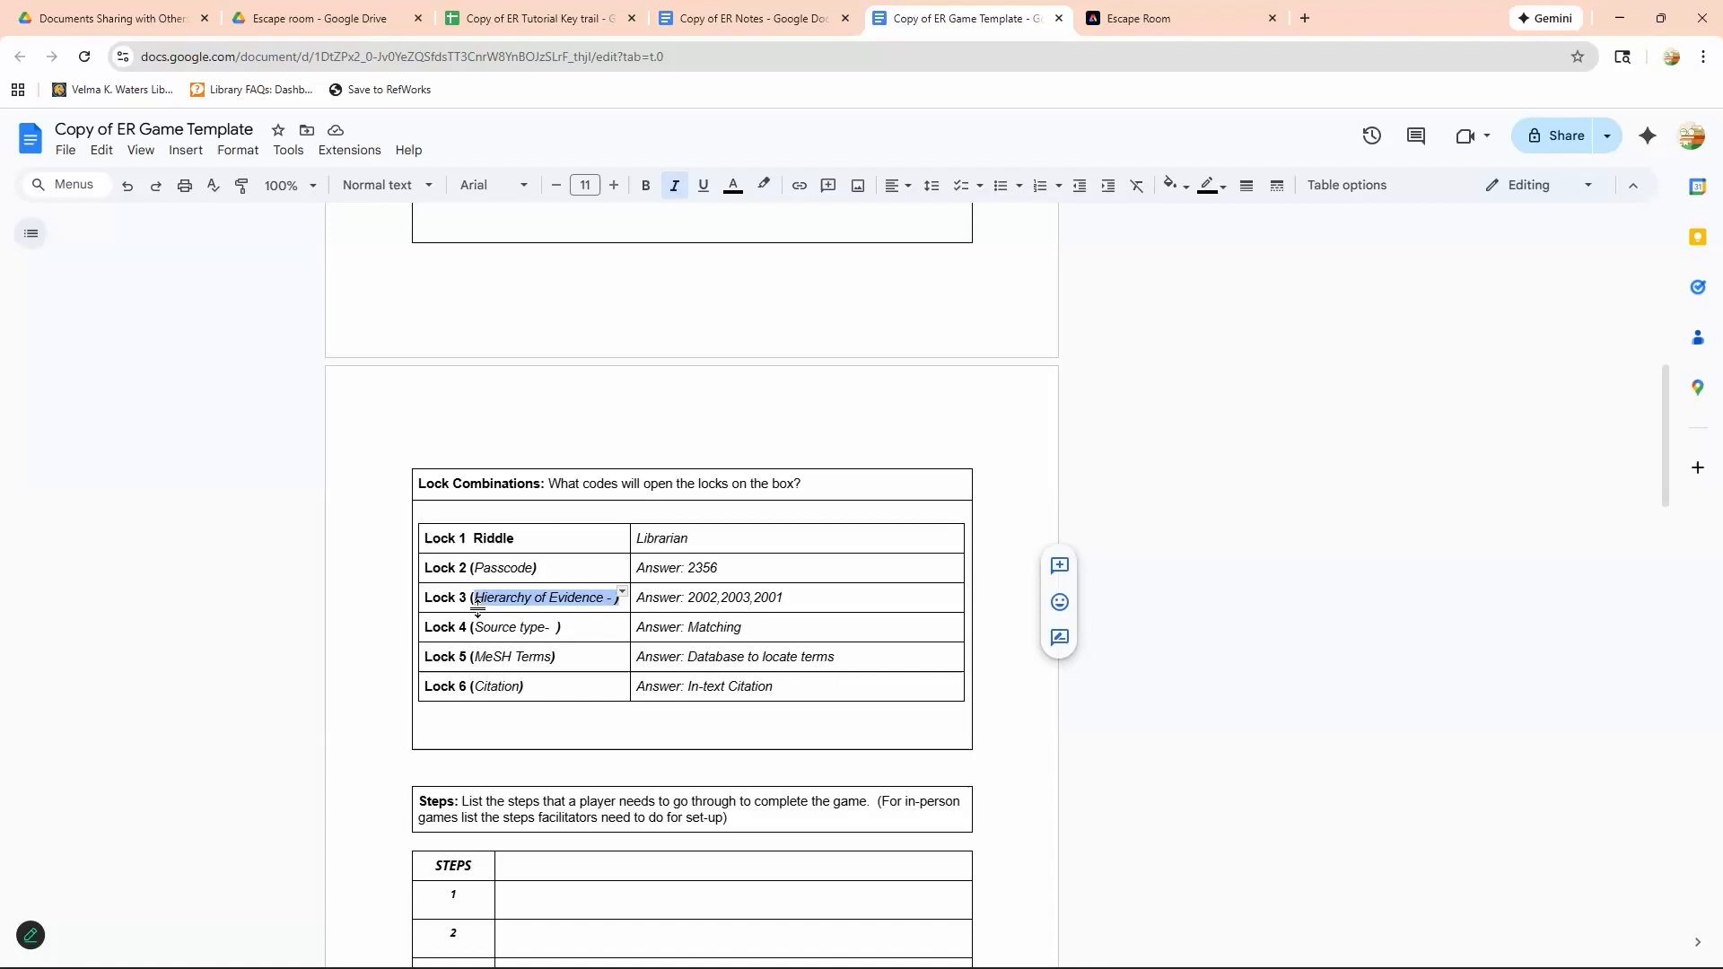
type("Hidden Message)")
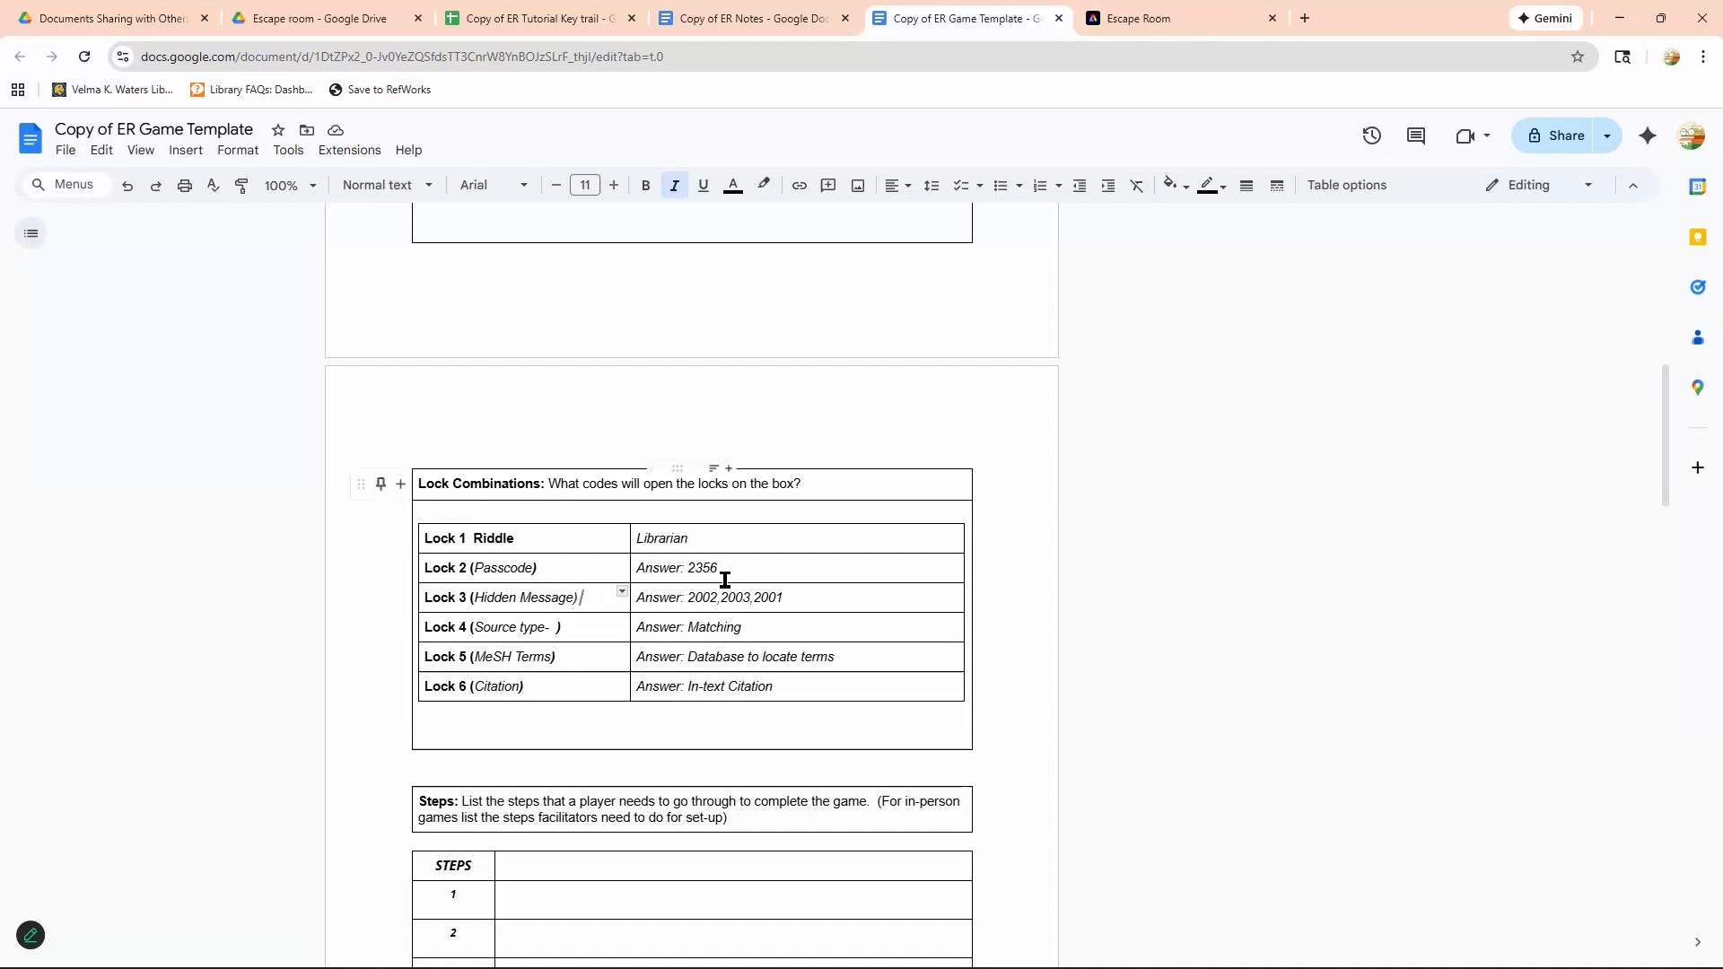
scroll(723, 585, "up", 7)
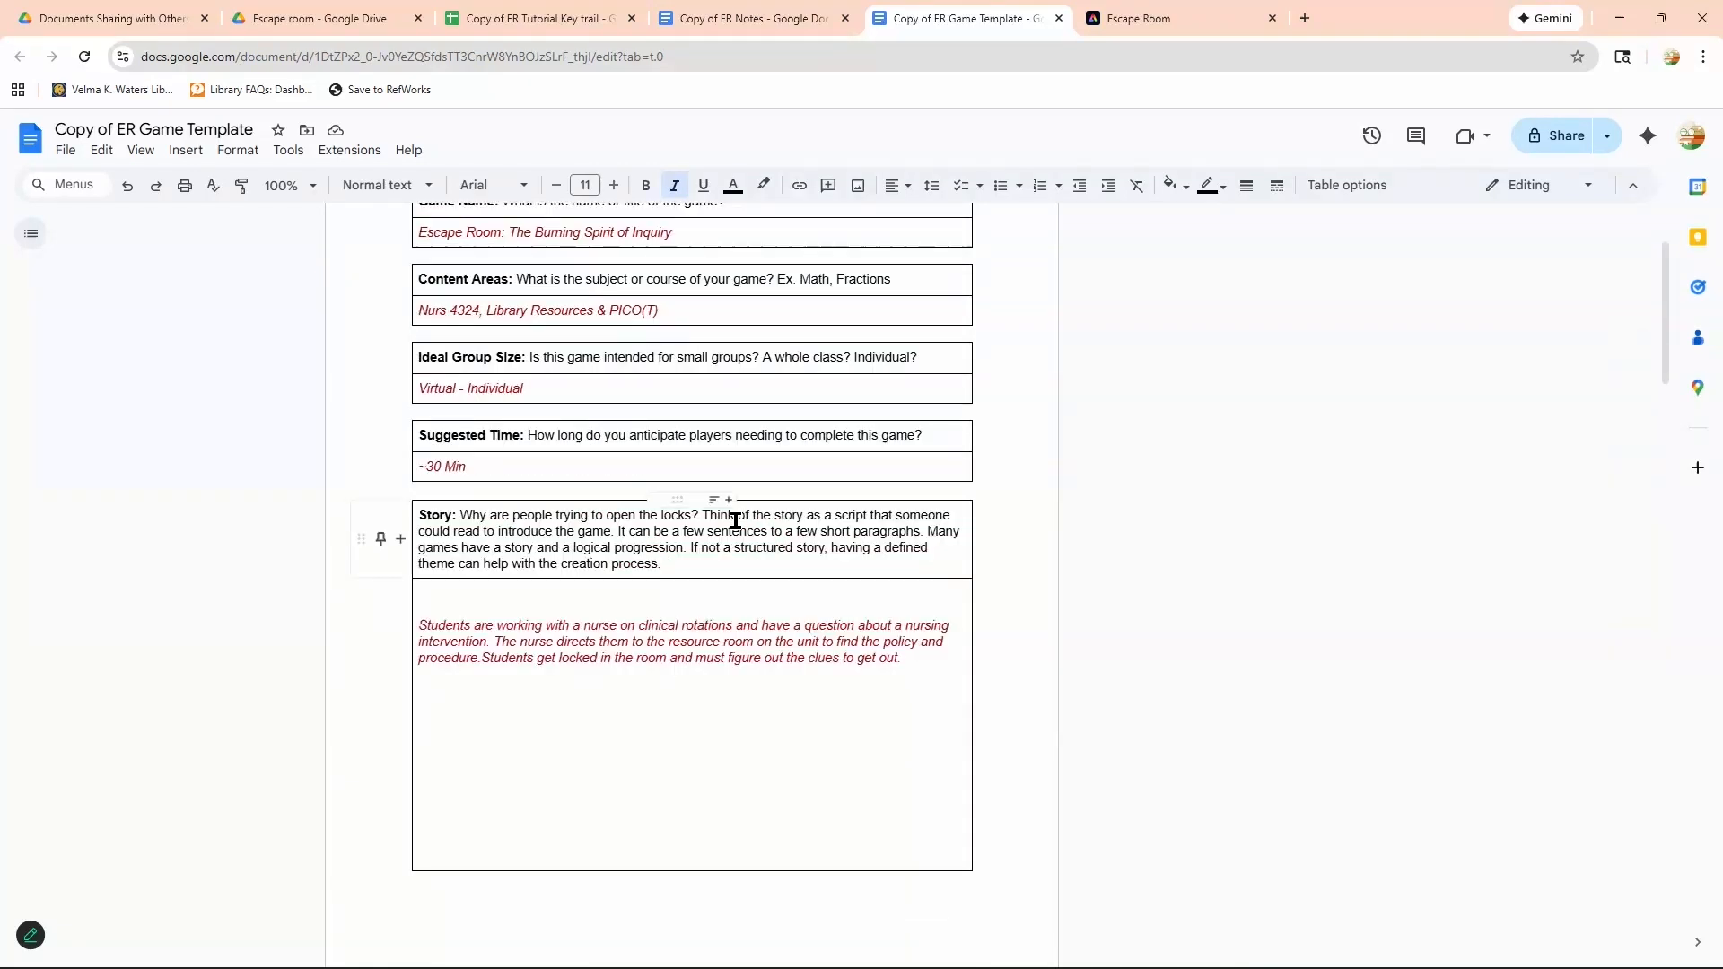
scroll(735, 517, "down", 3)
scroll(669, 605, "down", 3)
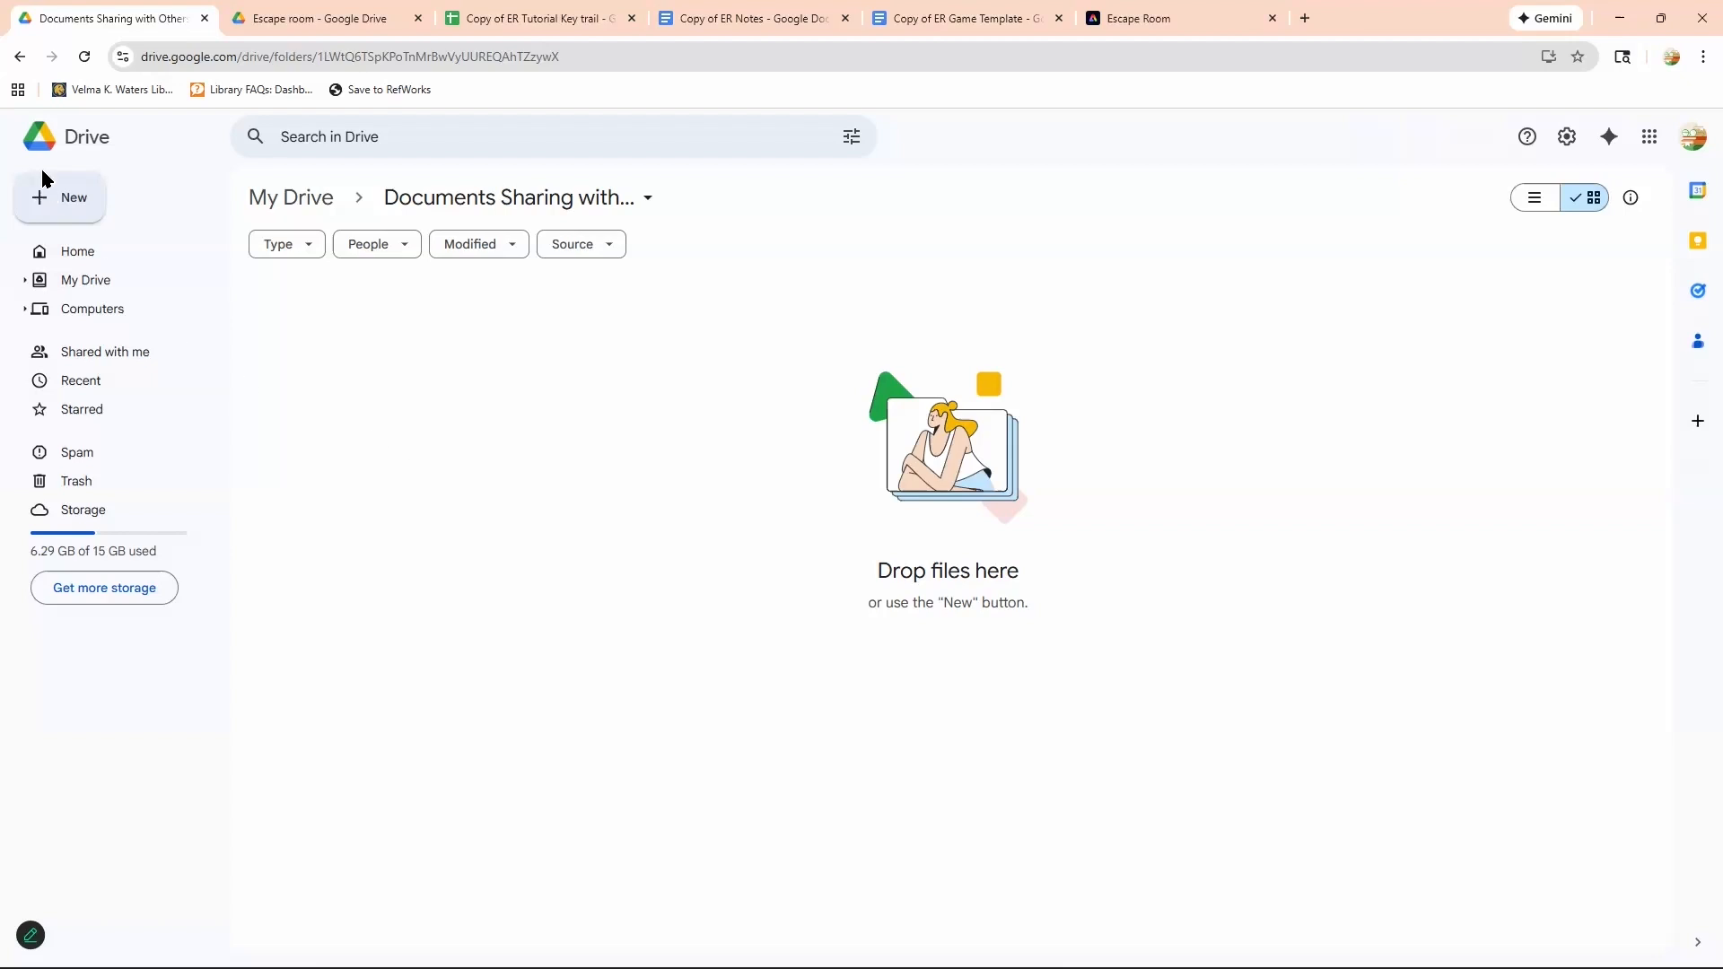
Switch to the Documents Sharing folder in Google Drive and create a new blank Google Form.
left_click(44, 197)
left_click(430, 377)
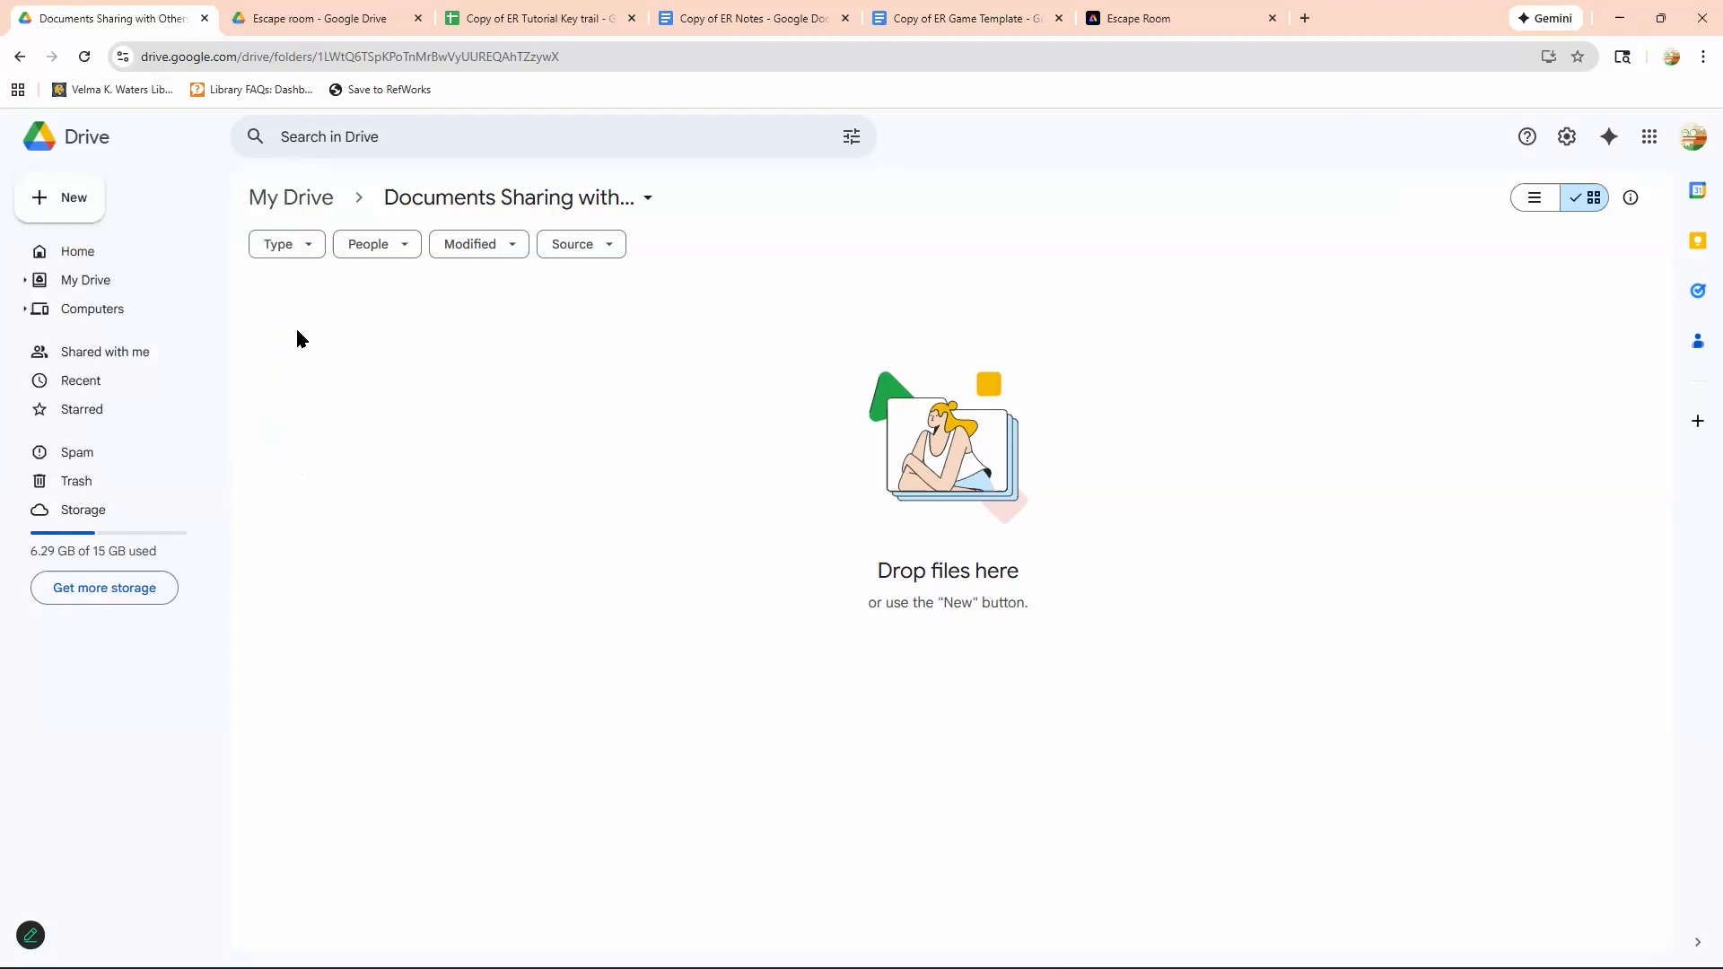
left_click(59, 206)
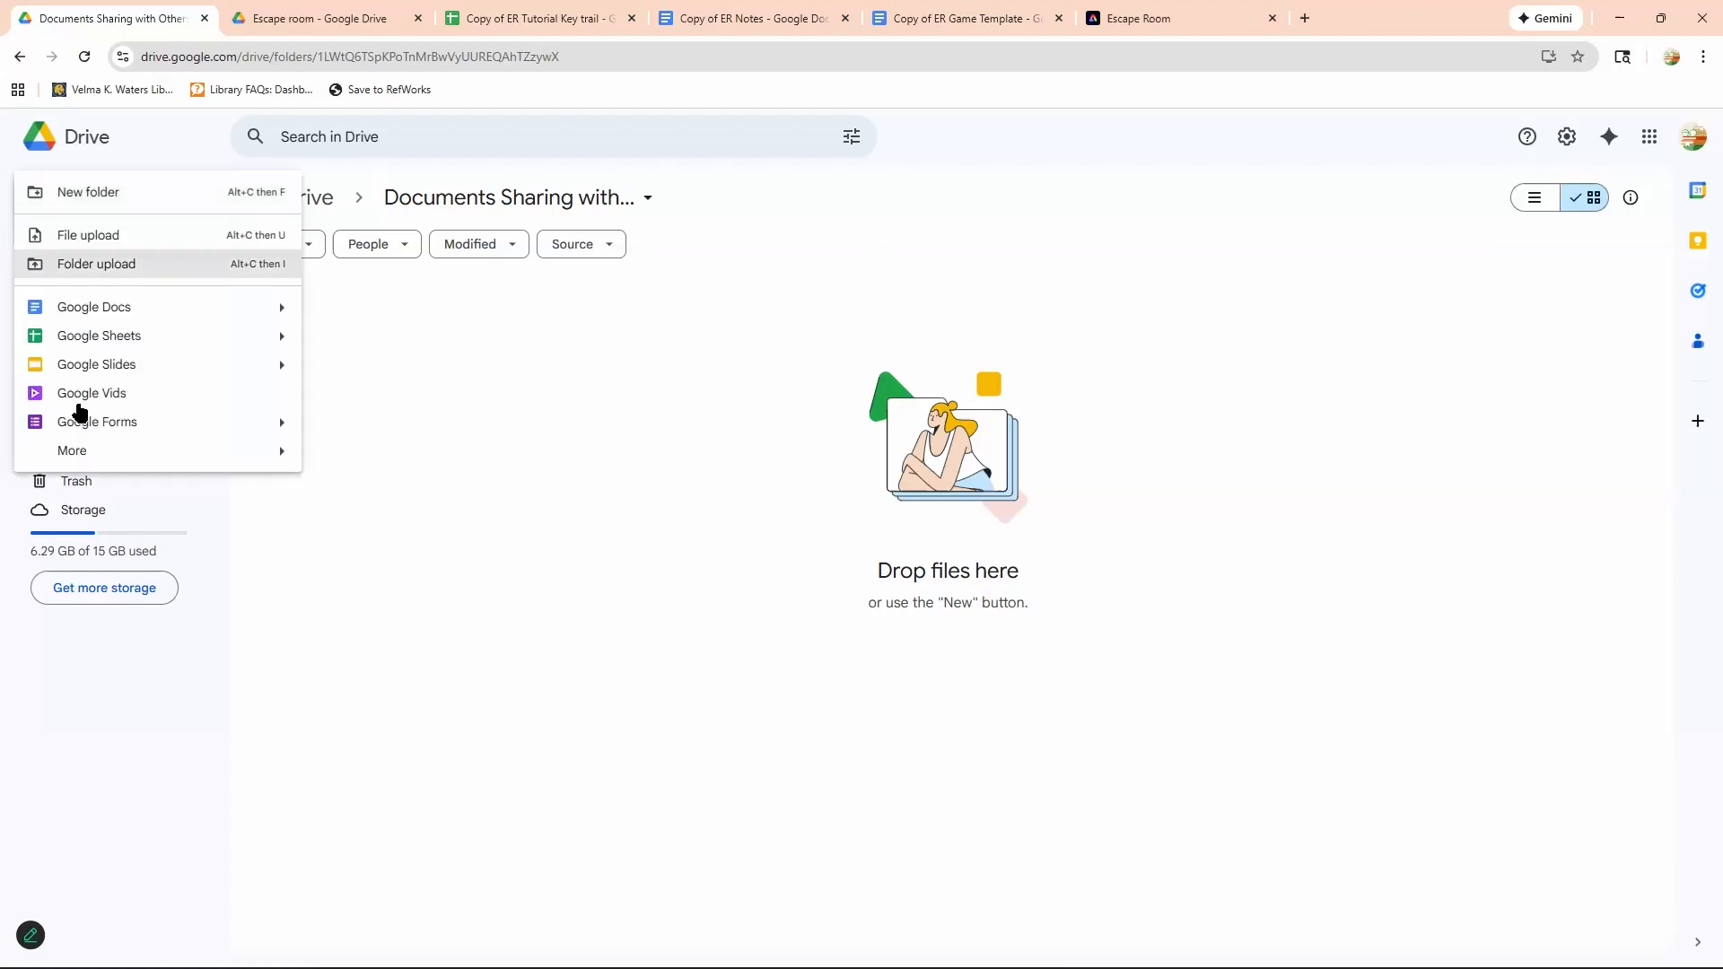
left_click(141, 430)
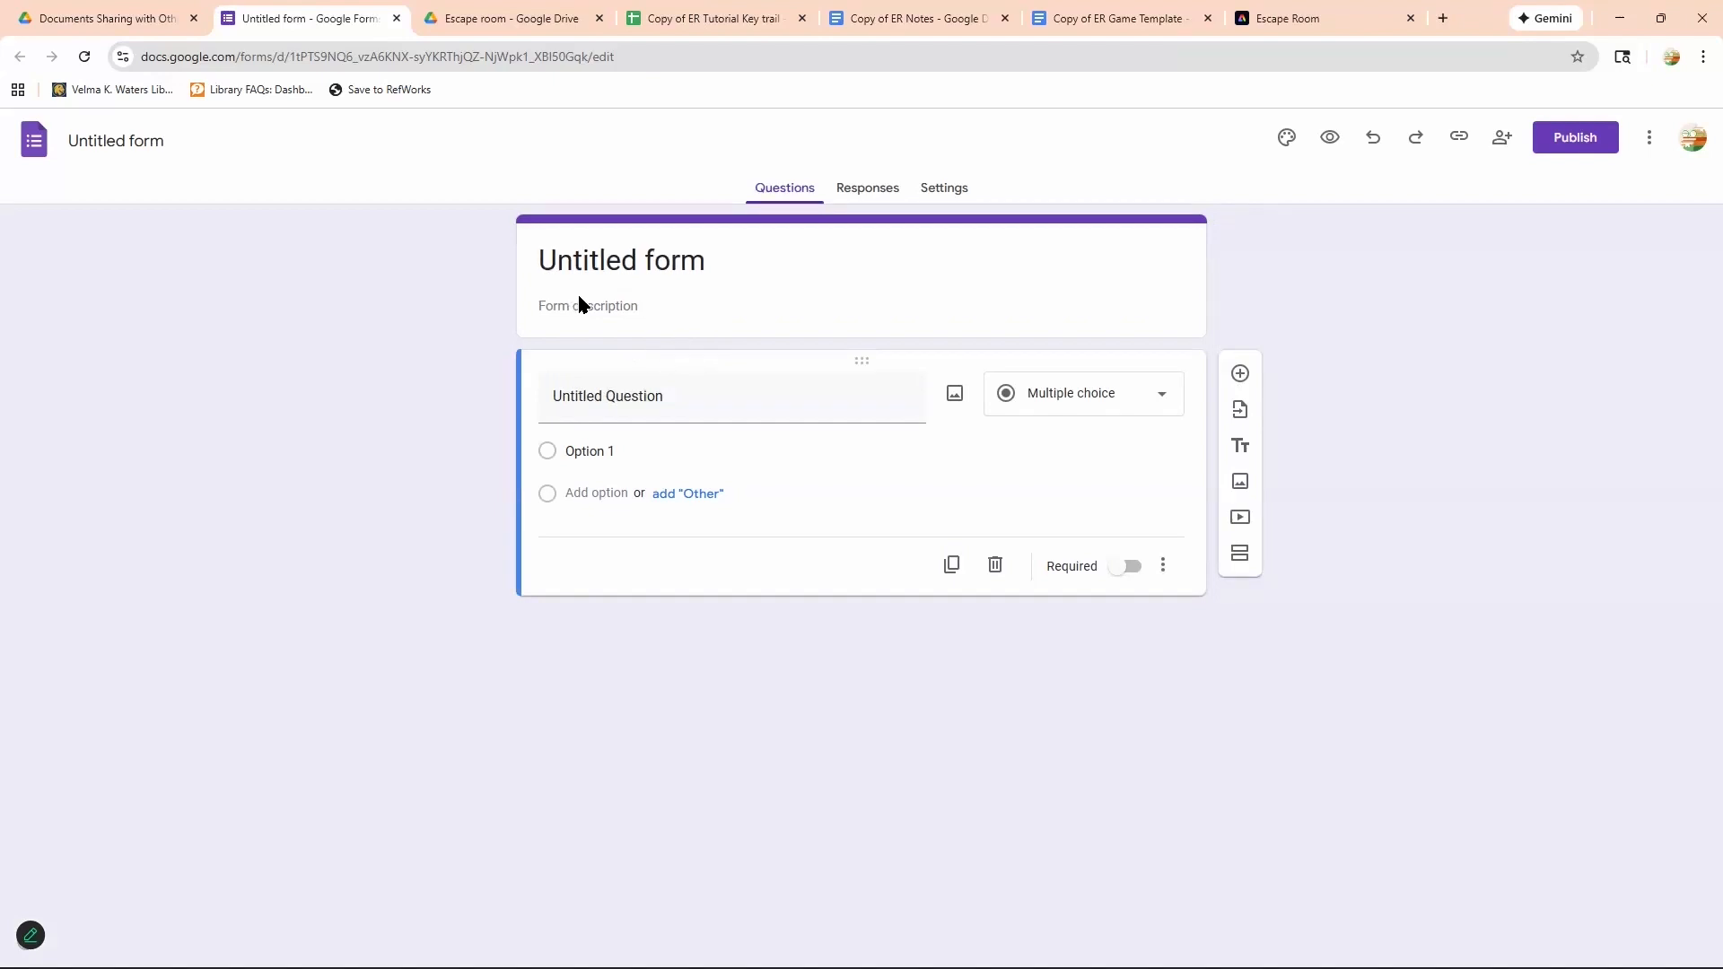
left_click(623, 255)
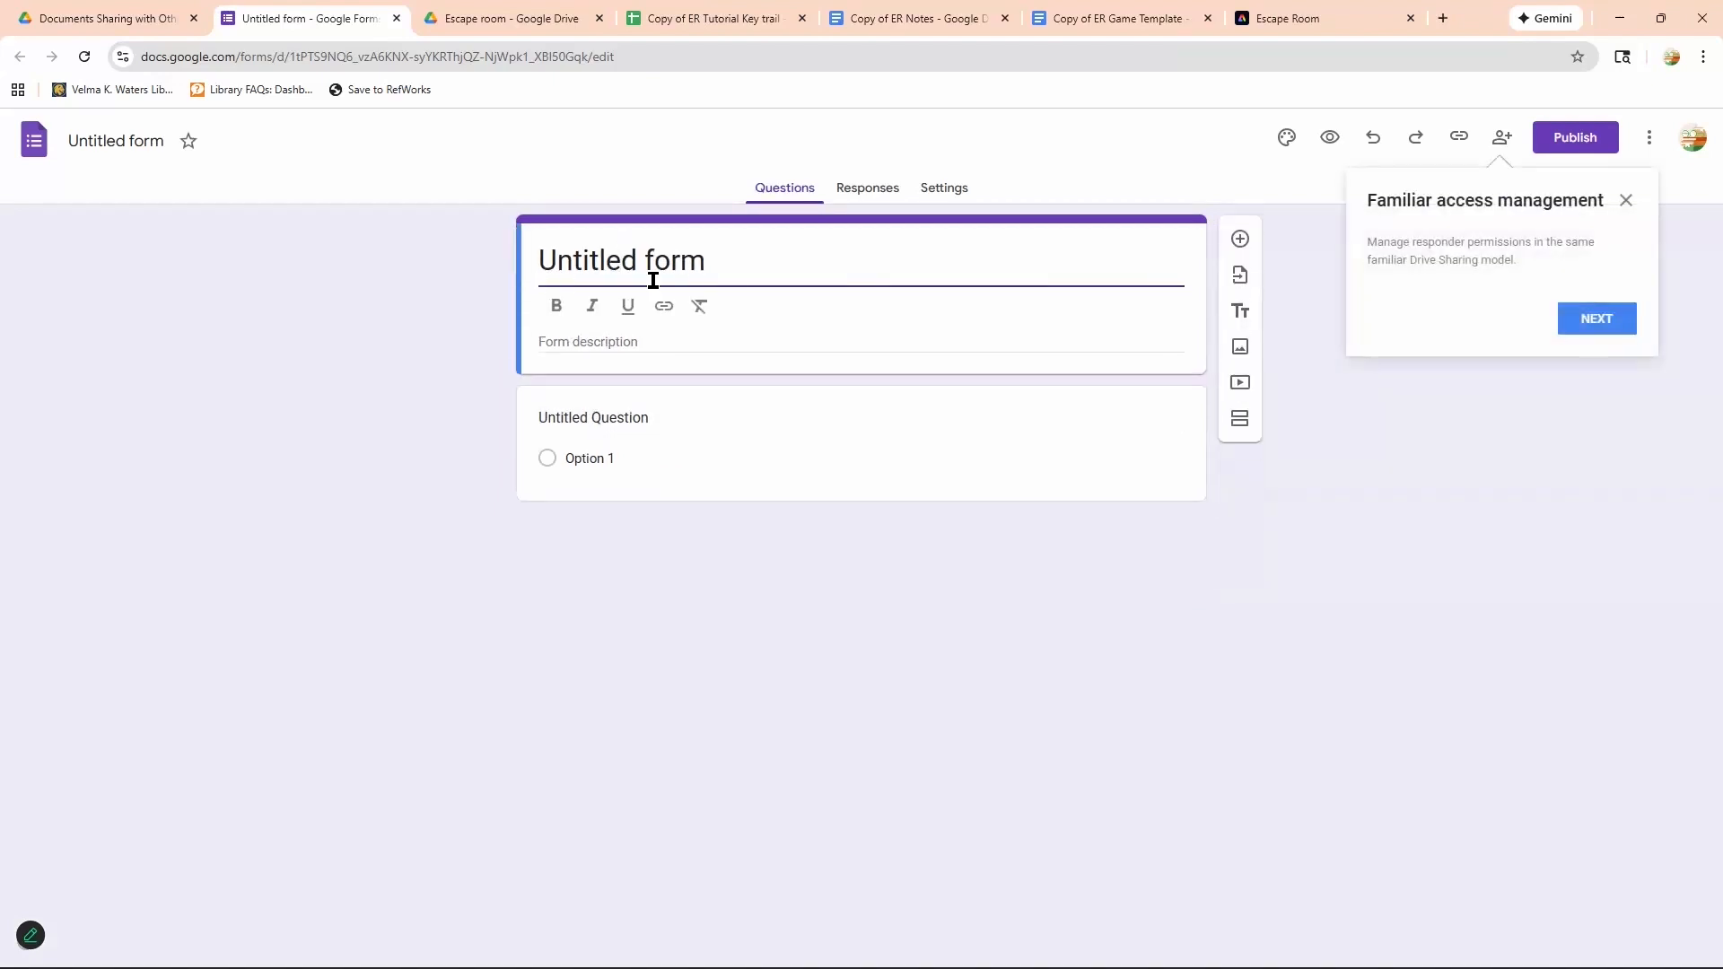
left_click_drag(706, 261, 557, 257)
key("shift+Home")
type("Los")
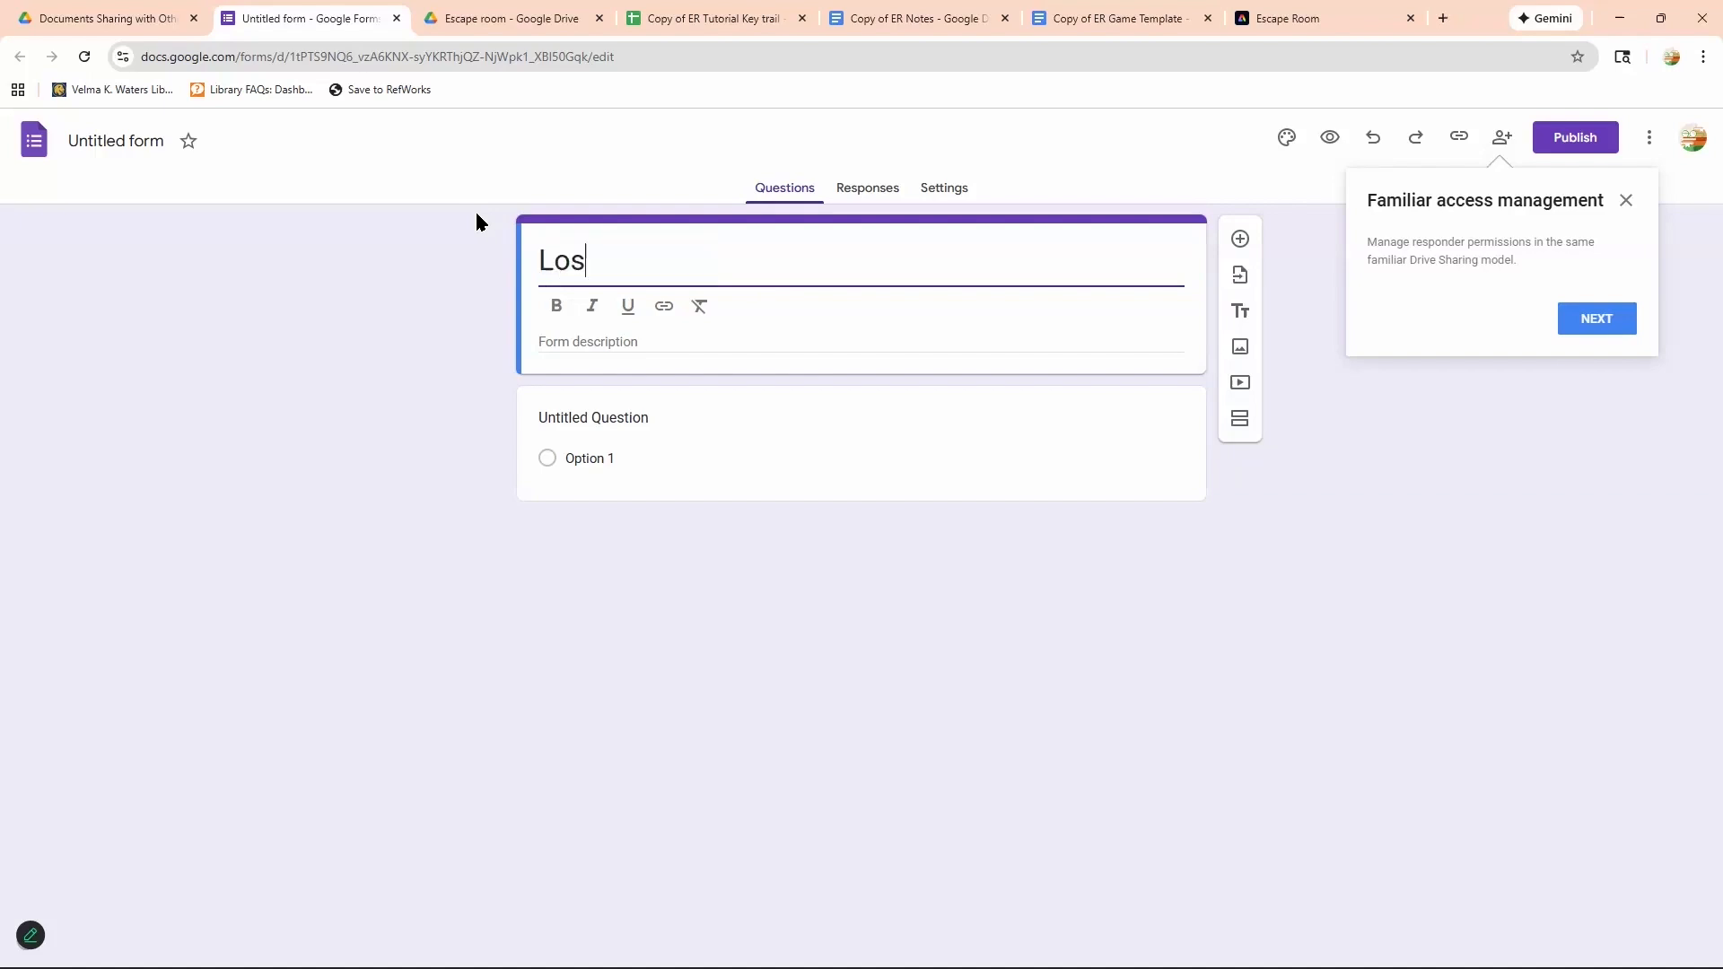
key("BackSpace")
key("BackSpace")
key("BackSpace")
type("D")
key("BackSpace")
key("BackSpace")
key("BackSpace")
key("BackSpace")
key("BackSpace")
key("BackSpace")
key("BackSpace")
key("BackSpace")
key("BackSpace")
key("BackSpace")
key("BackSpace")
key("BackSpace")
key("BackSpace")
key("BackSpace")
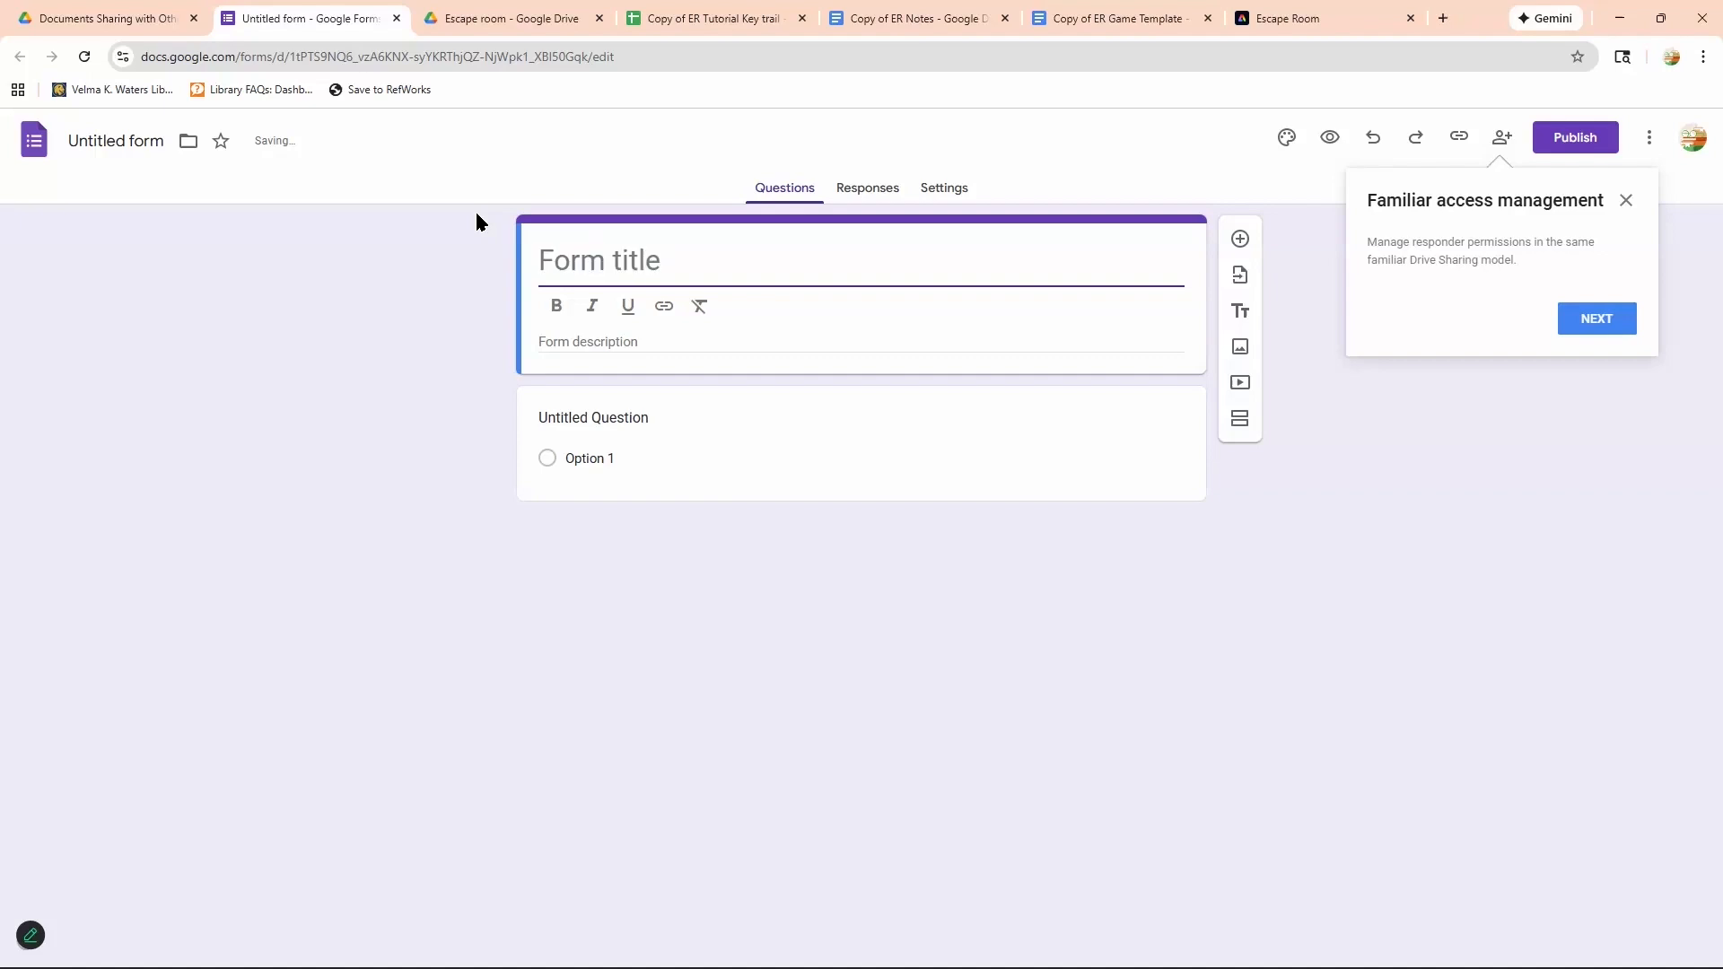
type("Where t")
key("BackSpace")
key("BackSpace")
key("BackSpace")
key("BackSpace")
key("BackSpace")
key("BackSpace")
key("BackSpace")
key("BackSpace")
key("BackSpace")
key("BackSpace")
key("BackSpace")
key("BackSpace")
key("BackSpace")
key("BackSpace")
key("BackSpace")
key("BackSpace")
key("BackSpace")
key("BackSpace")
key("BackSpace")
key("BackSpace")
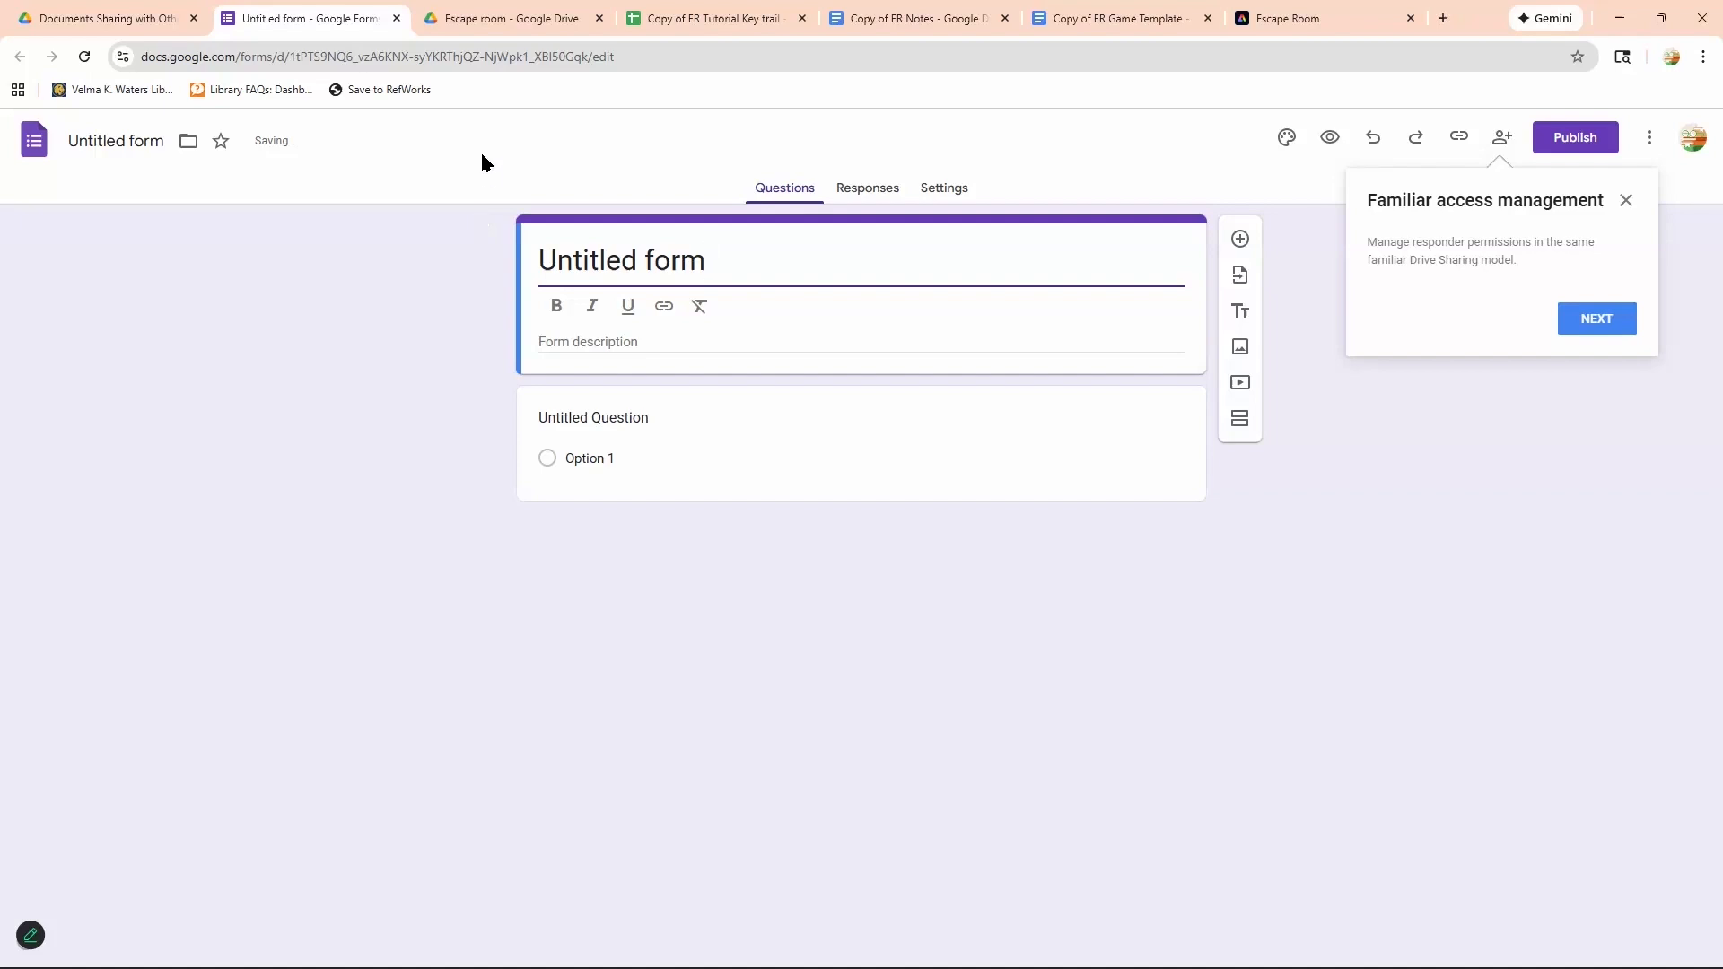
Dismiss the access management tip and title the form "Where the wild things grow....".
left_click(1625, 201)
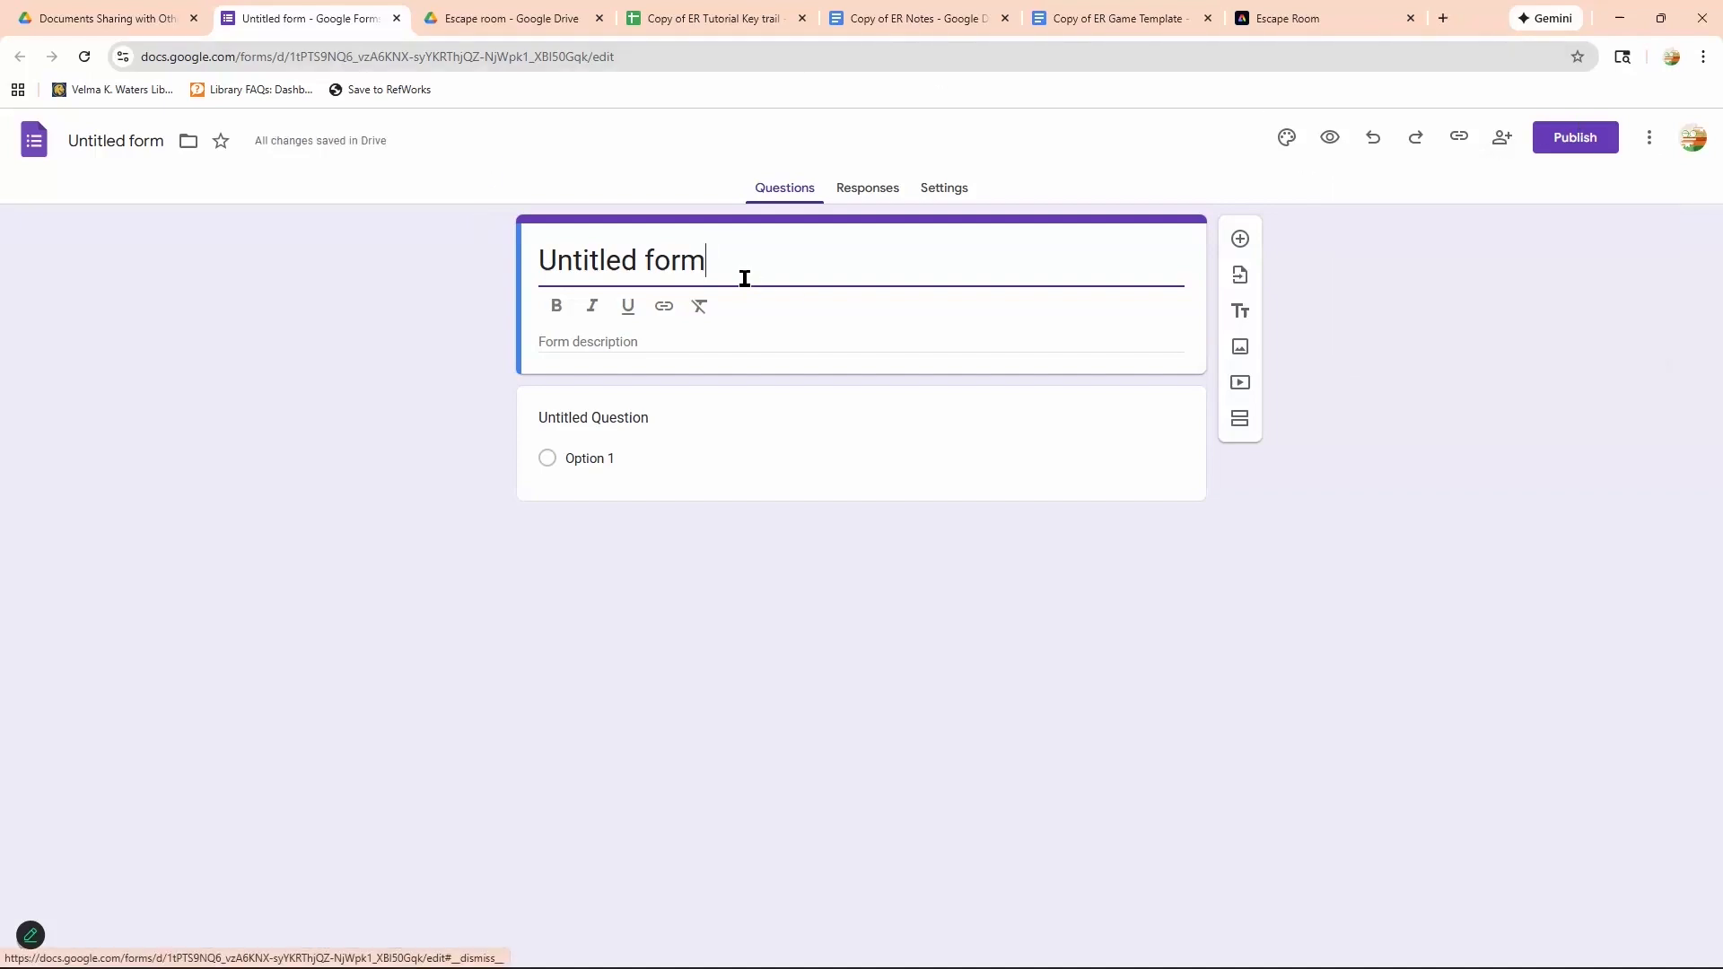
key("shift+Left")
key("shift+Left")
key("shift+Left")
key("shift+Left")
key("shift+Left")
key("shift+Left")
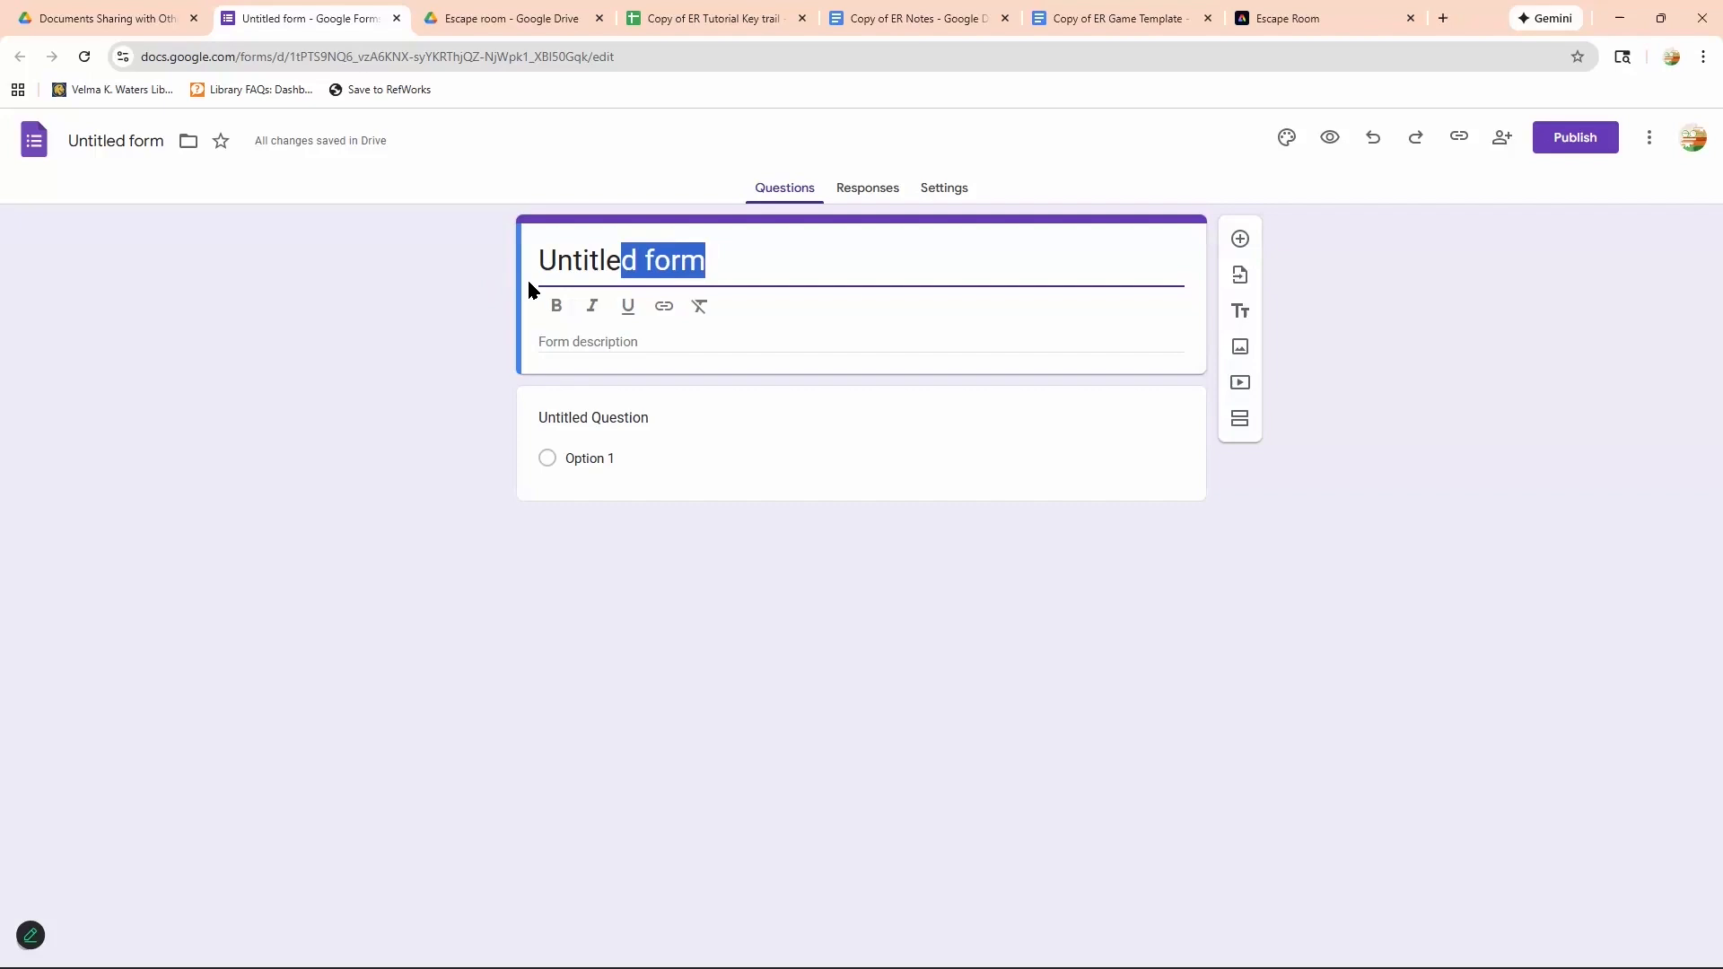
key("shift+Left")
key("shift+Left")
key("shift+Left")
key("shift+Left")
key("shift+Left")
key("shift+Left")
type("Where the wild things")
key("BackSpace")
key("BackSpace")
type("ings grow")
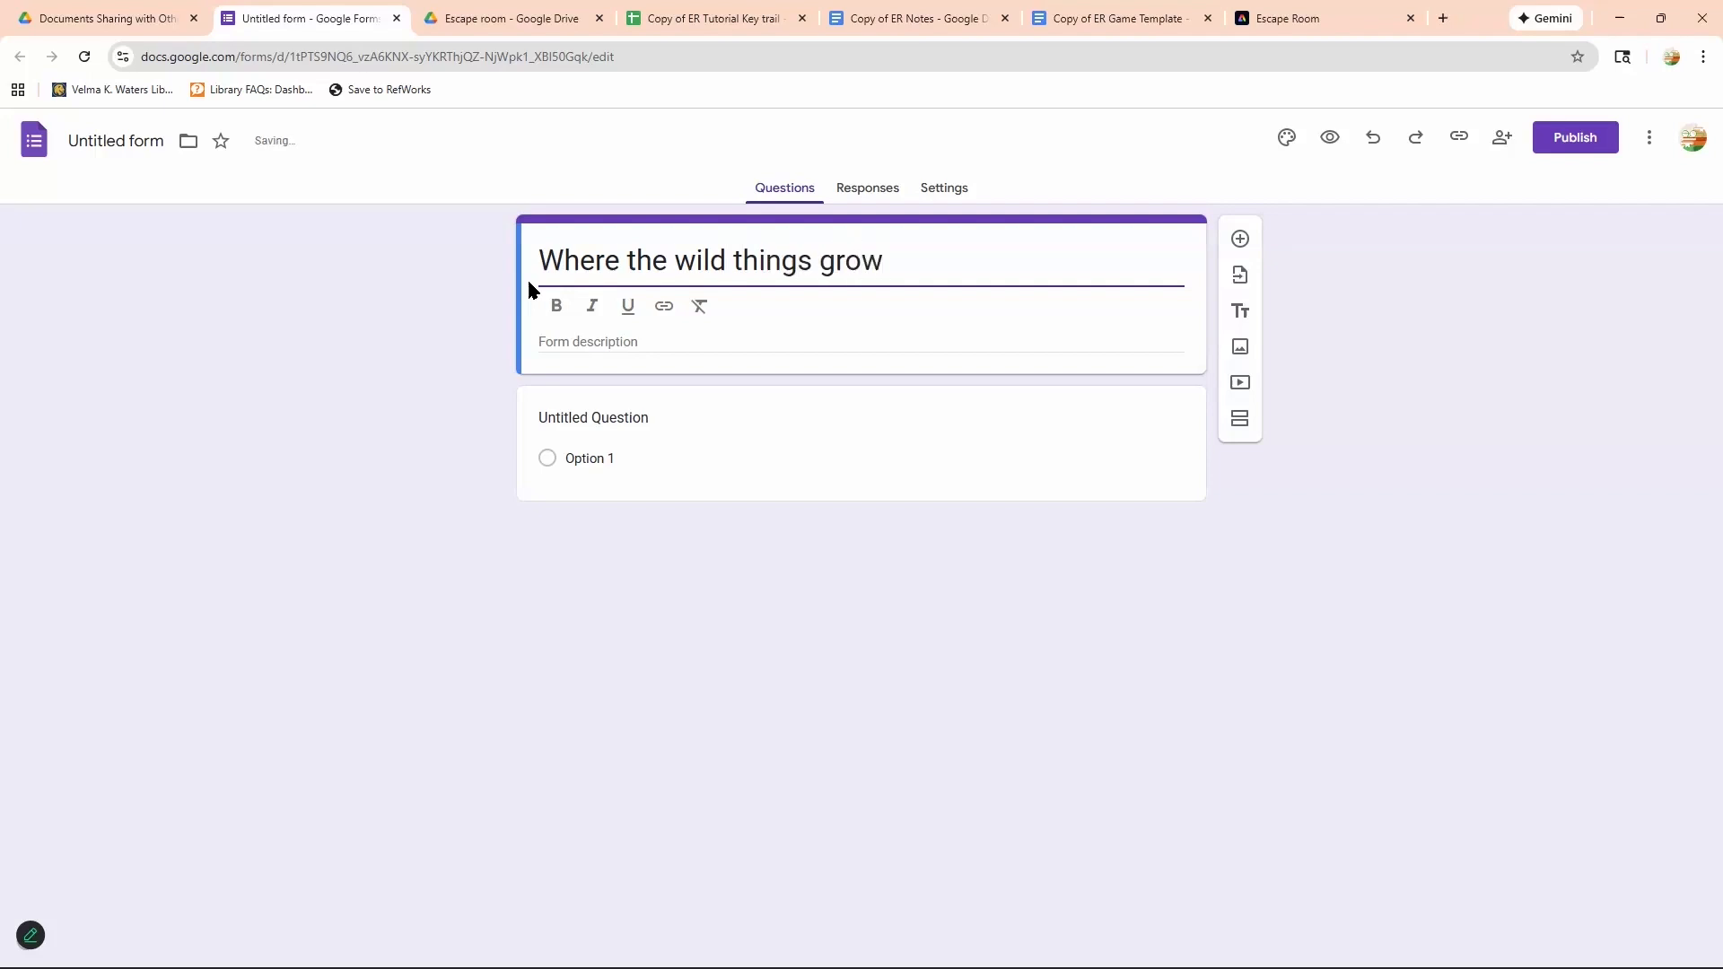
type("....")
left_click(547, 338)
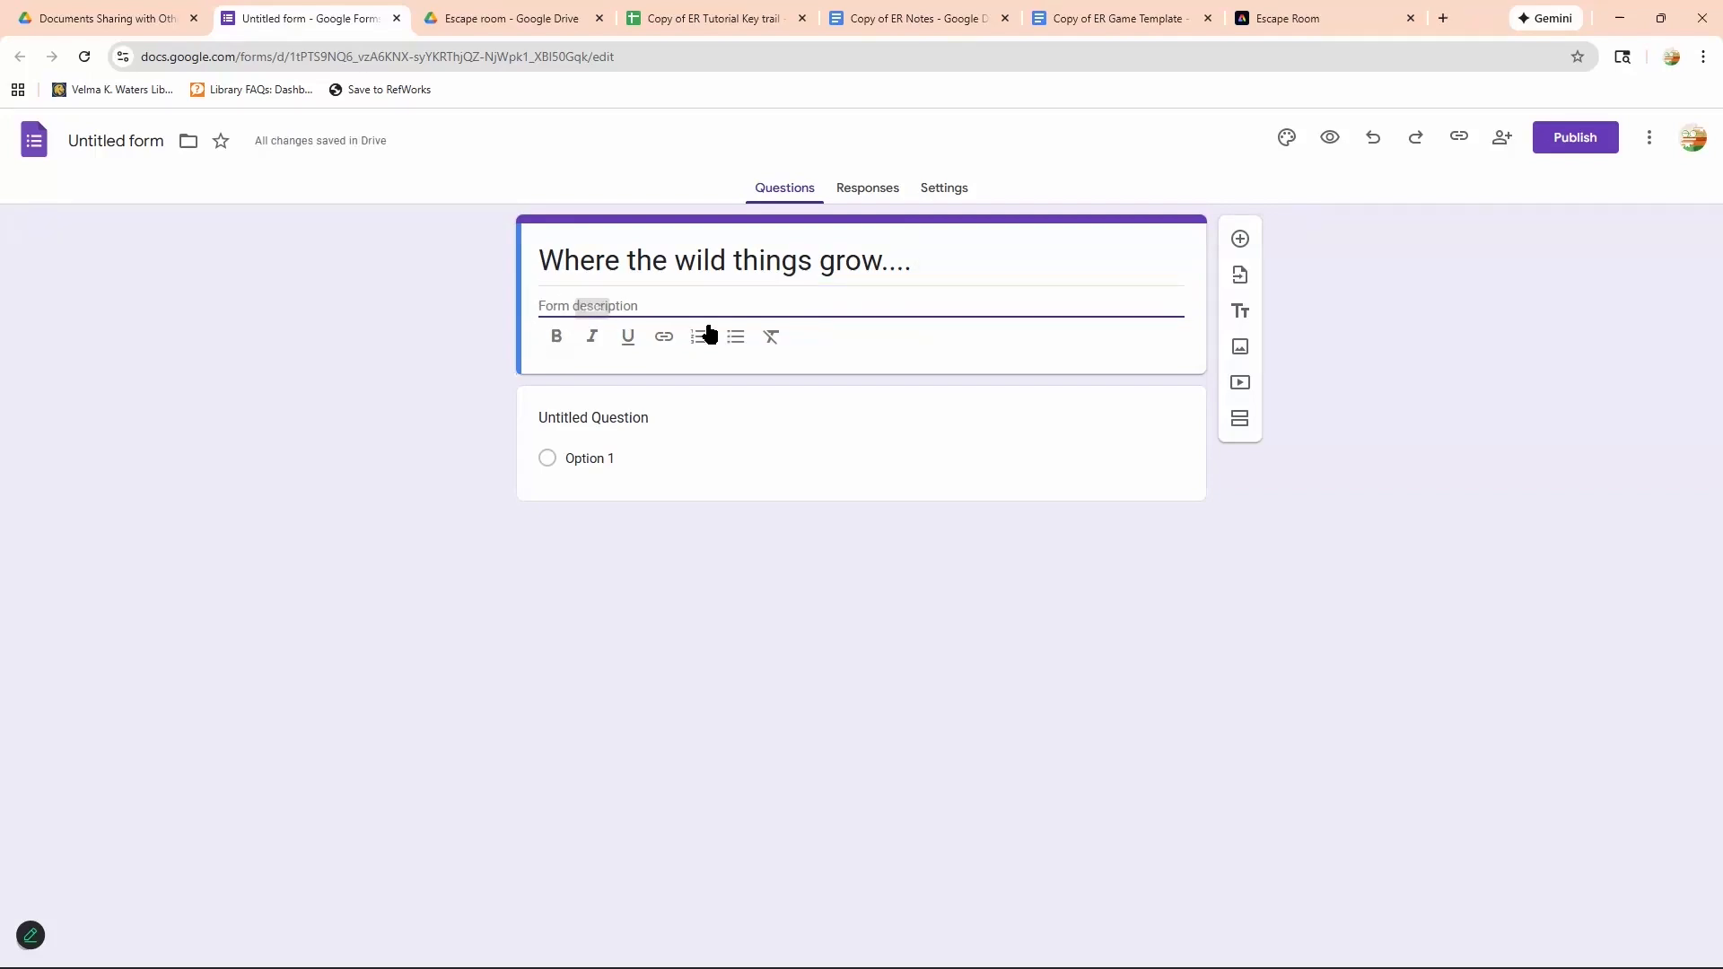
Add a title and description block, and insert a red-and-white traffic cone picture found by searching Google Images for "construction cone".
left_click(1242, 316)
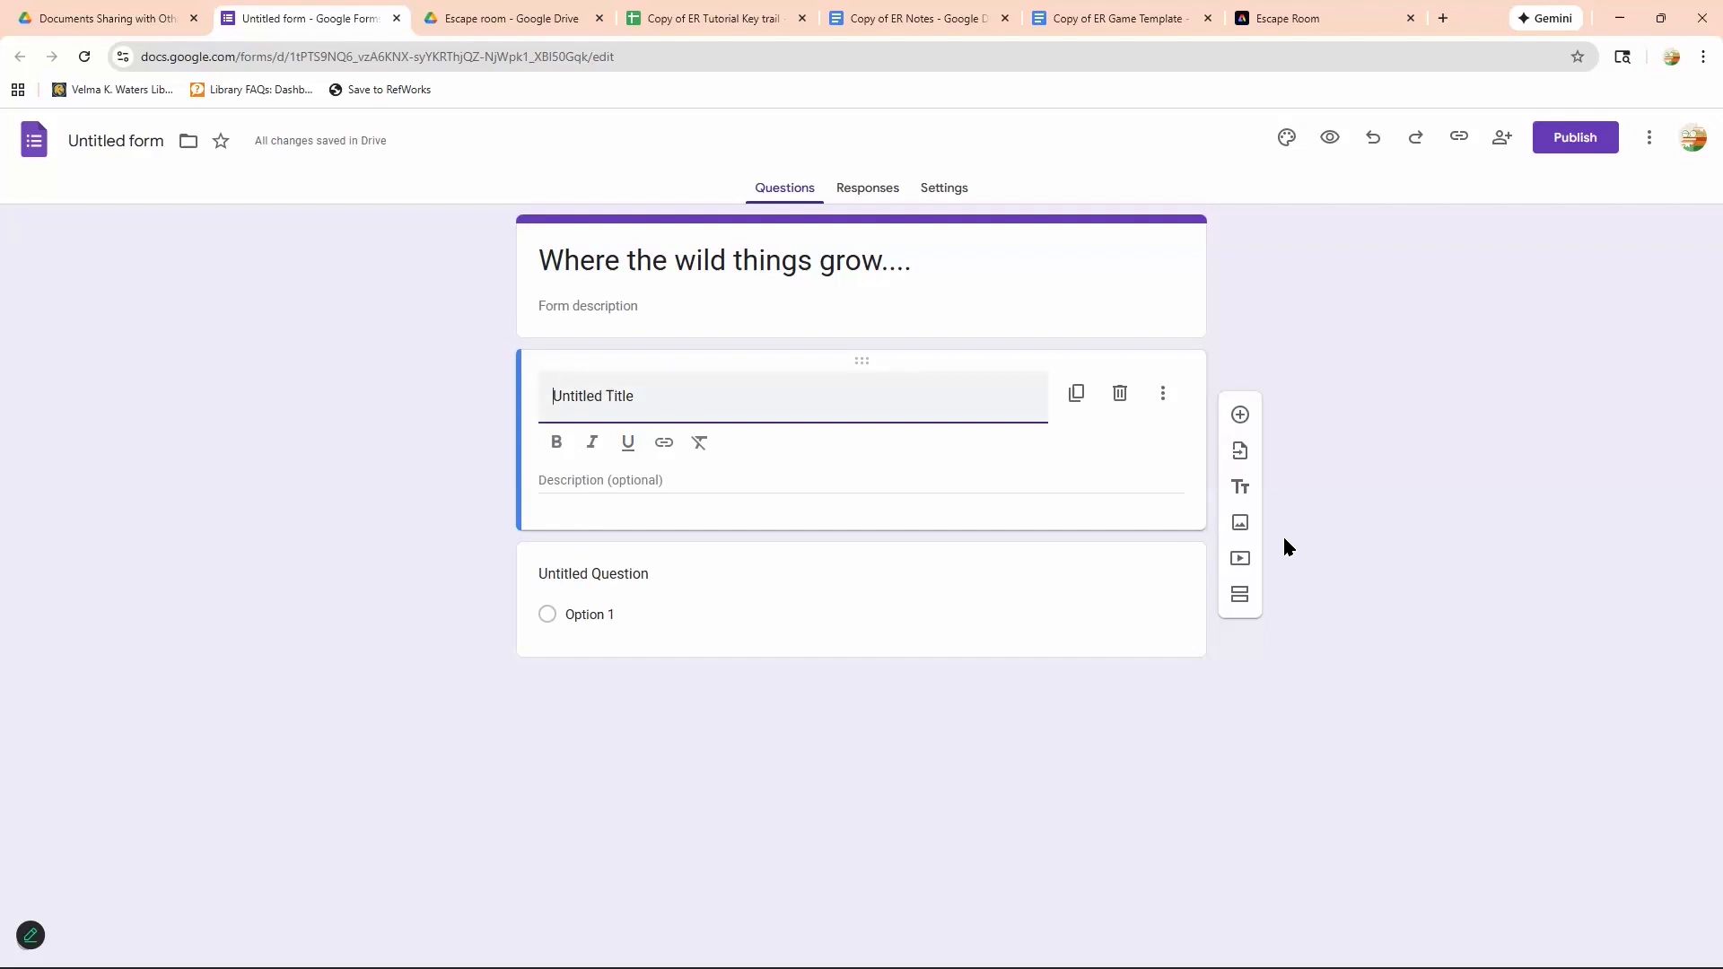
left_click(1242, 526)
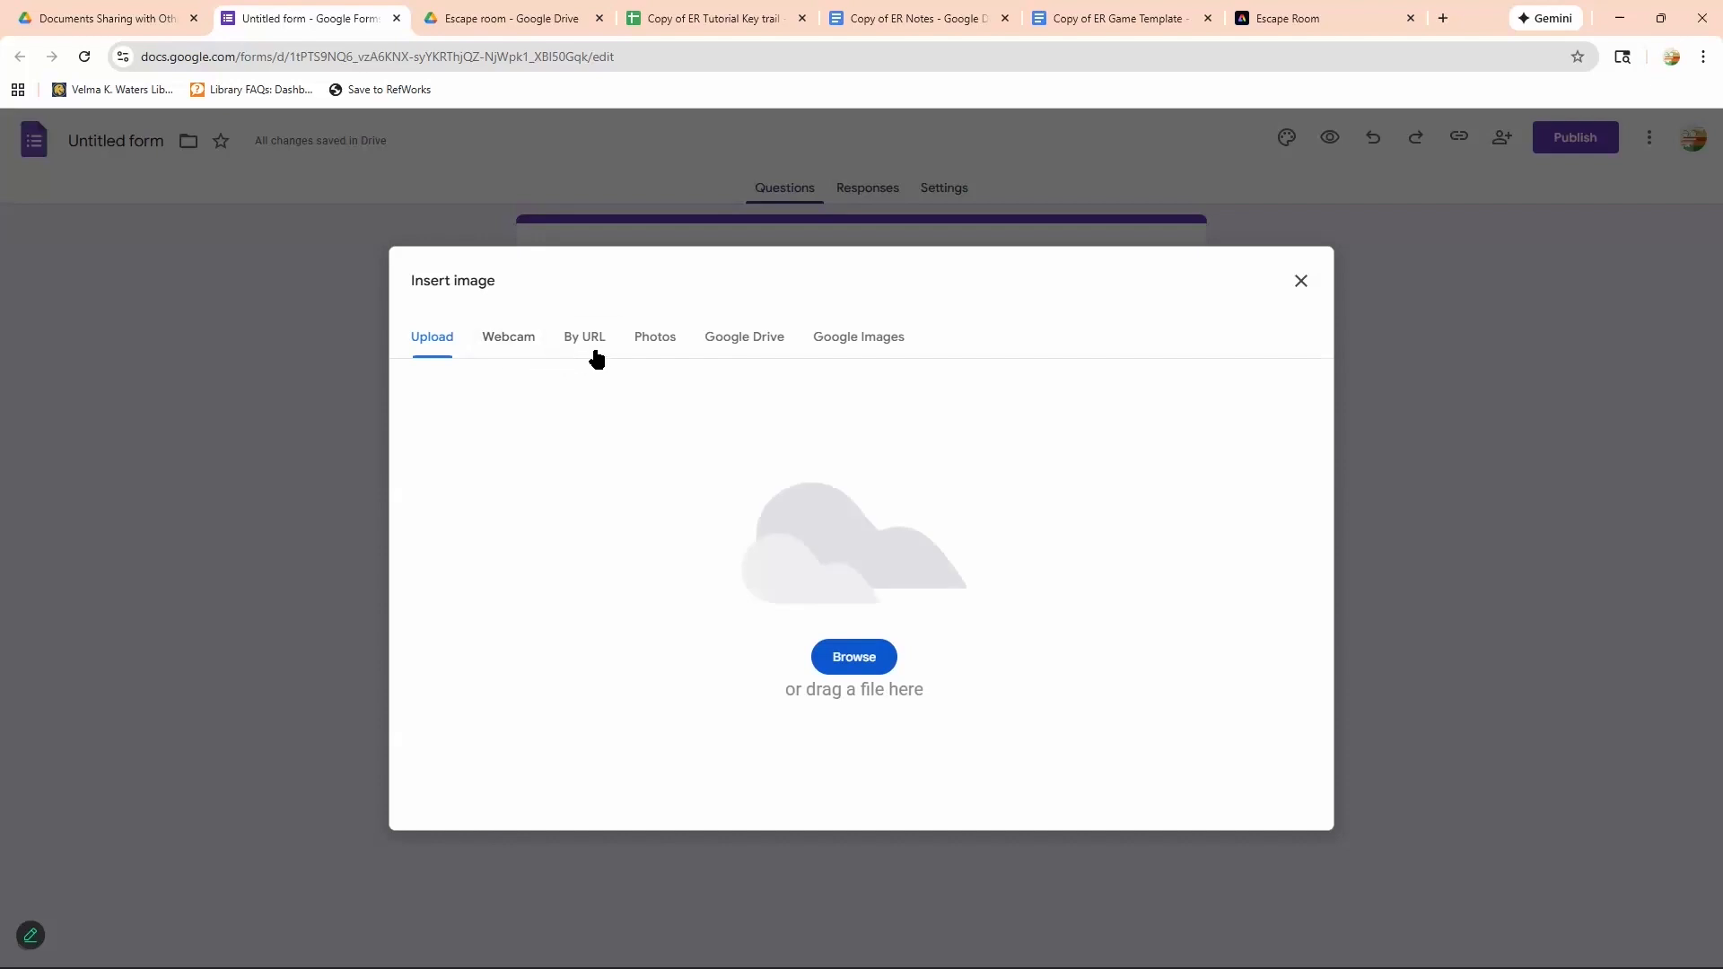
left_click(858, 336)
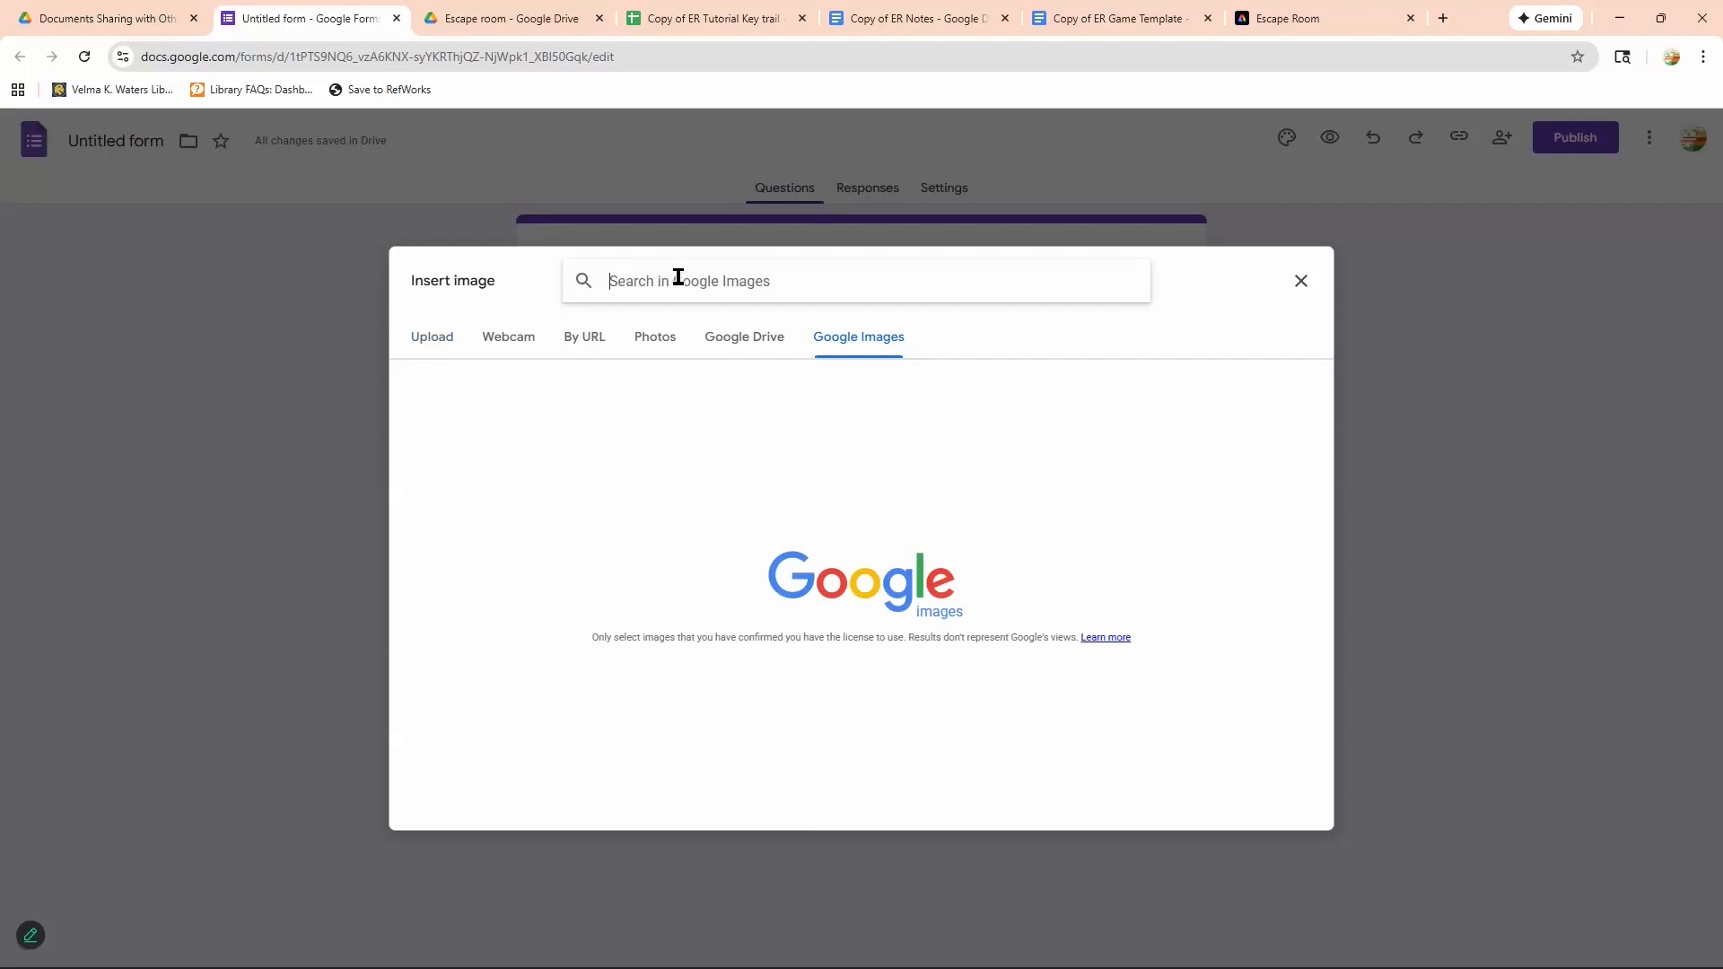
type("construction")
key("Return")
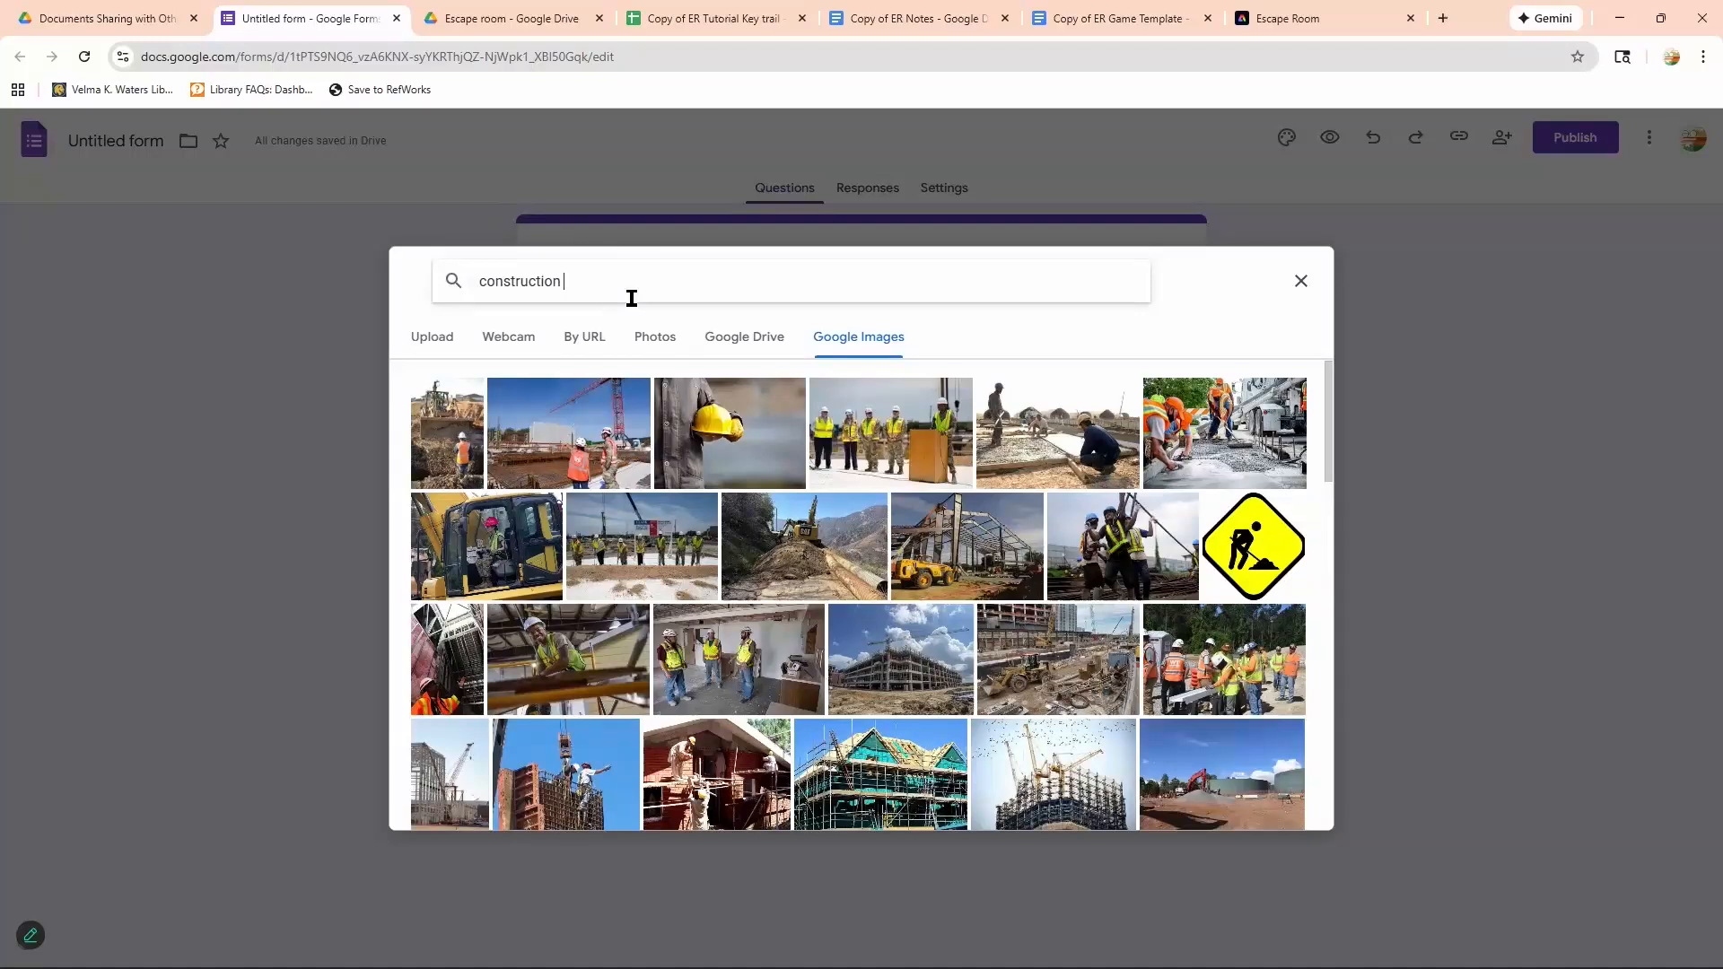
type("cone")
key("Return")
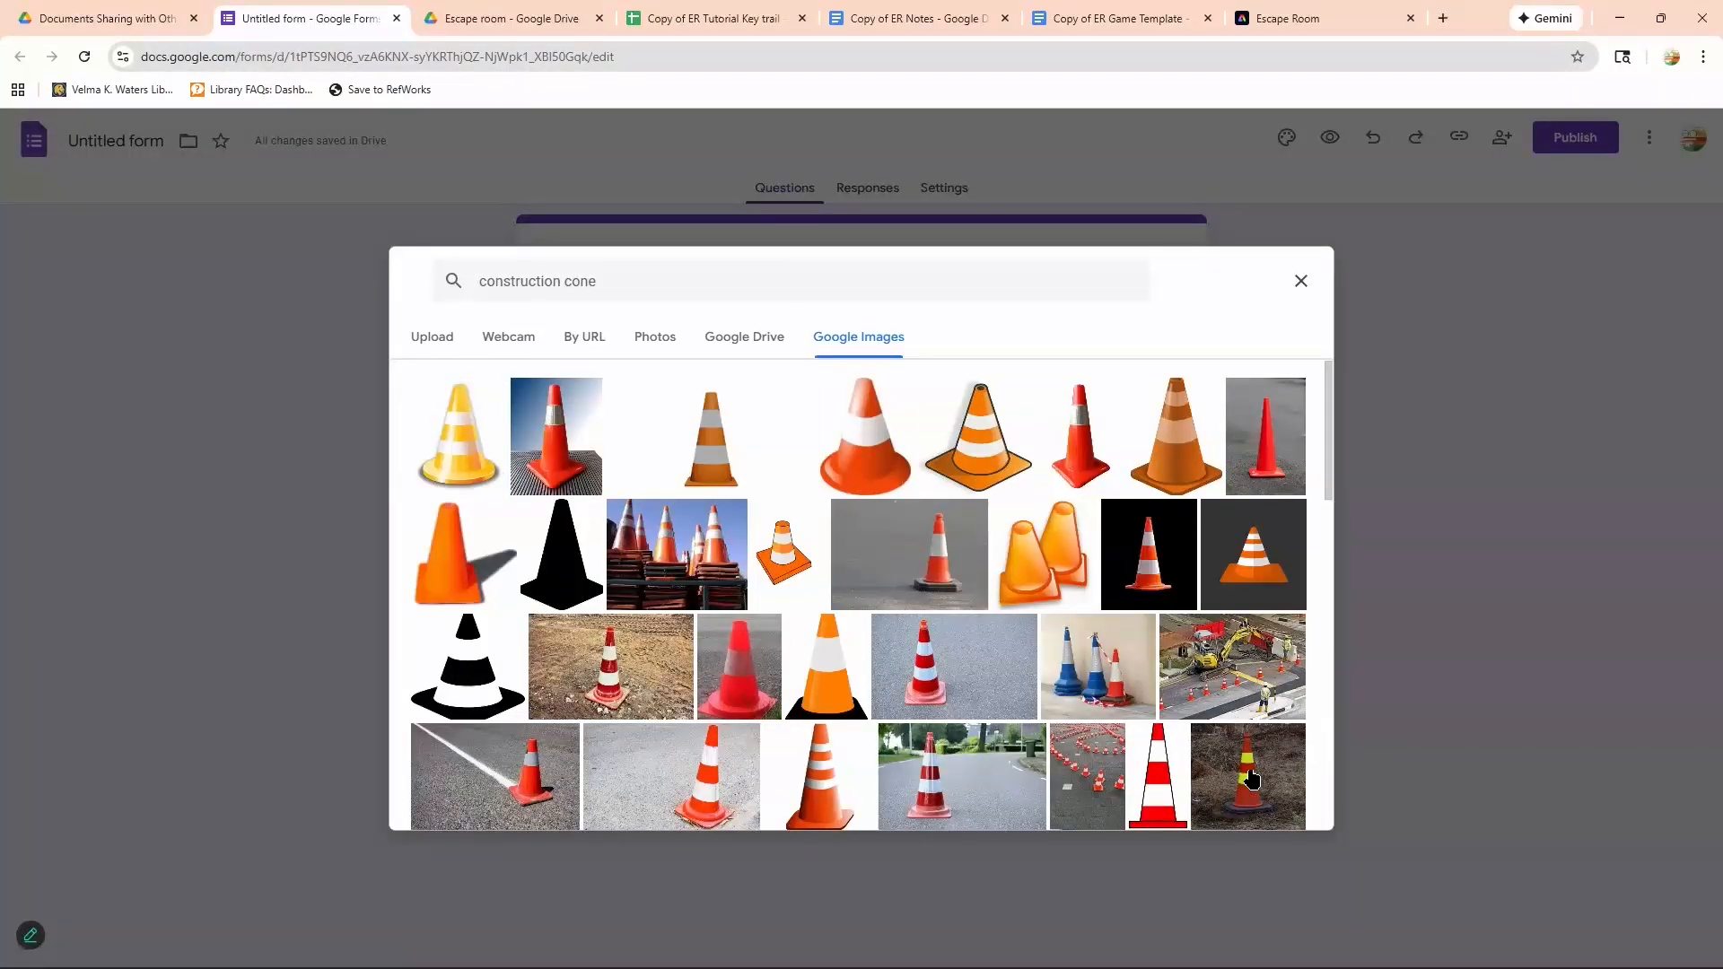
left_click(879, 440)
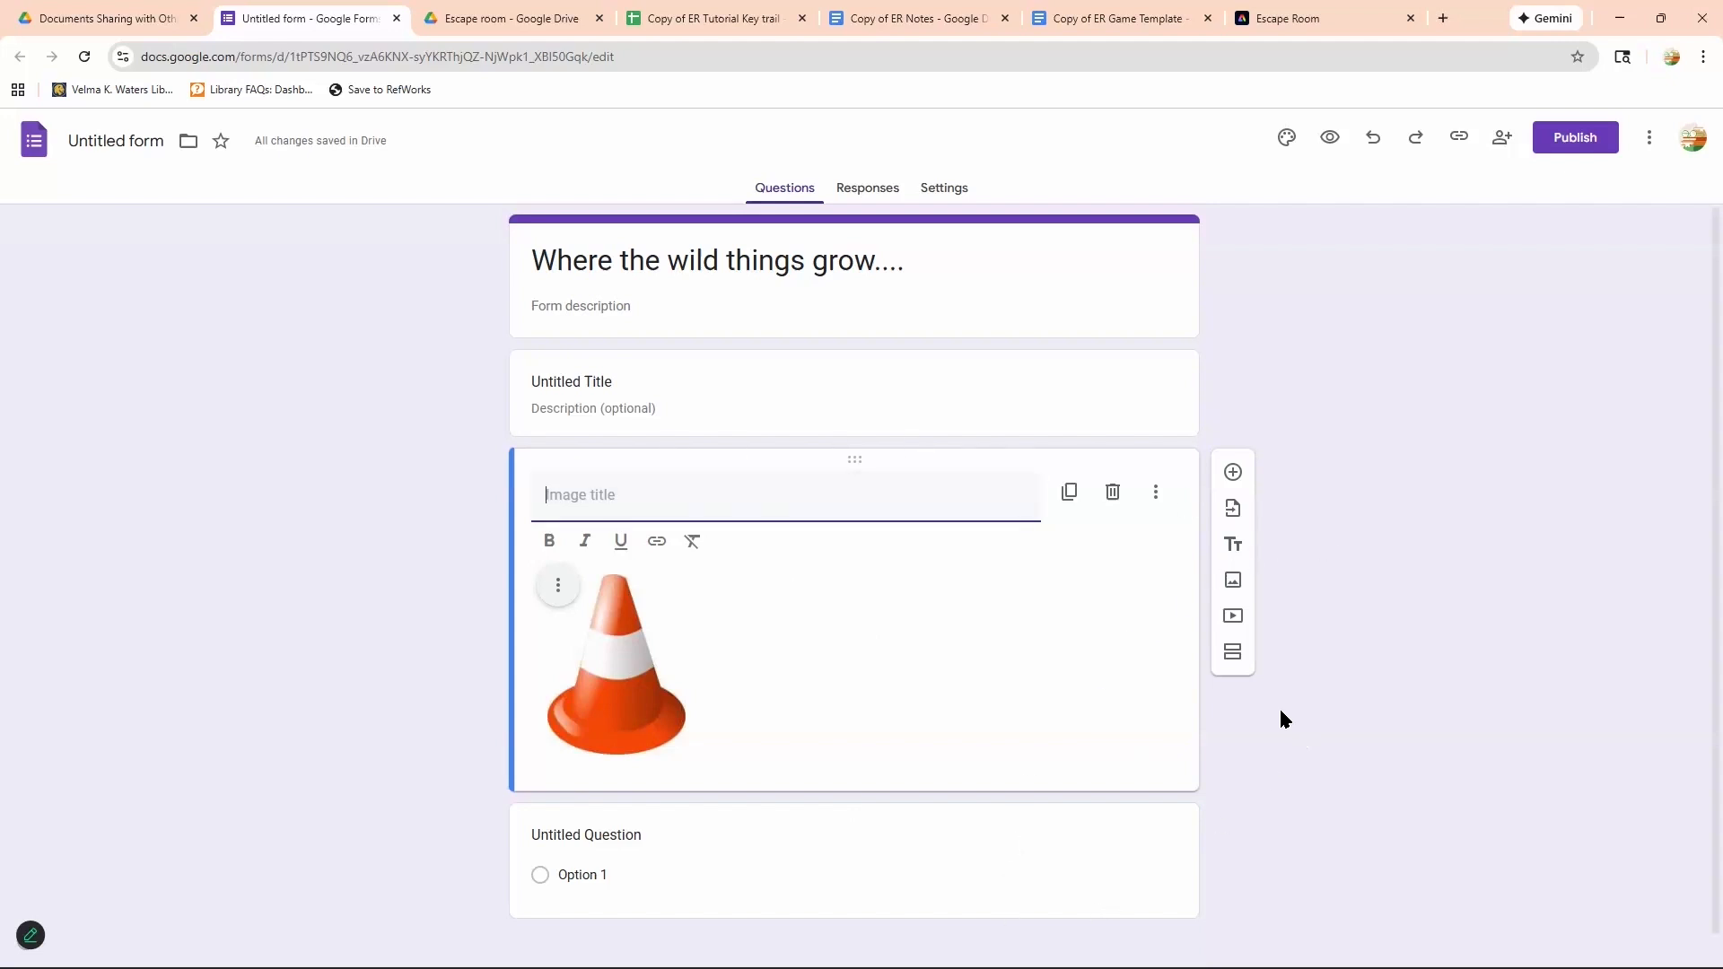
Delete the default untitled multiple-choice question below the cone image.
scroll(1279, 709, "down", 1)
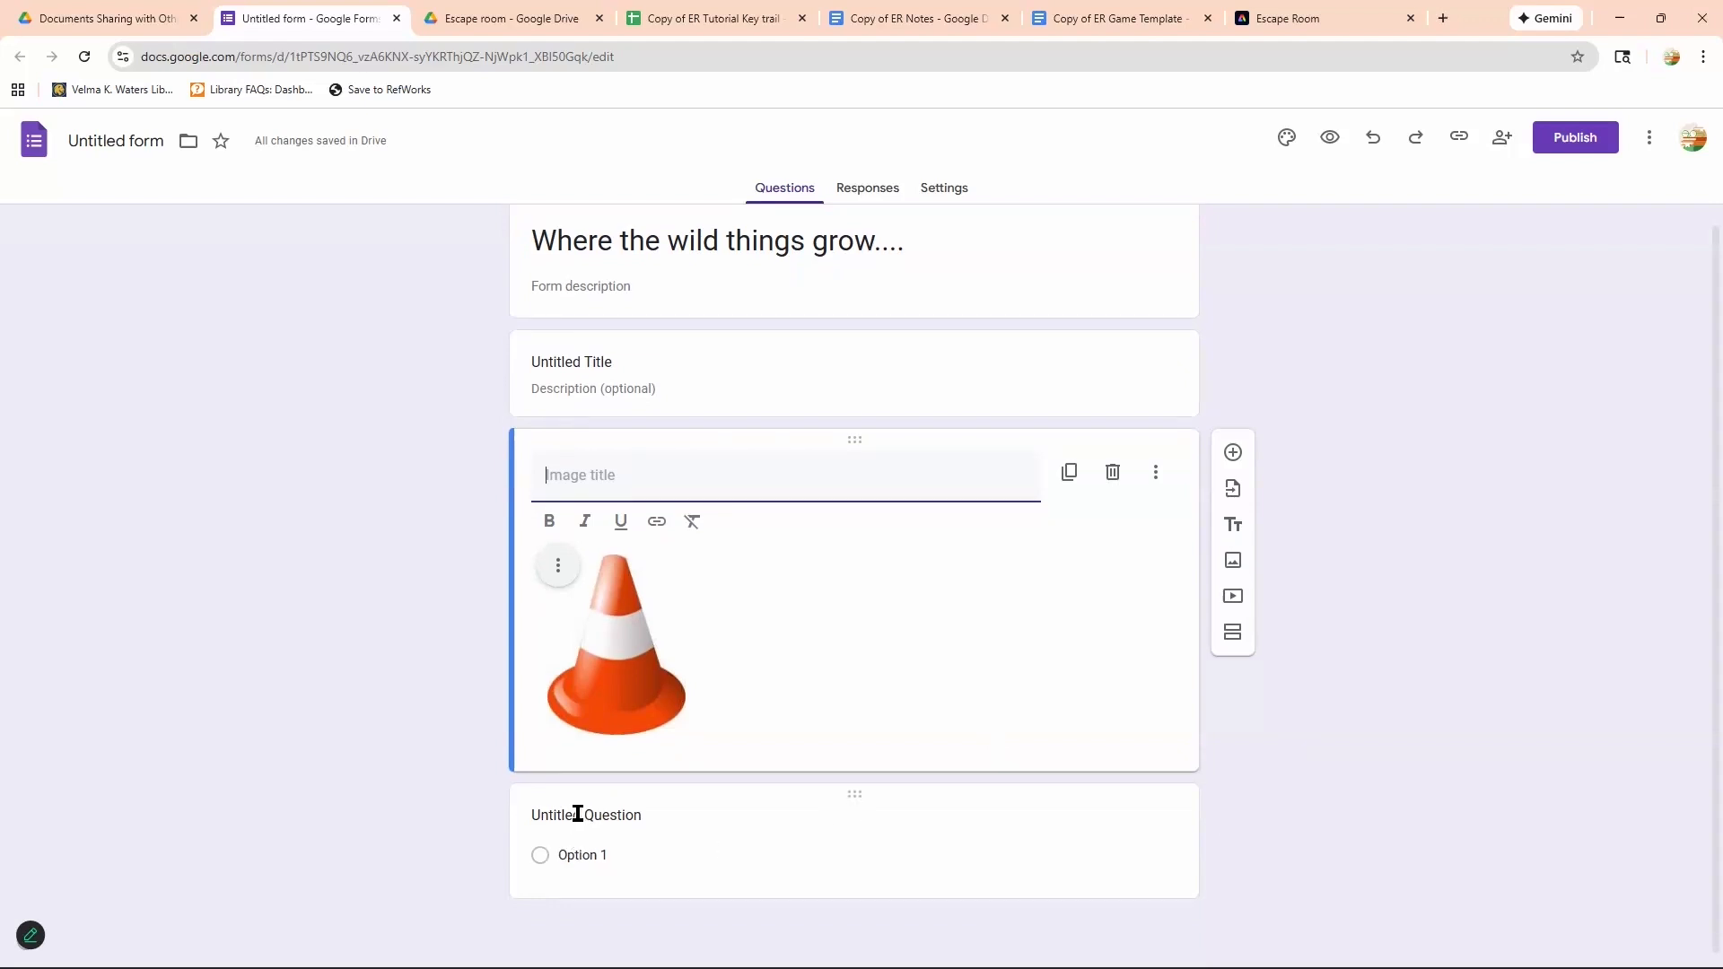
left_click(795, 822)
scroll(760, 794, "down", 2)
scroll(569, 580, "up", 2)
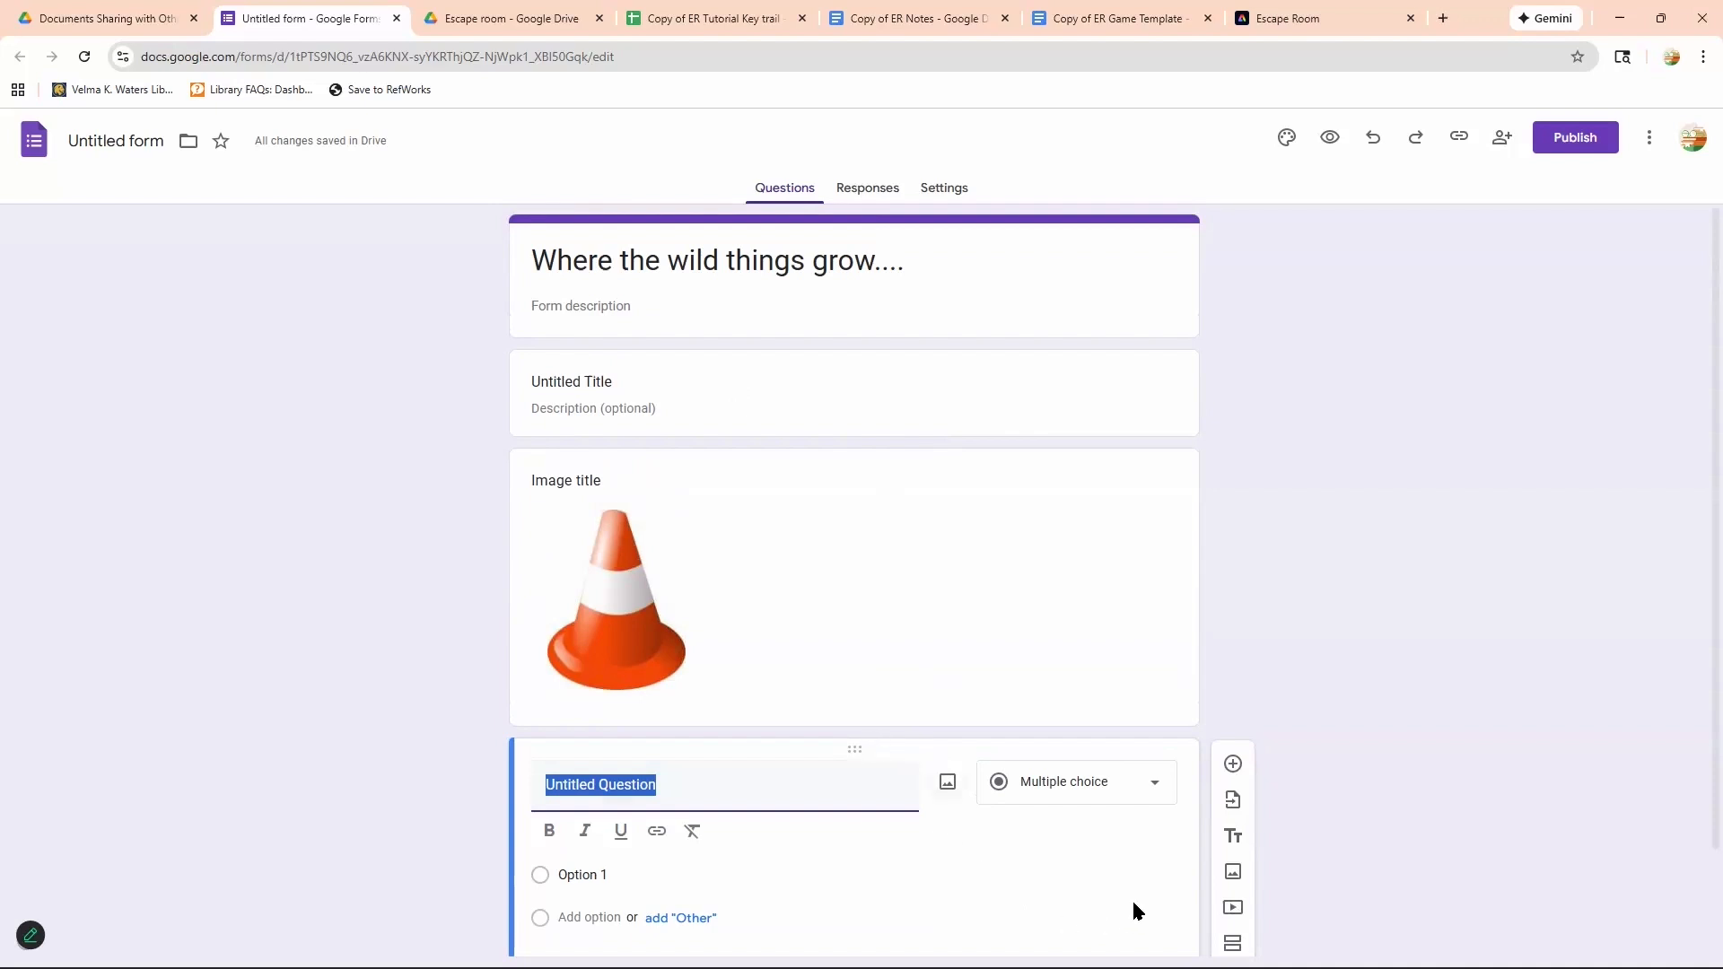
scroll(1076, 889, "down", 1)
left_click(991, 866)
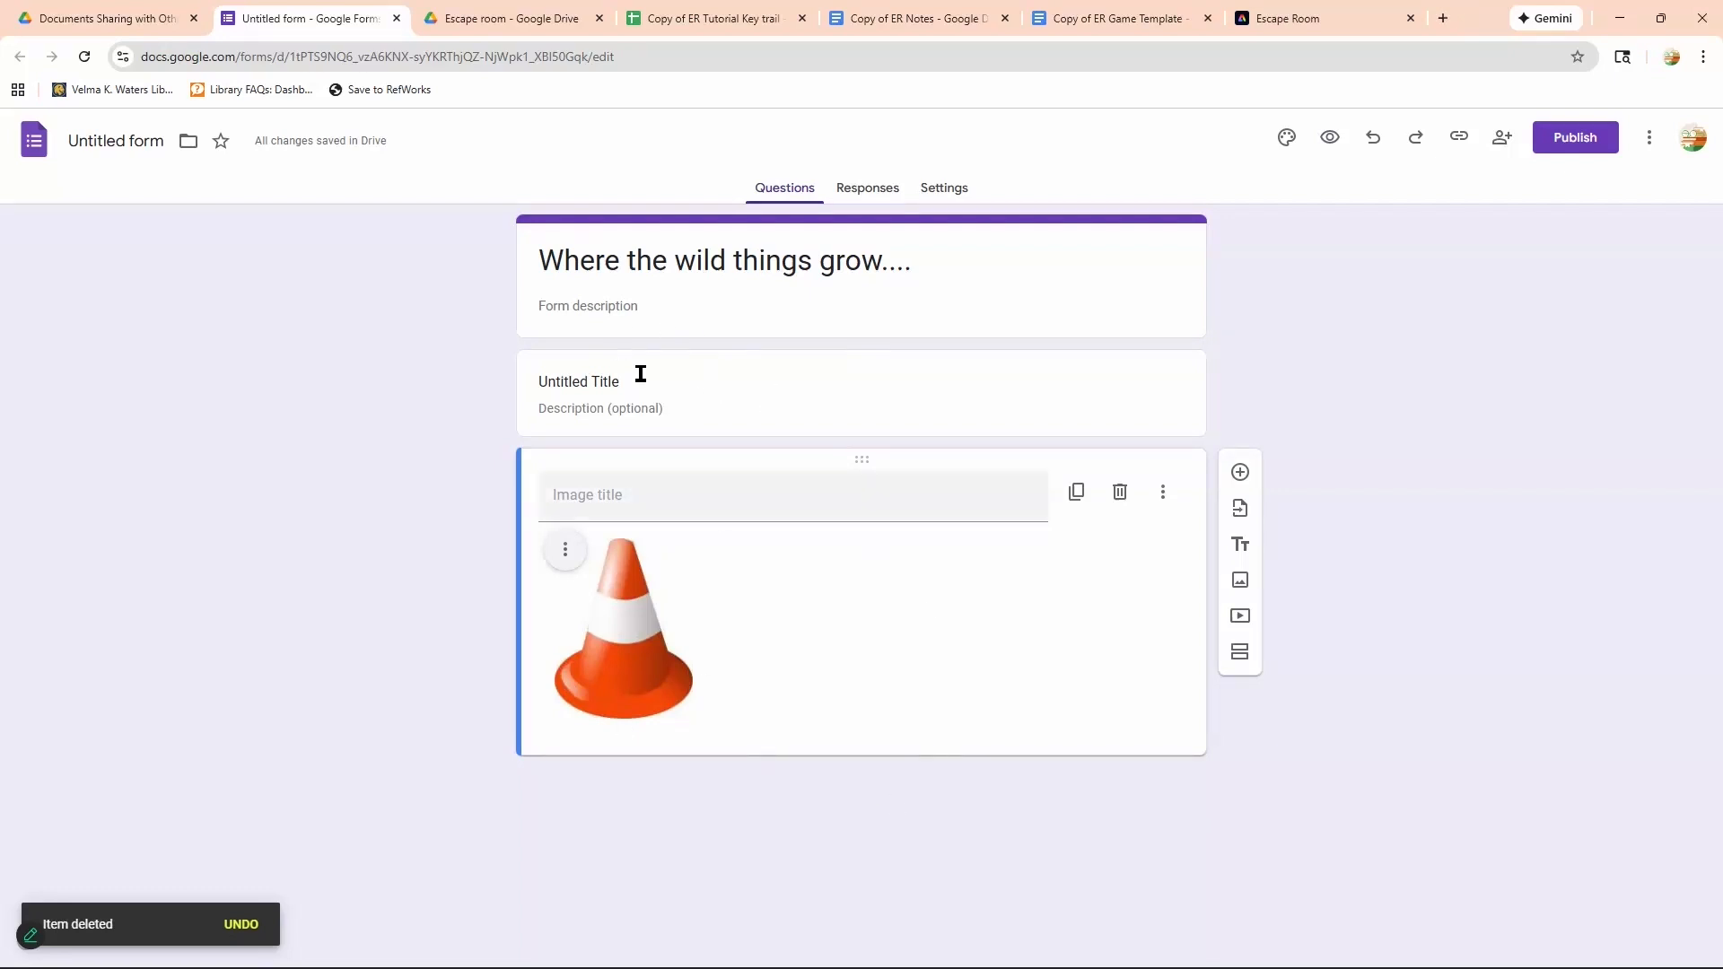
Title the text block above the cone image "Scenario".
left_click(728, 424)
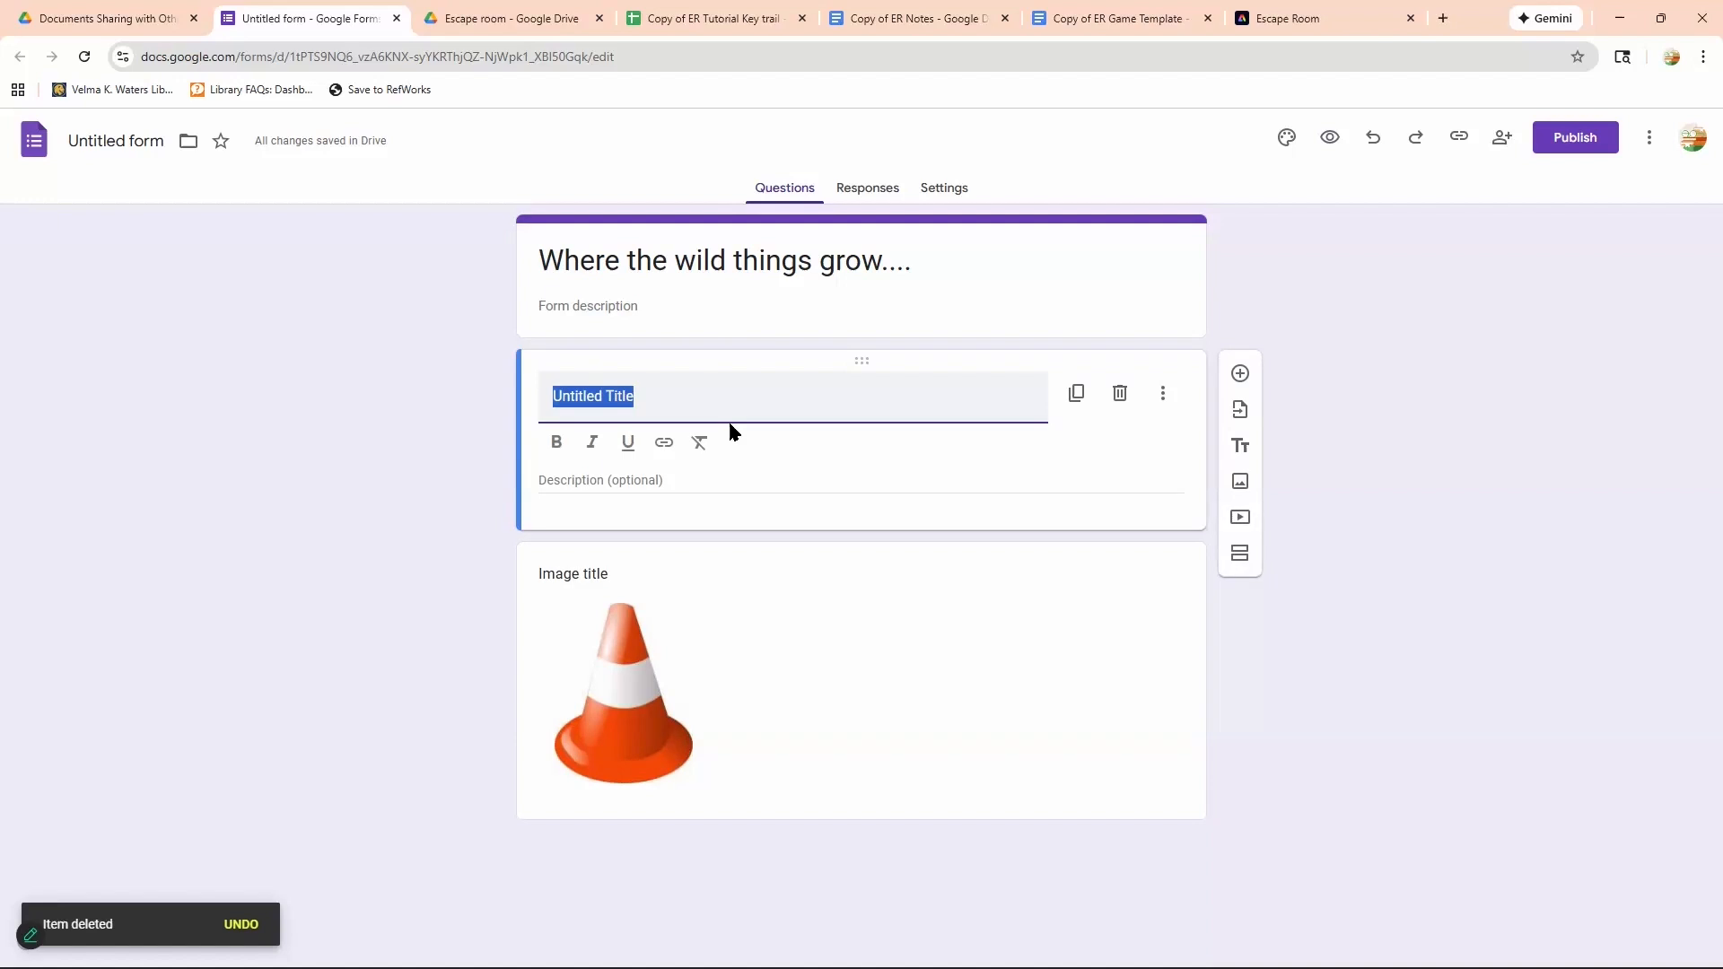
type("Instructi")
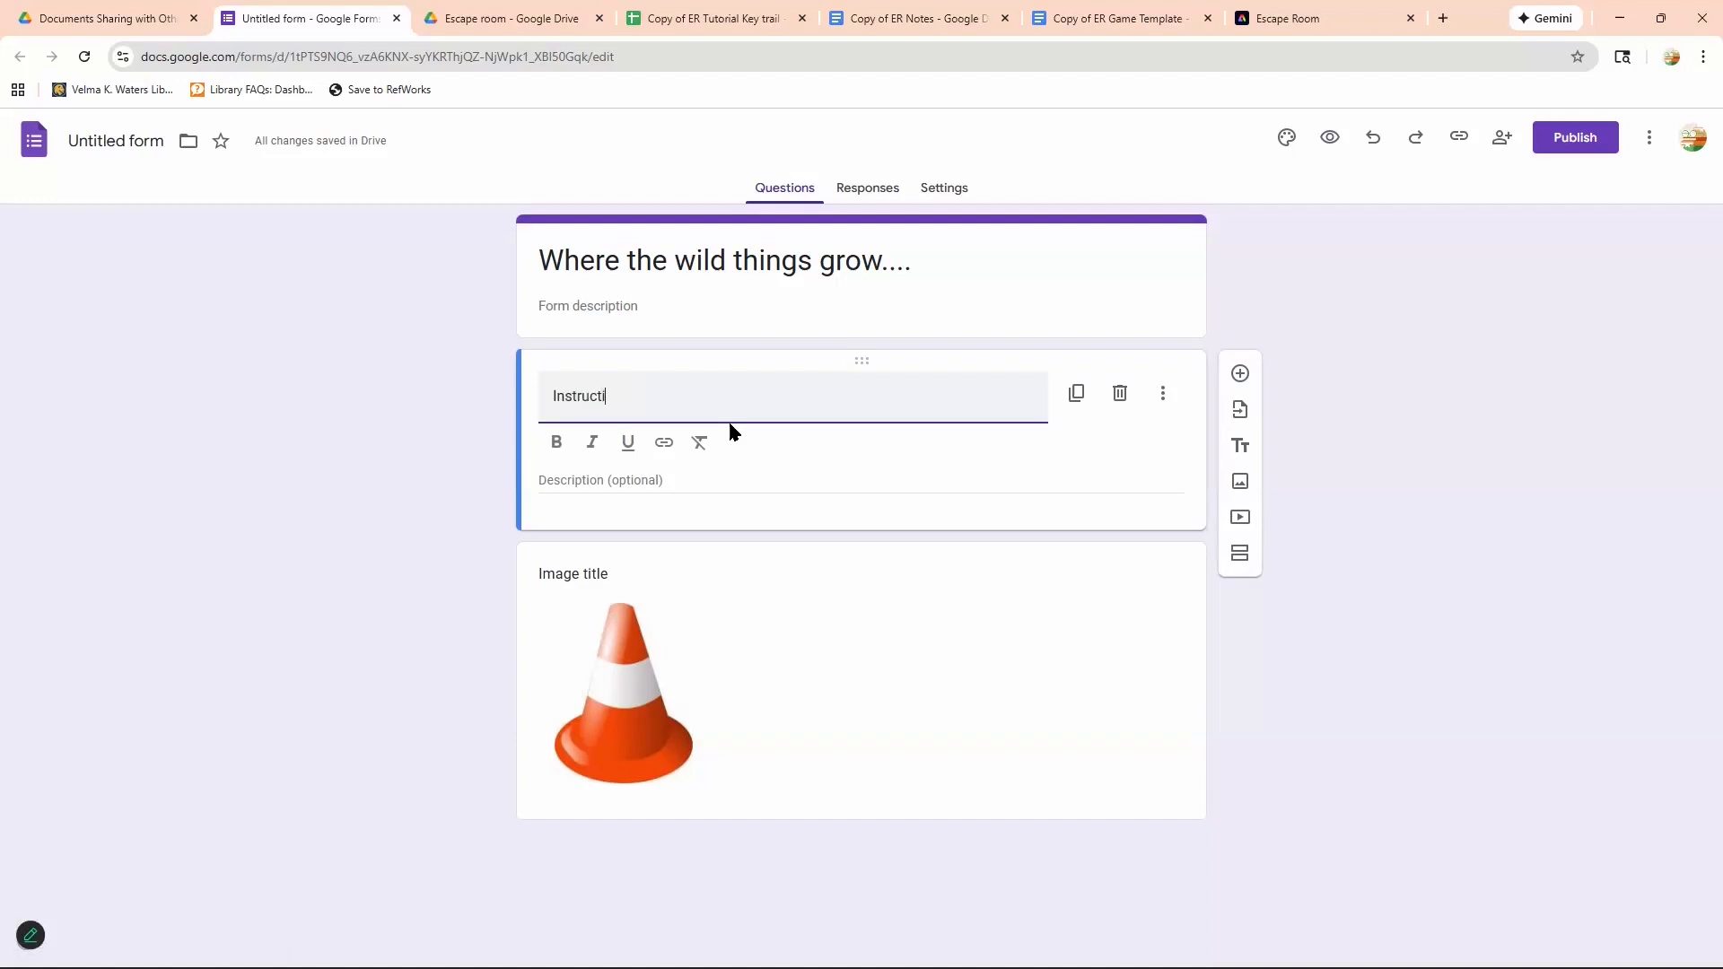
key("ctrl+BackSpace")
type("Scenario")
left_click(1051, 399)
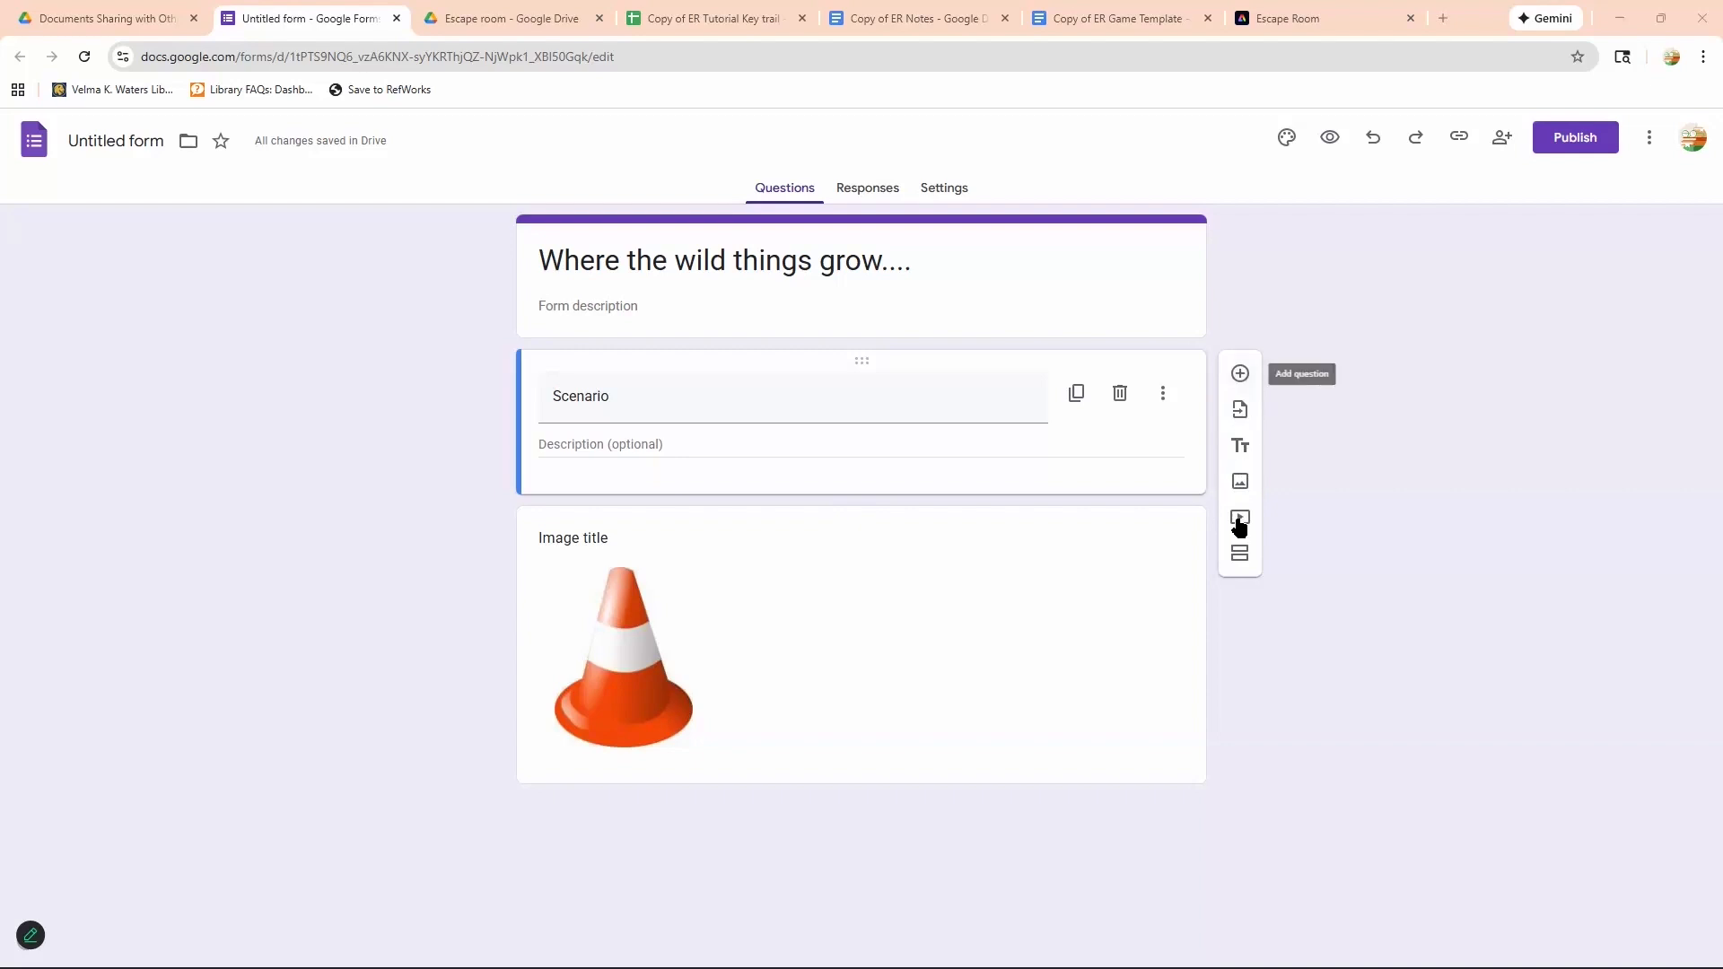
Add a second section to the form after the cone image.
left_click(1239, 555)
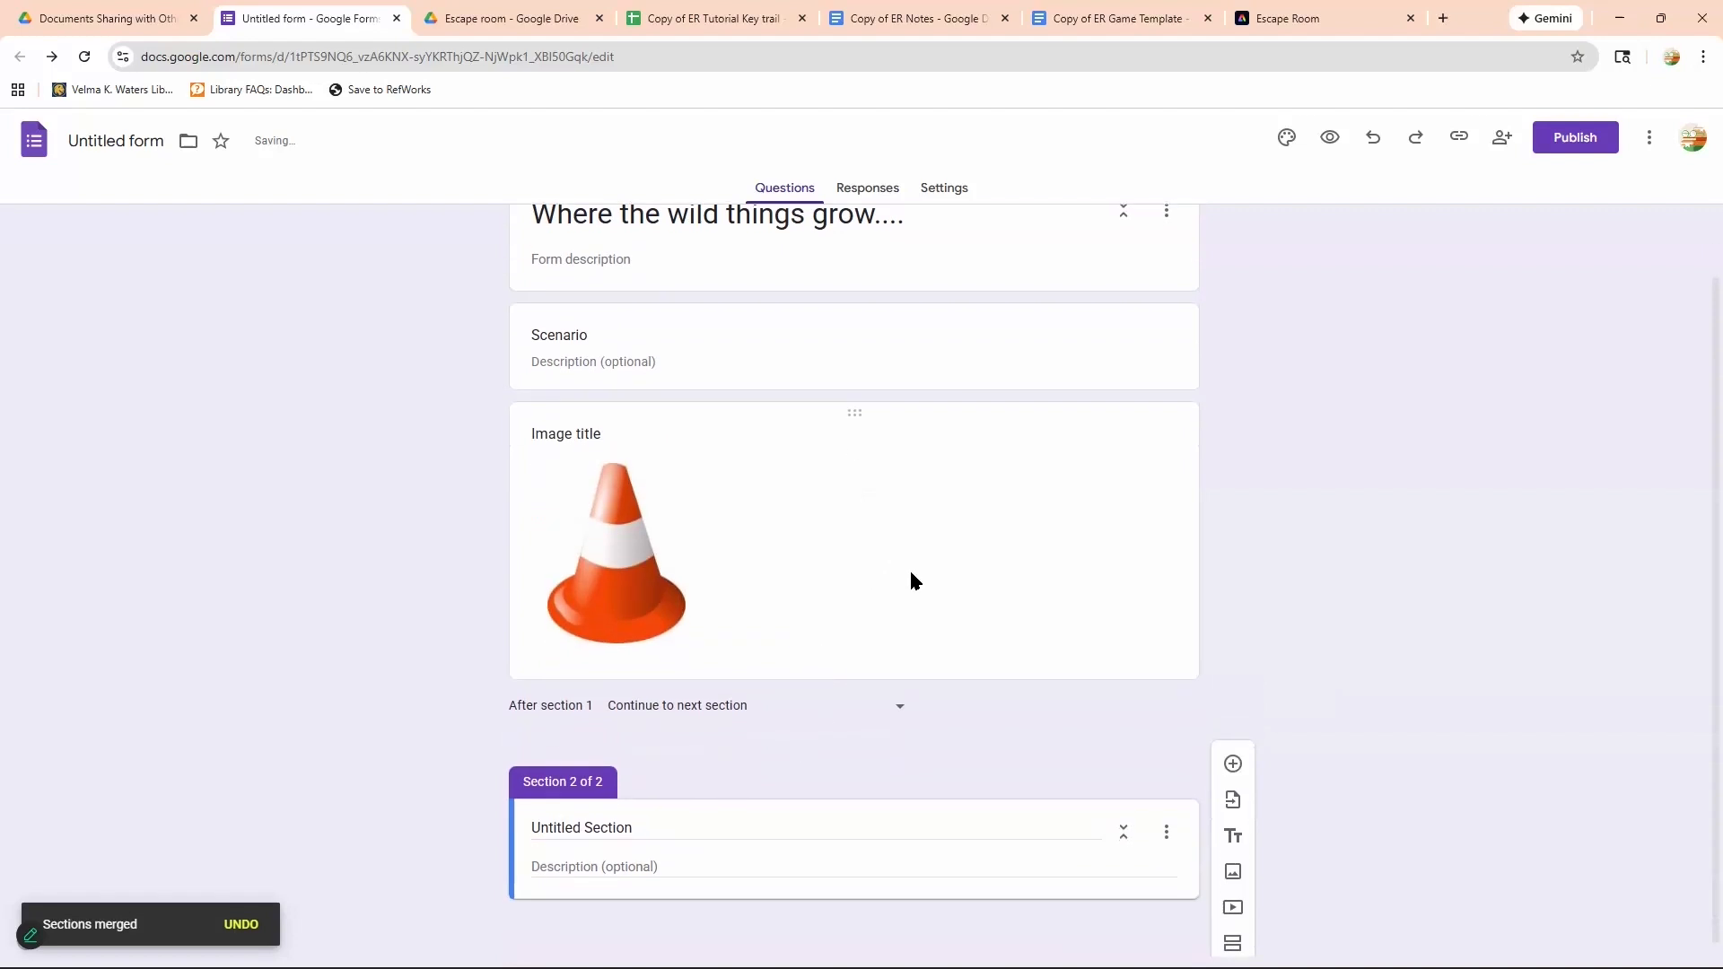
scroll(775, 446, "up", 1)
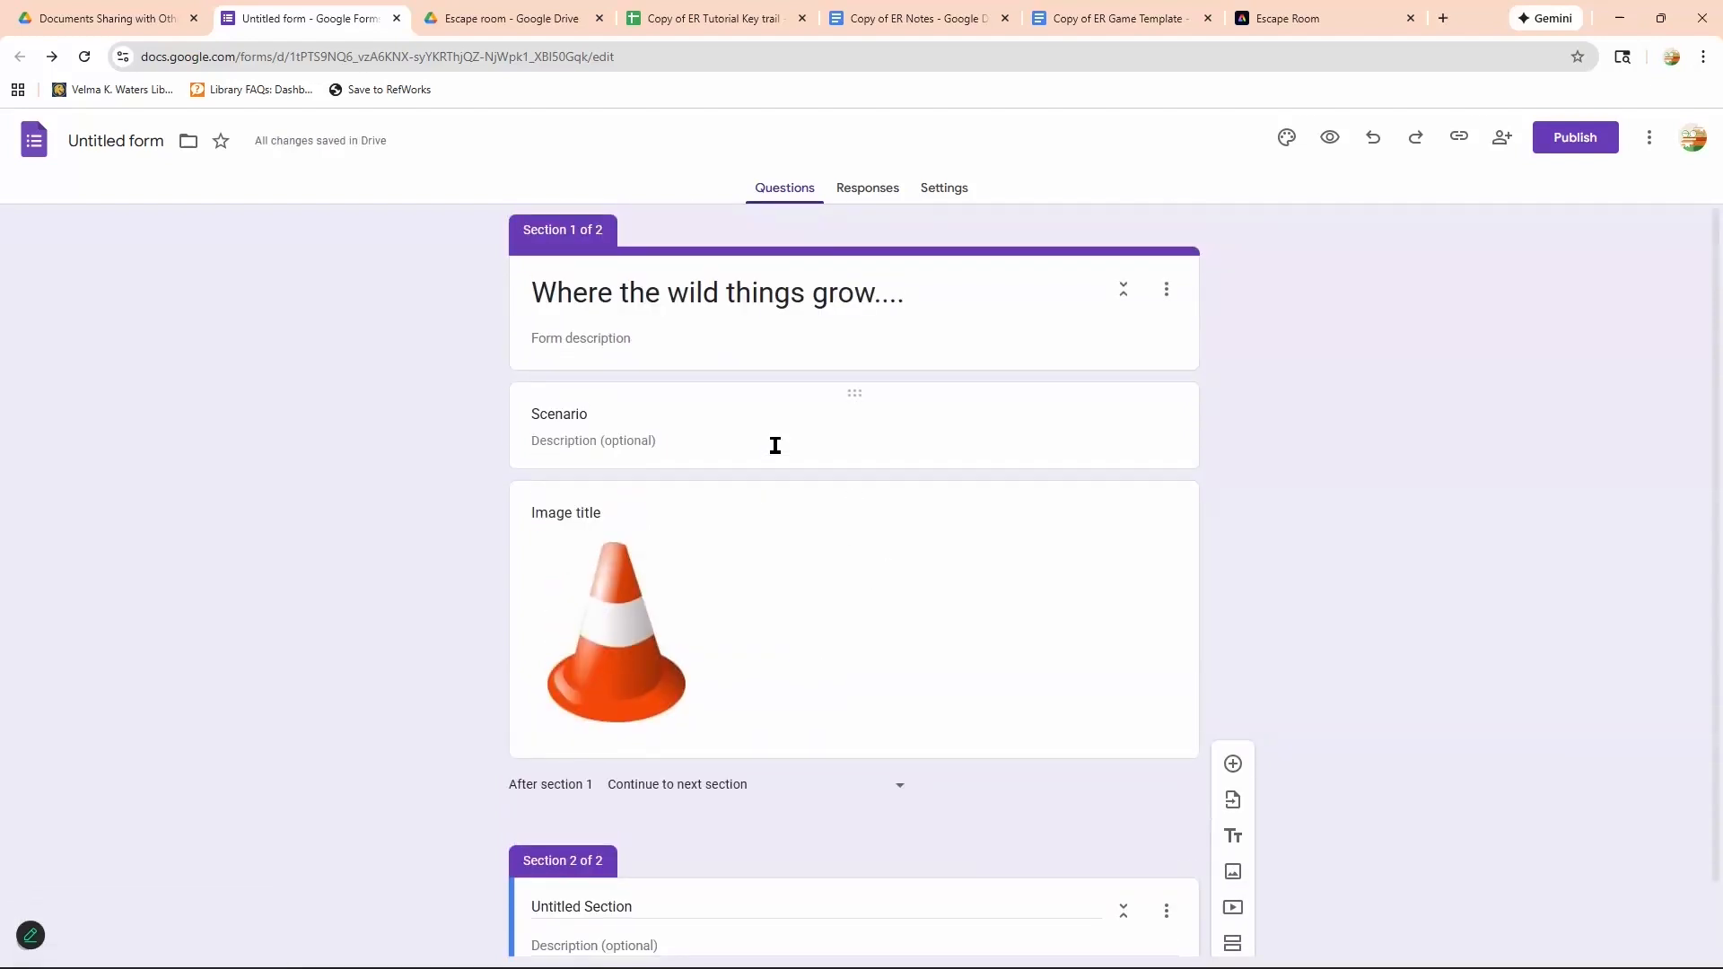
scroll(774, 444, "down", 1)
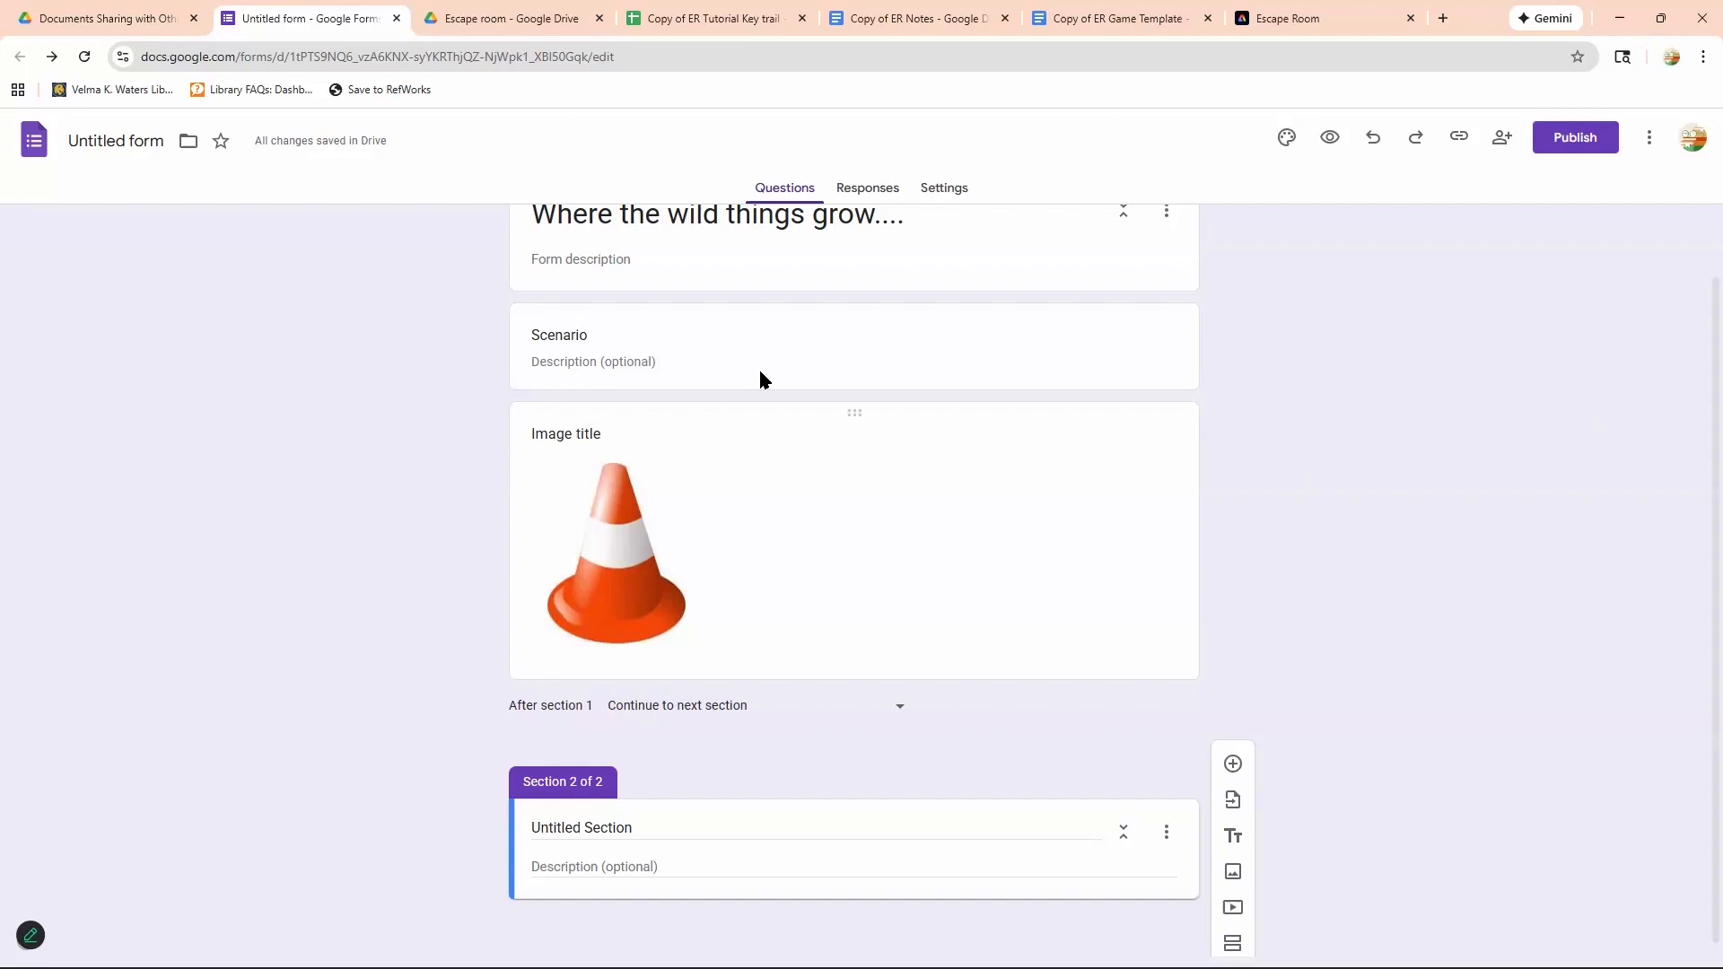
scroll(759, 377, "up", 1)
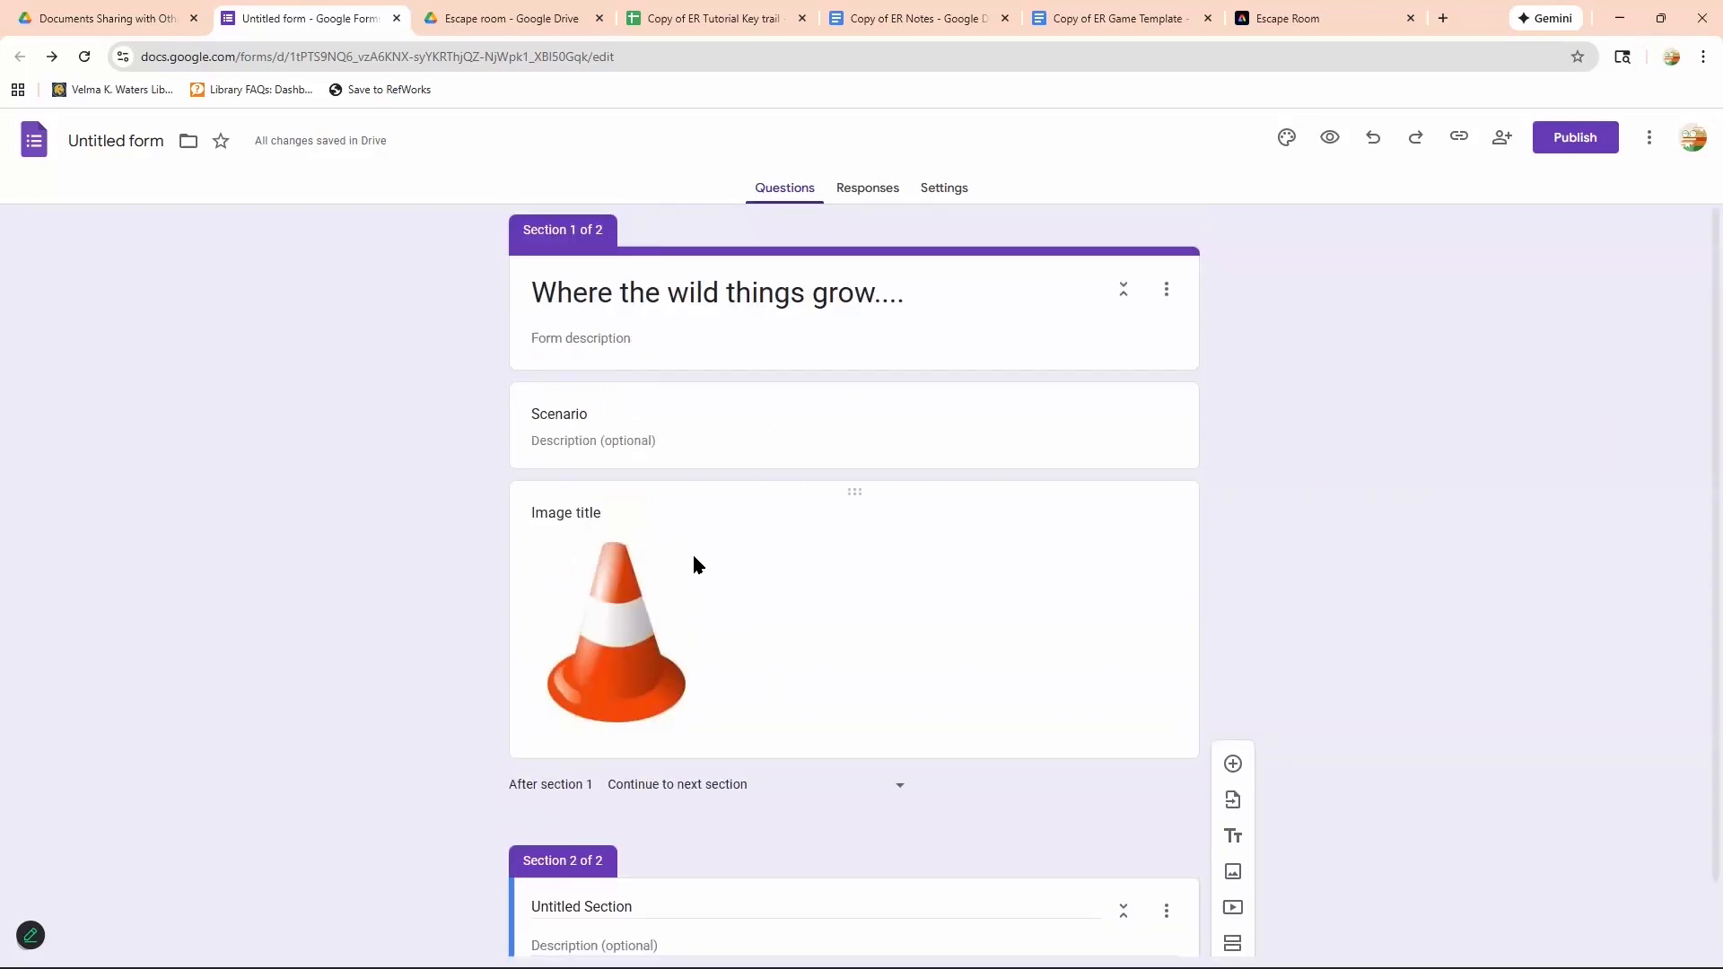
scroll(967, 766, "down", 1)
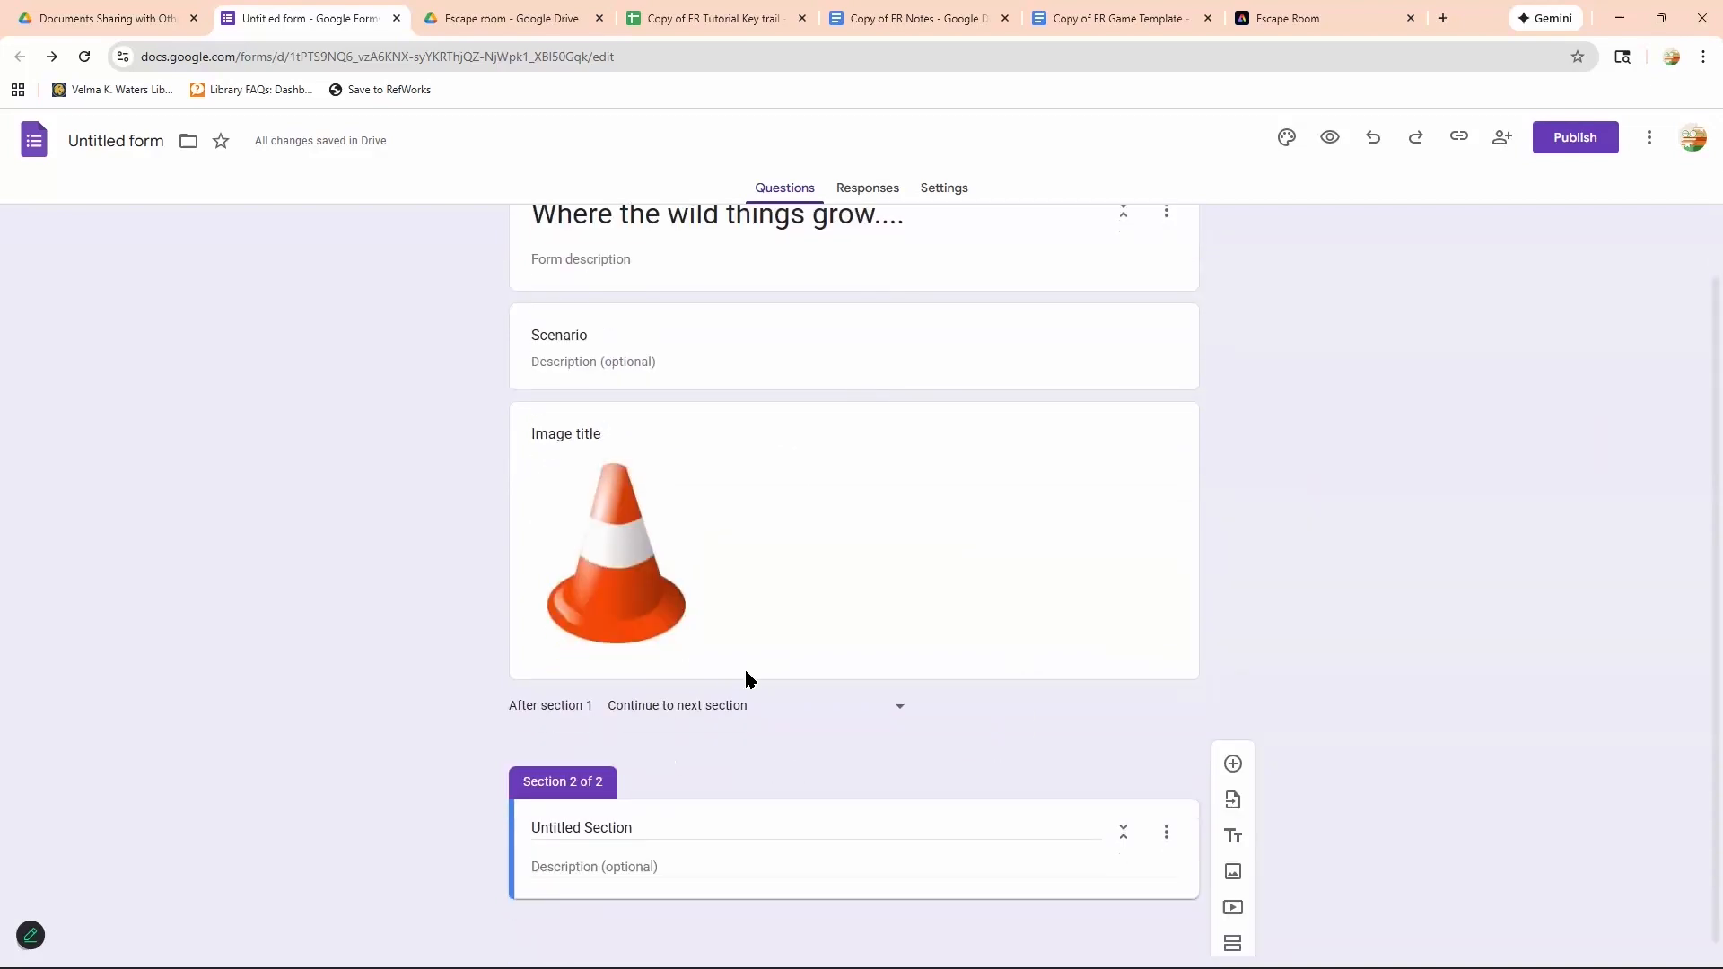
scroll(688, 464, "up", 1)
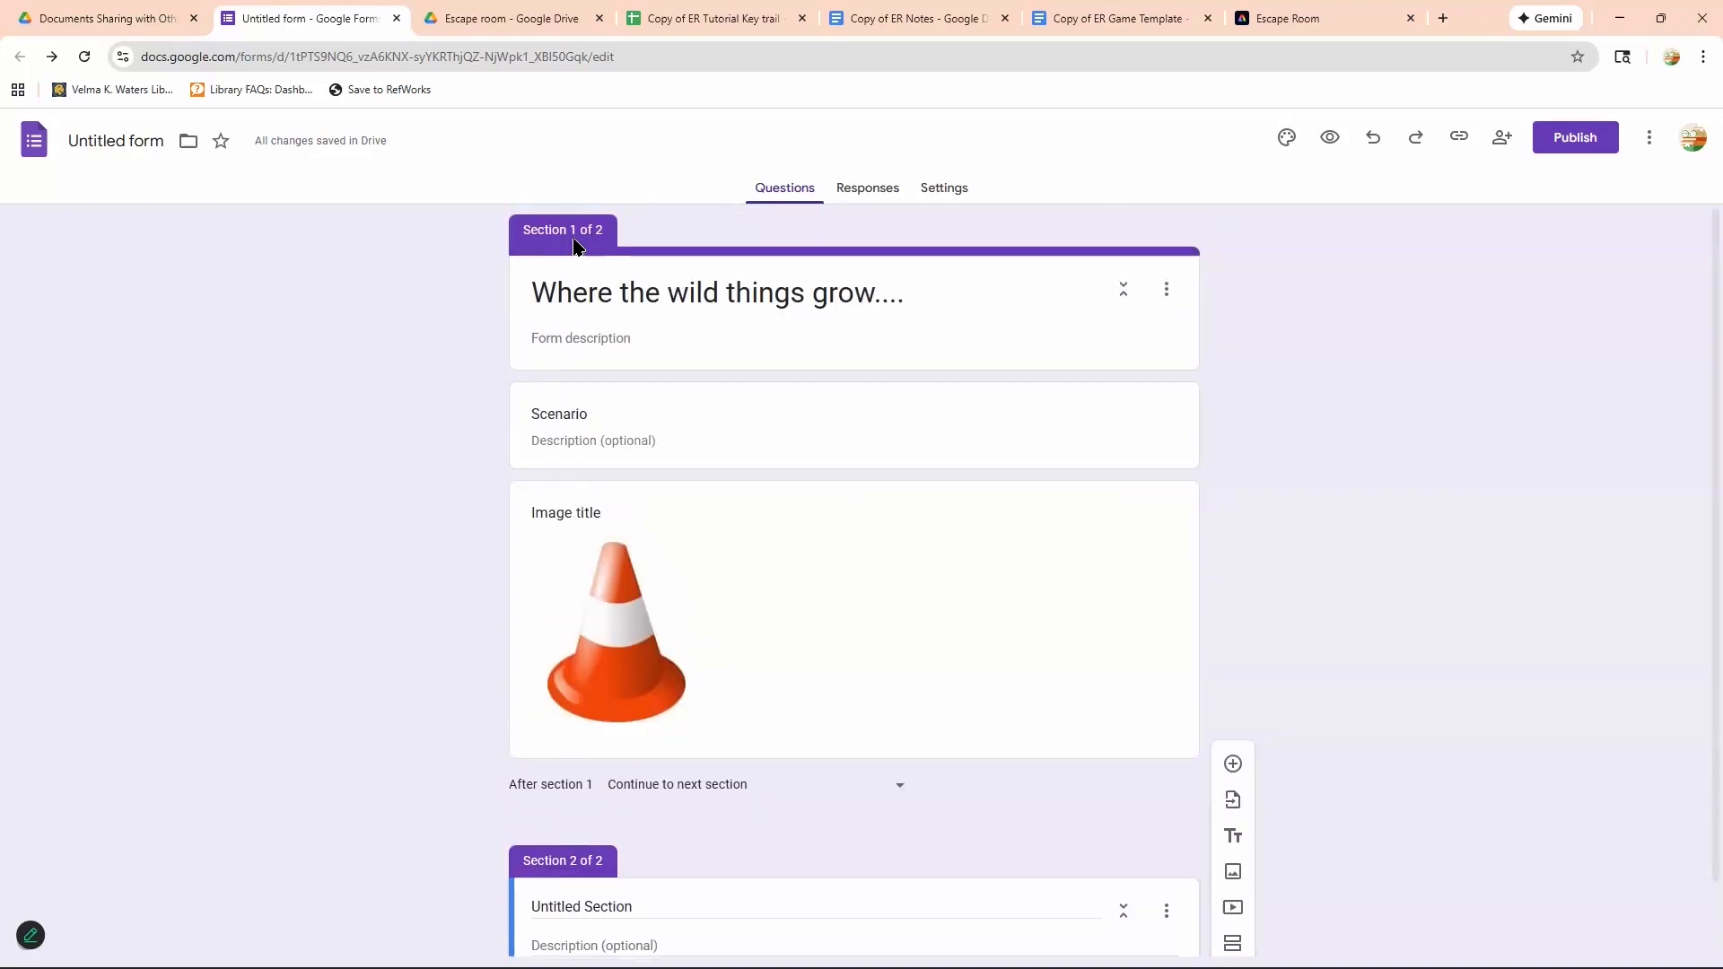
Add the multiple-choice question "Which path do you take?" with three answer options below the cone image in section 1.
left_click(806, 655)
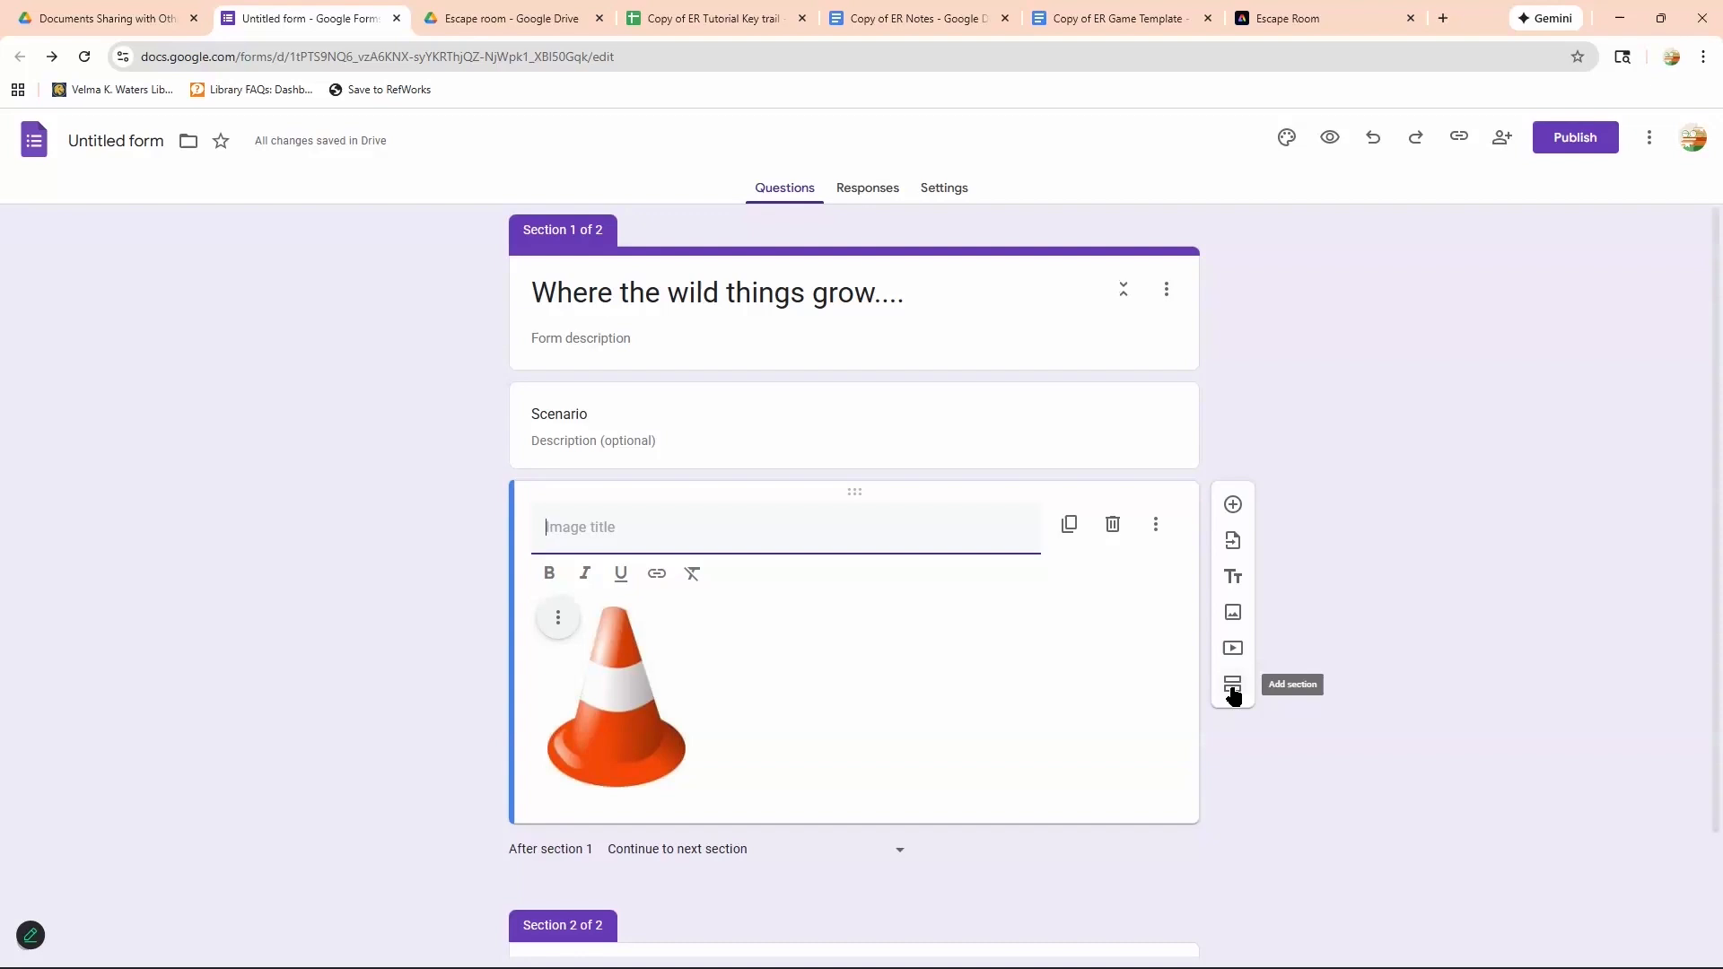
left_click(1233, 504)
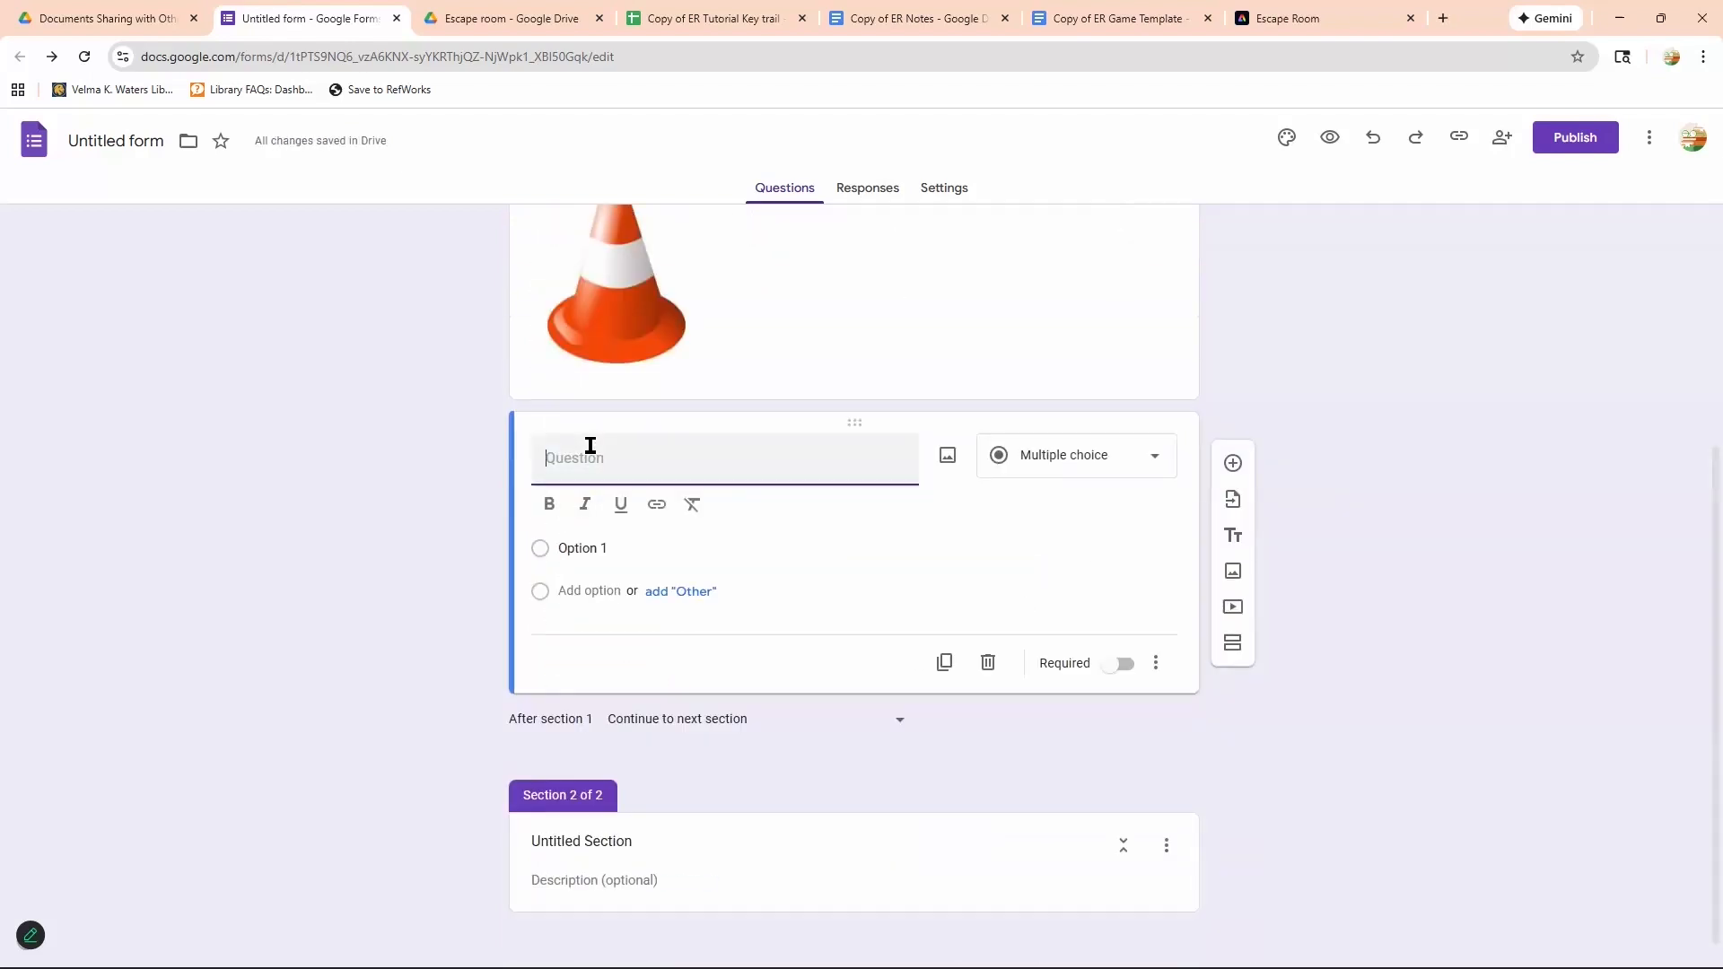
type("Which path do you take?")
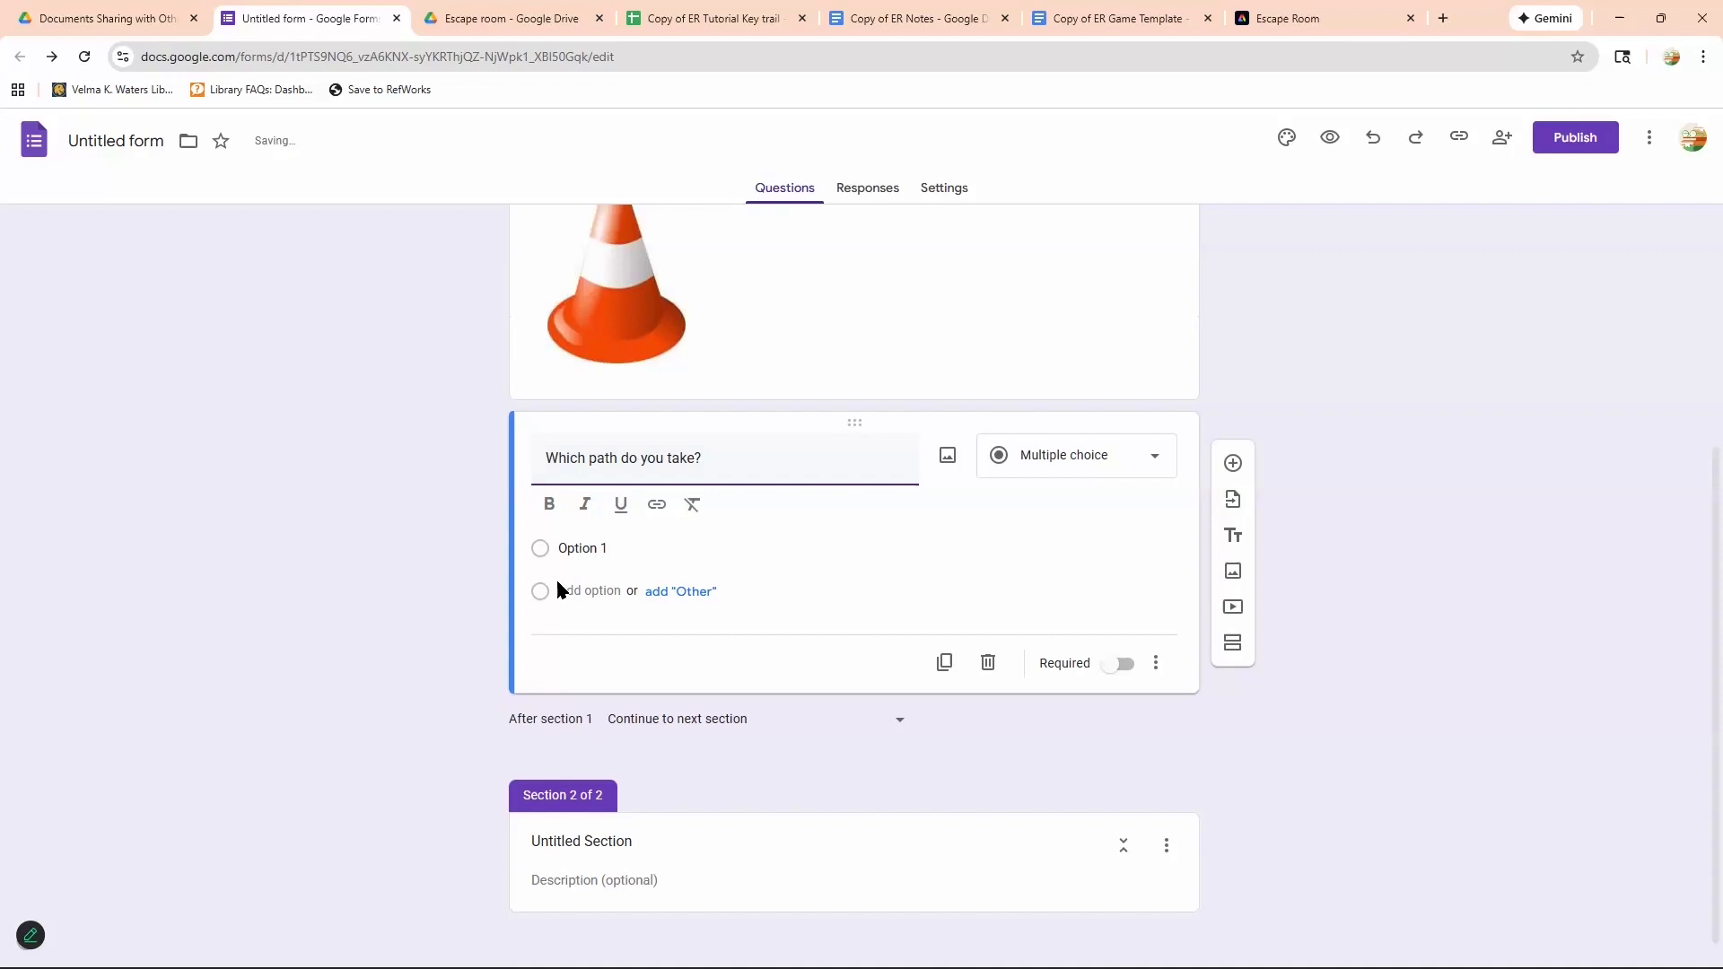
left_click(542, 570)
left_click(587, 579)
left_click(620, 617)
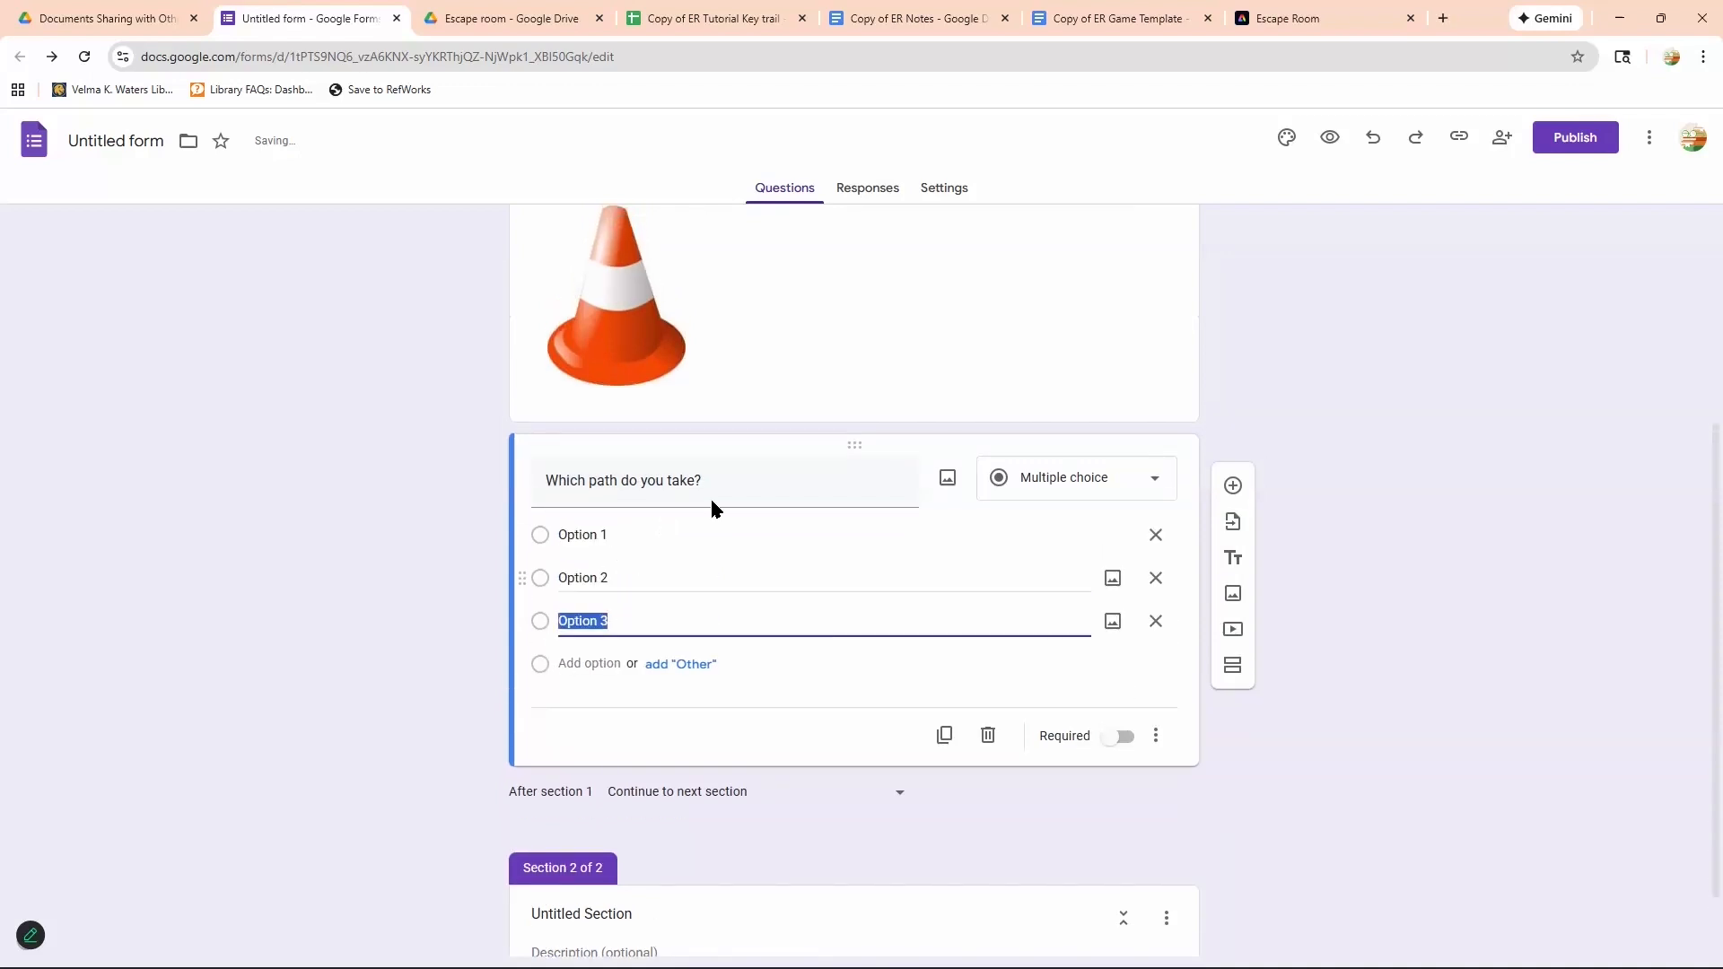
Name the three answer options of the path question "Coffee shop", "Dorm" and "Library".
left_click(709, 535)
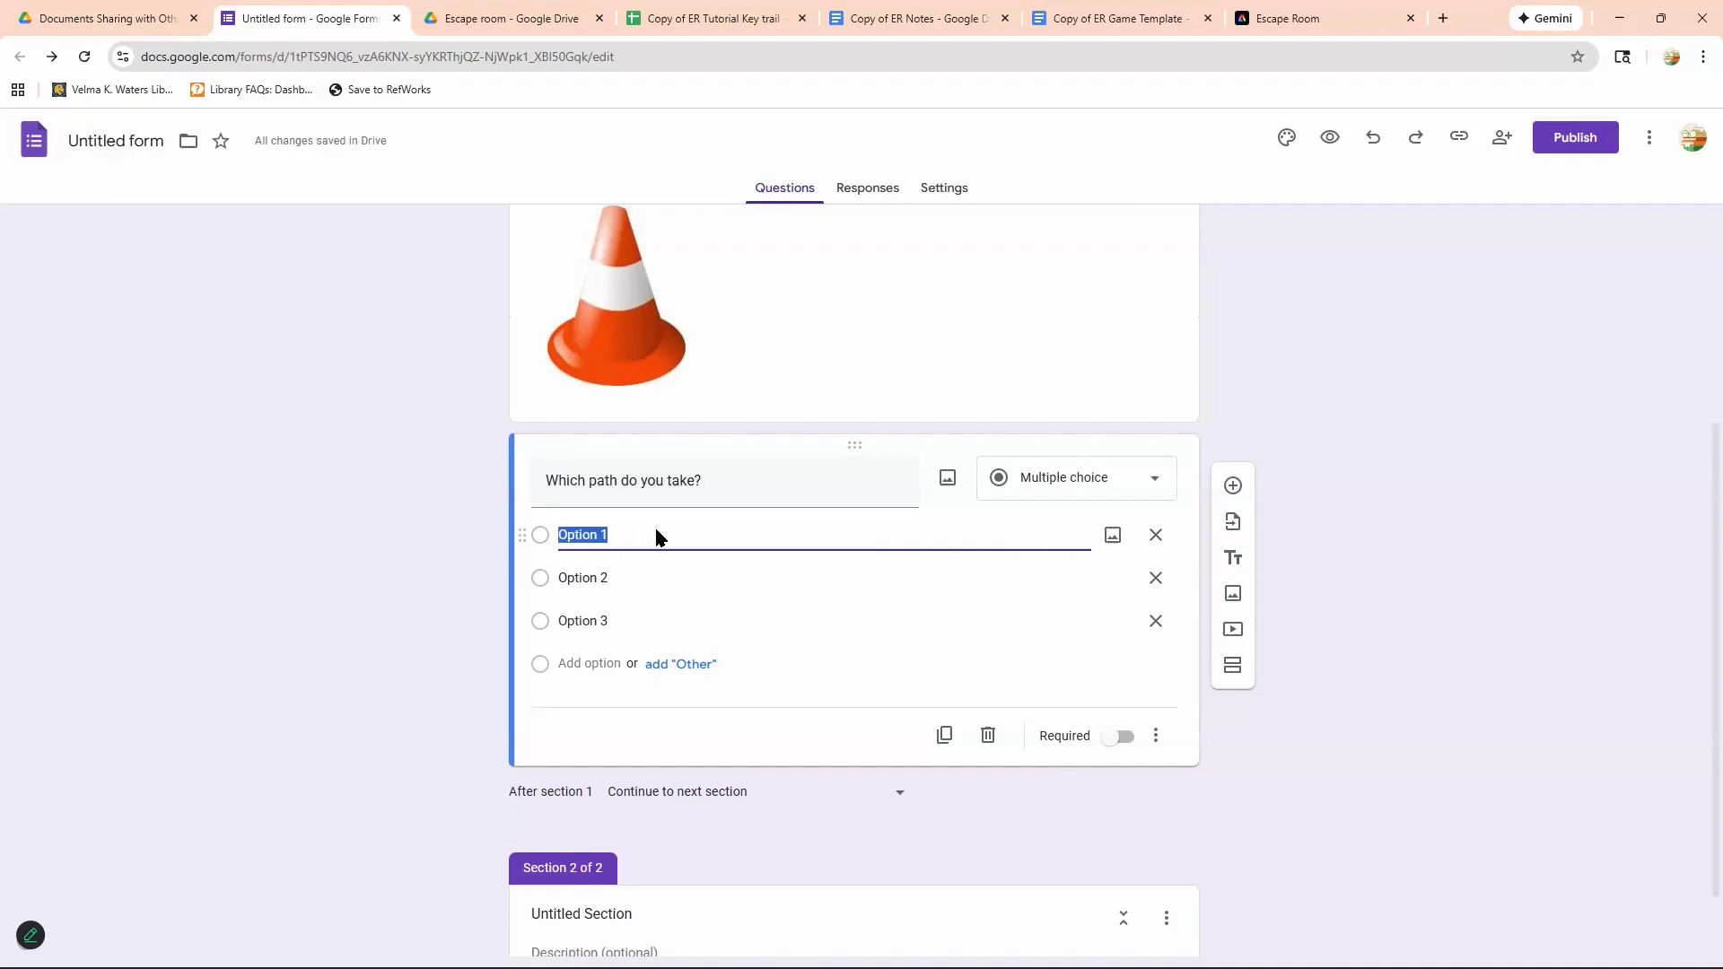
scroll(682, 503, "up", 4)
scroll(718, 458, "down", 4)
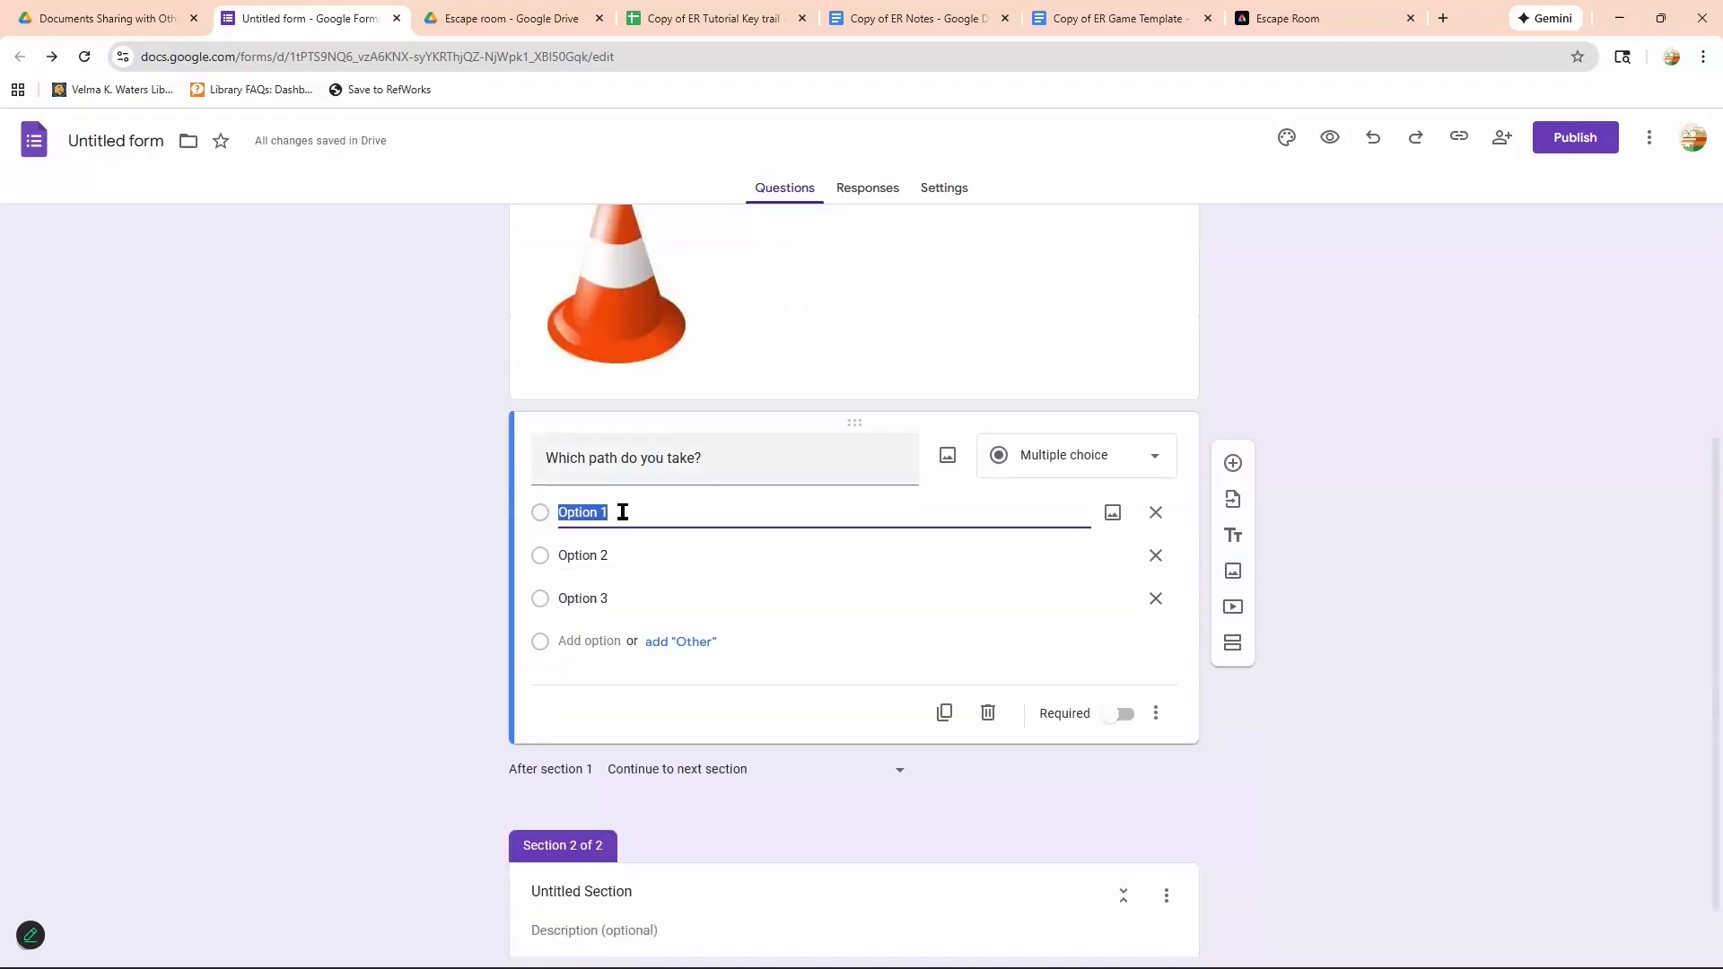
left_click_drag(590, 512, 656, 536)
key("ctrl+a")
type("Coffe")
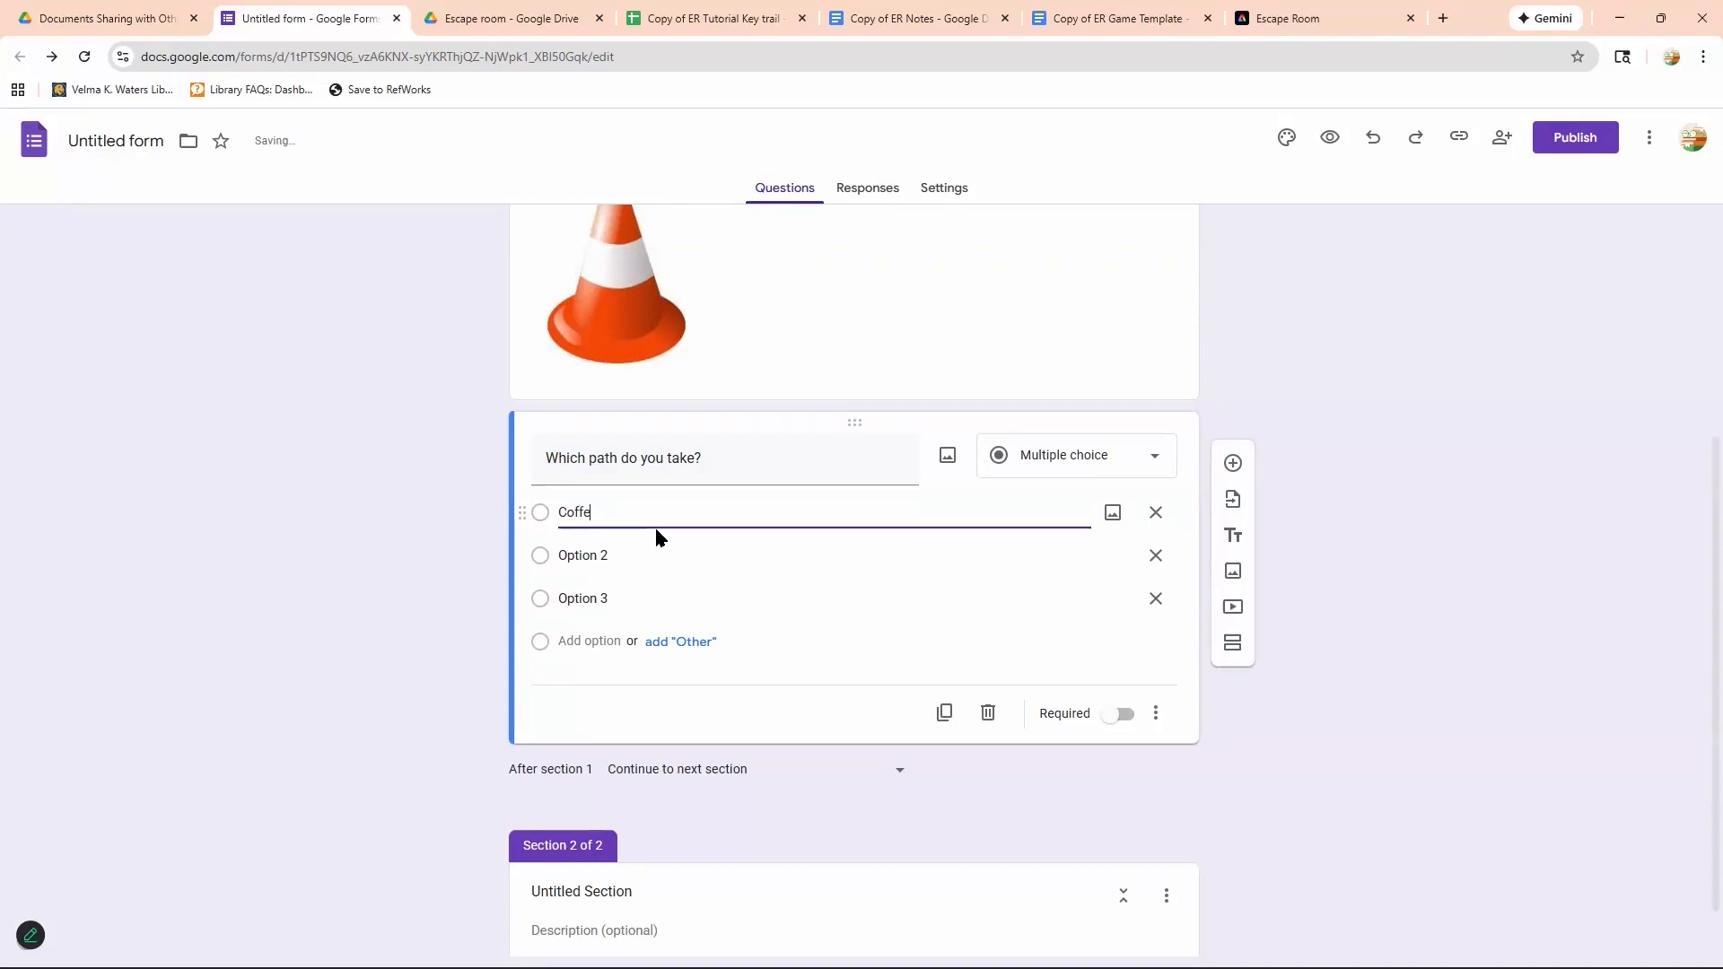
type("e shope")
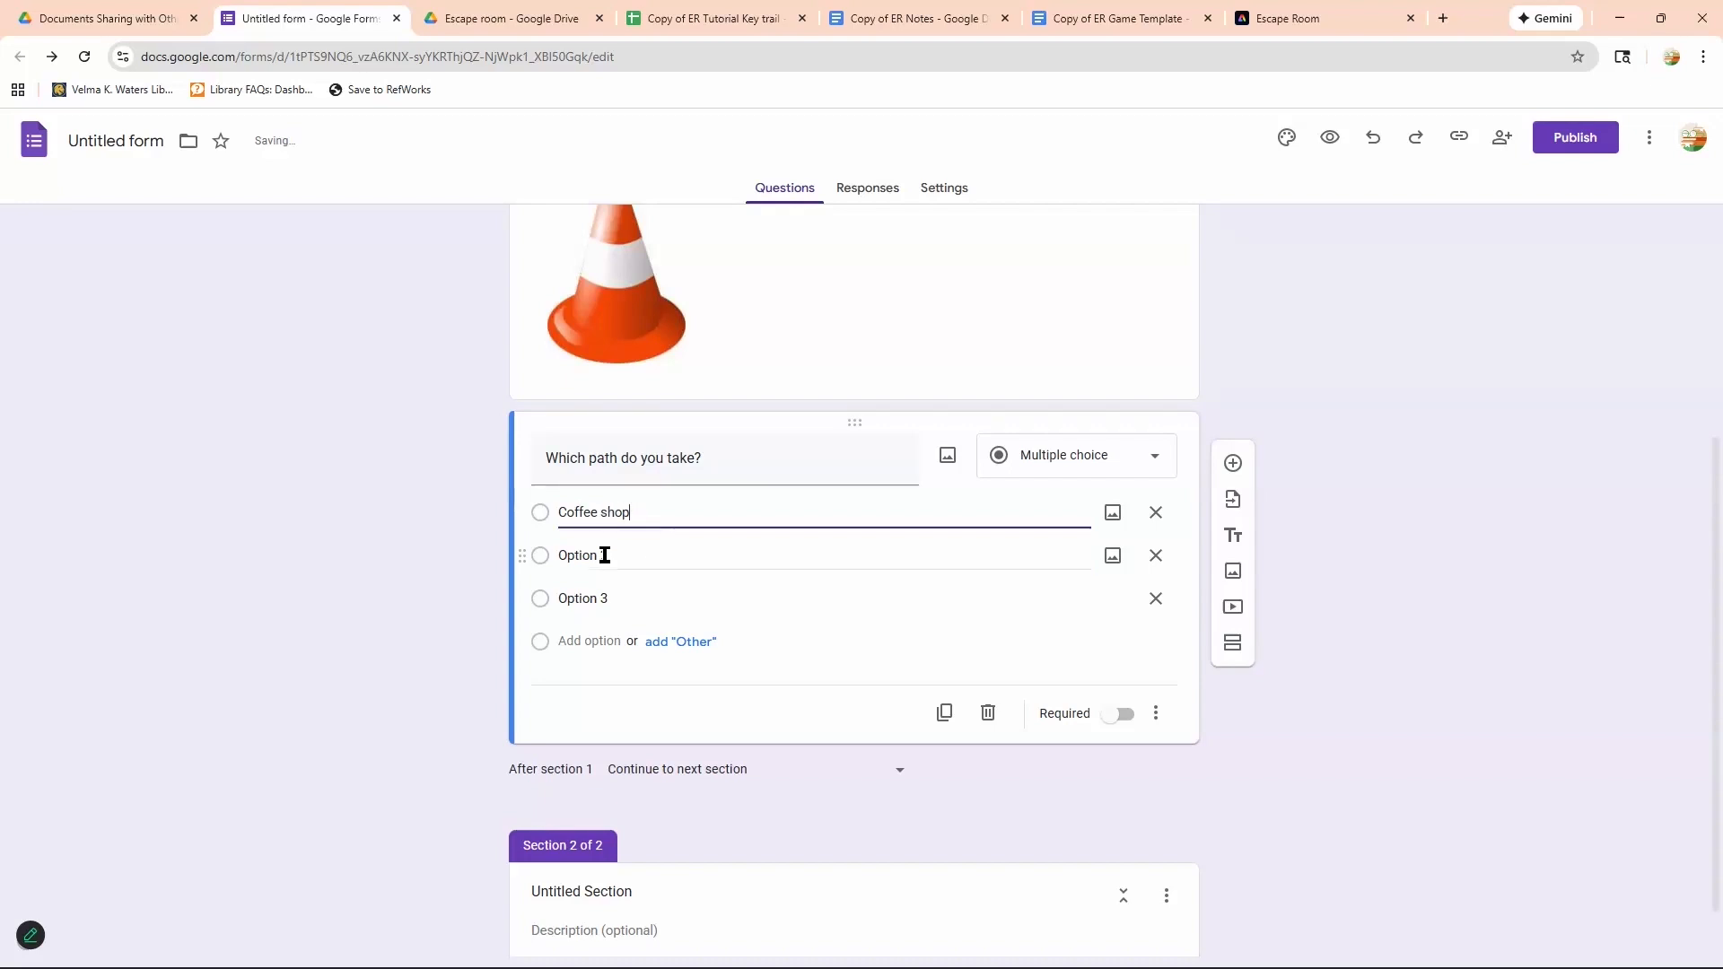
left_click(630, 559)
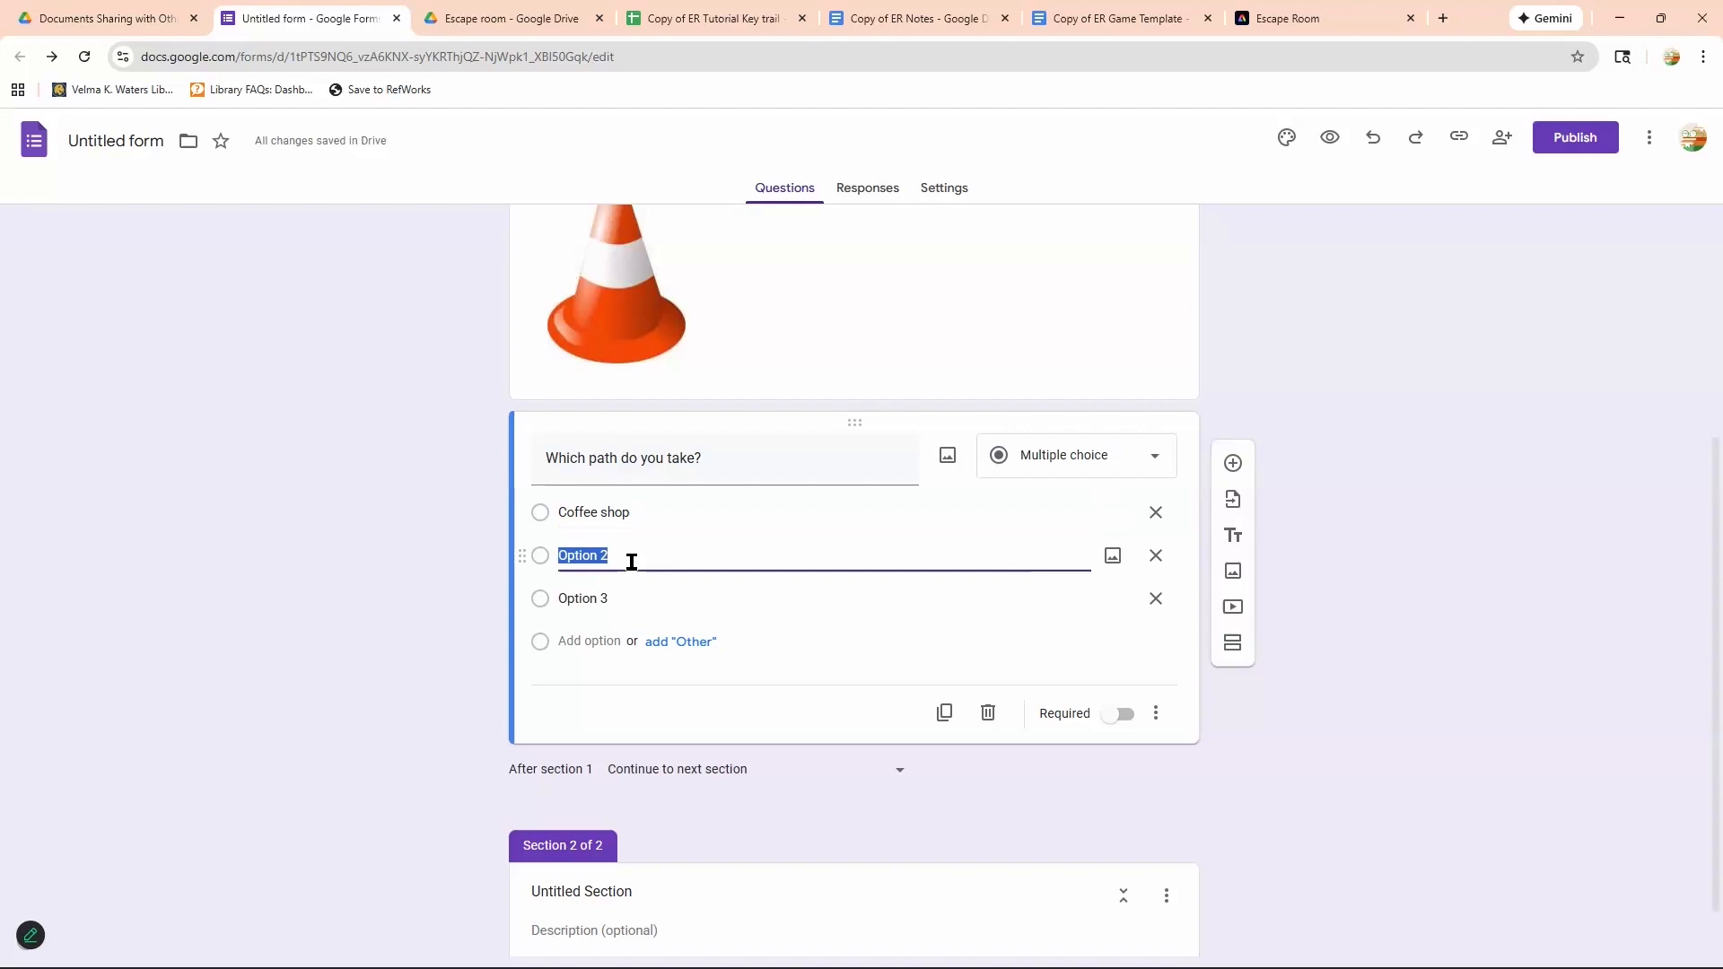
key("BackSpace")
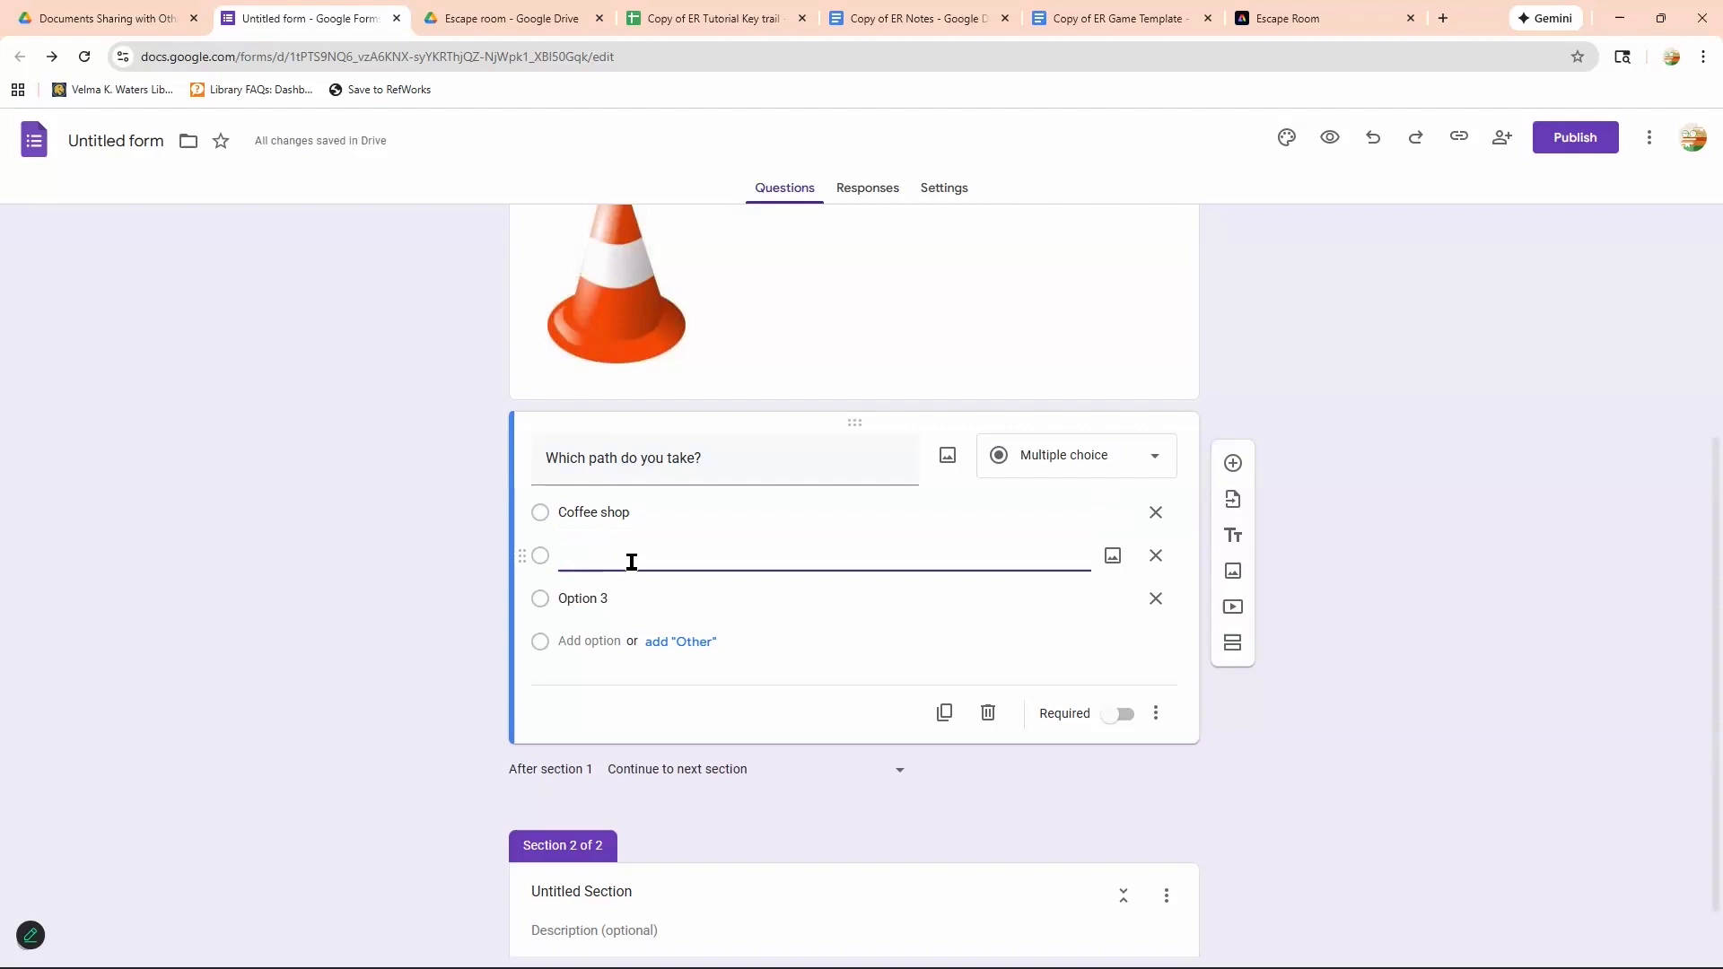
type("Dorm")
left_click(635, 597)
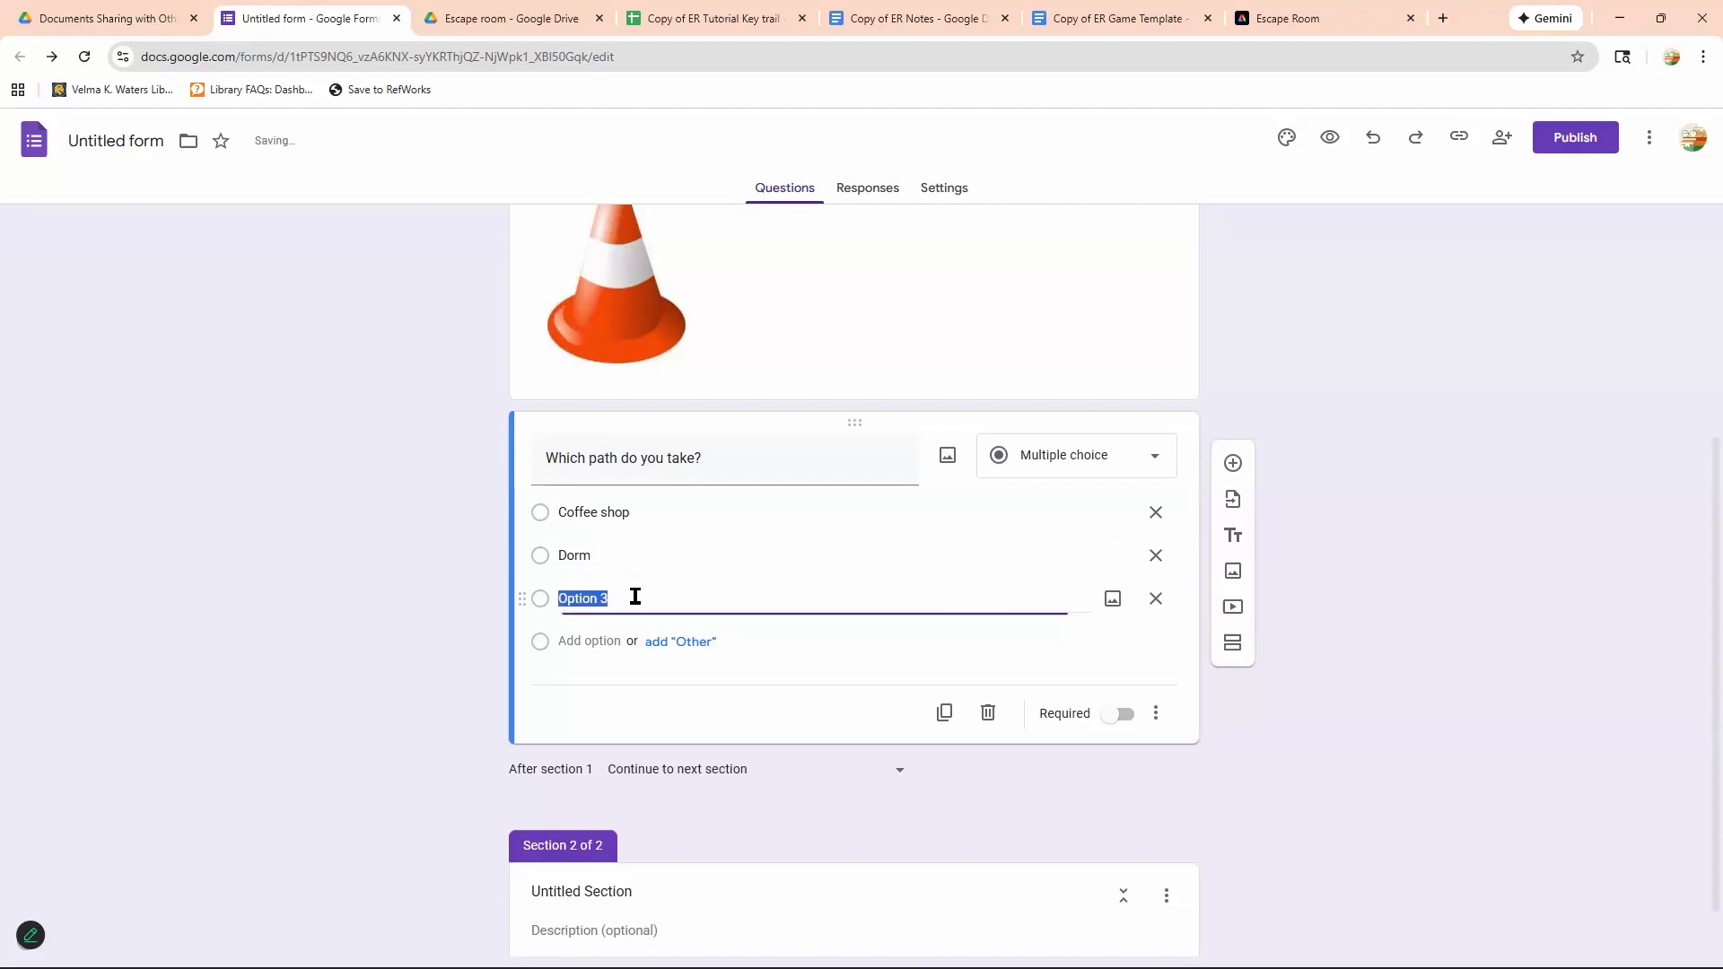
type("Library")
Make the "Which path do you take?" question required and check its additional options.
left_click(1138, 722)
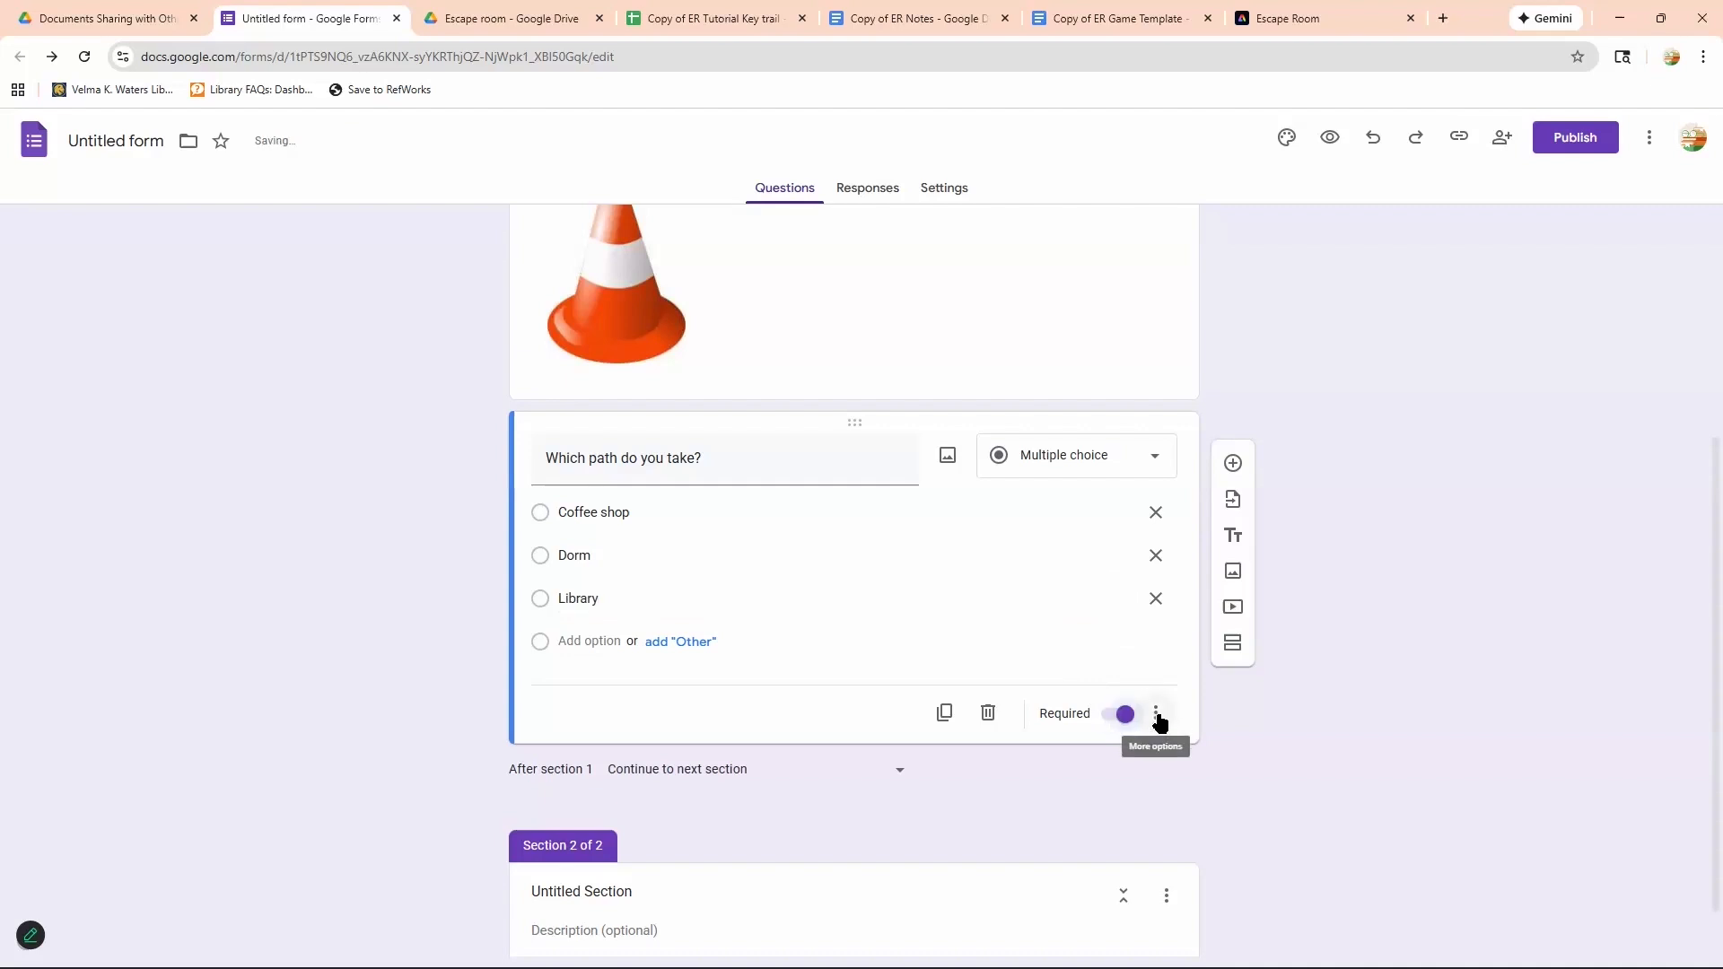
left_click(1157, 717)
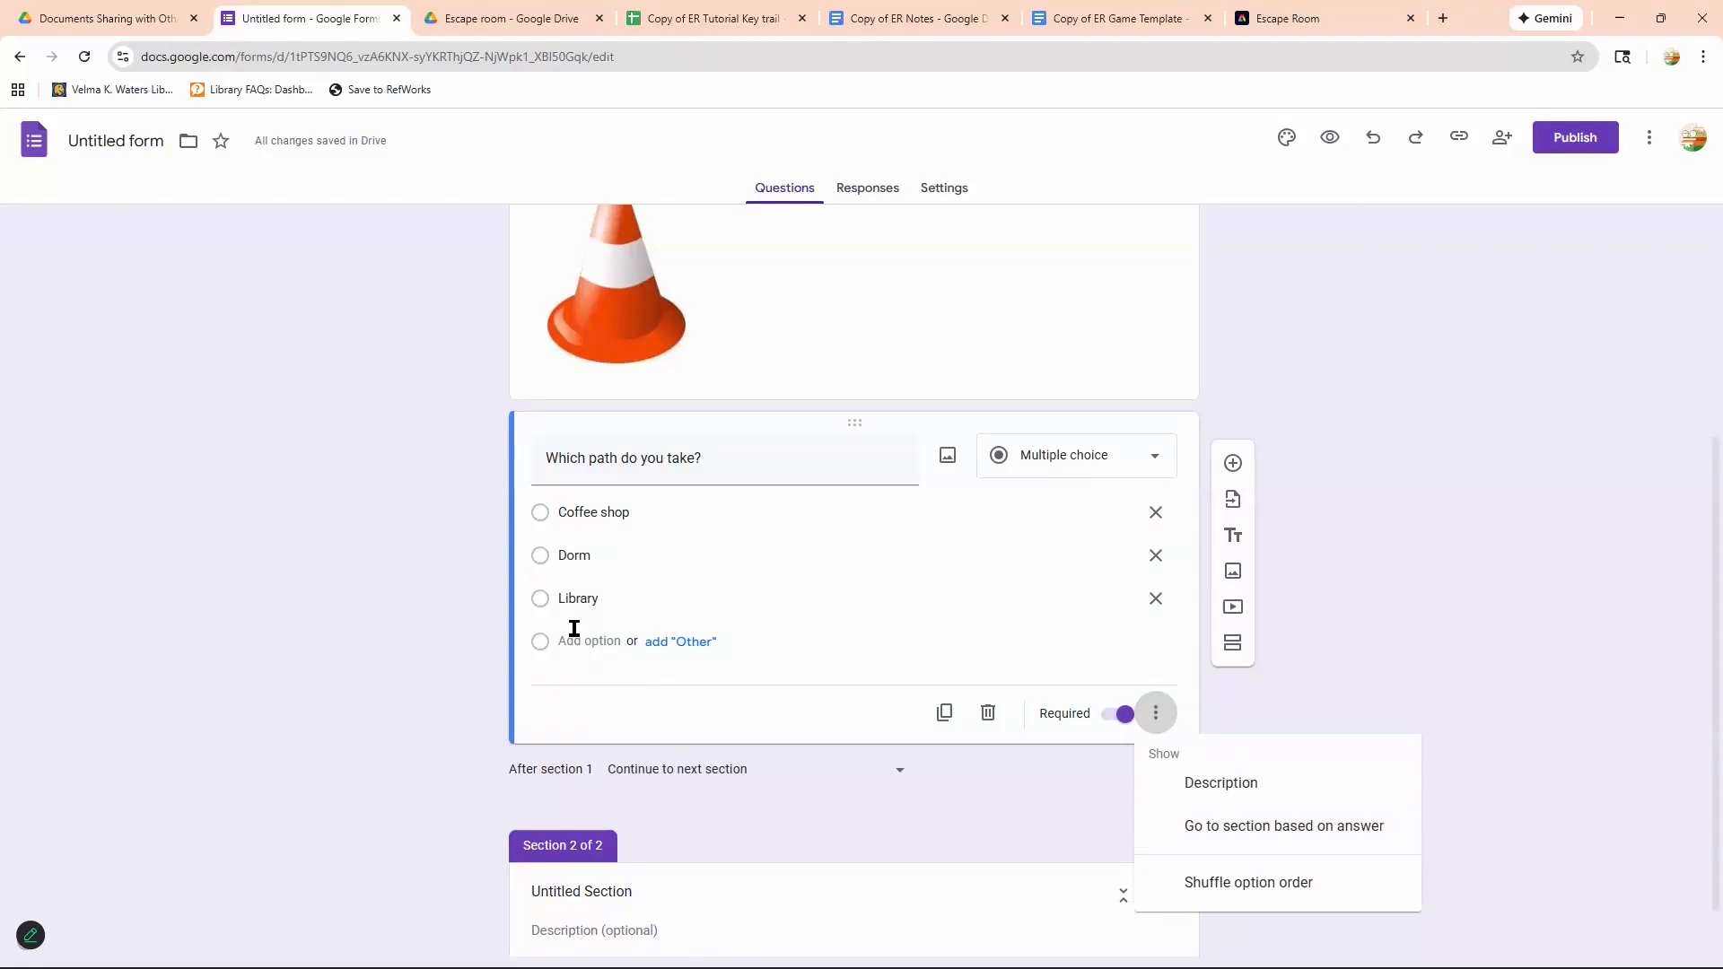
left_click(584, 905)
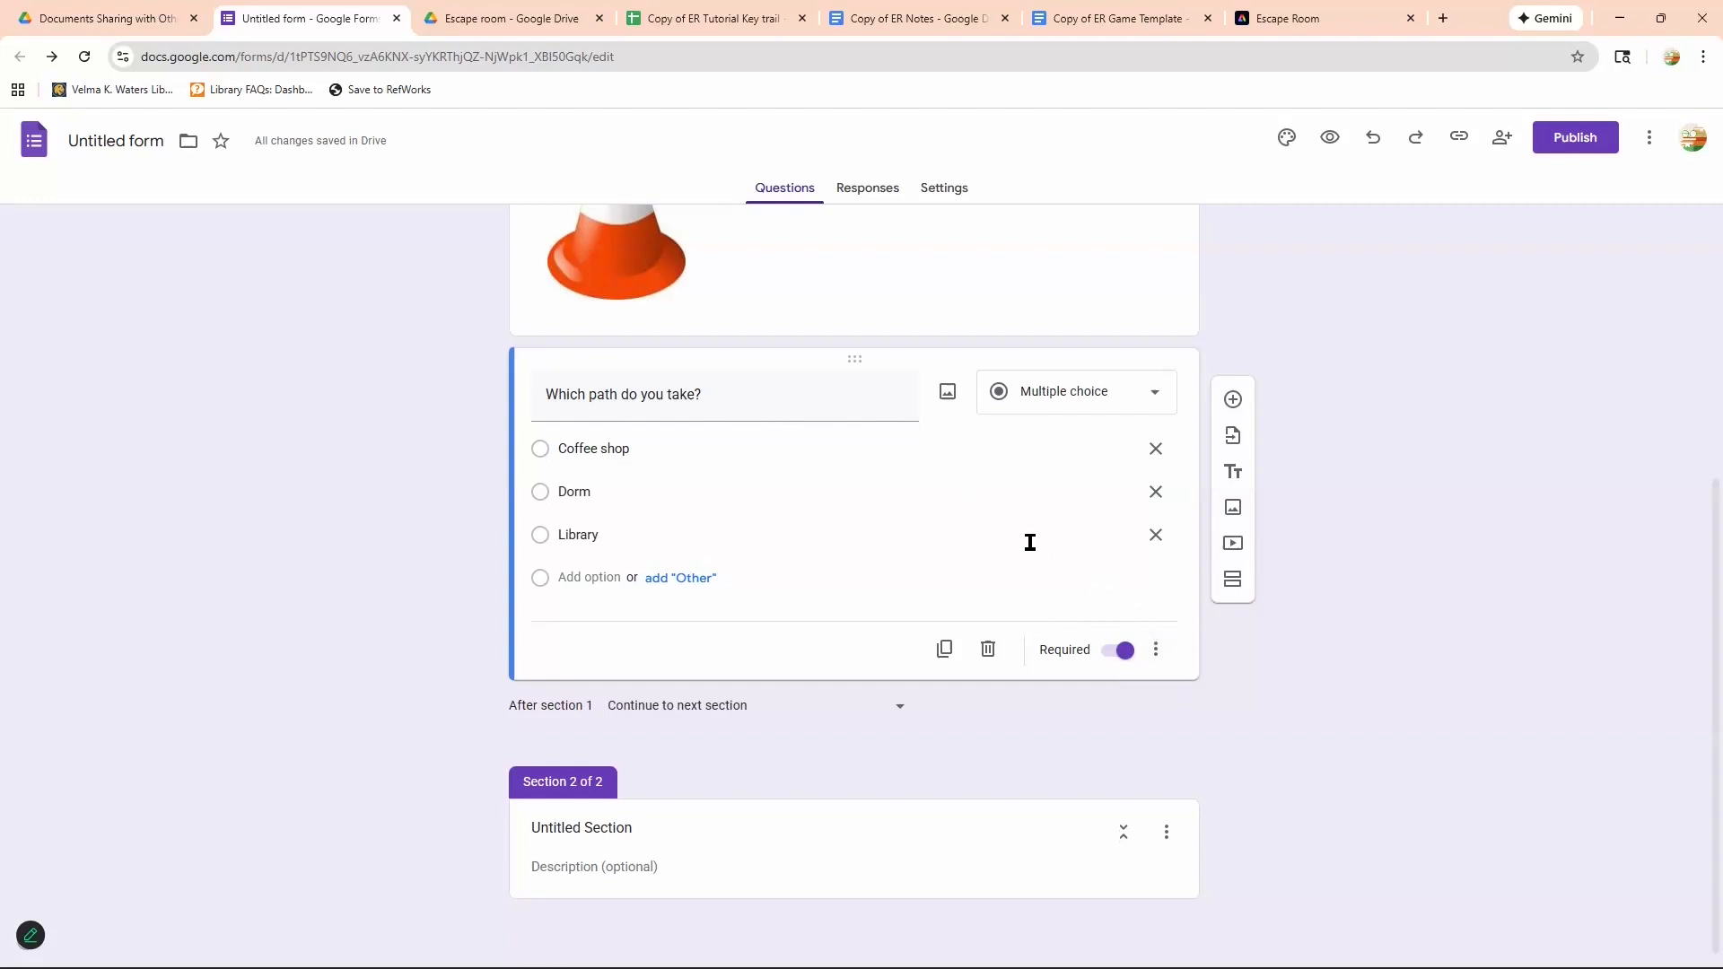
Review the steps table in the ER Game Template and the puzzle clues in ER Notes, and return to the form.
left_click(1057, 19)
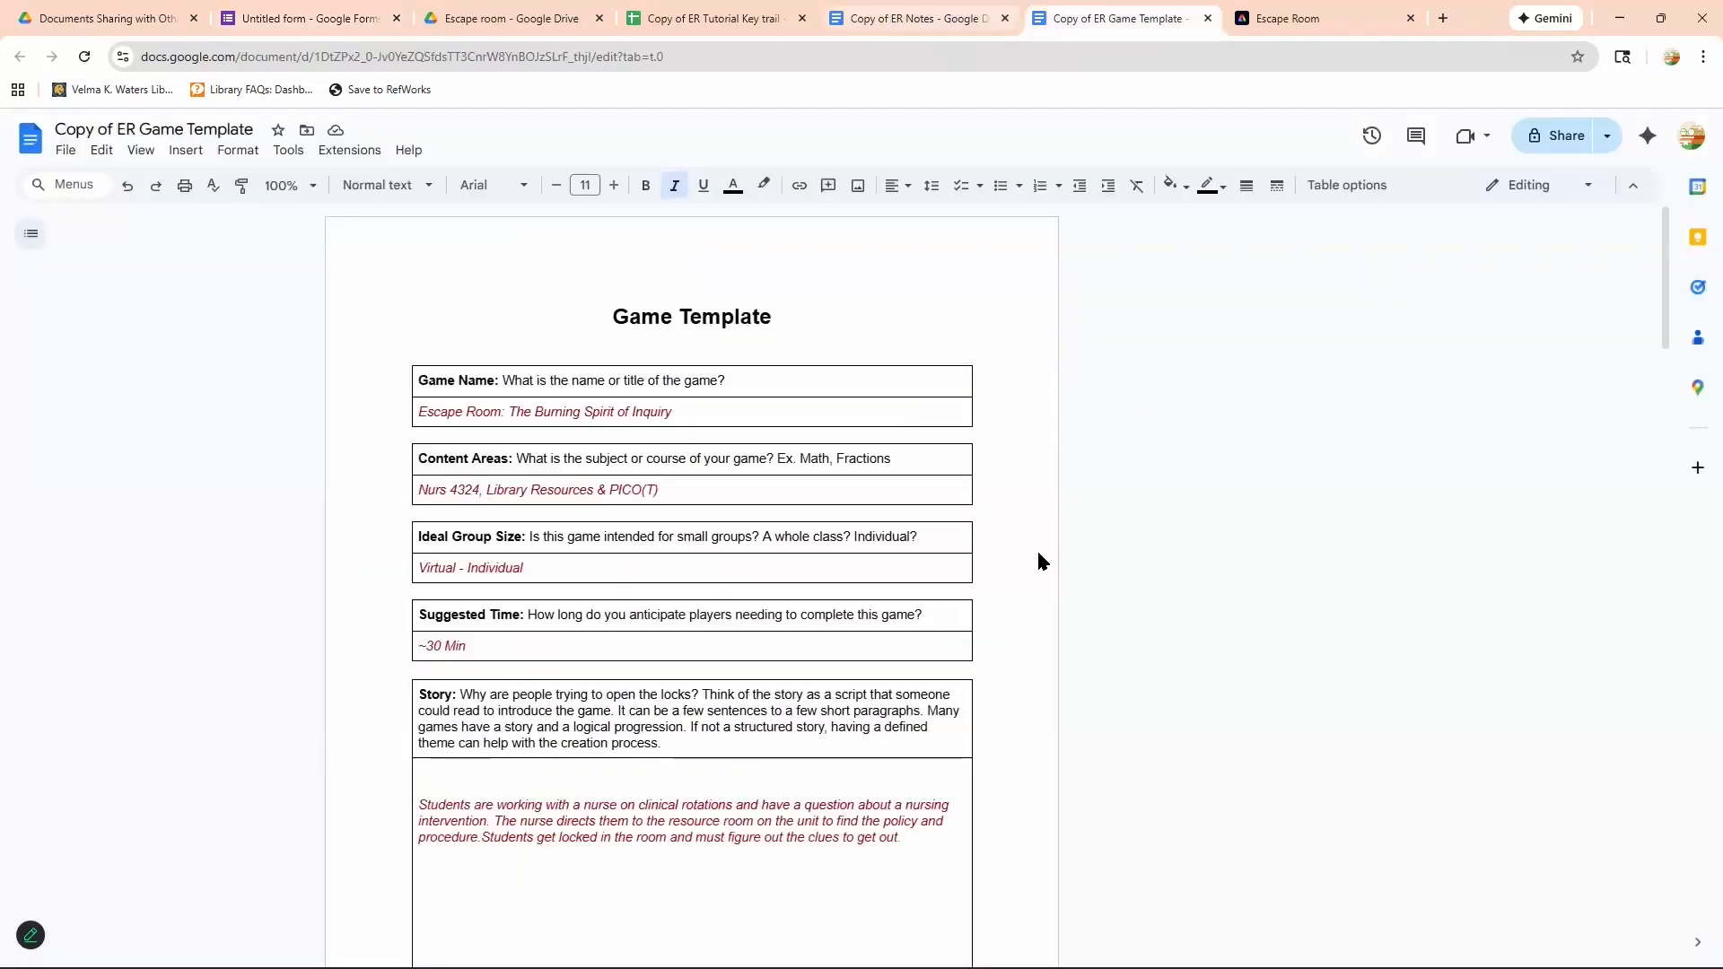
scroll(406, 434, "down", 10)
scroll(407, 435, "down", 5)
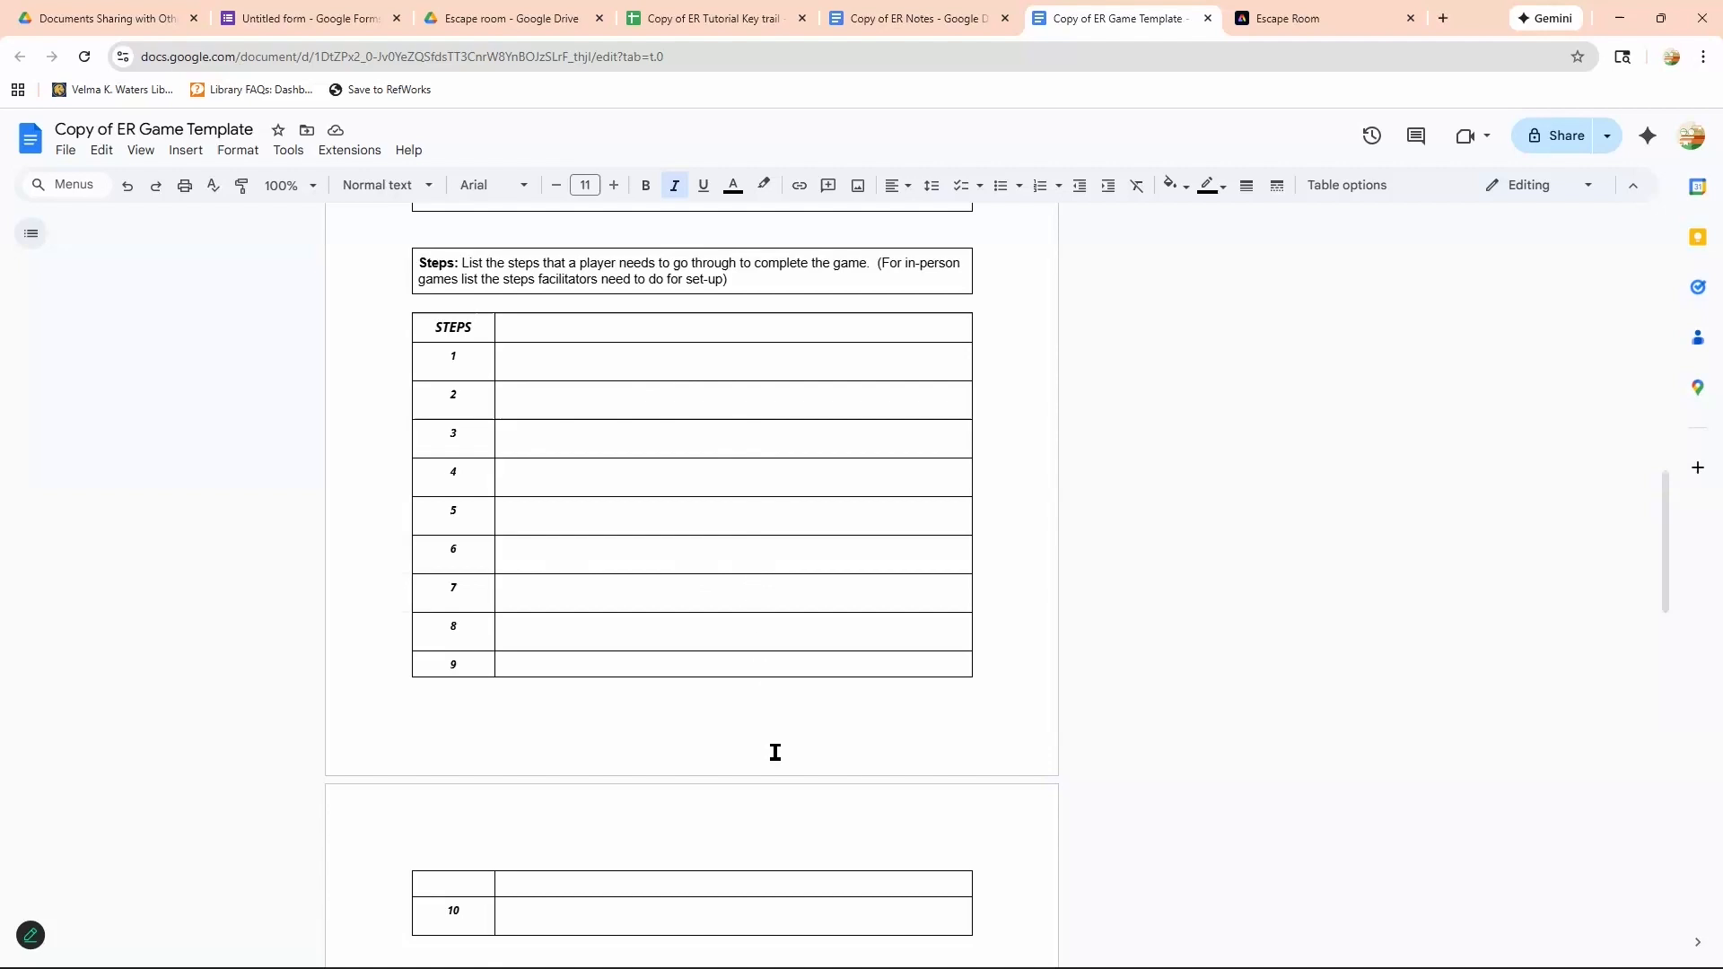
left_click(919, 31)
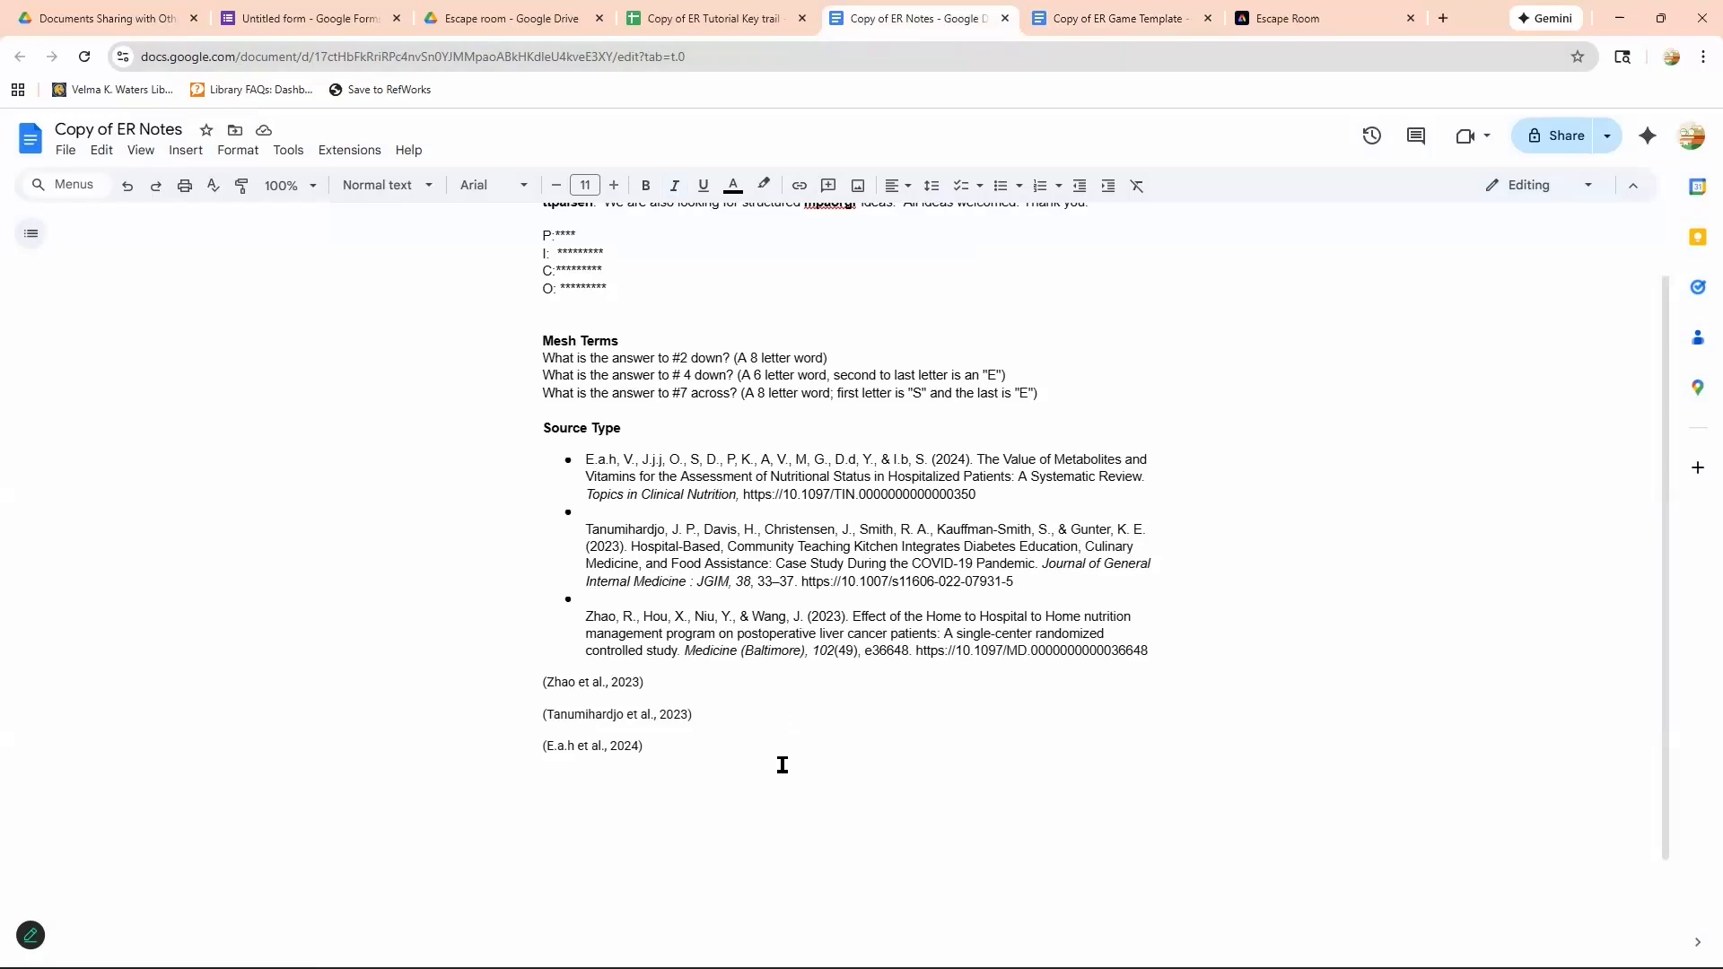
scroll(781, 764, "up", 1)
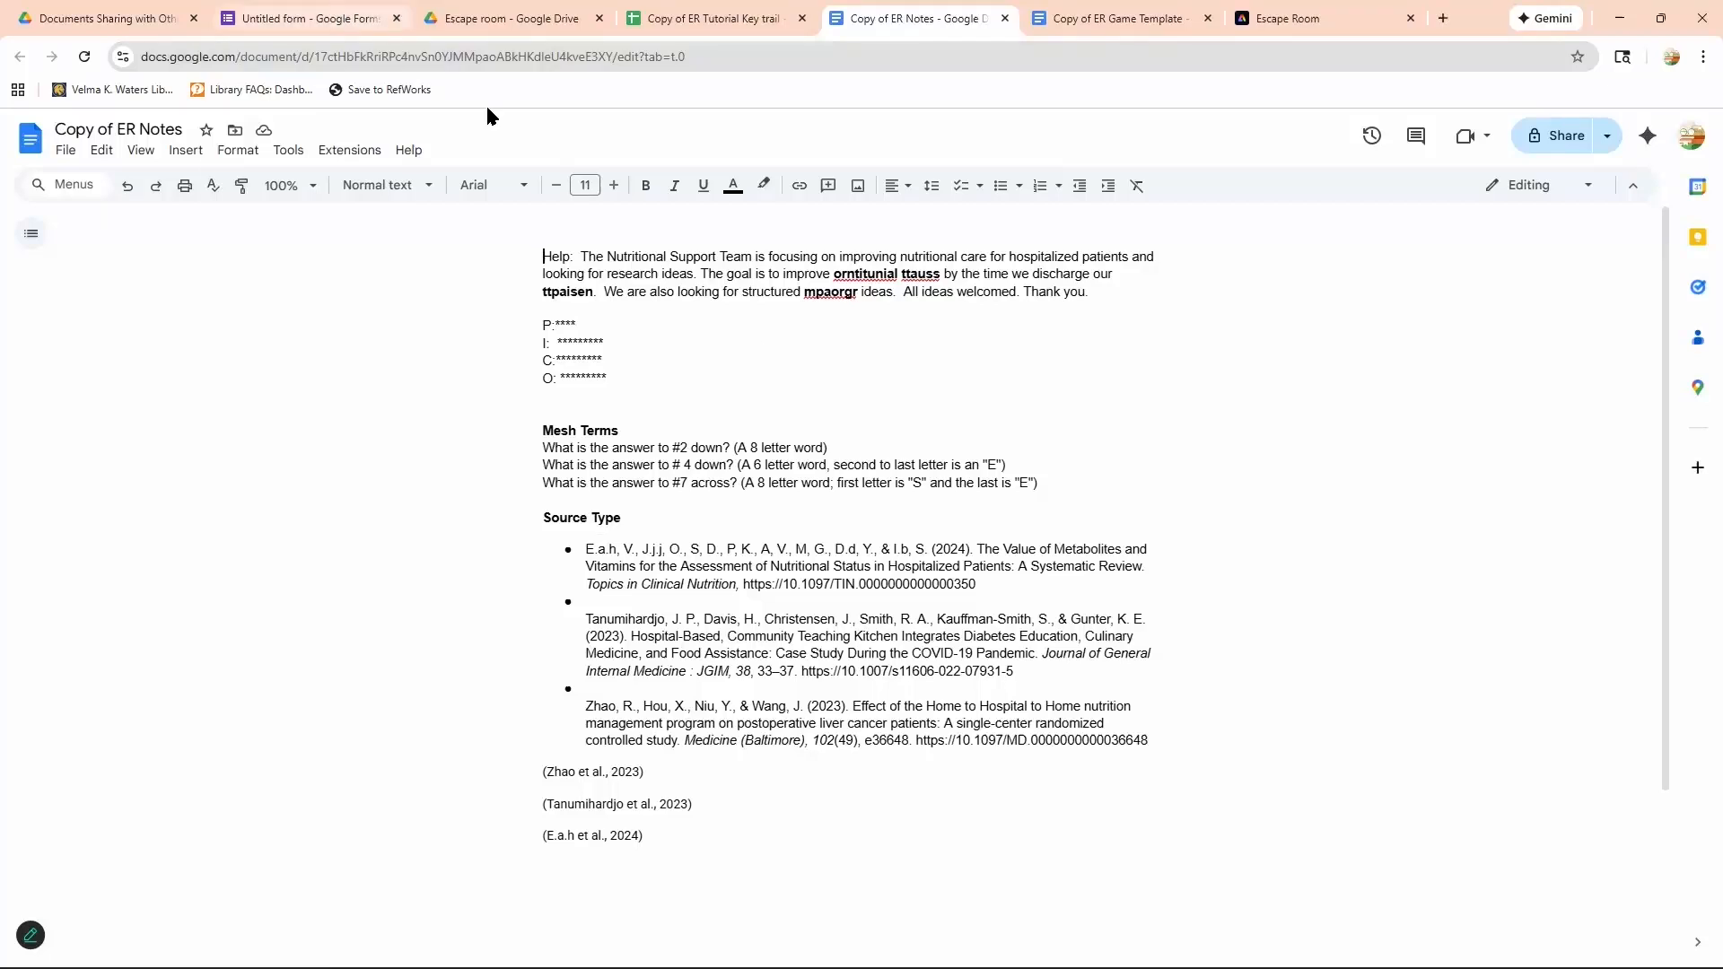
left_click(310, 18)
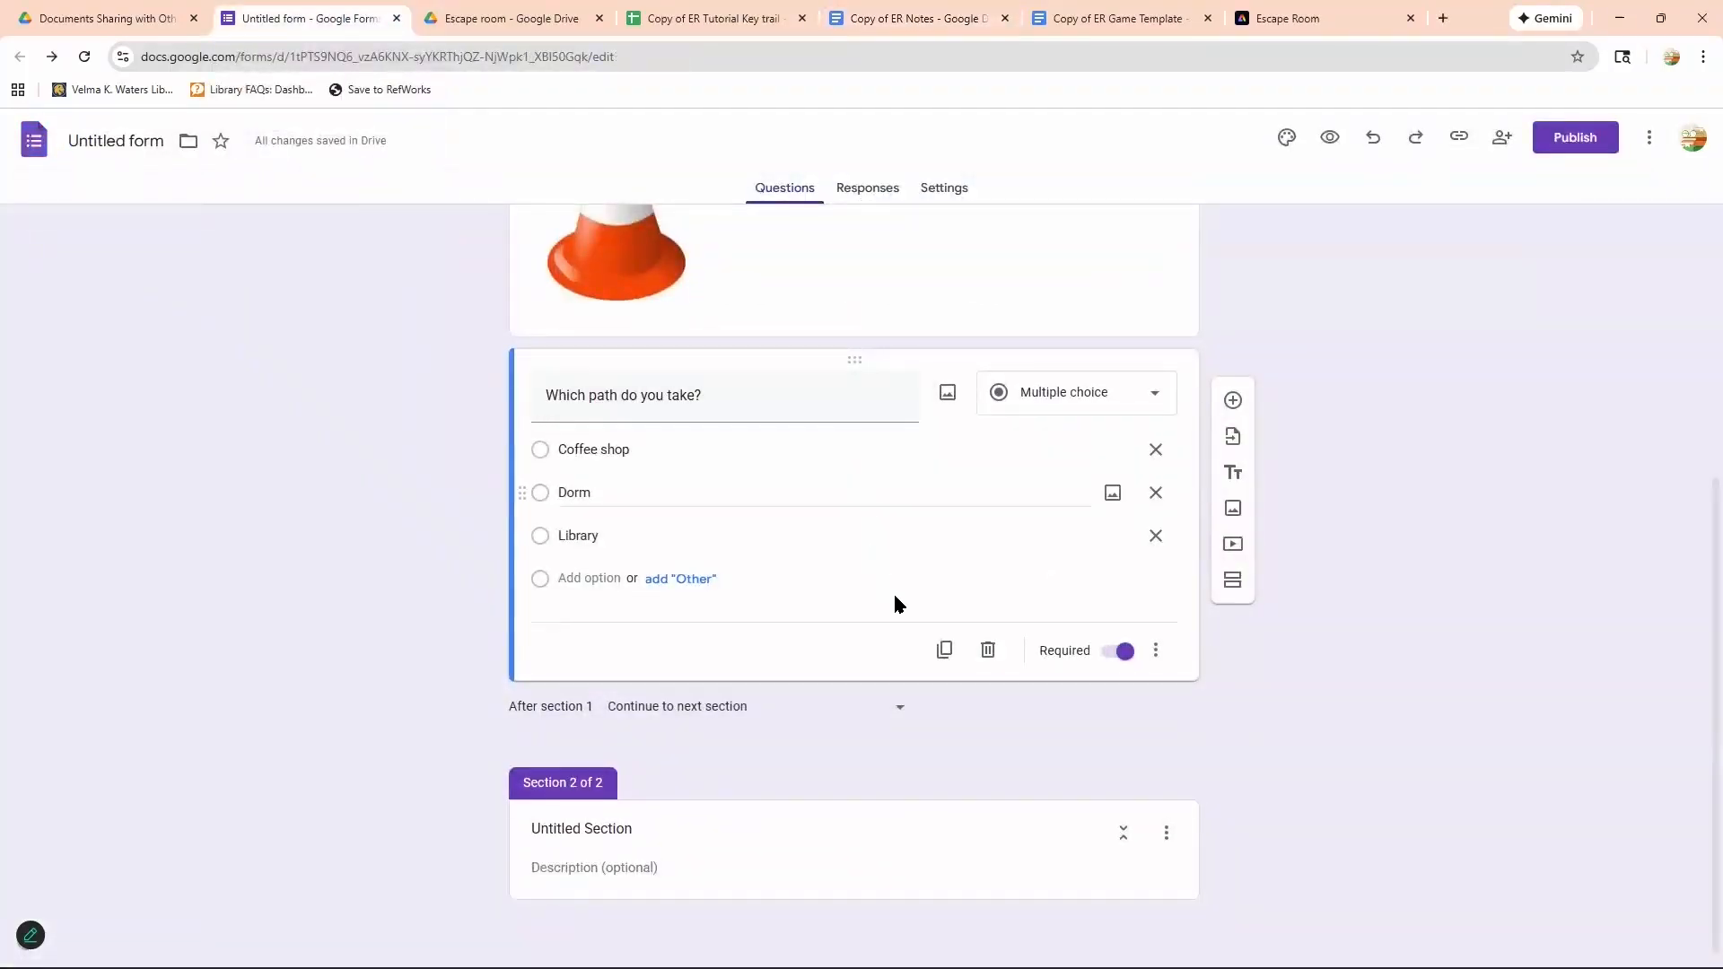
Title section 2 of the form "First Lock".
scroll(894, 603, "up", 3)
scroll(894, 603, "up", 1)
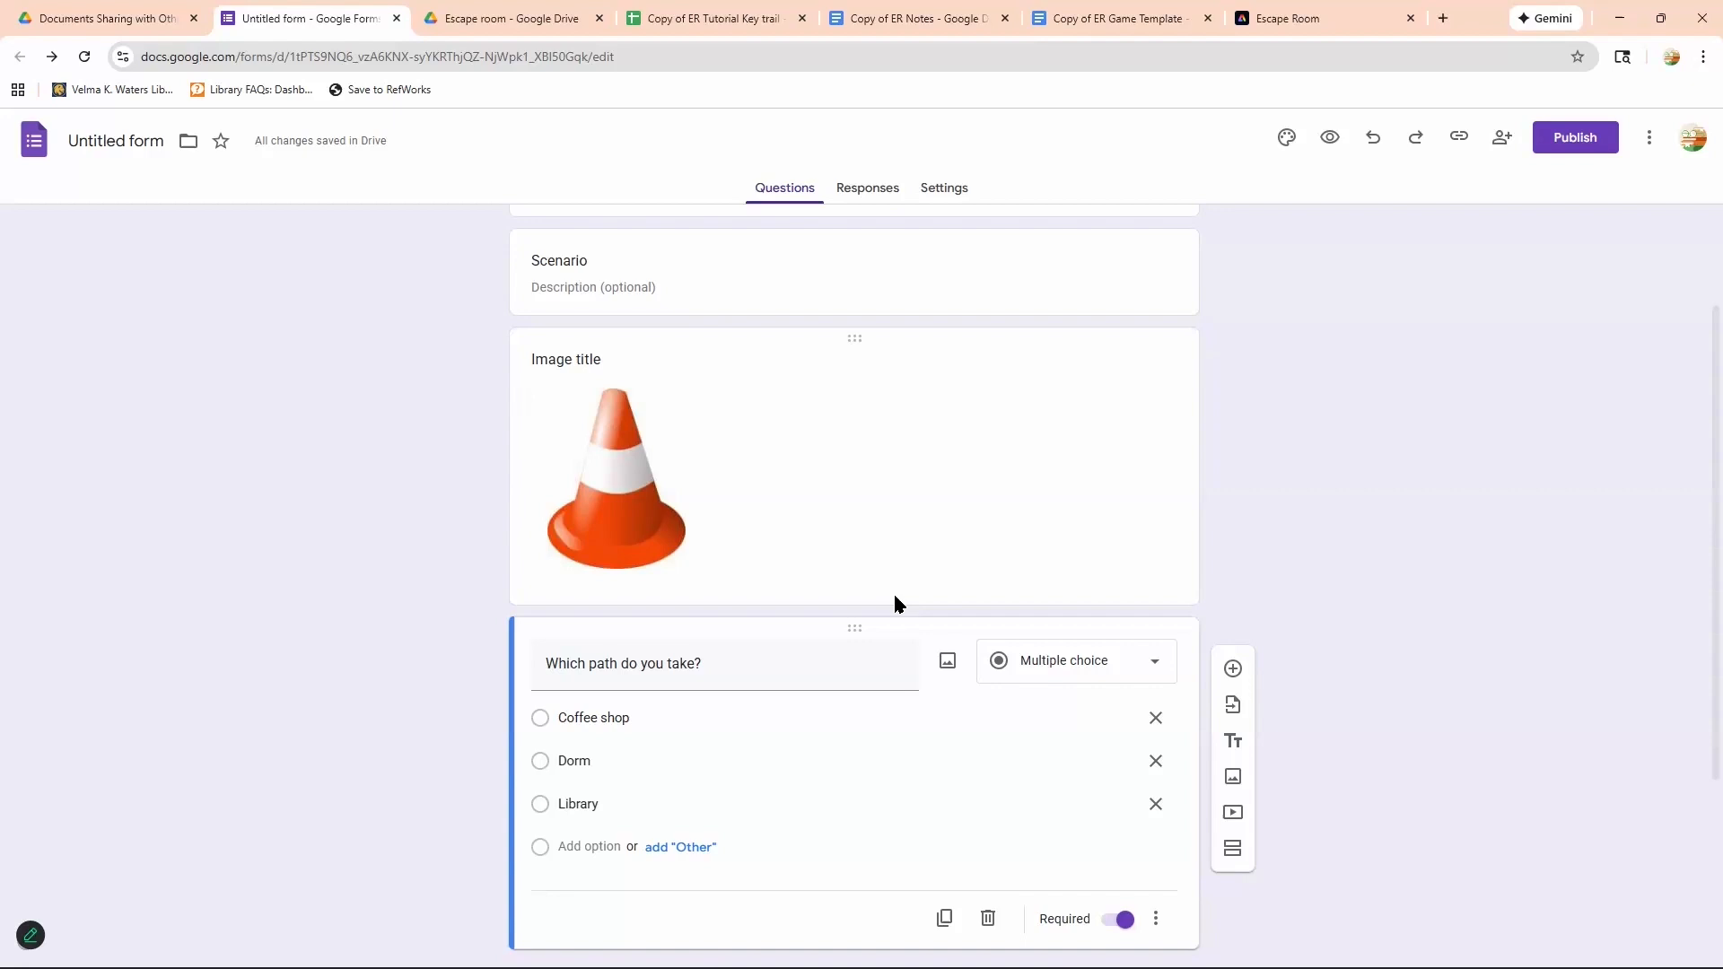
scroll(895, 596, "down", 3)
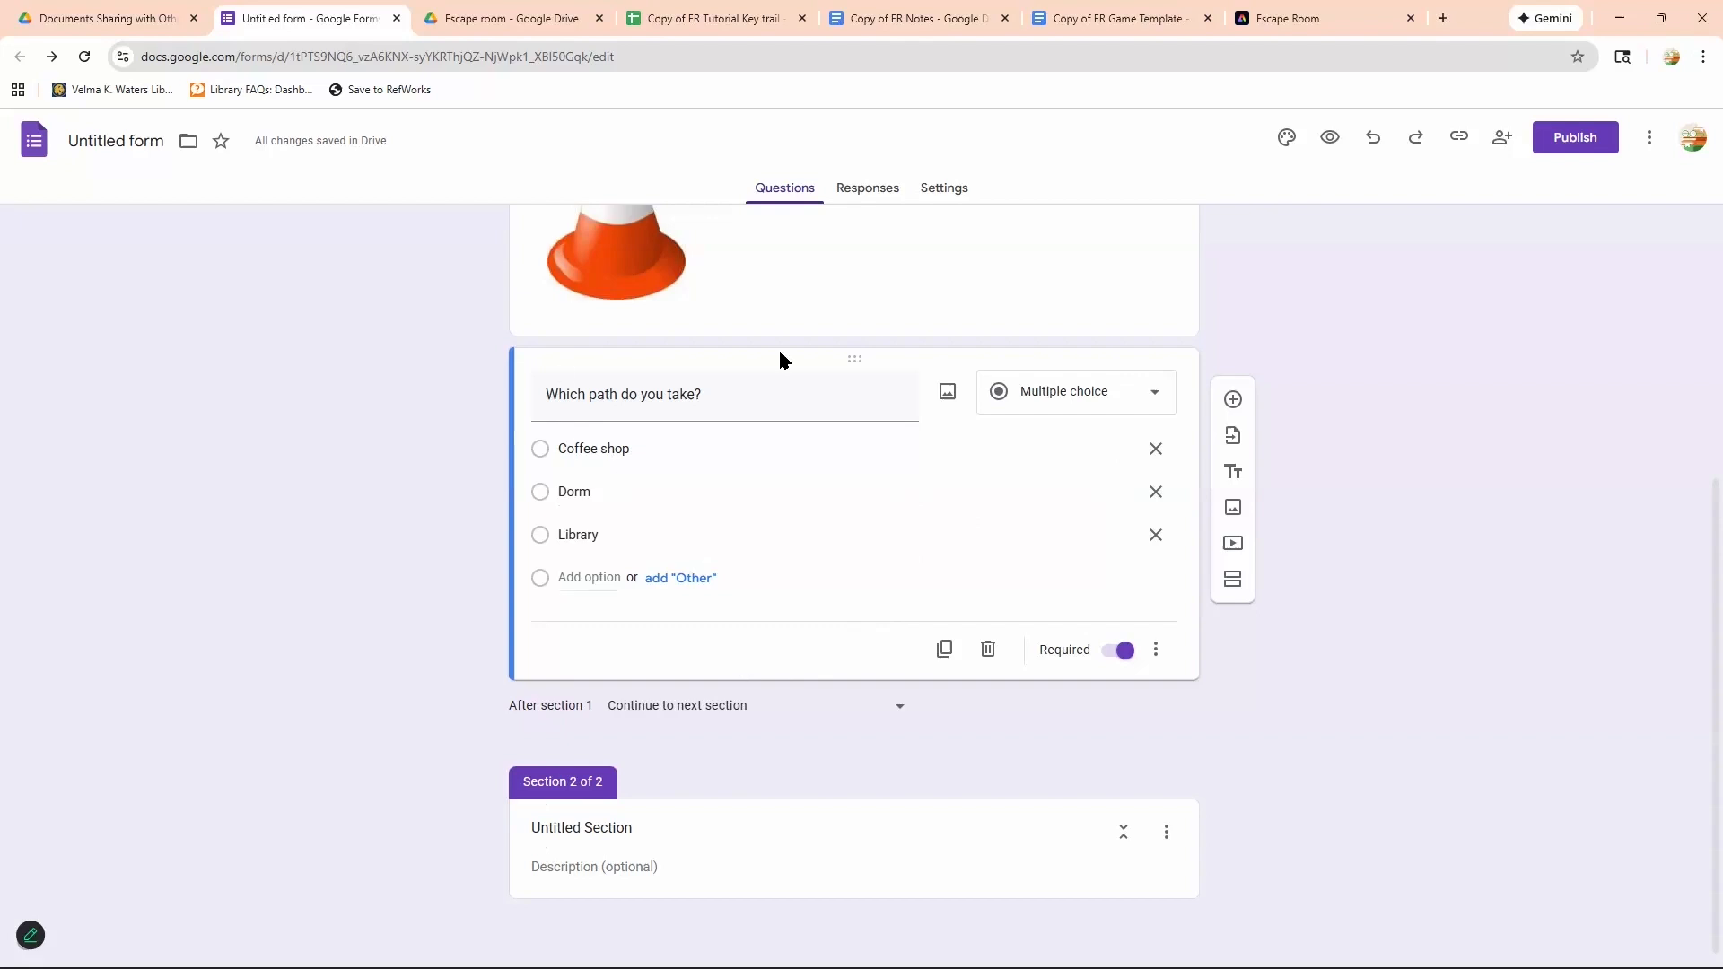
scroll(917, 704, "up", 5)
scroll(892, 774, "down", 5)
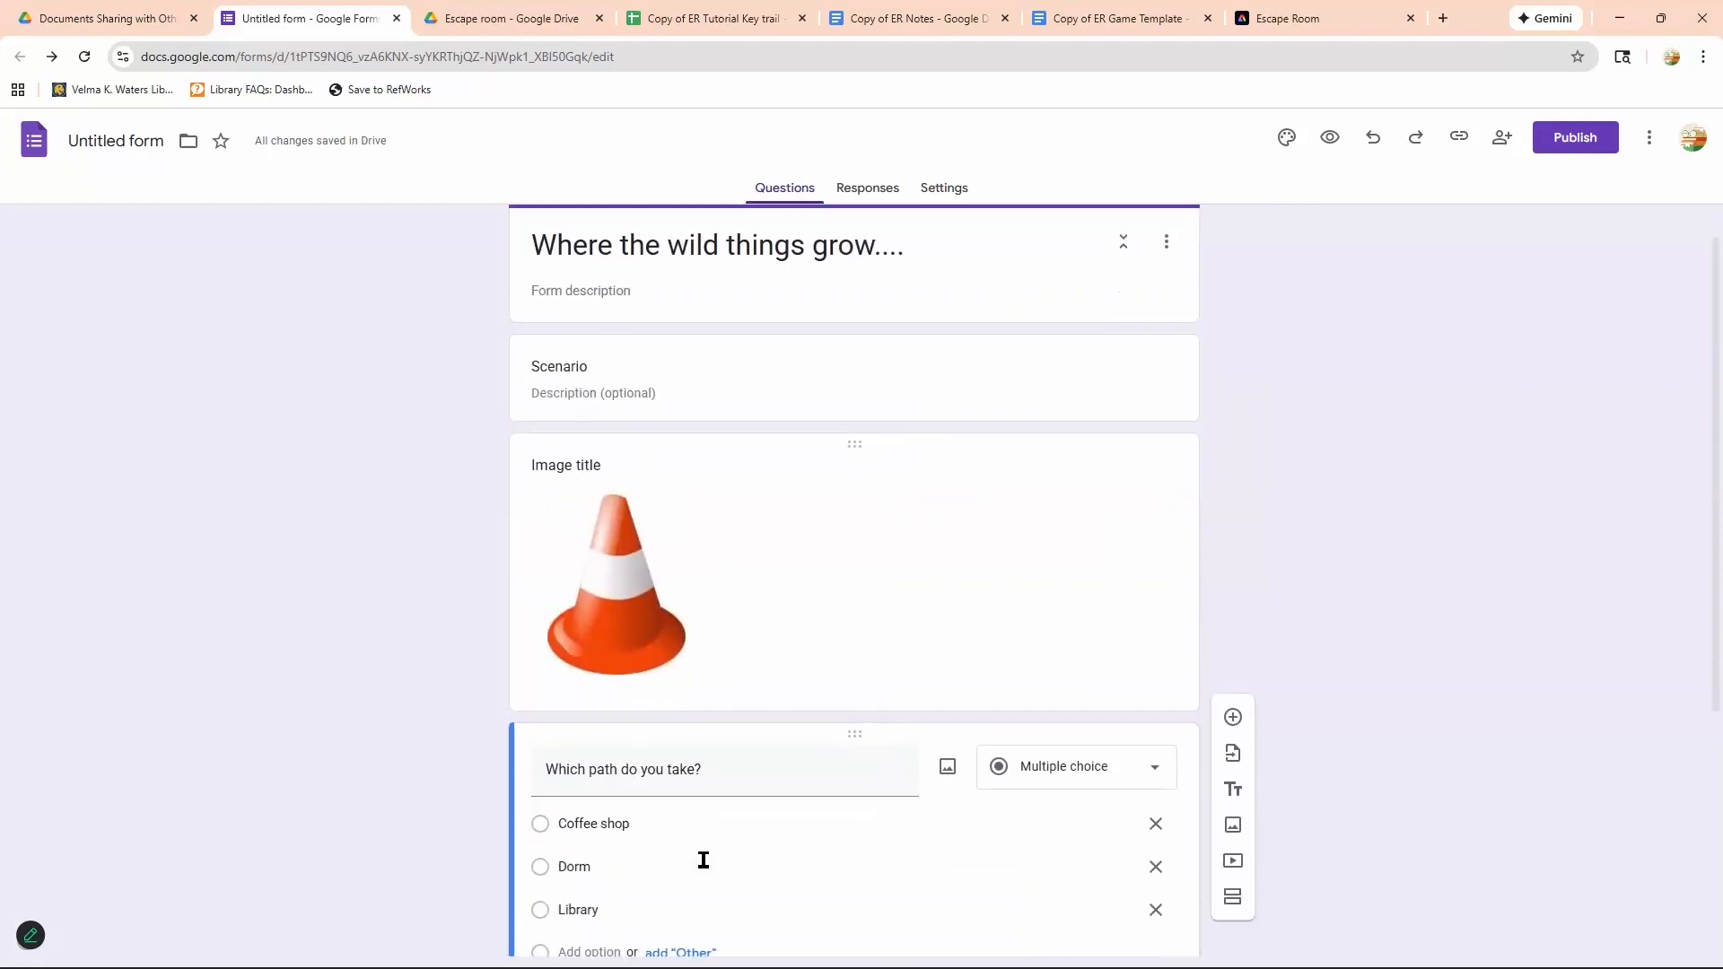
left_click(662, 828)
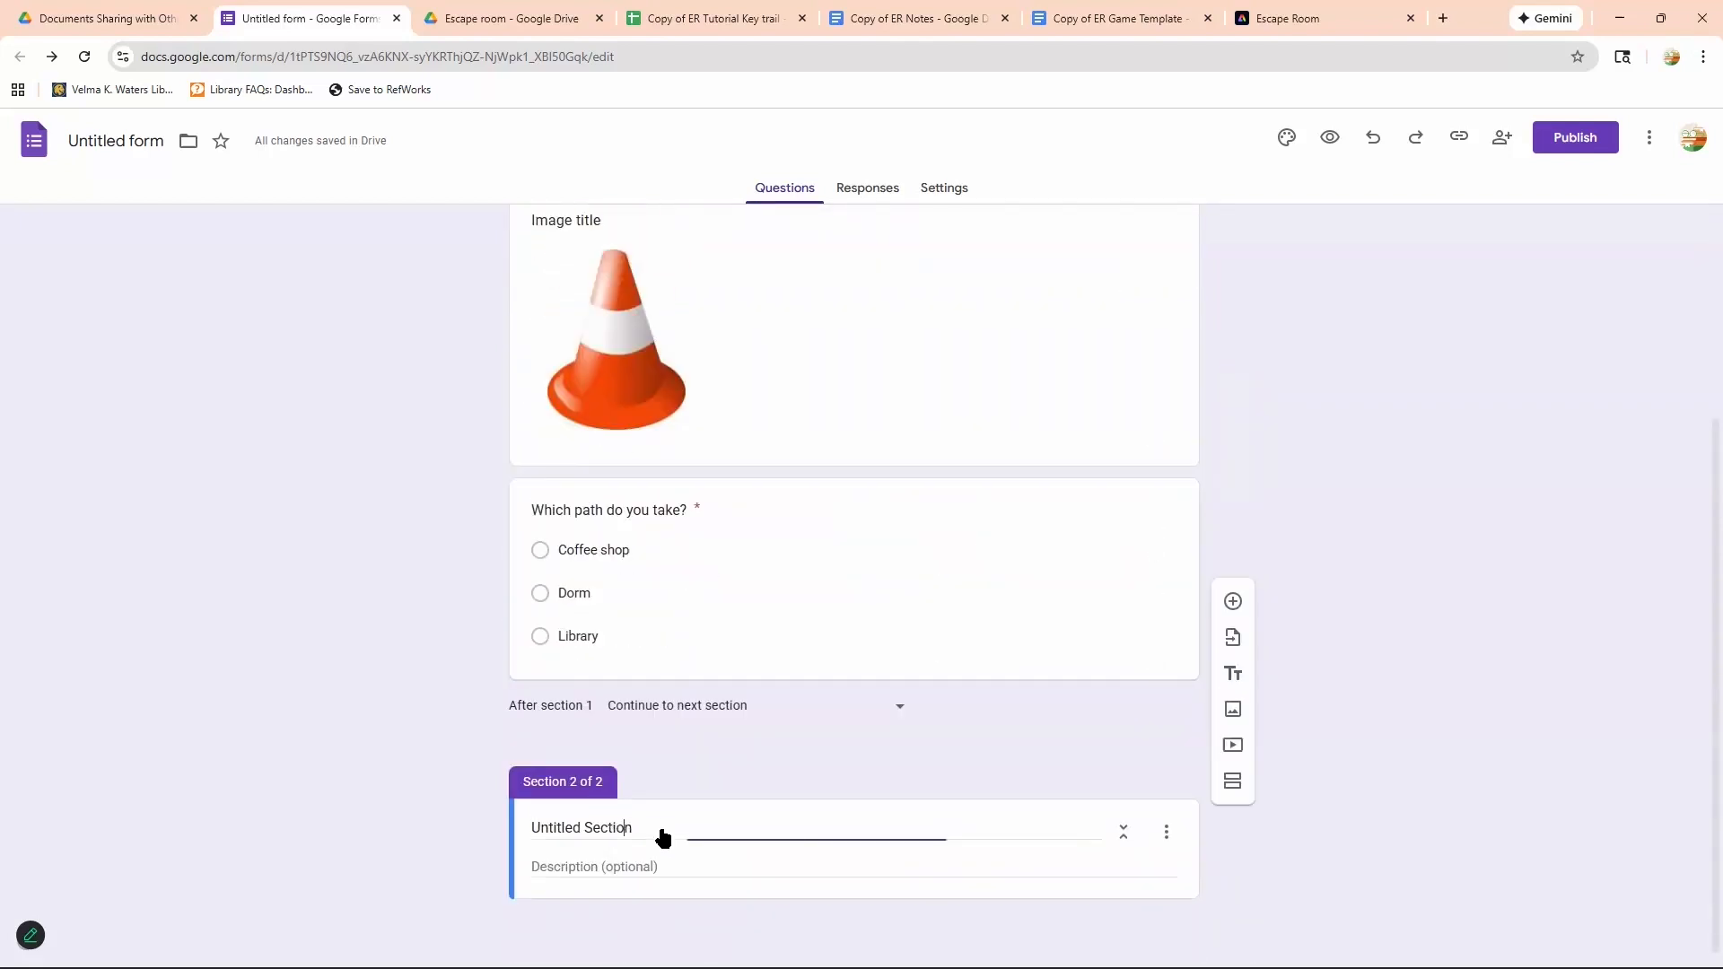
left_click_drag(635, 800, 502, 812)
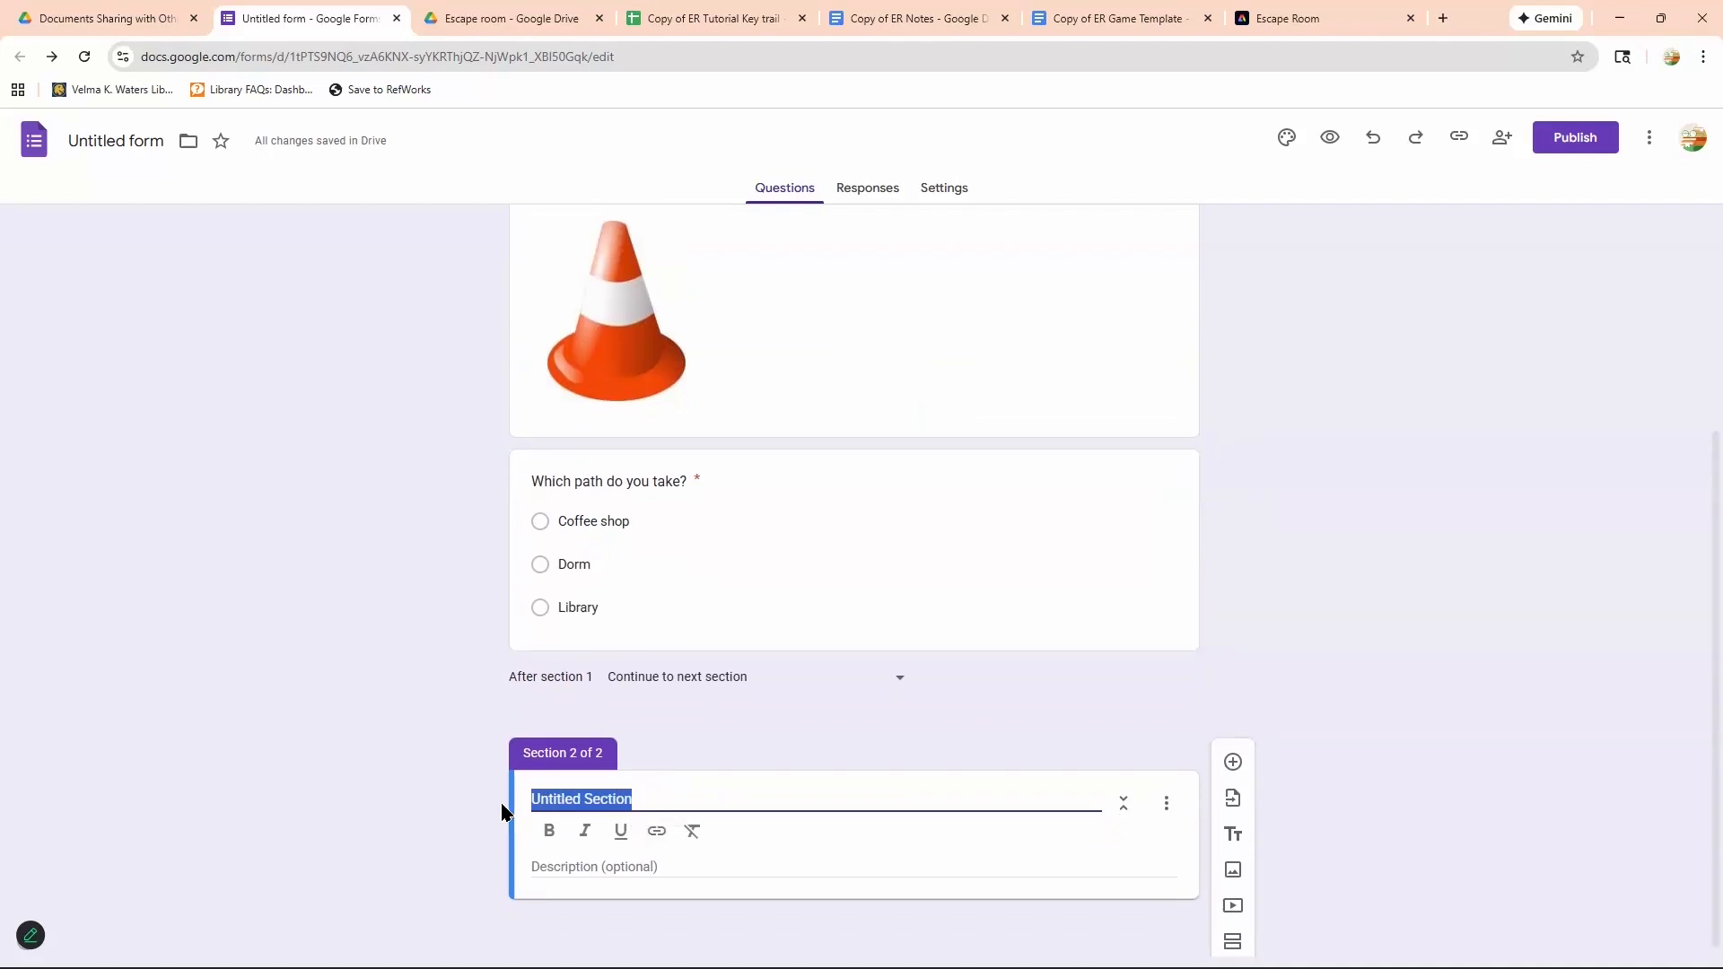
type("First Lock")
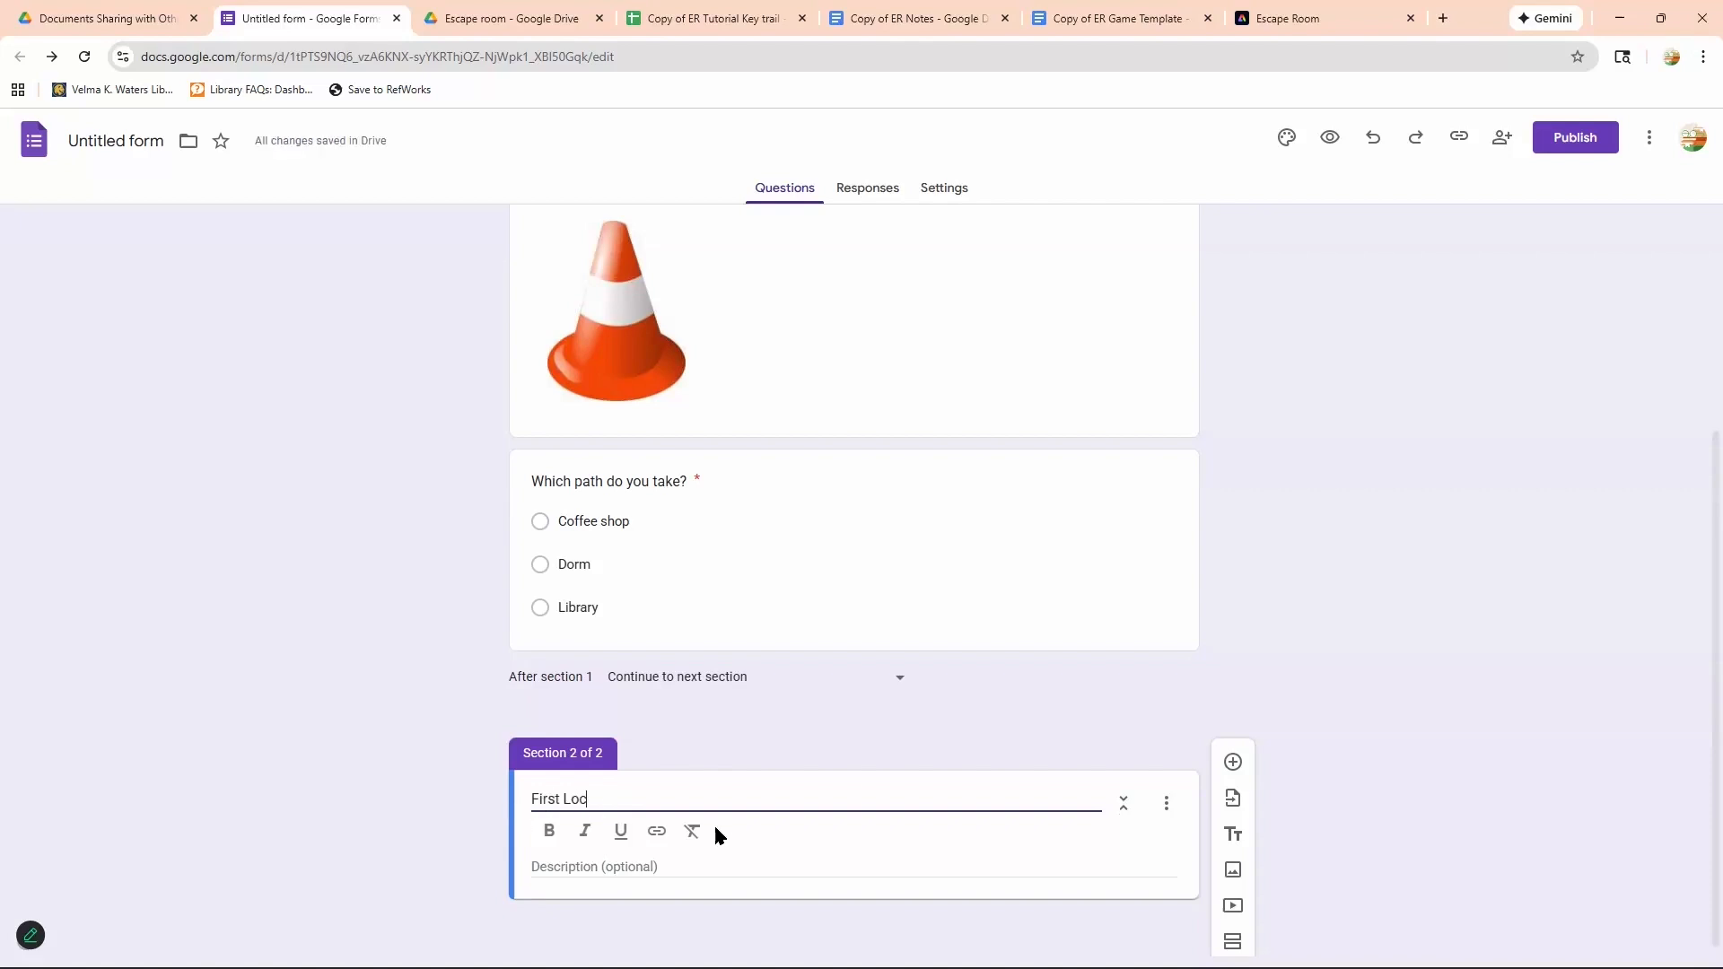
Add a blank multiple-choice question to the First Lock section and a third section below it.
left_click(1234, 755)
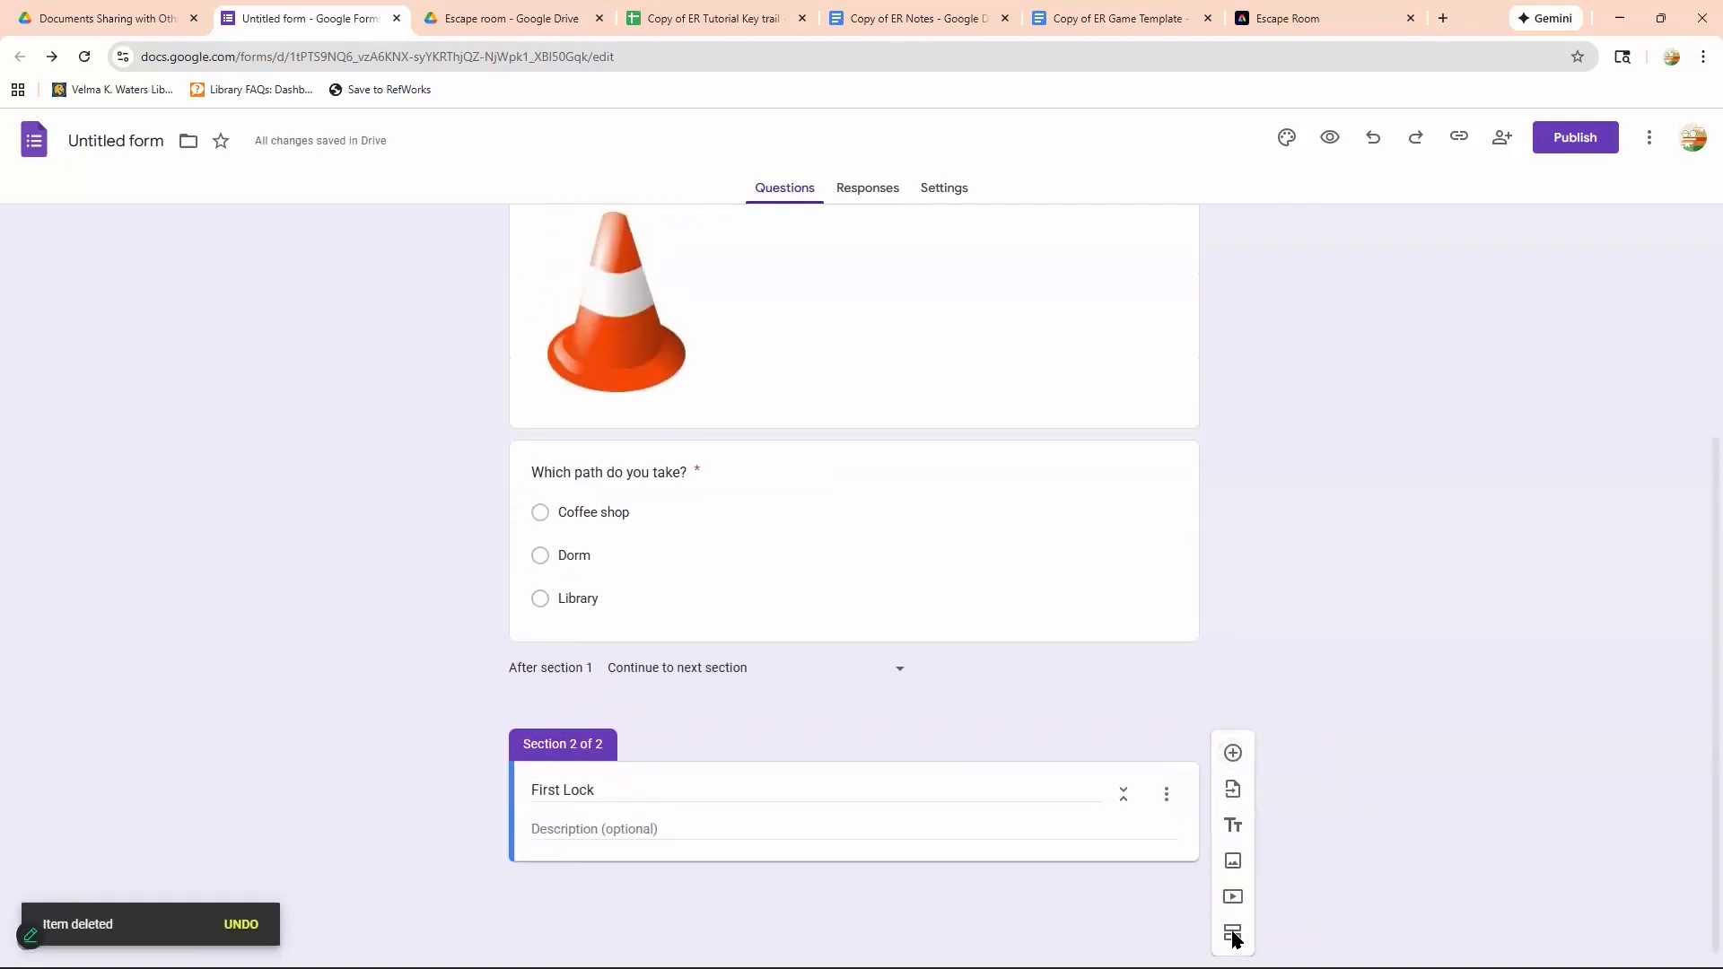
scroll(1246, 777, "up", 3)
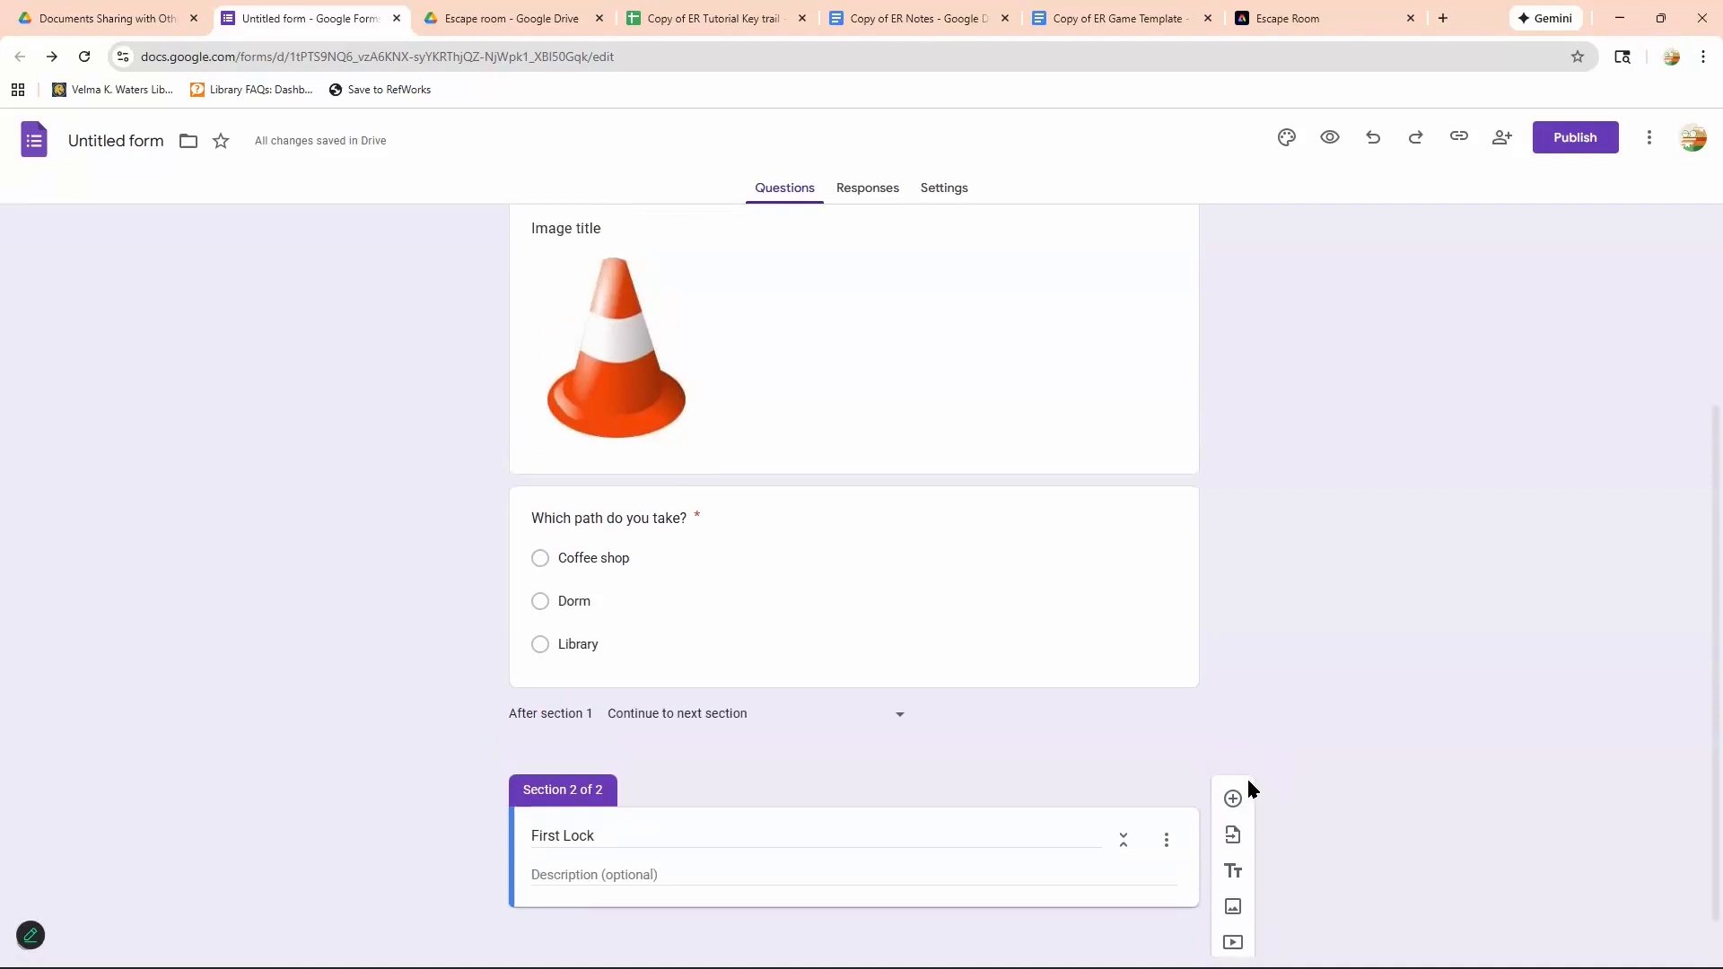
scroll(1219, 933, "down", 2)
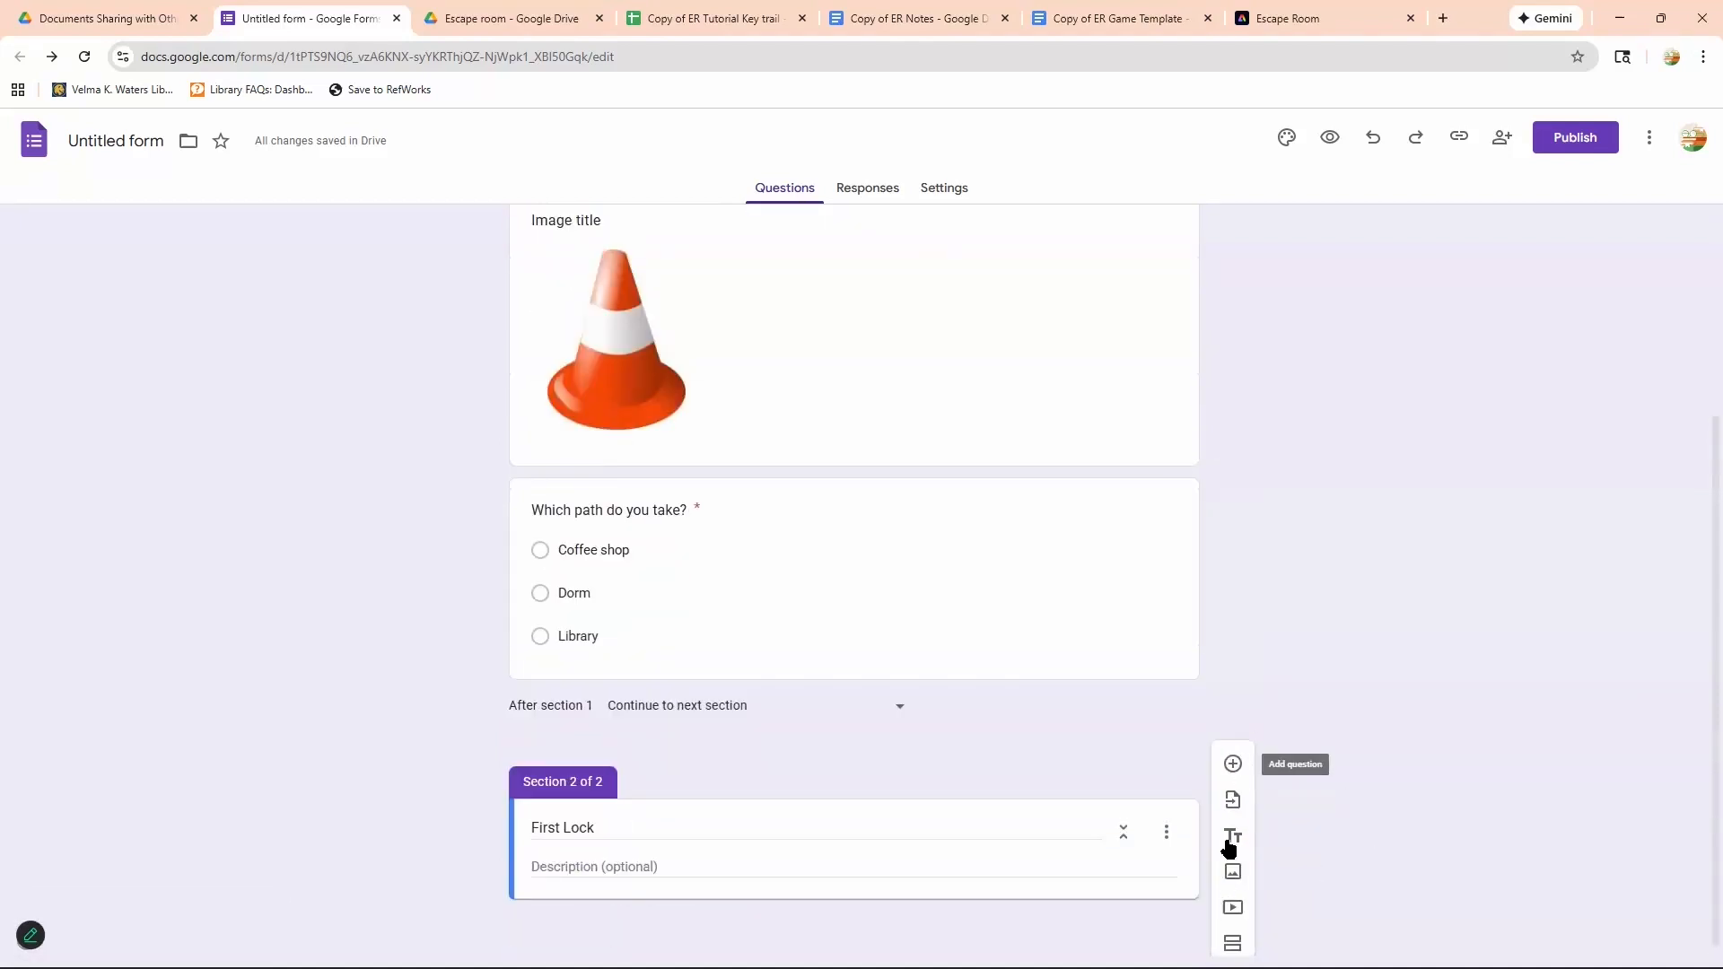
left_click(1233, 764)
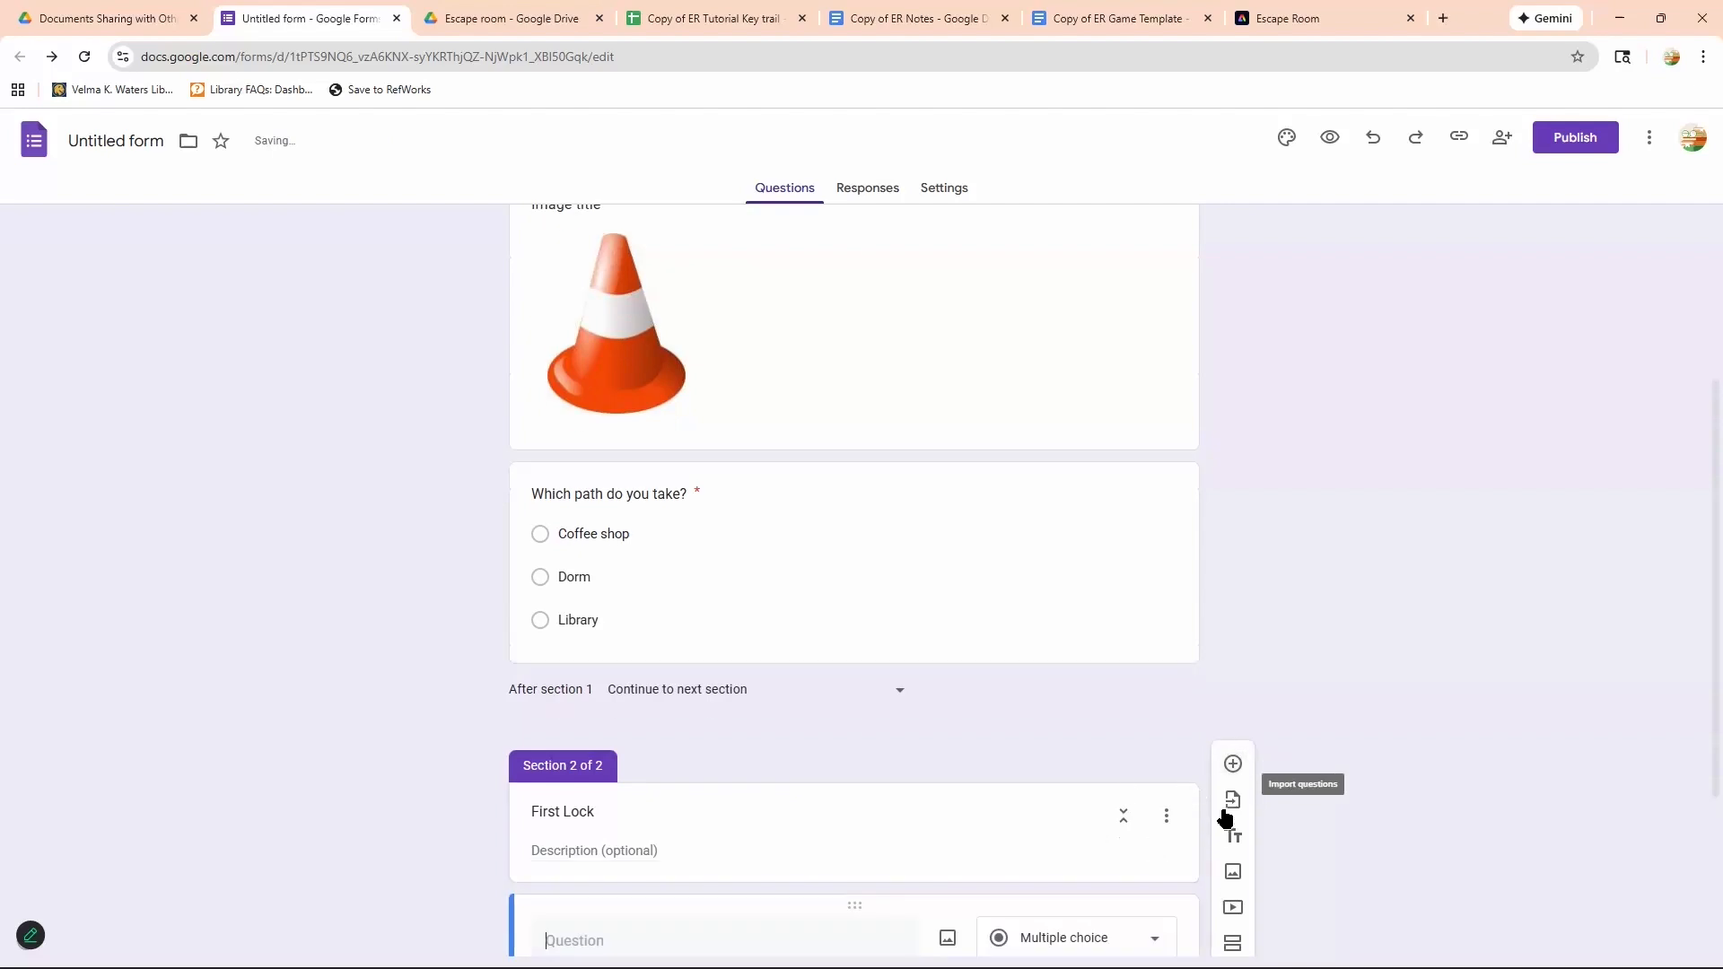
left_click(1234, 813)
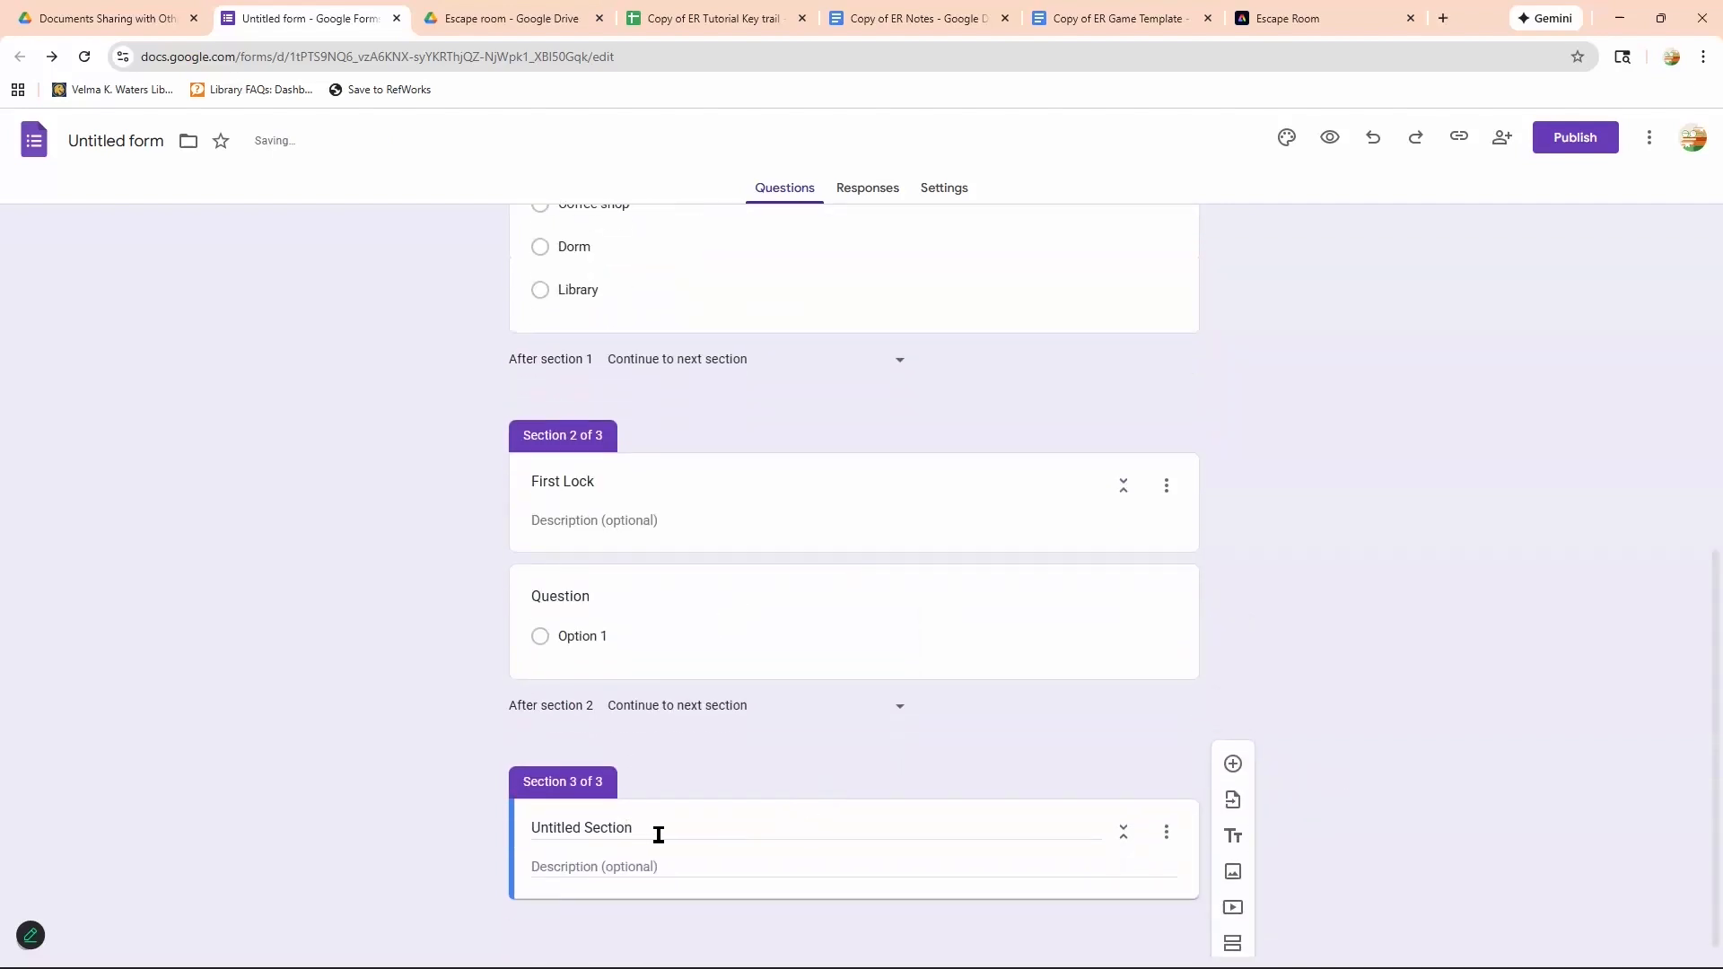
Title section 3 of the form "Second Lock".
left_click(658, 835)
key("BackSpace")
key("BackSpace")
key("BackSpace")
key("BackSpace")
key("BackSpace")
key("BackSpace")
key("BackSpace")
key("BackSpace")
key("BackSpace")
key("BackSpace")
key("BackSpace")
key("BackSpace")
key("BackSpace")
key("BackSpace")
key("BackSpace")
key("BackSpace")
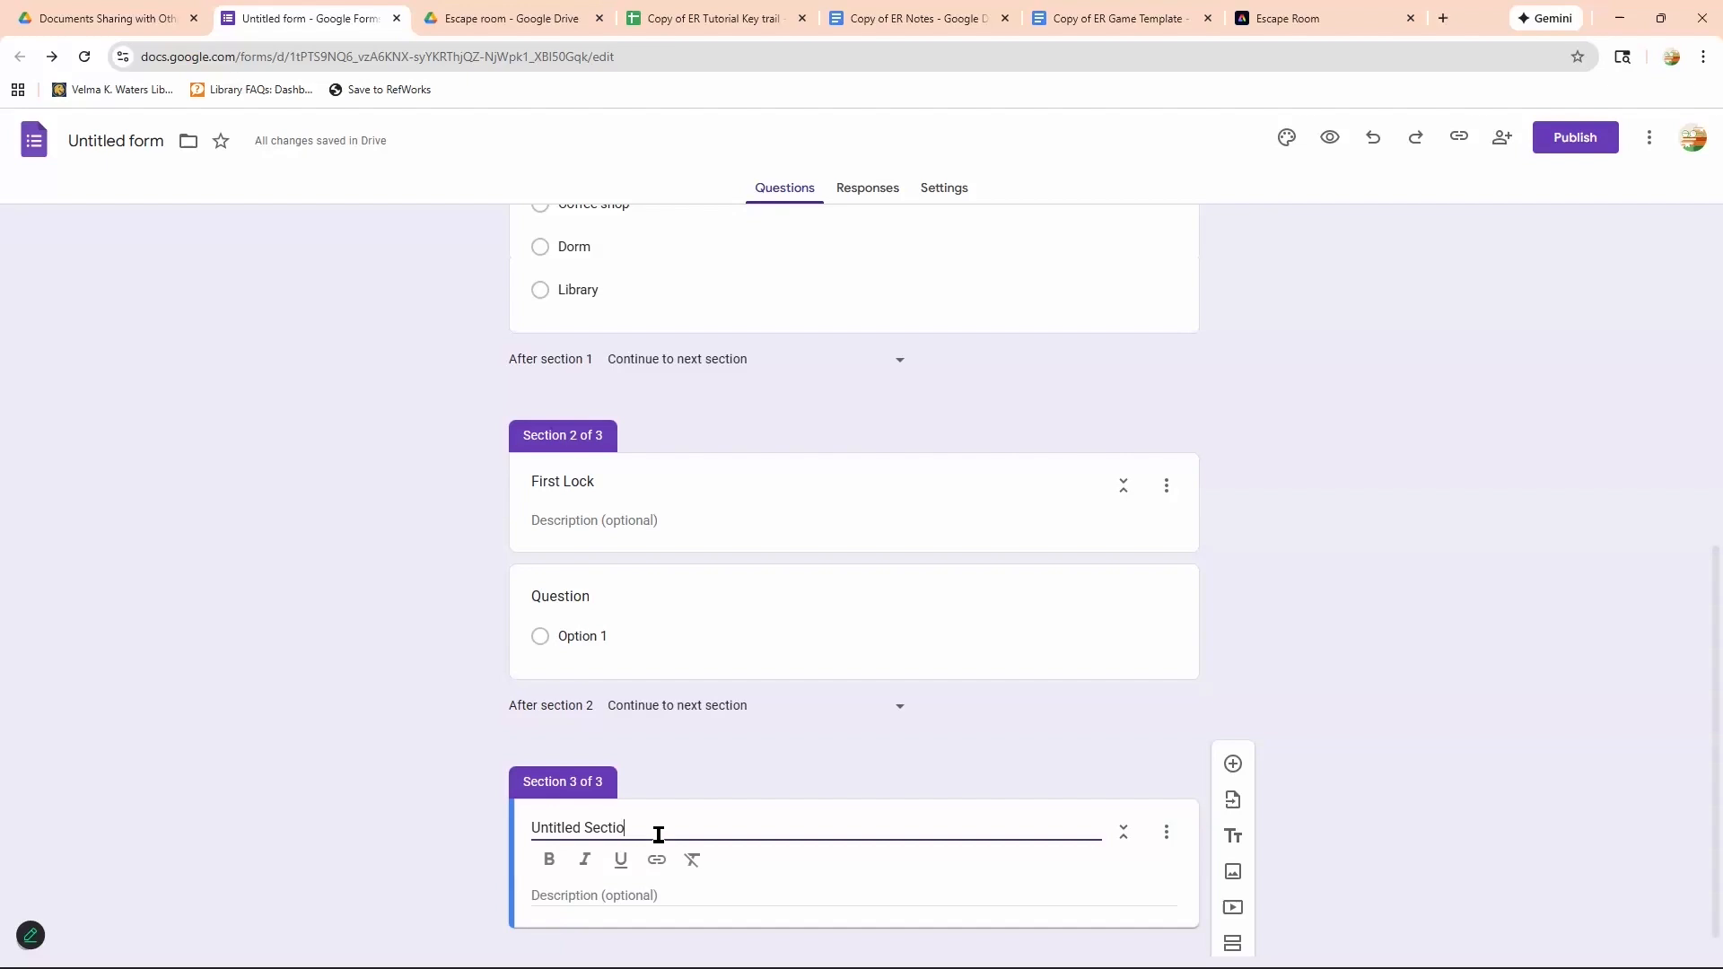
type("Secod L")
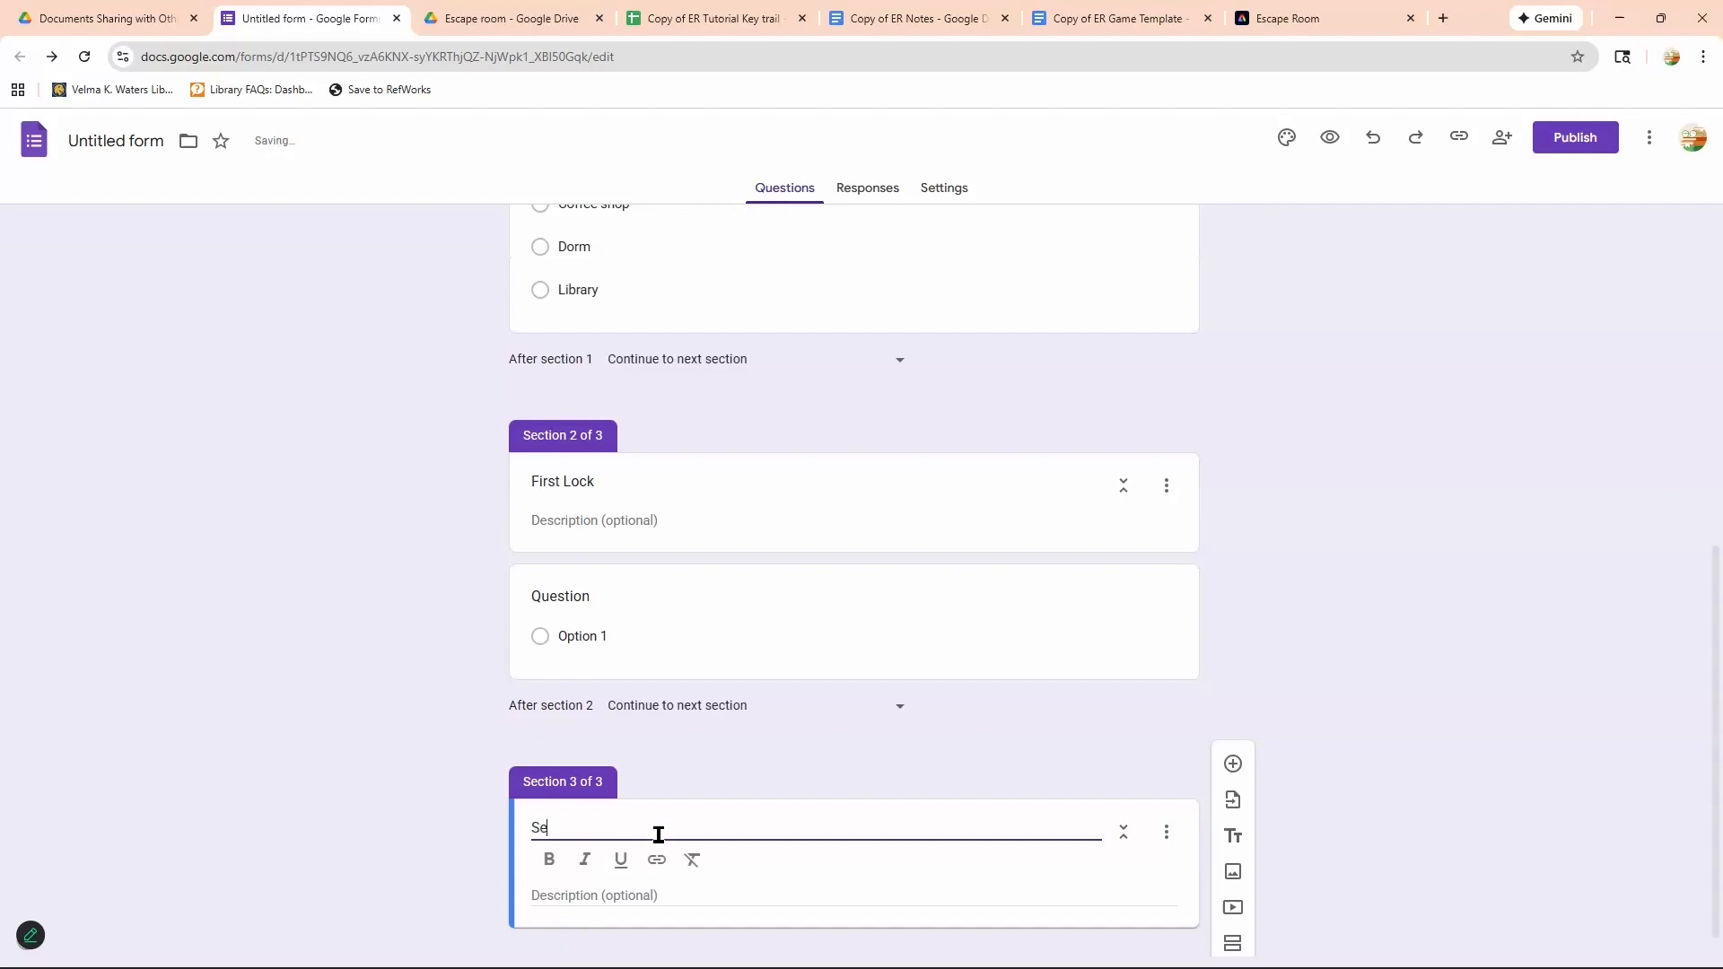
key("BackSpace")
key("BackSpace")
key("BackSpace")
type("nd Lock")
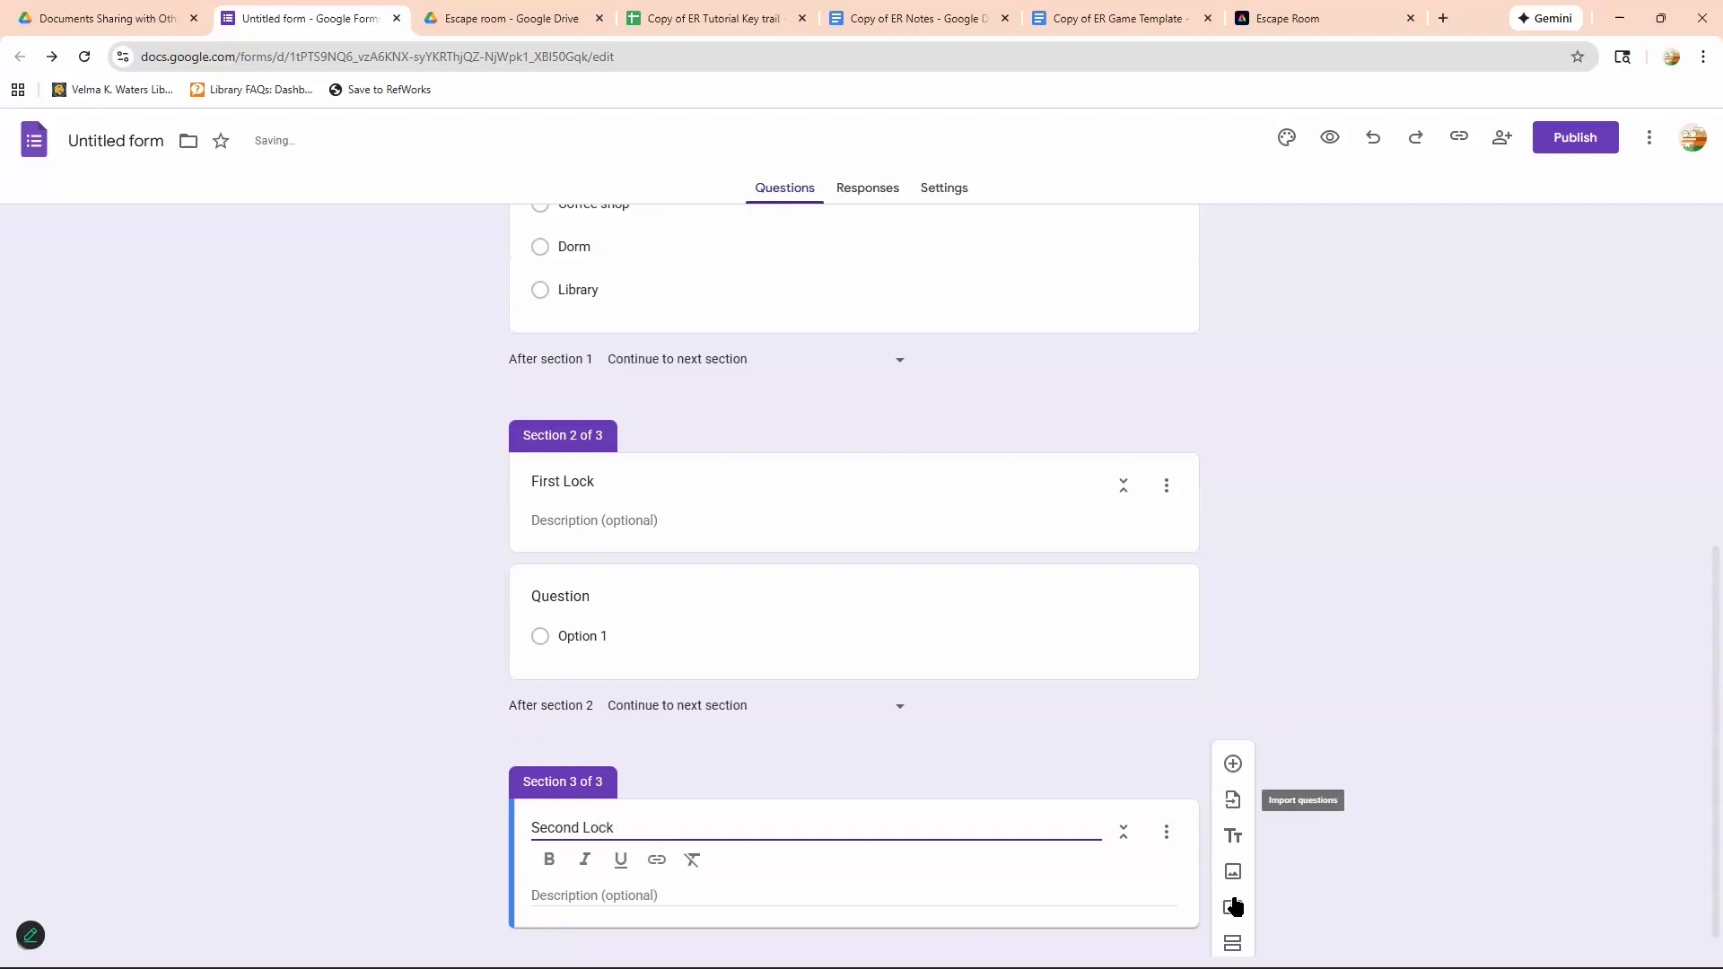
Add a blank multiple-choice question to the Second Lock section and a fourth section below it.
left_click(1233, 764)
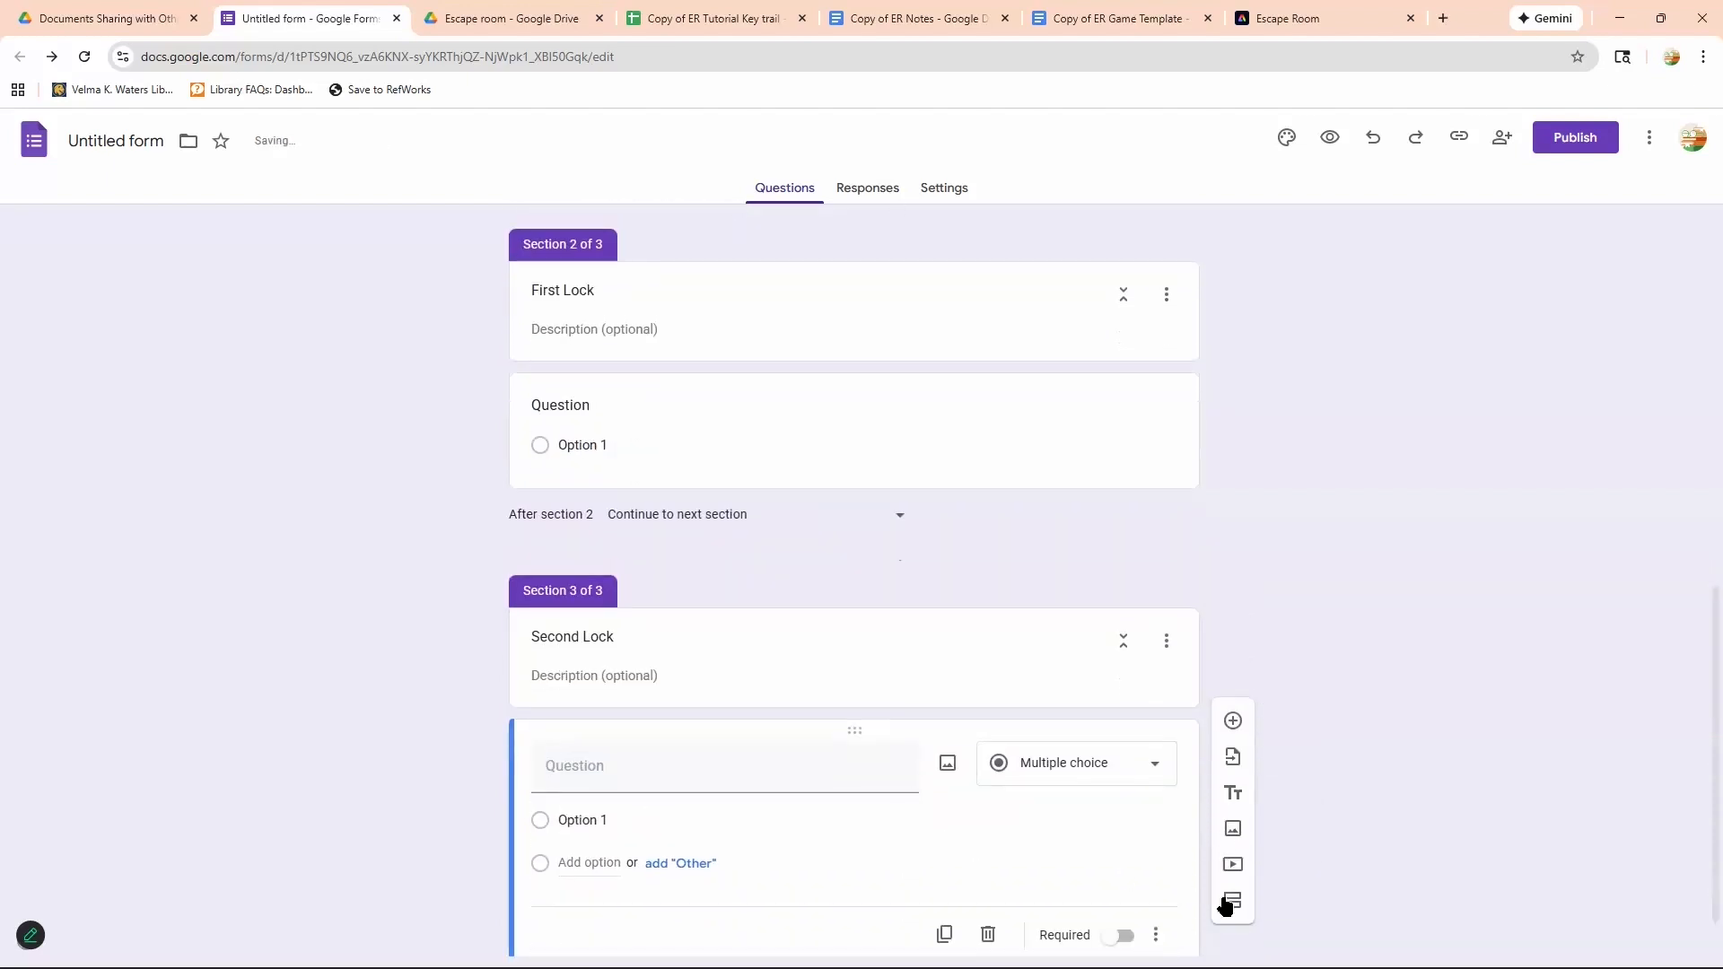
left_click(1231, 897)
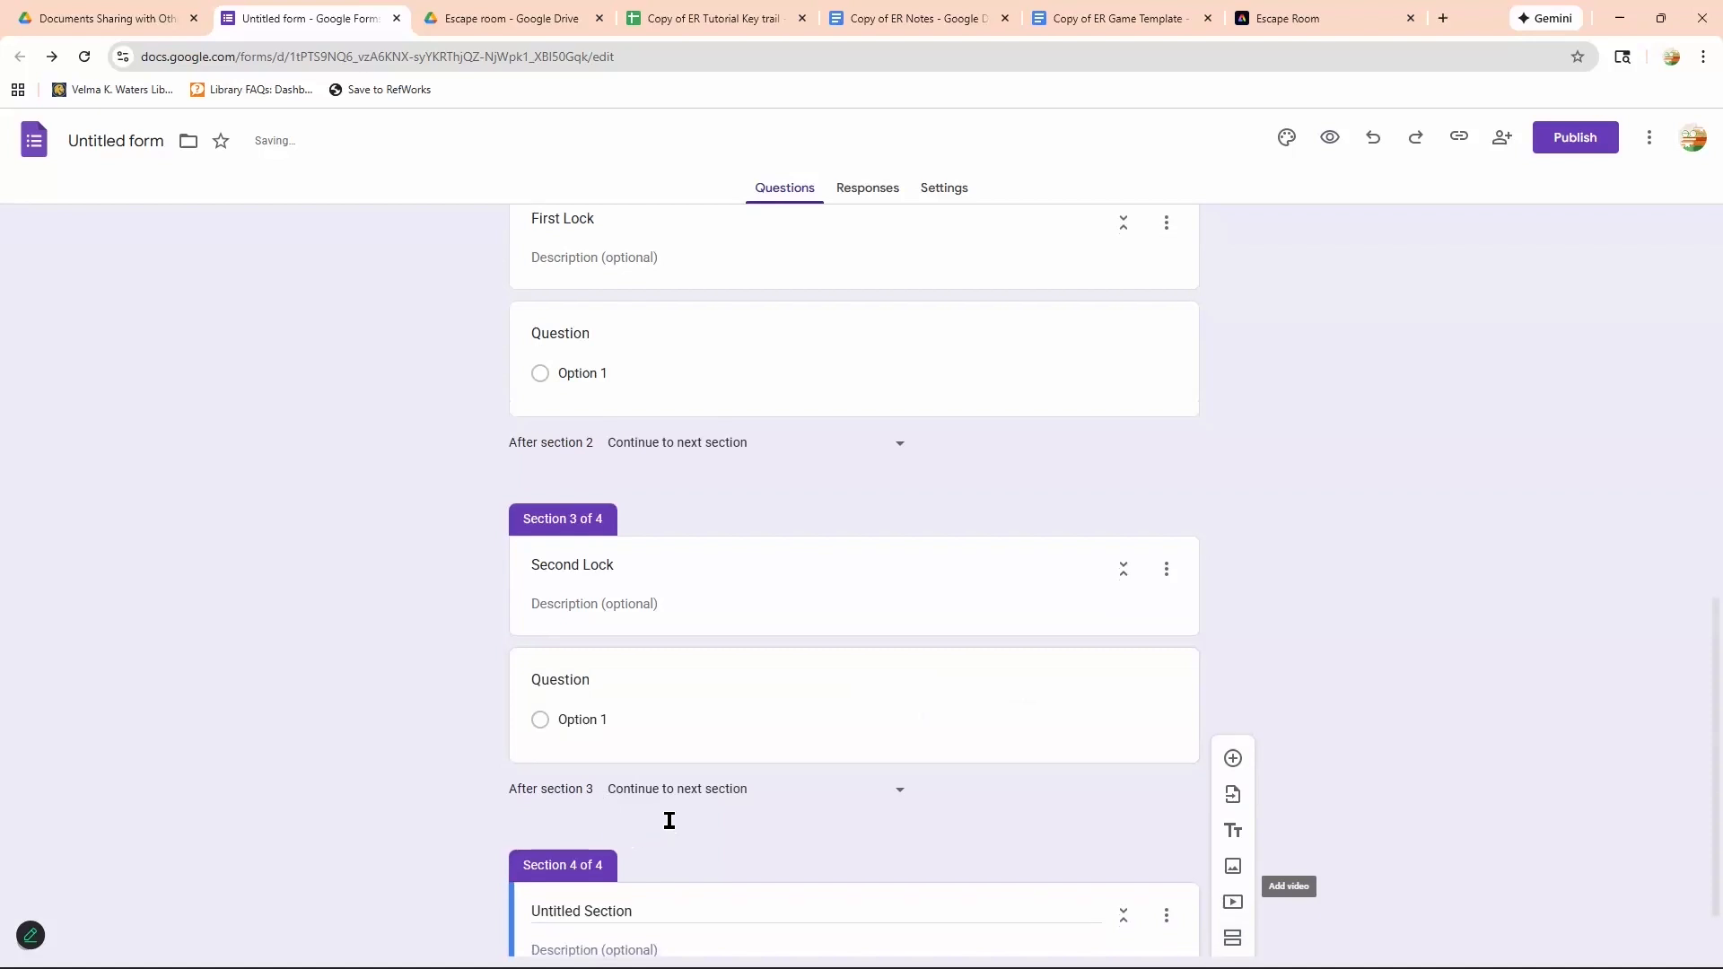
scroll(628, 819, "down", 1)
Title section 4 of the form "Final Lock".
left_click(517, 818)
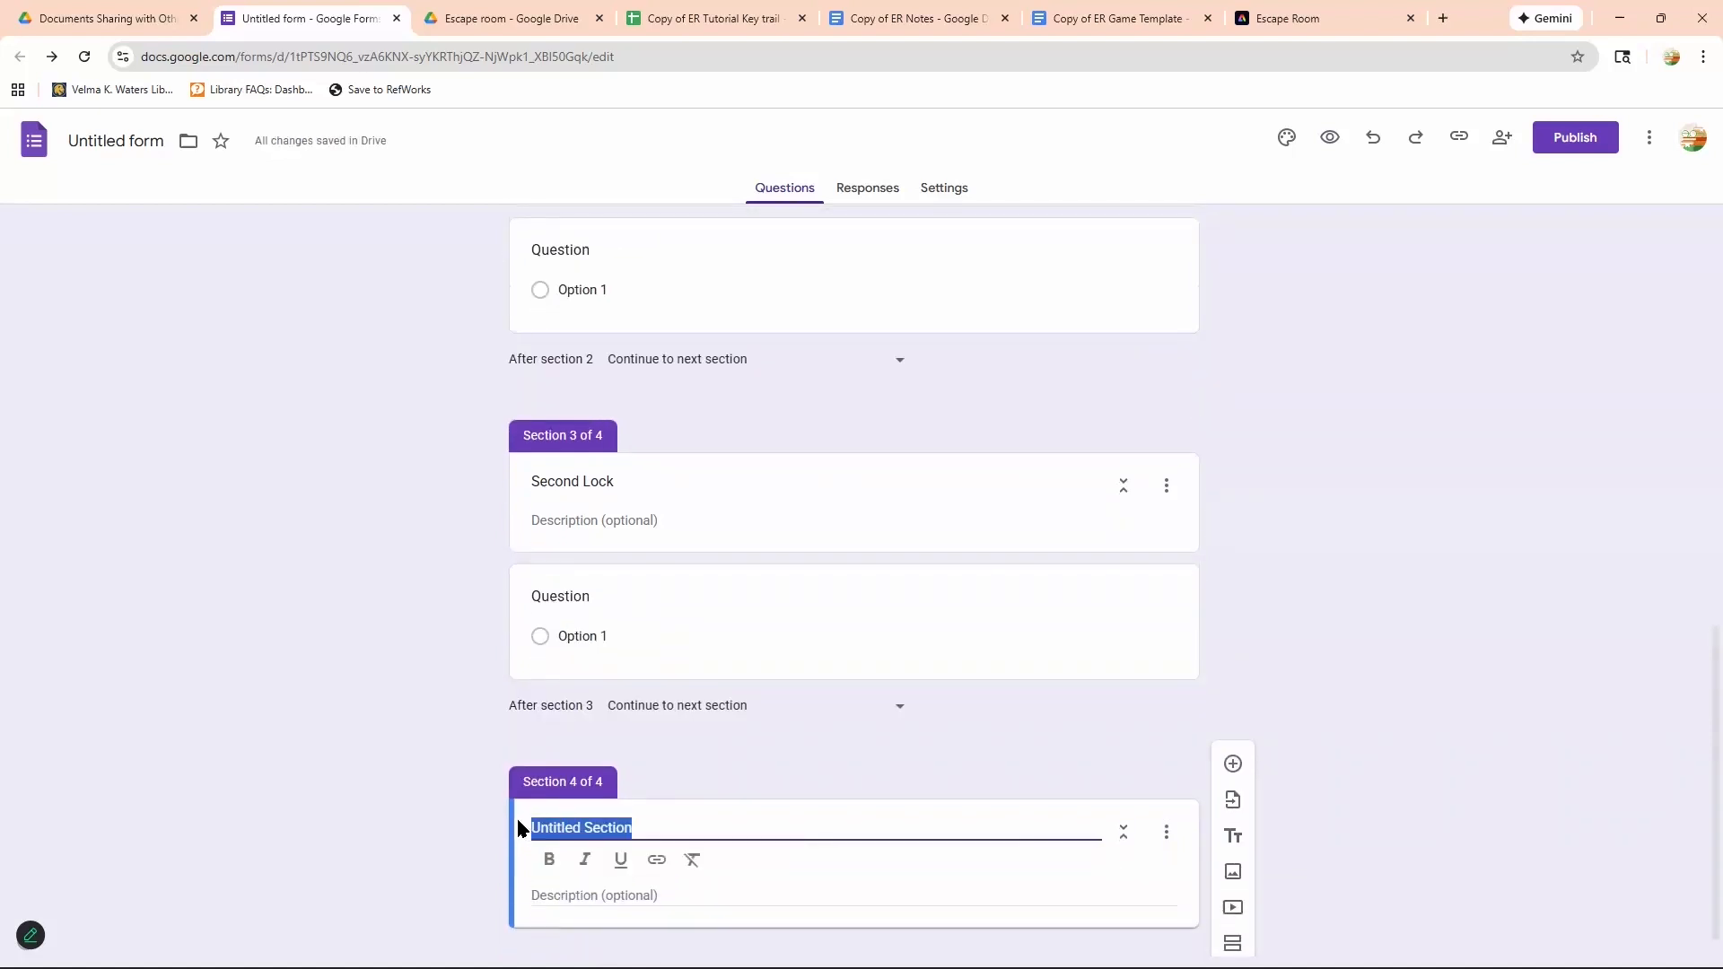
type("T")
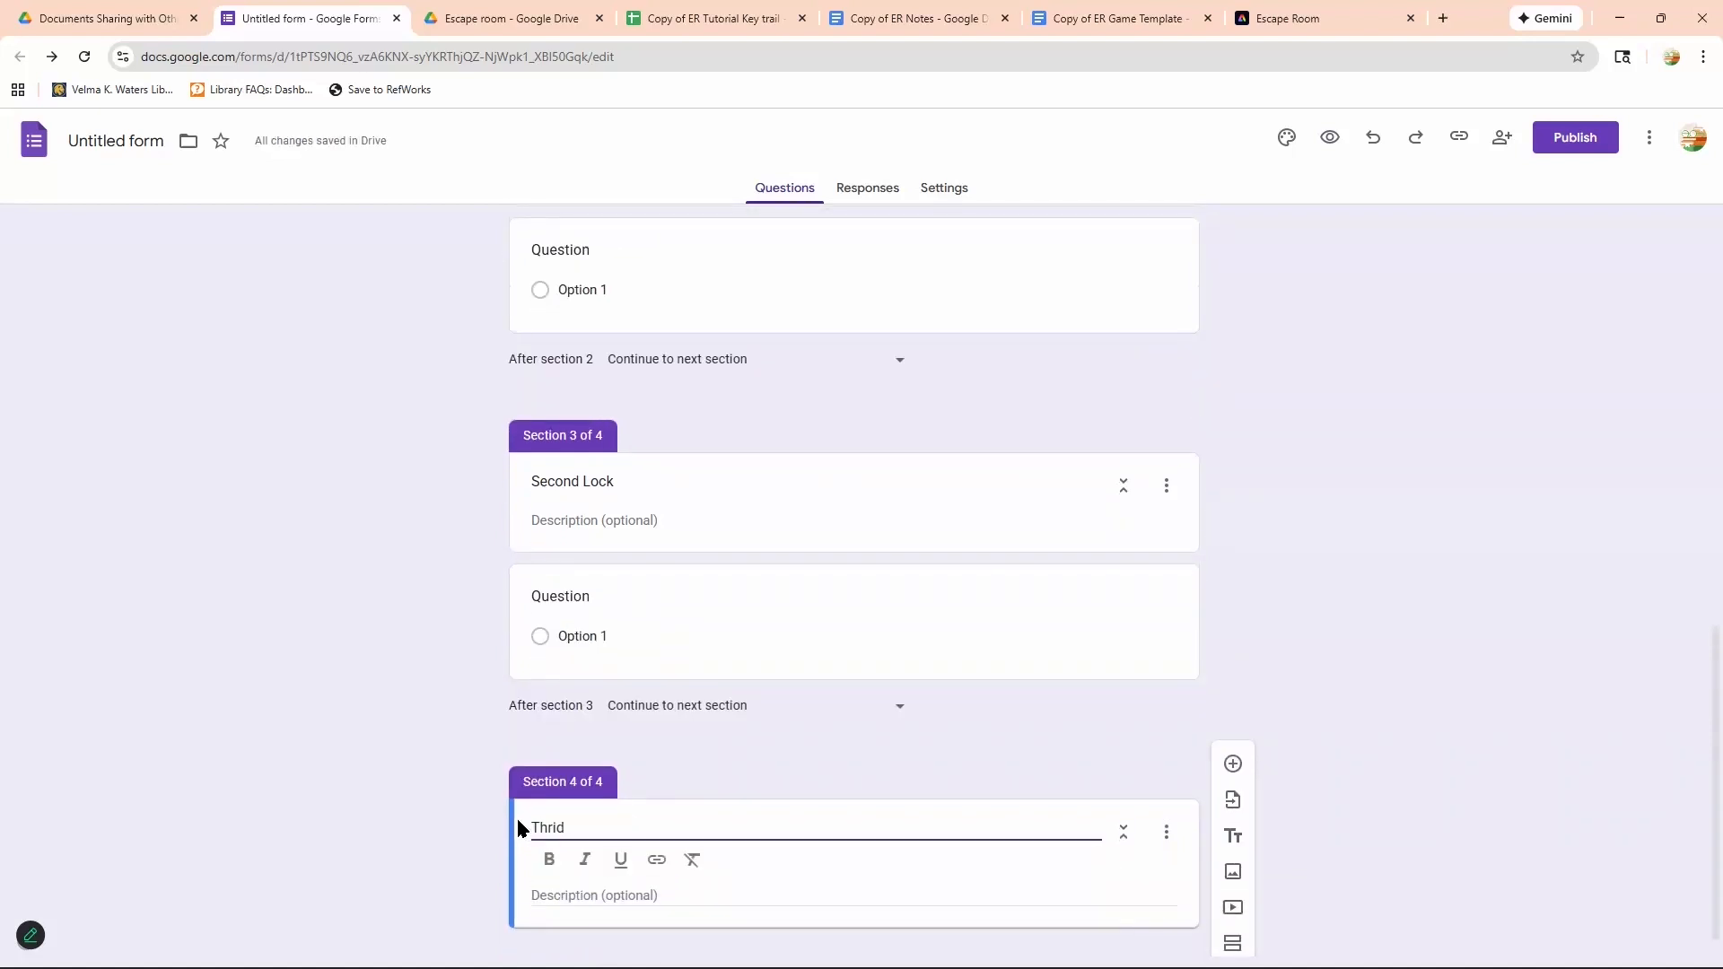
type("hr")
key("BackSpace")
key("BackSpace")
key("BackSpace")
type("Final Lock")
left_click(1415, 711)
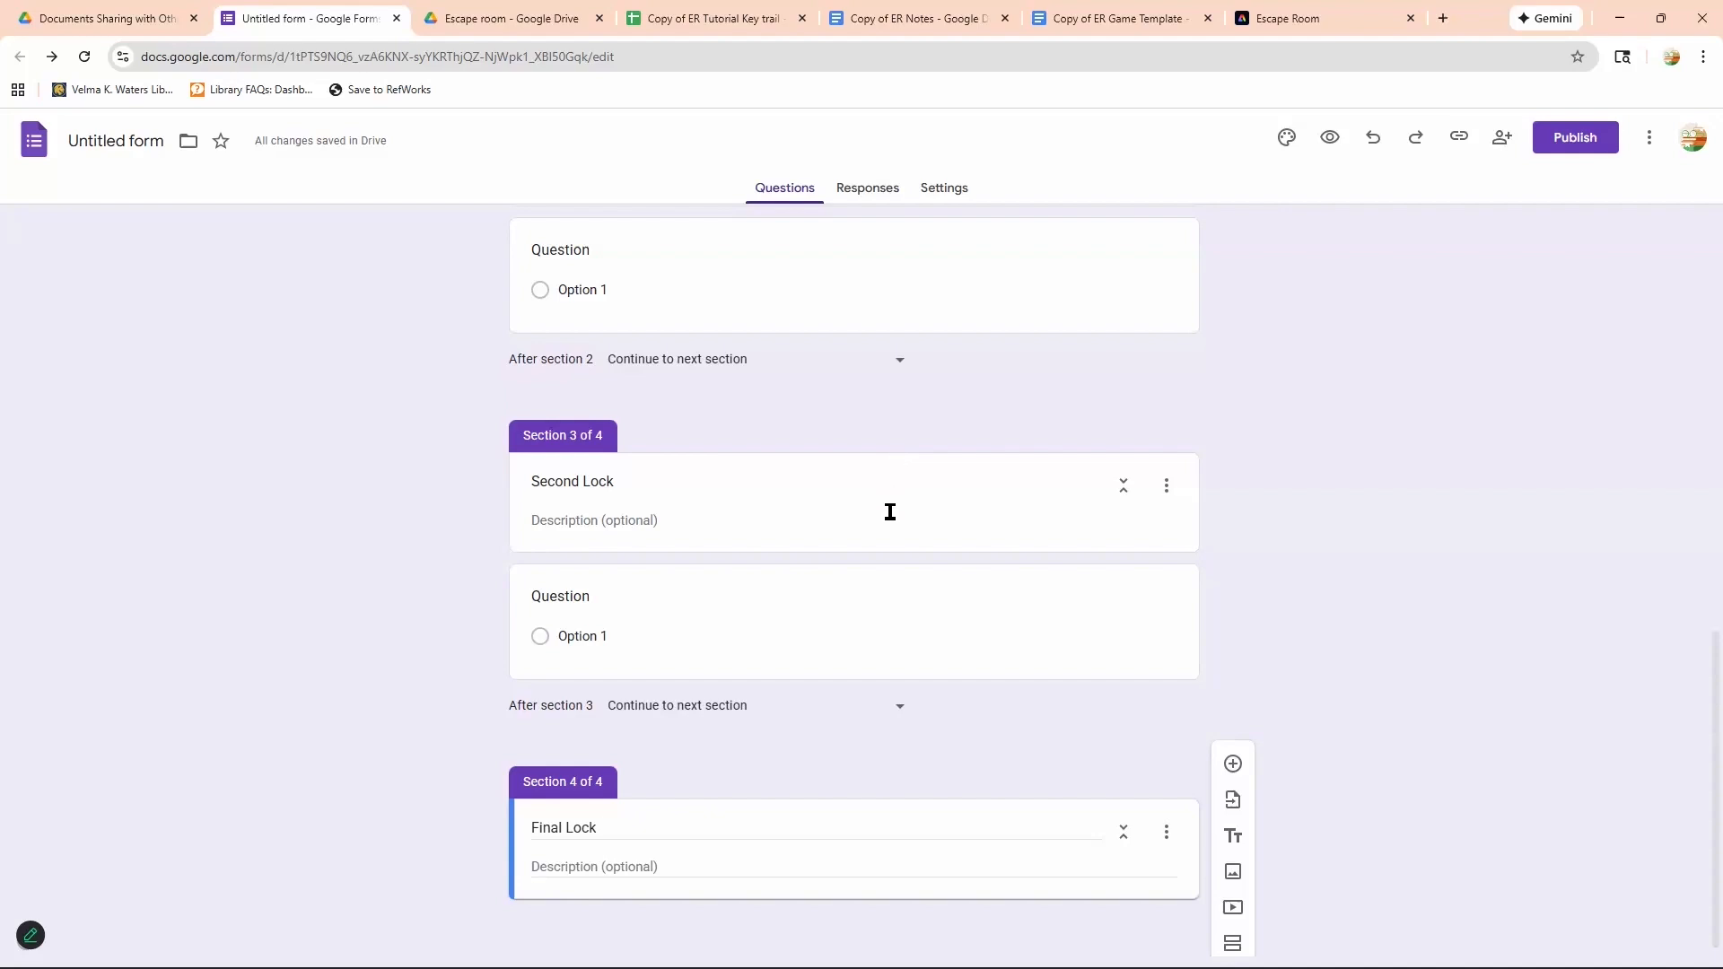
Add a blank multiple-choice question to the Final Lock section and a fifth section below it.
scroll(835, 668, "down", 2)
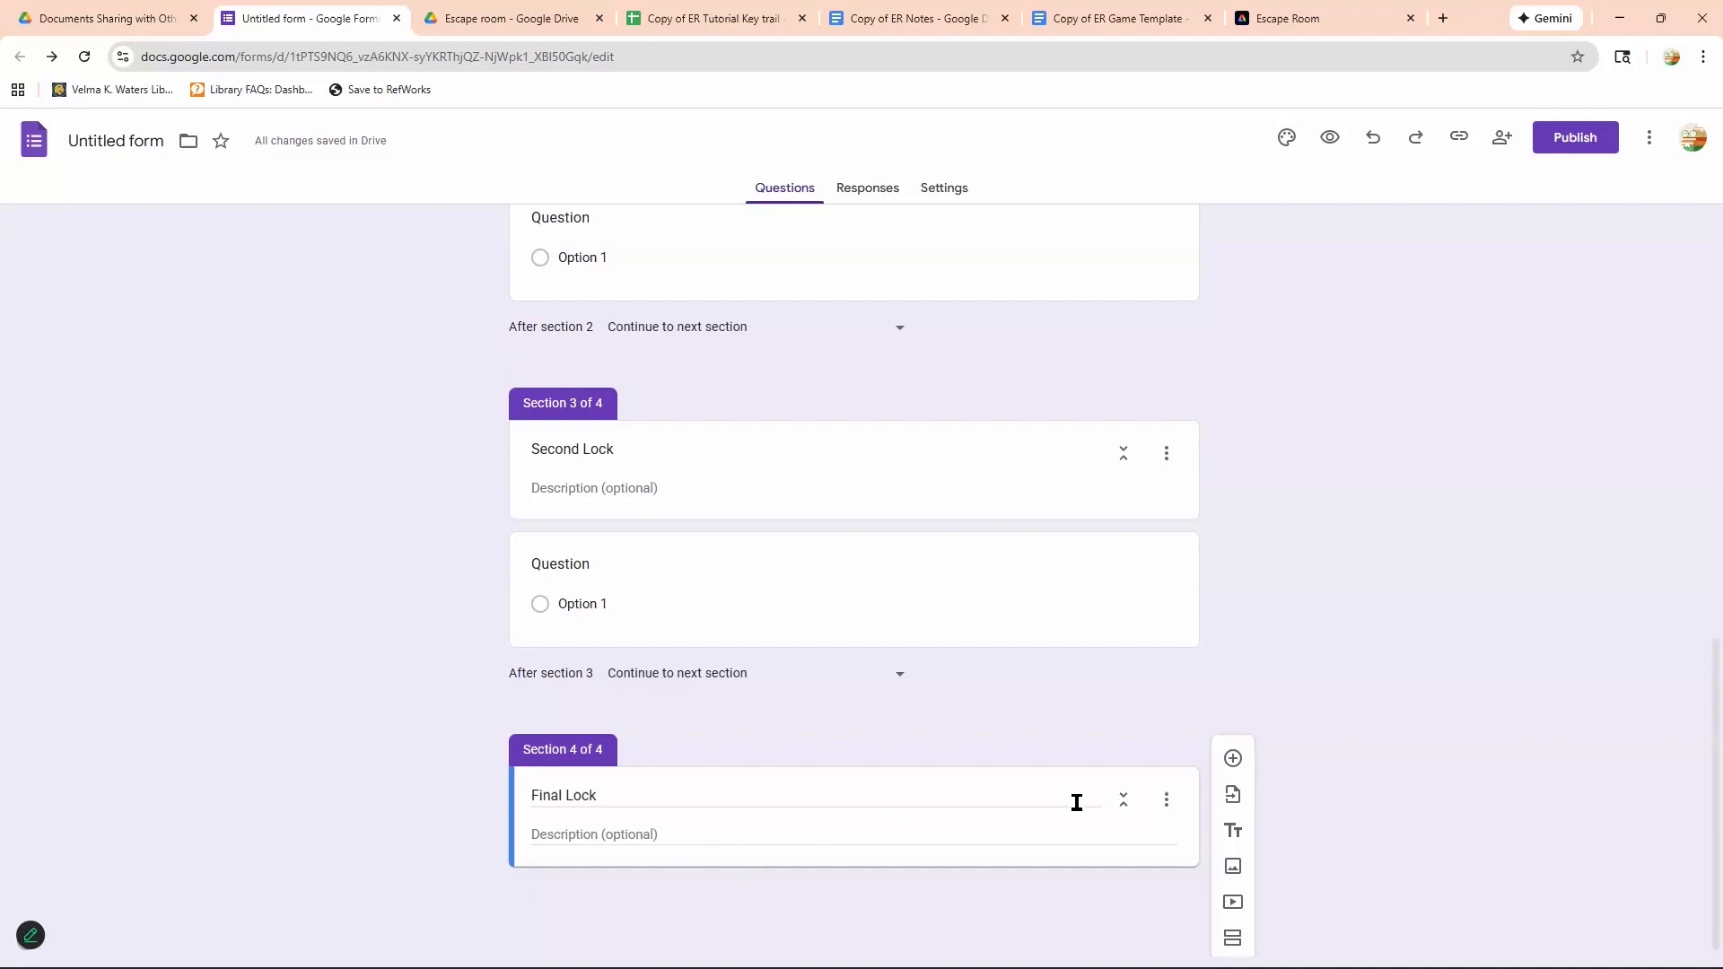
scroll(1234, 793, "down", 1)
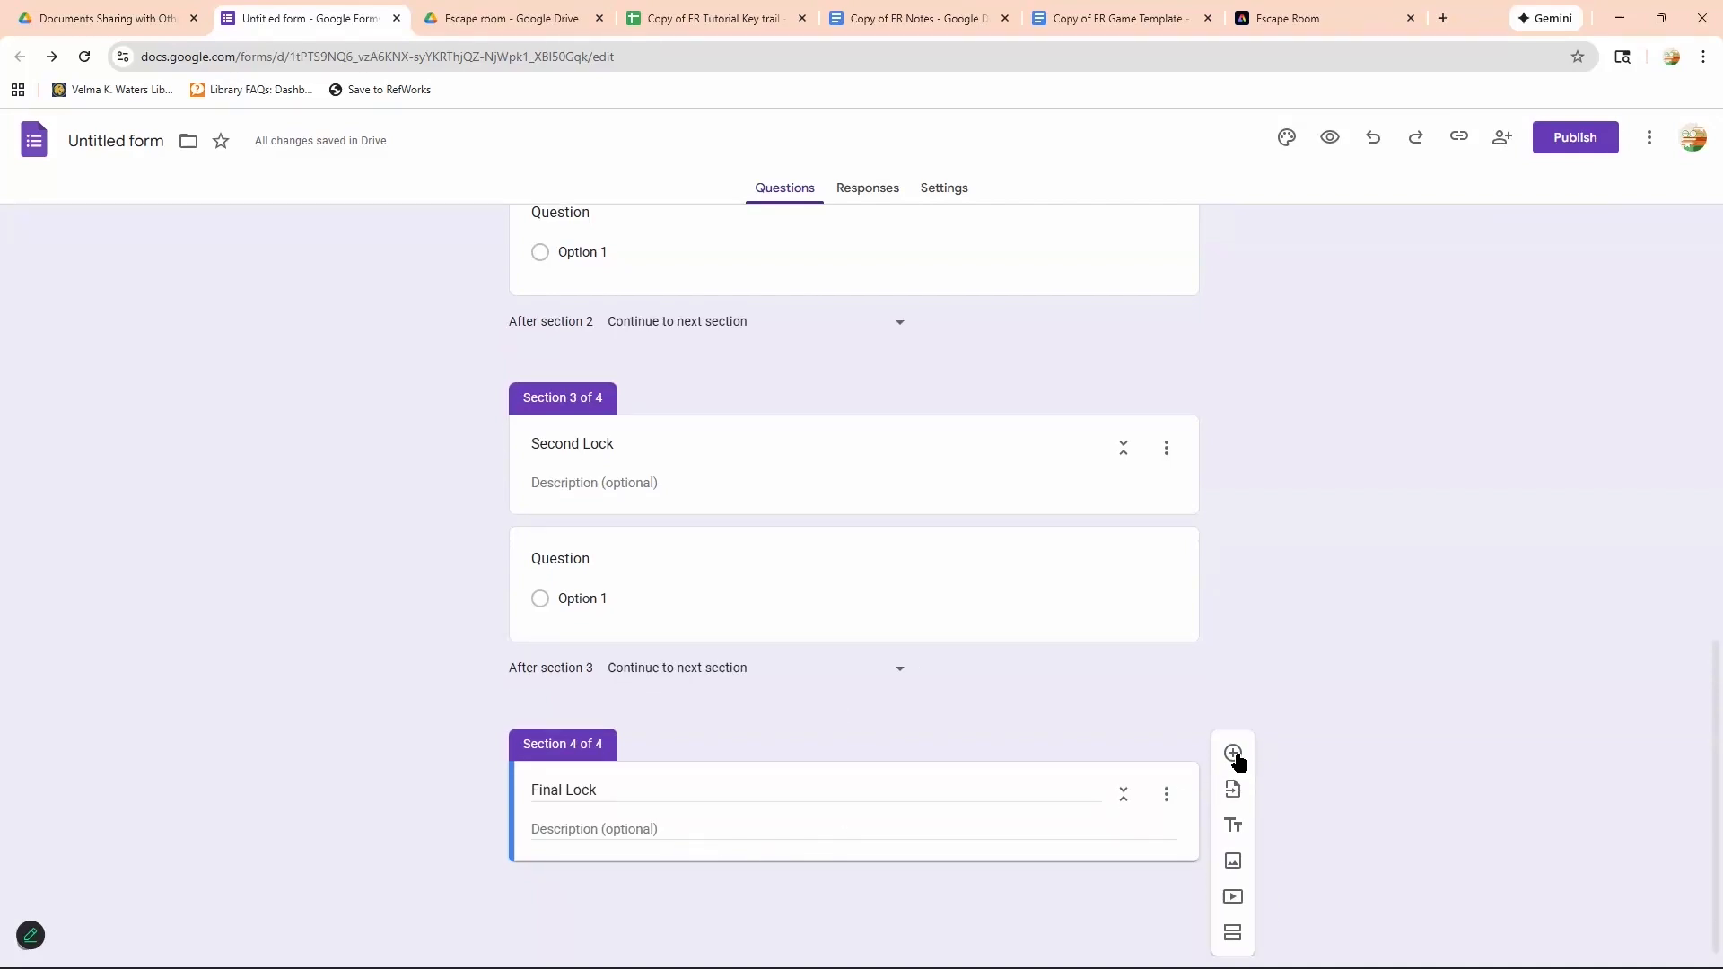
left_click(1233, 755)
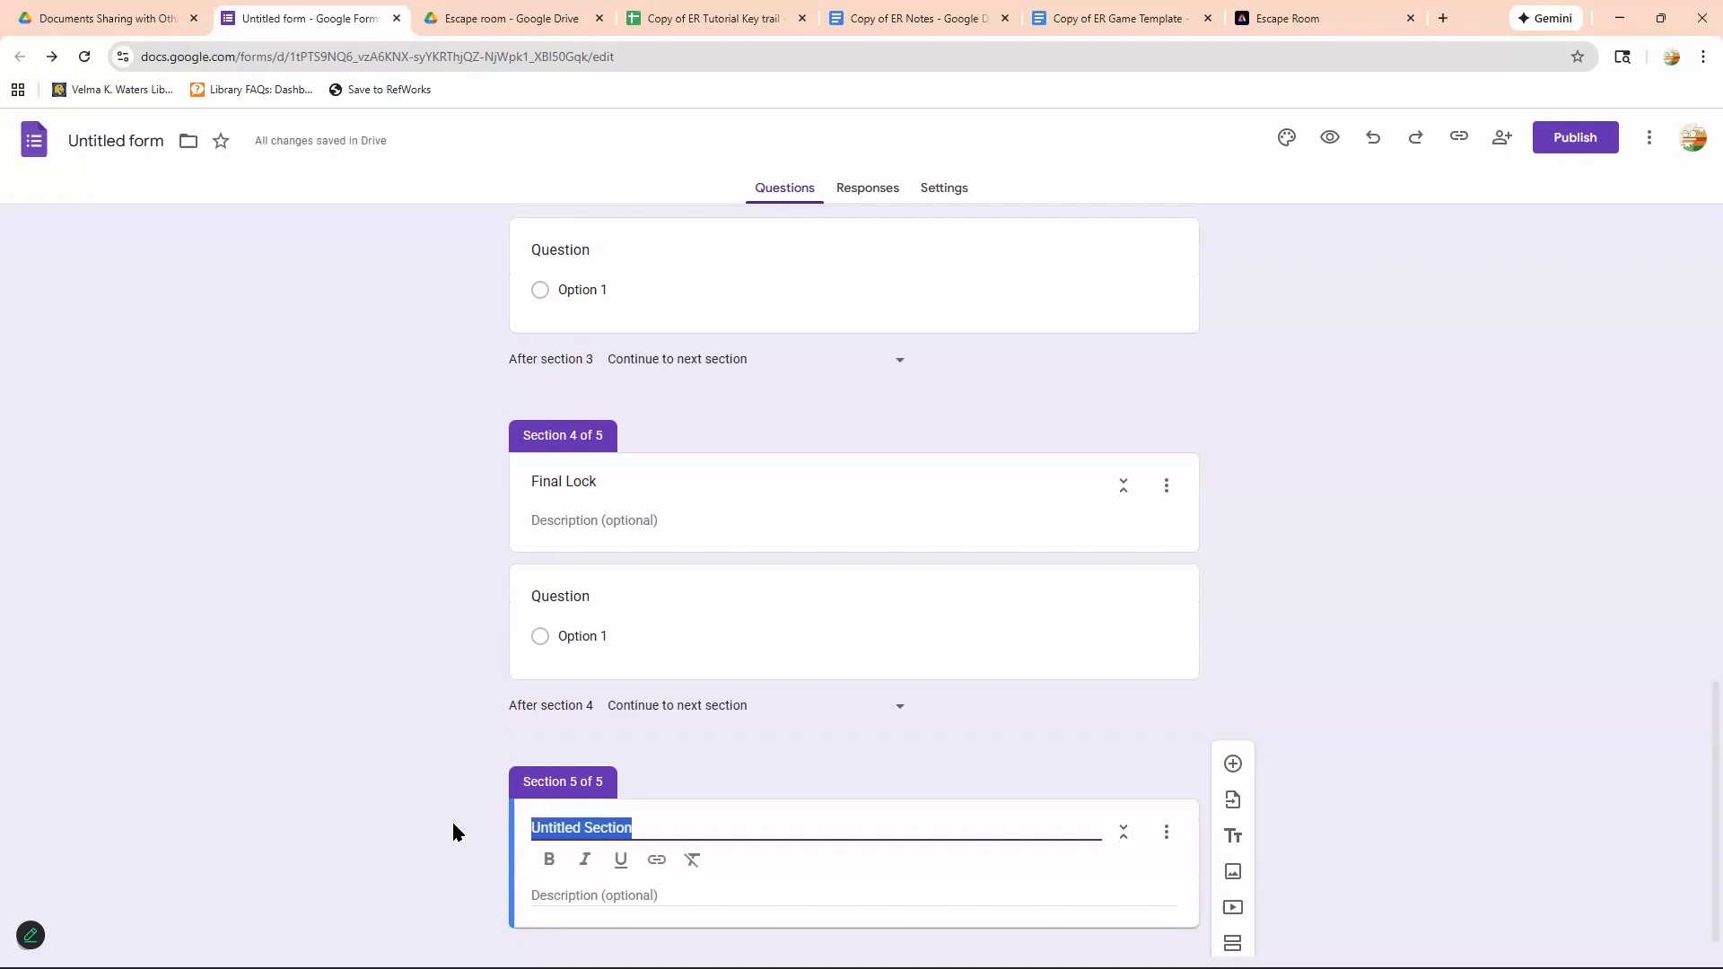
Title section 5 "Congrats! !" and insert the red-and-white construction cone from Google Images into it.
type("Cong")
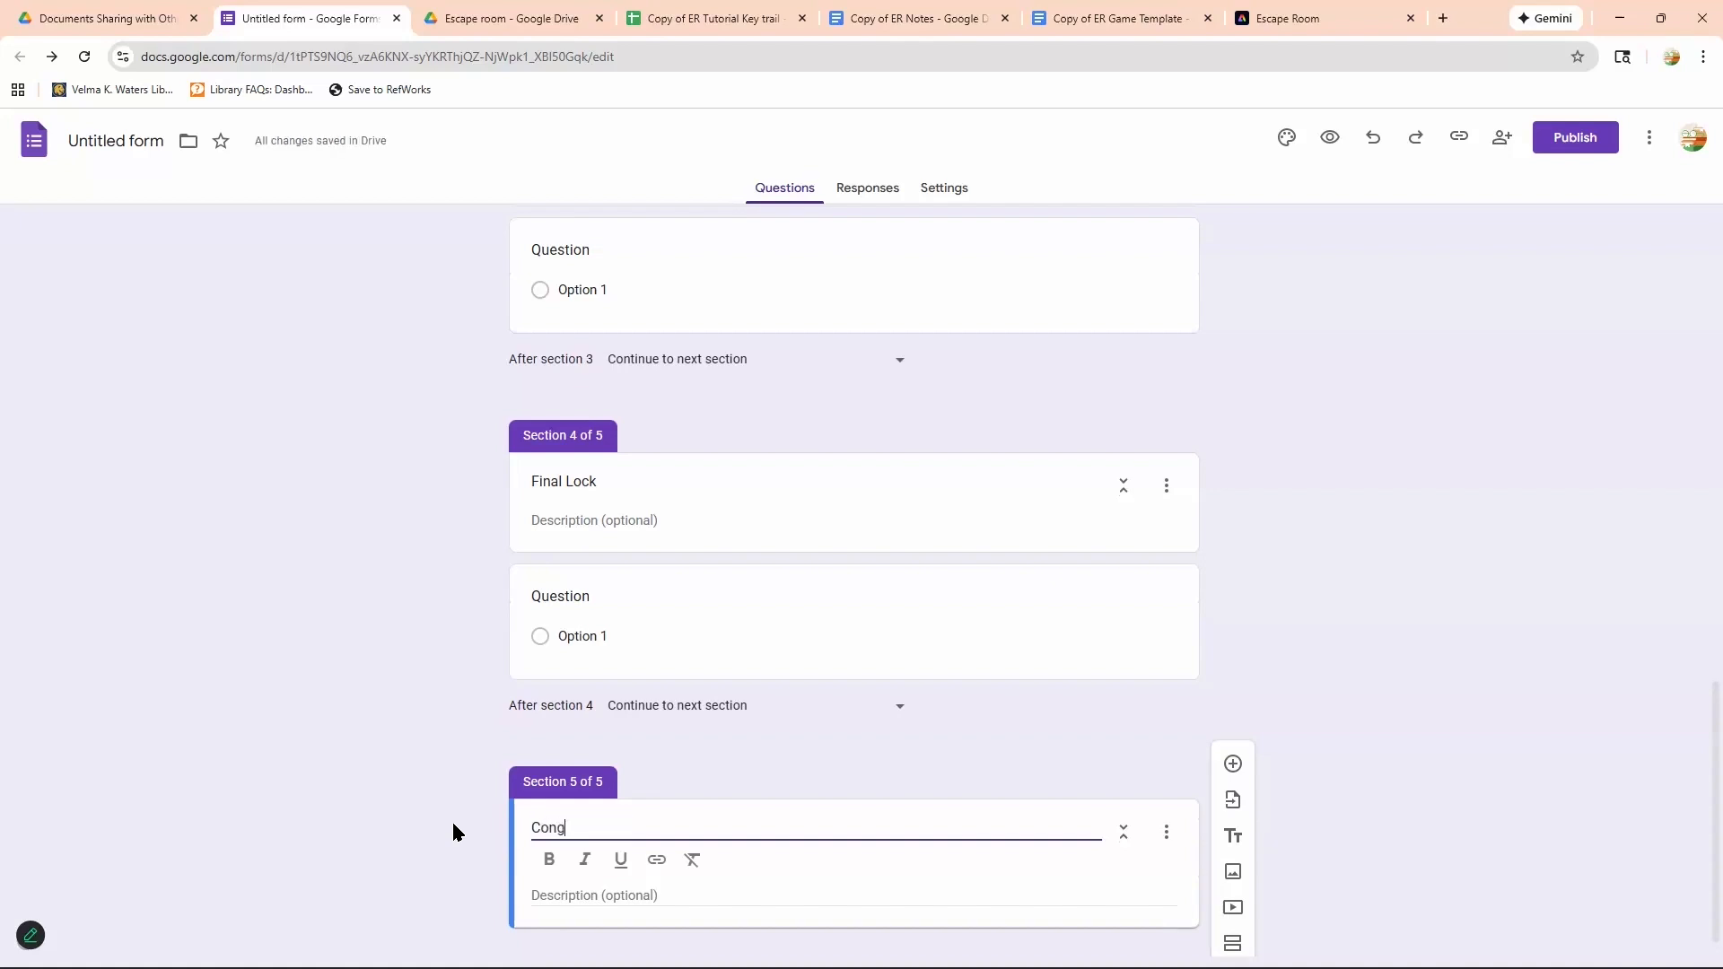
type("rats! !")
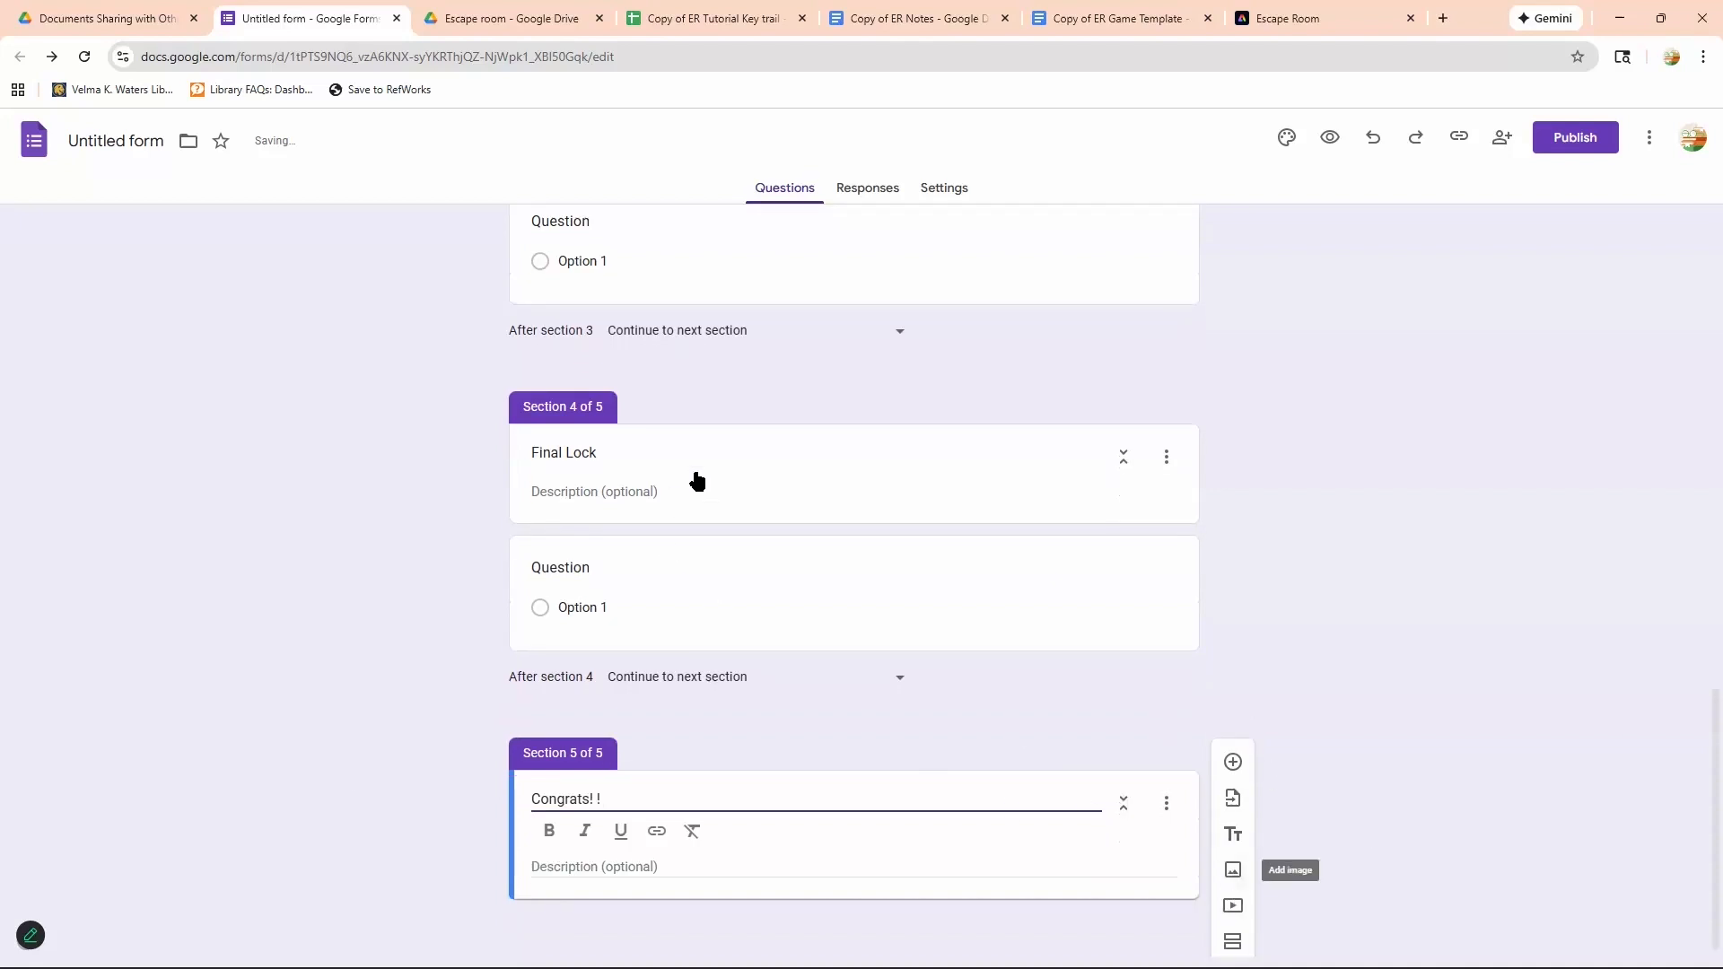
left_click(1233, 871)
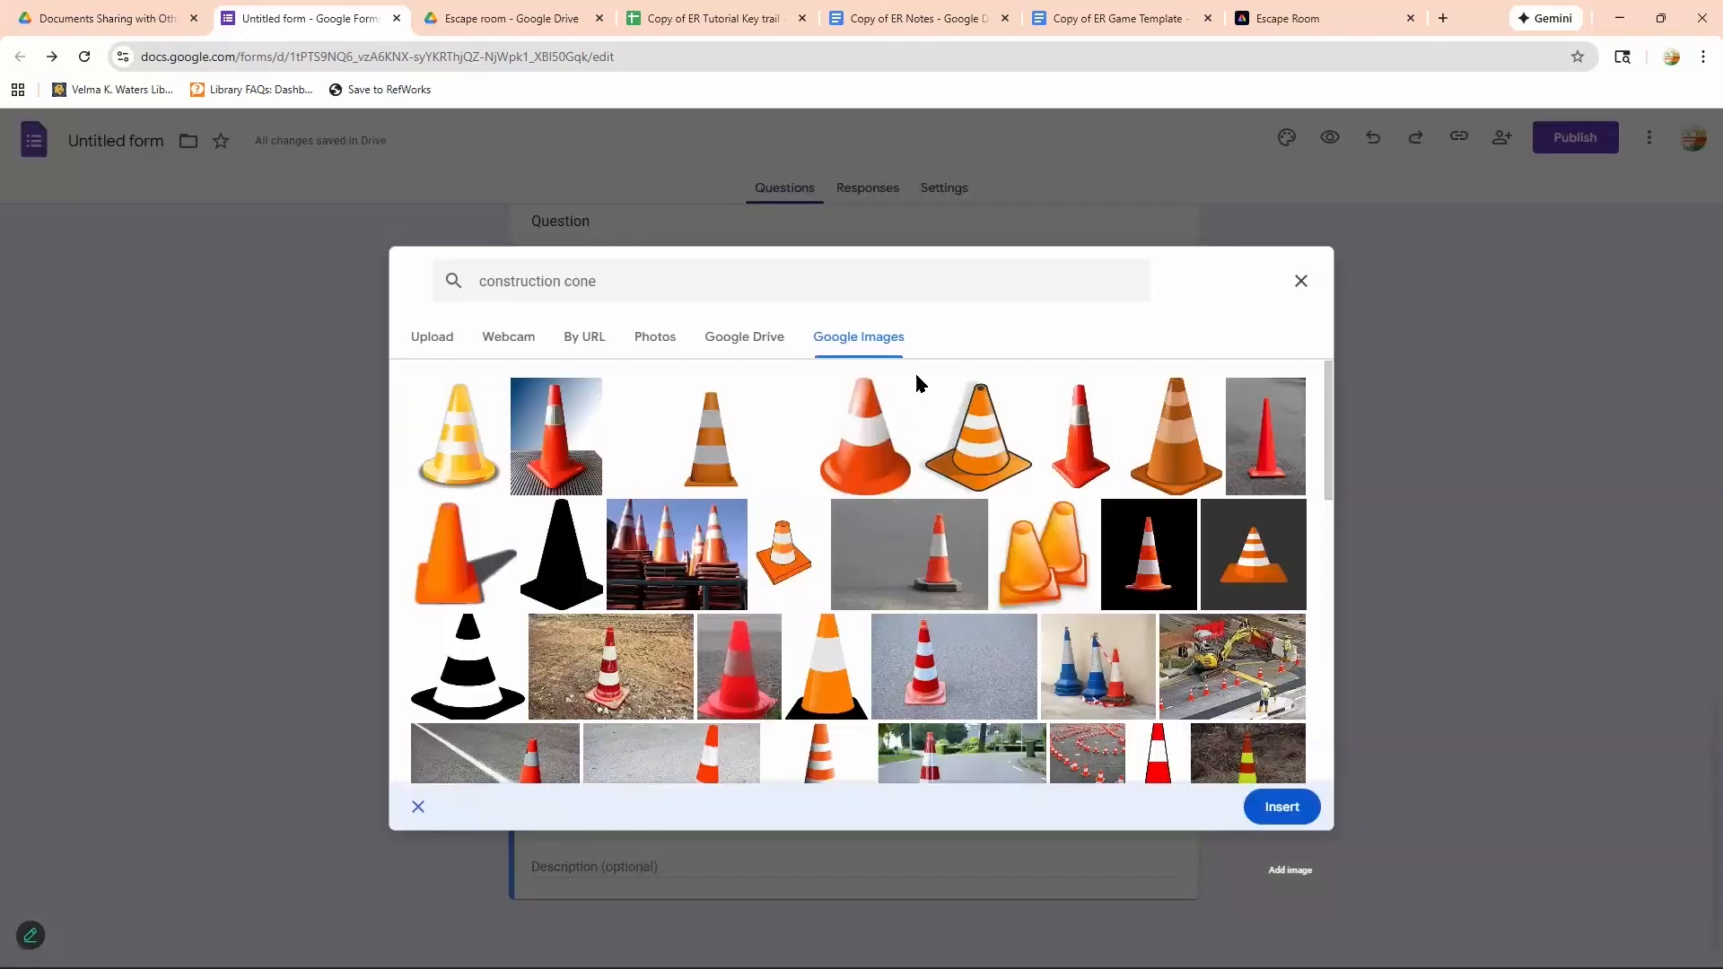
left_click(899, 449)
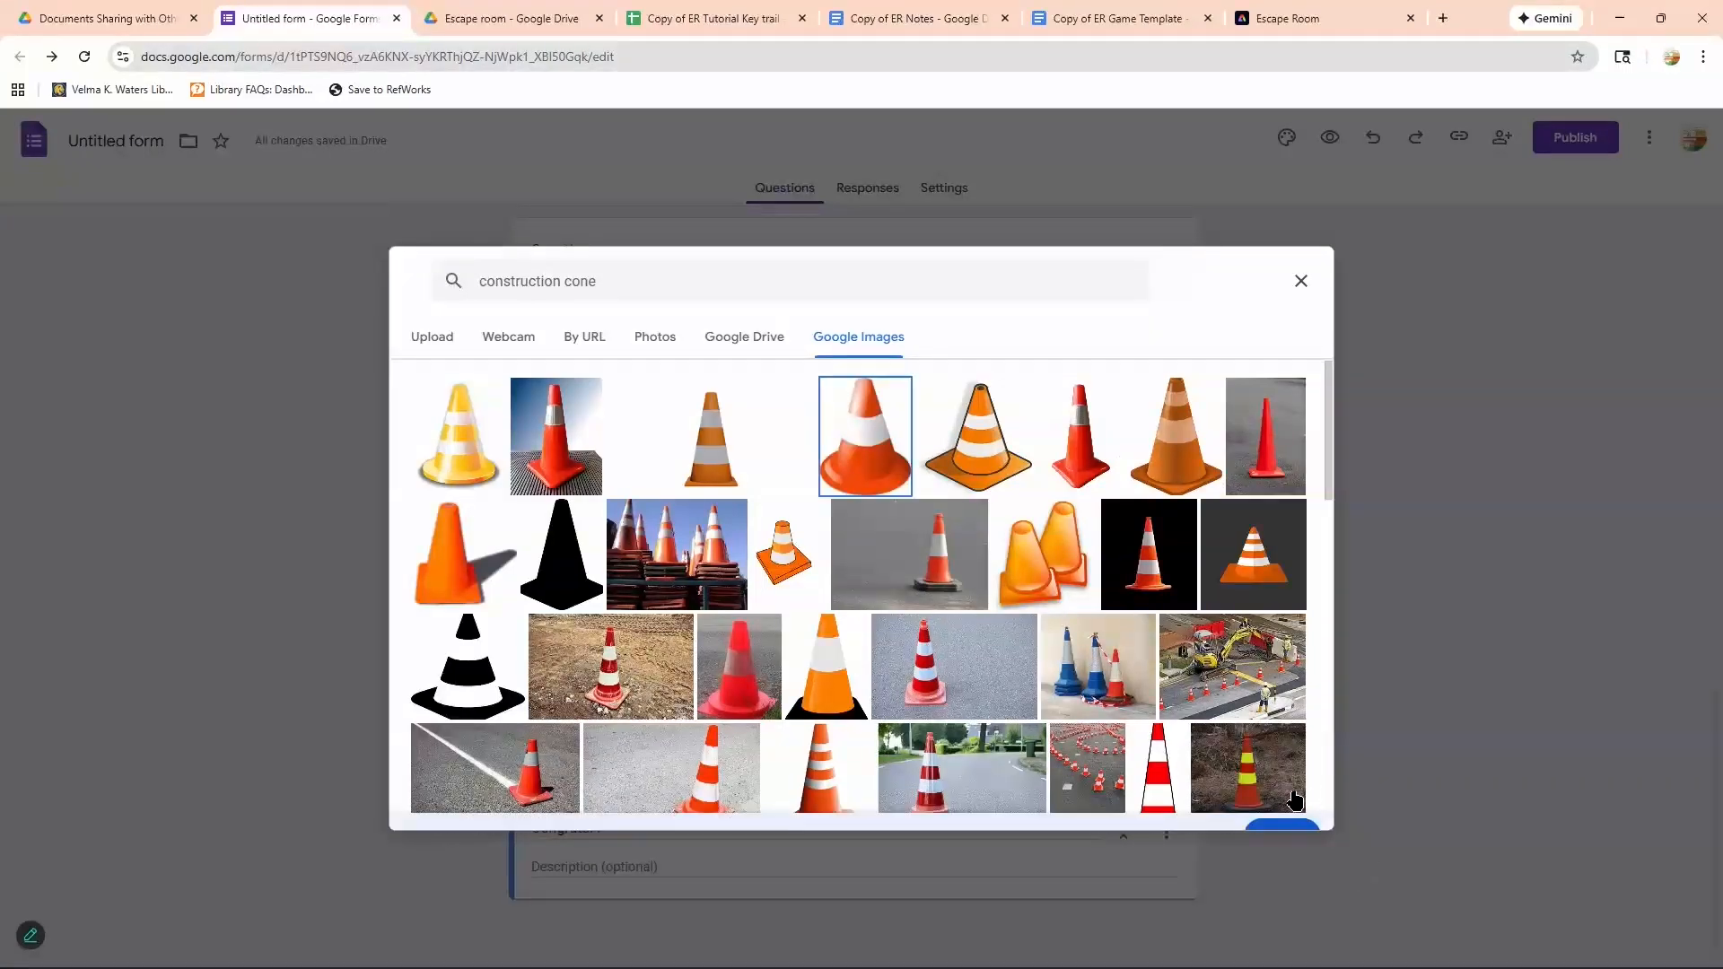
left_click(1282, 806)
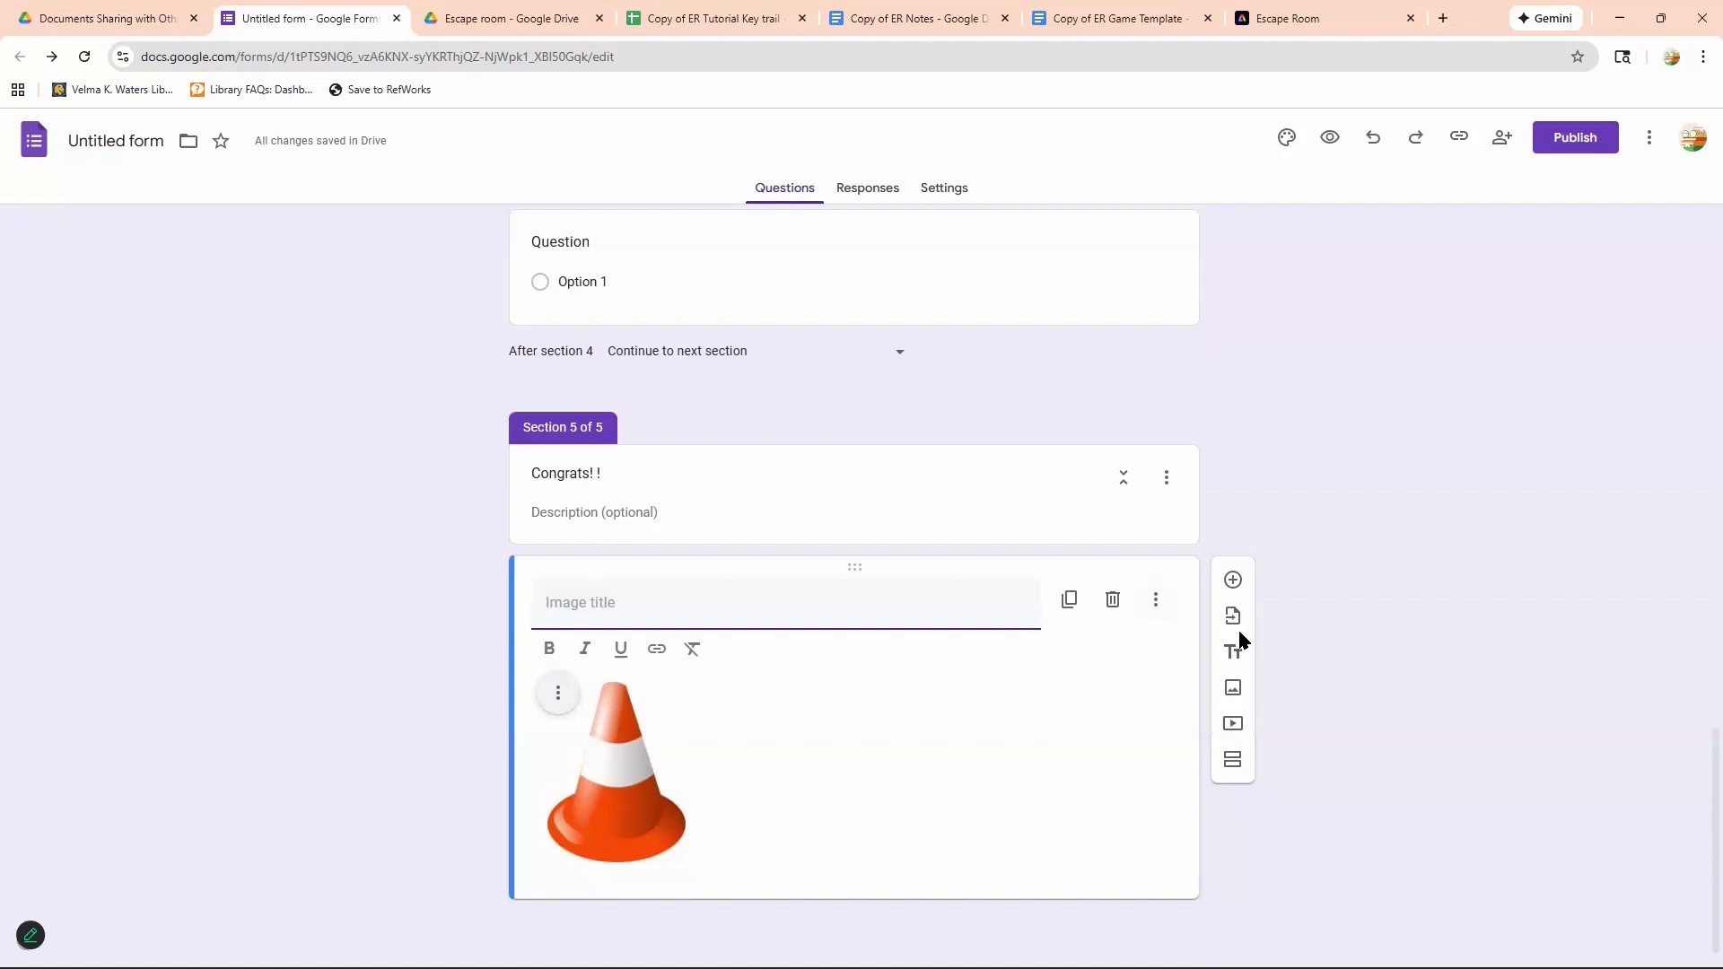
Add a blank multiple-choice question below the cone image in the Congrats section and make it required.
left_click(1240, 578)
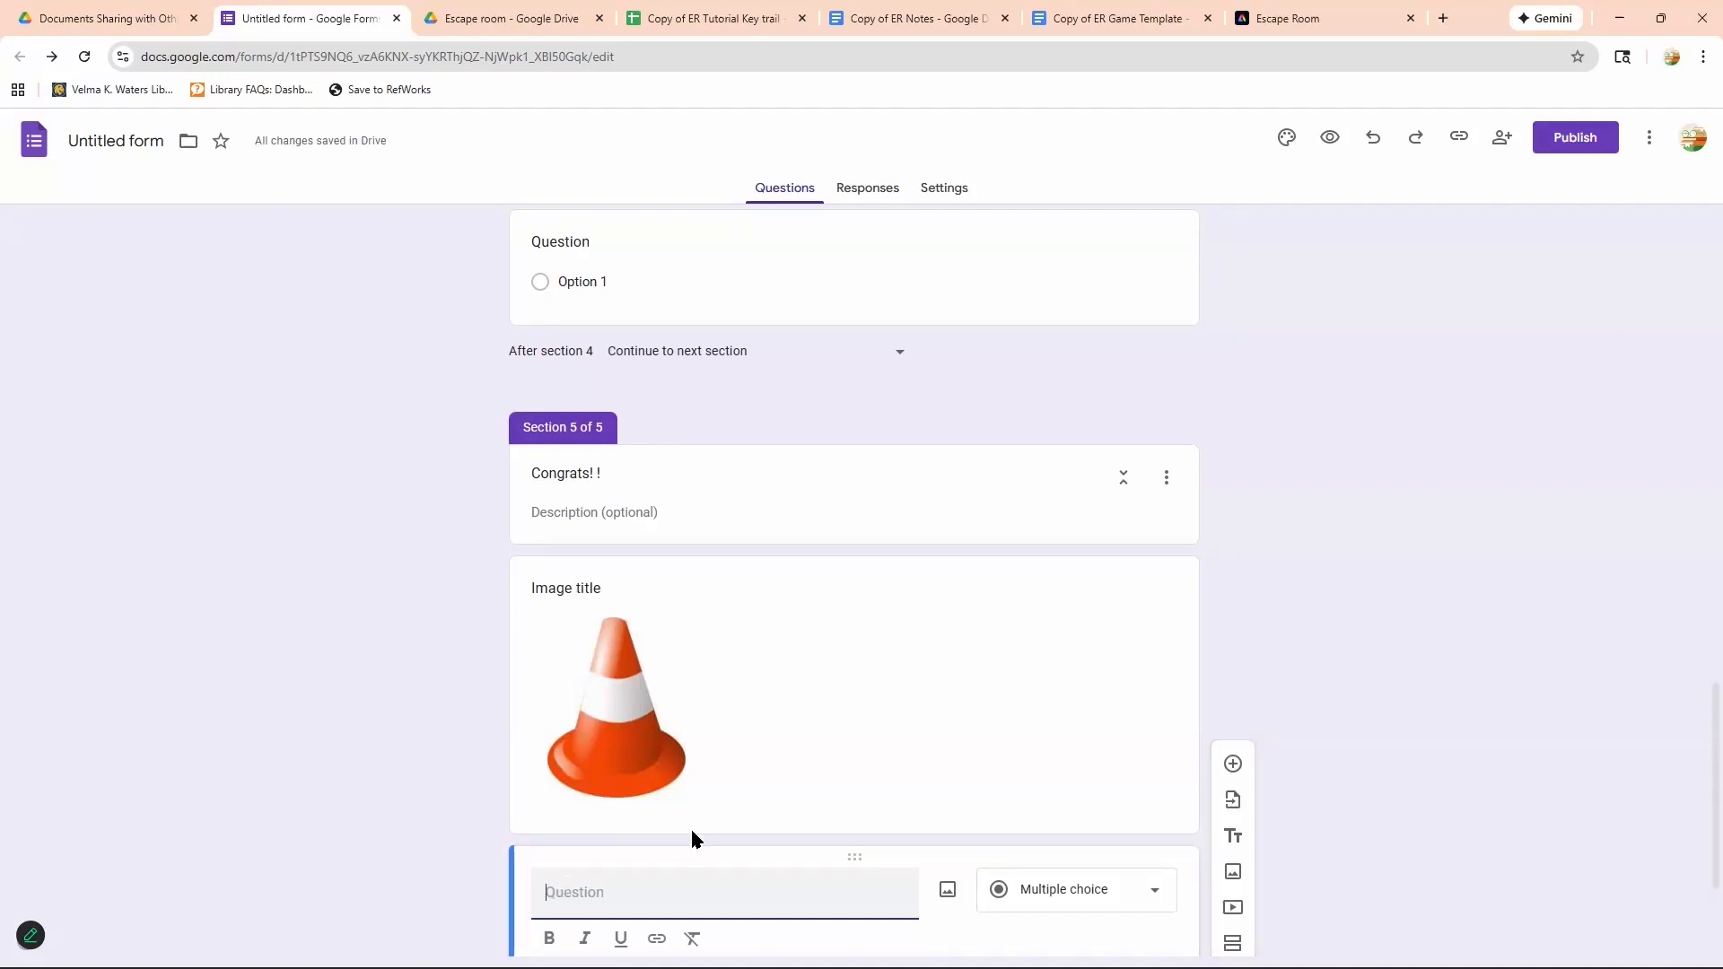
scroll(691, 826, "down", 3)
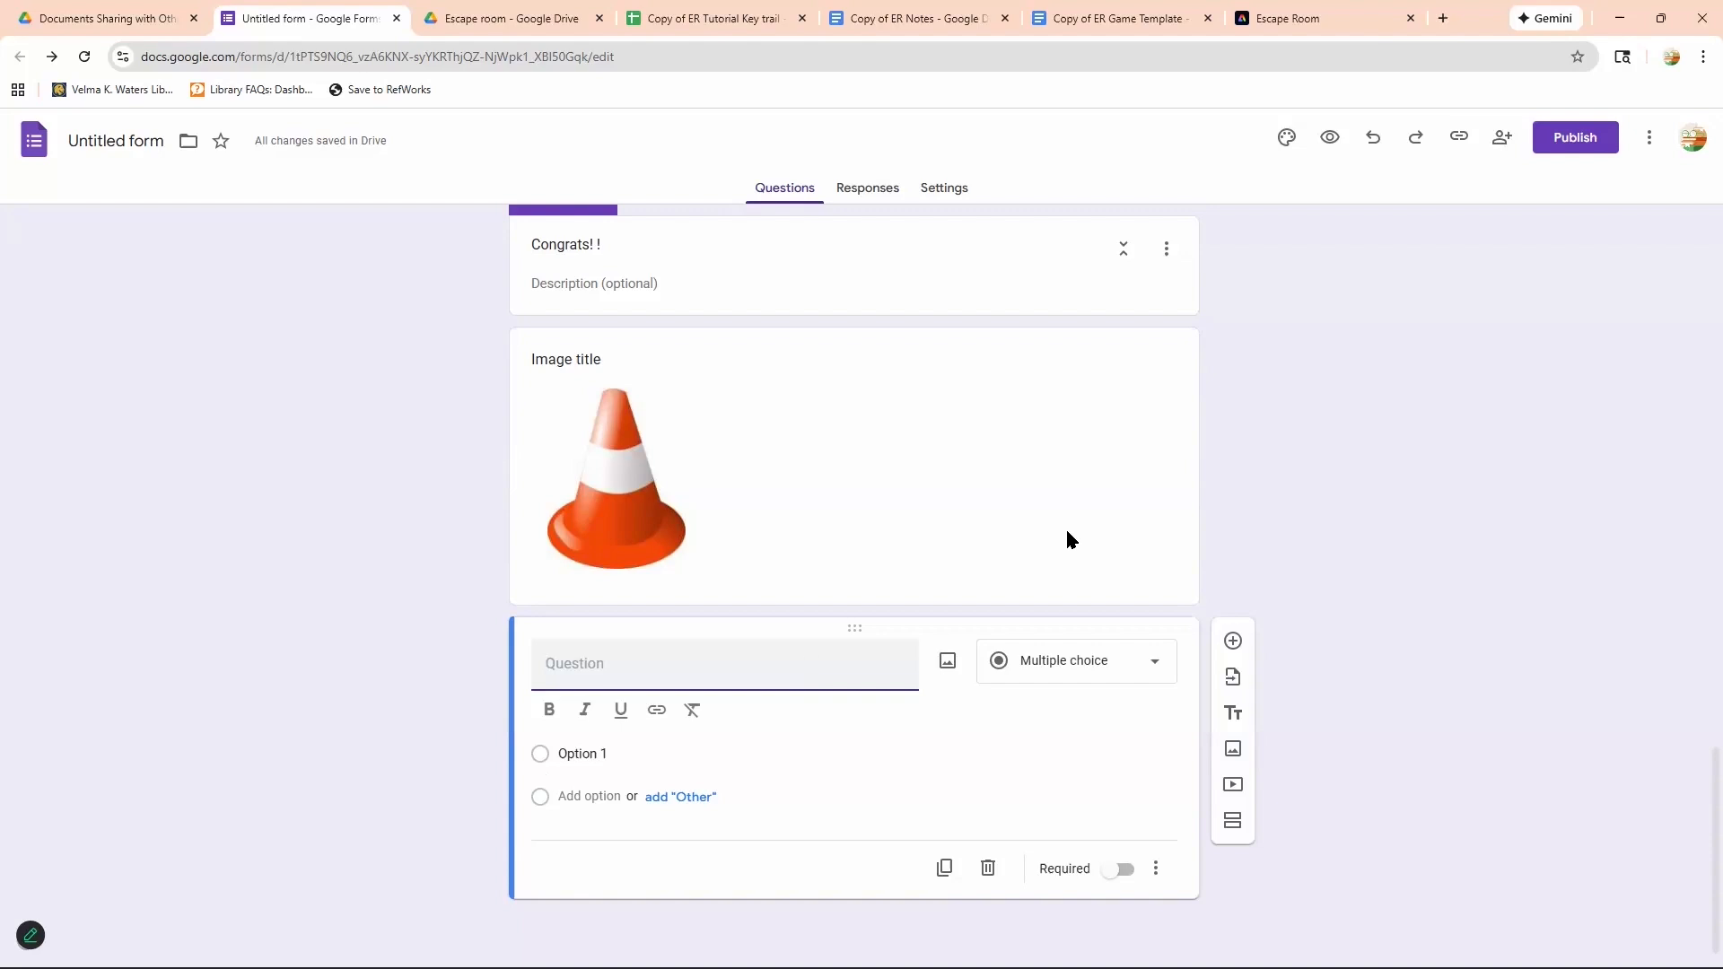
left_click(1127, 877)
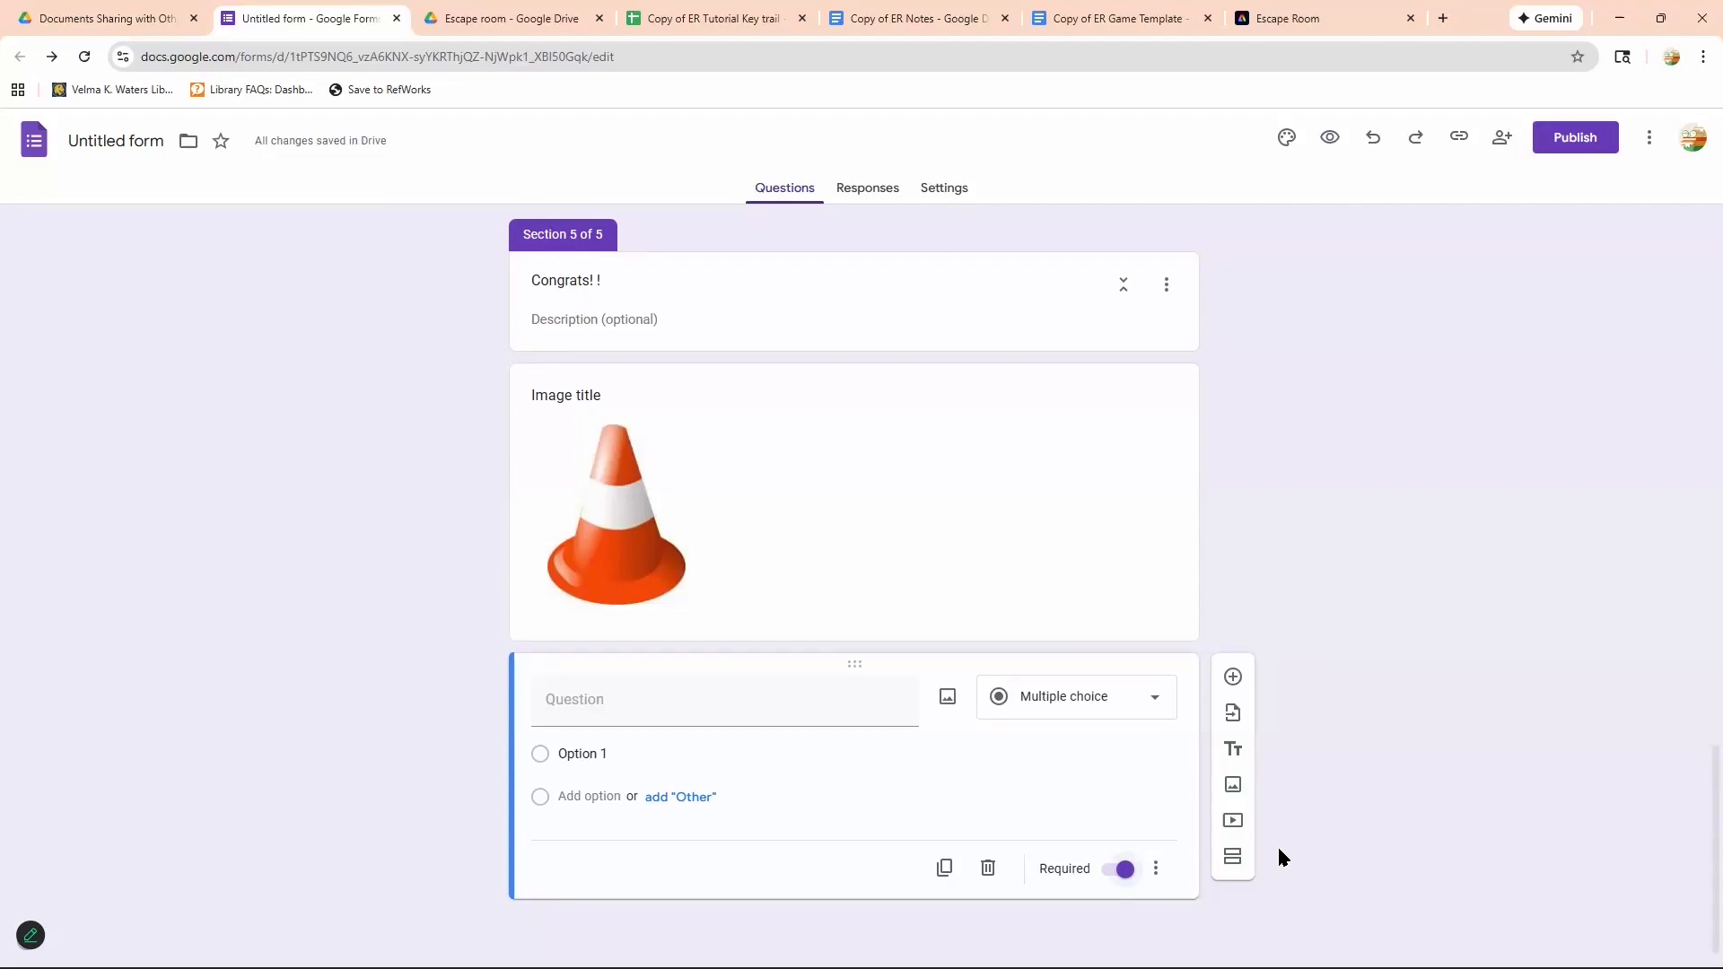
left_click(715, 709)
Center-align the cone image below the scenario in section 1 and enlarge it slightly.
scroll(871, 766, "up", 20)
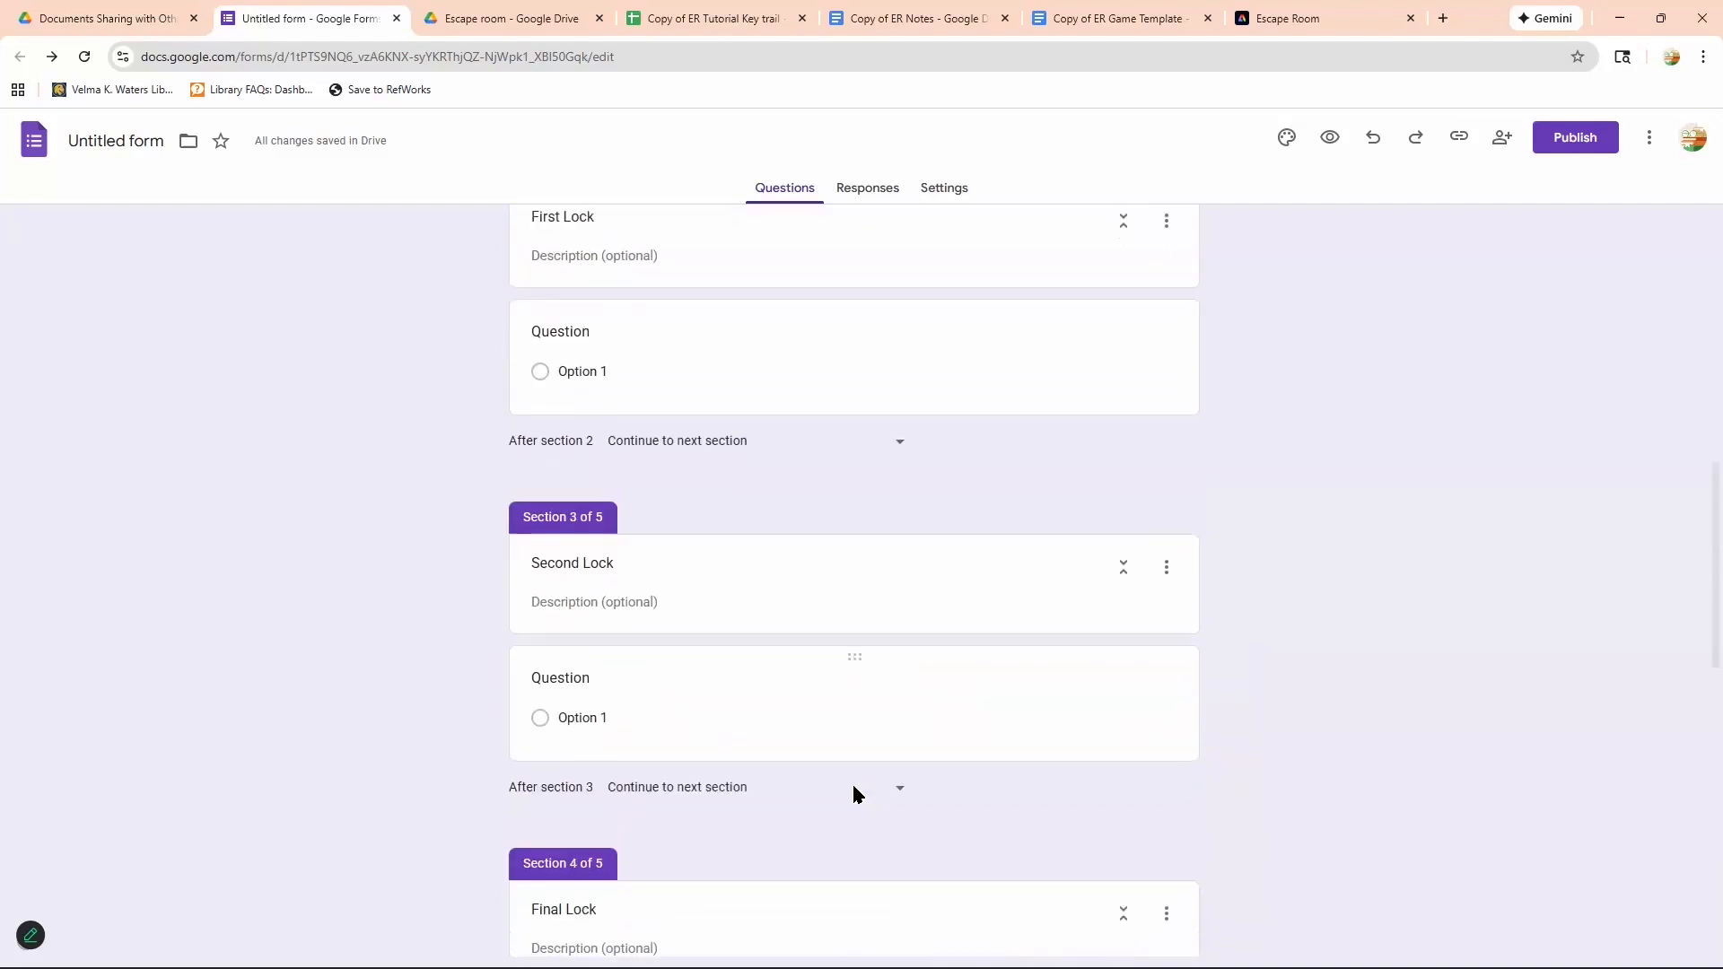
scroll(781, 558, "up", 1)
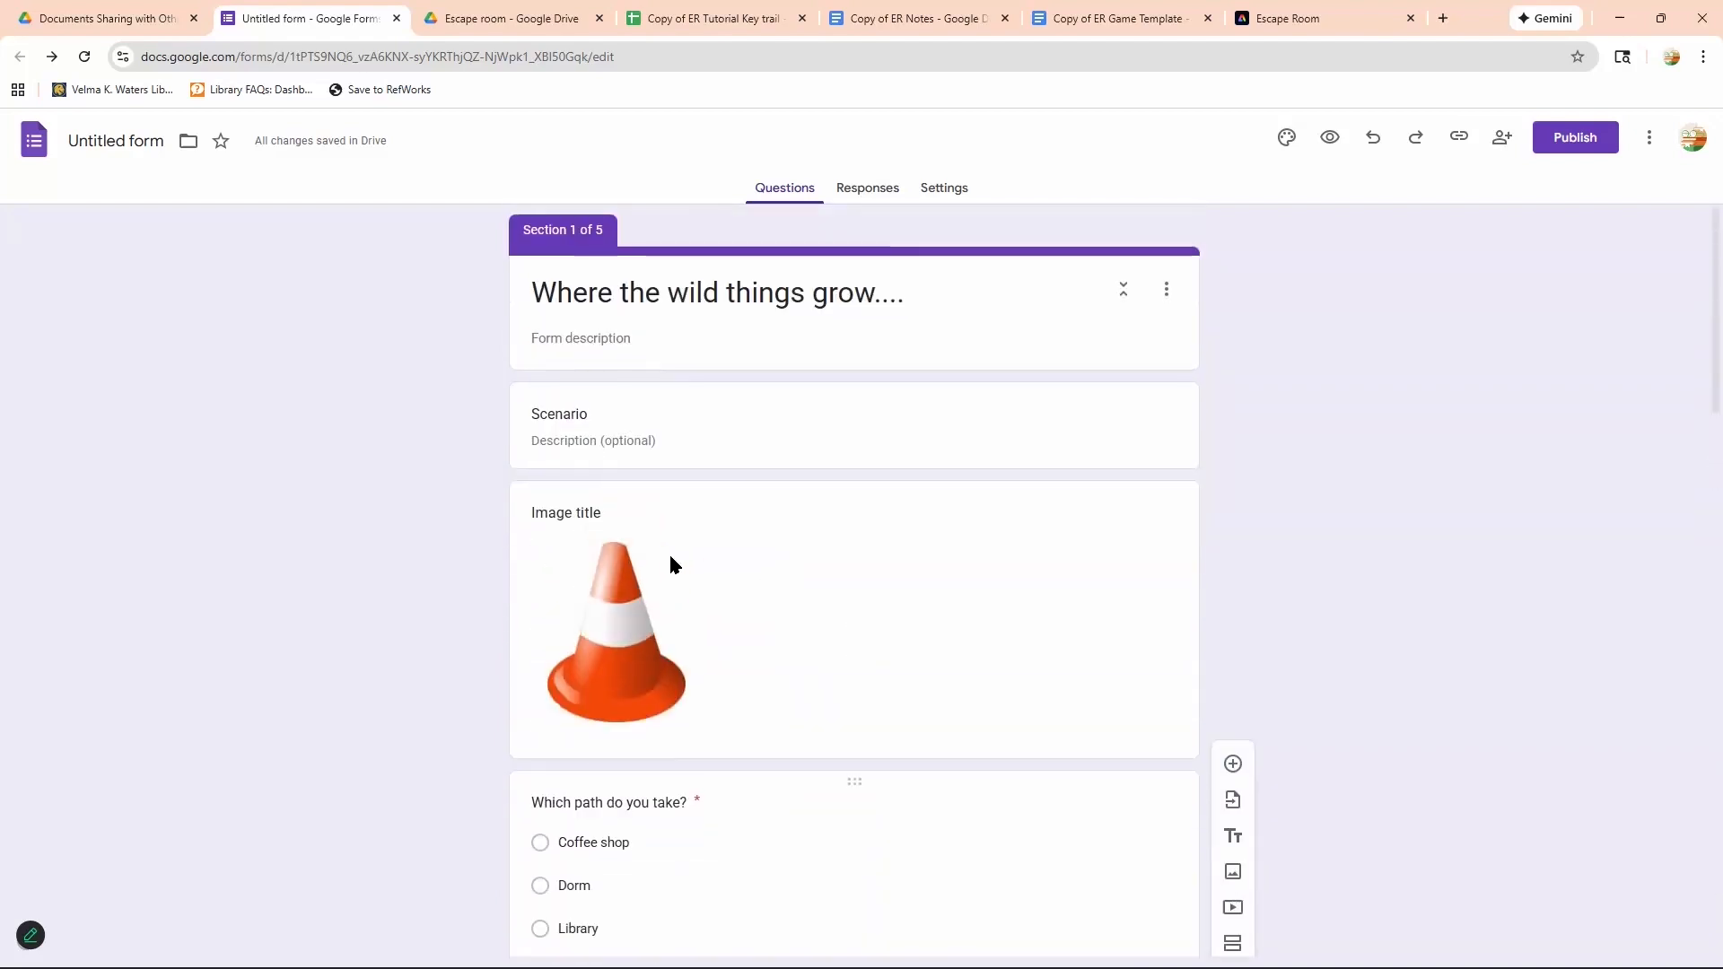
left_click(804, 603)
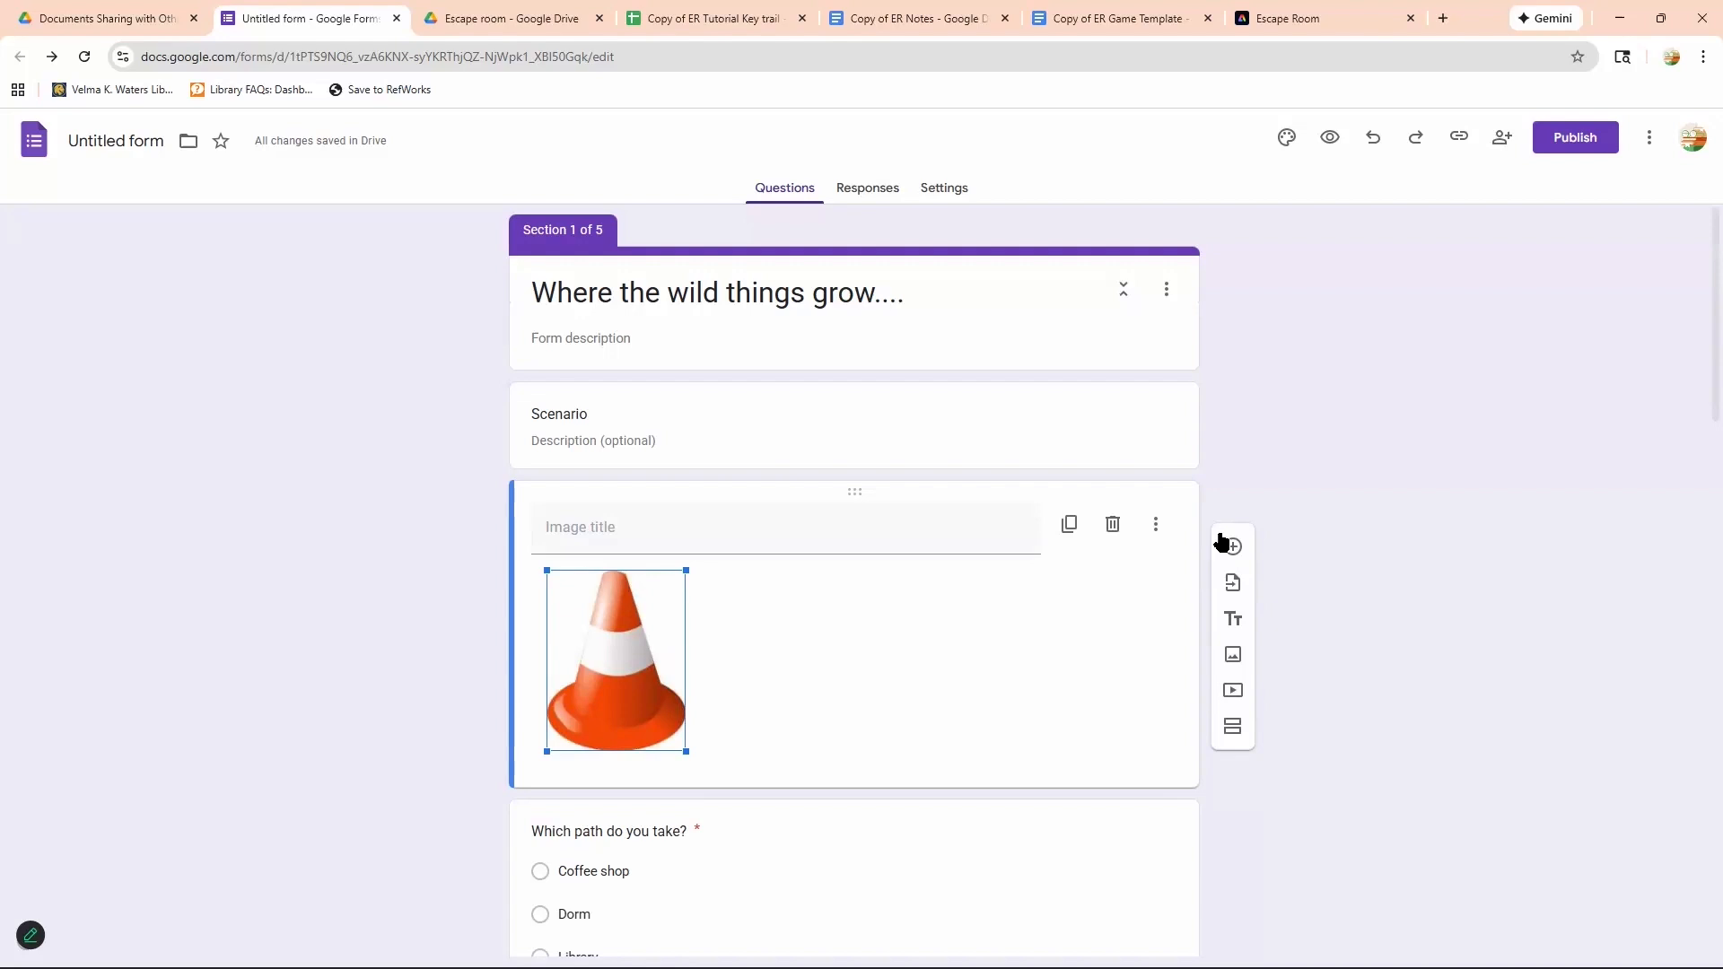
left_click(1156, 527)
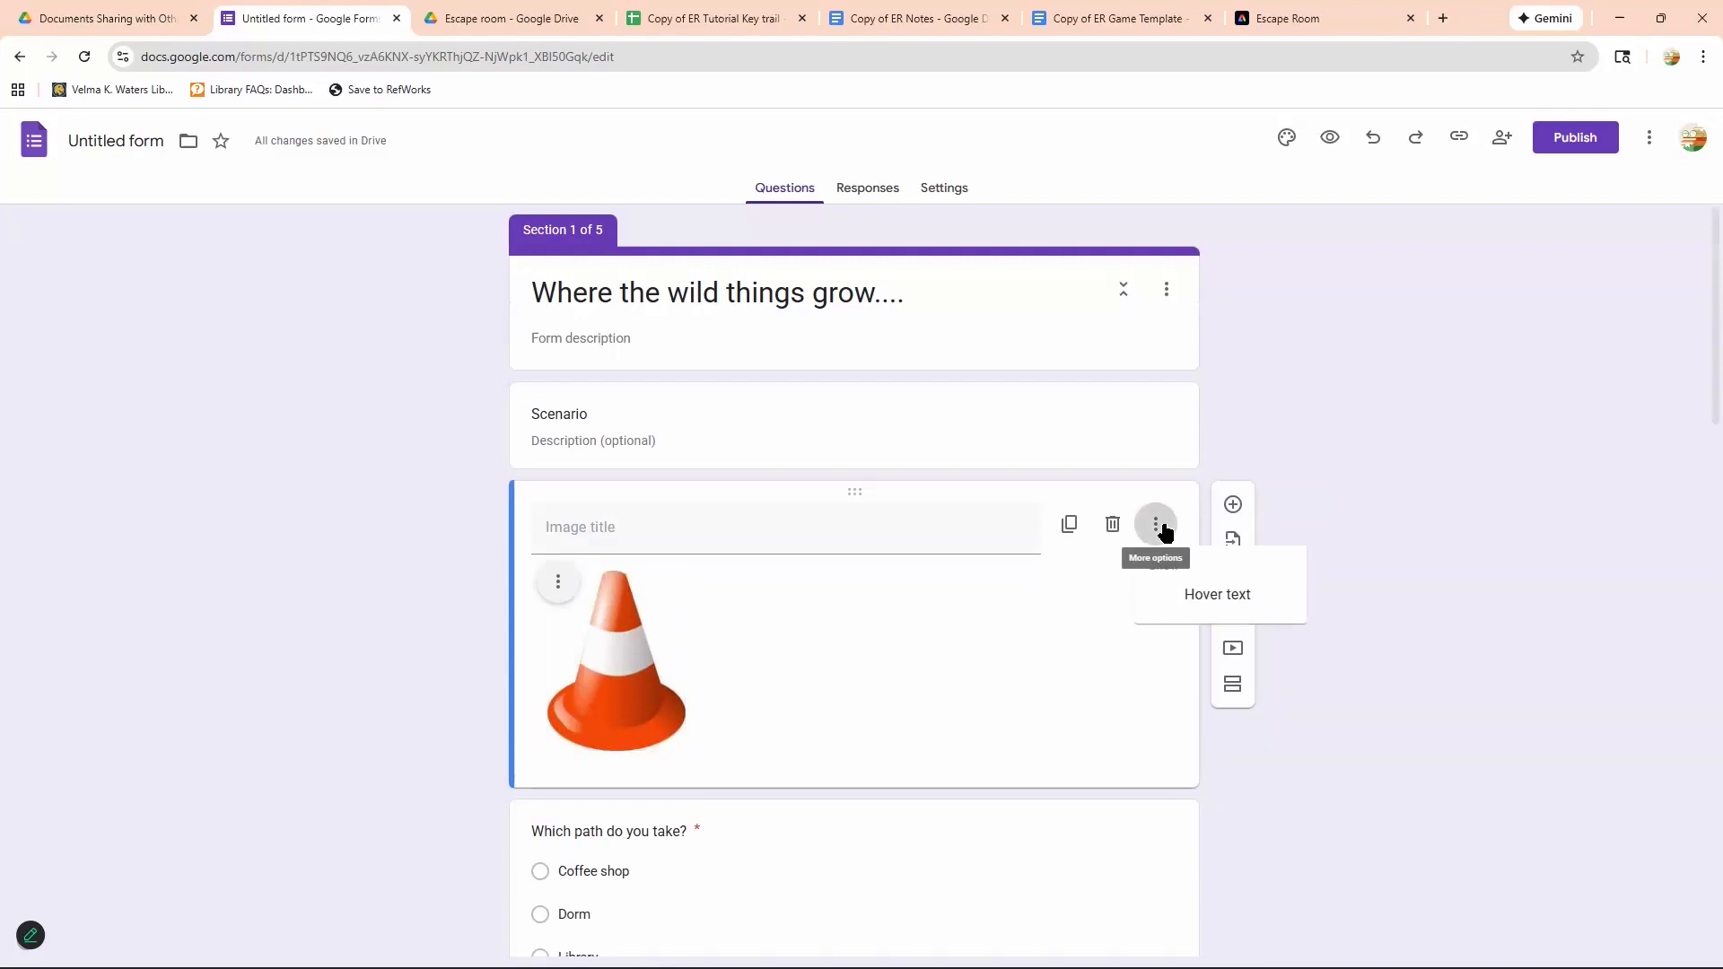
left_click(548, 587)
left_click(555, 585)
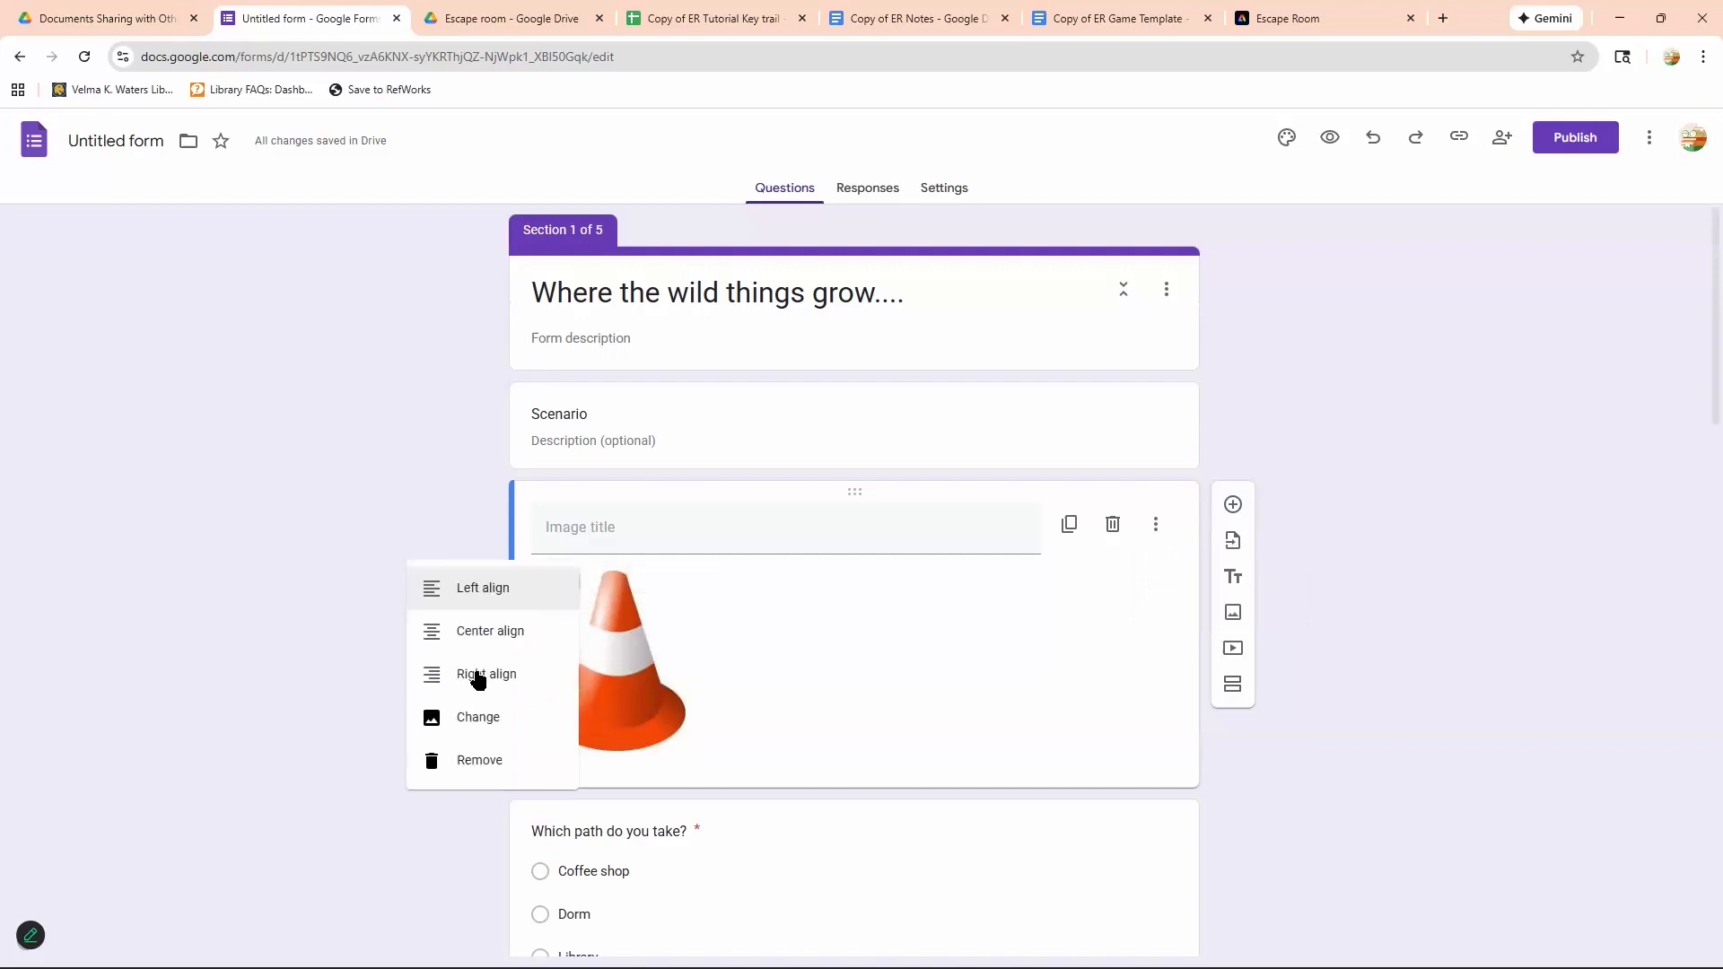
left_click(492, 674)
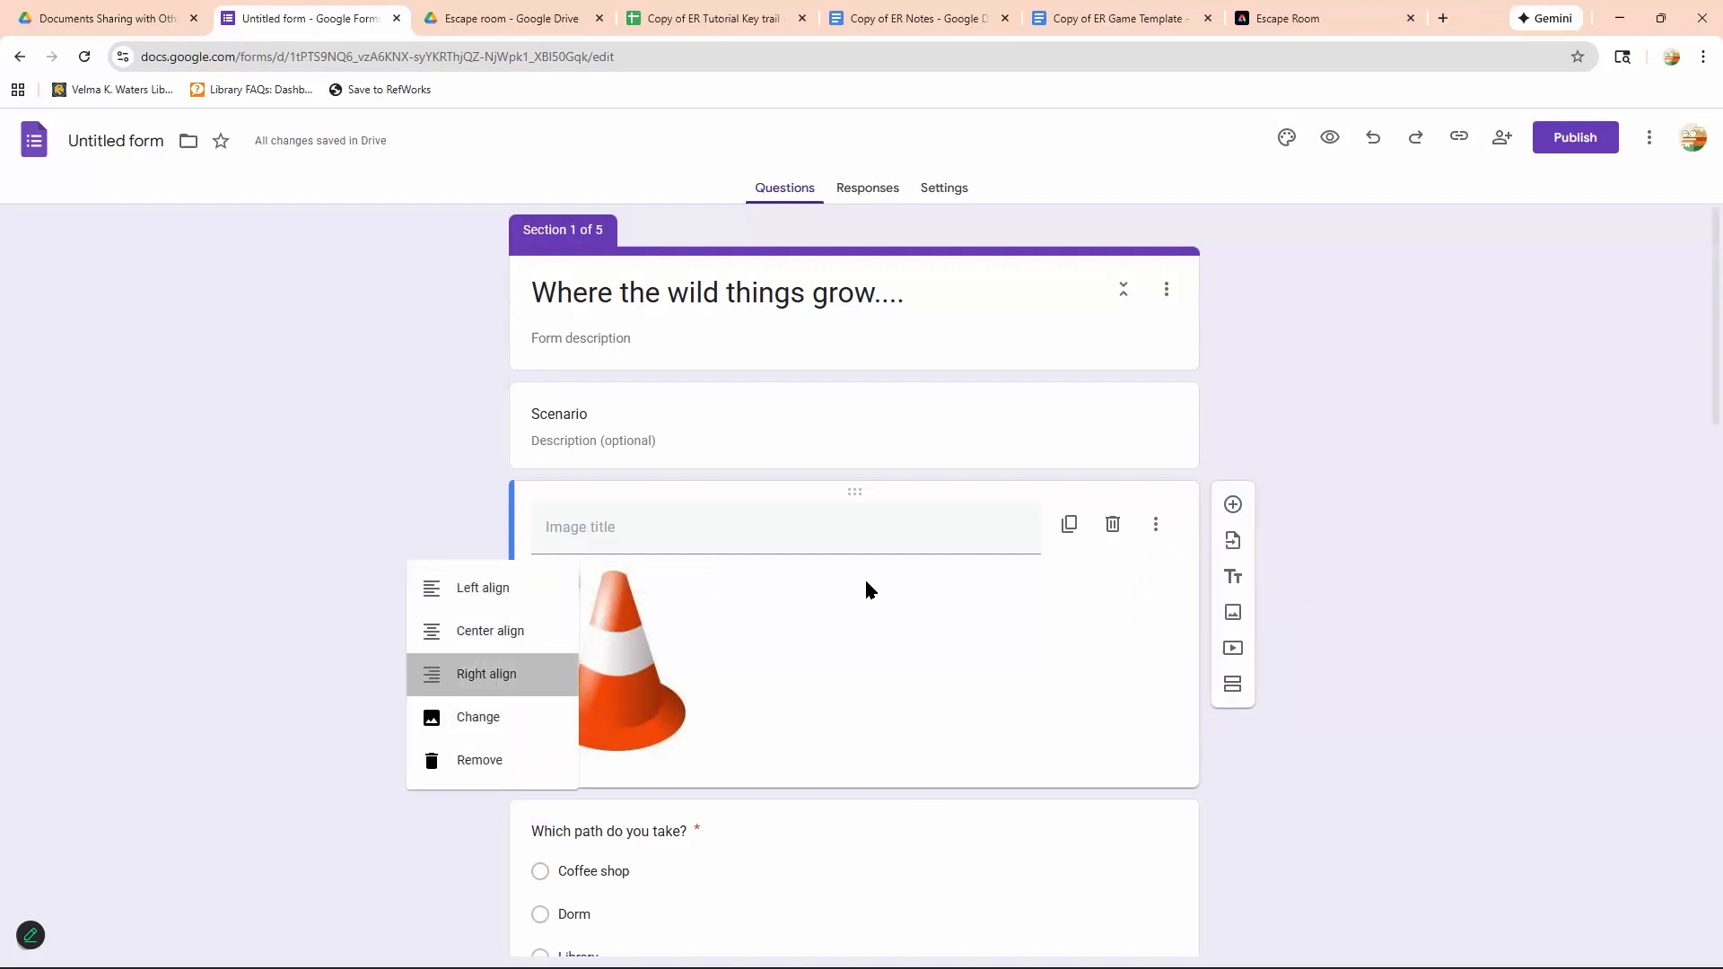
left_click(1045, 582)
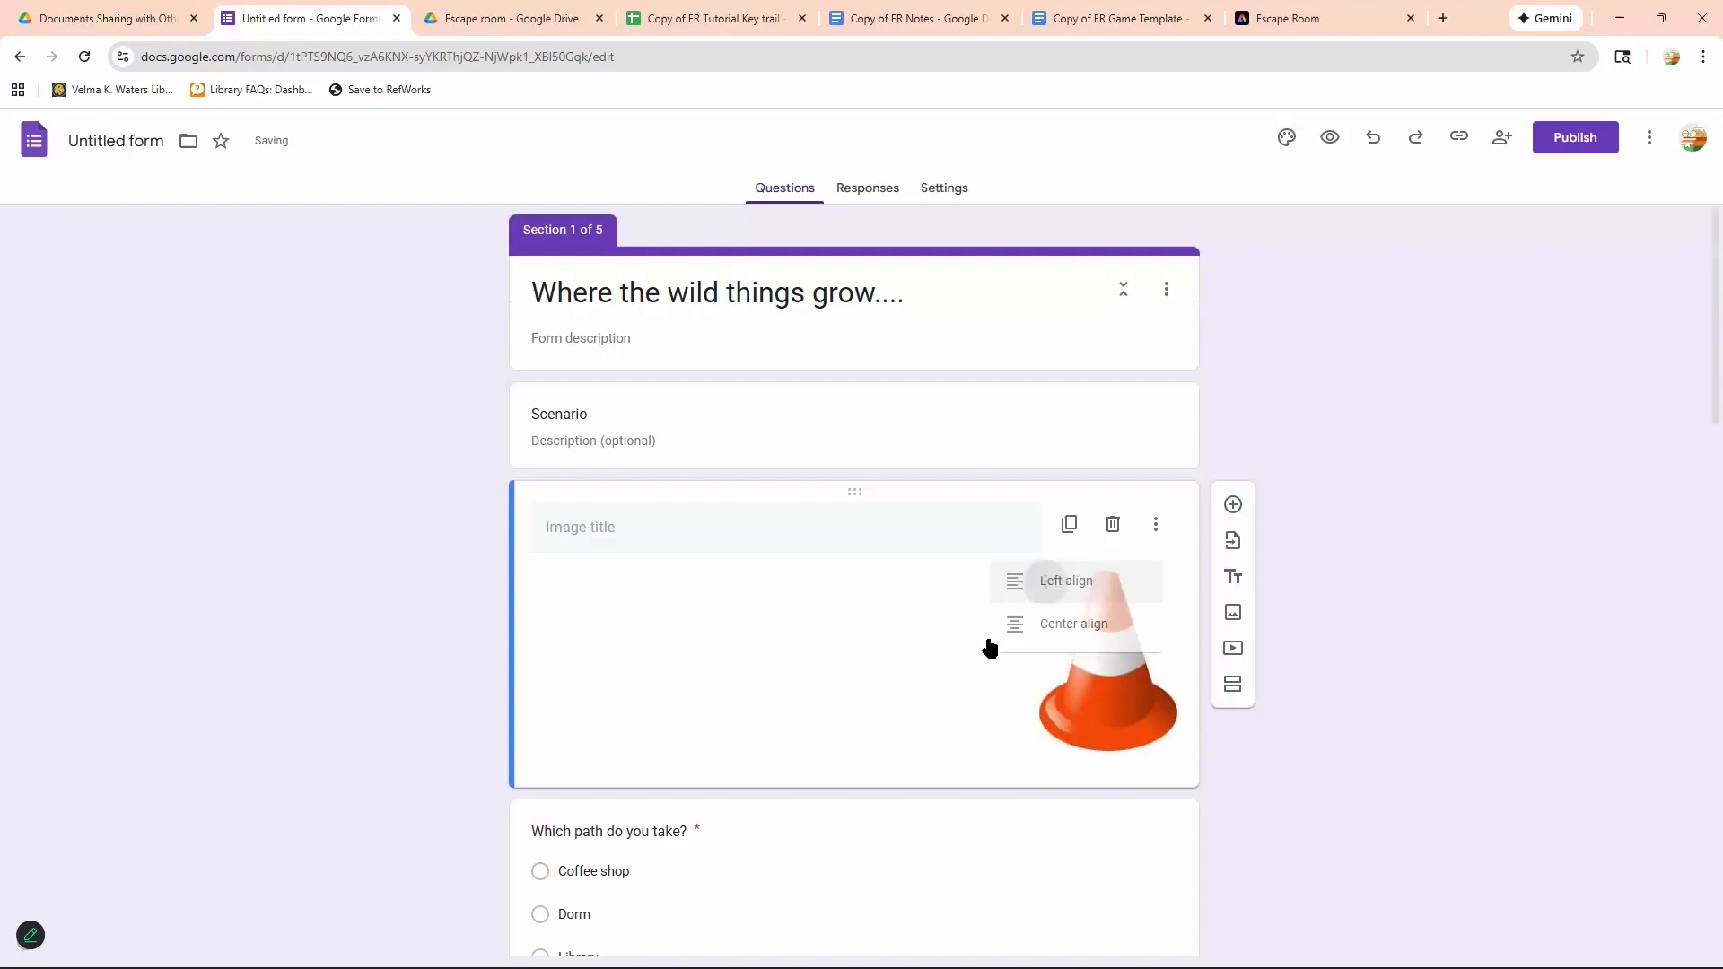
left_click(989, 643)
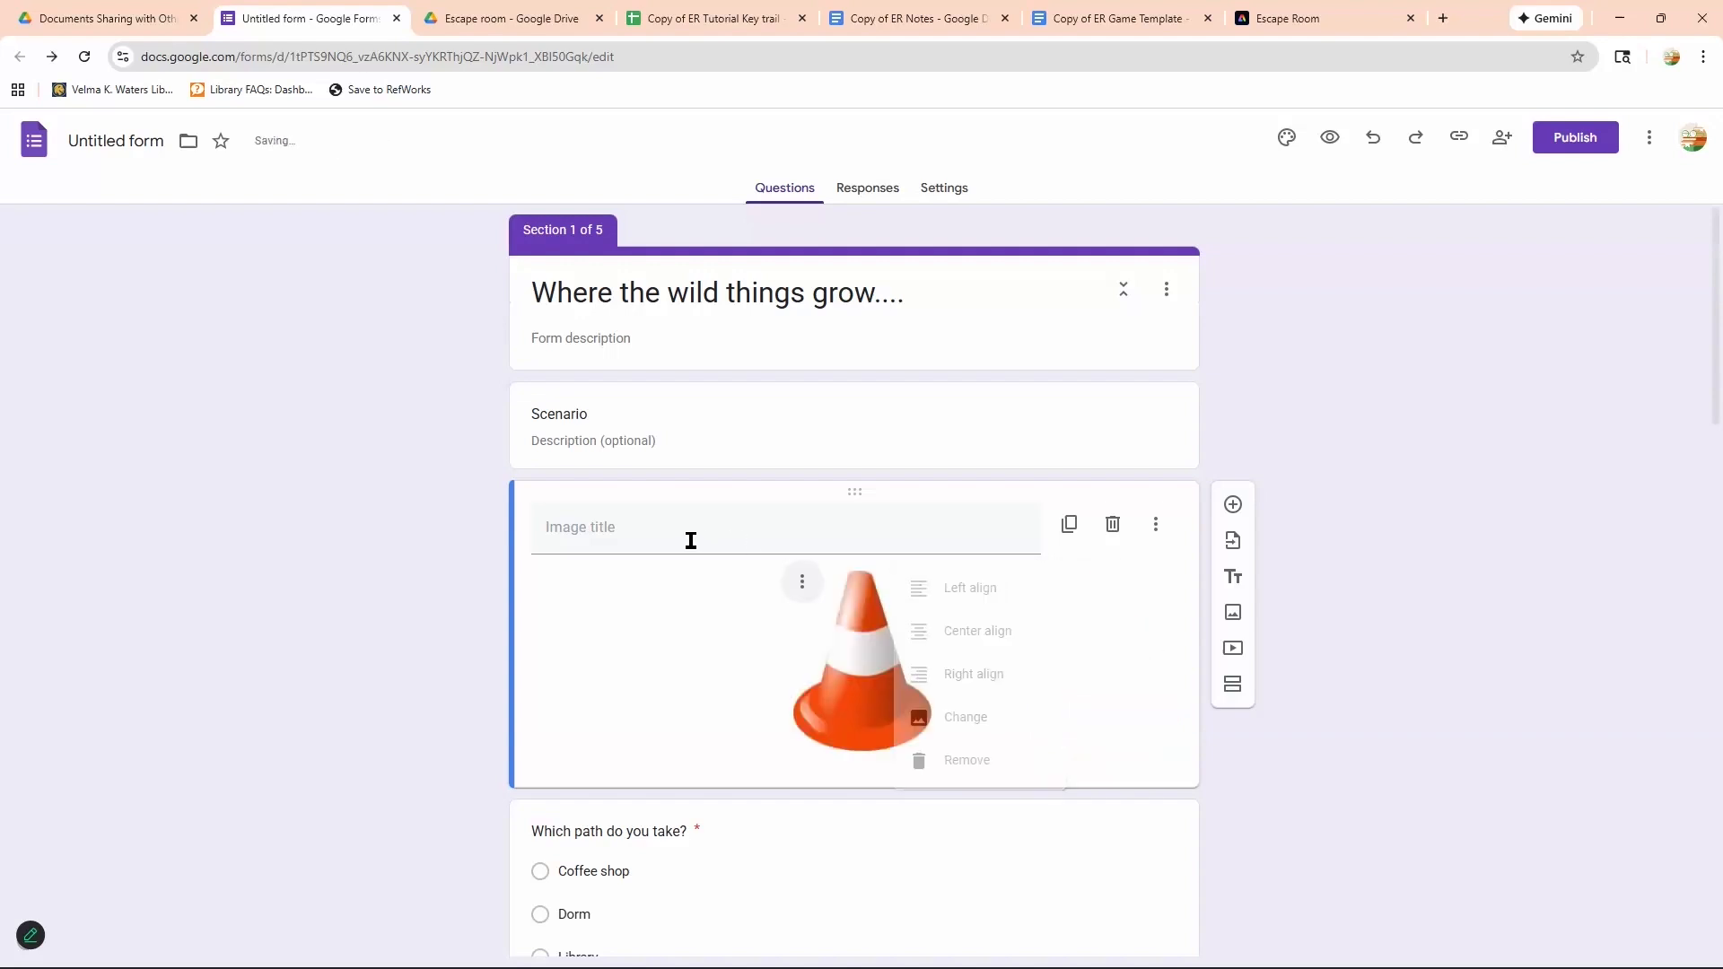
left_click(707, 542)
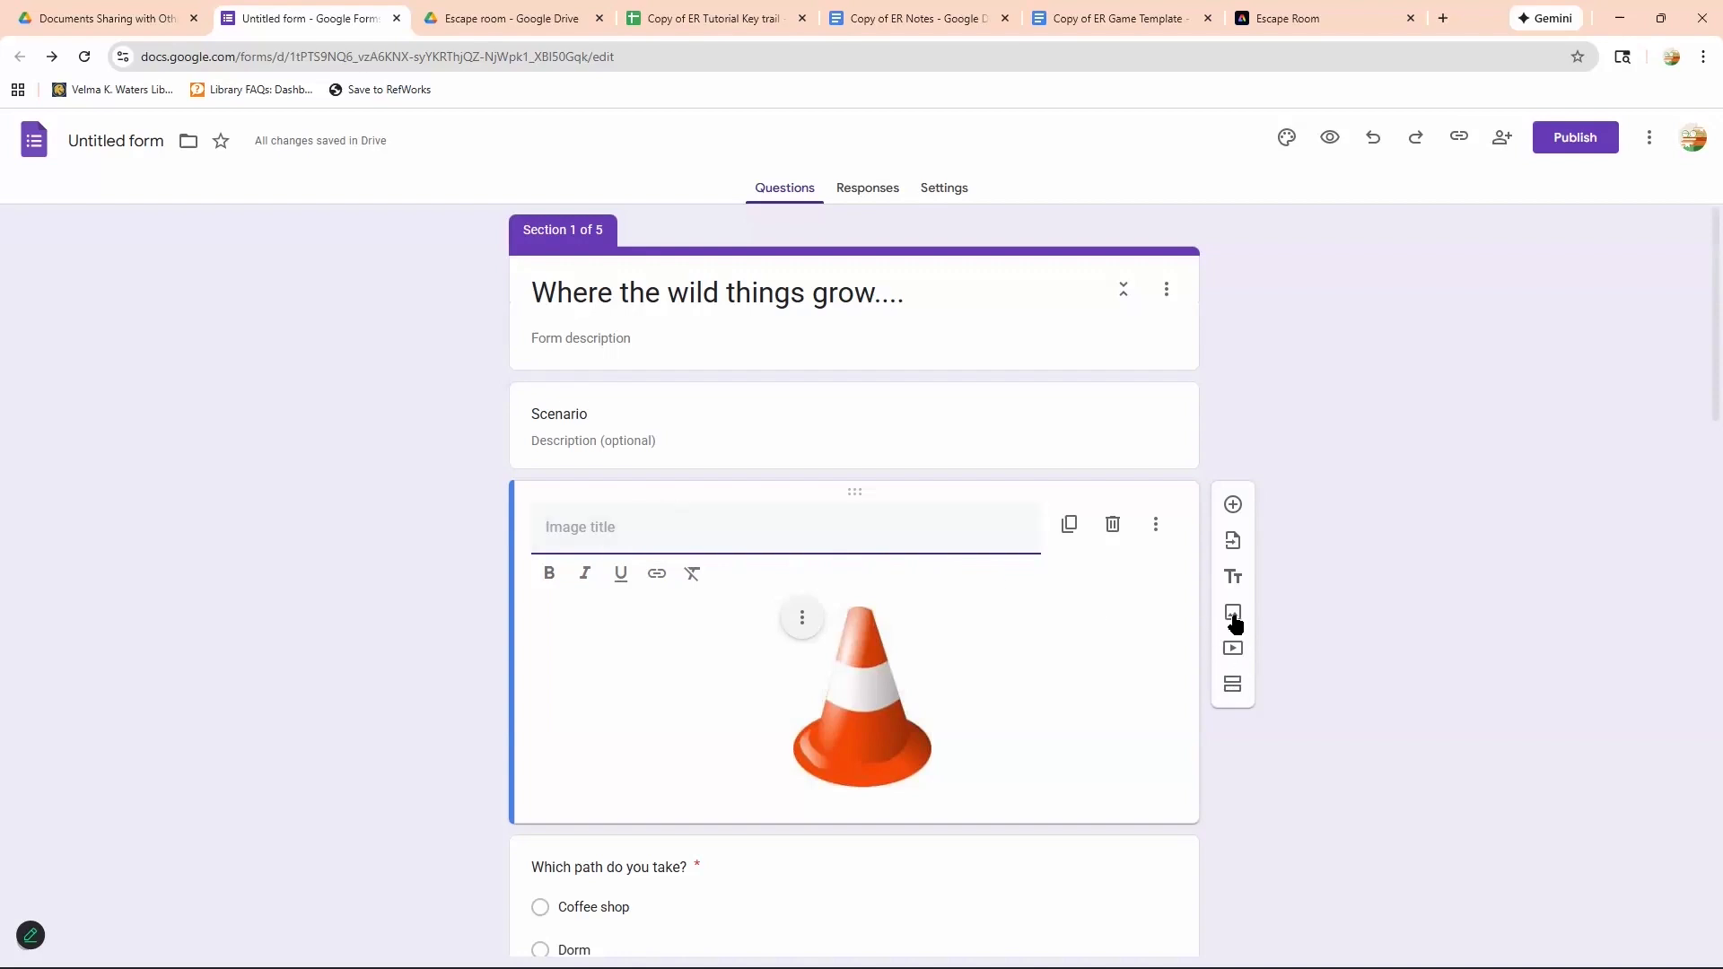
left_click(843, 662)
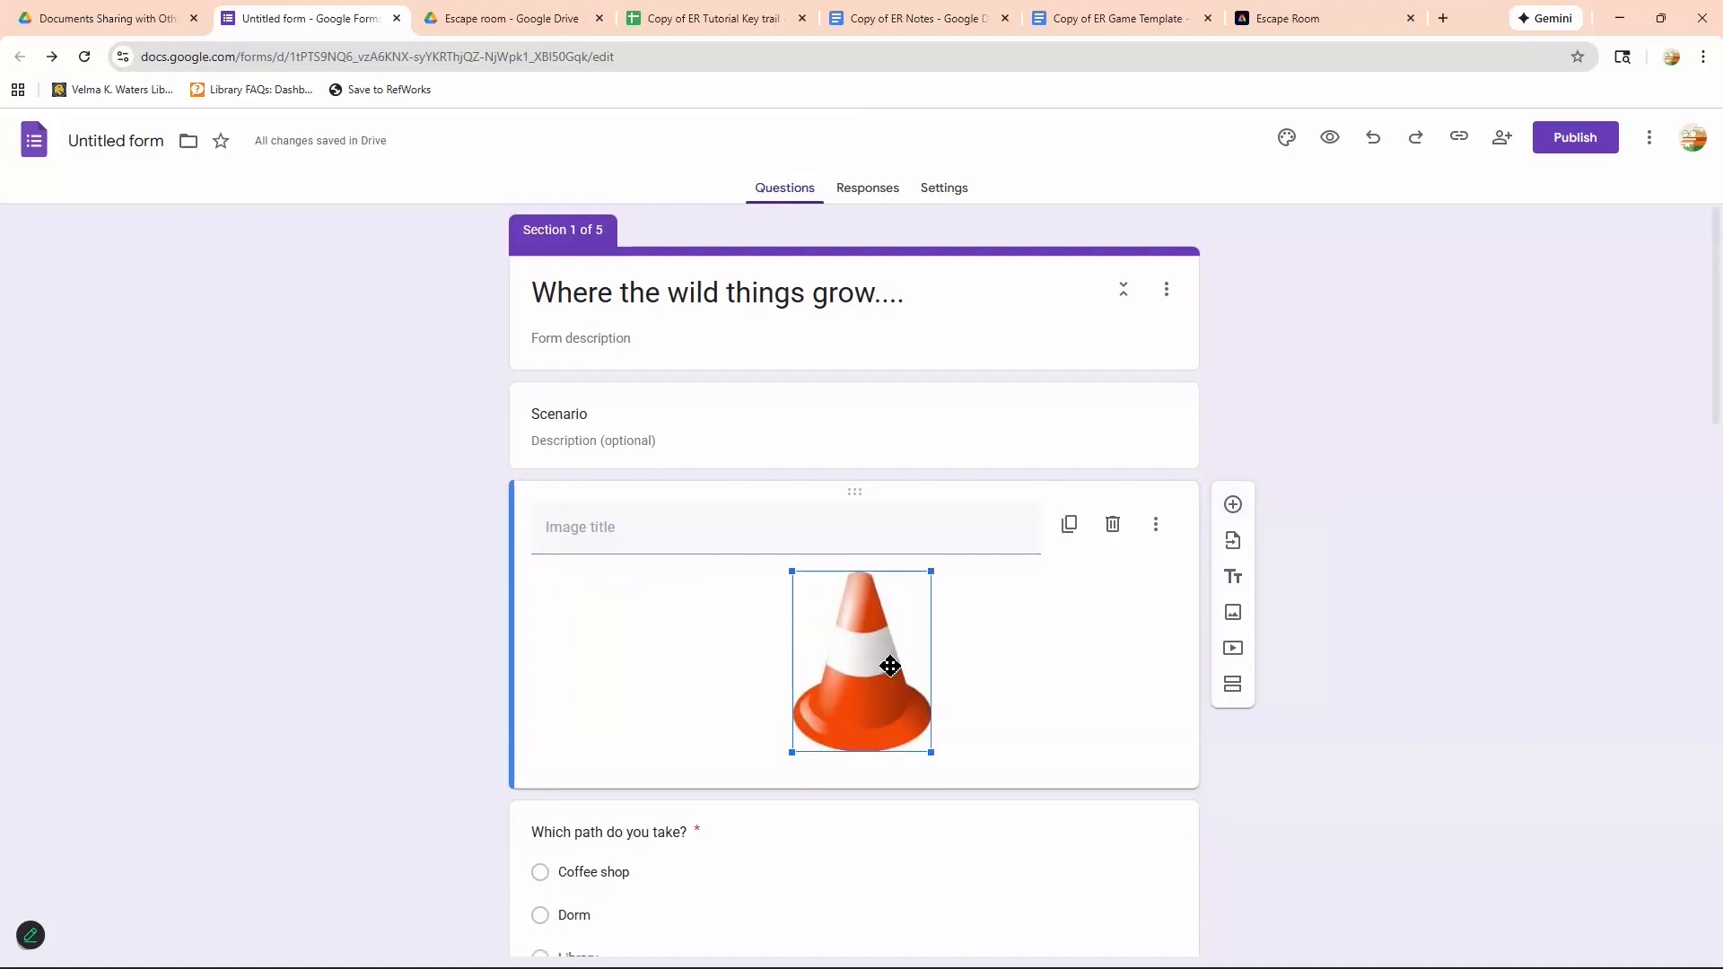
left_click_drag(931, 745, 966, 789)
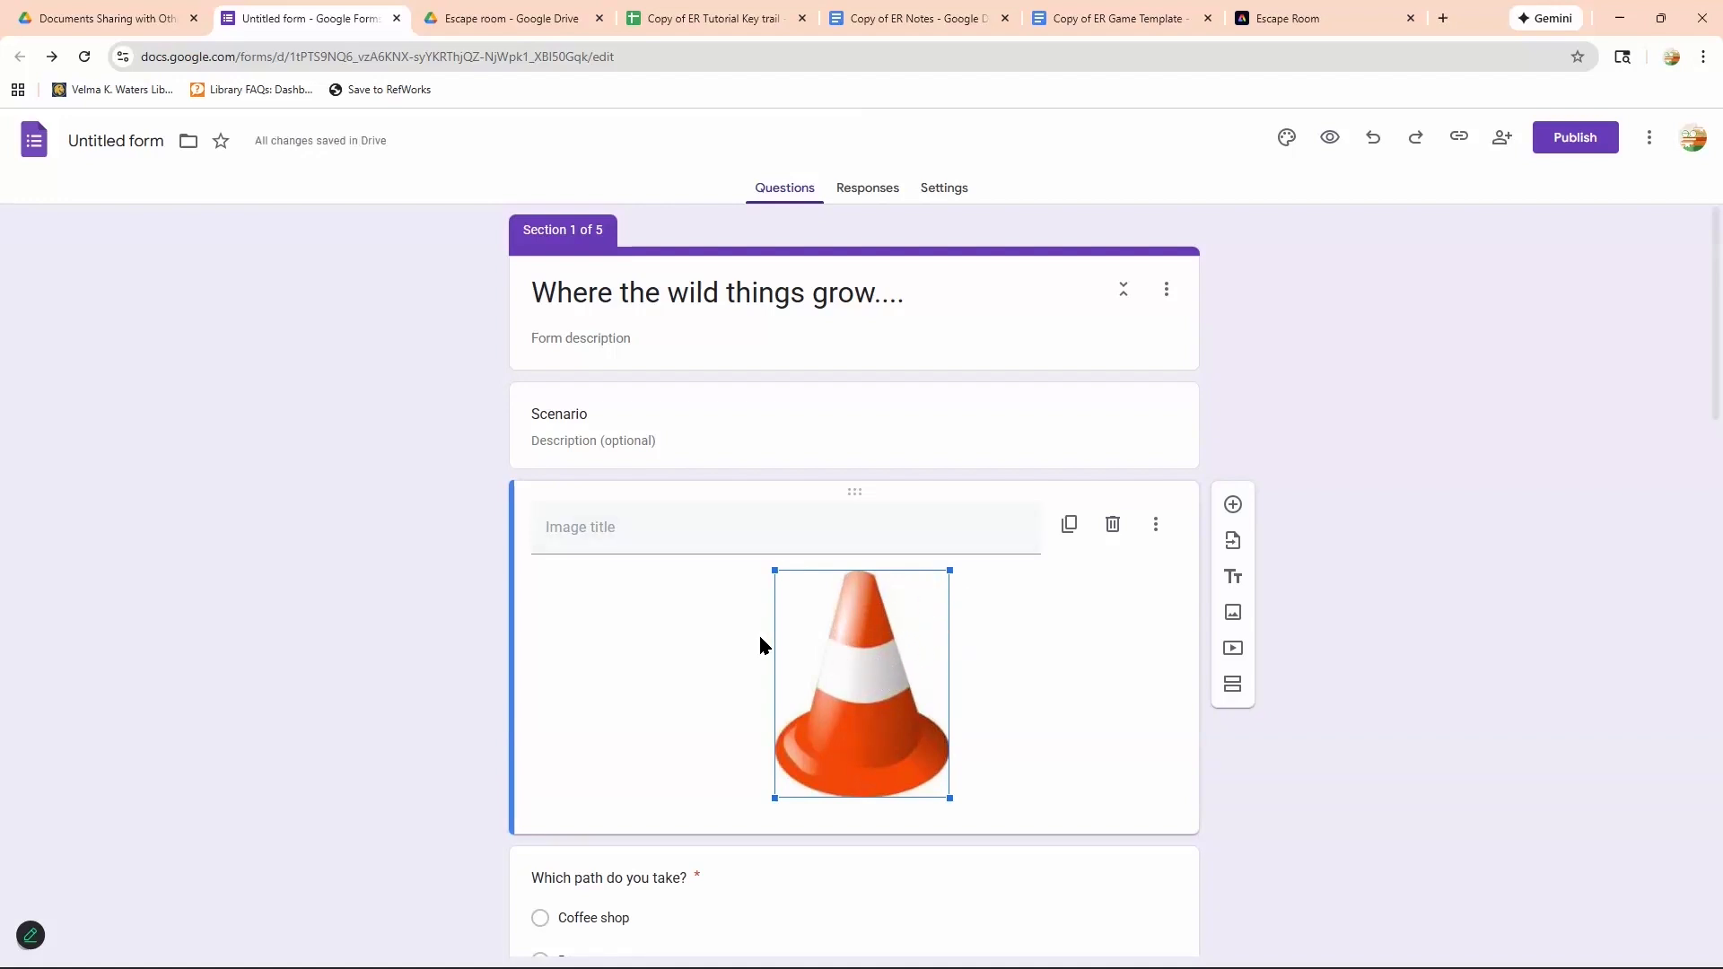
In the "Which path do you take?" question, append "(first lock" to the Coffee shop option and "Second lock" to the Dorm option.
scroll(1129, 608, "down", 3)
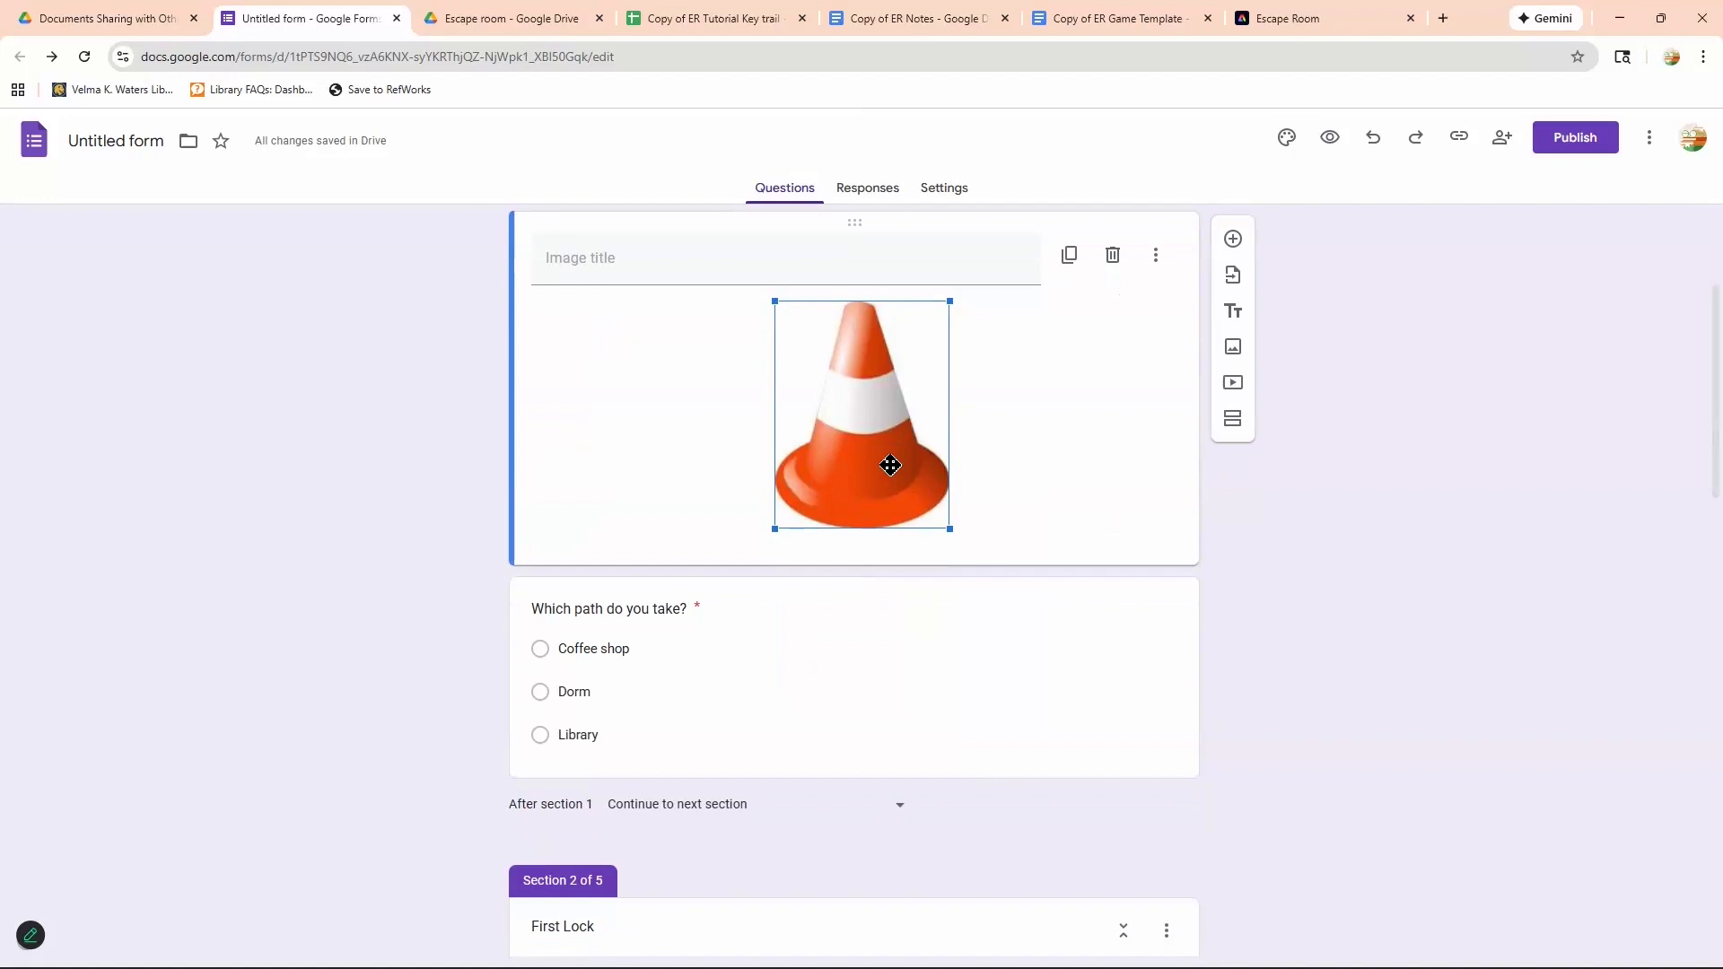
scroll(745, 725, "up", 1)
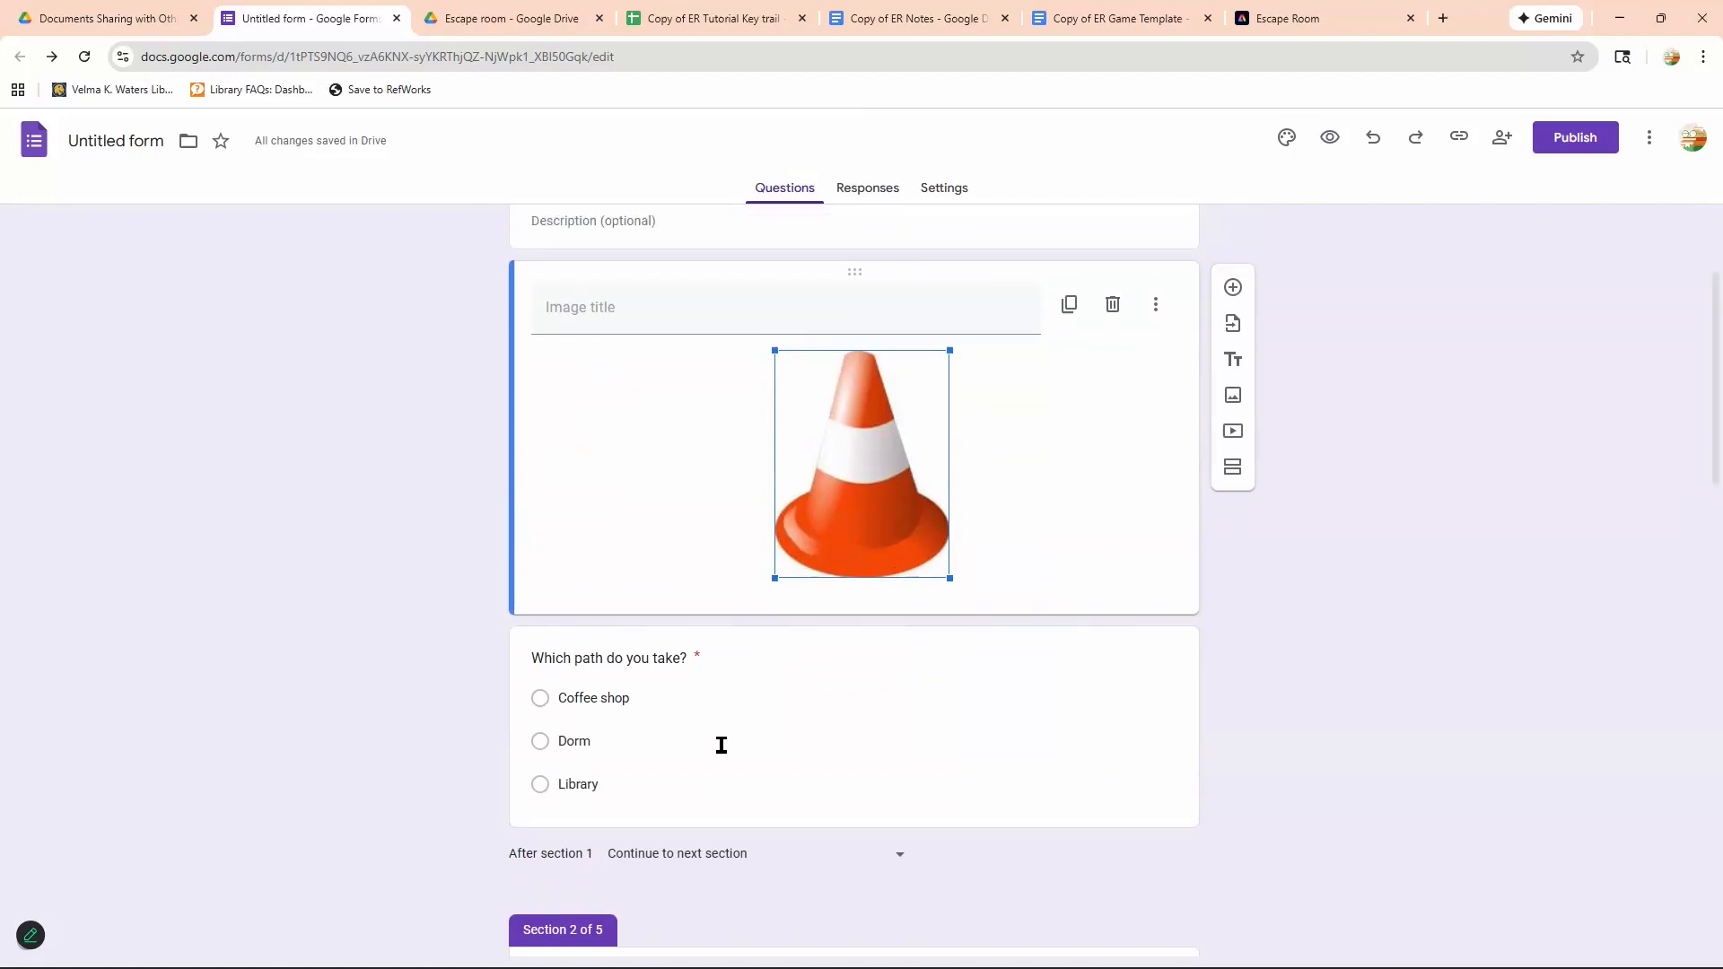
left_click(730, 772)
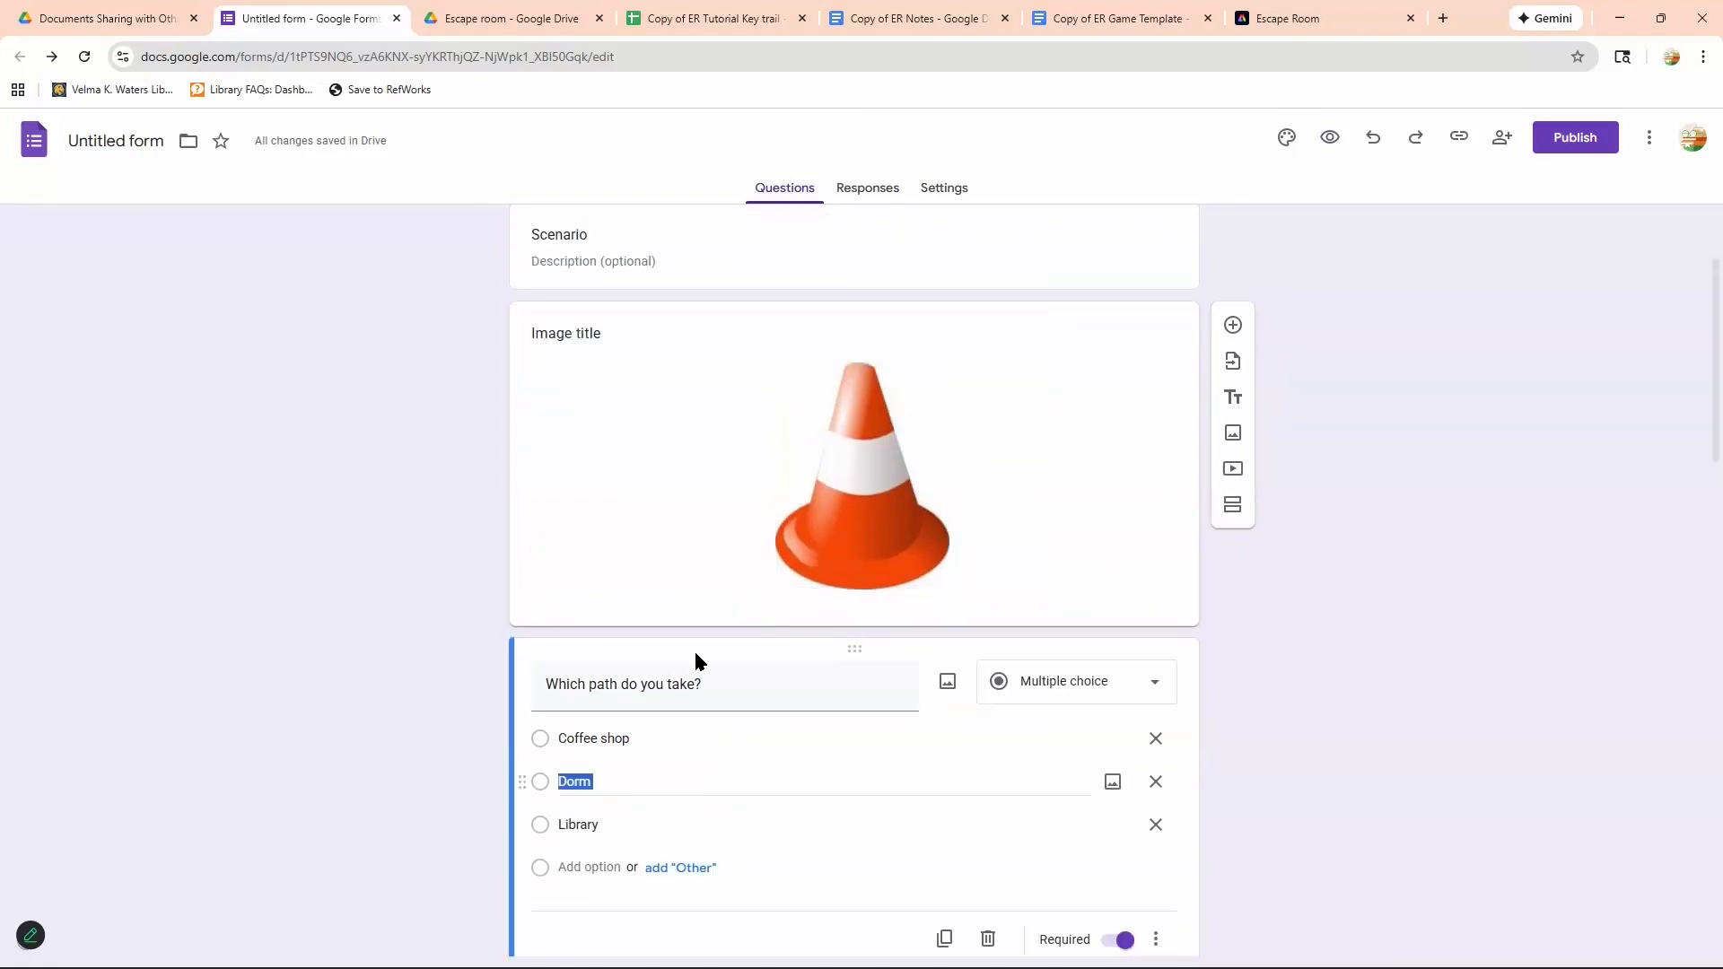
scroll(638, 473, "down", 3)
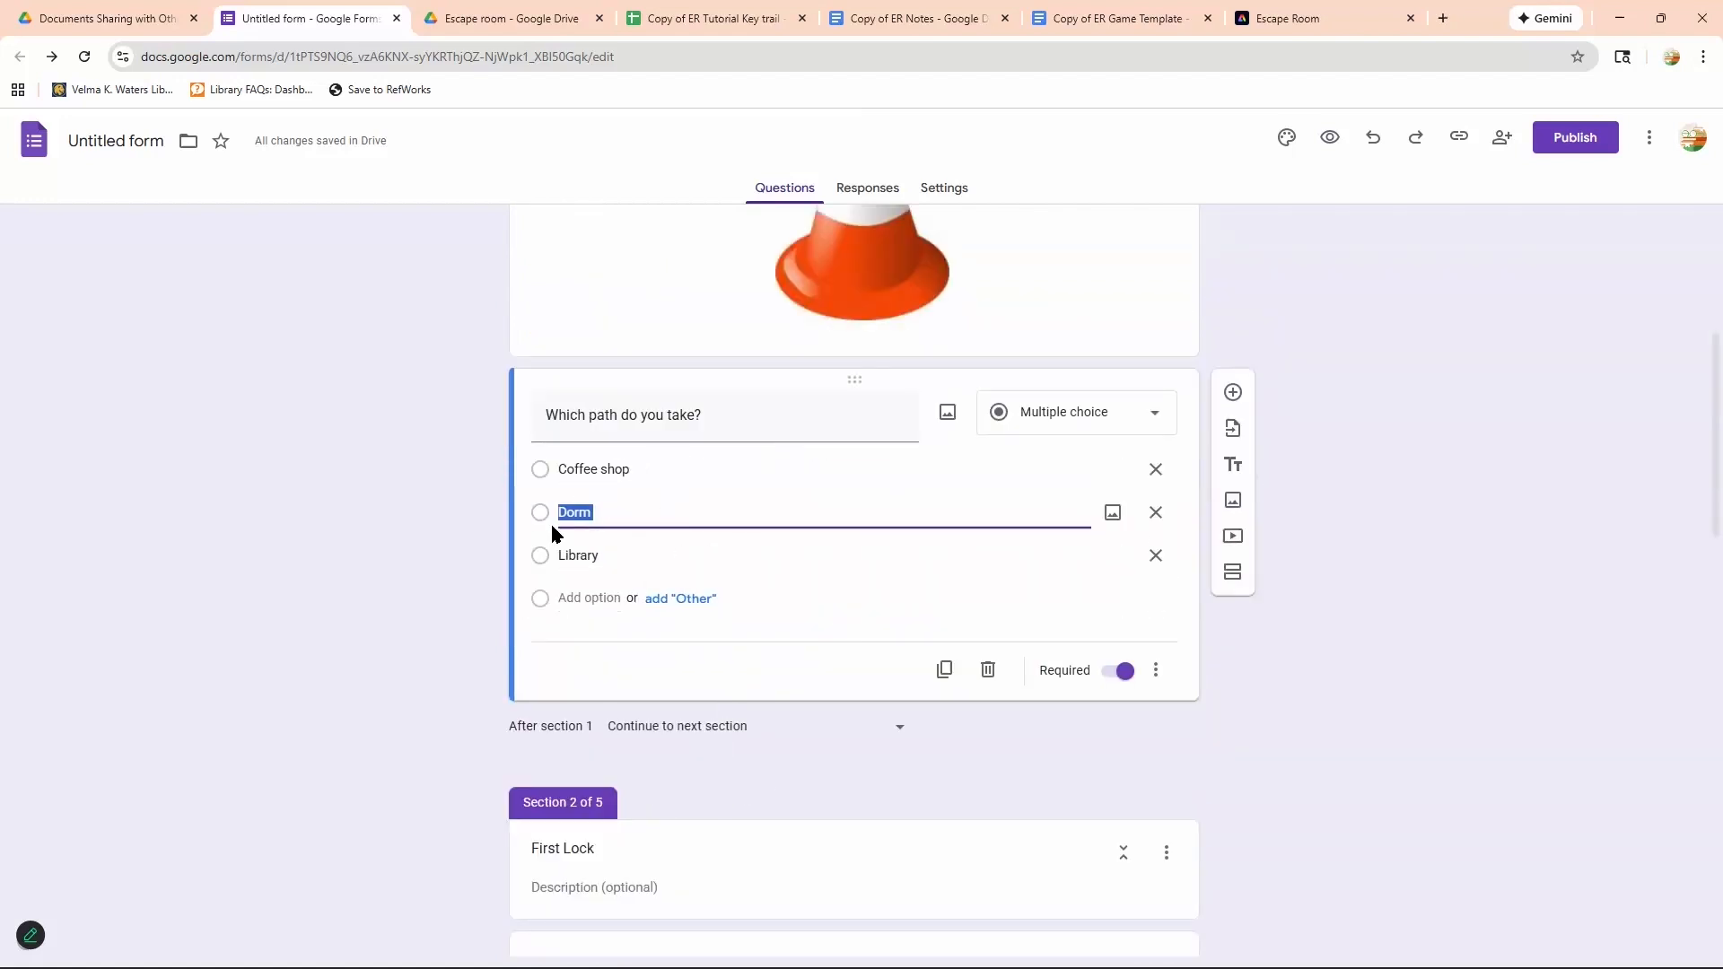
scroll(646, 494, "down", 3)
scroll(664, 475, "up", 3)
left_click(683, 479)
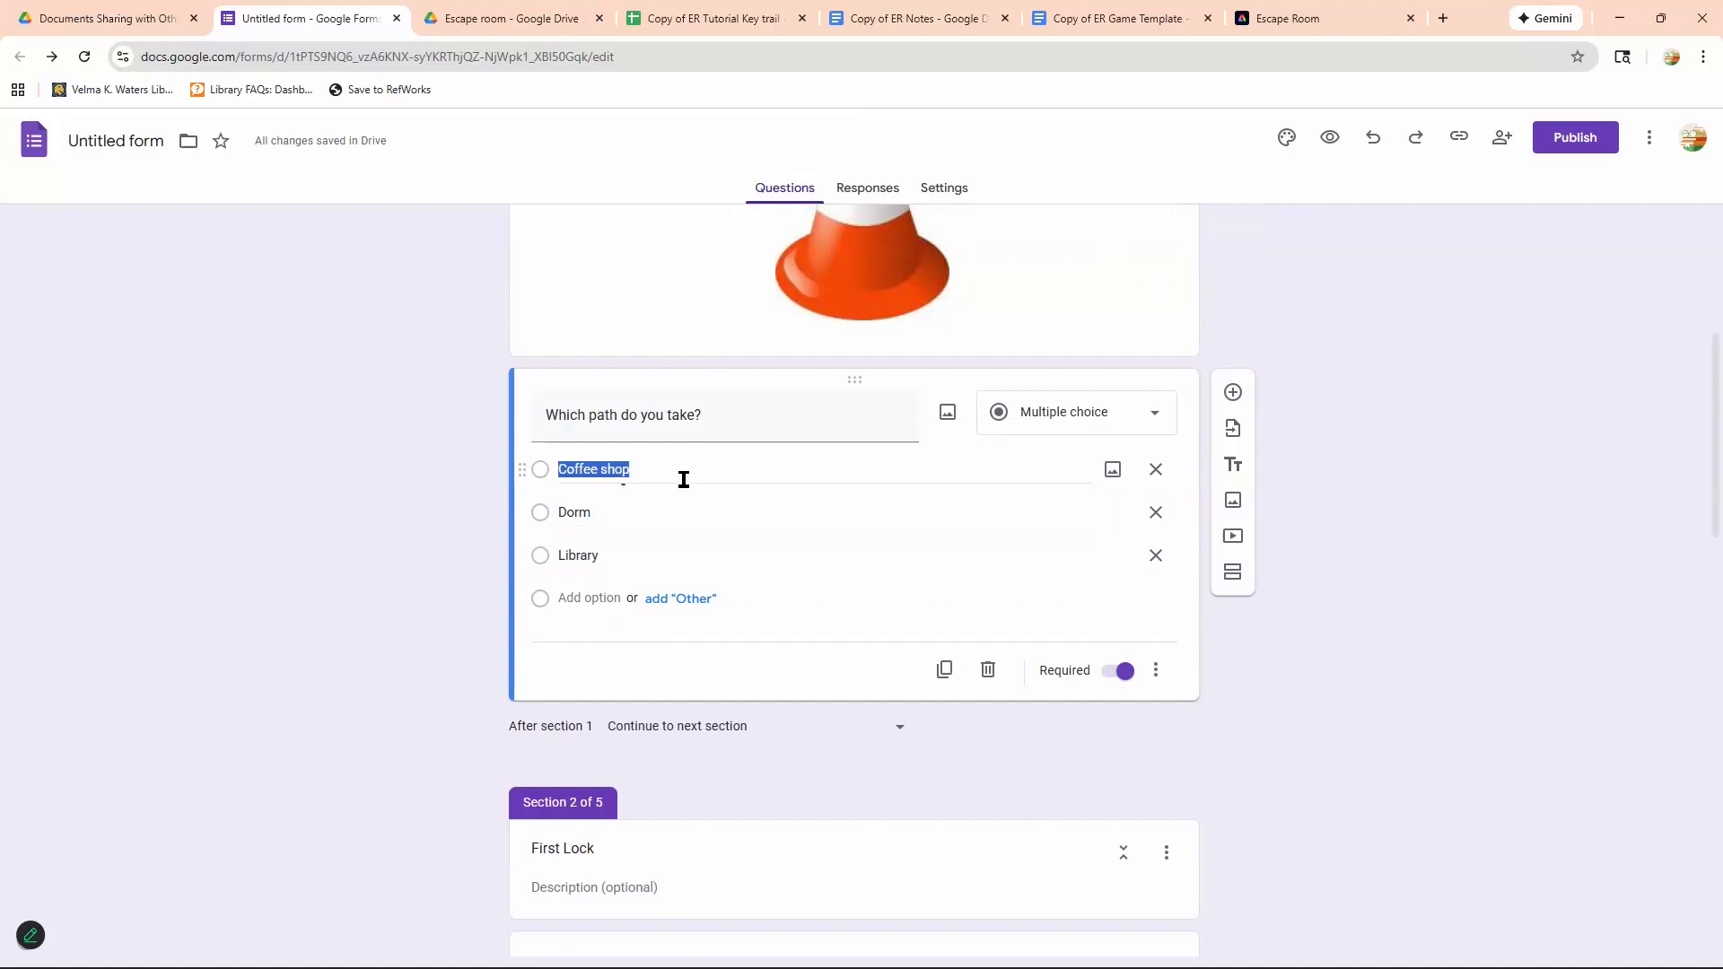
left_click(683, 480)
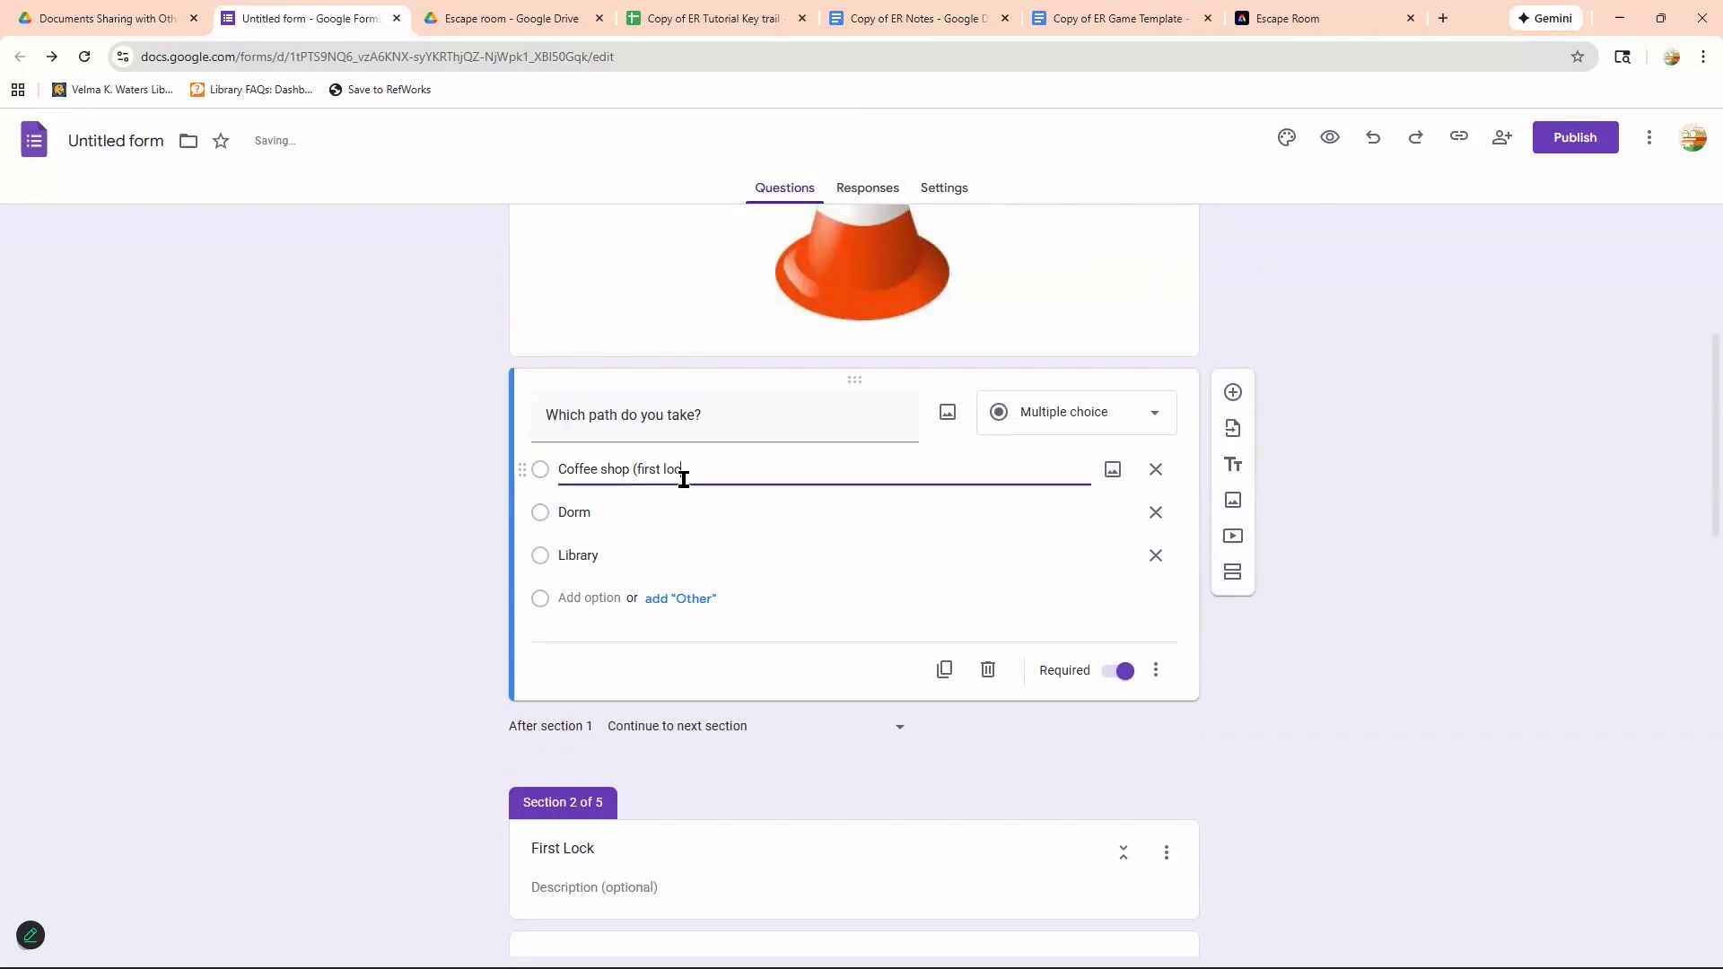
left_click(667, 508)
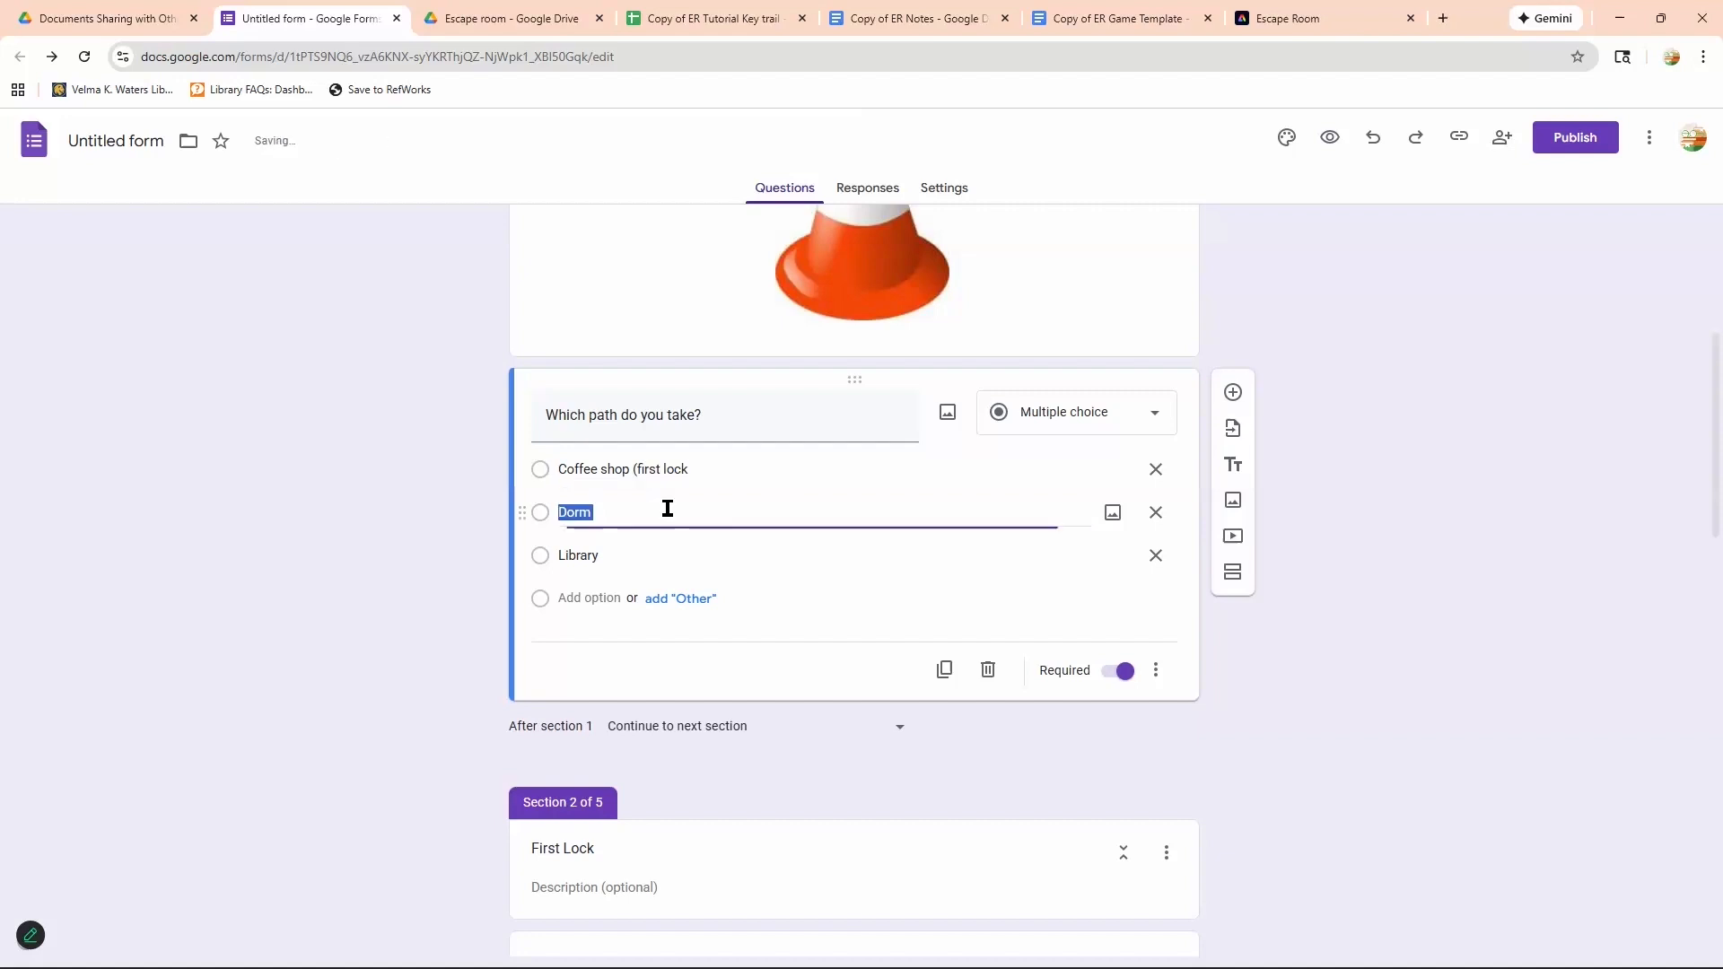
left_click(668, 508)
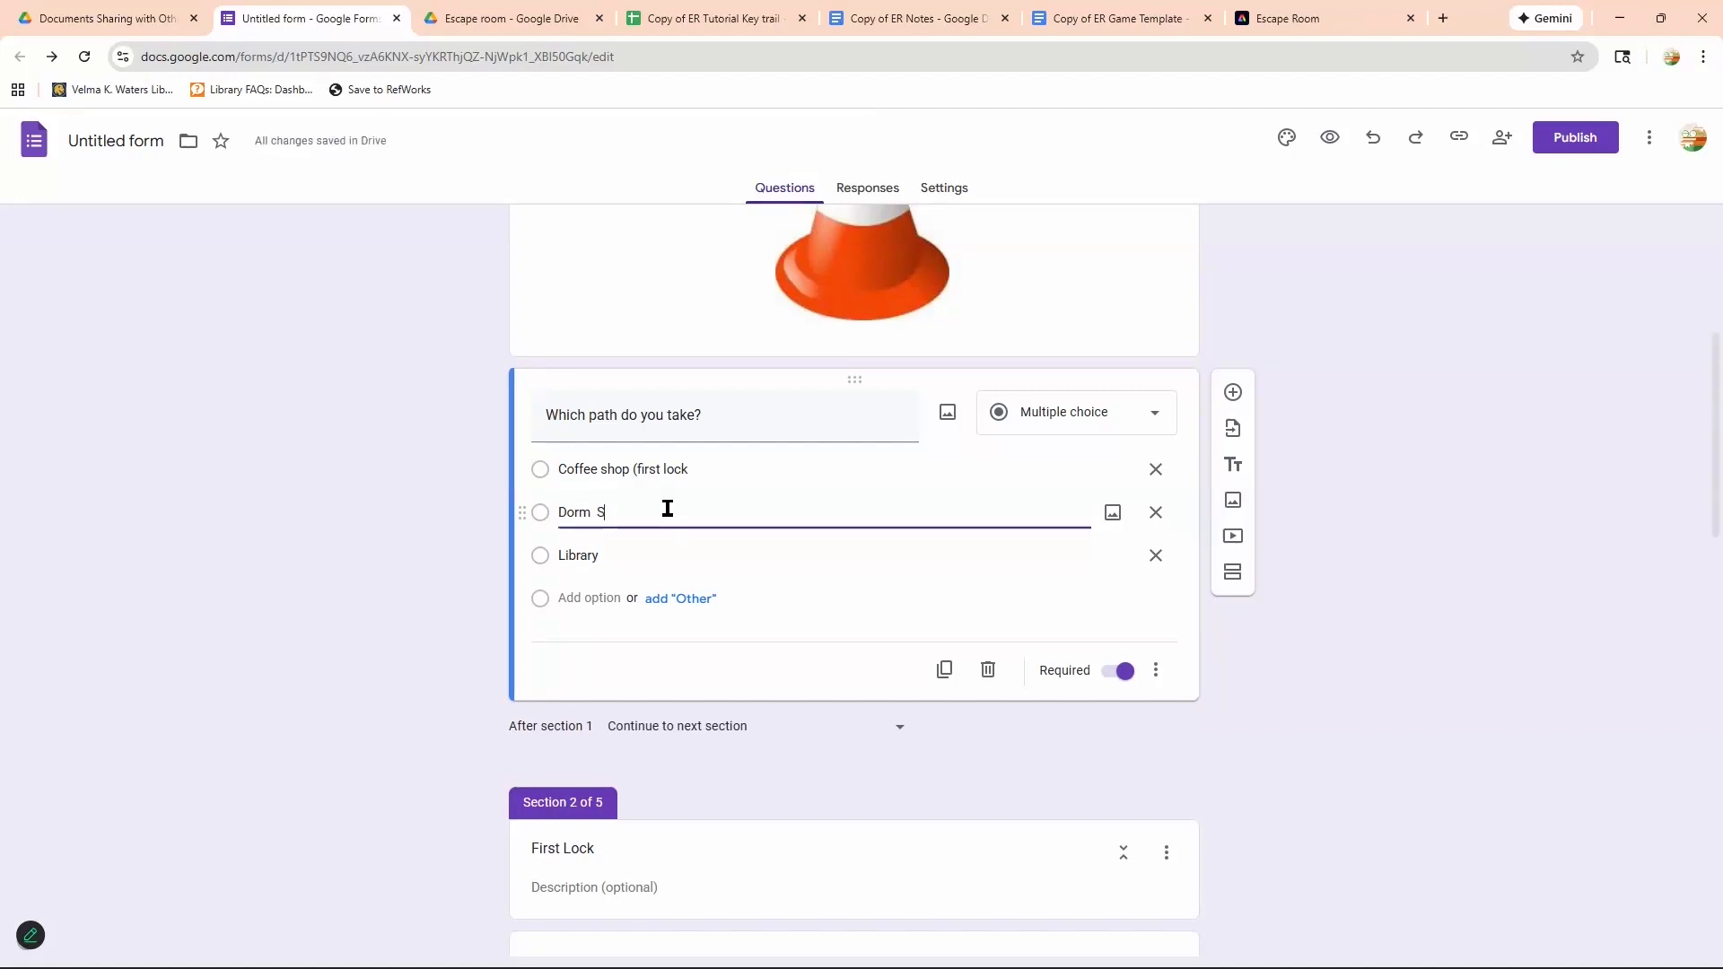
type("Second lock")
left_click(702, 554)
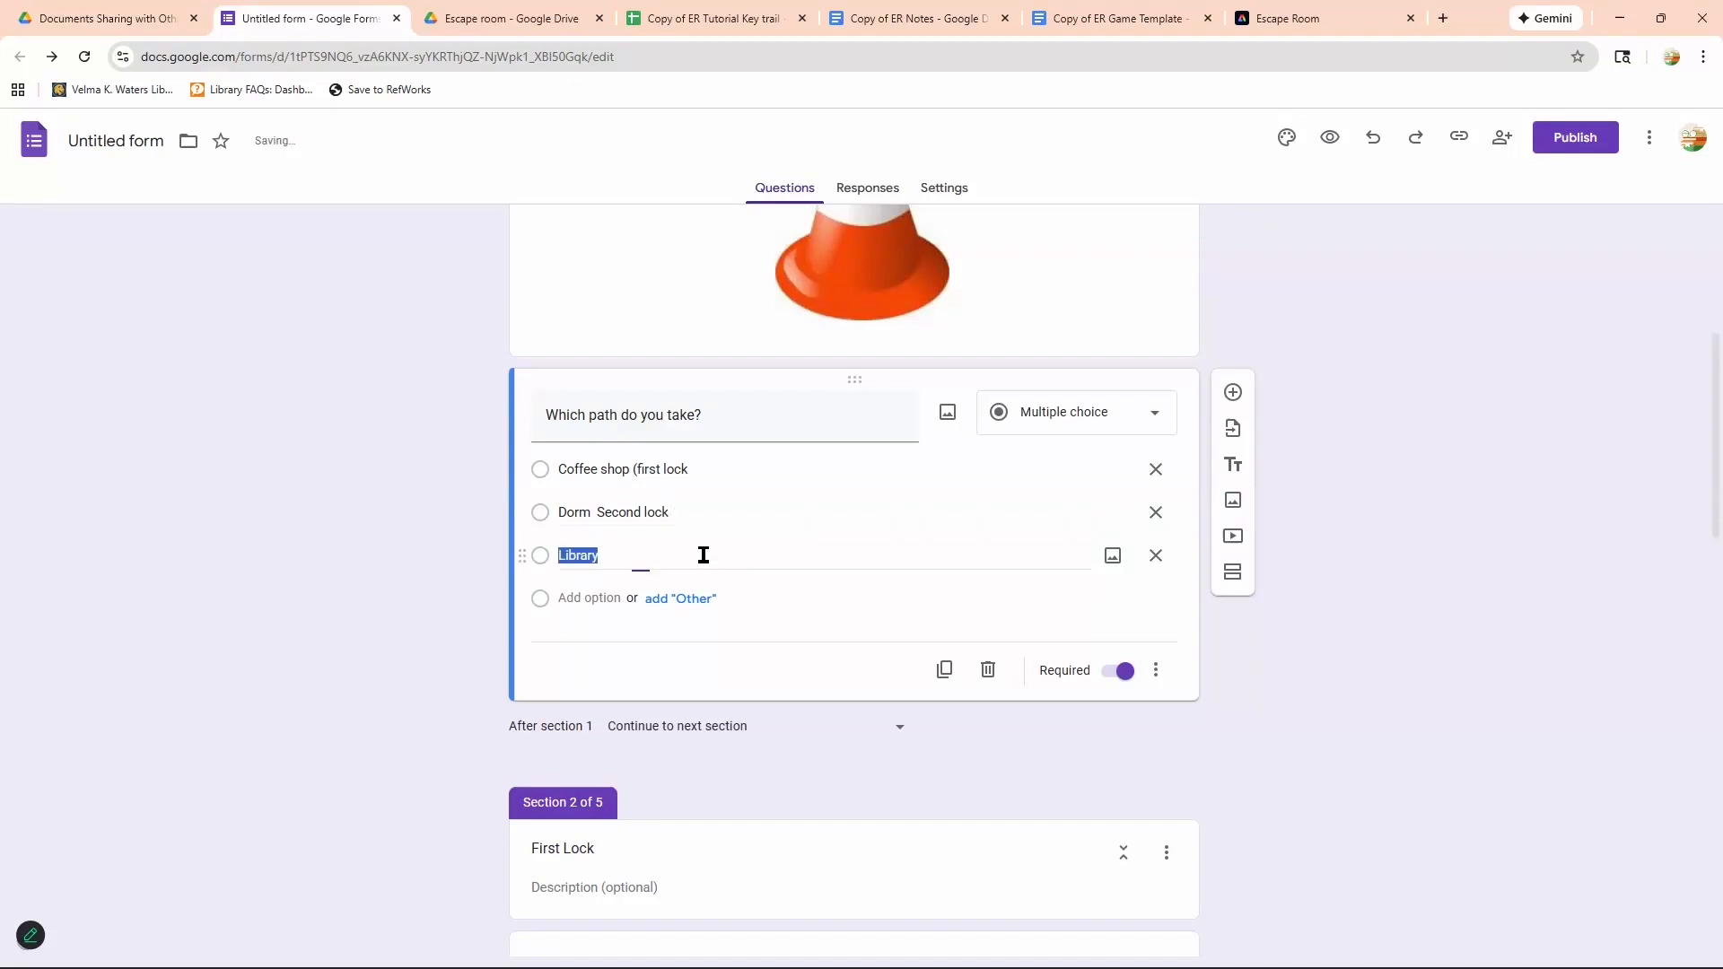
key("BackSpace")
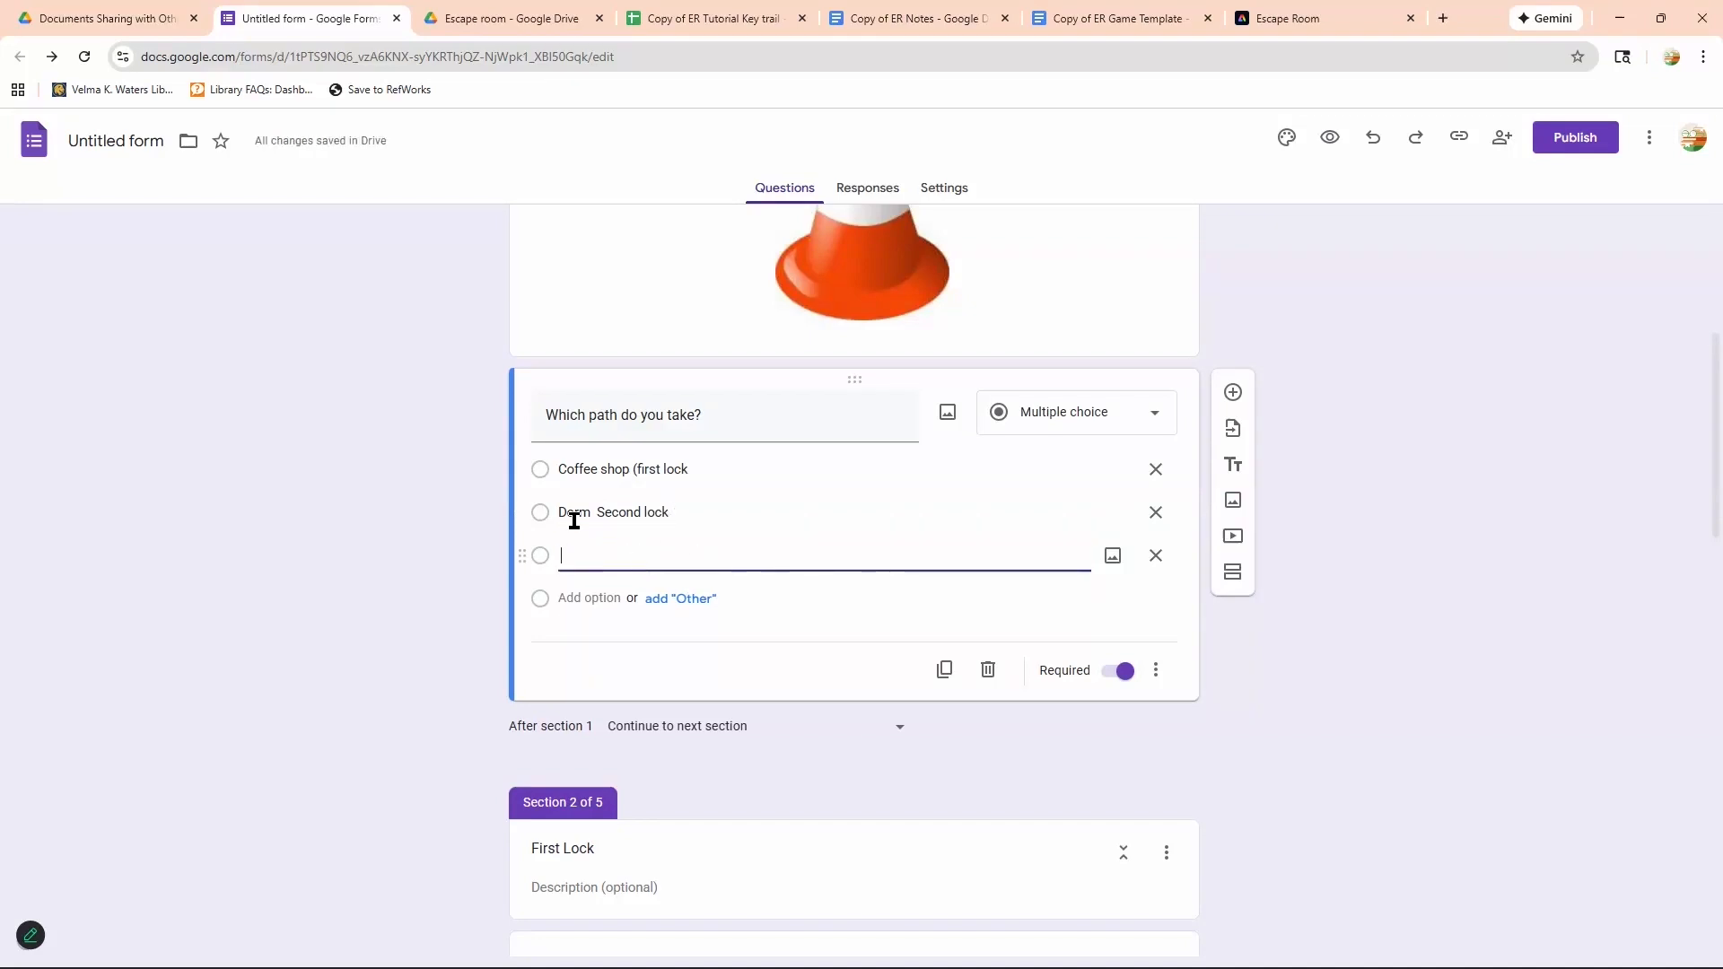
type("Library")
Enclose "Second lock" in parentheses in the Dorm option of the path question.
left_click(603, 519)
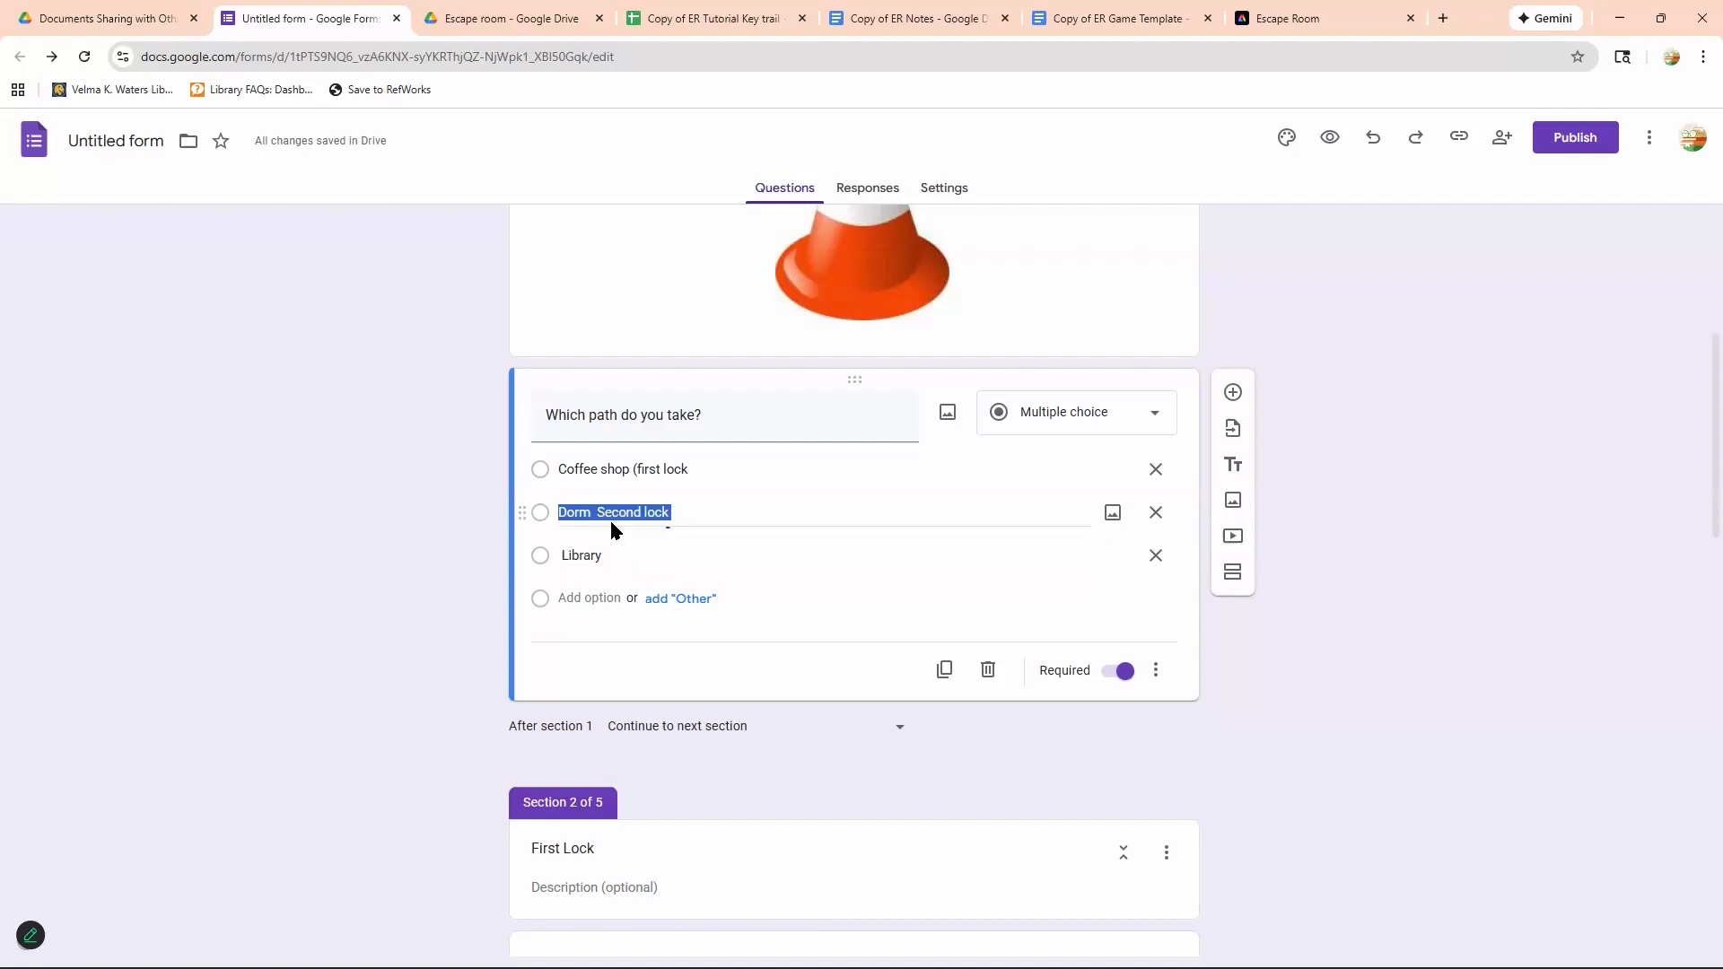
left_click(598, 511)
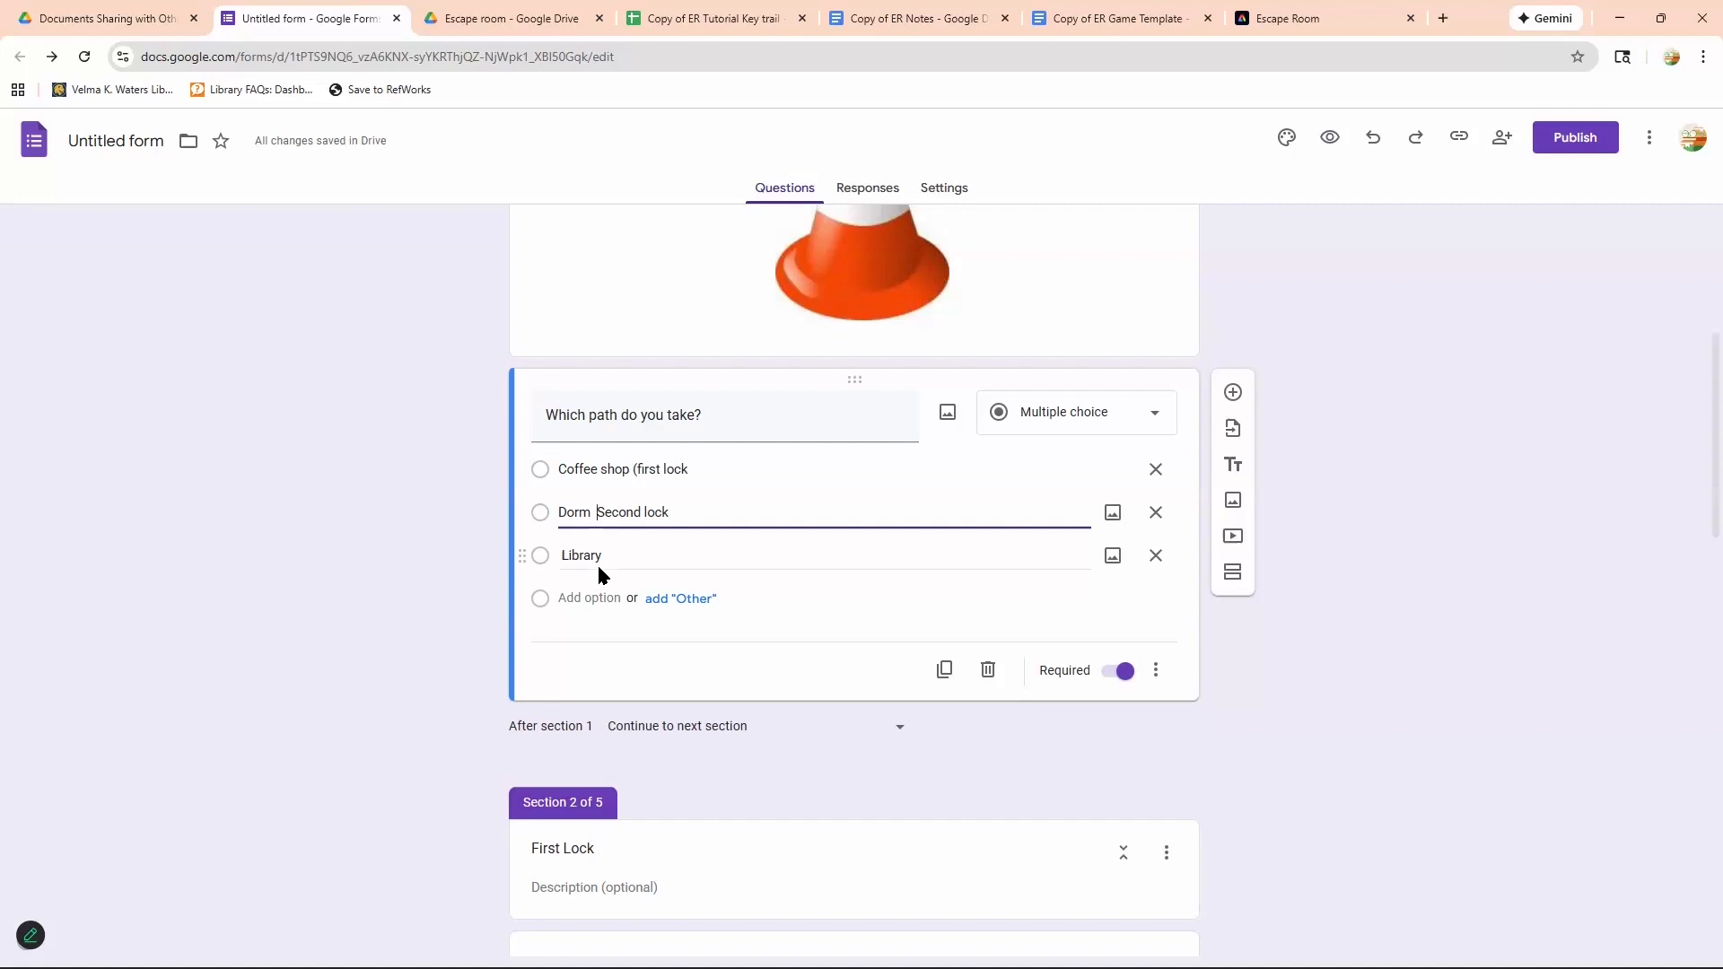
type("(")
type(")")
Replace the Library option's text in the path question with "Library (third)".
left_click(598, 566)
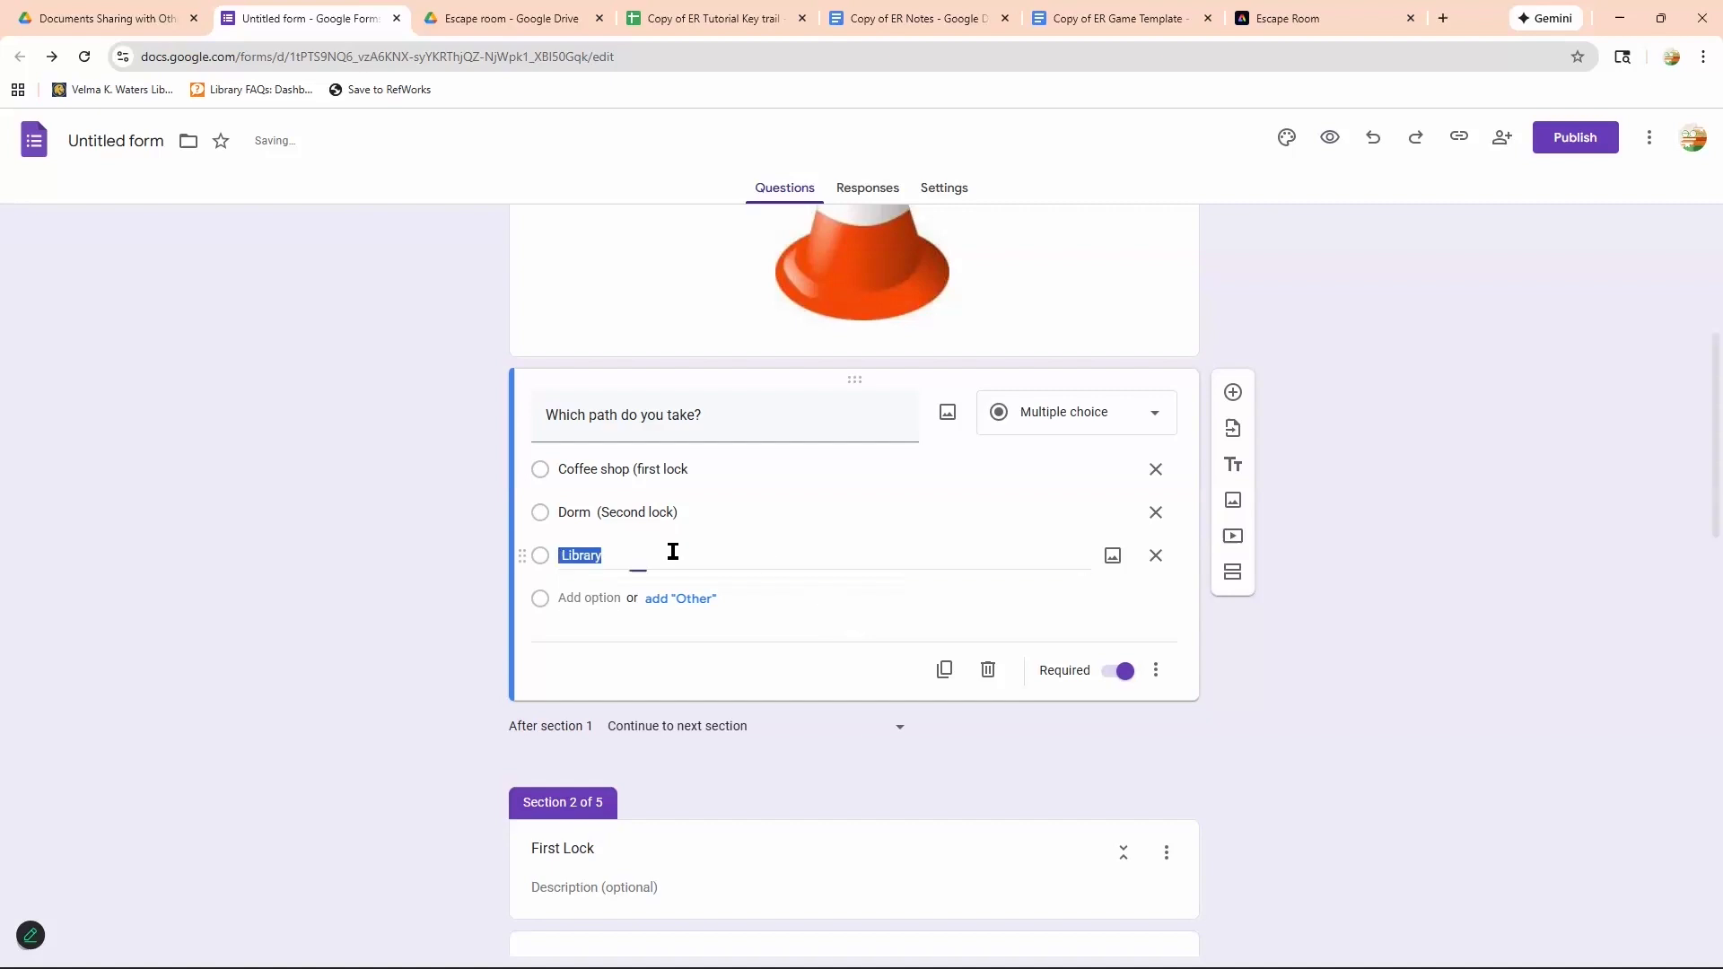
key("BackSpace")
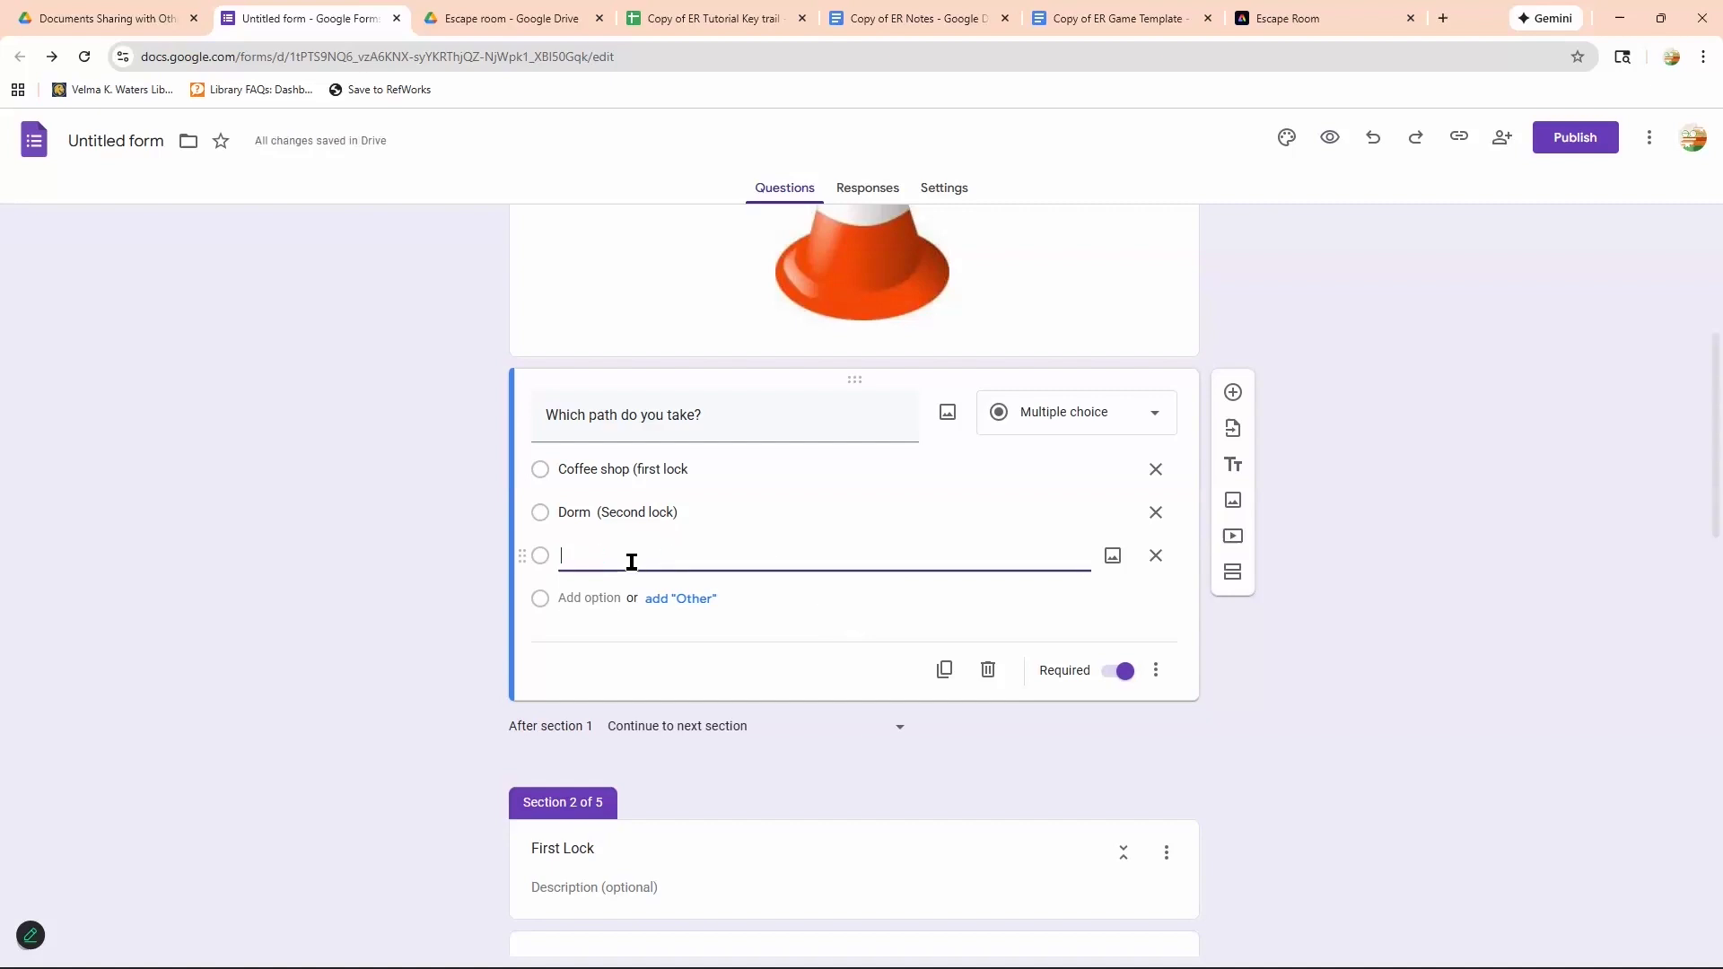
type("Library (third")
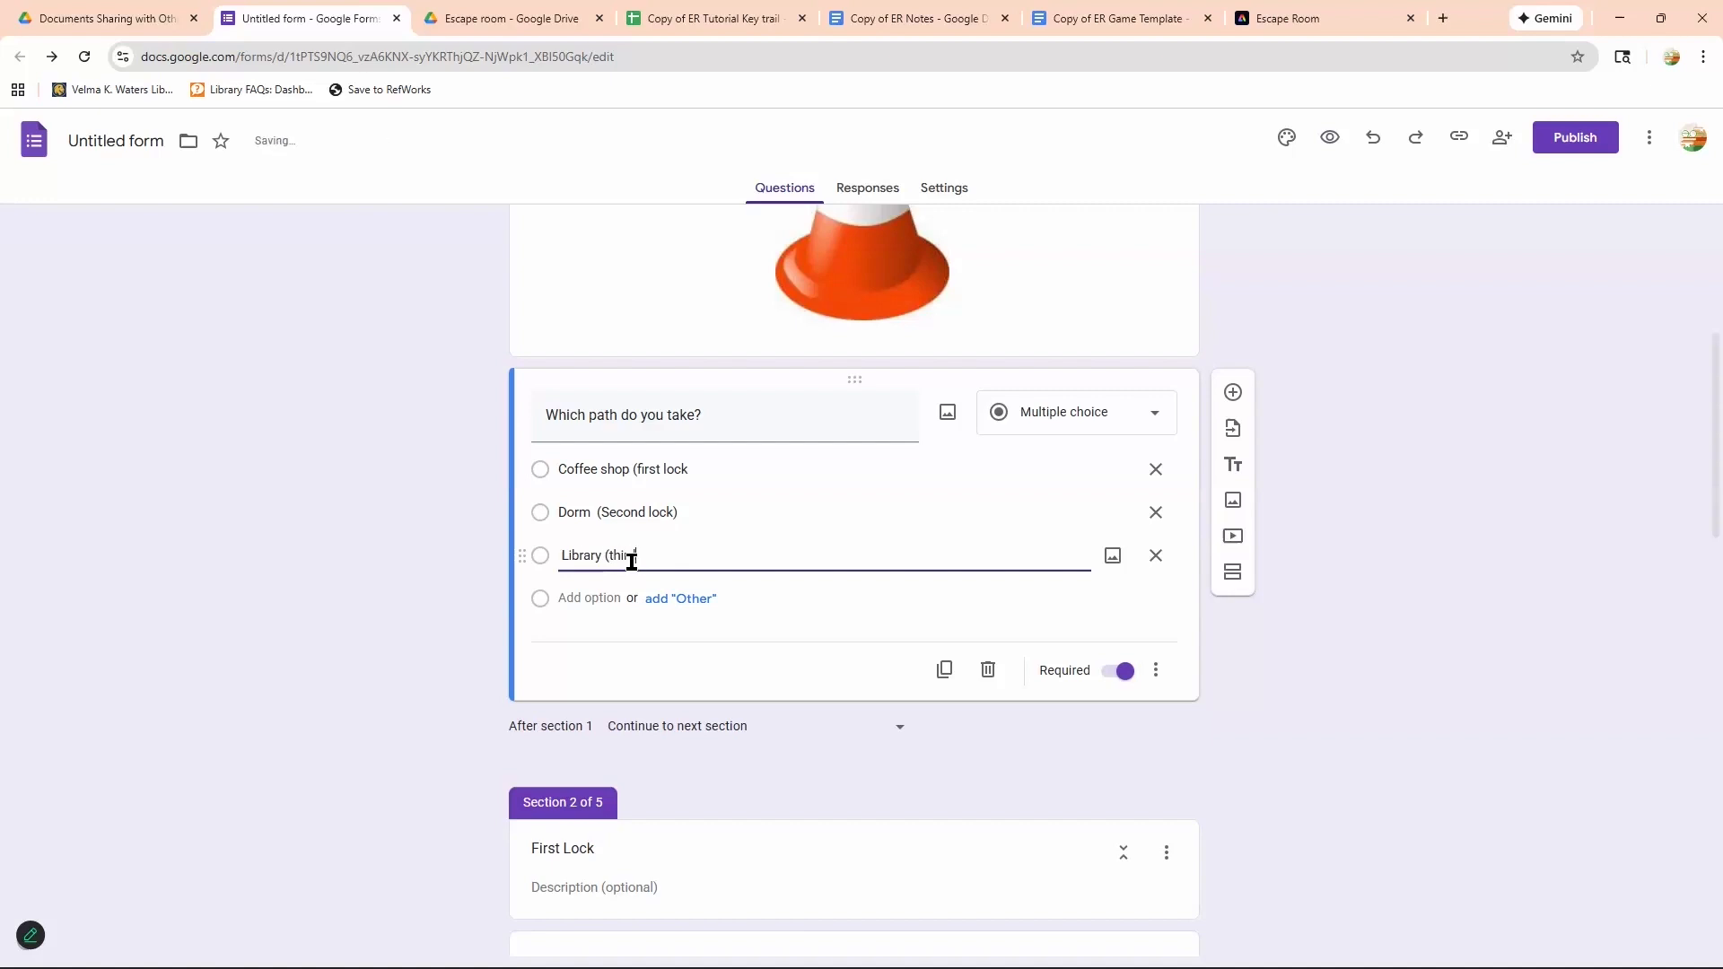
type(")")
Enable going to a section based on the answer for the "Which path do you take?" question.
left_click(1159, 670)
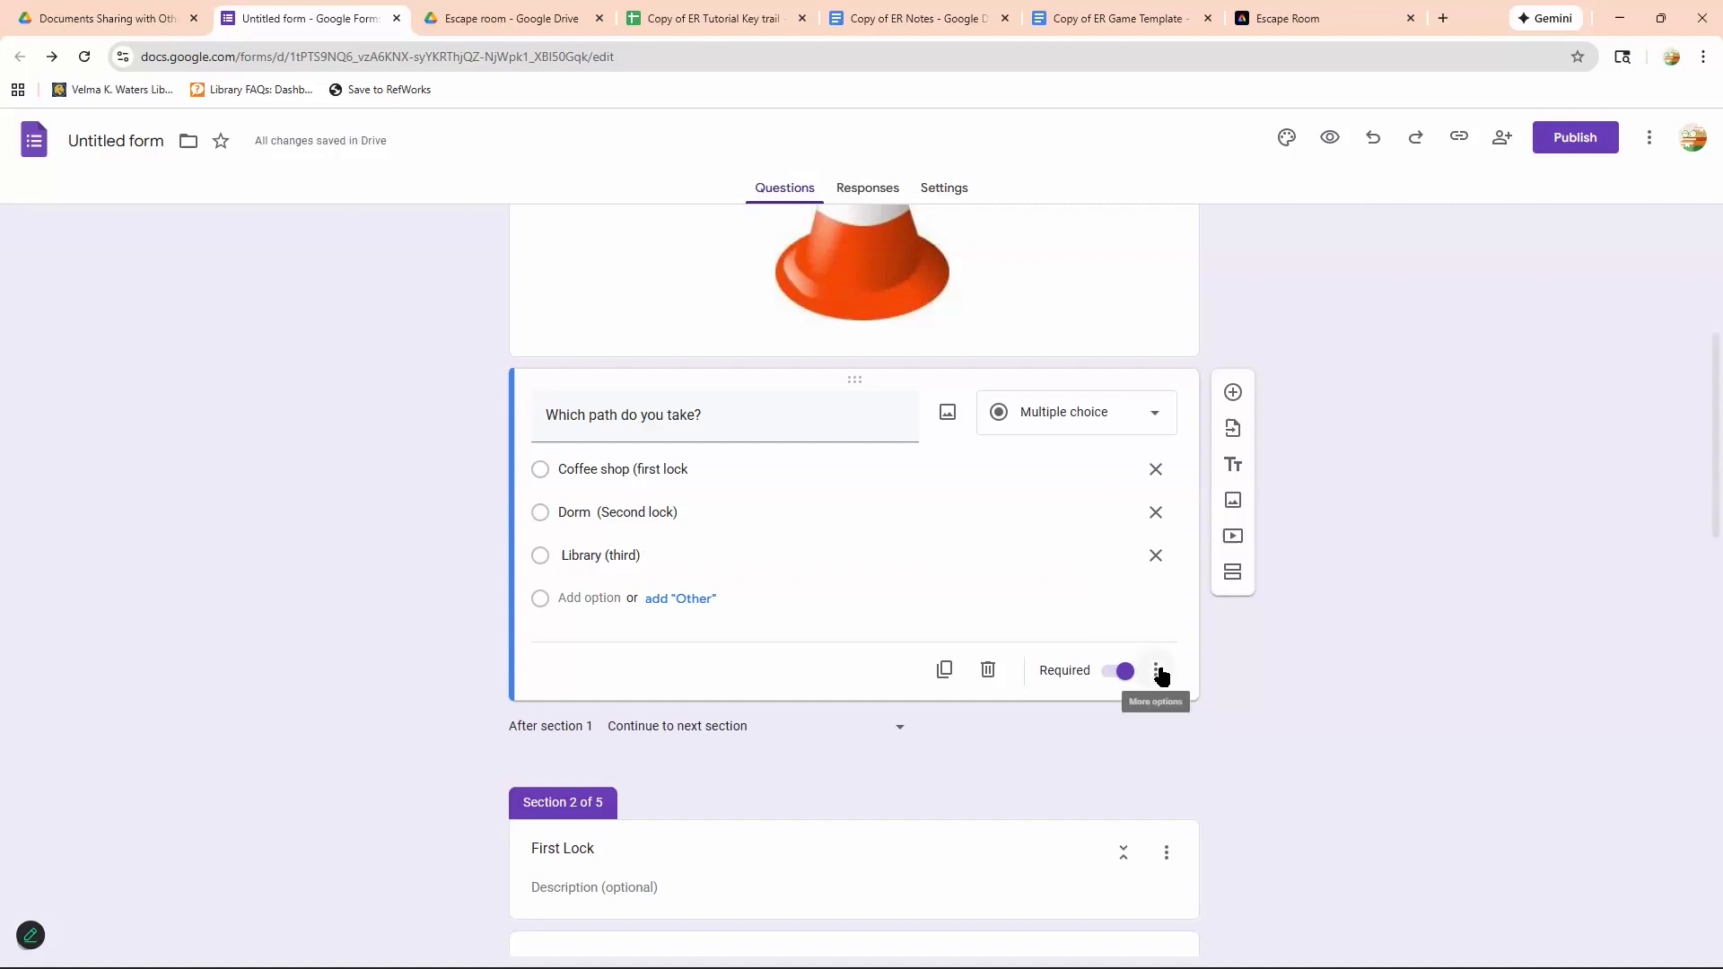
left_click(1159, 672)
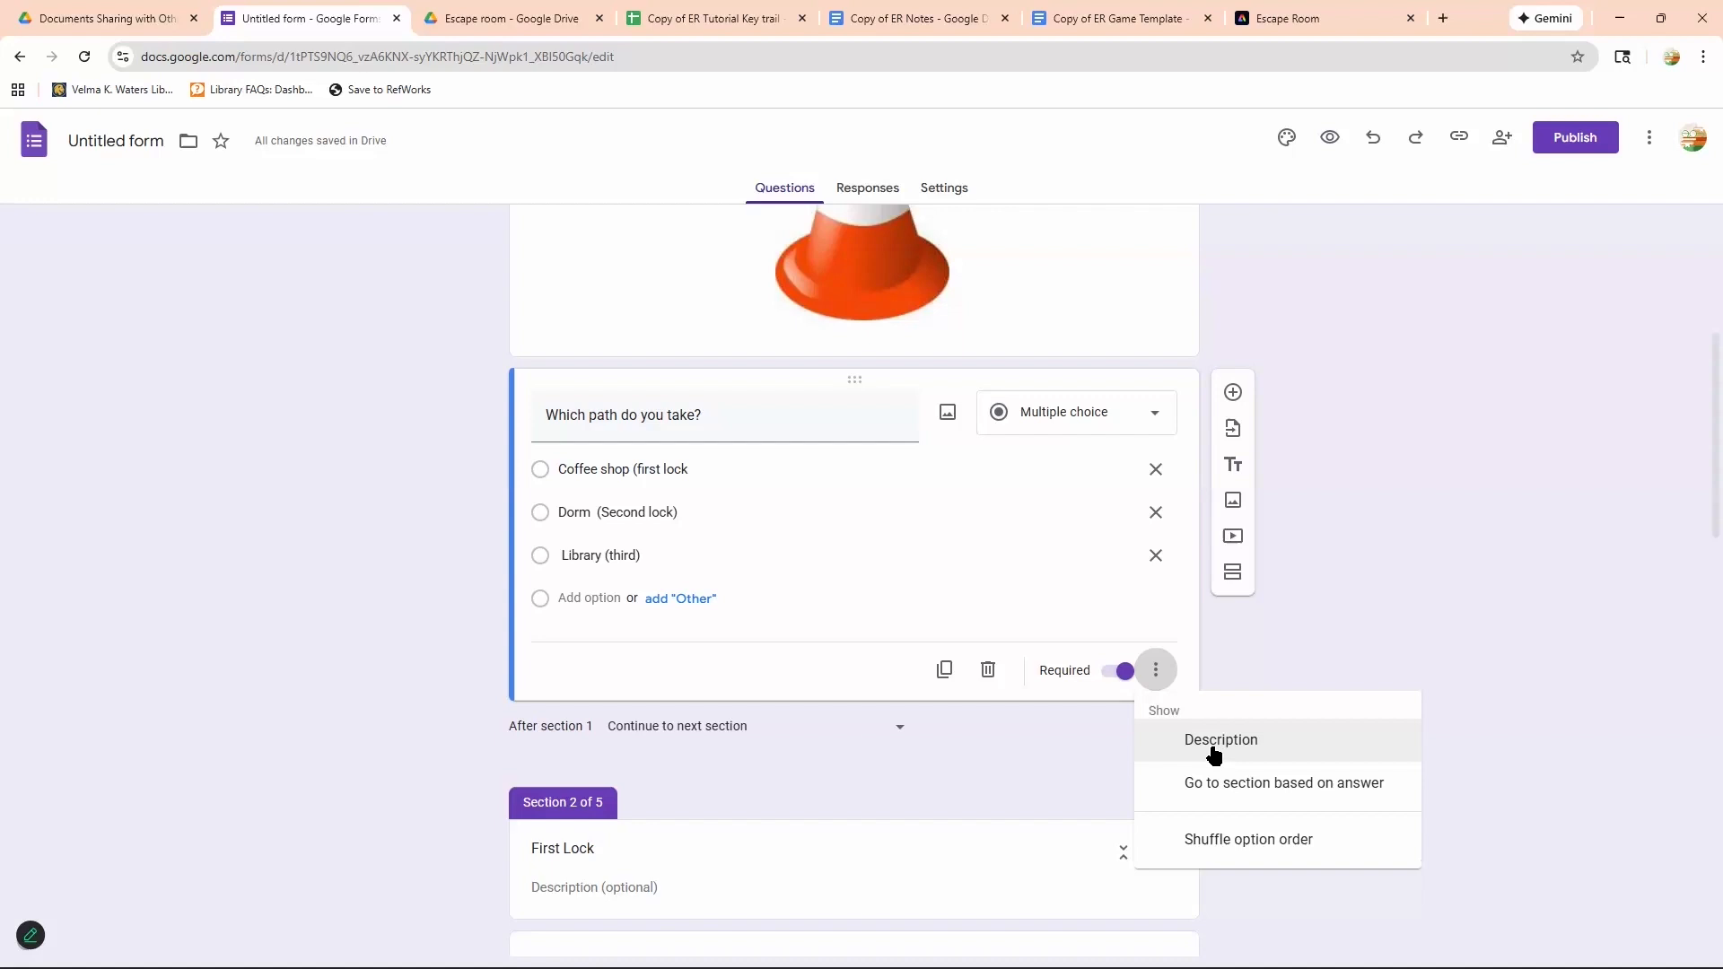
left_click(1234, 790)
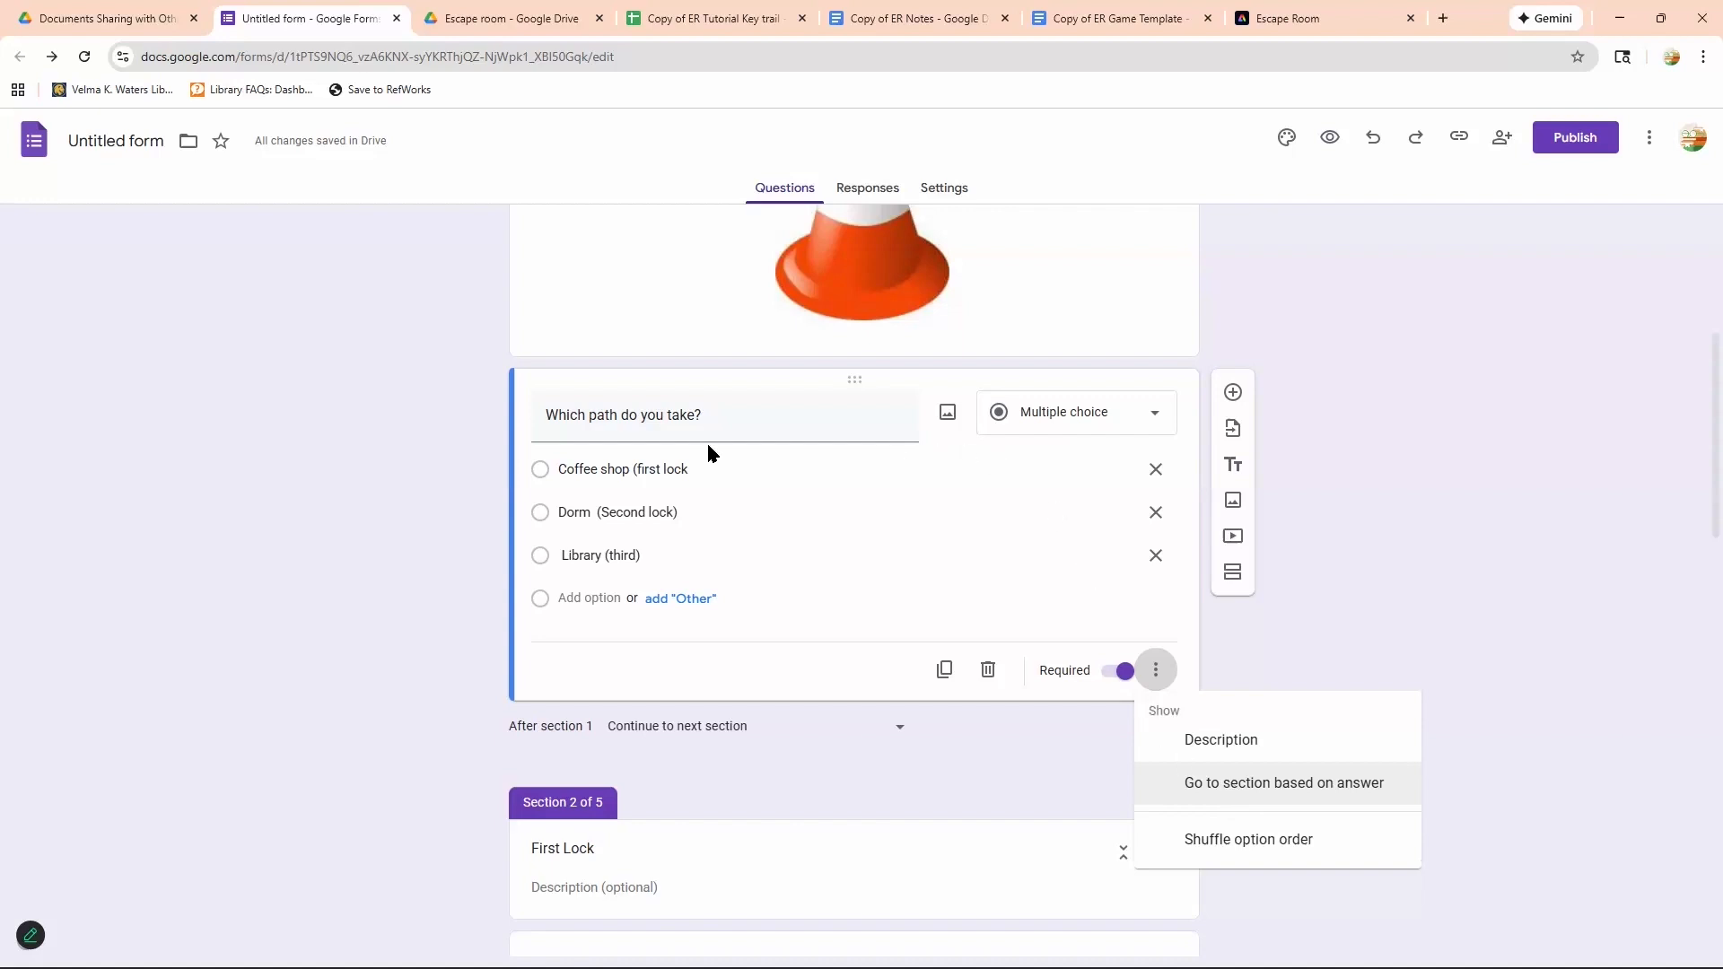
Route the path question's Coffee shop answer to section 2 (First Lock), and both Dorm and Library to section 3 (Second Lock).
left_click(945, 469)
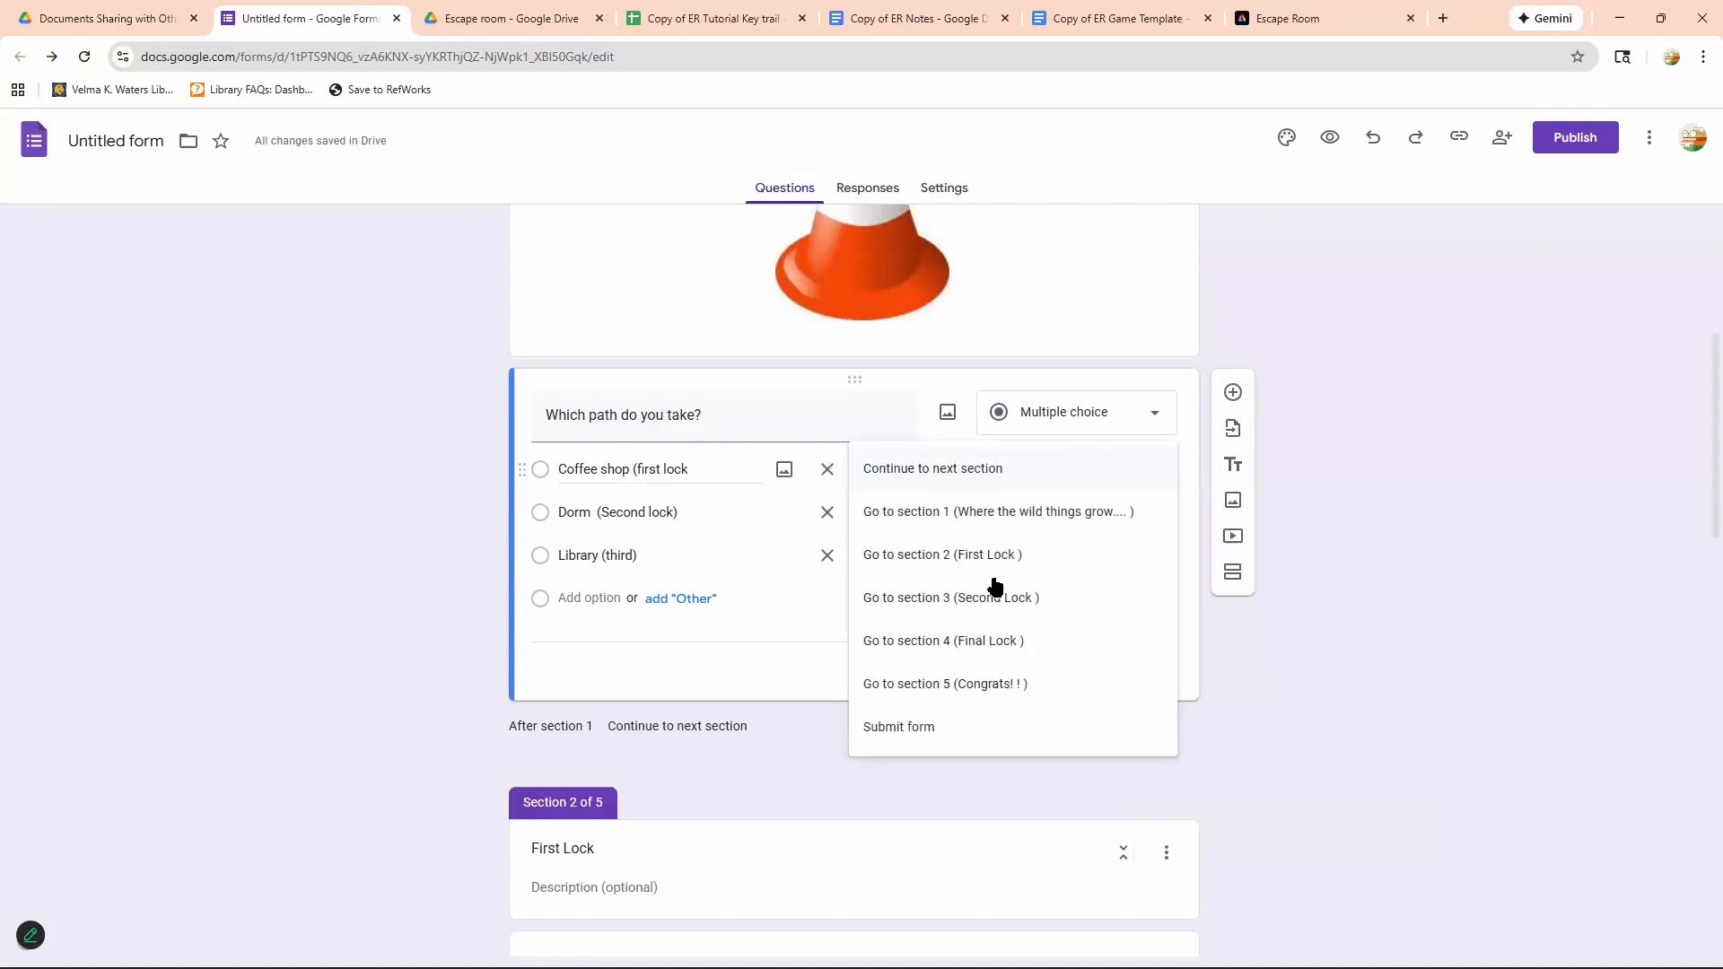
left_click(937, 551)
left_click(960, 512)
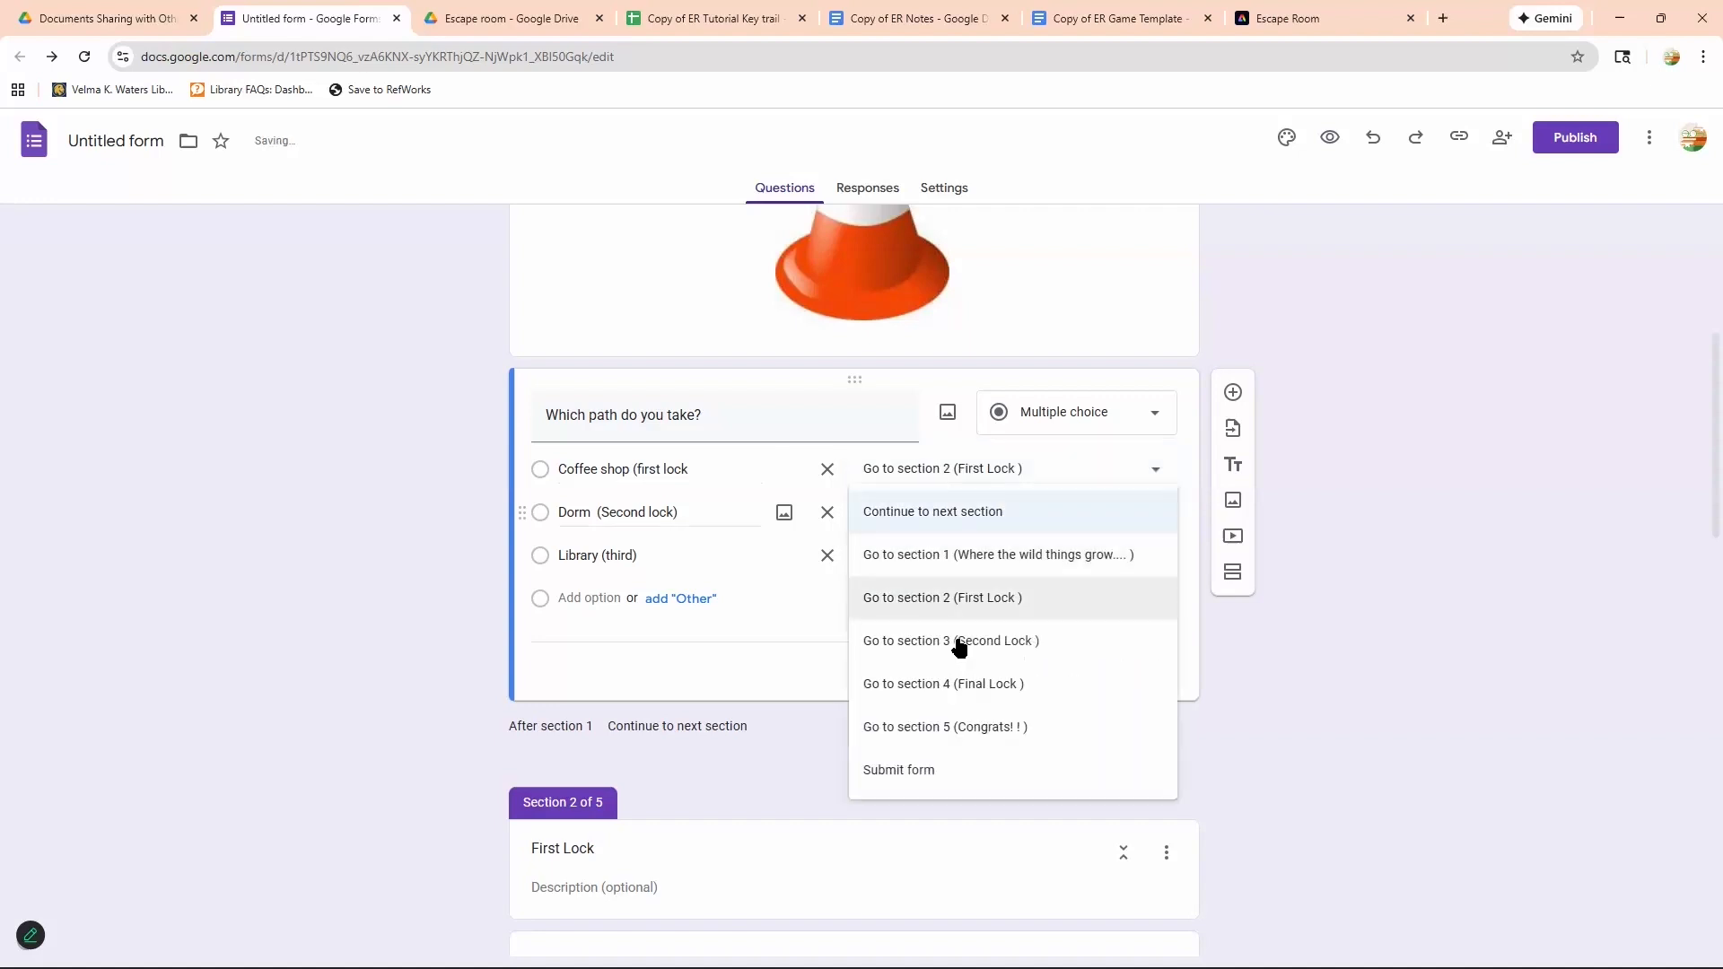
left_click(957, 641)
left_click(932, 560)
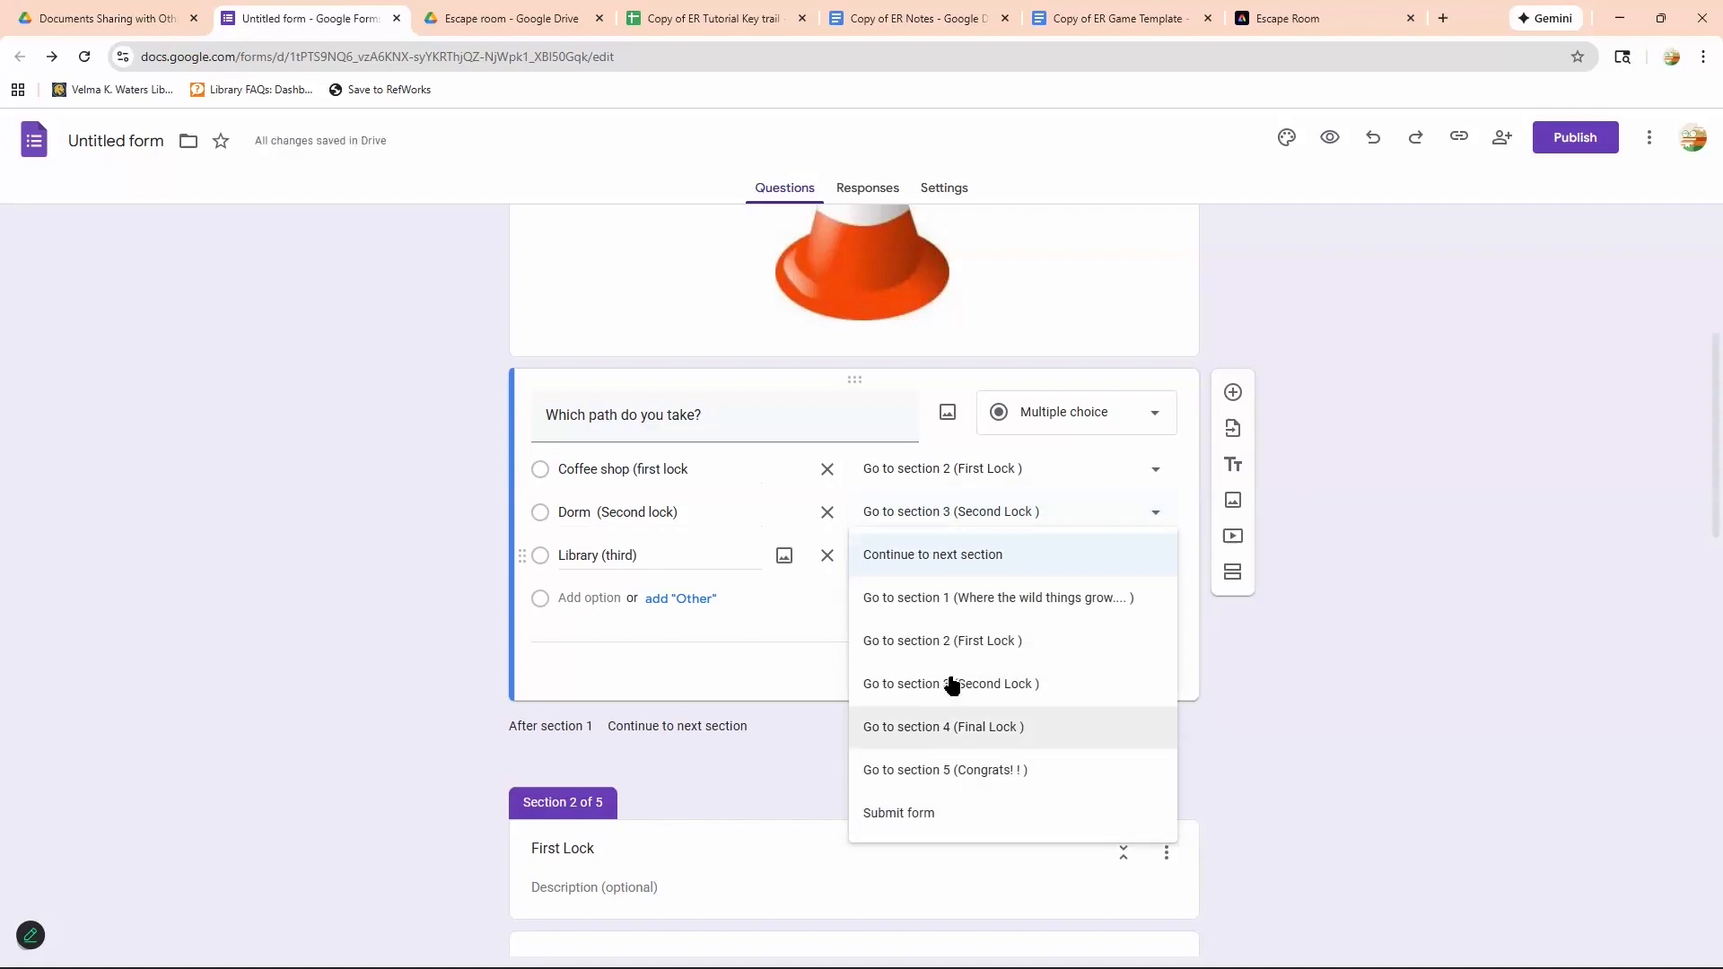
left_click(1152, 682)
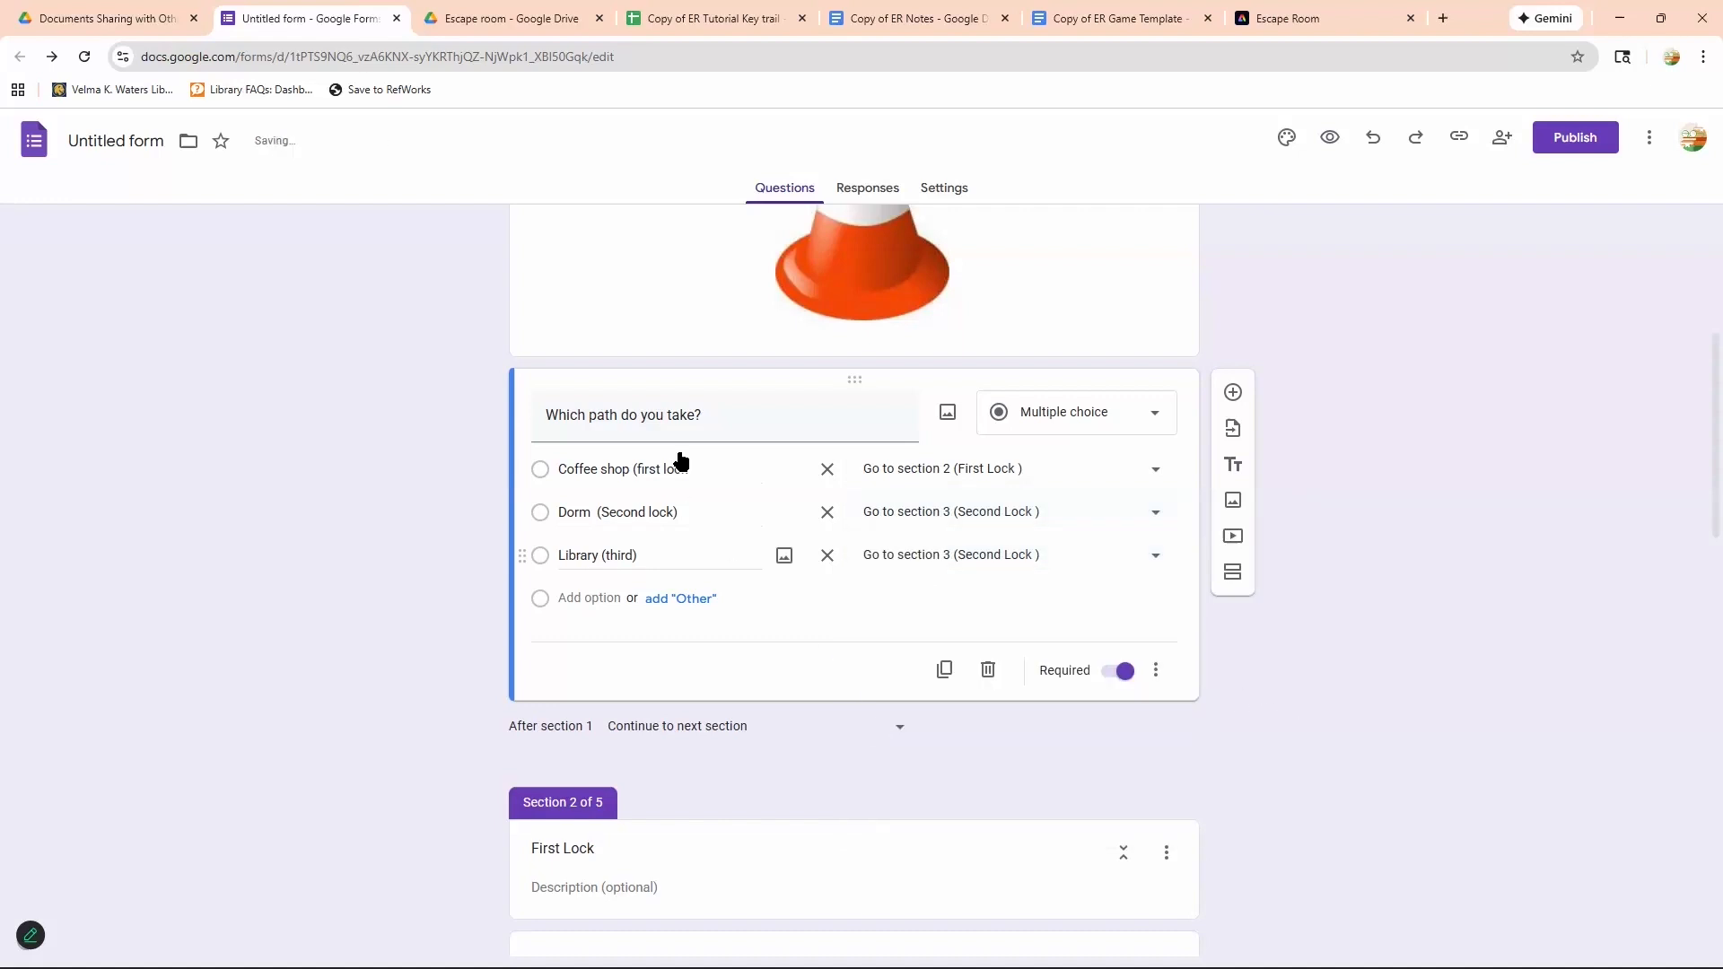
Add a second multiple-choice question to the First Lock section and make it required.
scroll(814, 477, "down", 3)
scroll(903, 684, "up", 4)
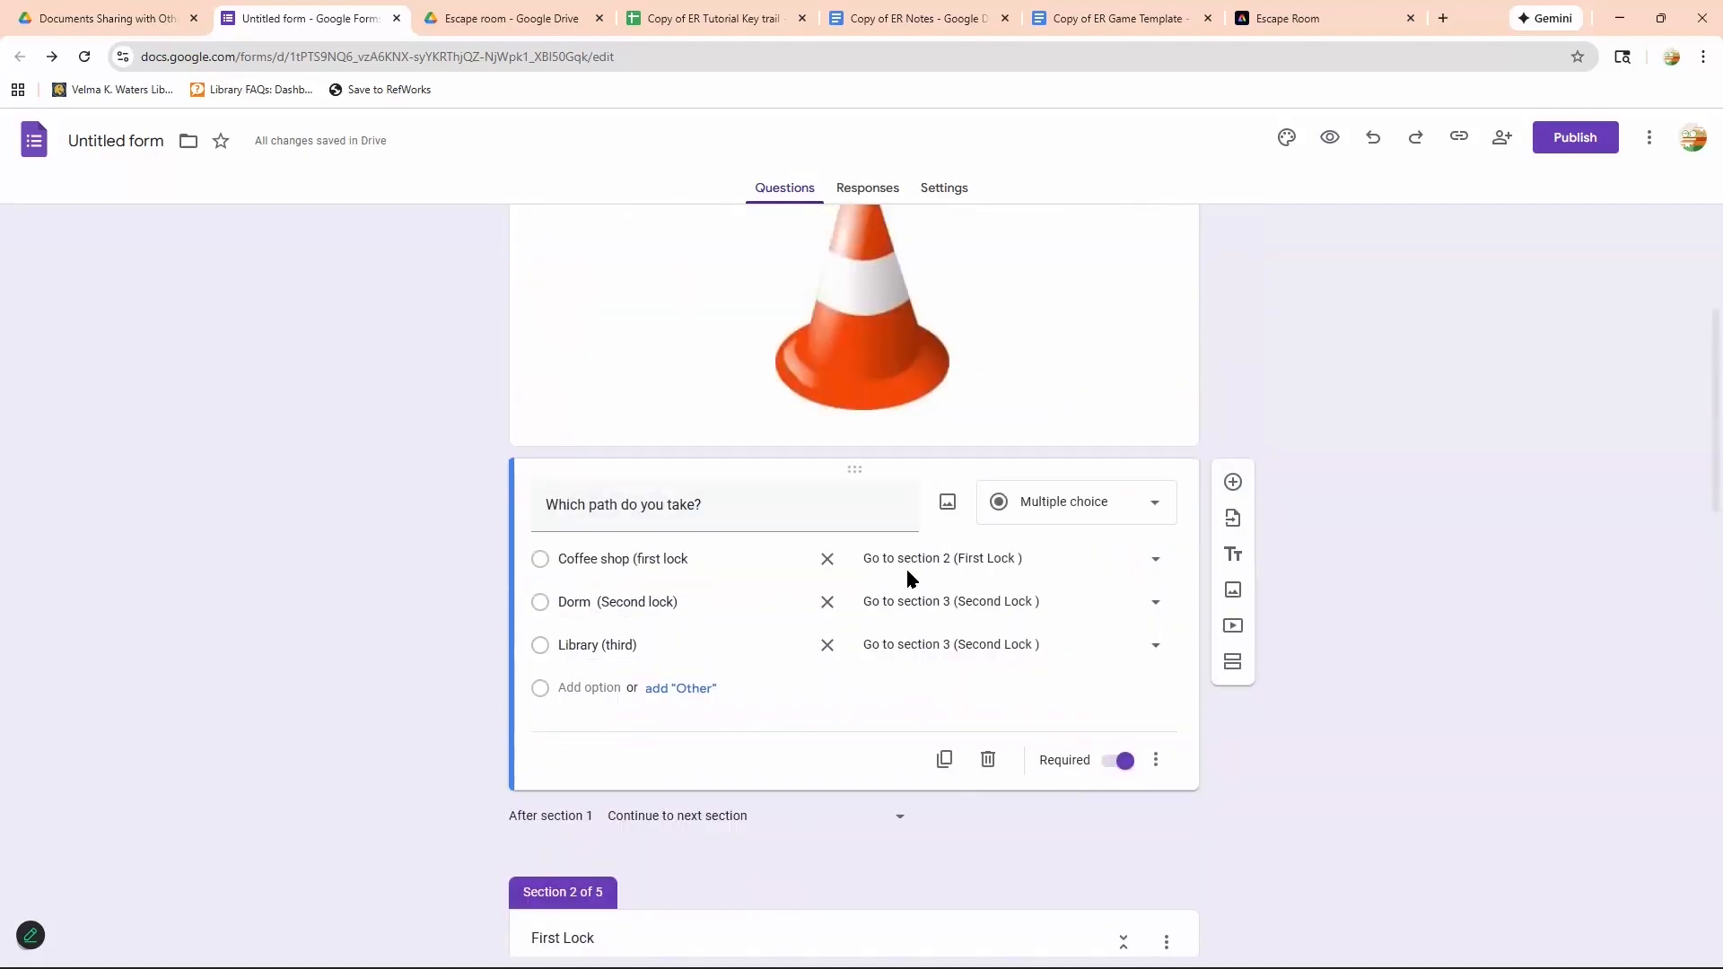
scroll(908, 577, "down", 3)
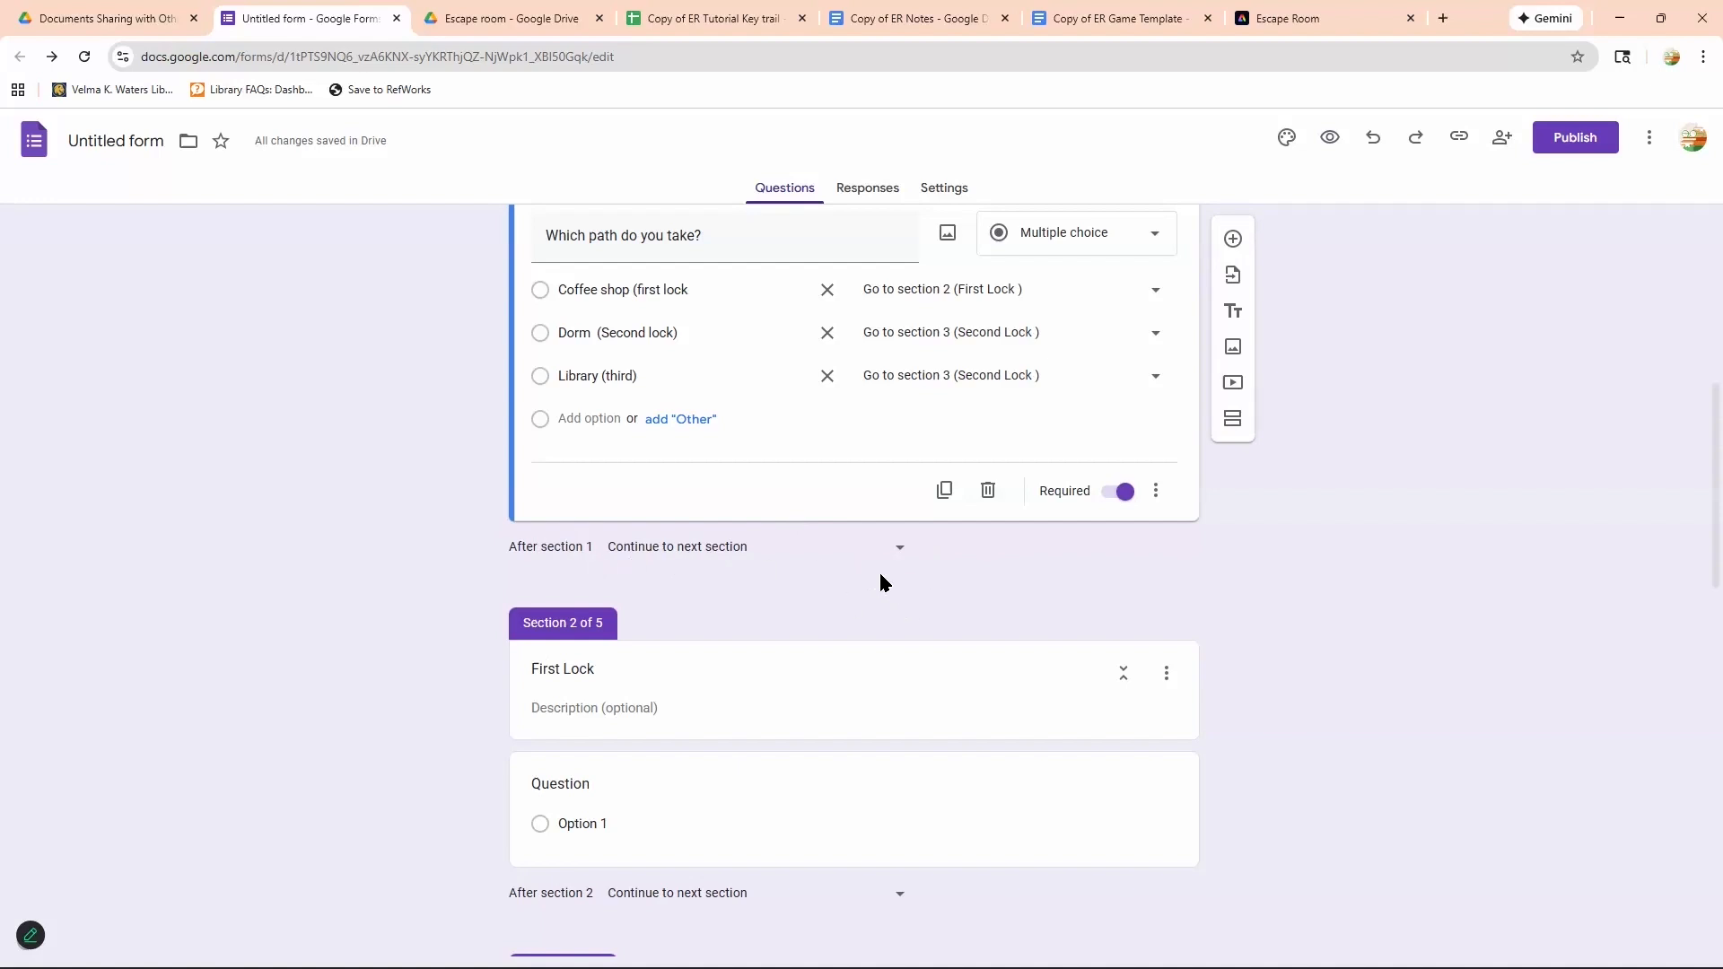
scroll(739, 628, "up", 2)
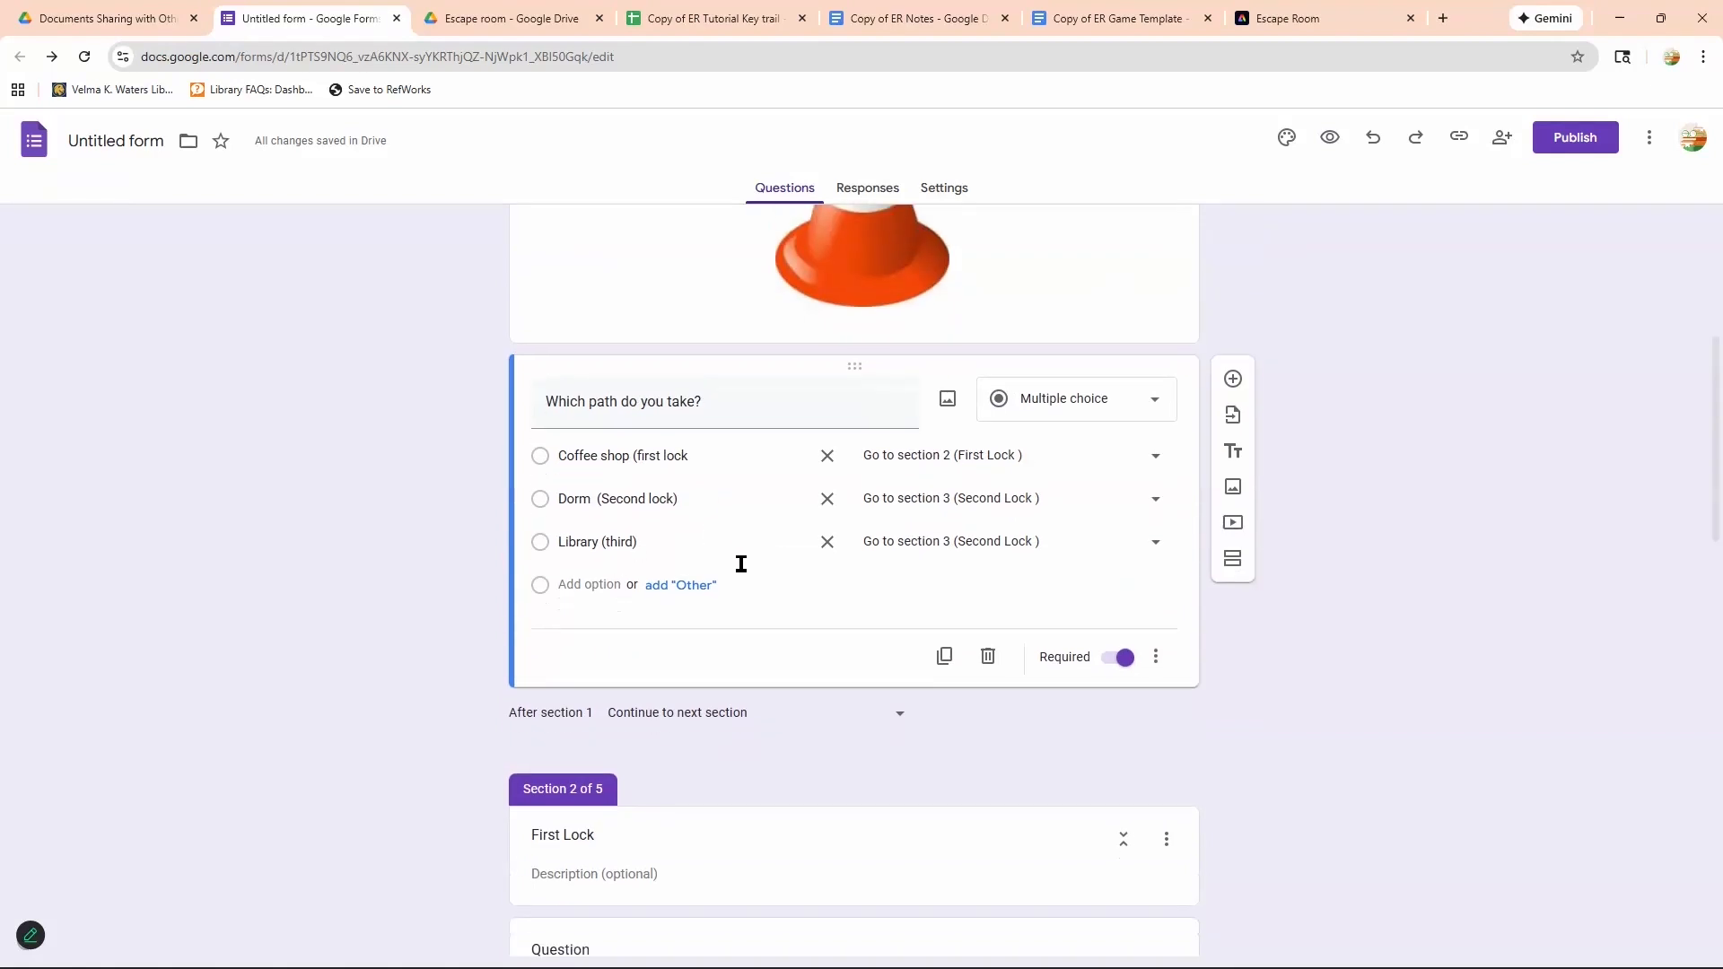
scroll(682, 547, "down", 5)
left_click(788, 499)
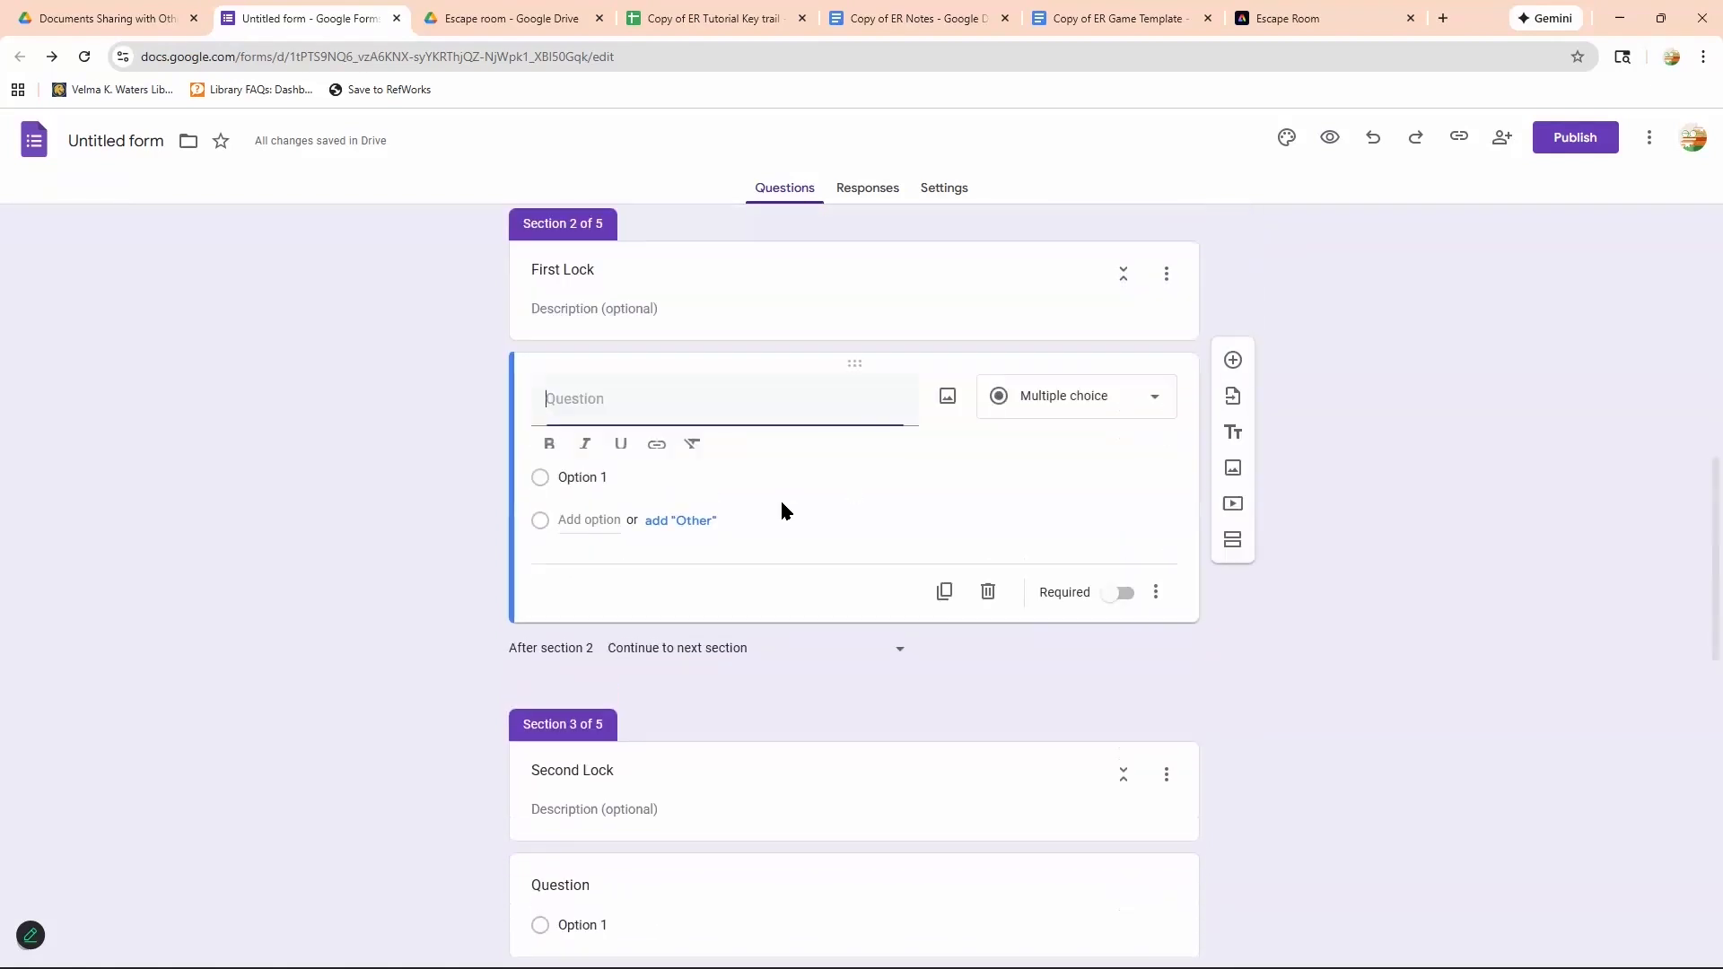
scroll(819, 442, "up", 5)
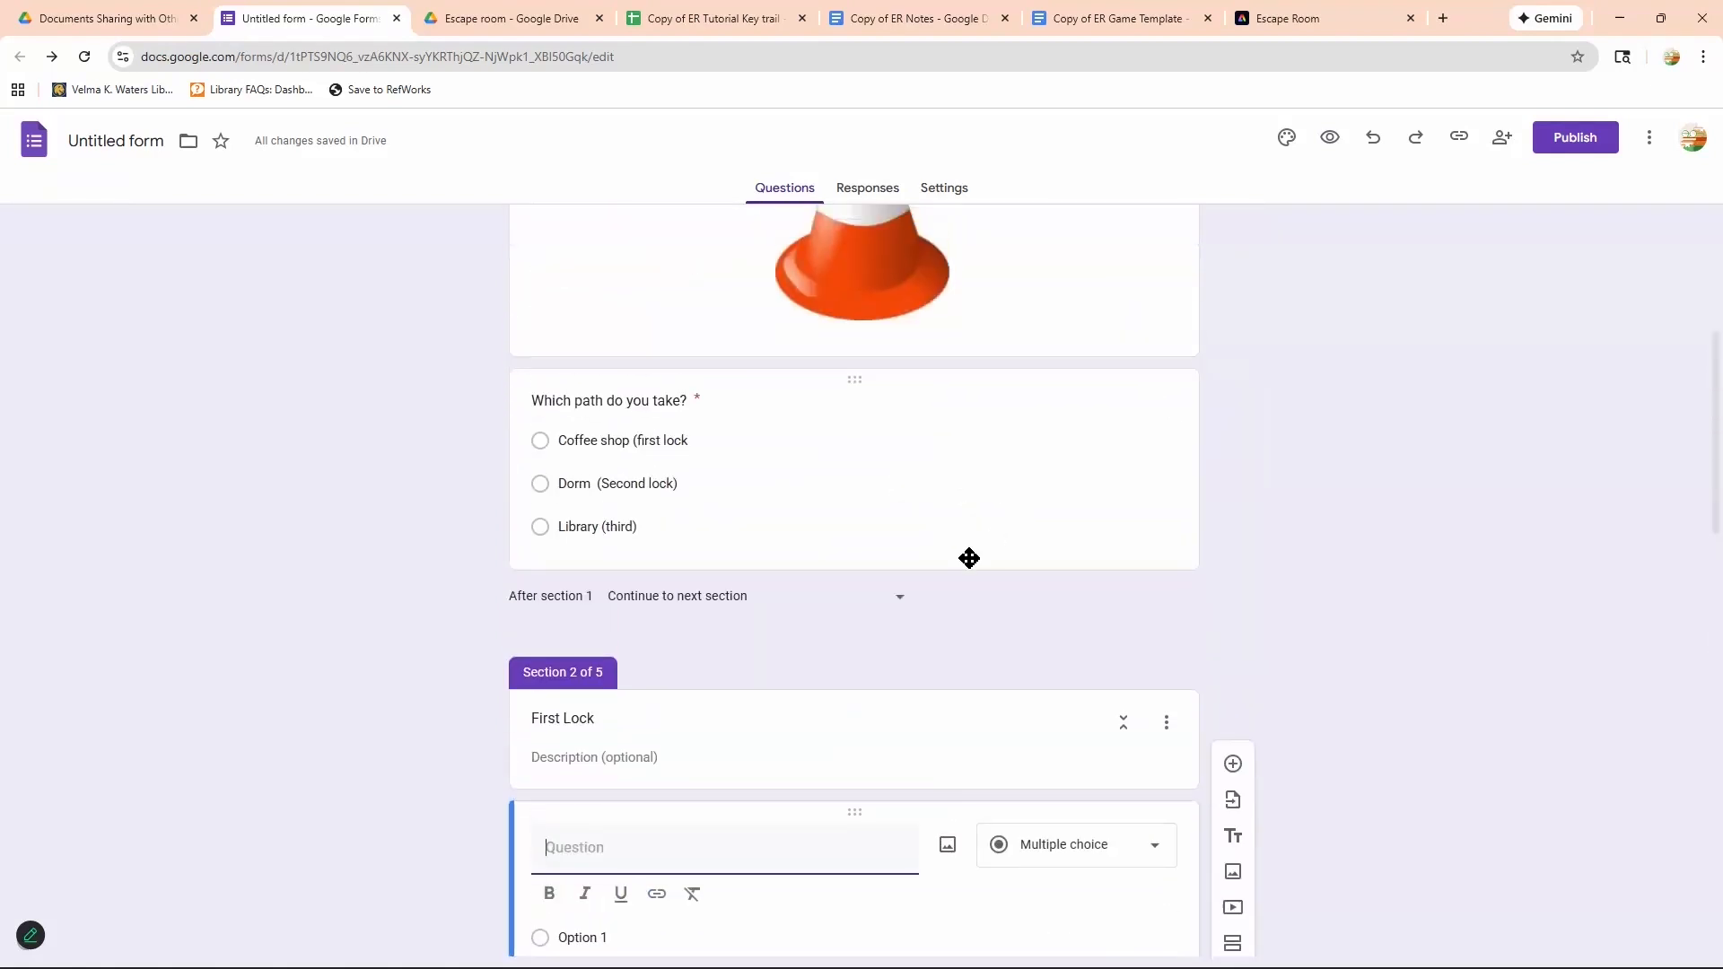
scroll(888, 648, "up", 2)
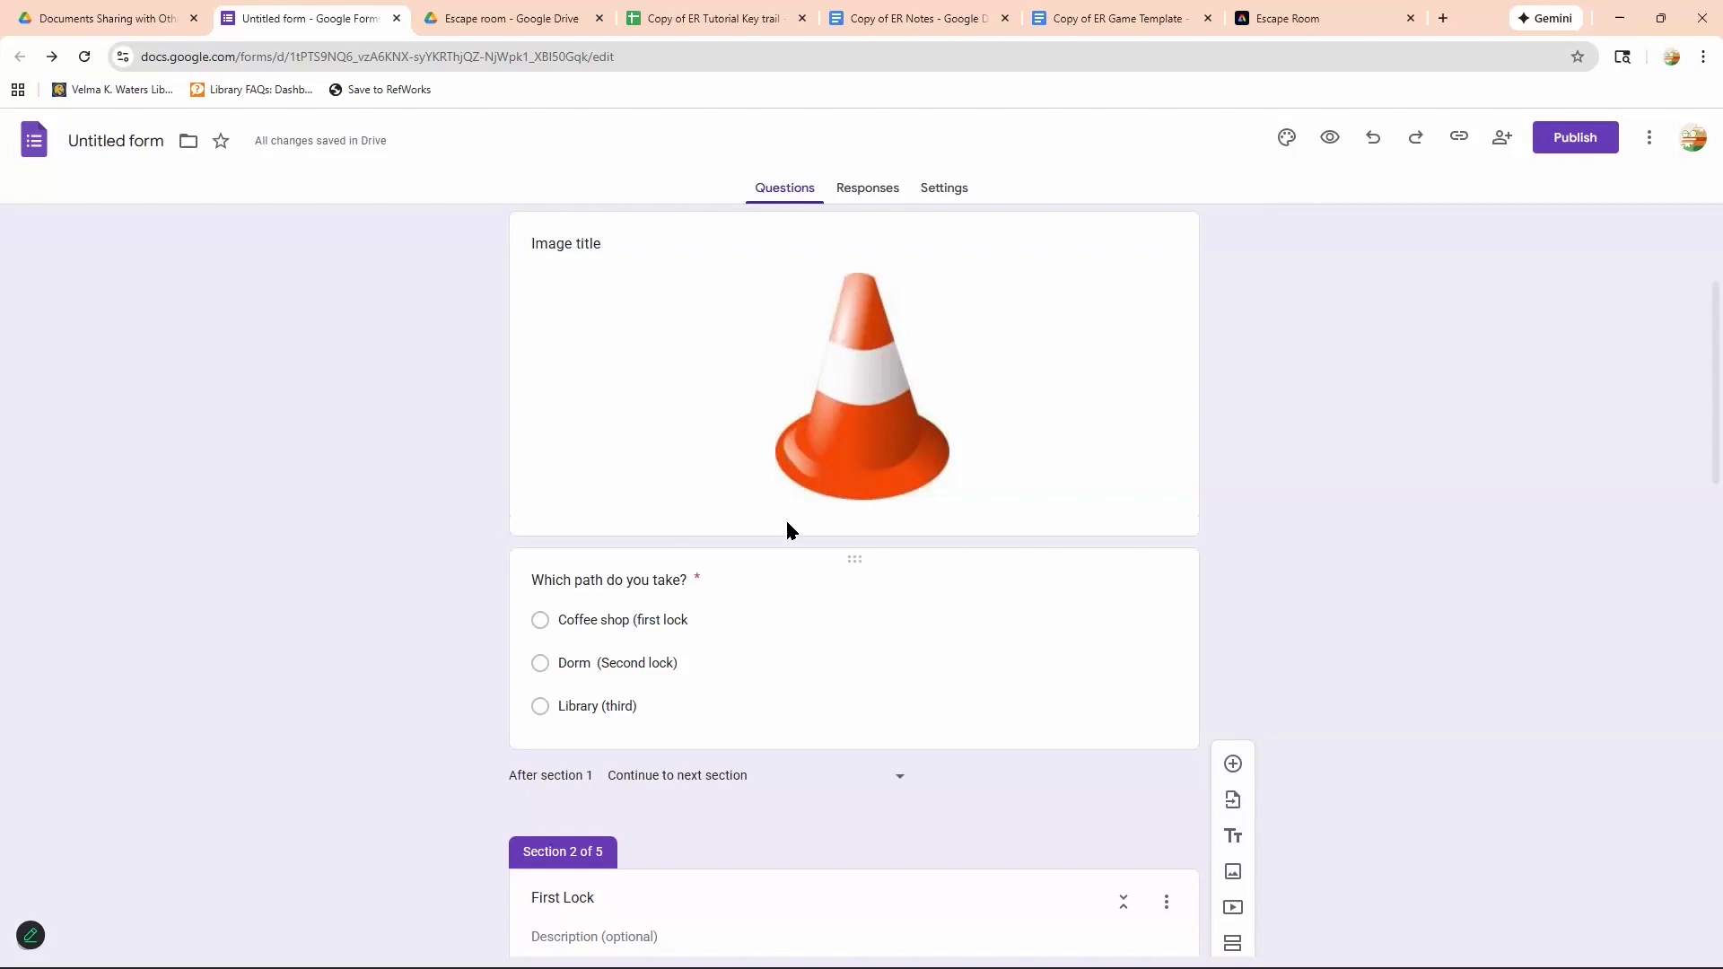
scroll(735, 455, "down", 6)
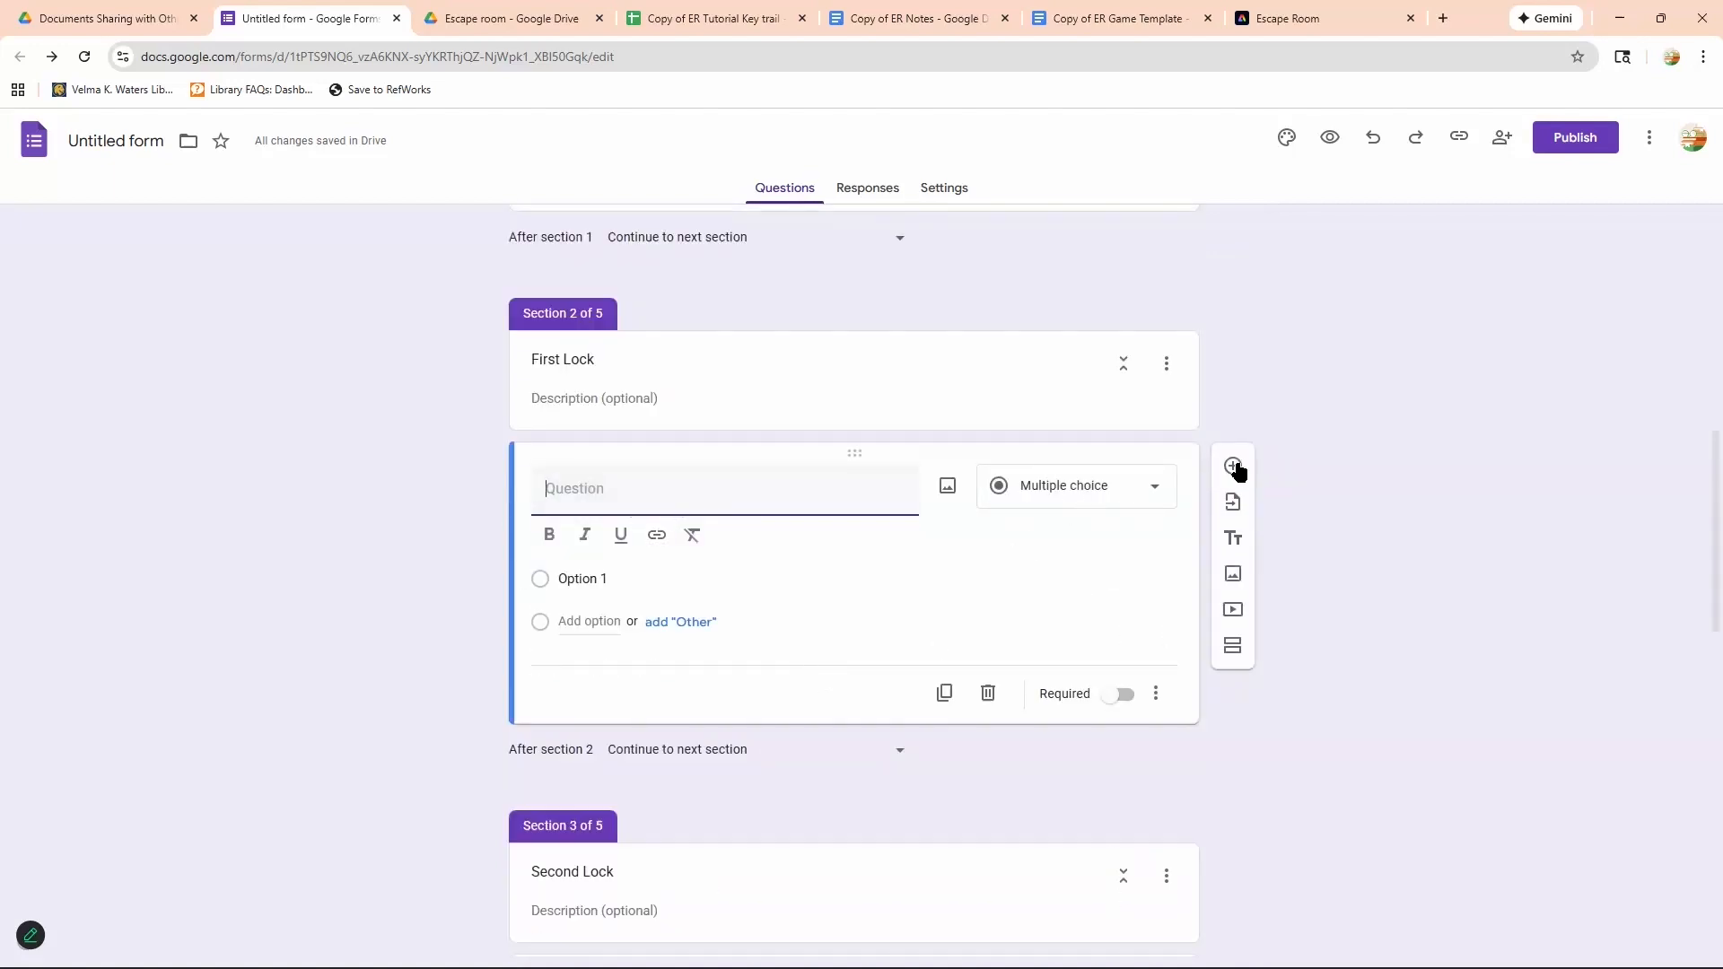
left_click(1233, 467)
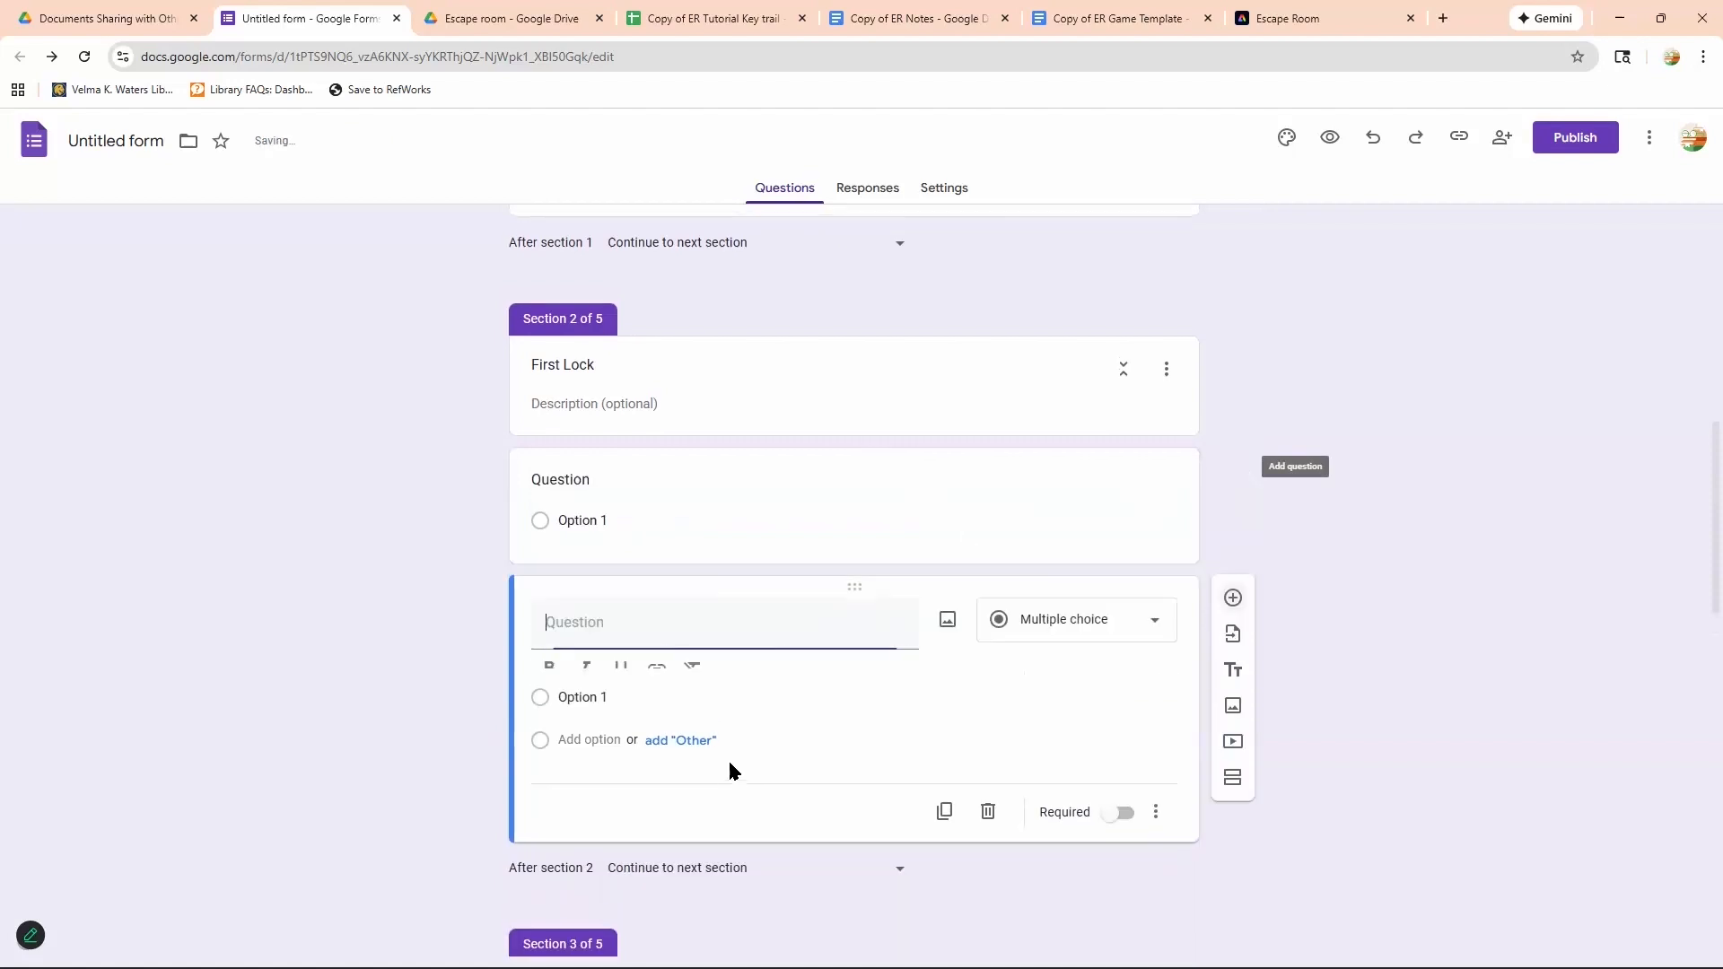
scroll(874, 393, "down", 2)
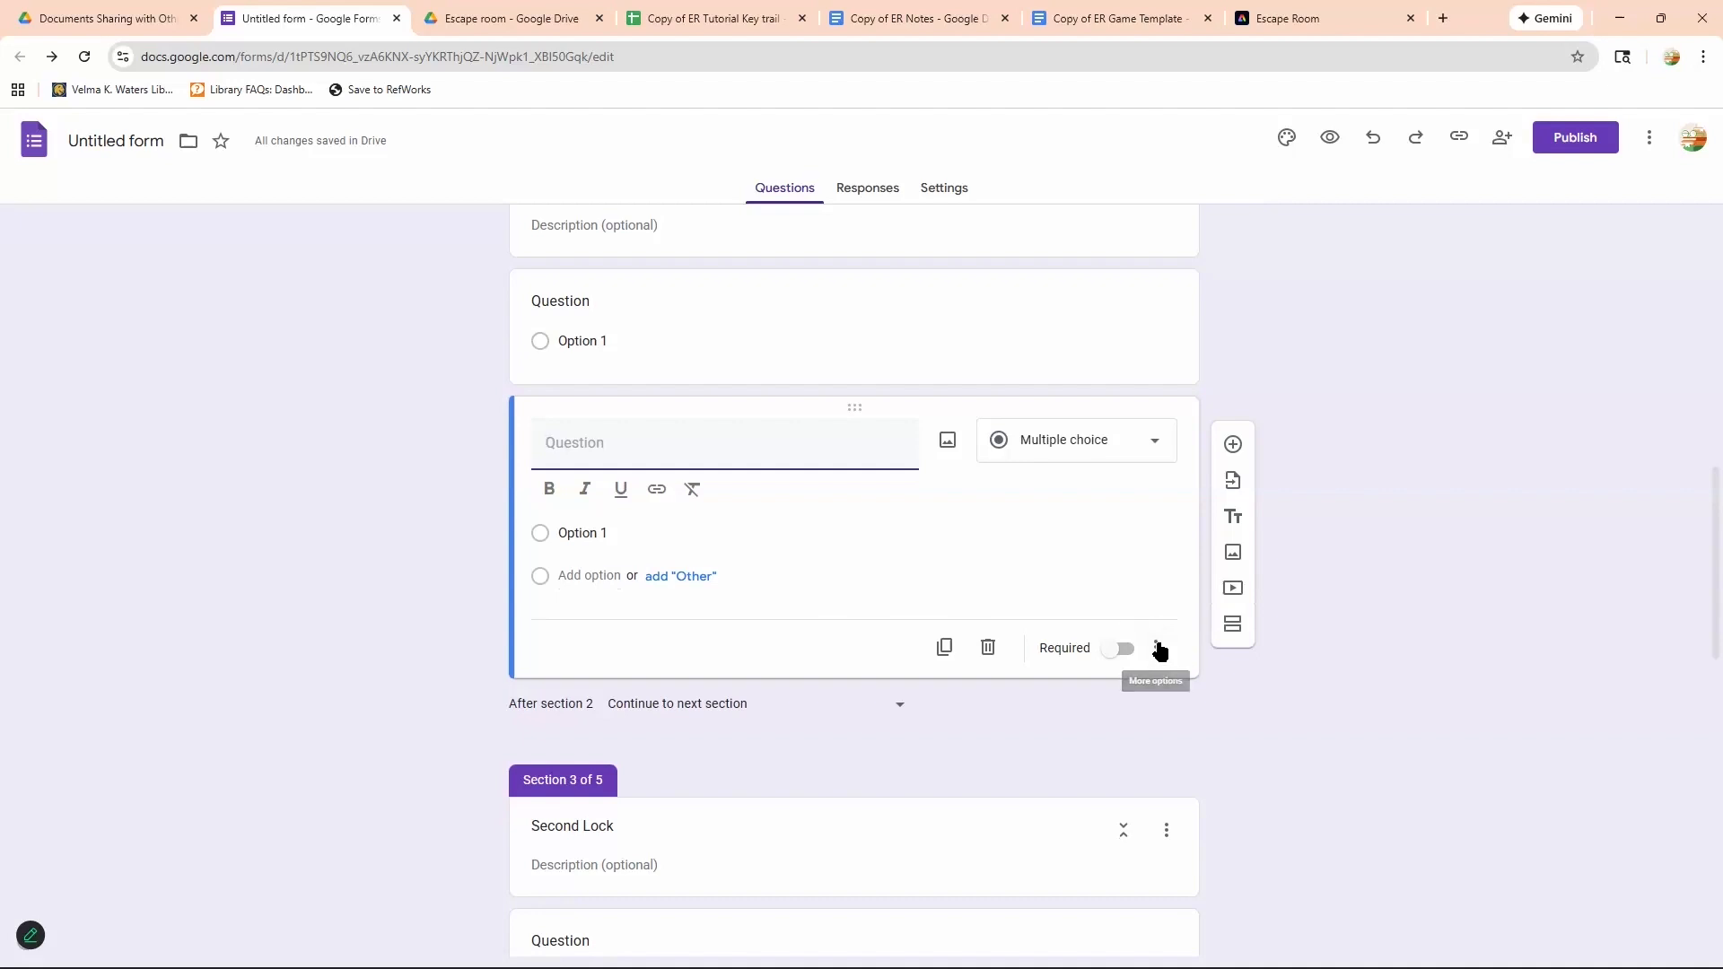
left_click(659, 346)
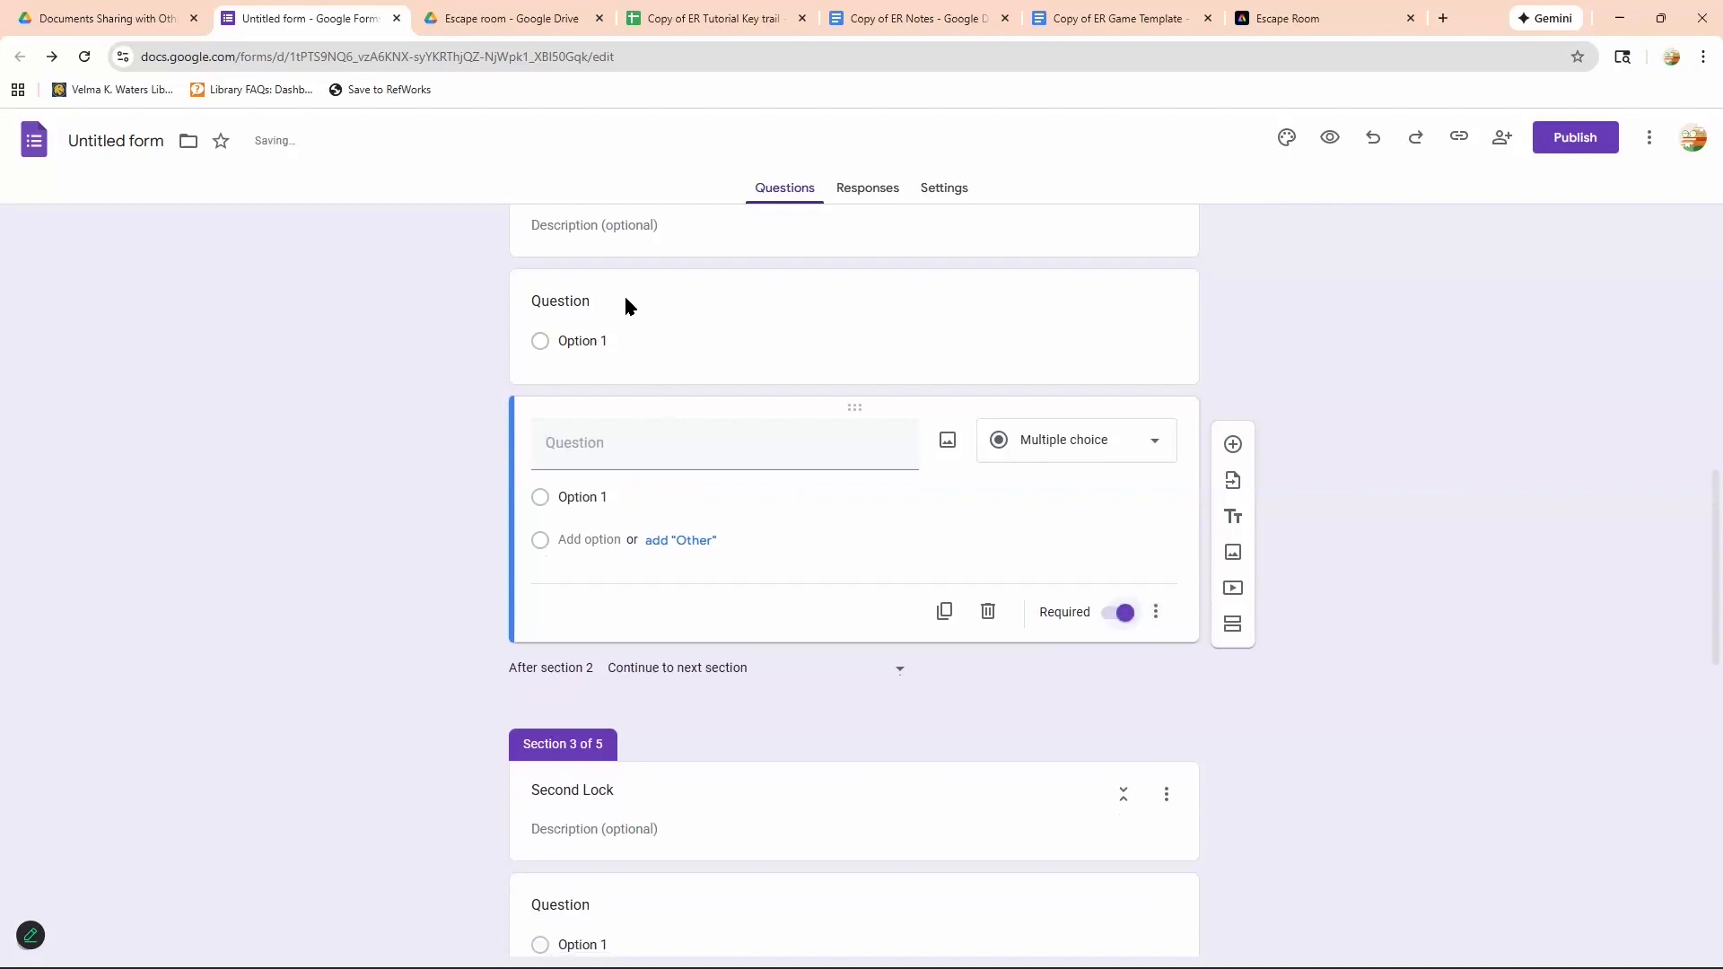
Add a title and description block to the First Lock section, placed above its first question.
left_click(769, 354)
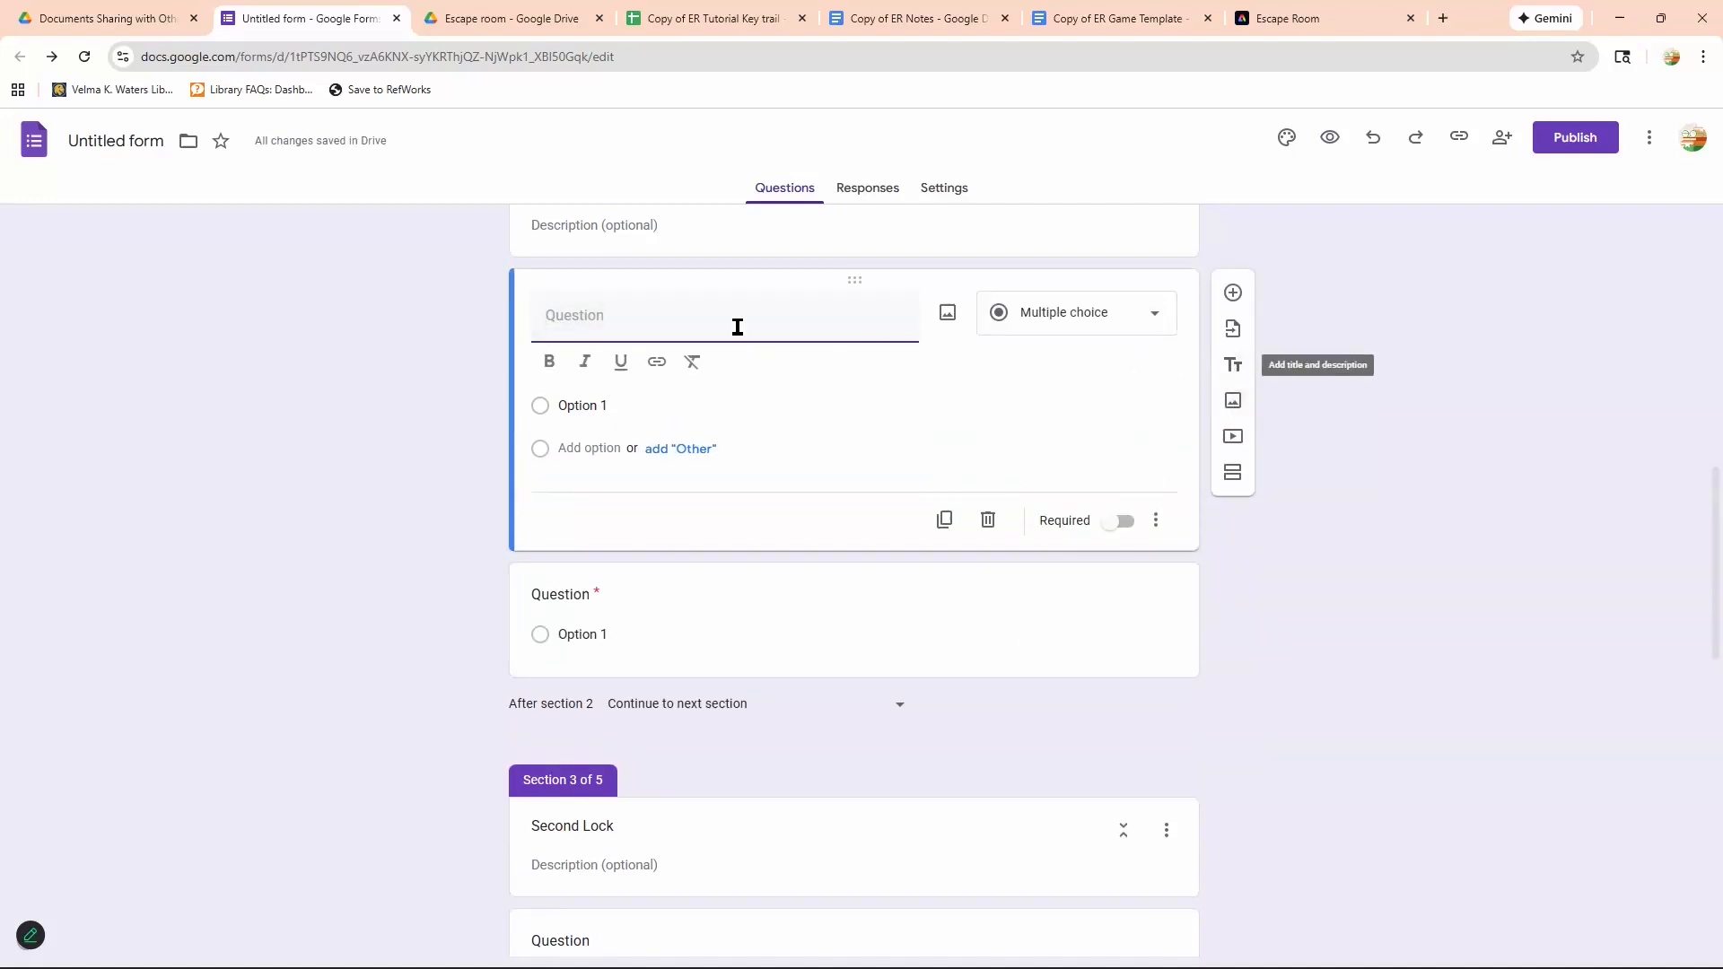
left_click(1294, 381)
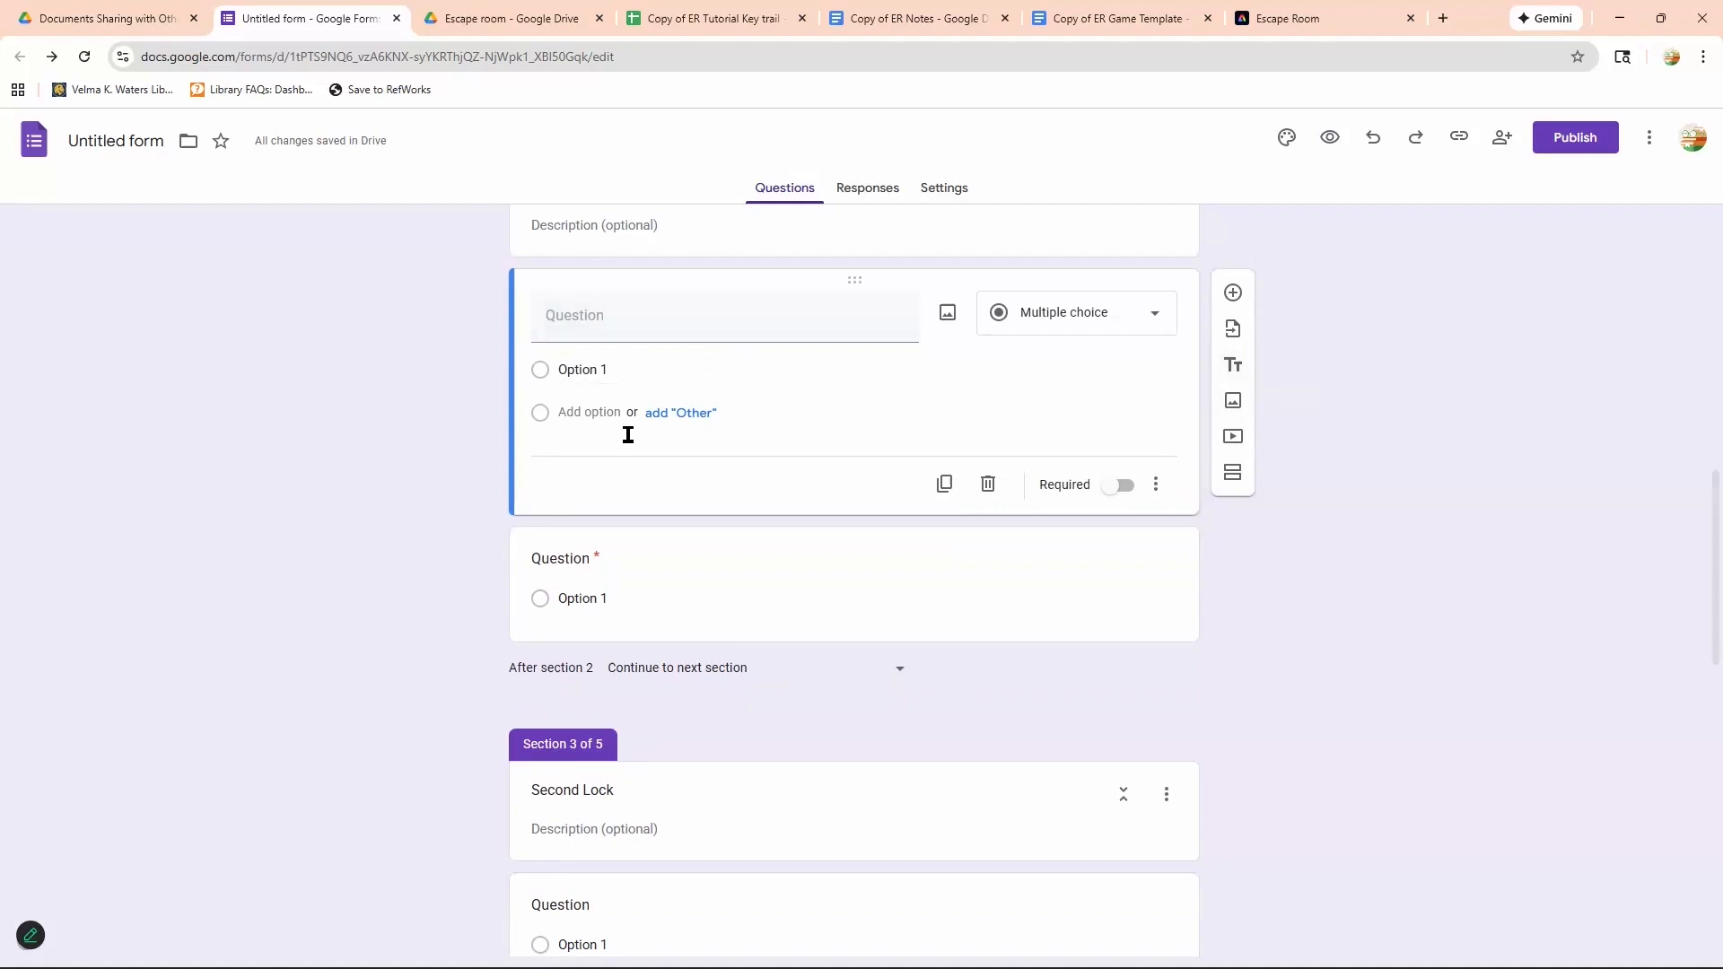
left_click(1233, 365)
scroll(857, 503, "up", 1)
left_click_drag(854, 499, 627, 542)
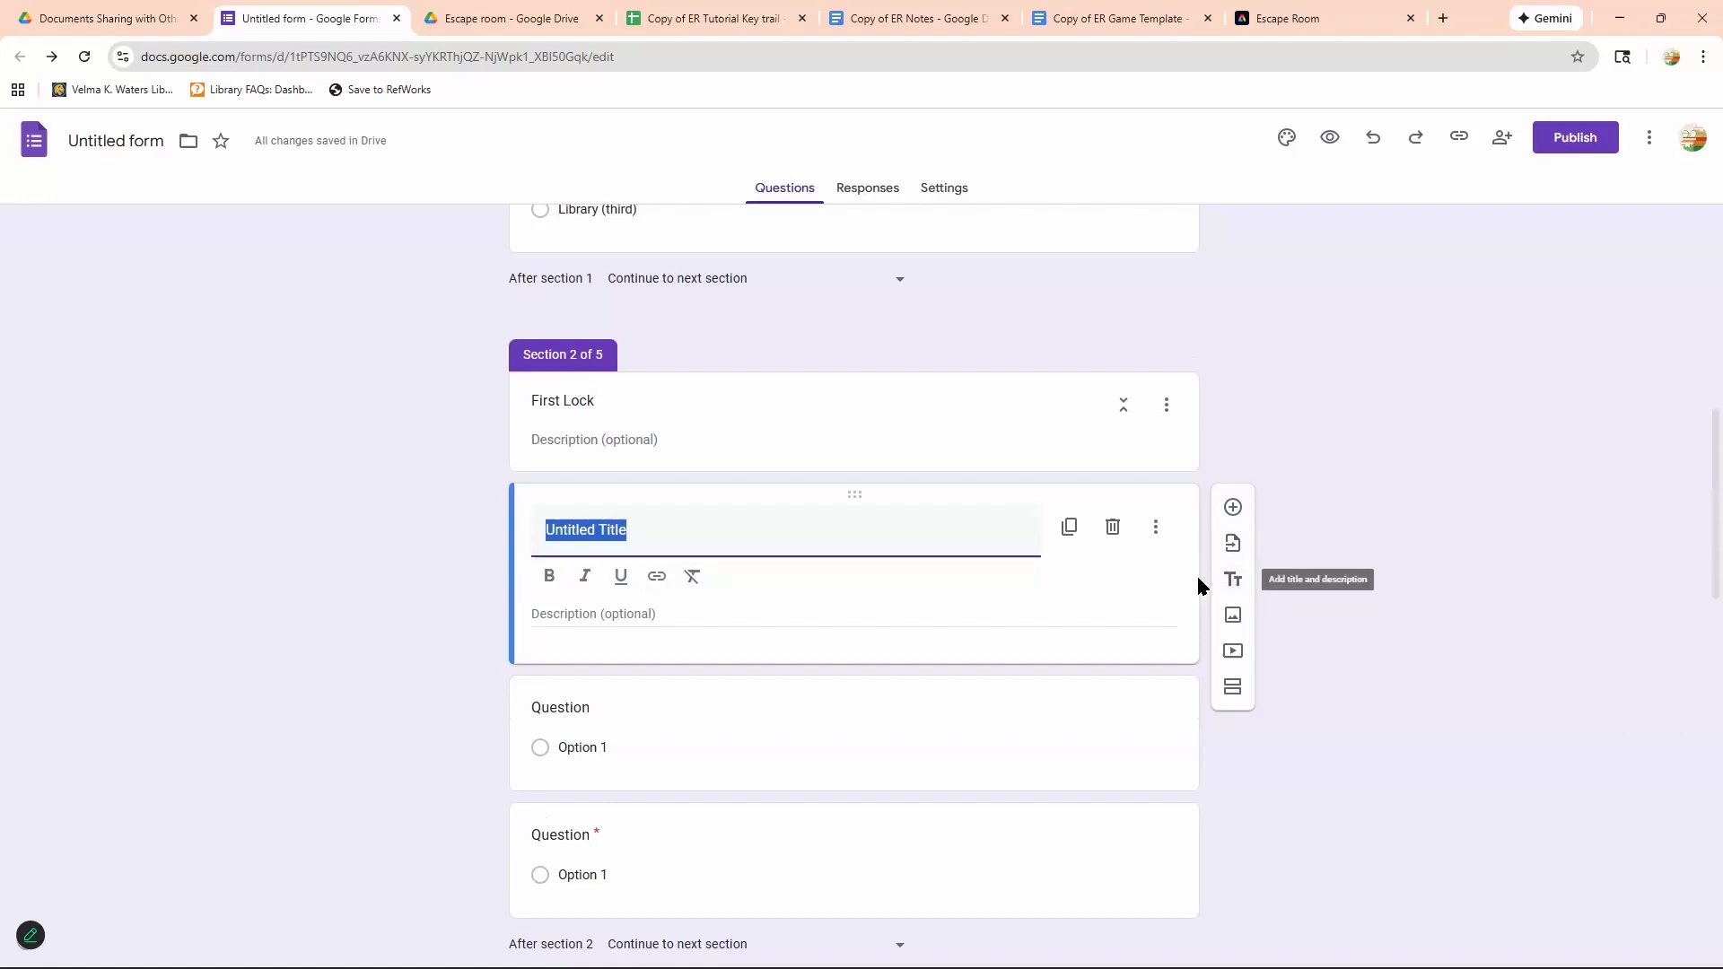
Delete the untitled title and description block from the First Lock section.
left_click(1156, 526)
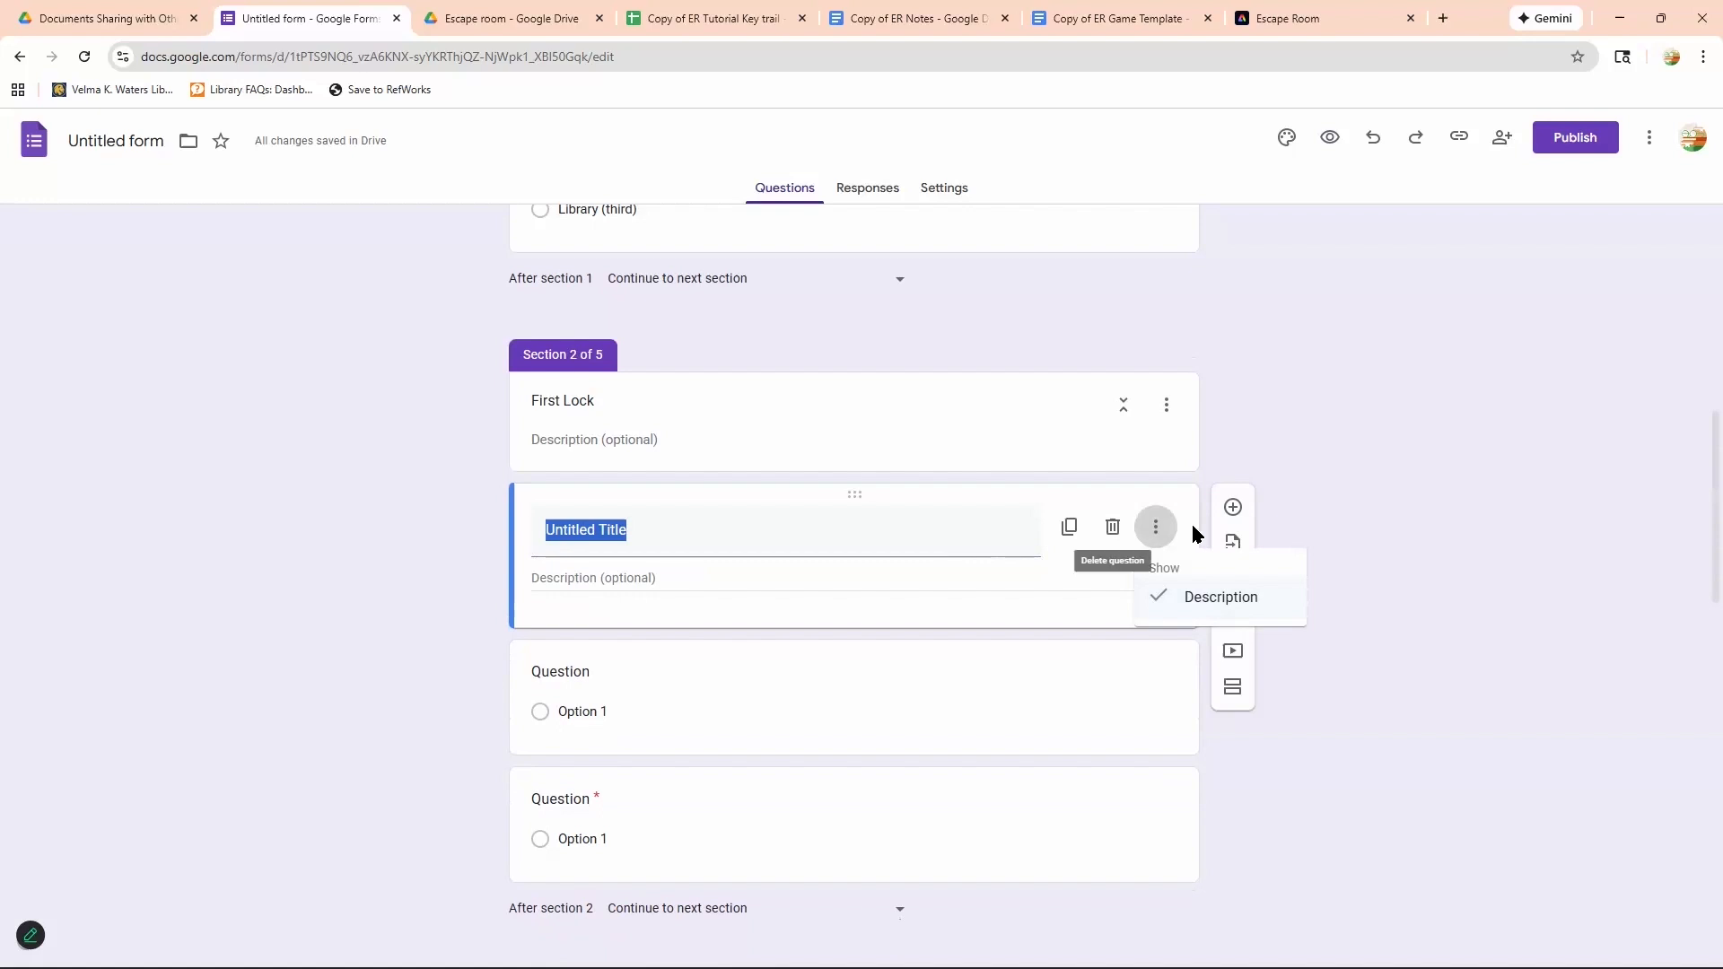
left_click(1119, 535)
left_click(1113, 527)
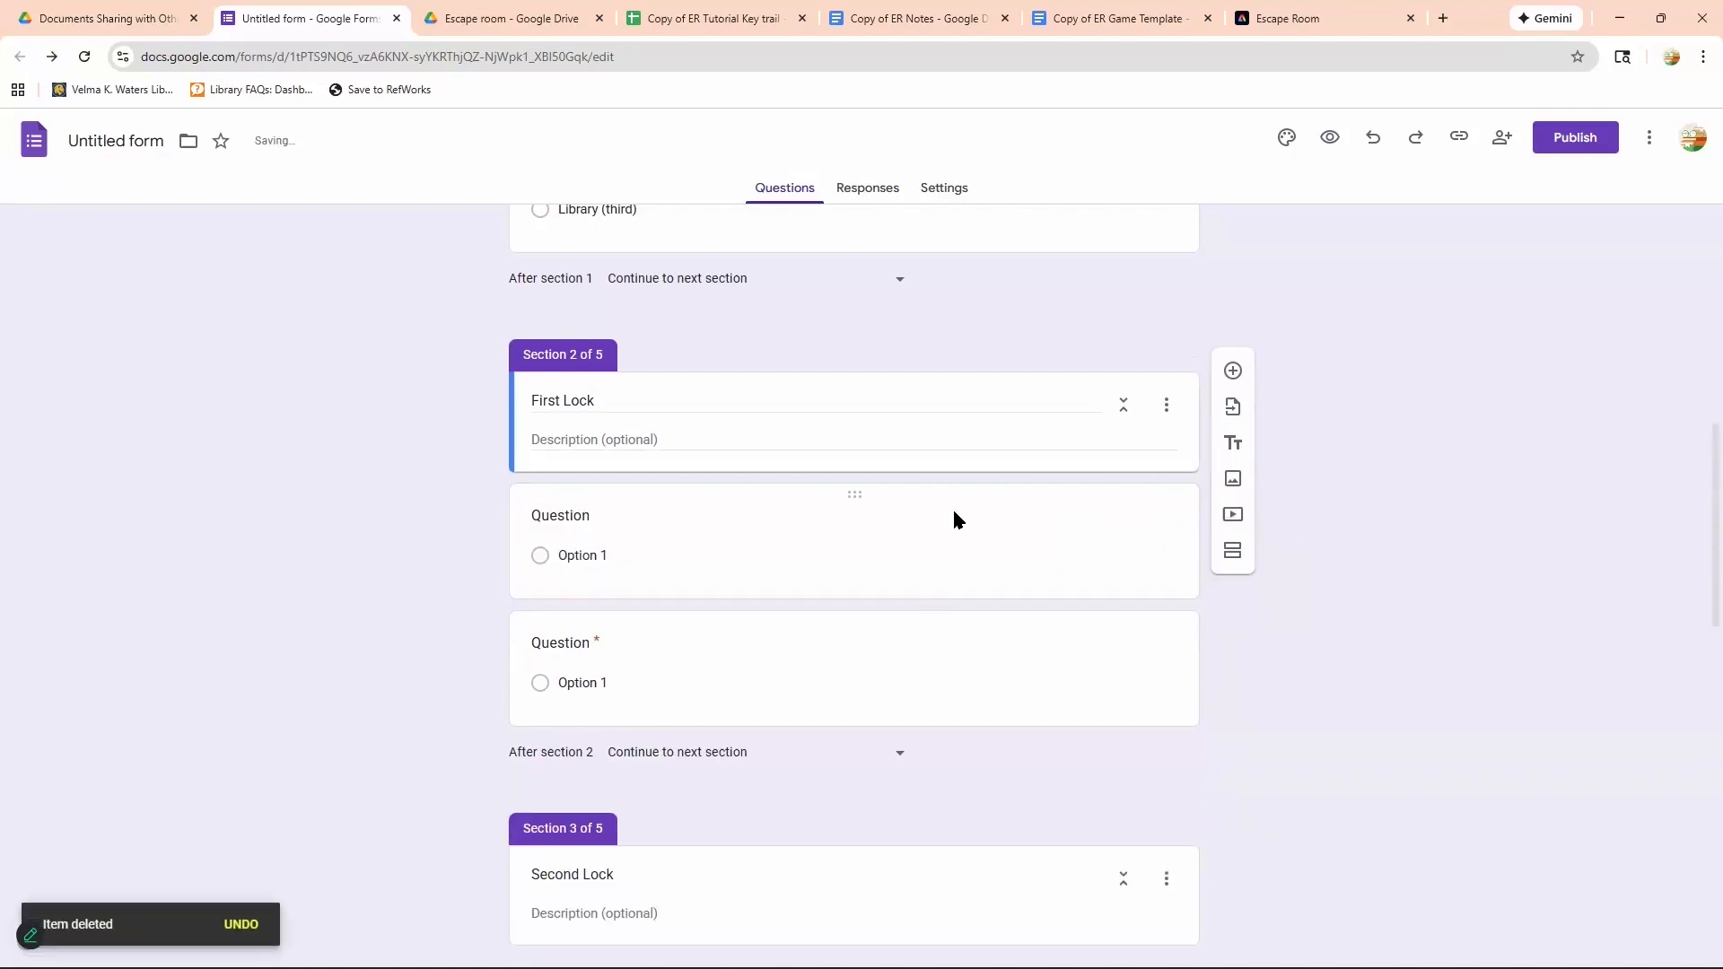
Change the first question in the First Lock section to the Paragraph answer type.
left_click(1119, 583)
left_click(1162, 529)
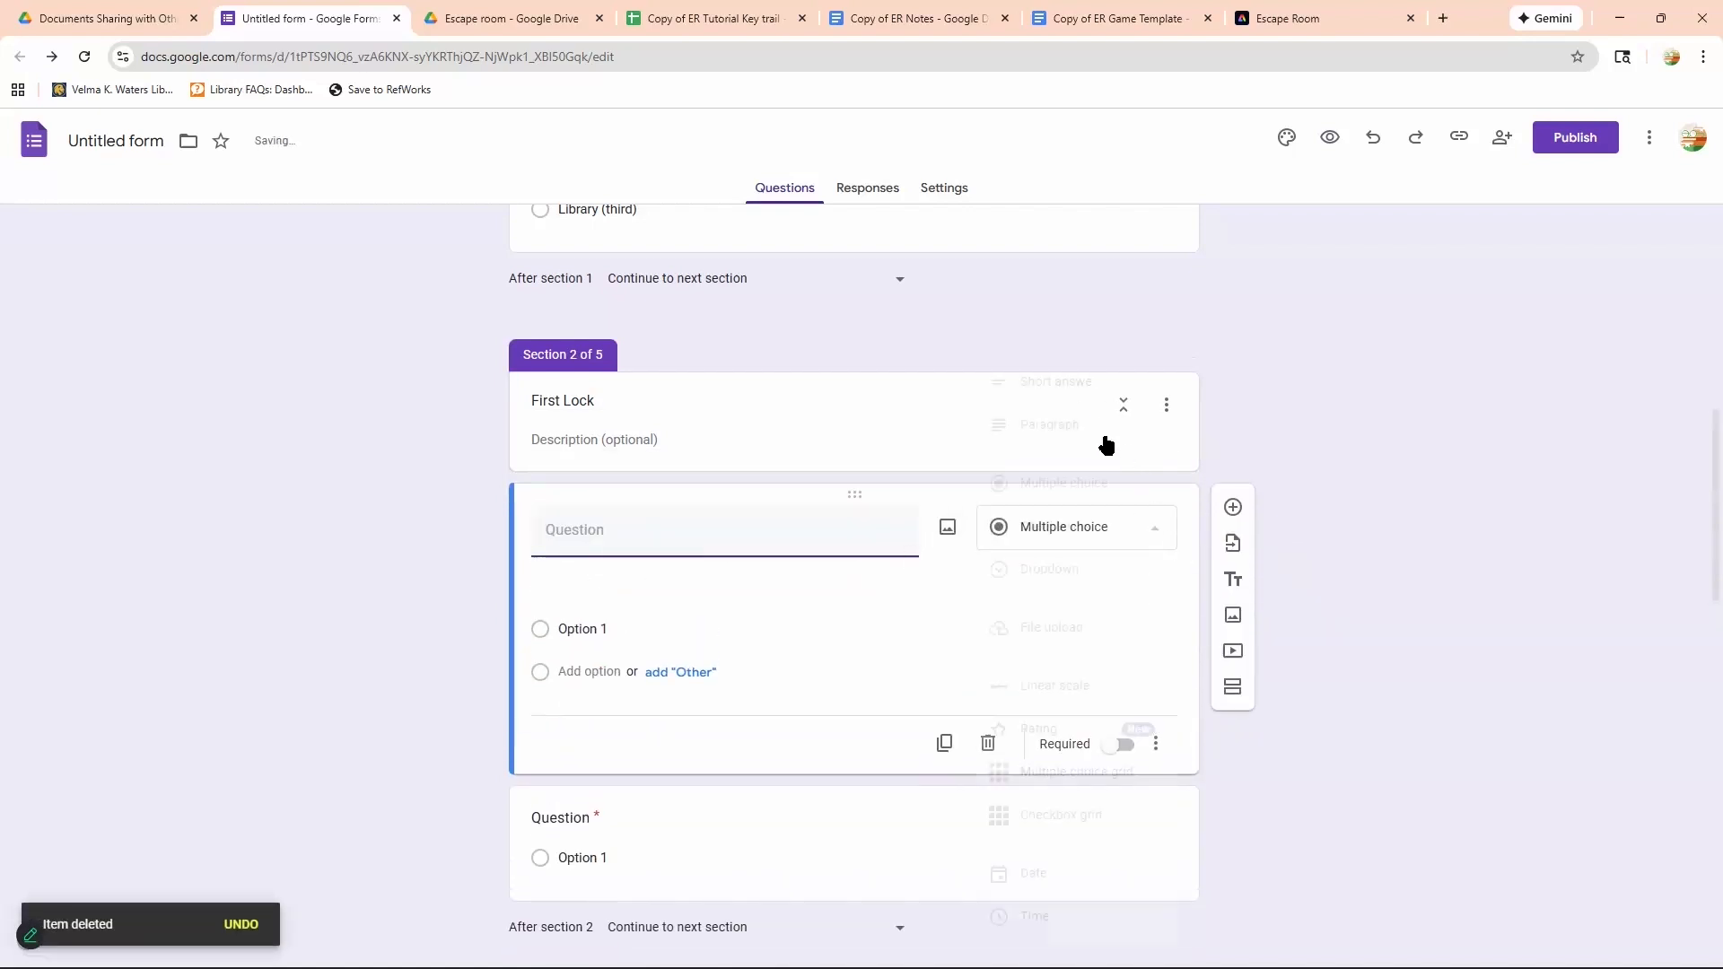
left_click(759, 569)
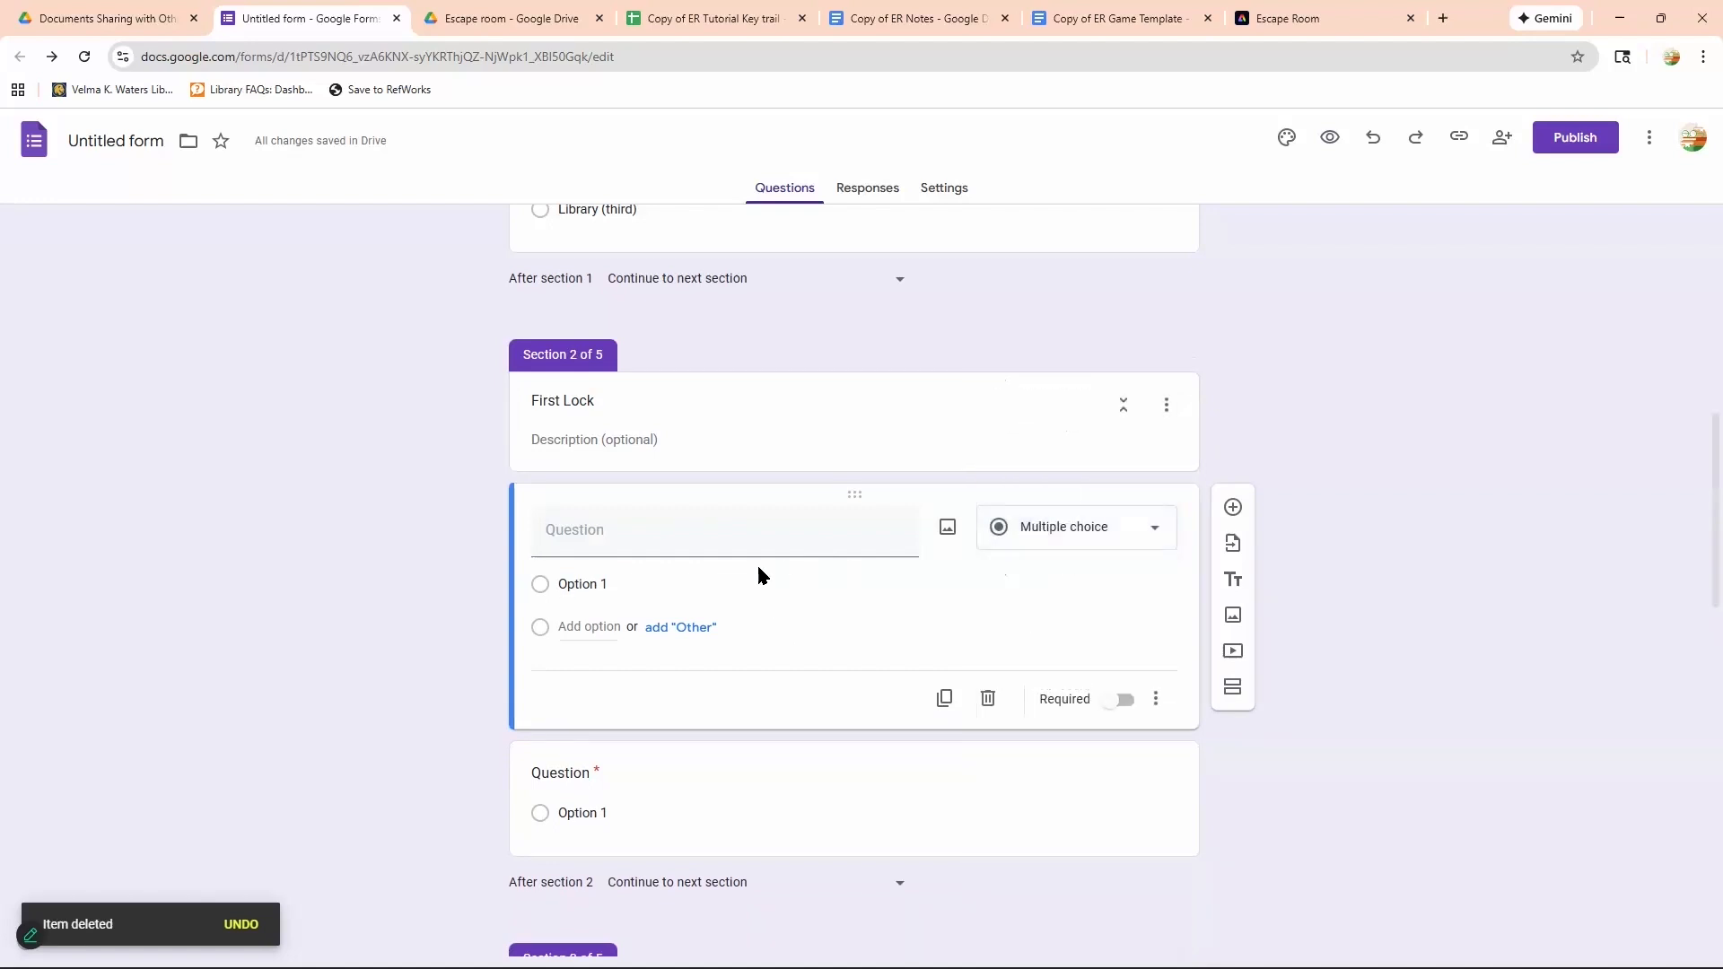
scroll(1069, 415, "up", 8)
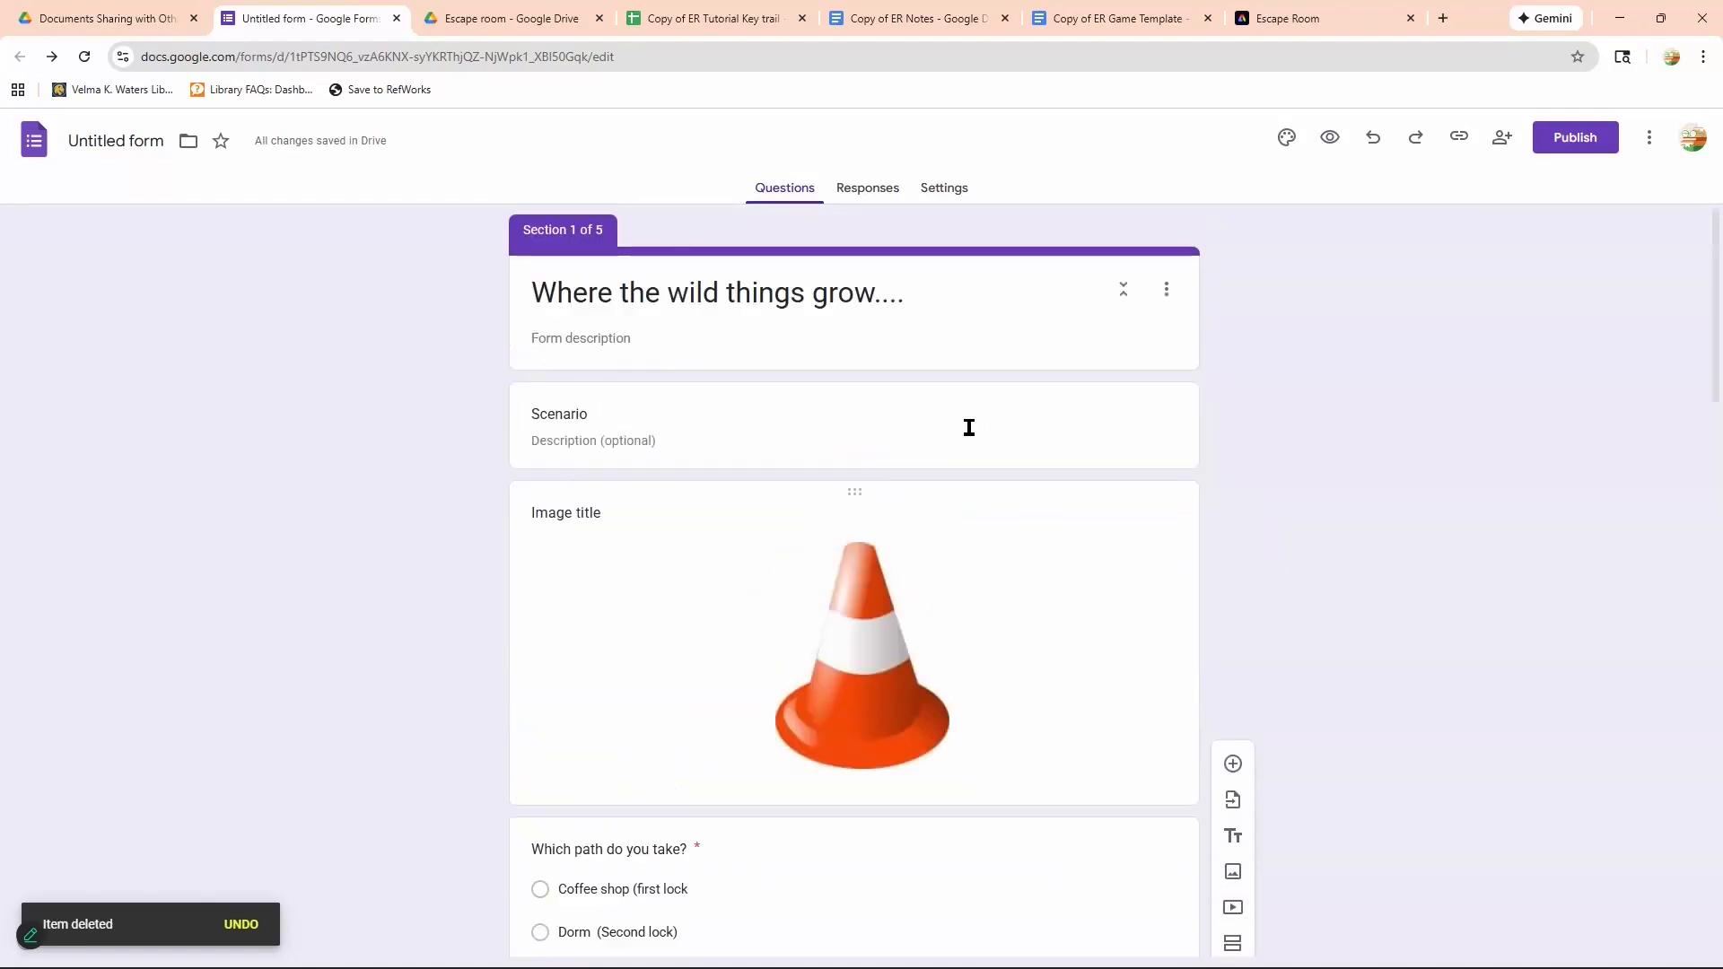
left_click(927, 465)
scroll(750, 350, "down", 10)
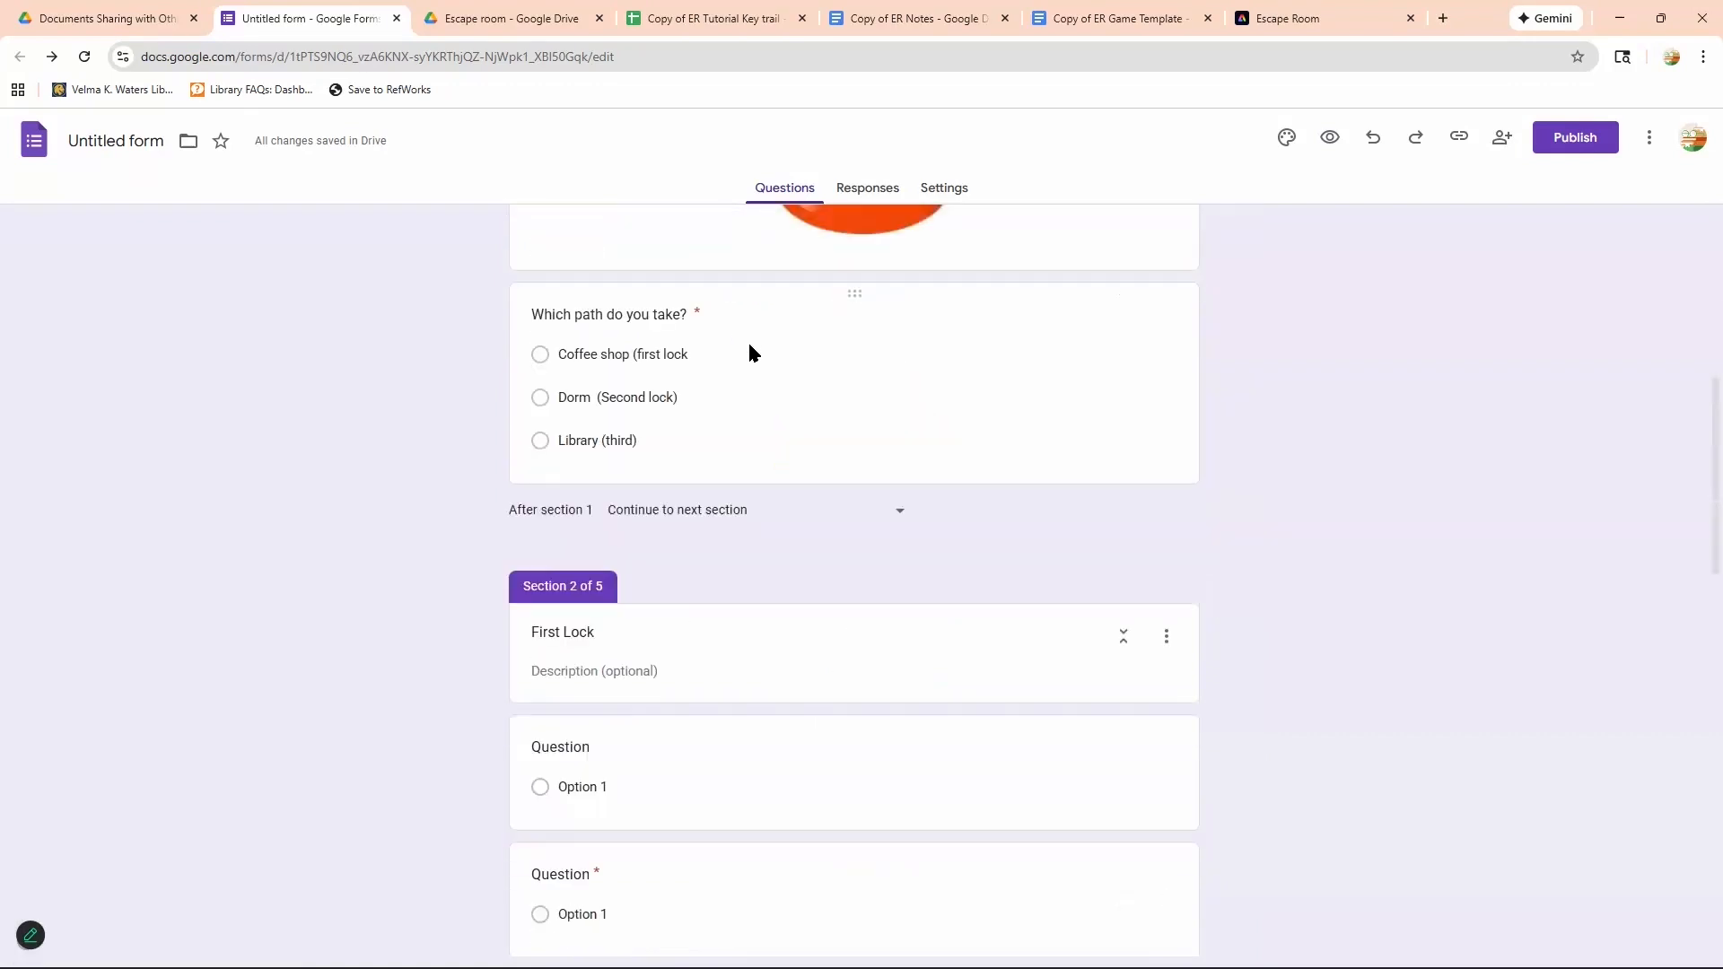
scroll(727, 409, "up", 1)
left_click(688, 431)
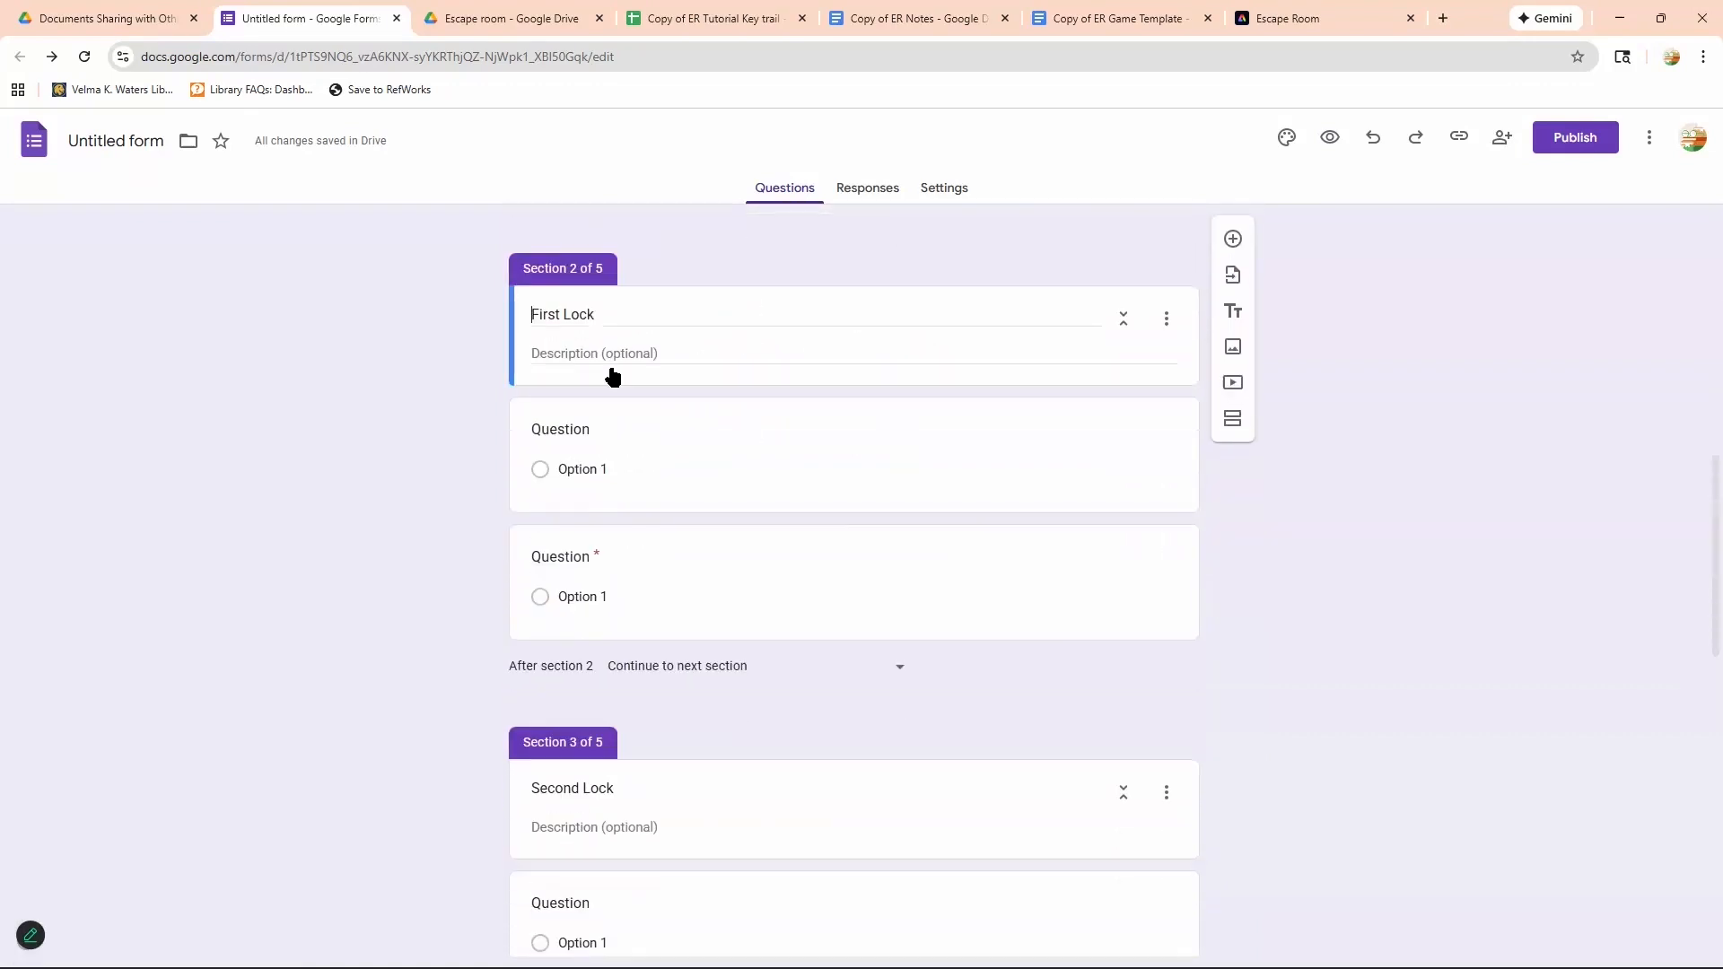
left_click(561, 314)
left_click(638, 454)
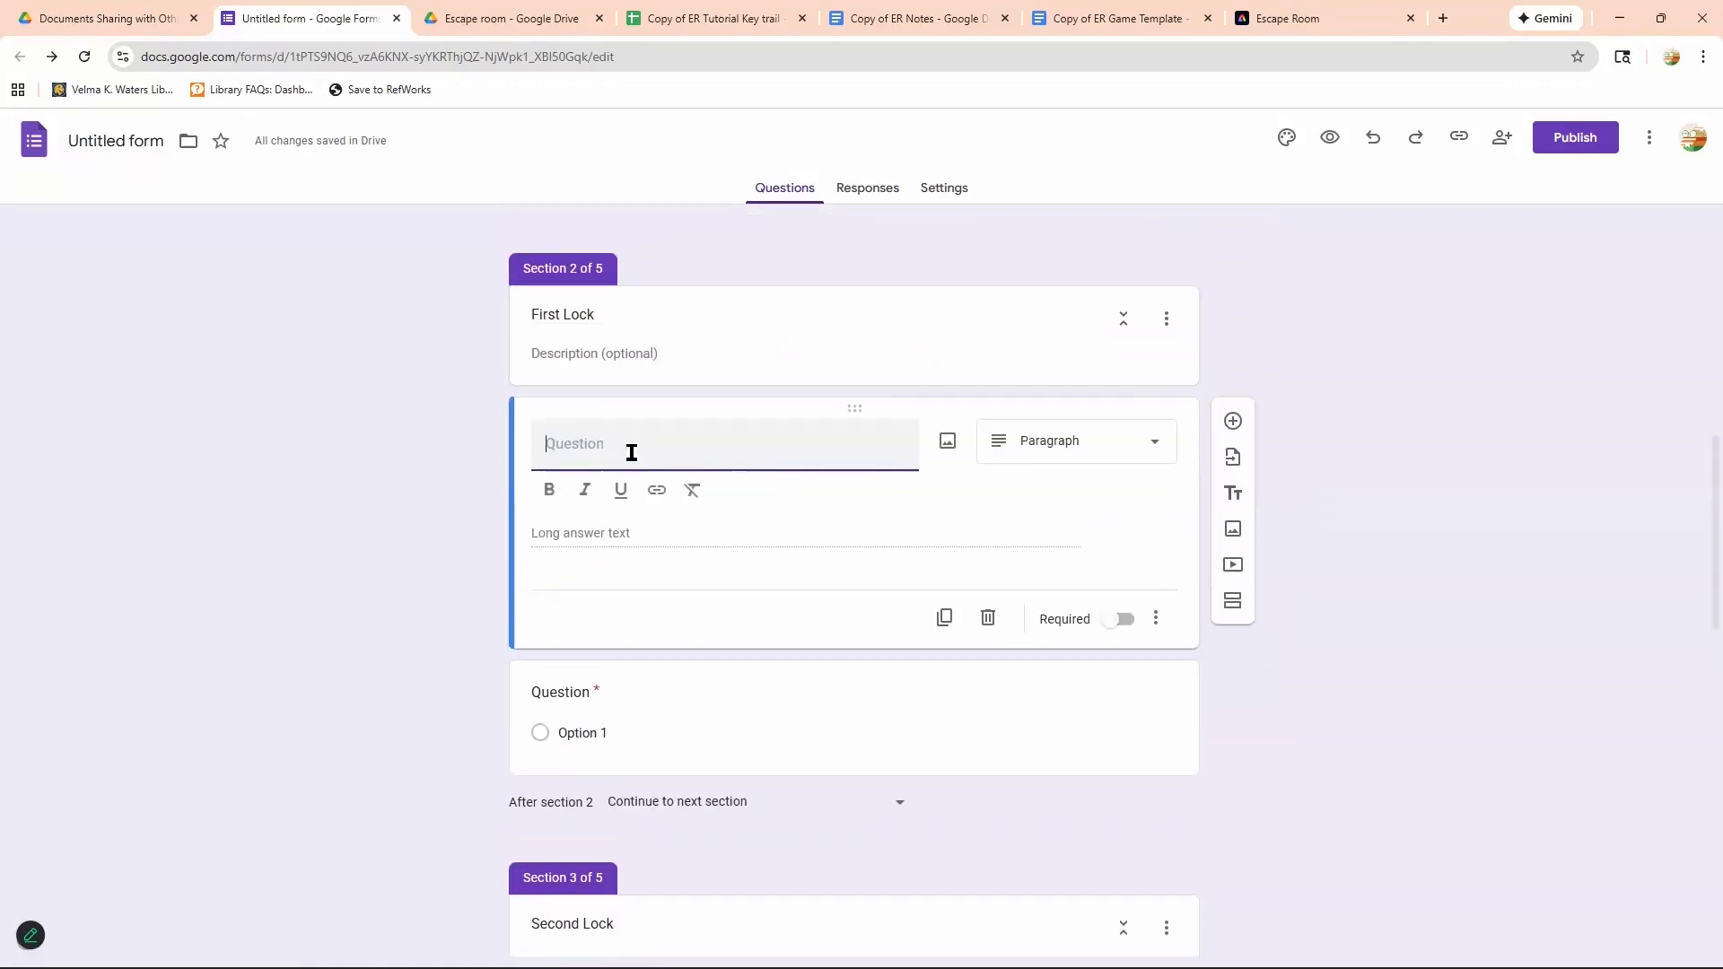
left_click(1057, 462)
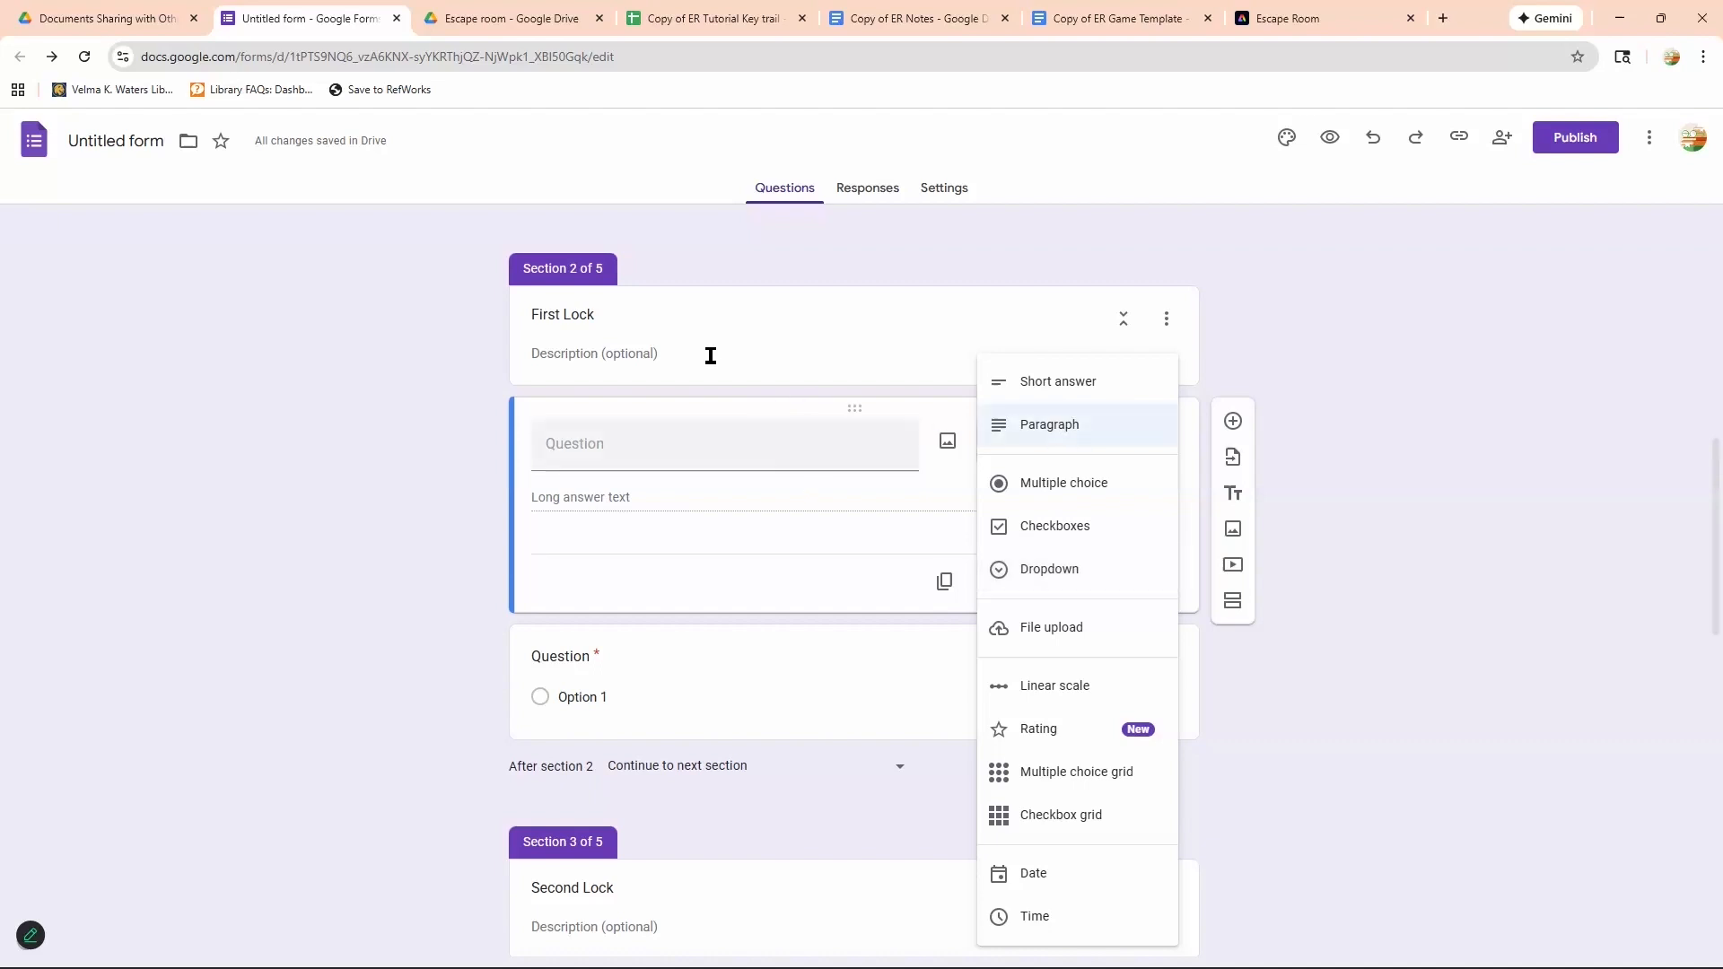
left_click(767, 377)
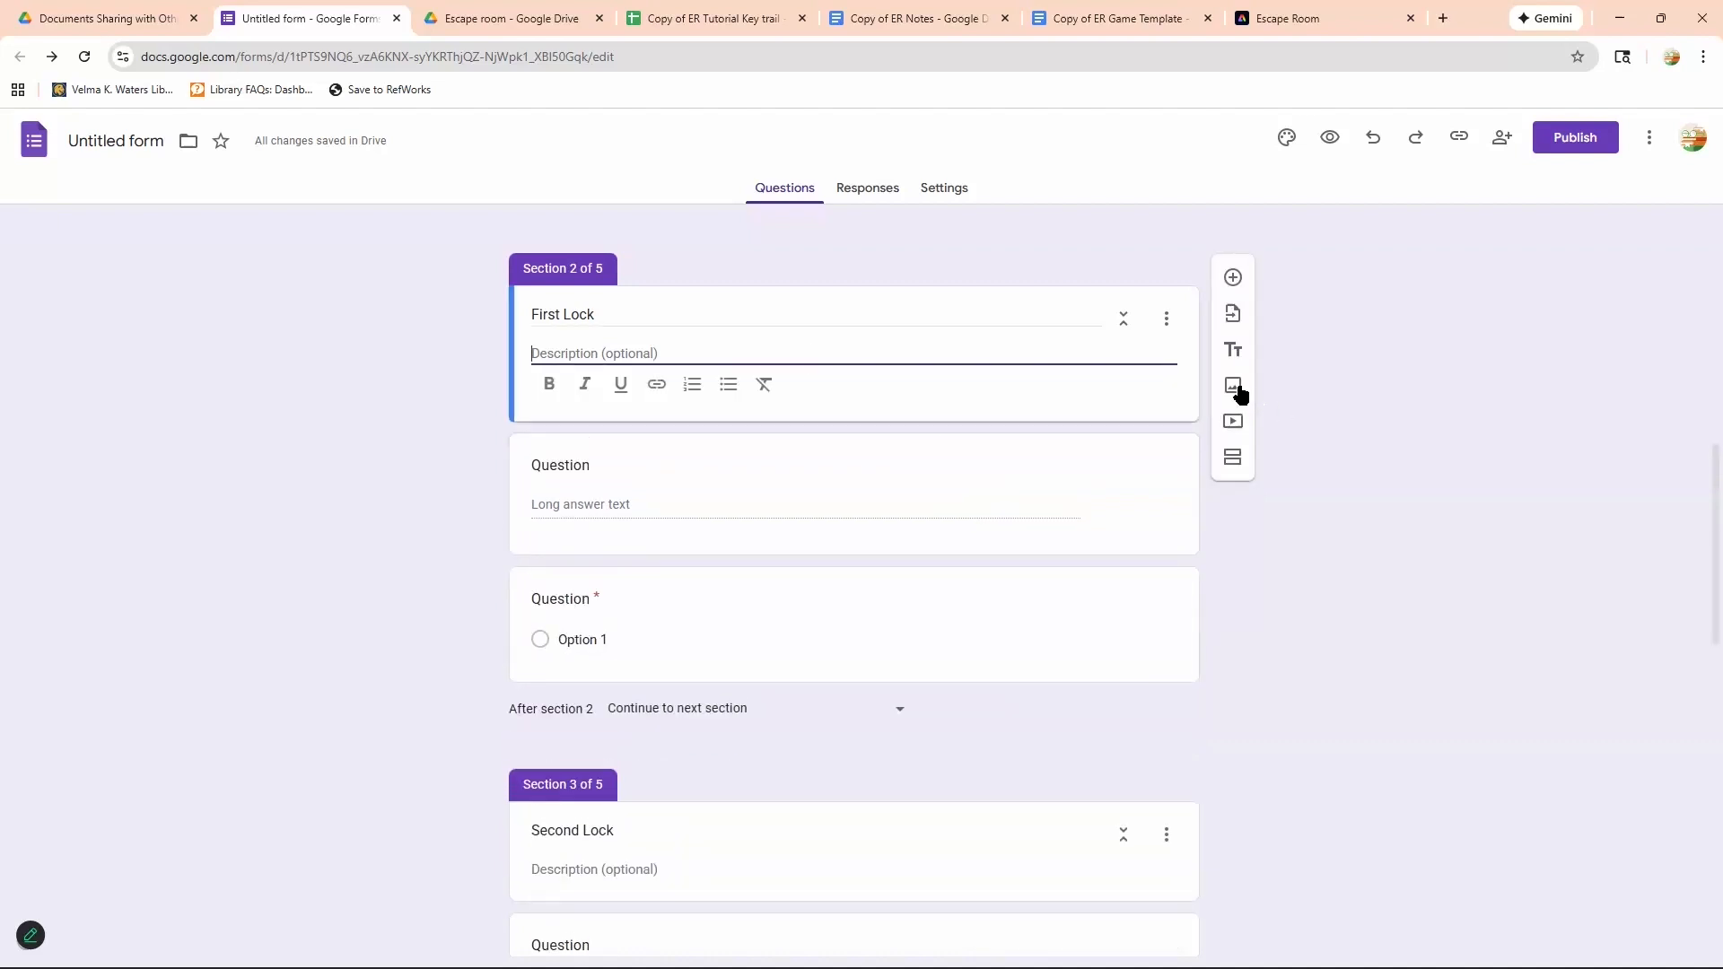
left_click(1235, 387)
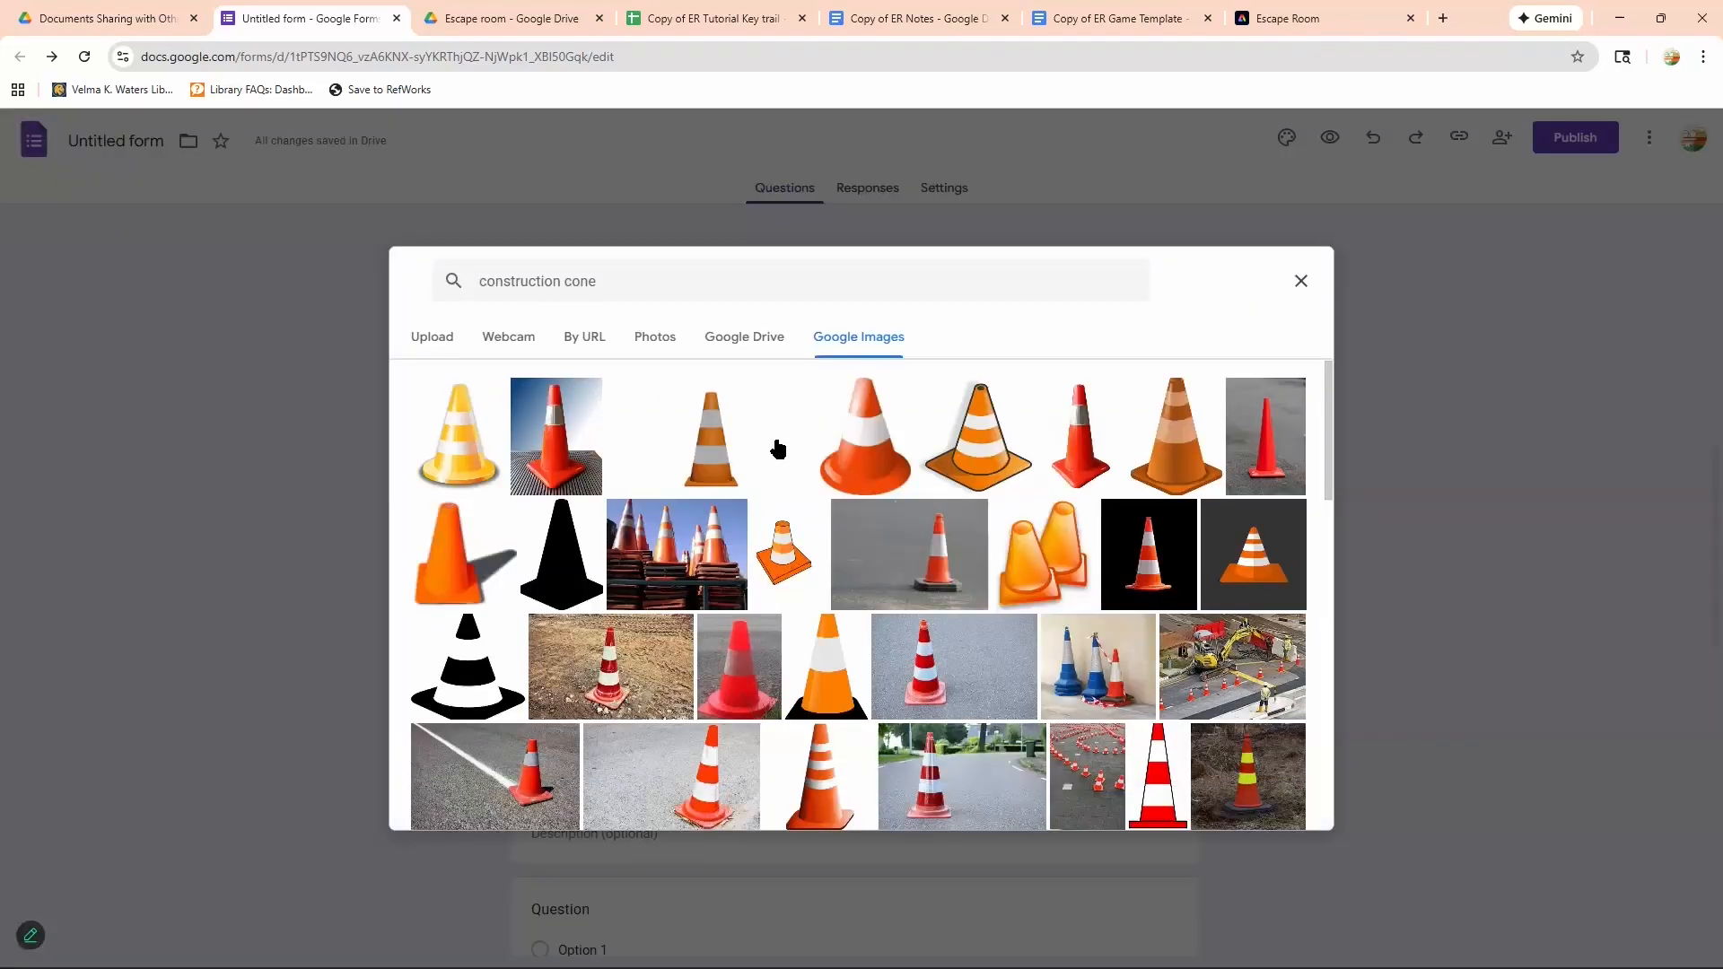
left_click(1301, 281)
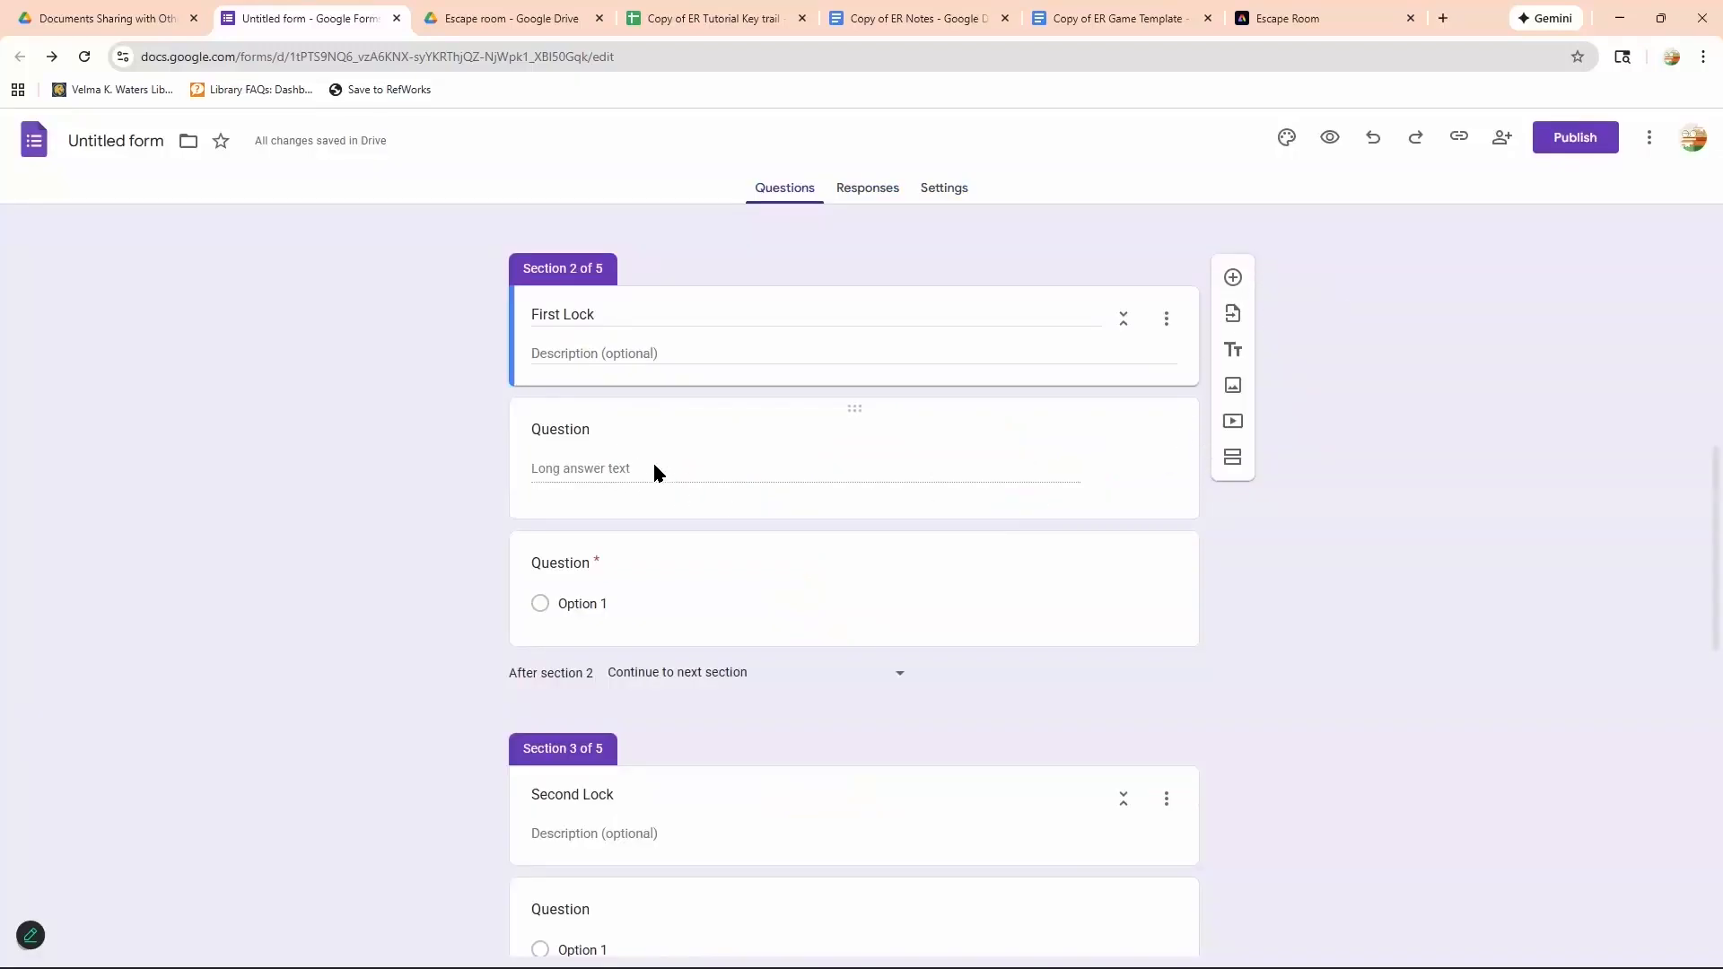
left_click(712, 352)
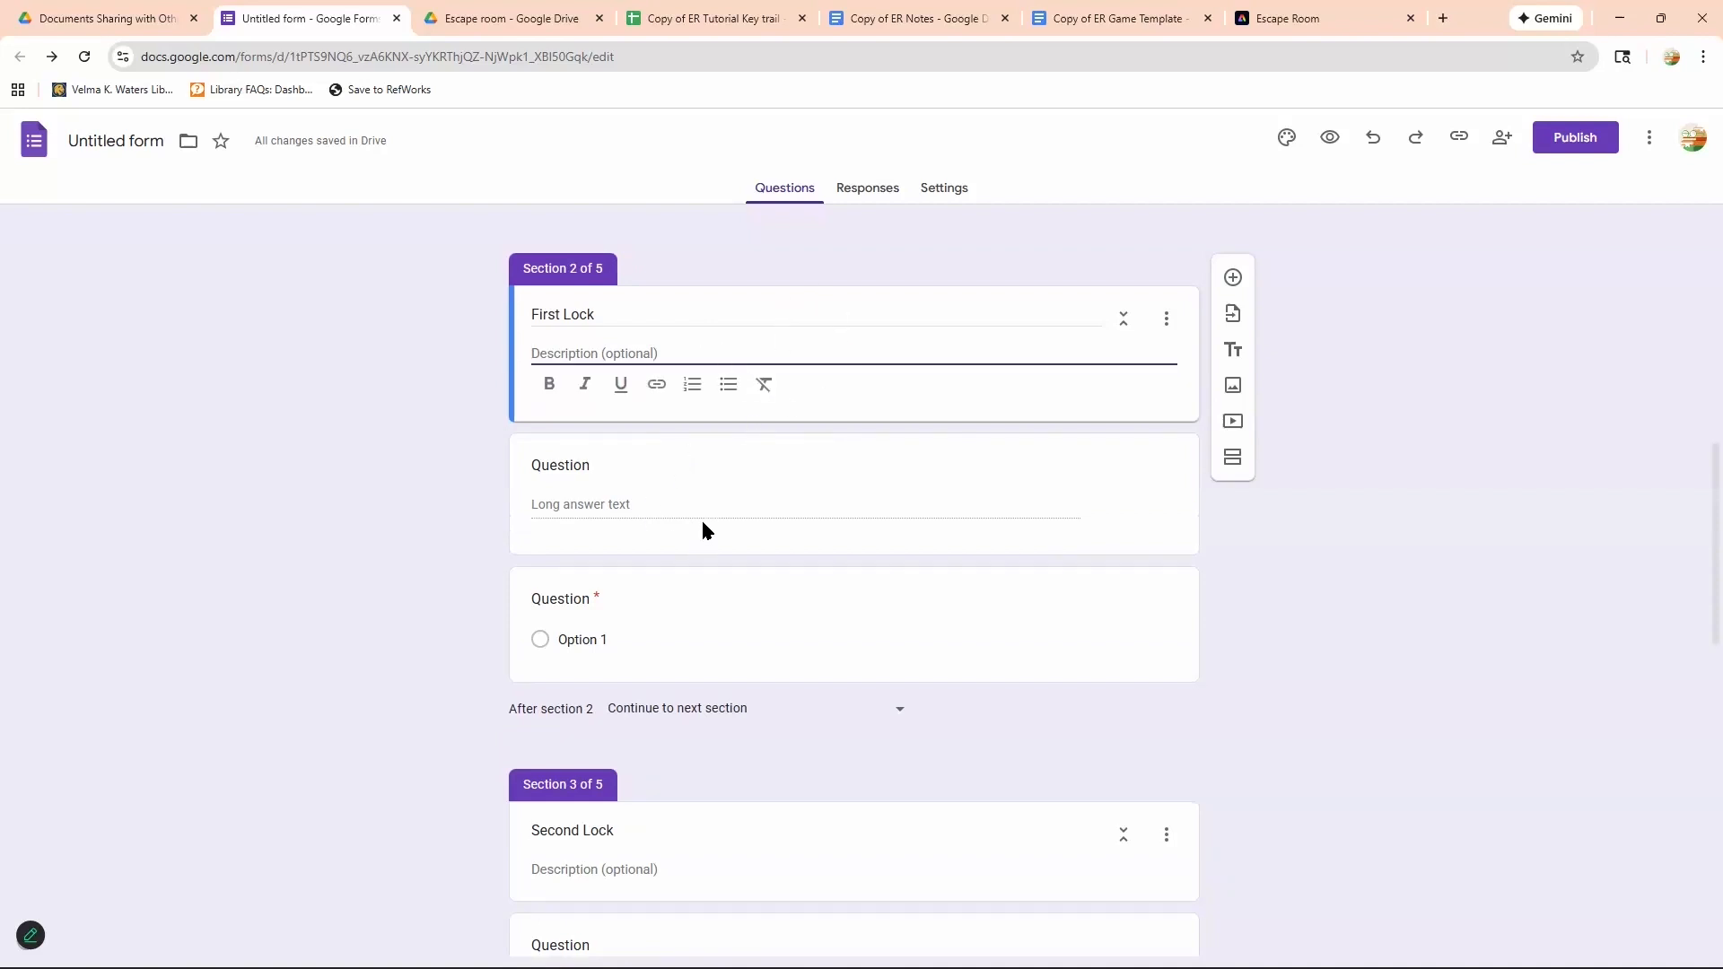
Insert a link to the Velma K. Waters Library homepage, displayed as "Waters library", in the First Lock section's first question.
left_click(669, 546)
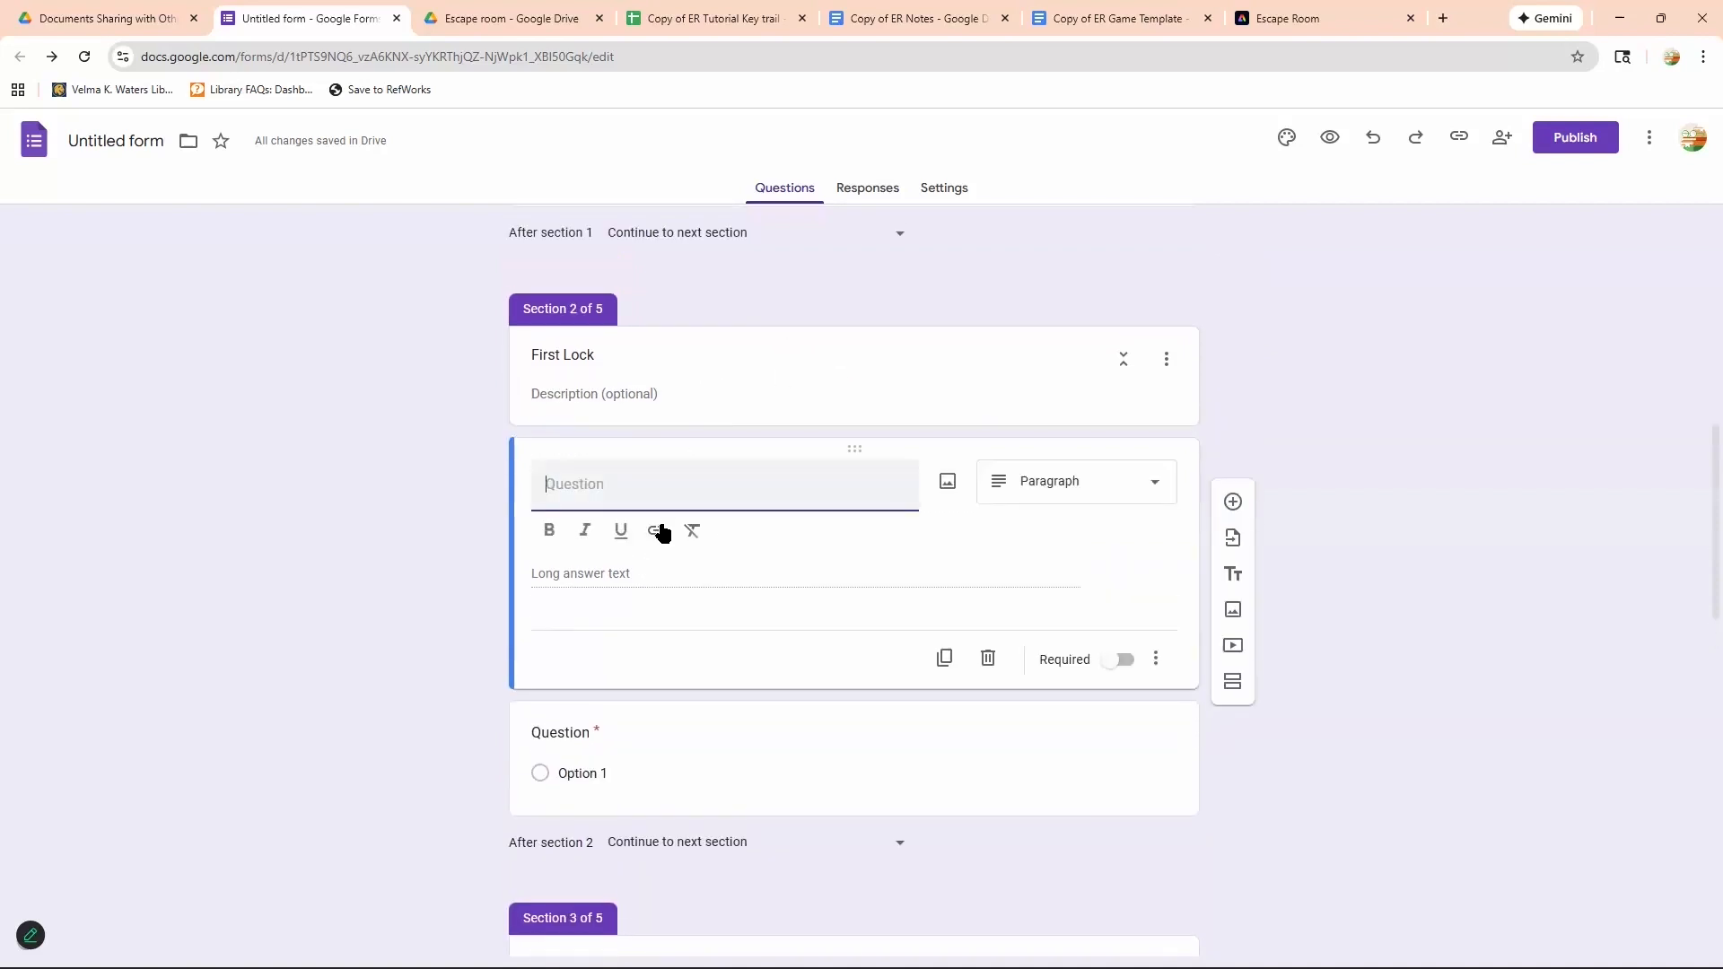
left_click(659, 530)
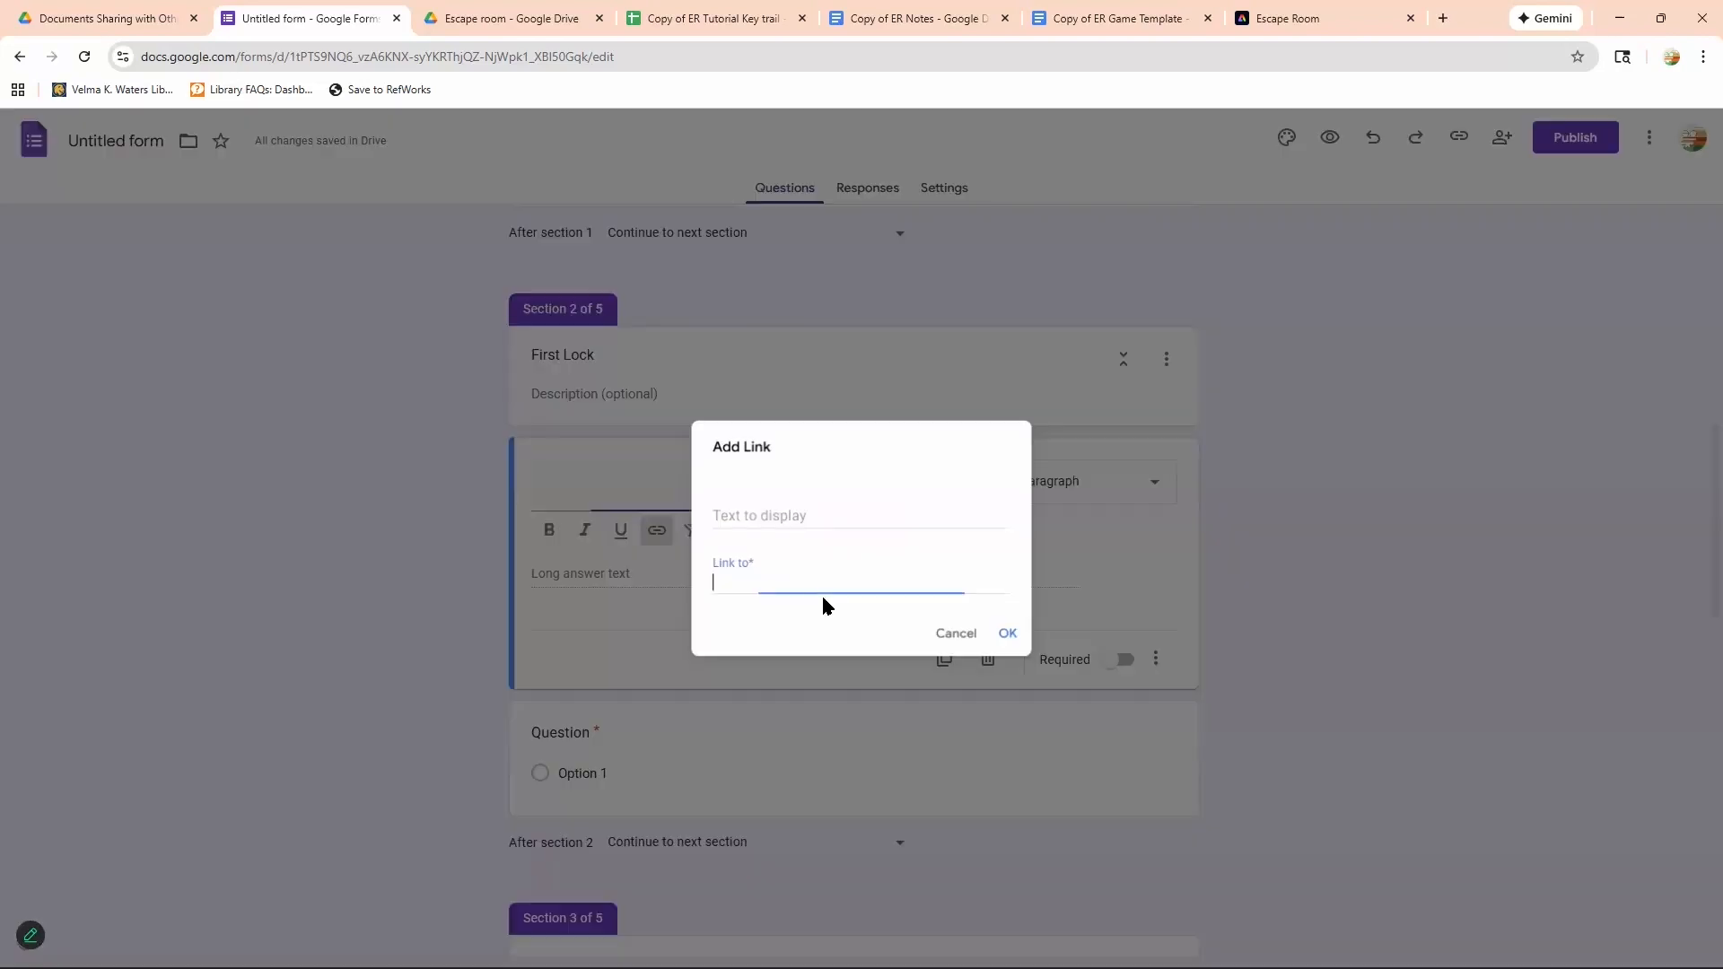
left_click(765, 510)
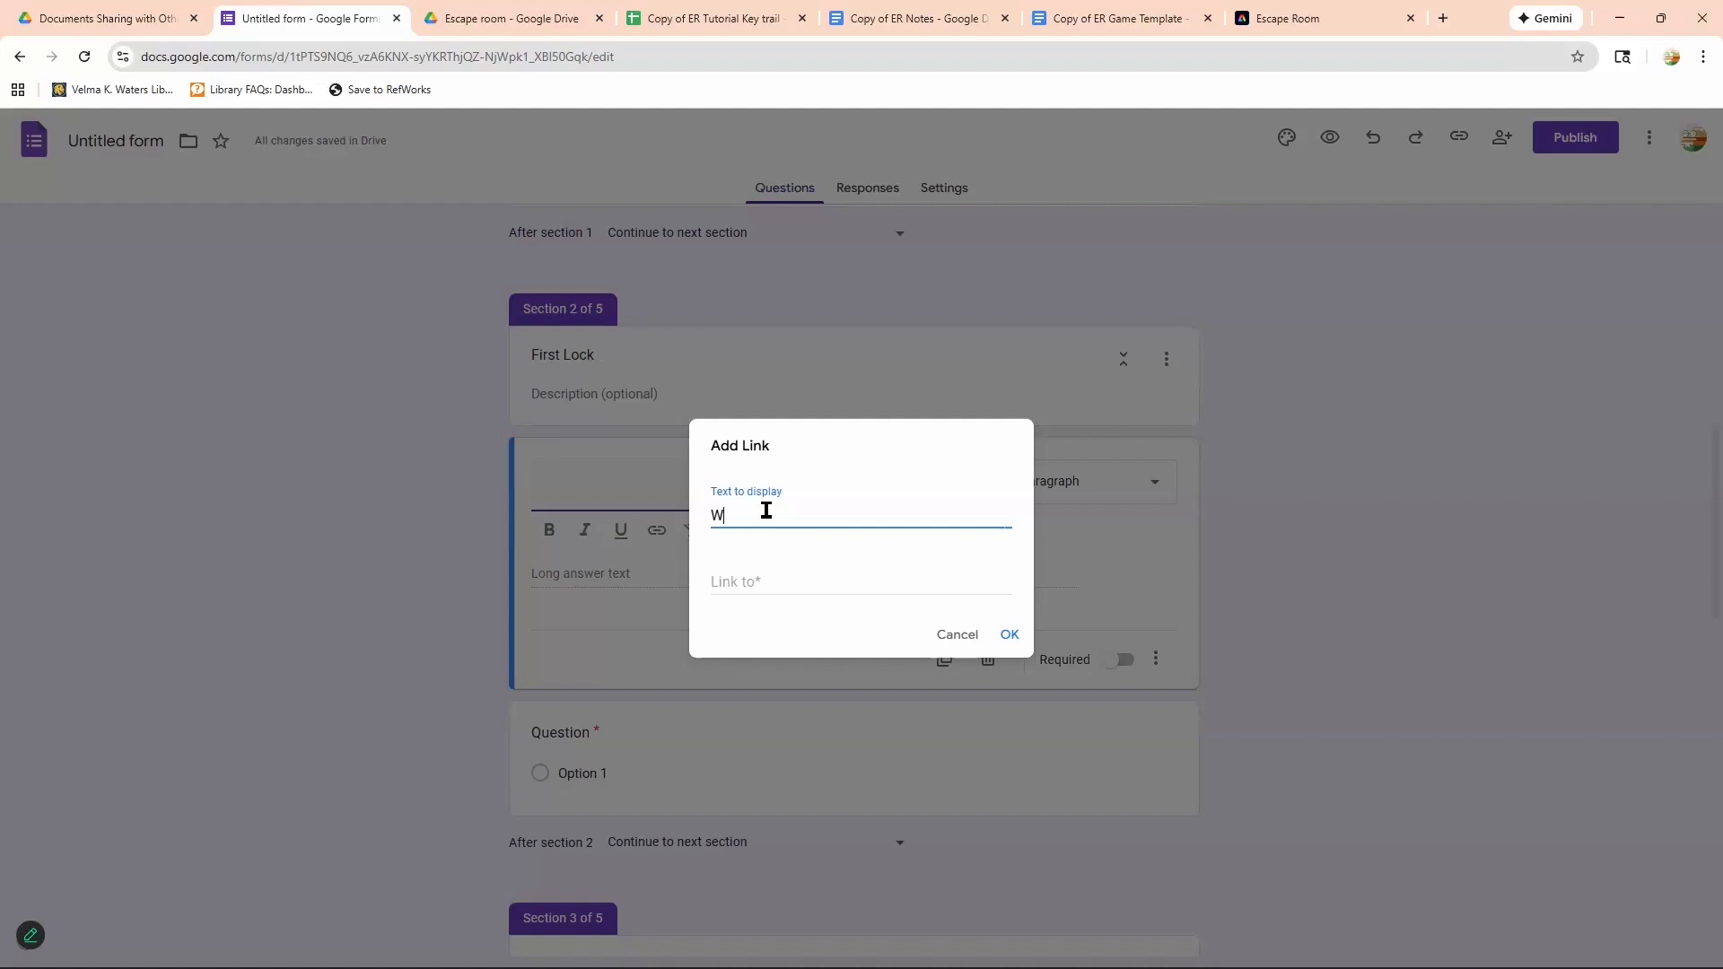
type("Waters library")
left_click(739, 574)
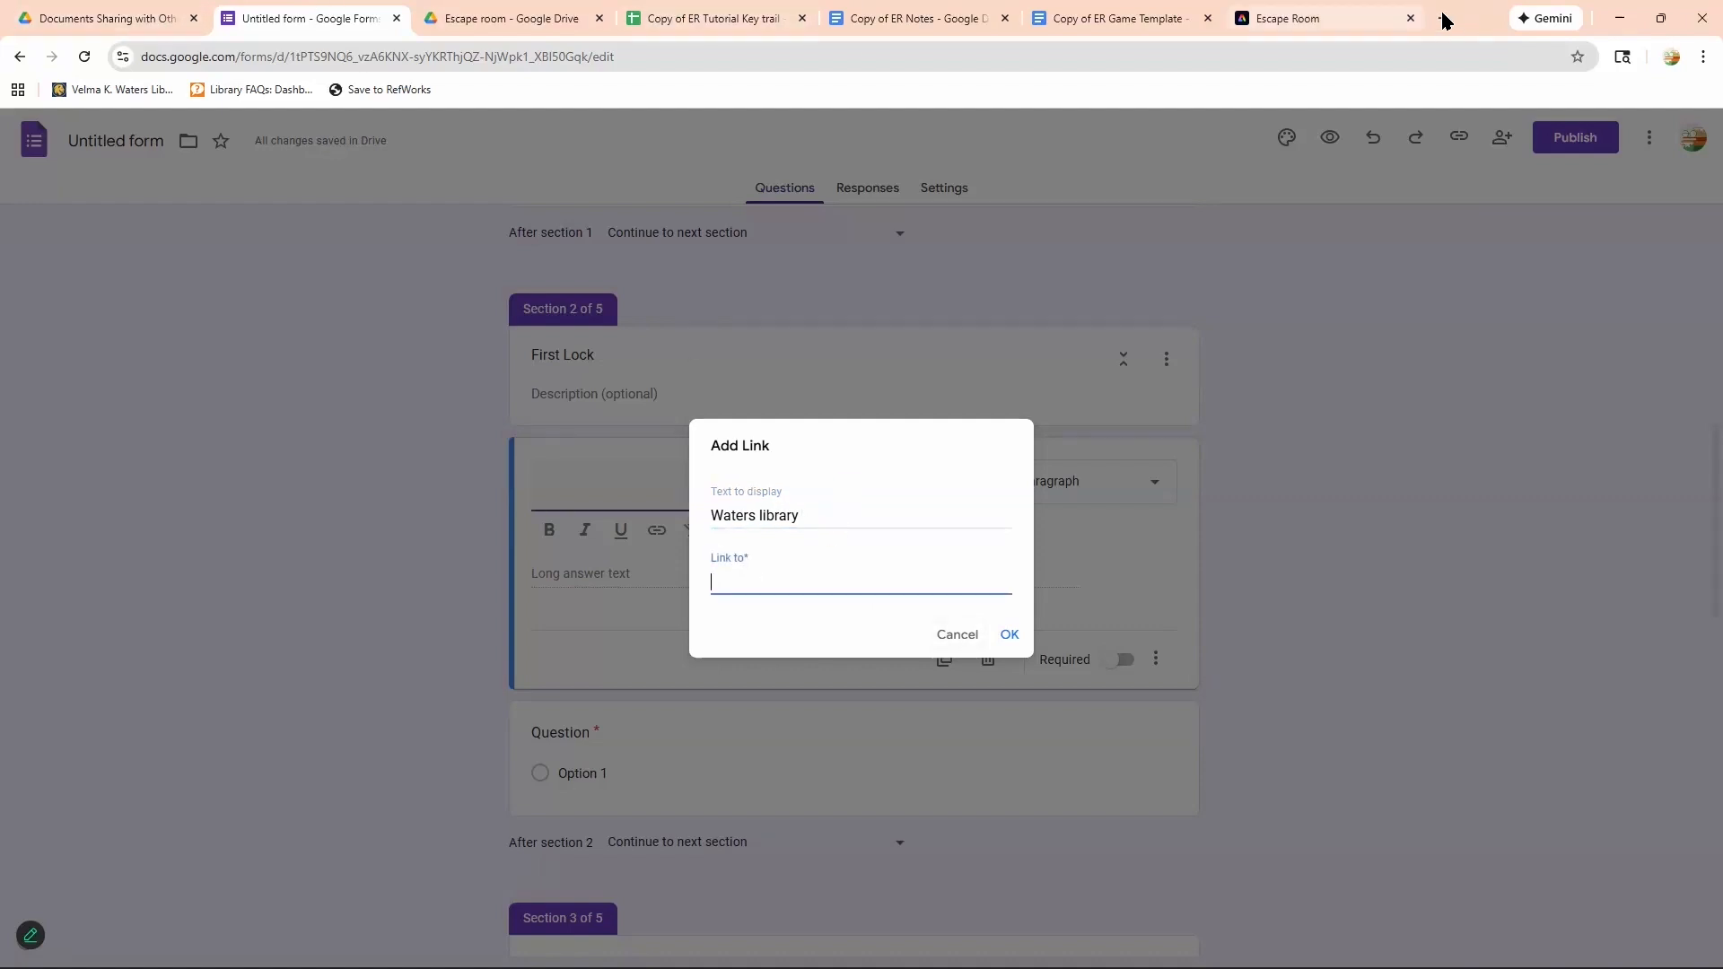
key("ctrl+t")
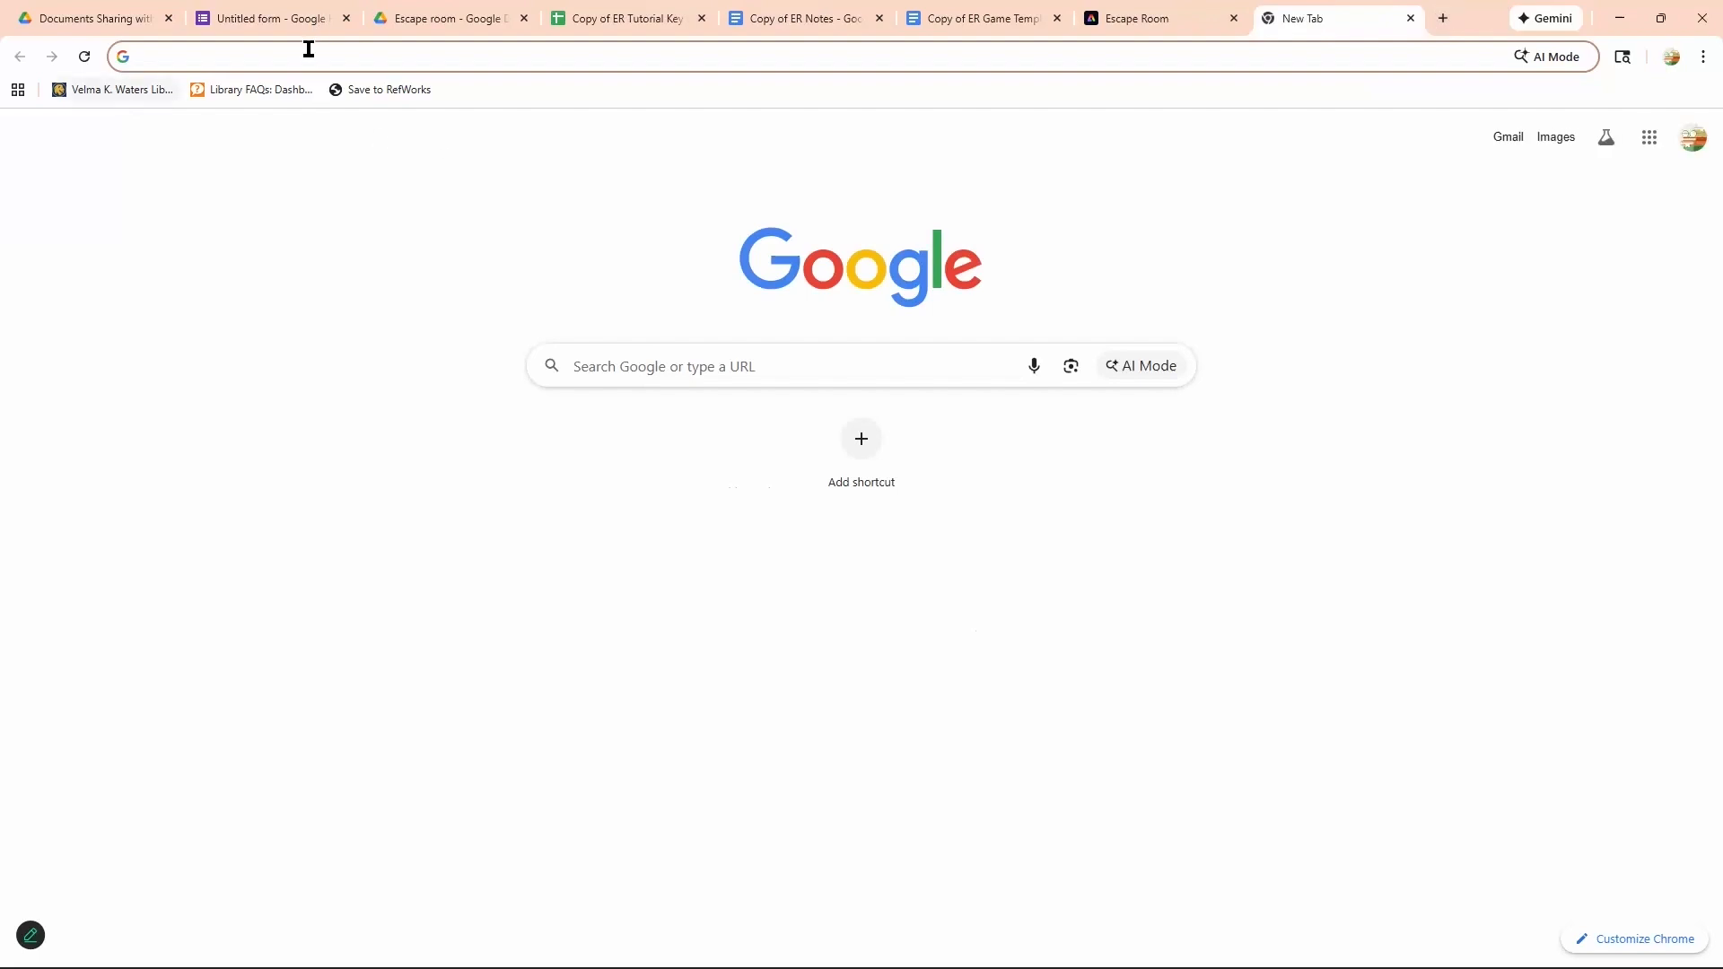
left_click(121, 89)
left_click(308, 57)
left_click(307, 27)
type("https://www.elamu.edu/library/")
key("Return")
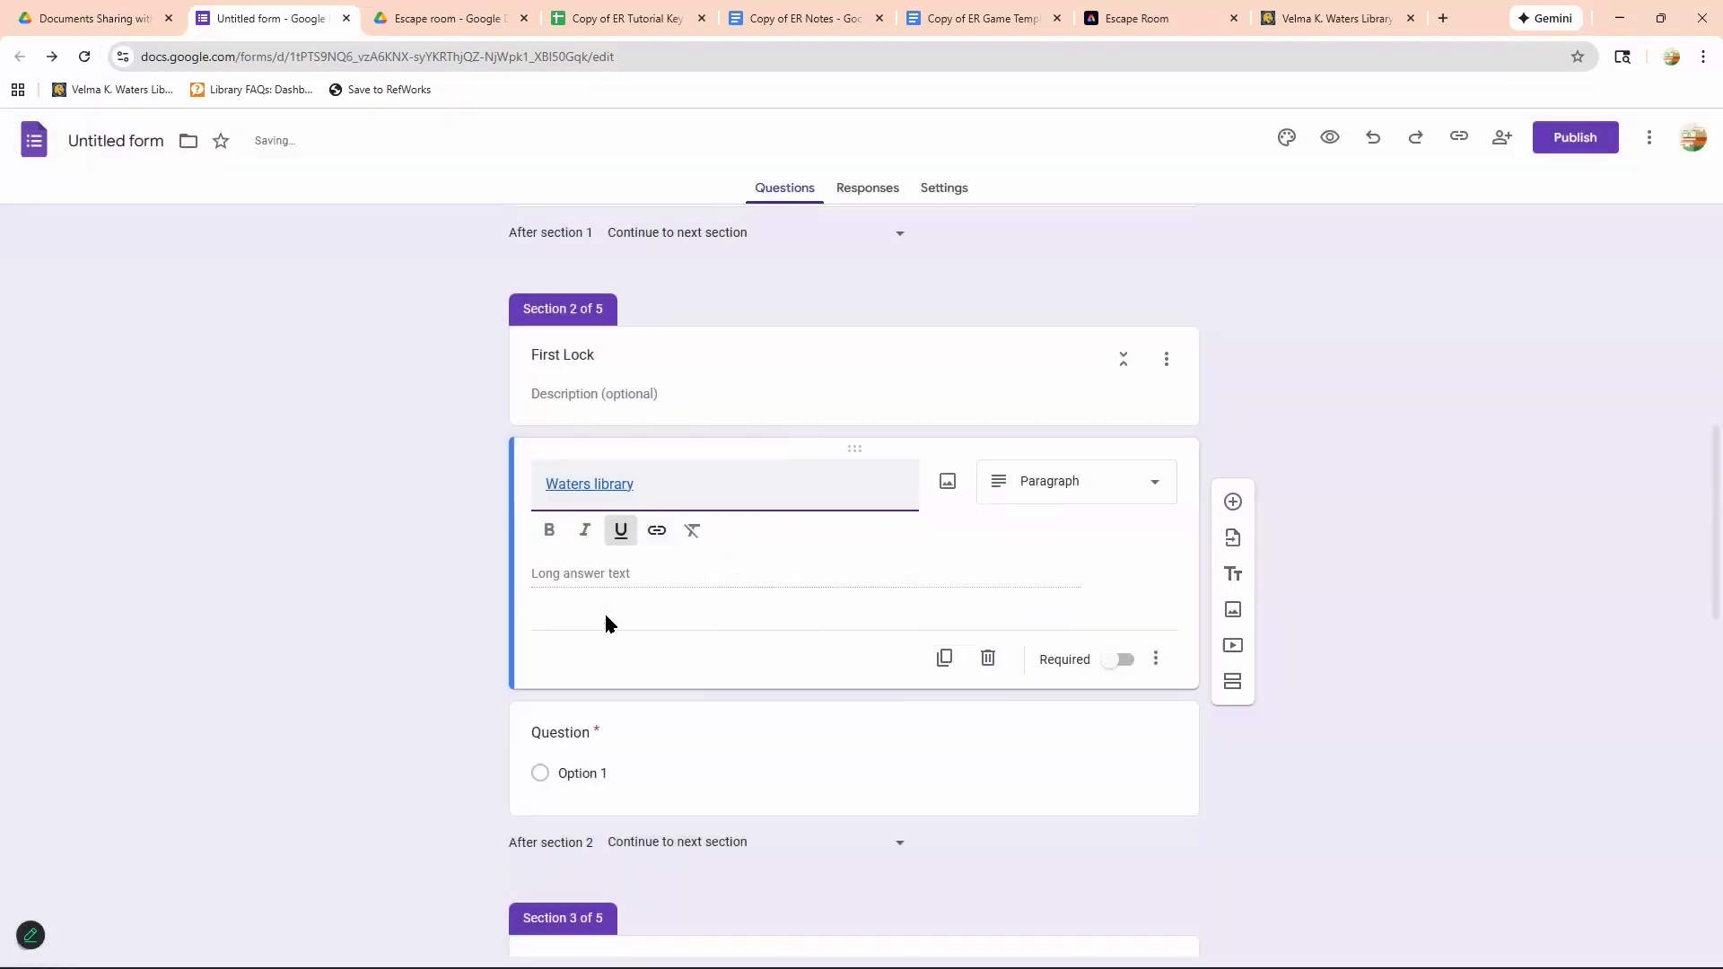
left_click(912, 462)
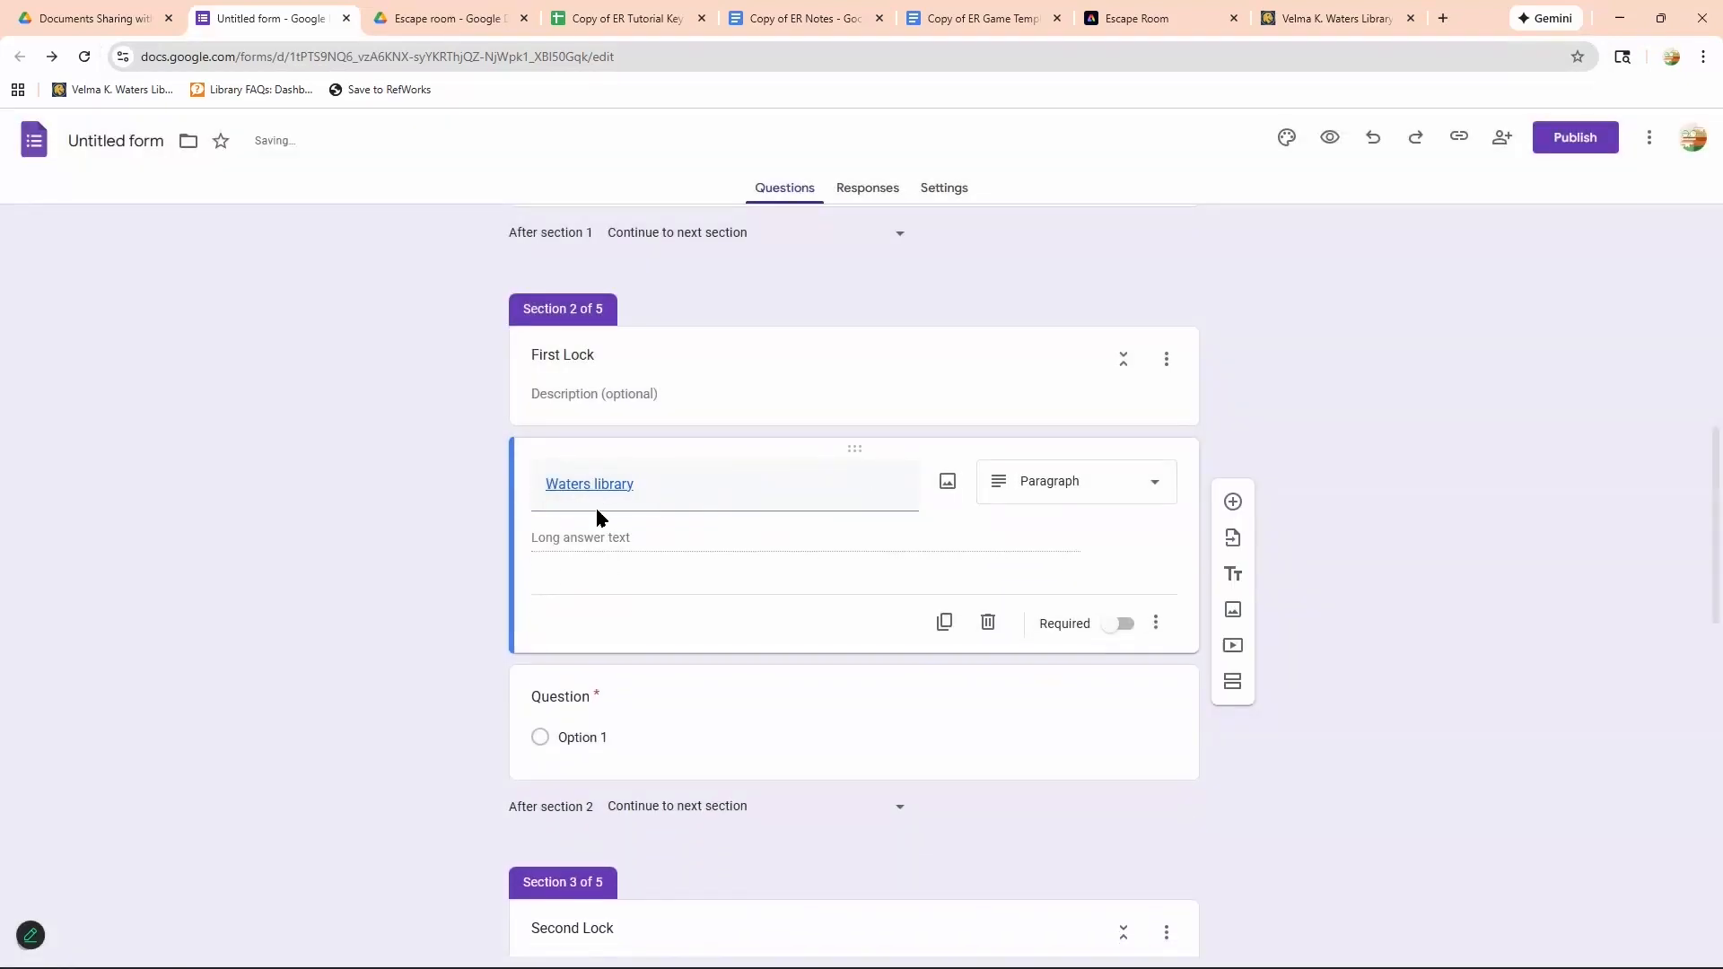
Write the First Lock section's description: "You chosen to go to the library. Upon entering you notice.... a poster glowing: with text that reads:".
left_click(550, 484)
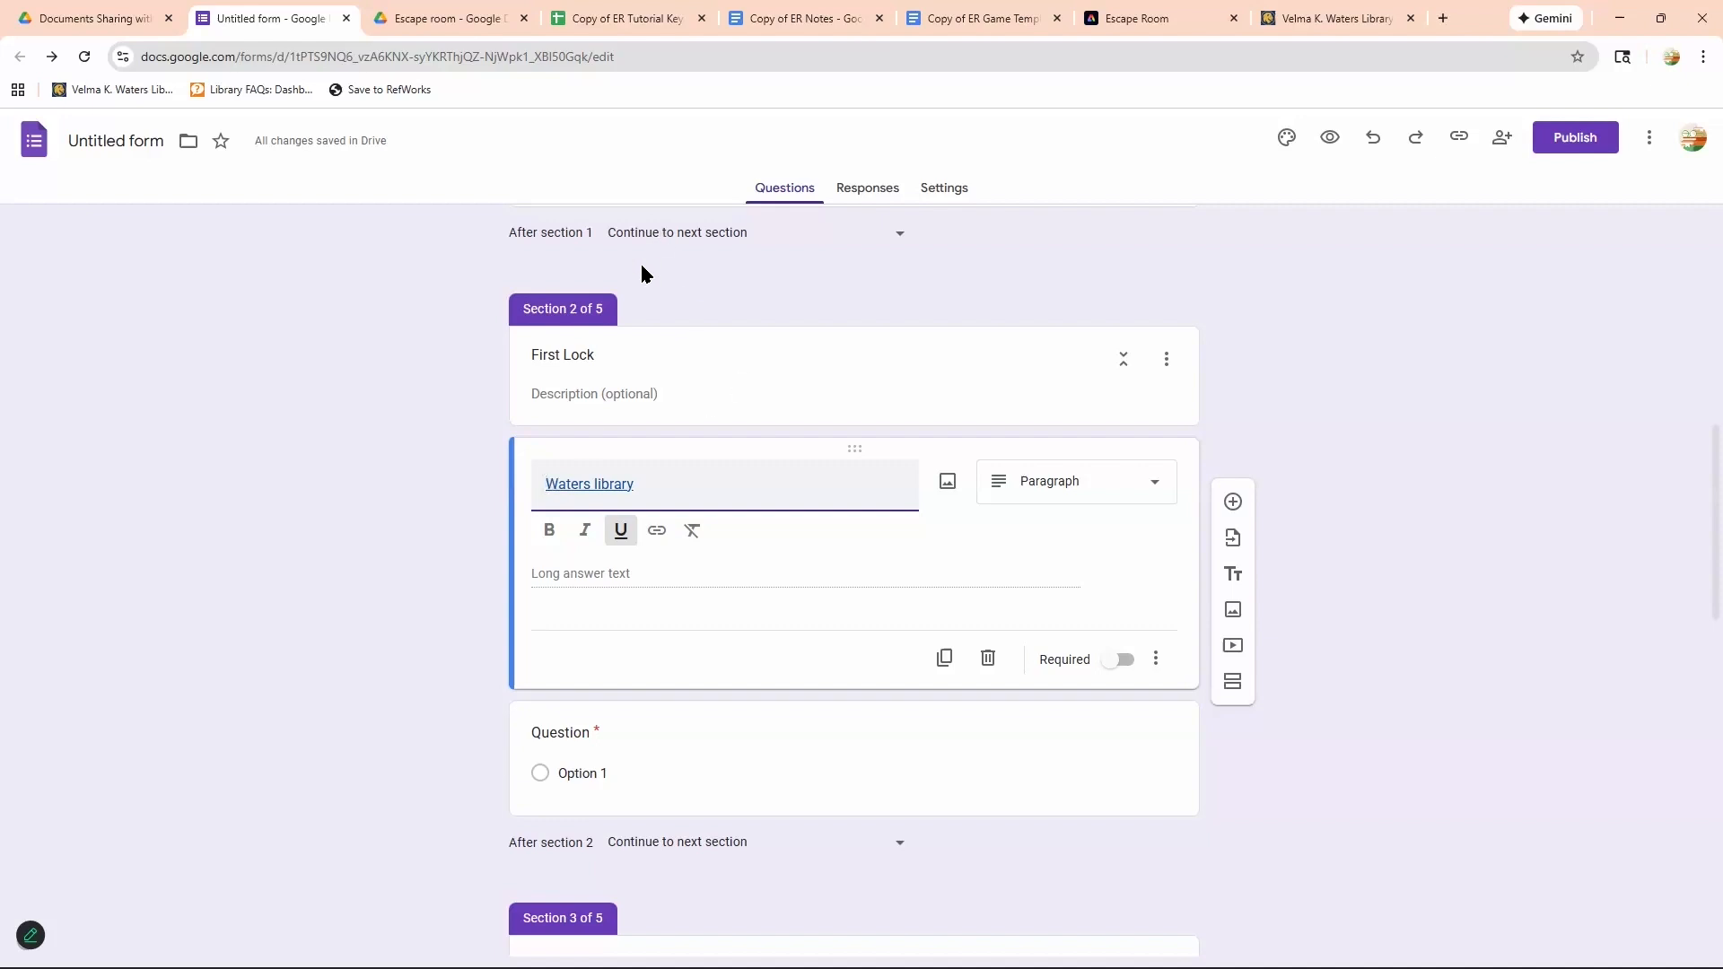
scroll(634, 274, "up", 5)
scroll(563, 332, "down", 5)
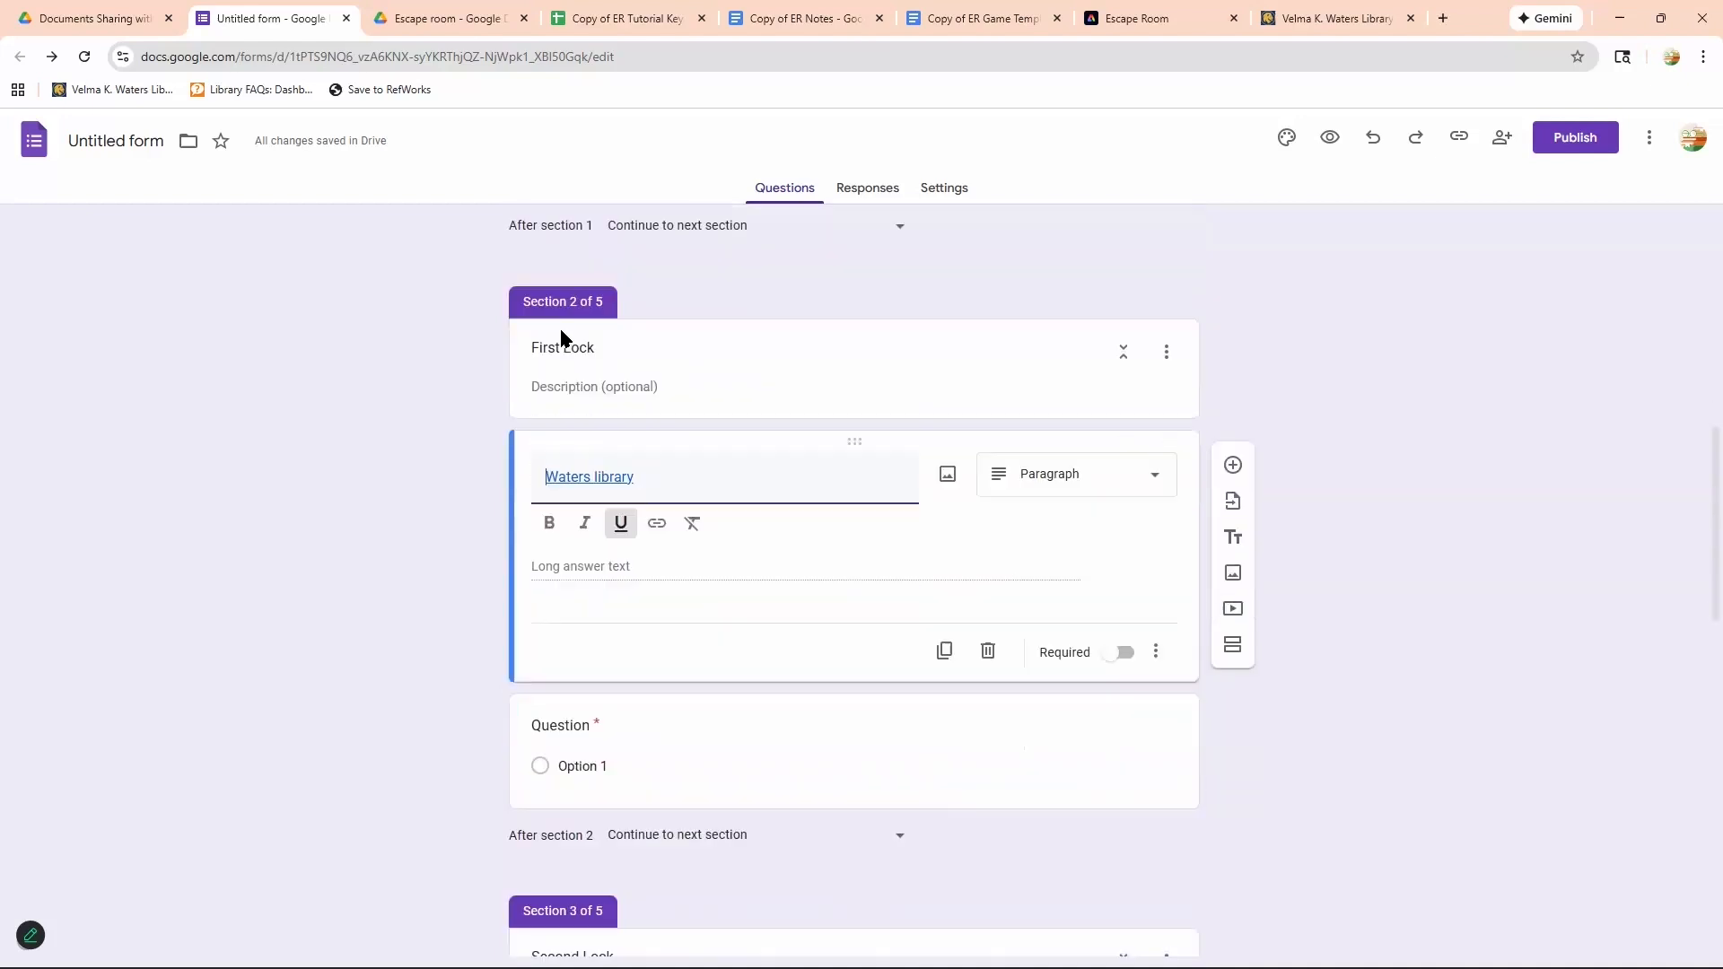
scroll(560, 339, "down", 1)
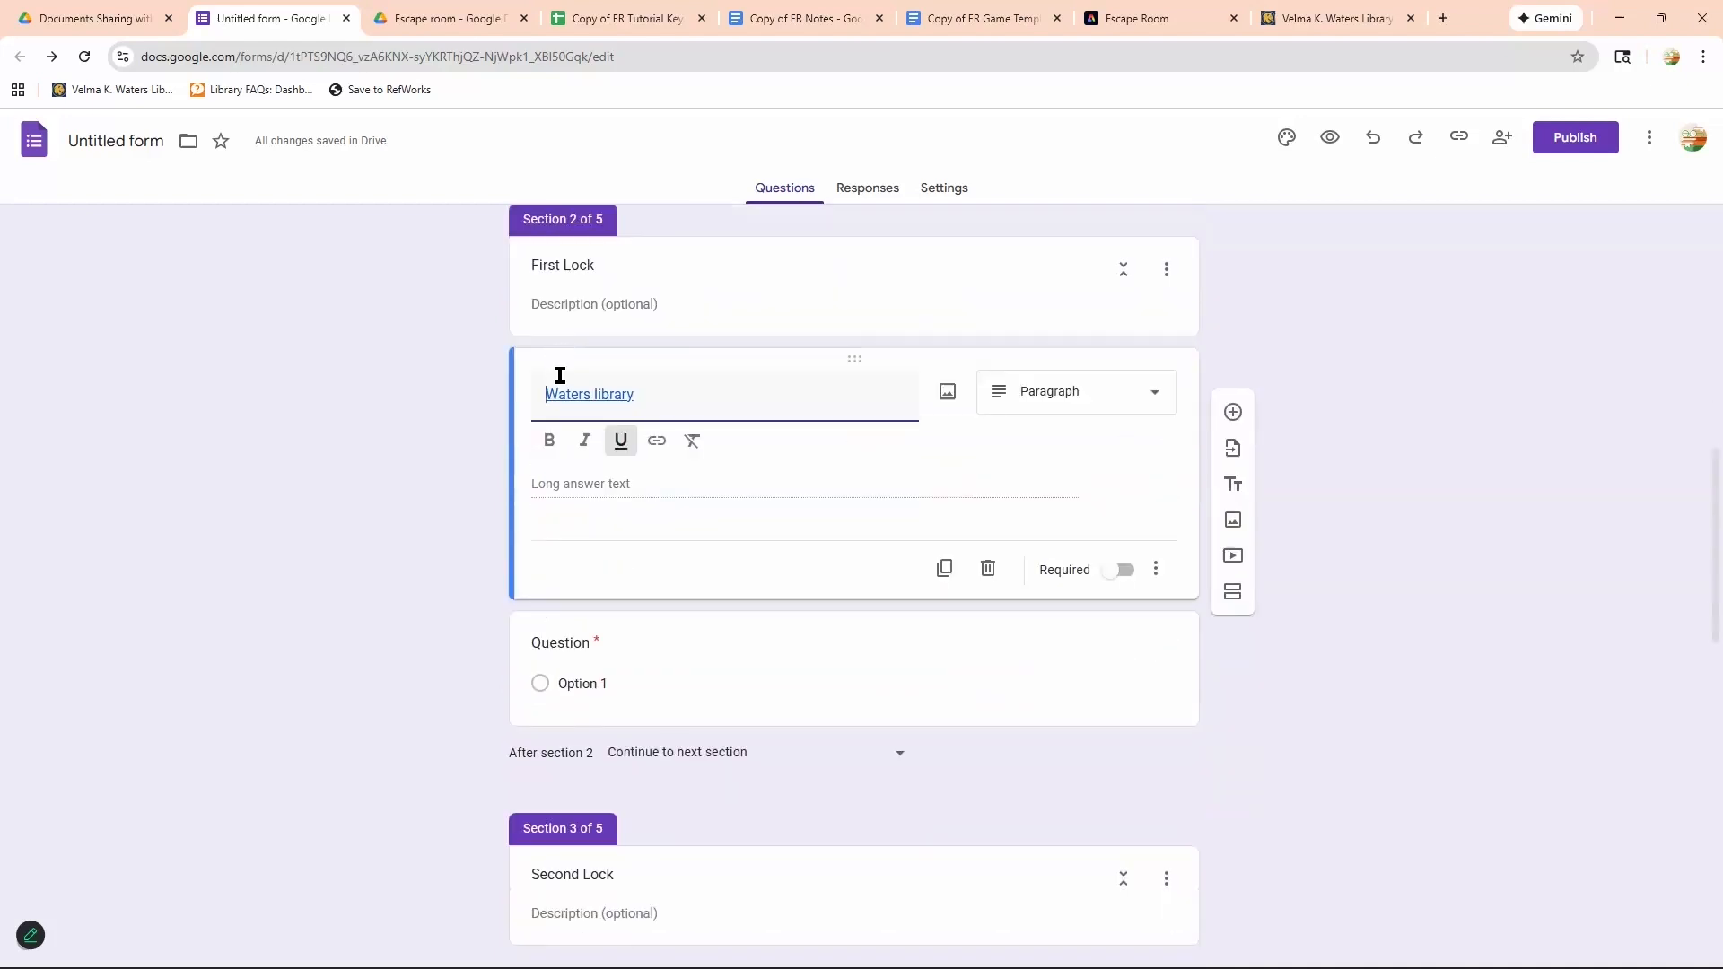
left_click(565, 303)
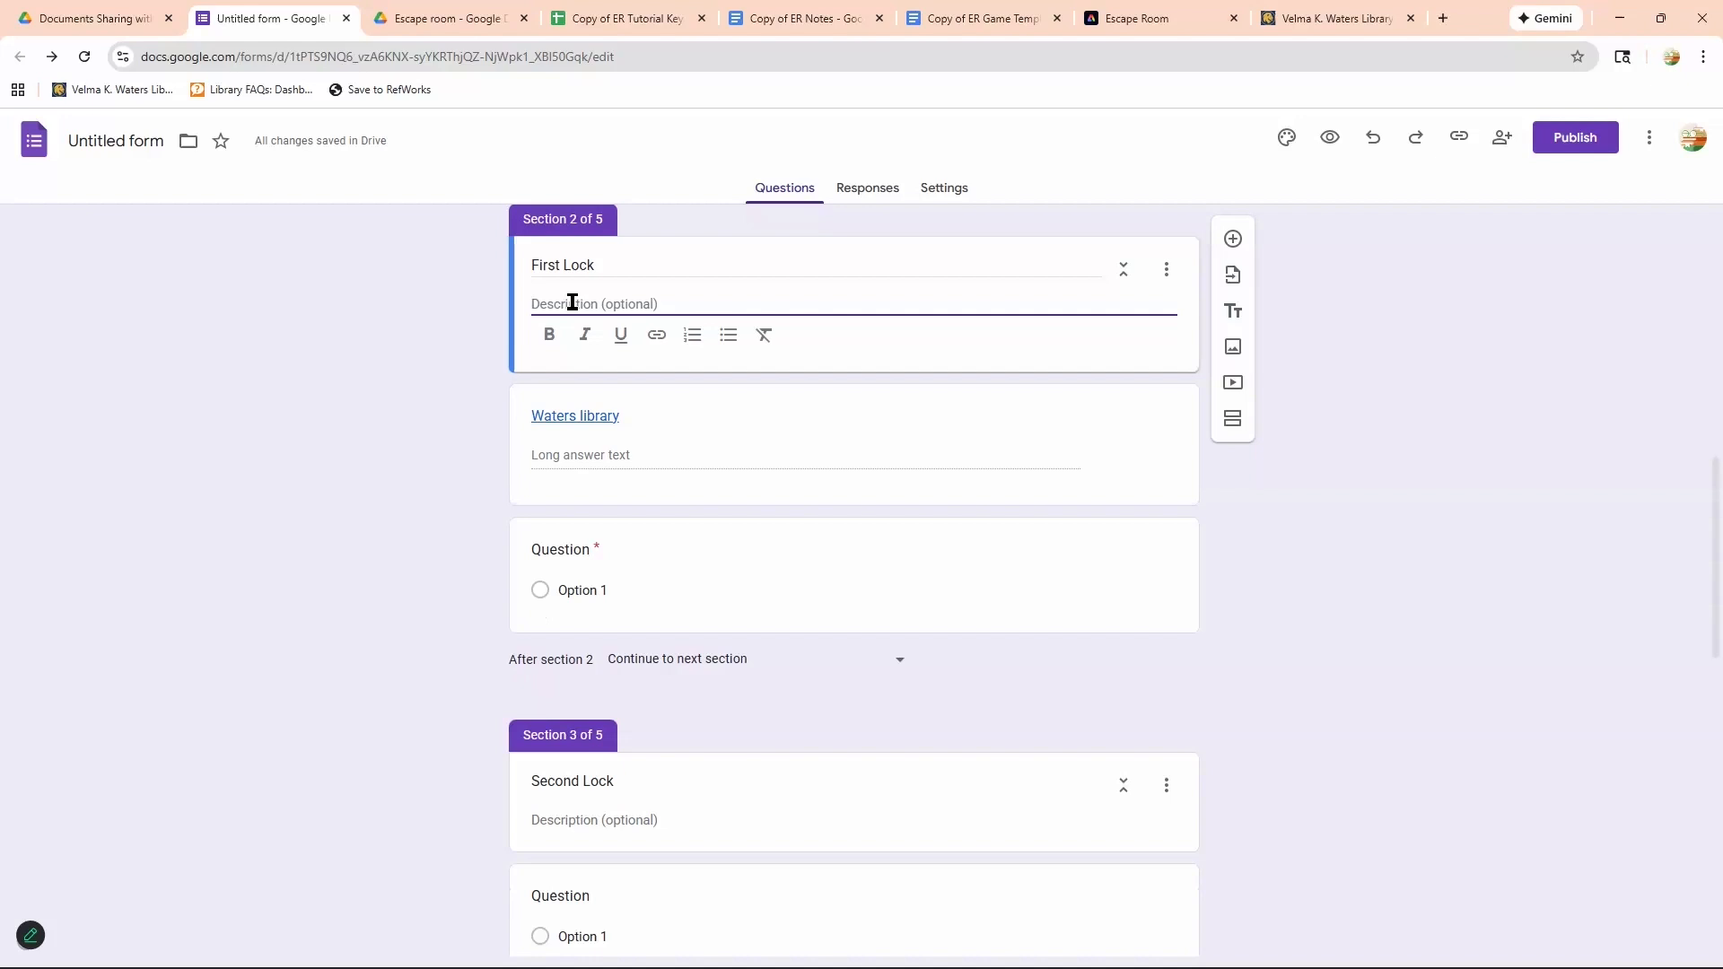
type("You chosen to go to the library. Upon entering you notice....")
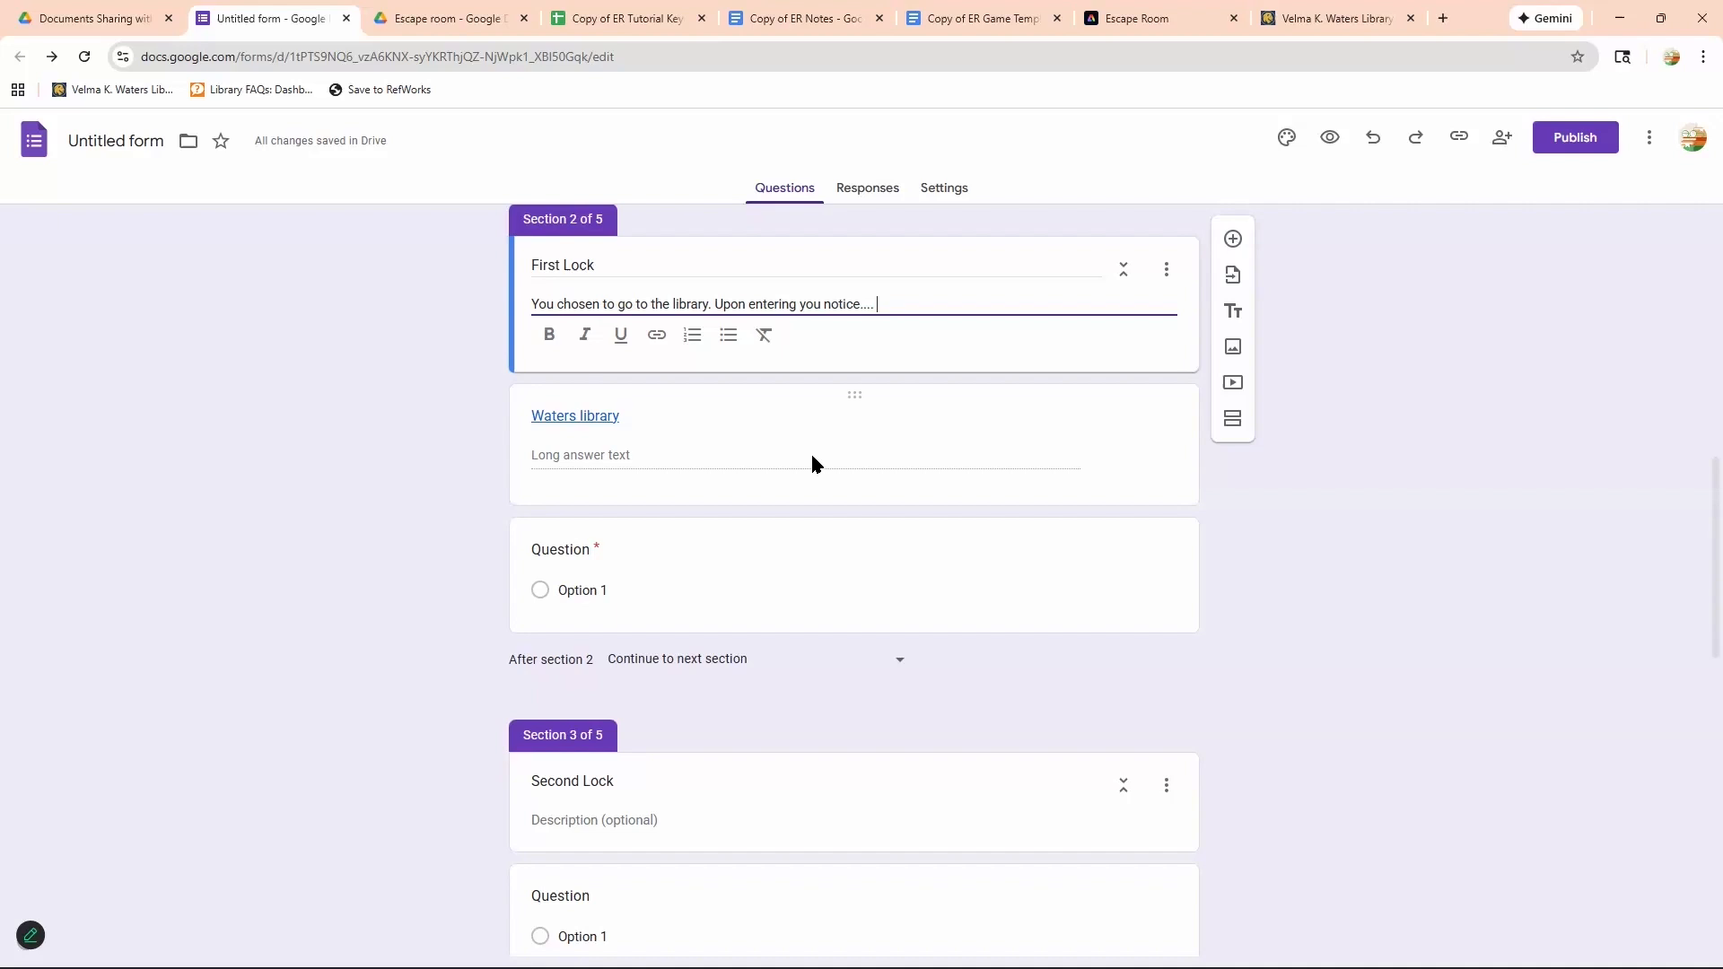
type("a poster glowing:")
type("with text that reads:")
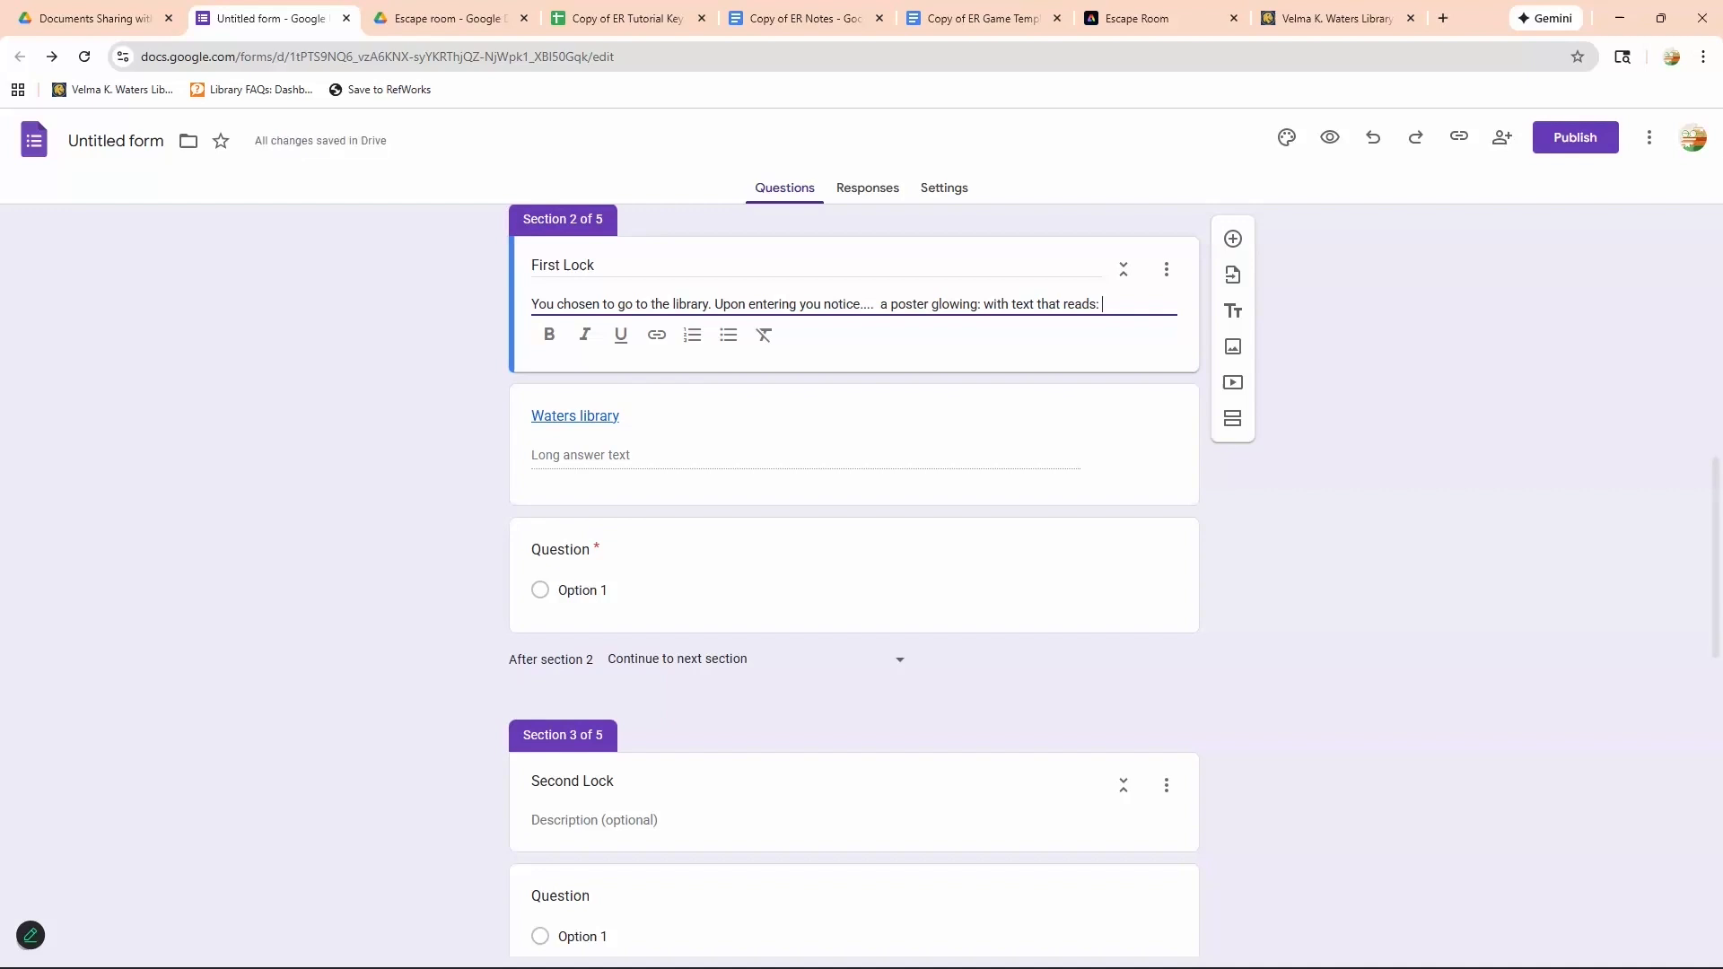
Add a bullet to the description: "You used to come to me for all sorts of information and knowledge before the internet was born. What am I?".
key("alt+Tab")
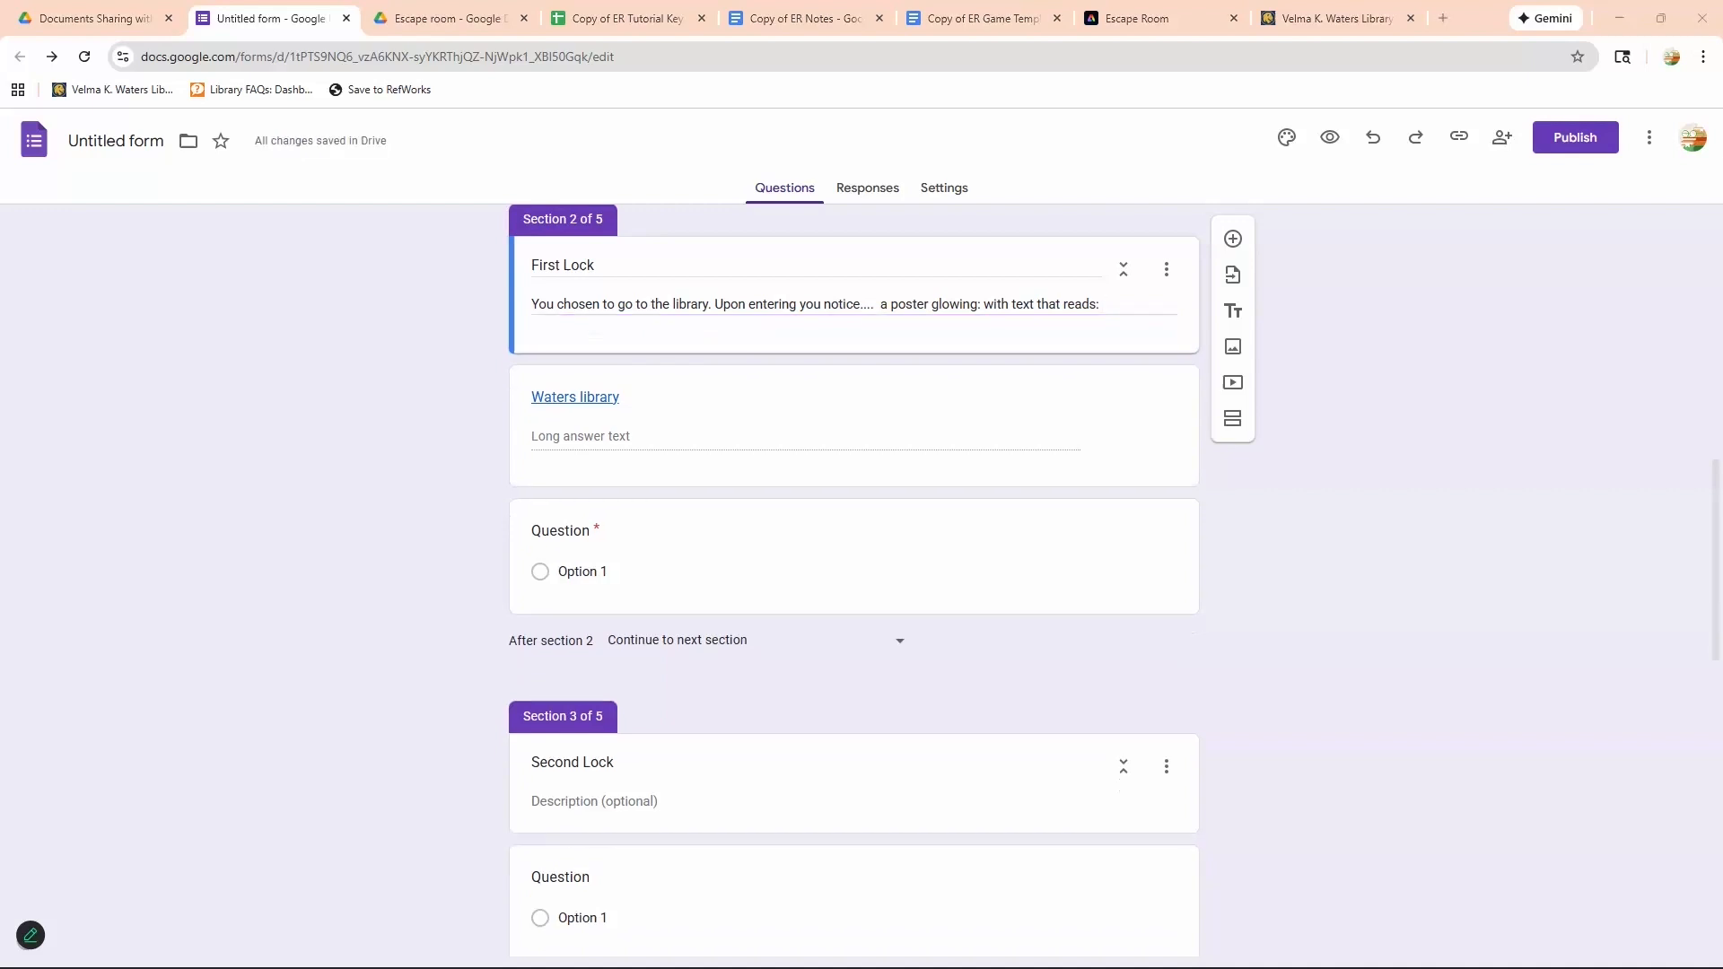
left_click(1119, 309)
type("You used to come to me for all sorts of information and knowledge before the internet was born. What am I?")
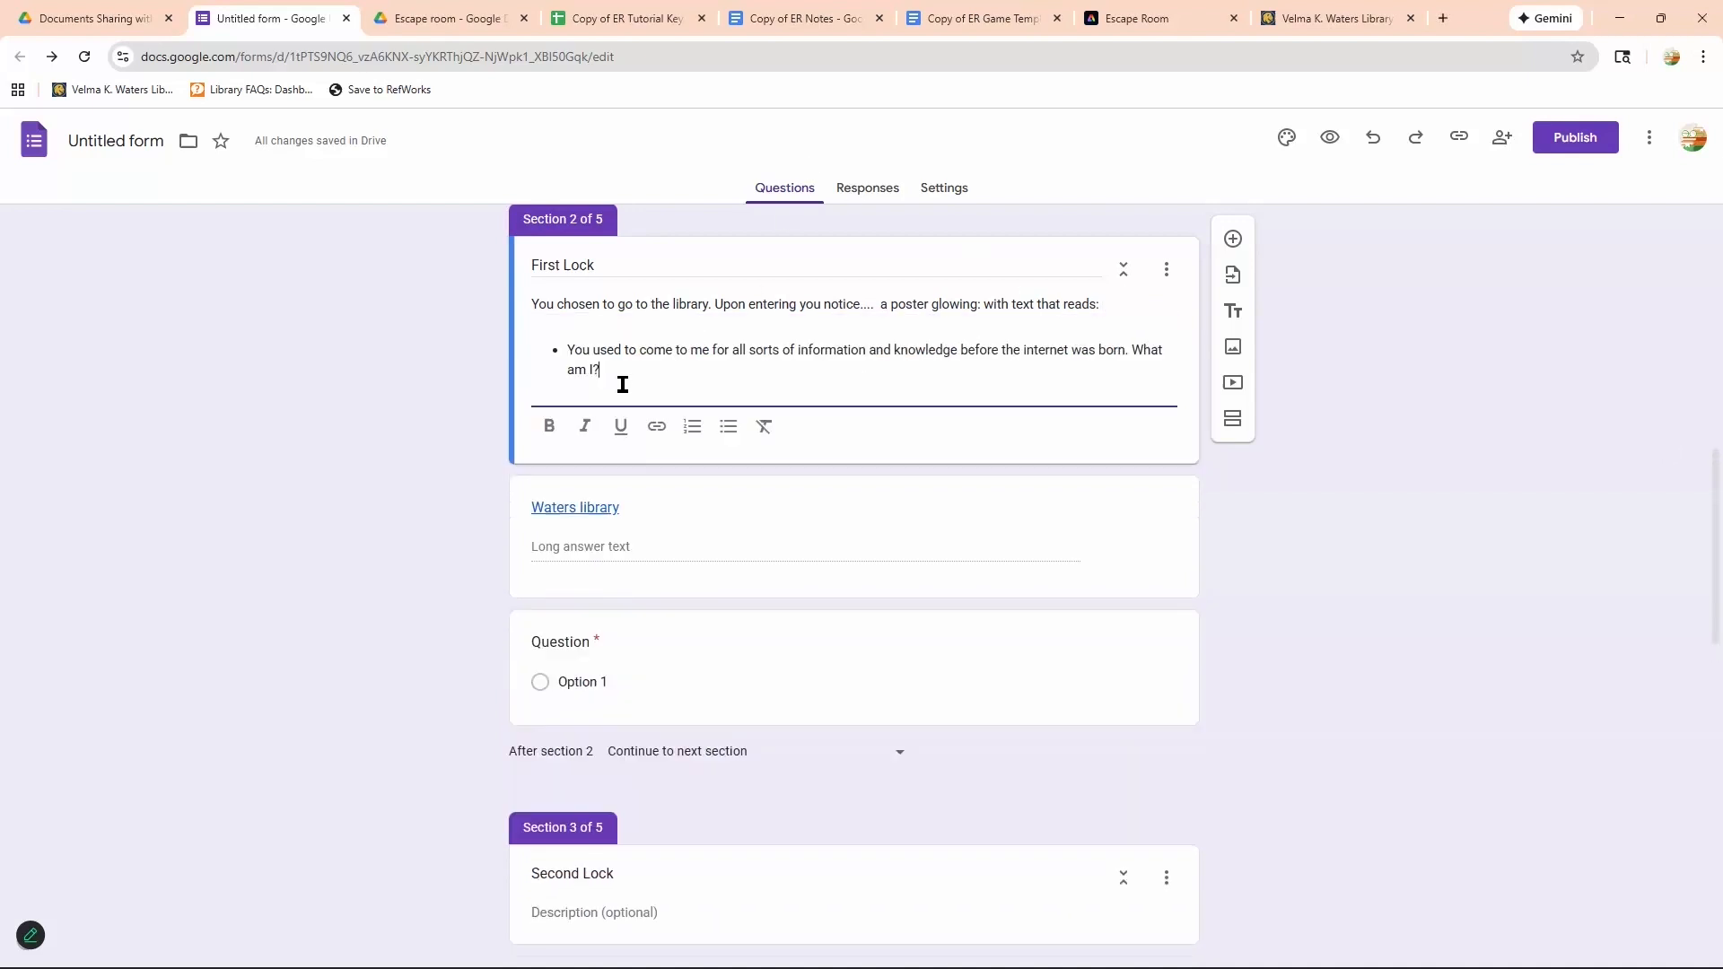
Insert the question text "What does it mean?" in front of the Waters library link in the First Lock section.
left_click(537, 518)
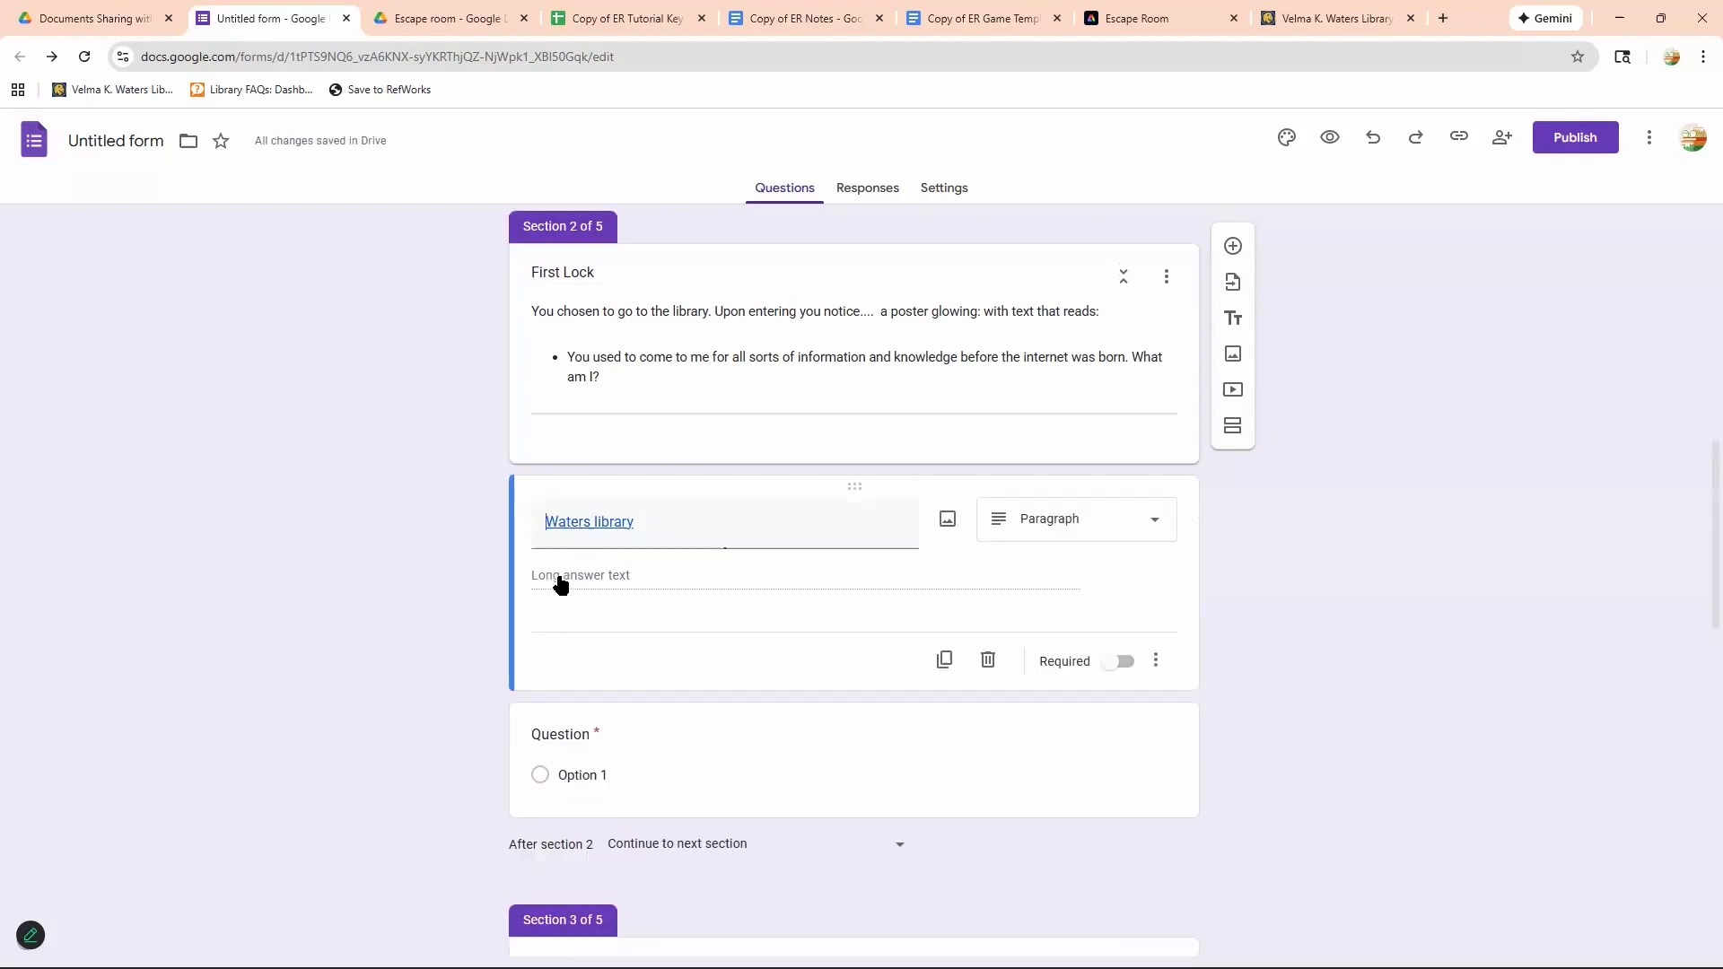
type("What ")
type("does it me")
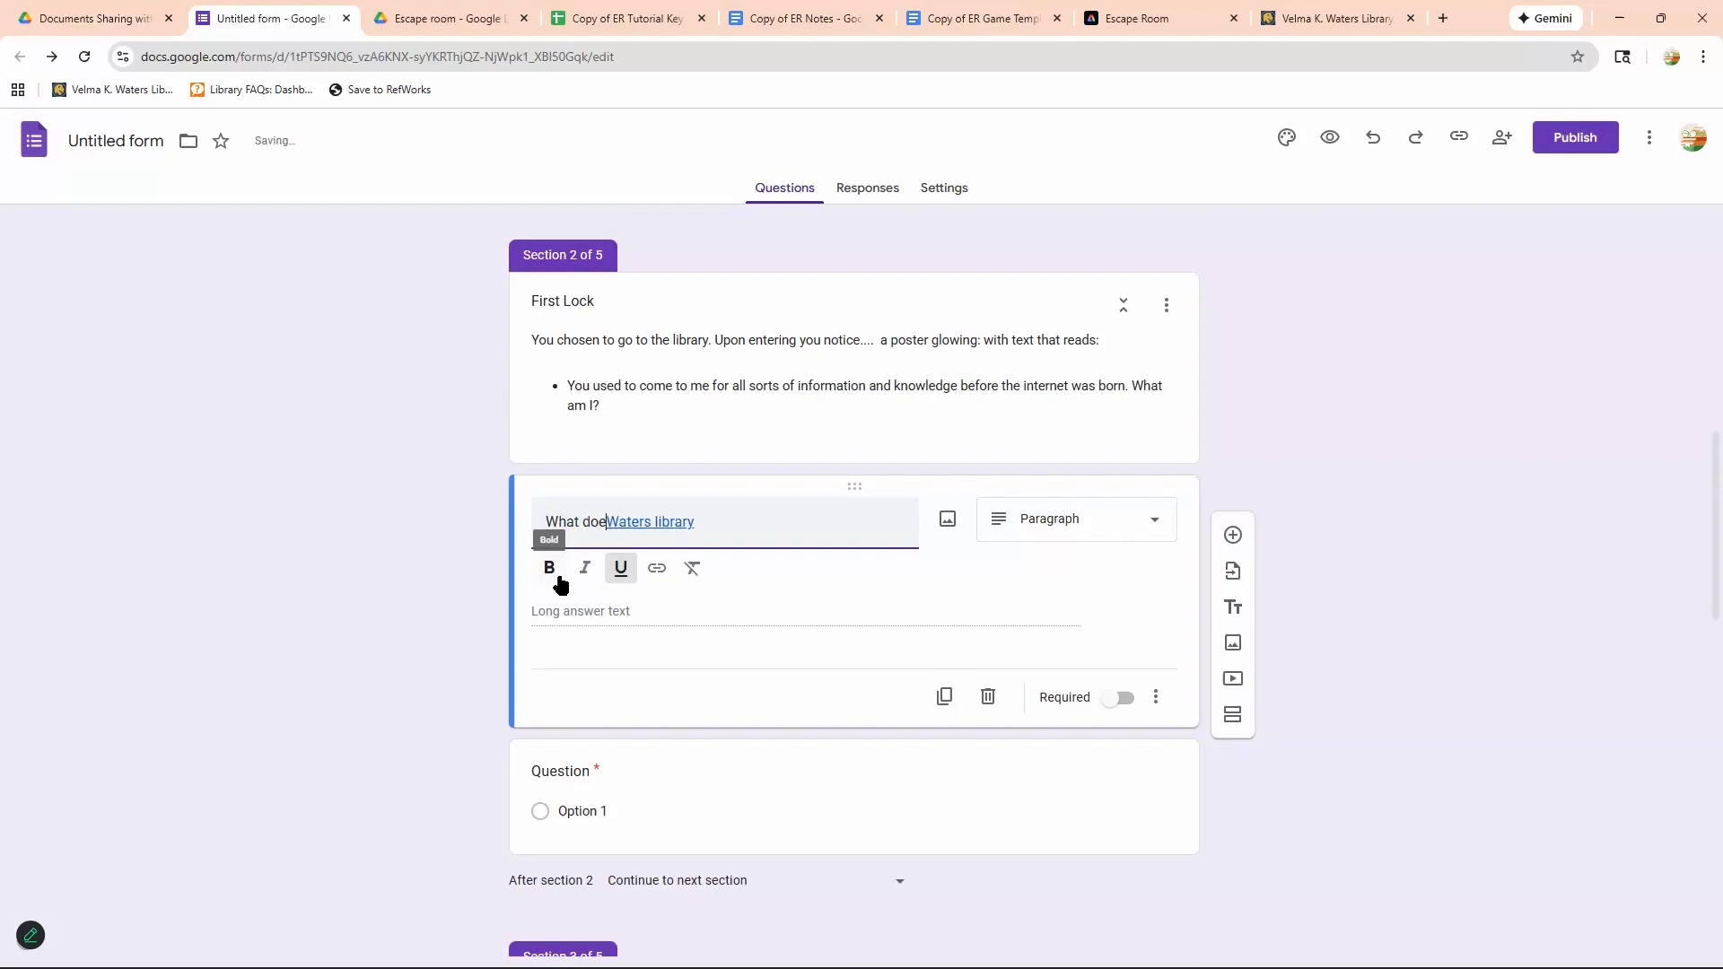
type("an")
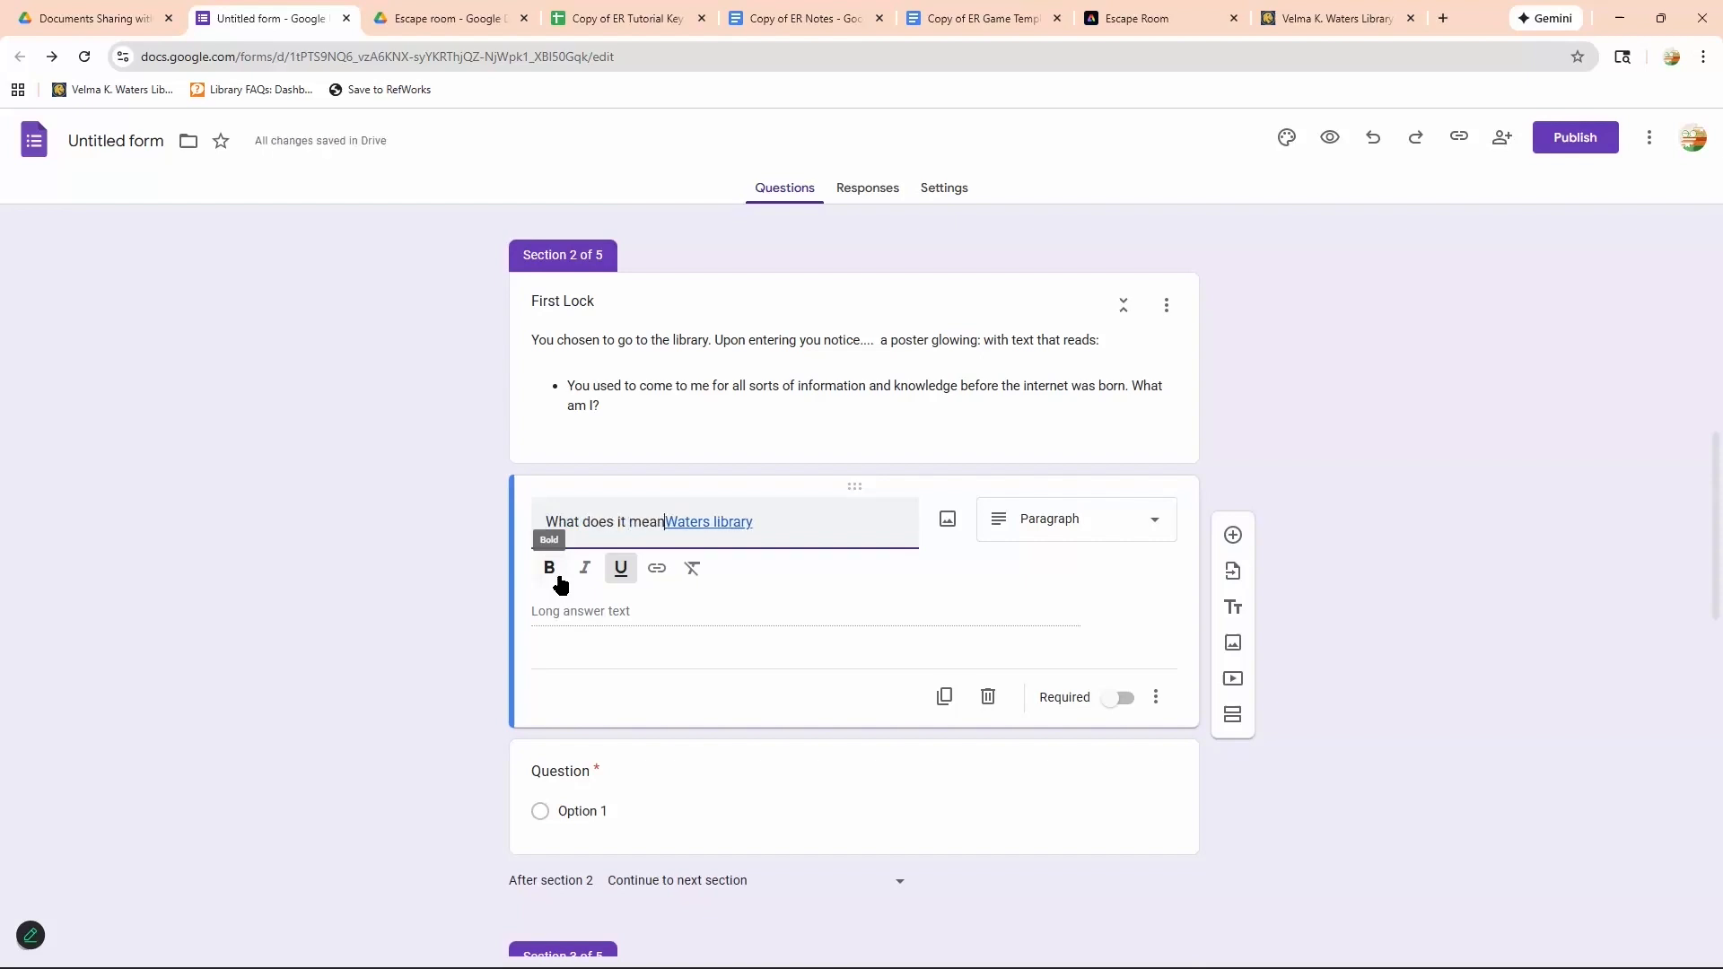
type("?")
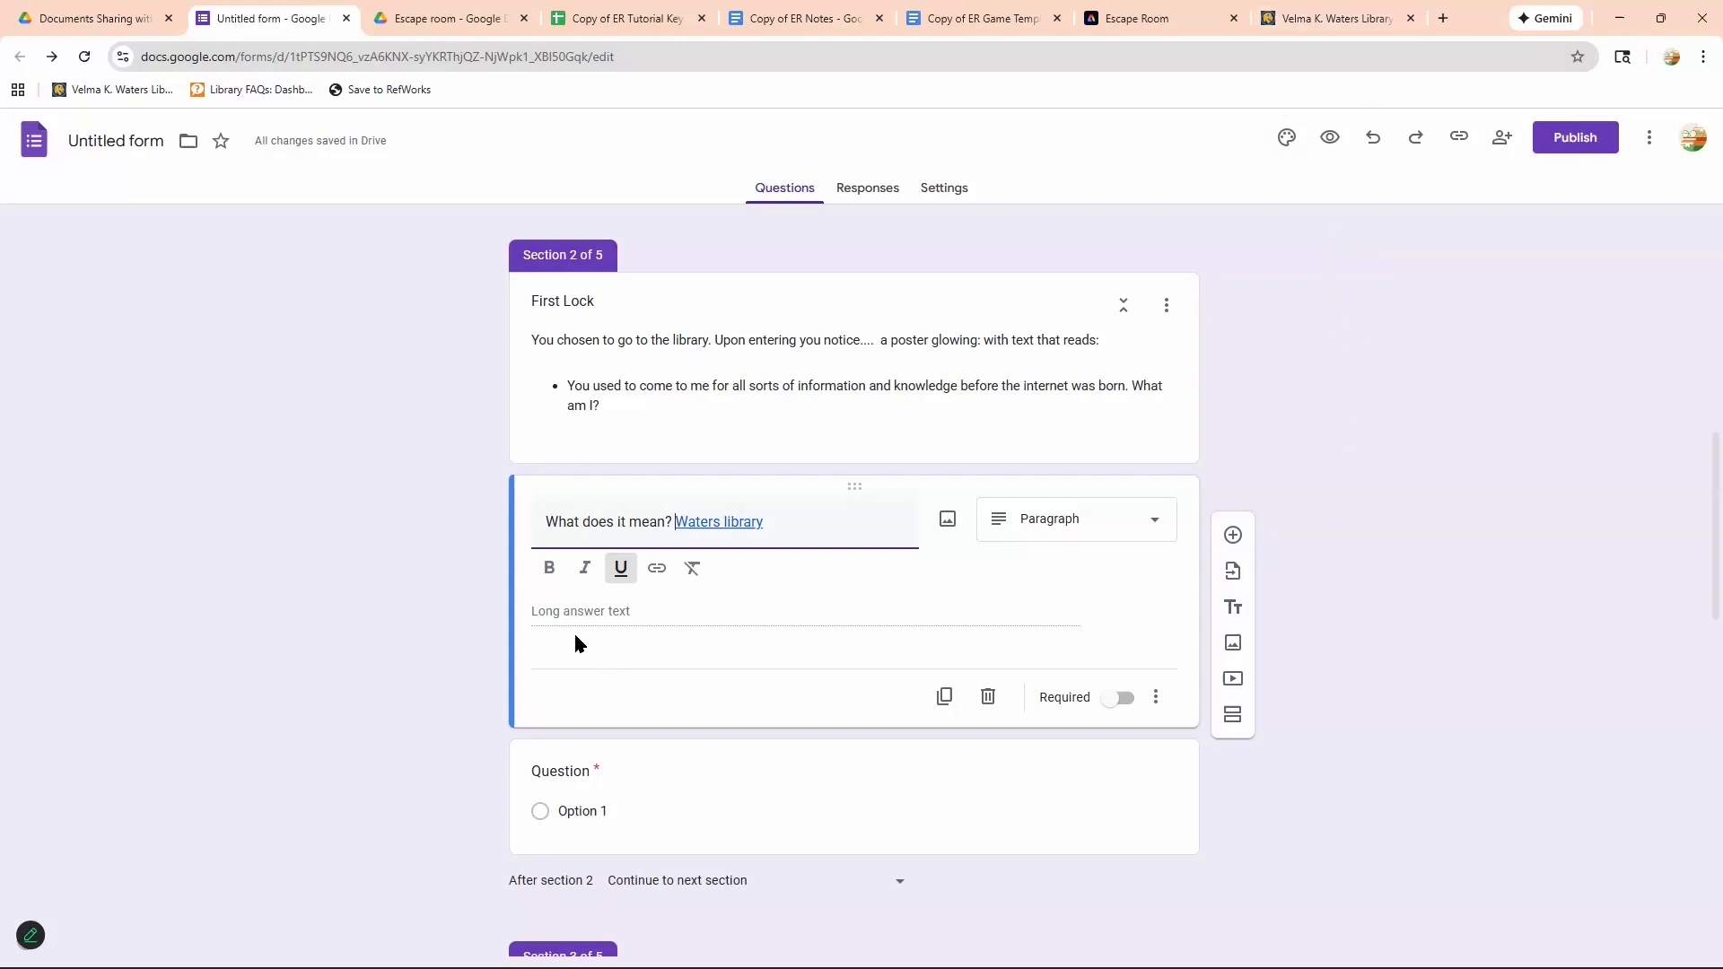
Change the "What does it mean?" question to the Short answer type.
left_click(1077, 537)
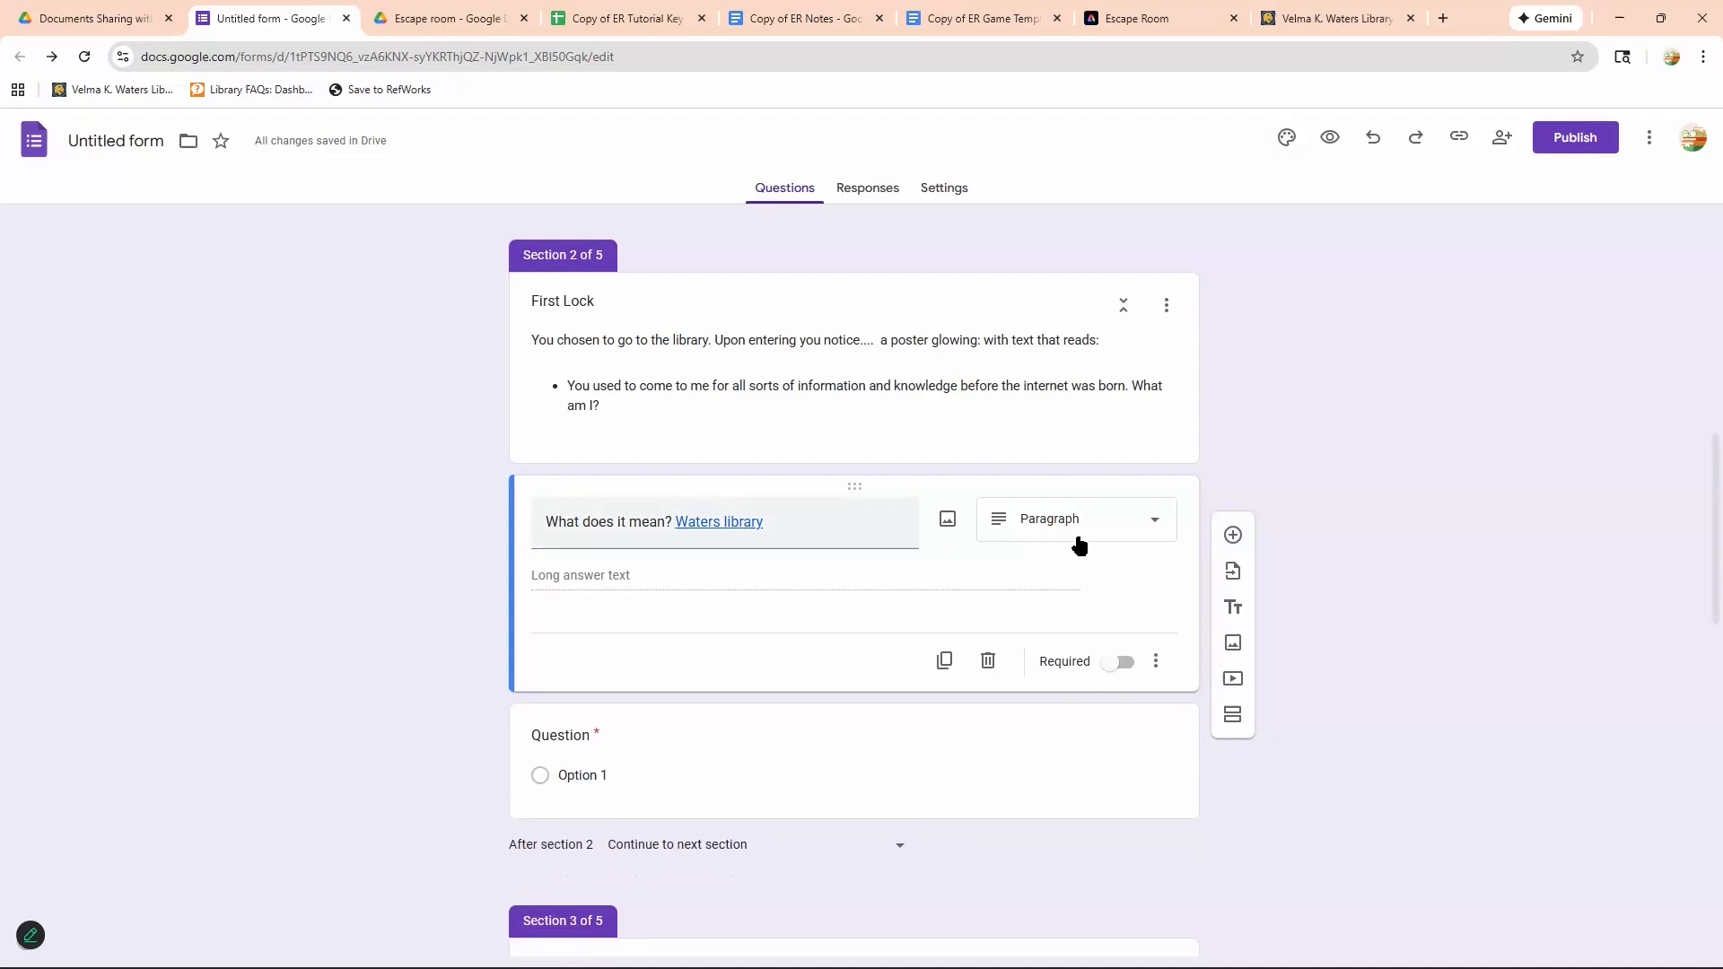
left_click(1061, 535)
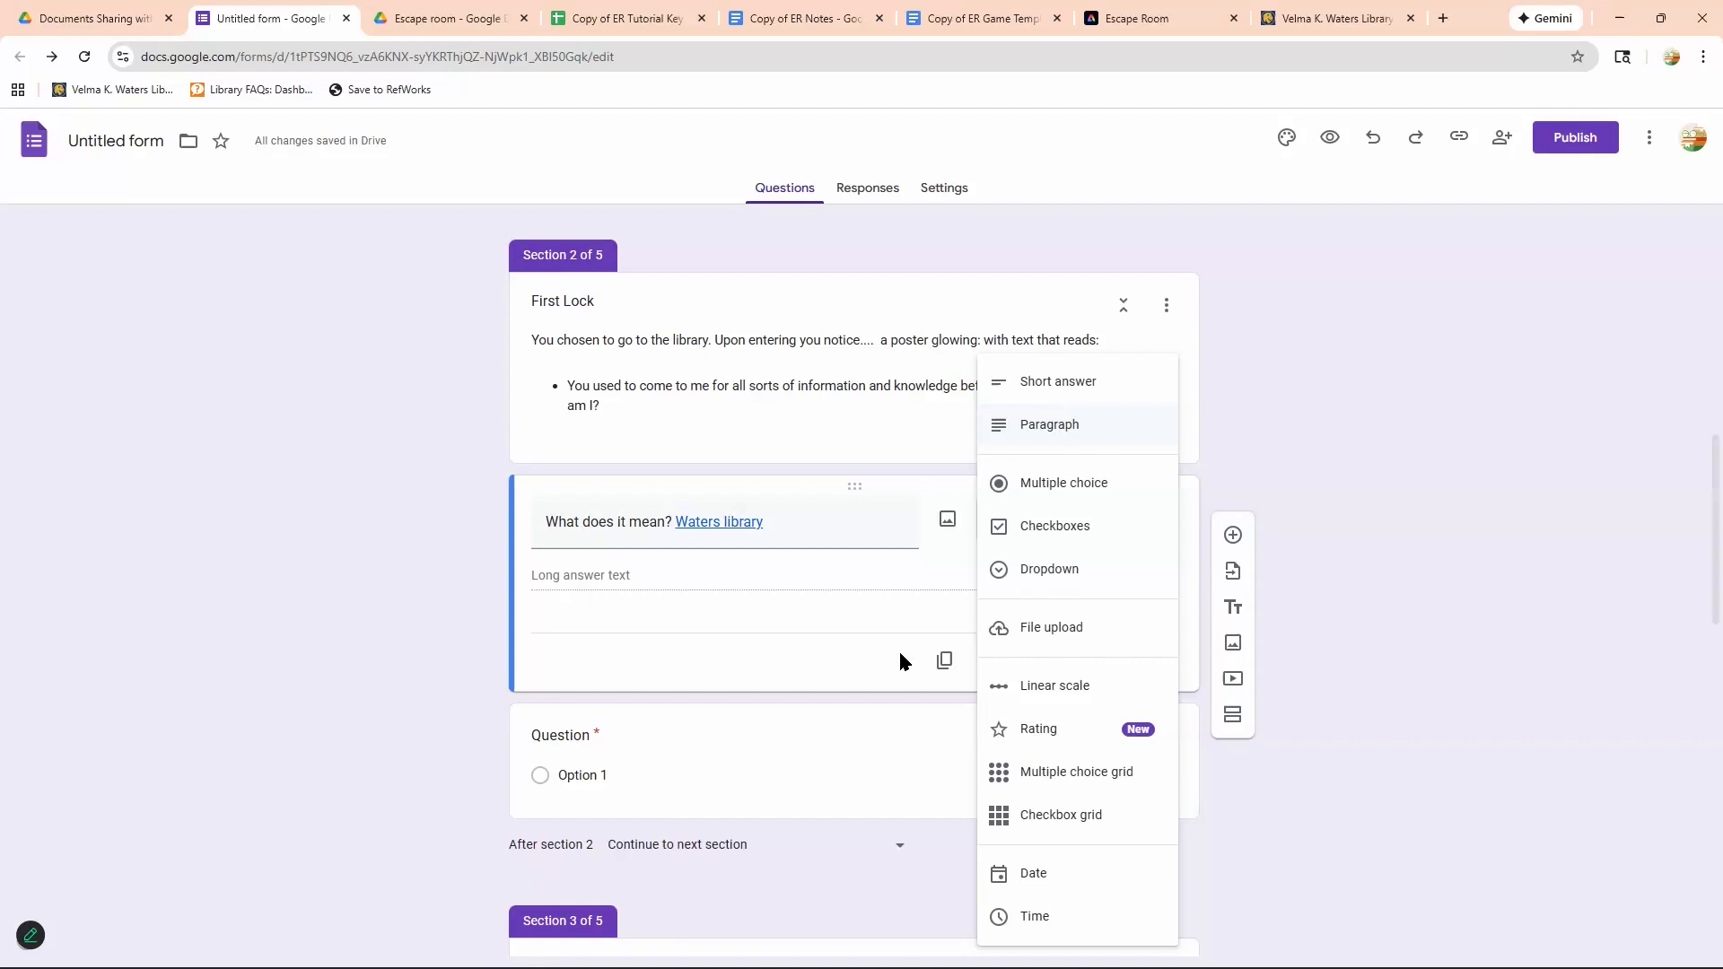
left_click(1059, 383)
Add response validation to the "What does it mean?" question: text contains "Librarian", with the custom error text "sorry, try again!".
left_click(1155, 662)
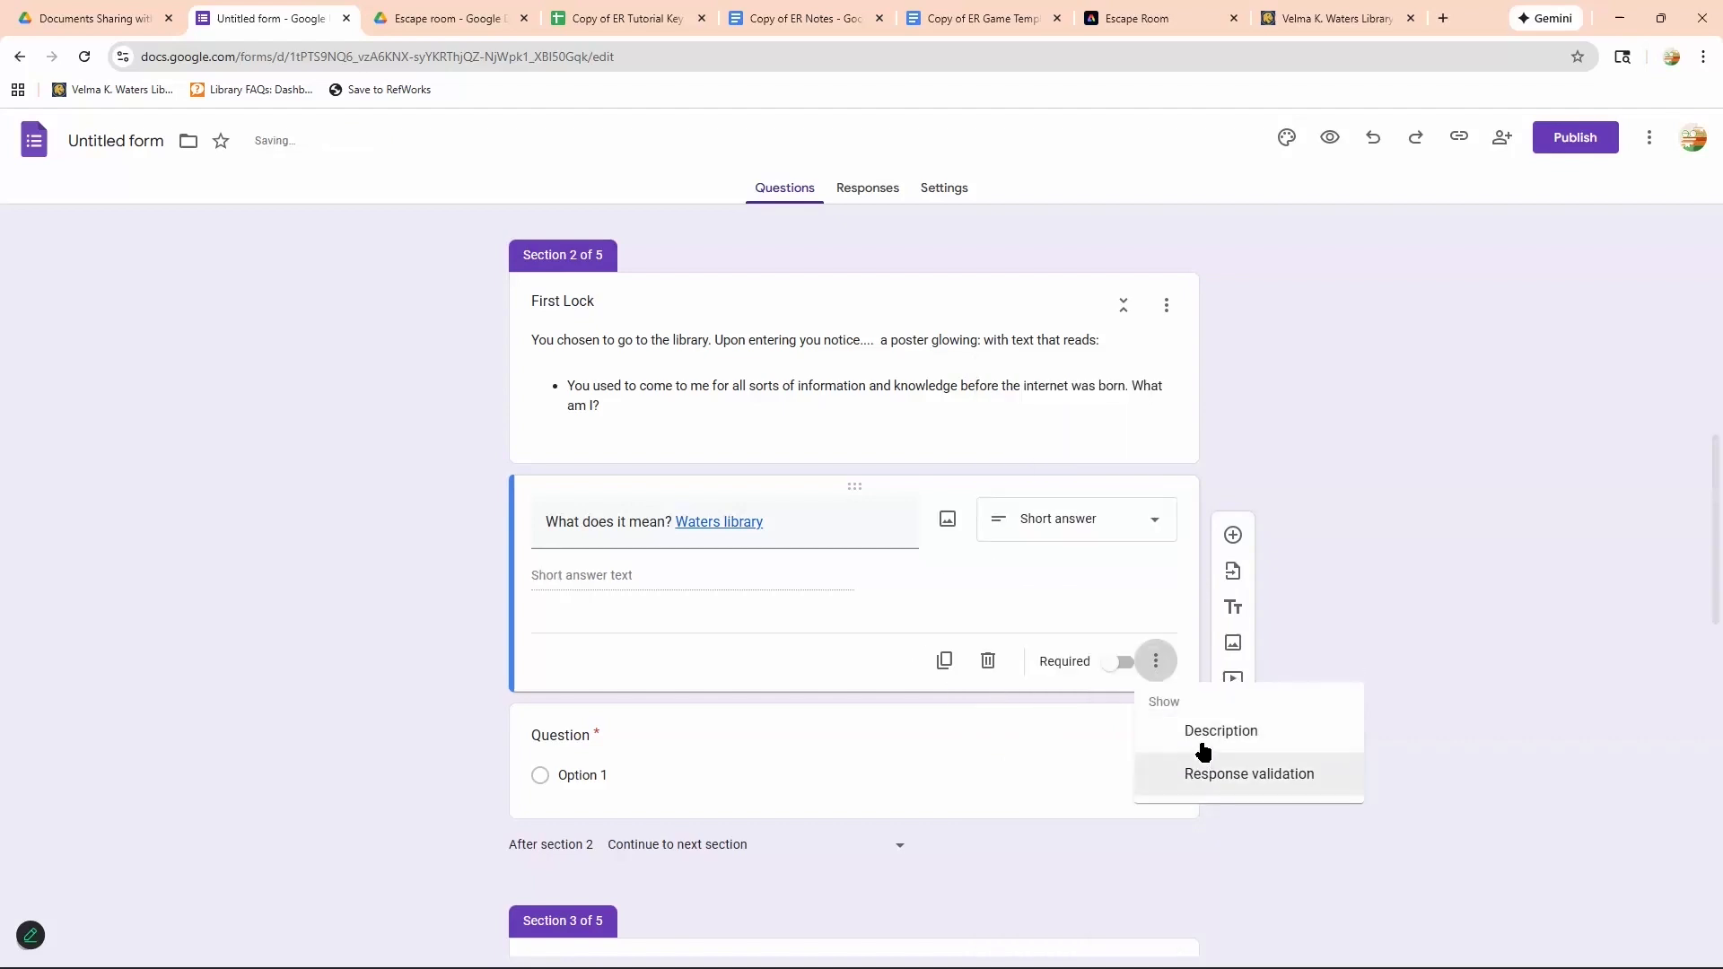
left_click(1196, 775)
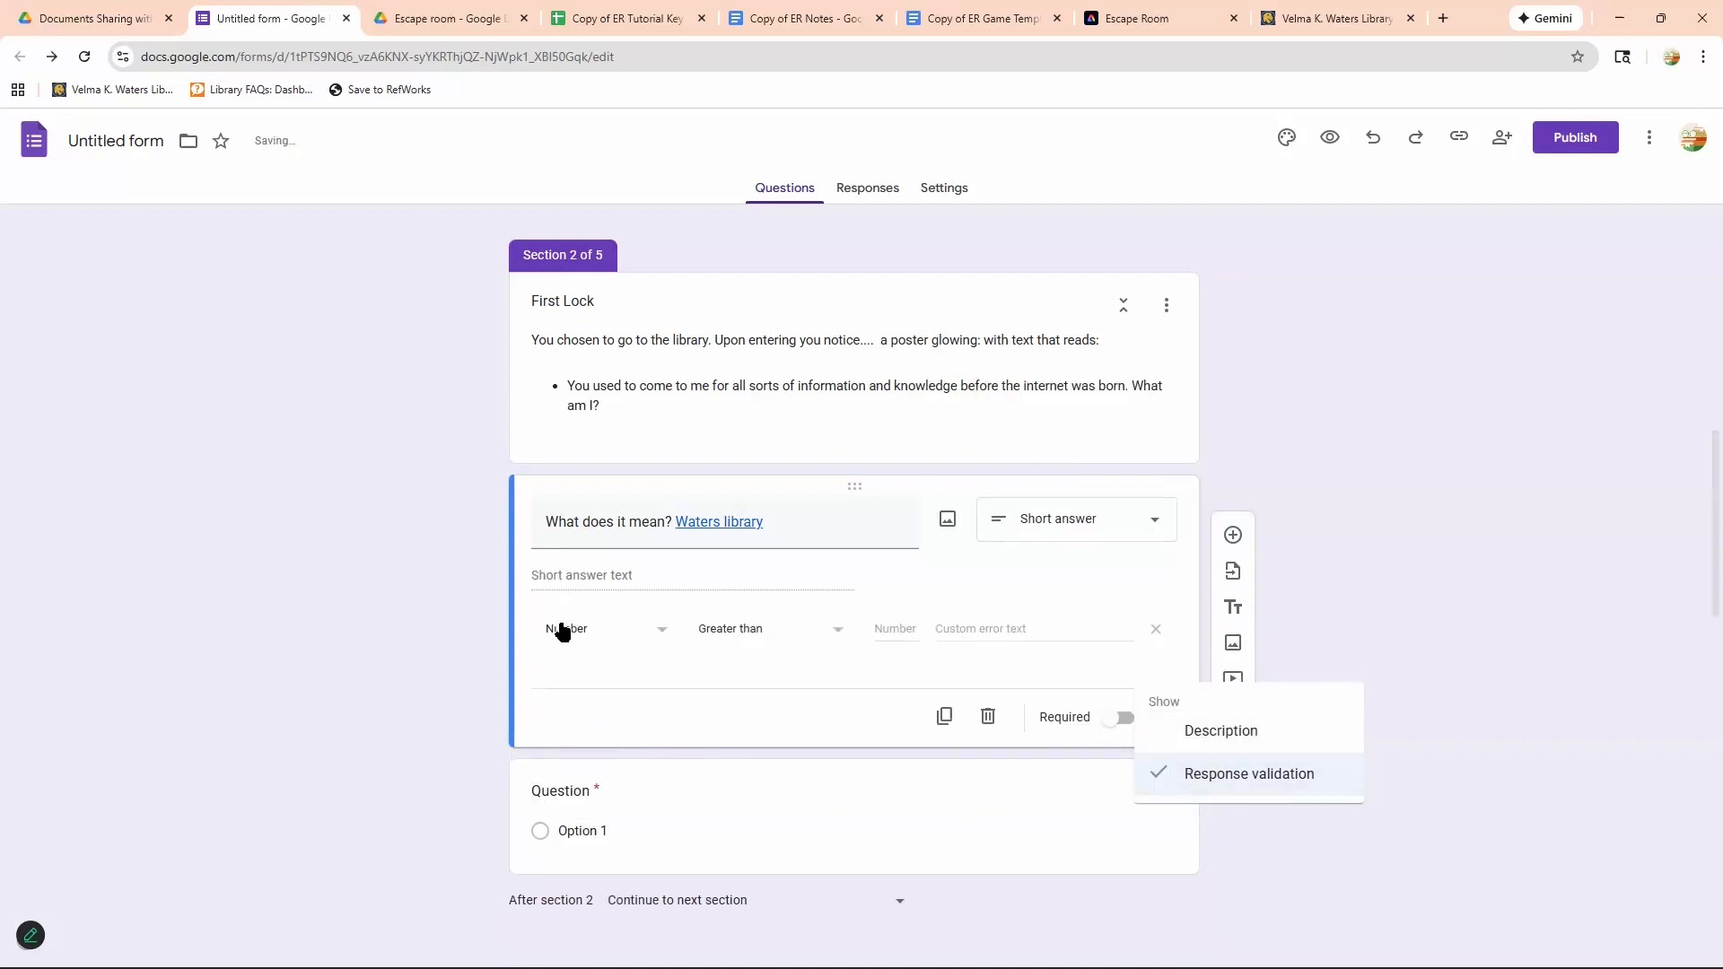
left_click(579, 639)
left_click(574, 664)
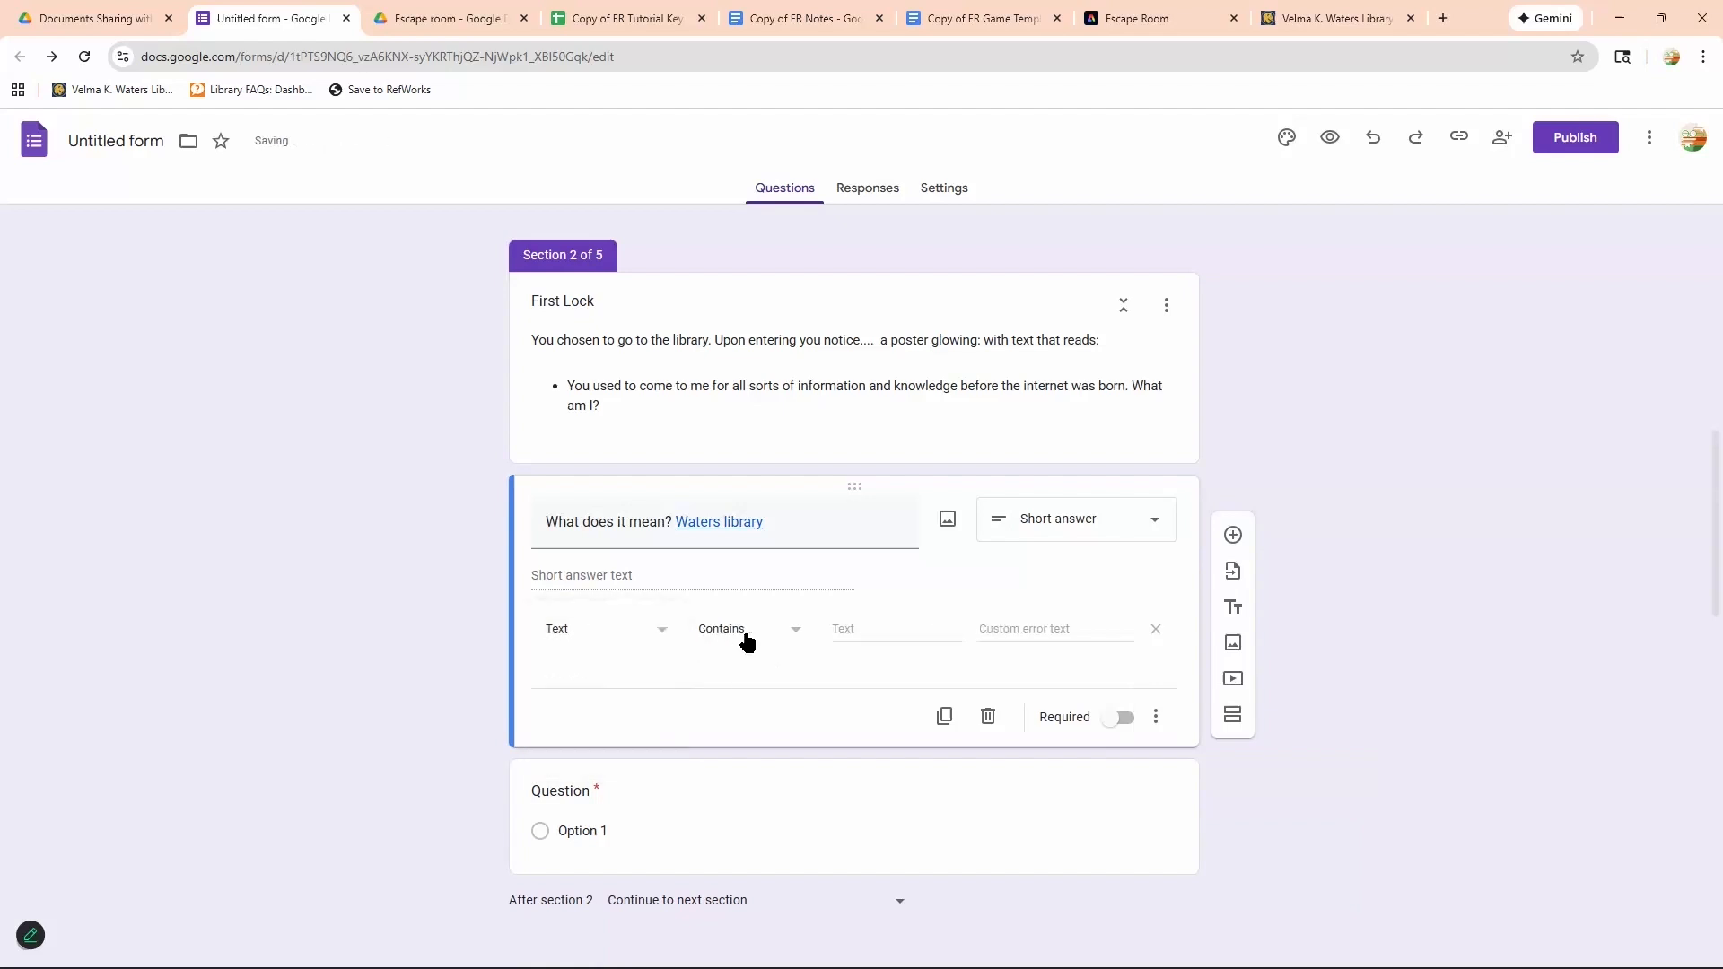
left_click(887, 630)
type("Librarianr")
key("Tab")
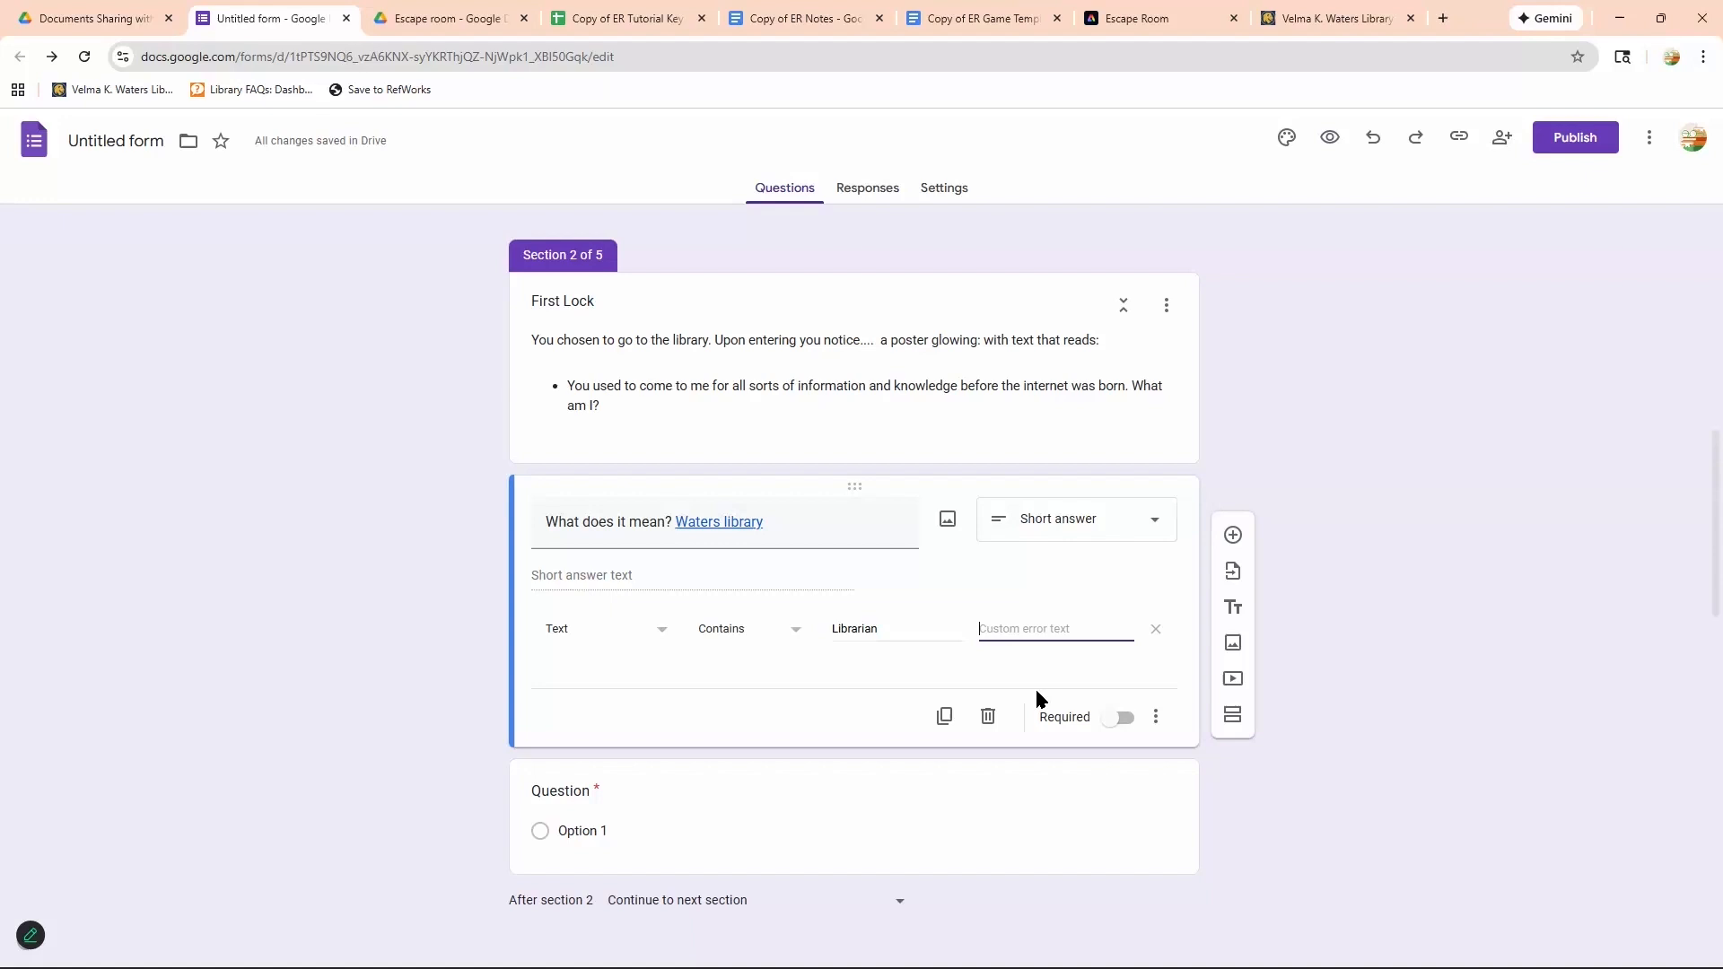
type("sorry, try again!")
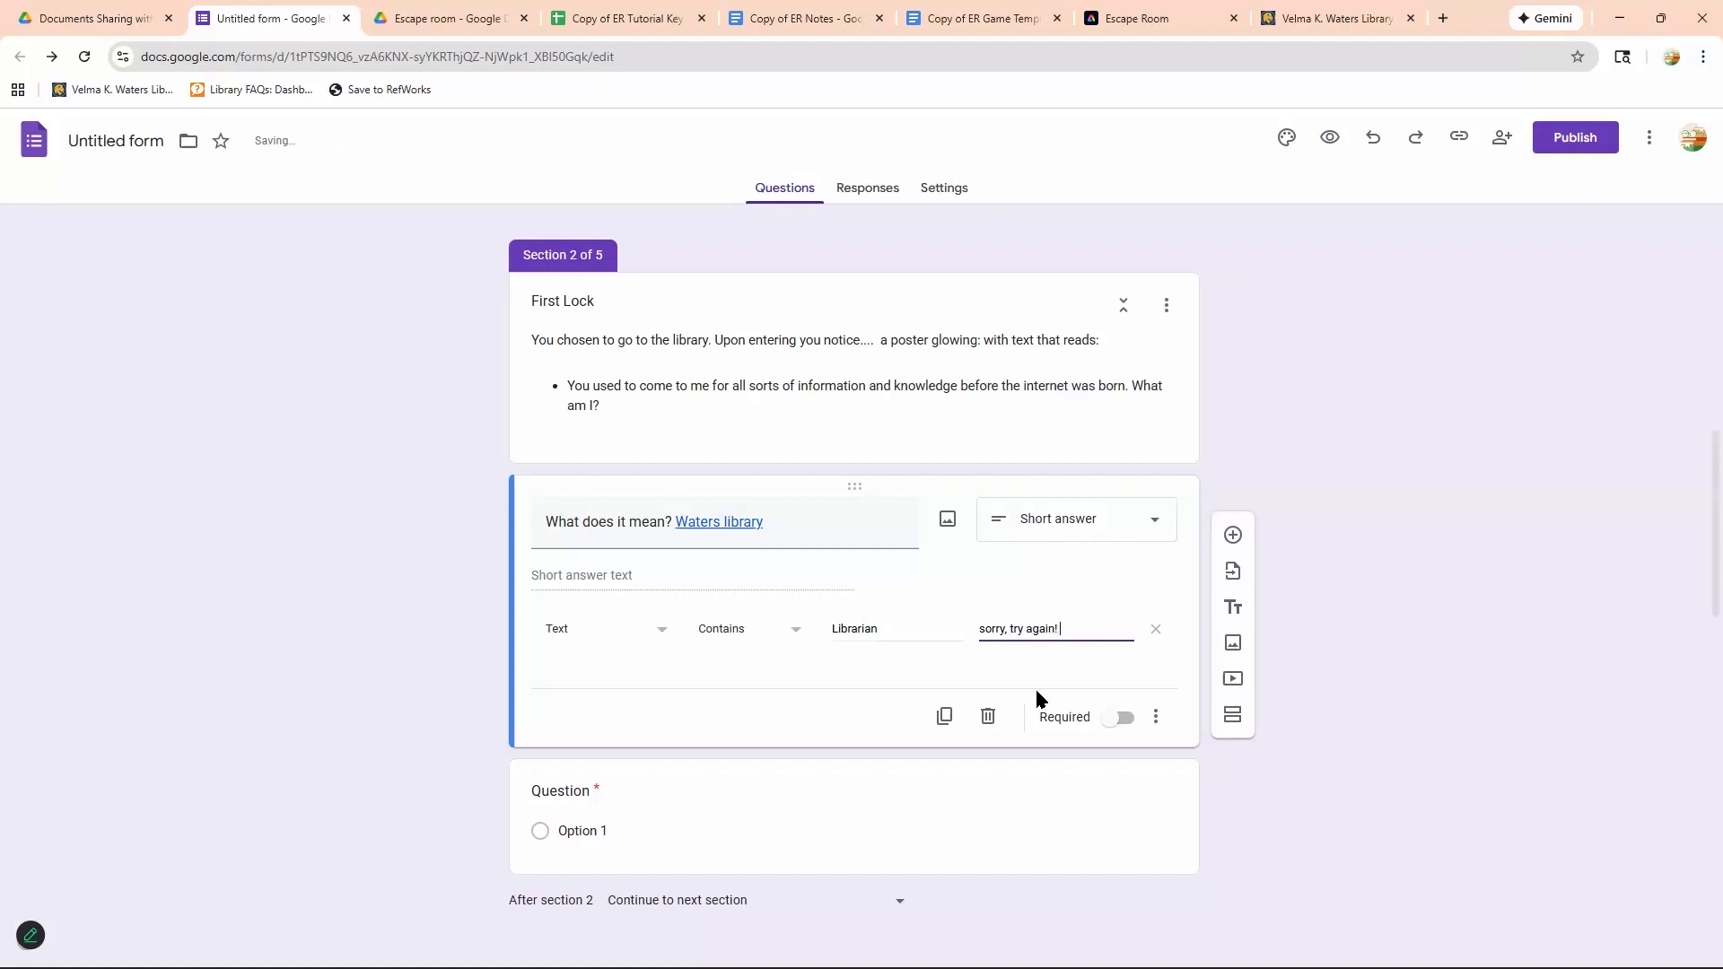
left_click(1157, 716)
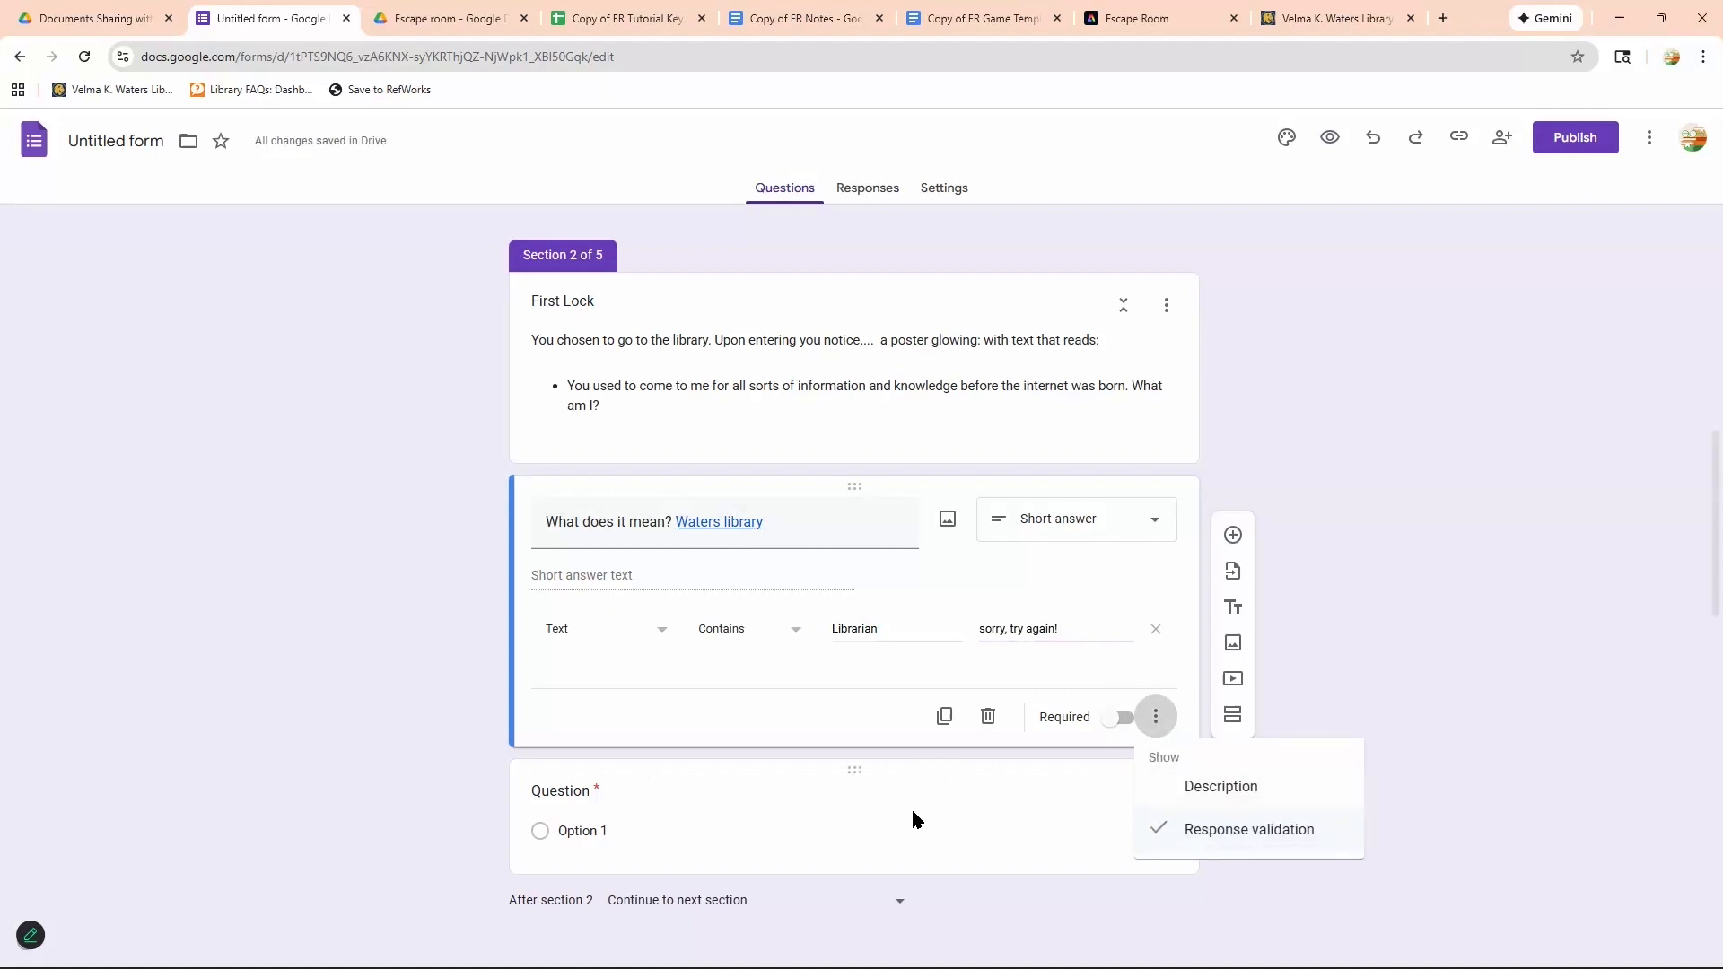
left_click(722, 747)
scroll(571, 639, "down", 2)
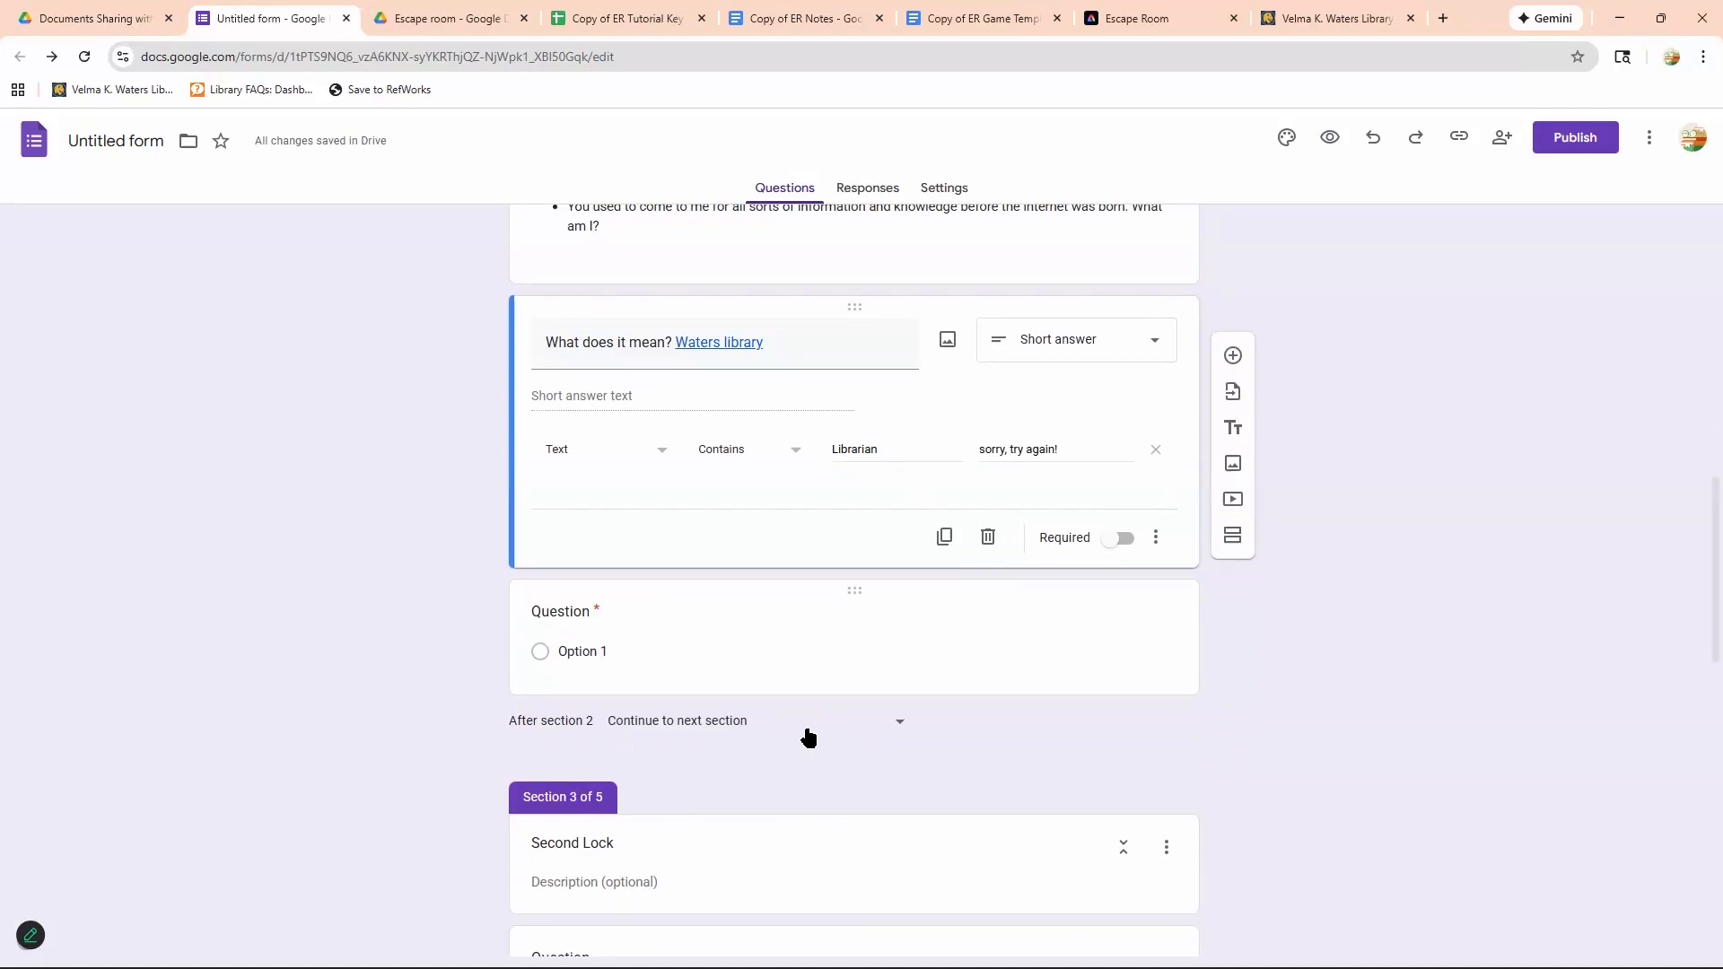
left_click(1232, 357)
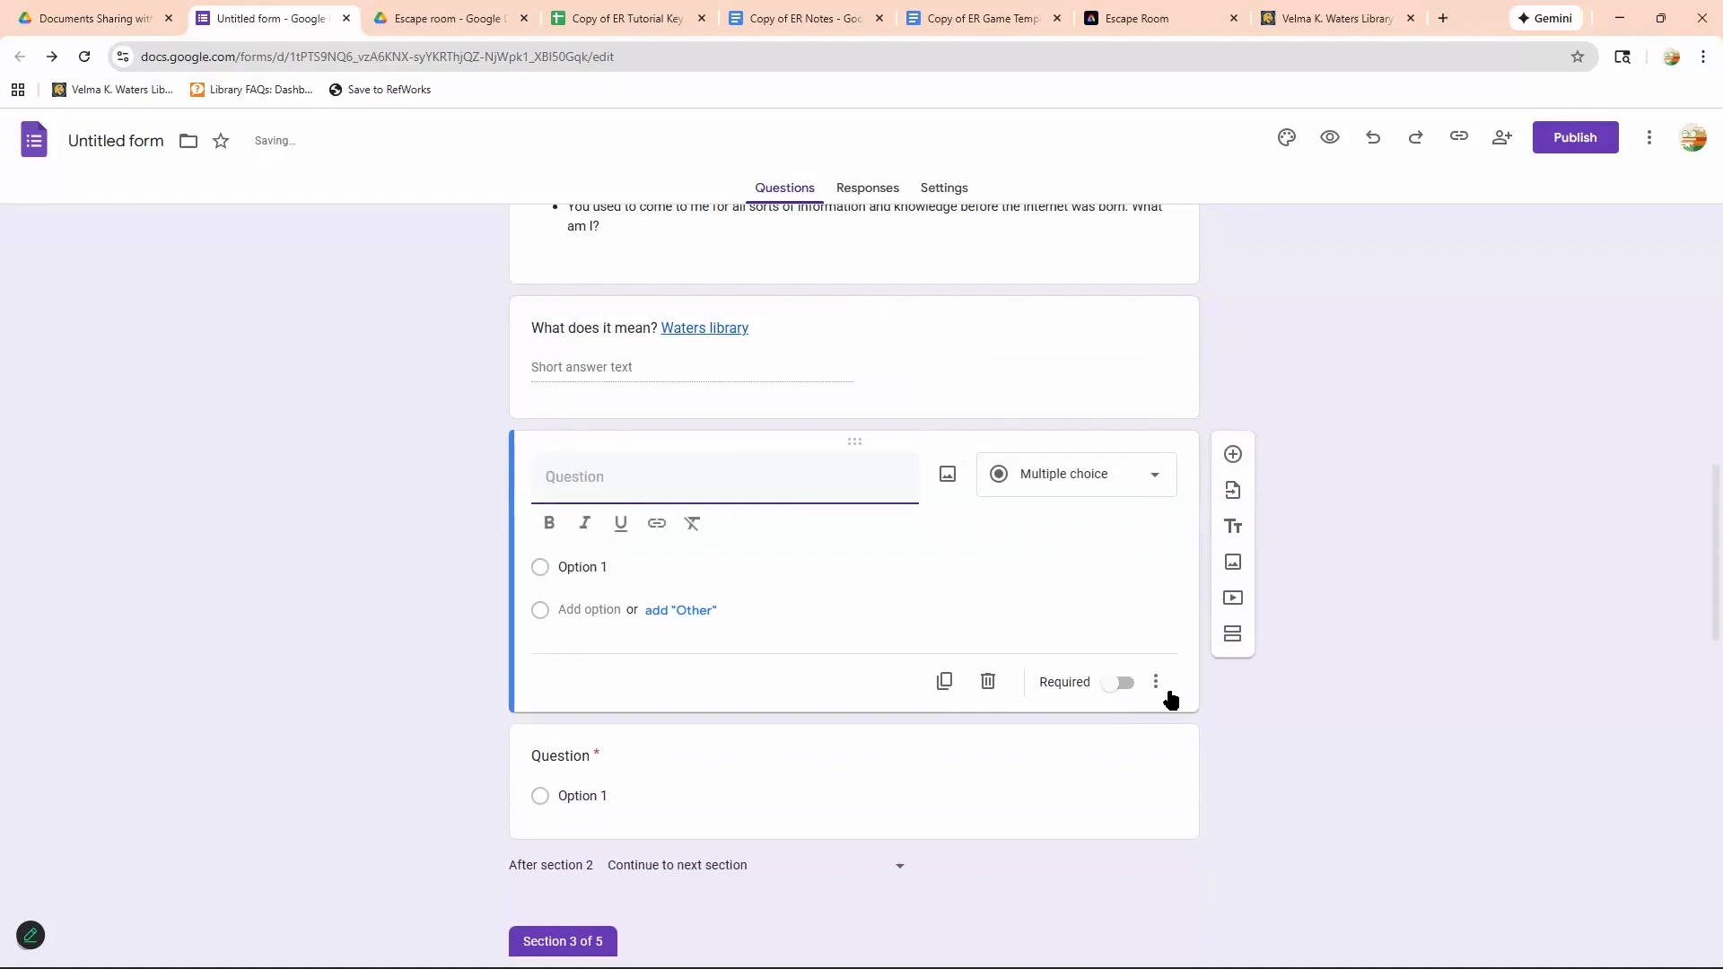
left_click(1152, 681)
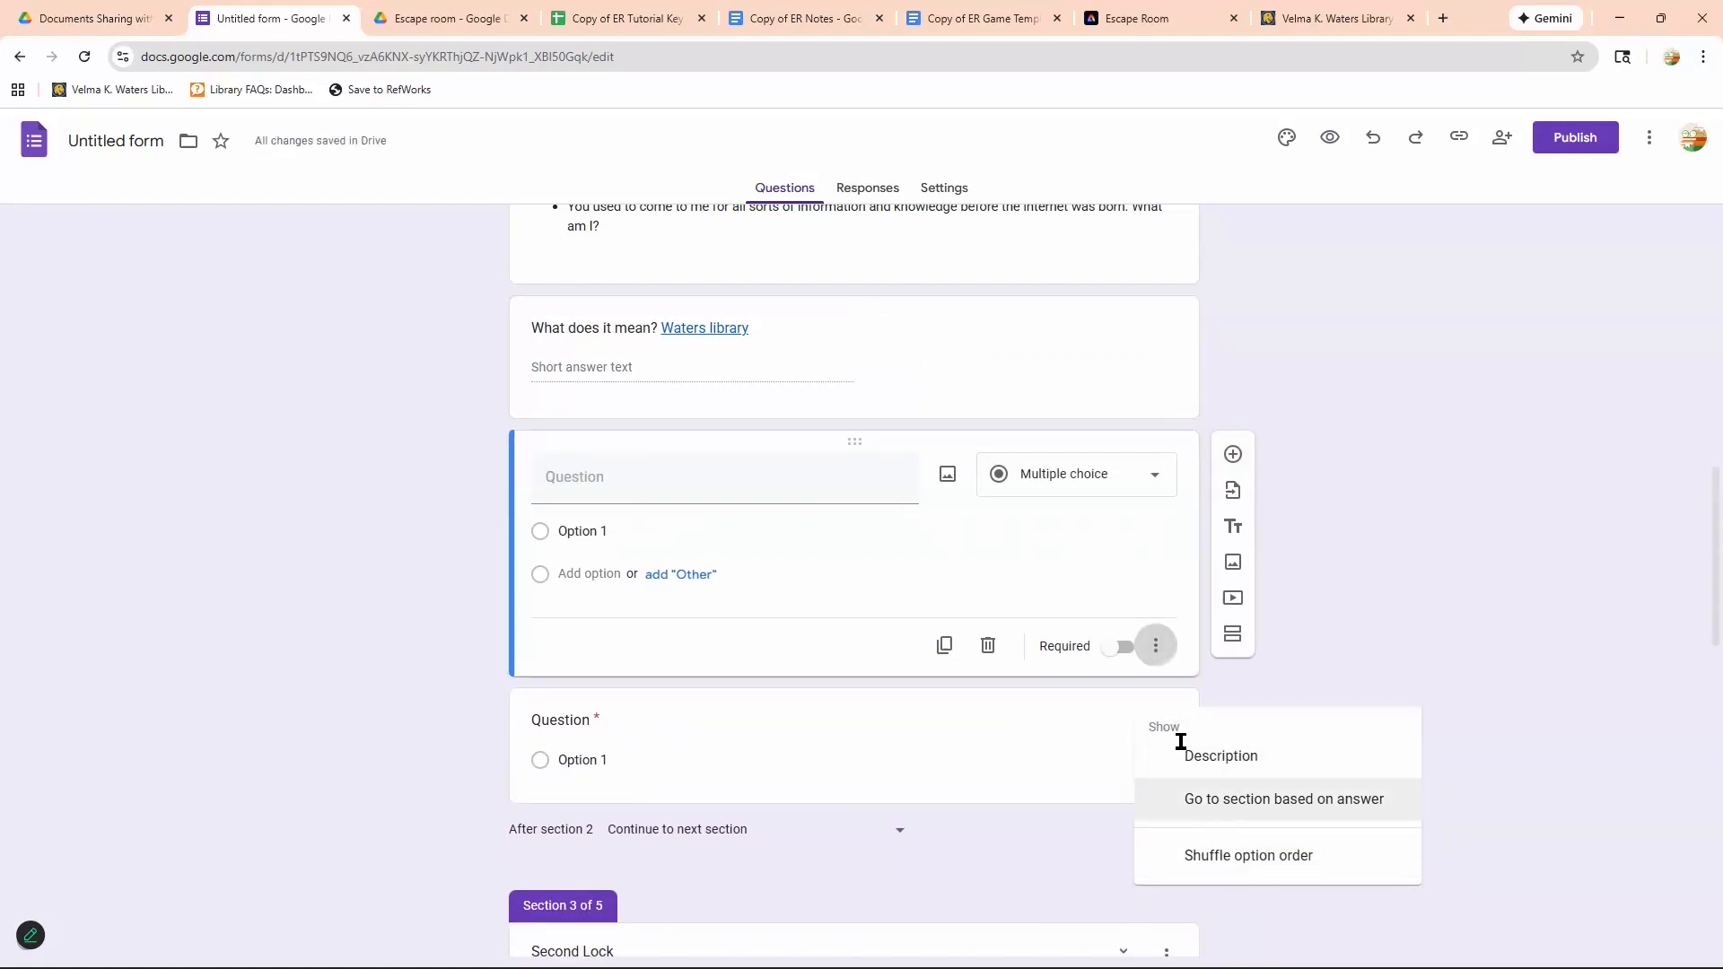
left_click(1167, 485)
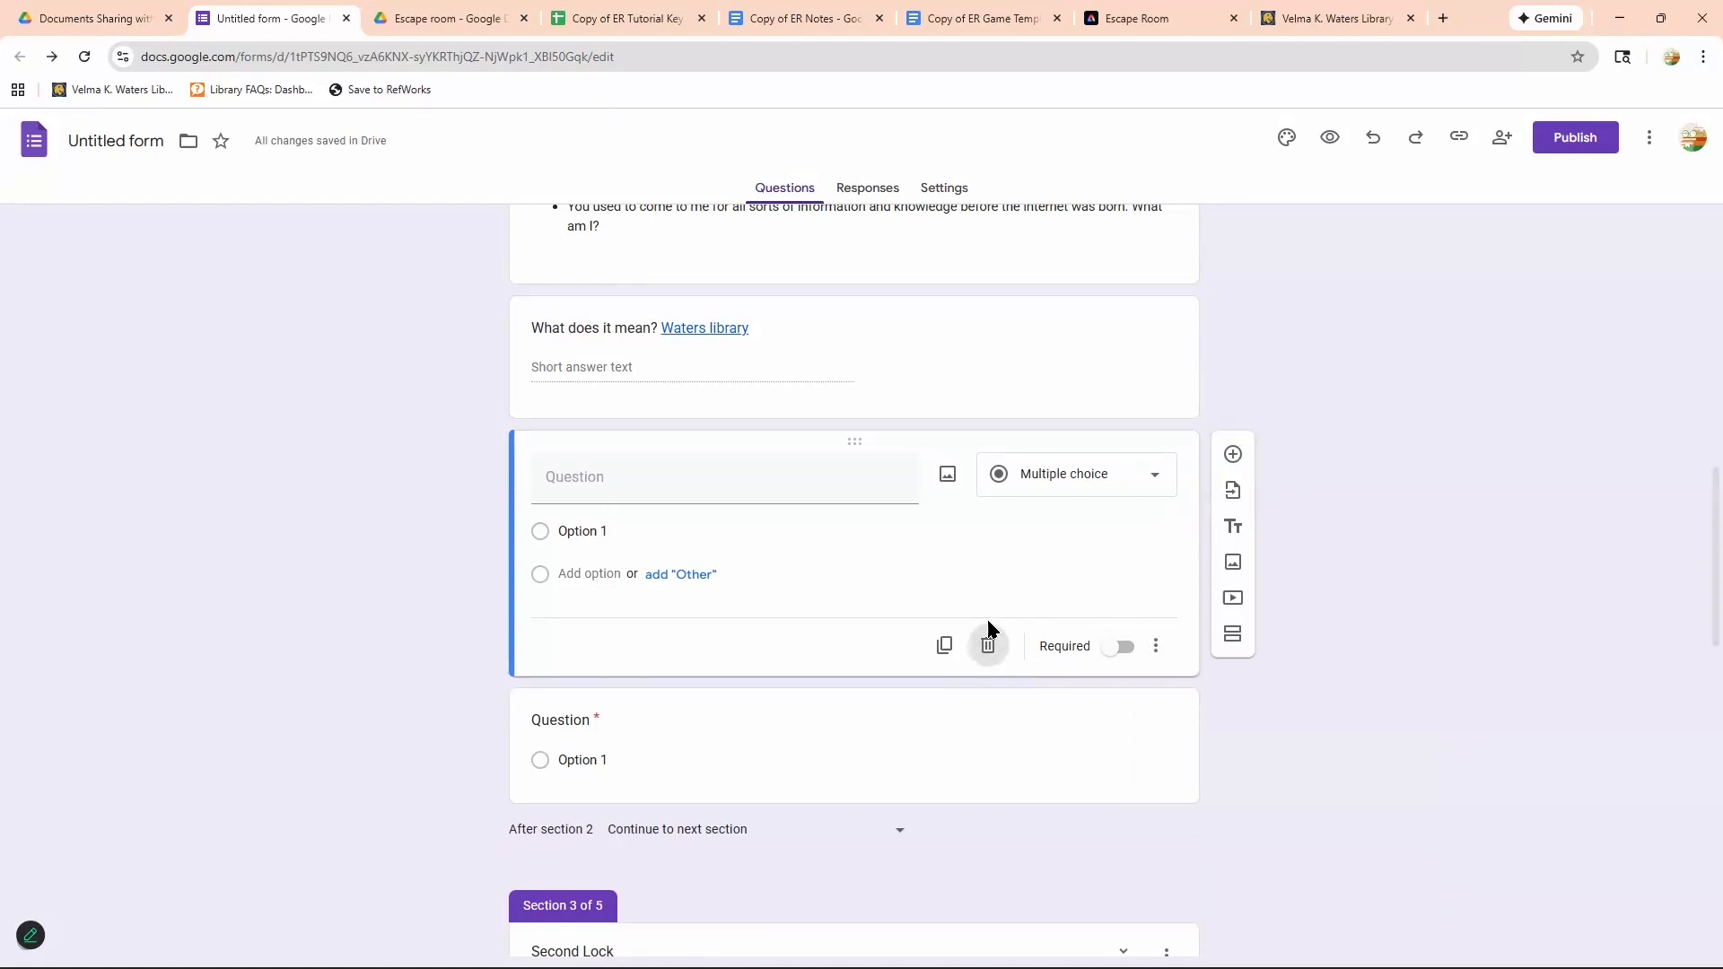
left_click(988, 643)
Replace the blank required question in the First Lock section with a new multiple-choice question titled "But where?".
left_click(1171, 619)
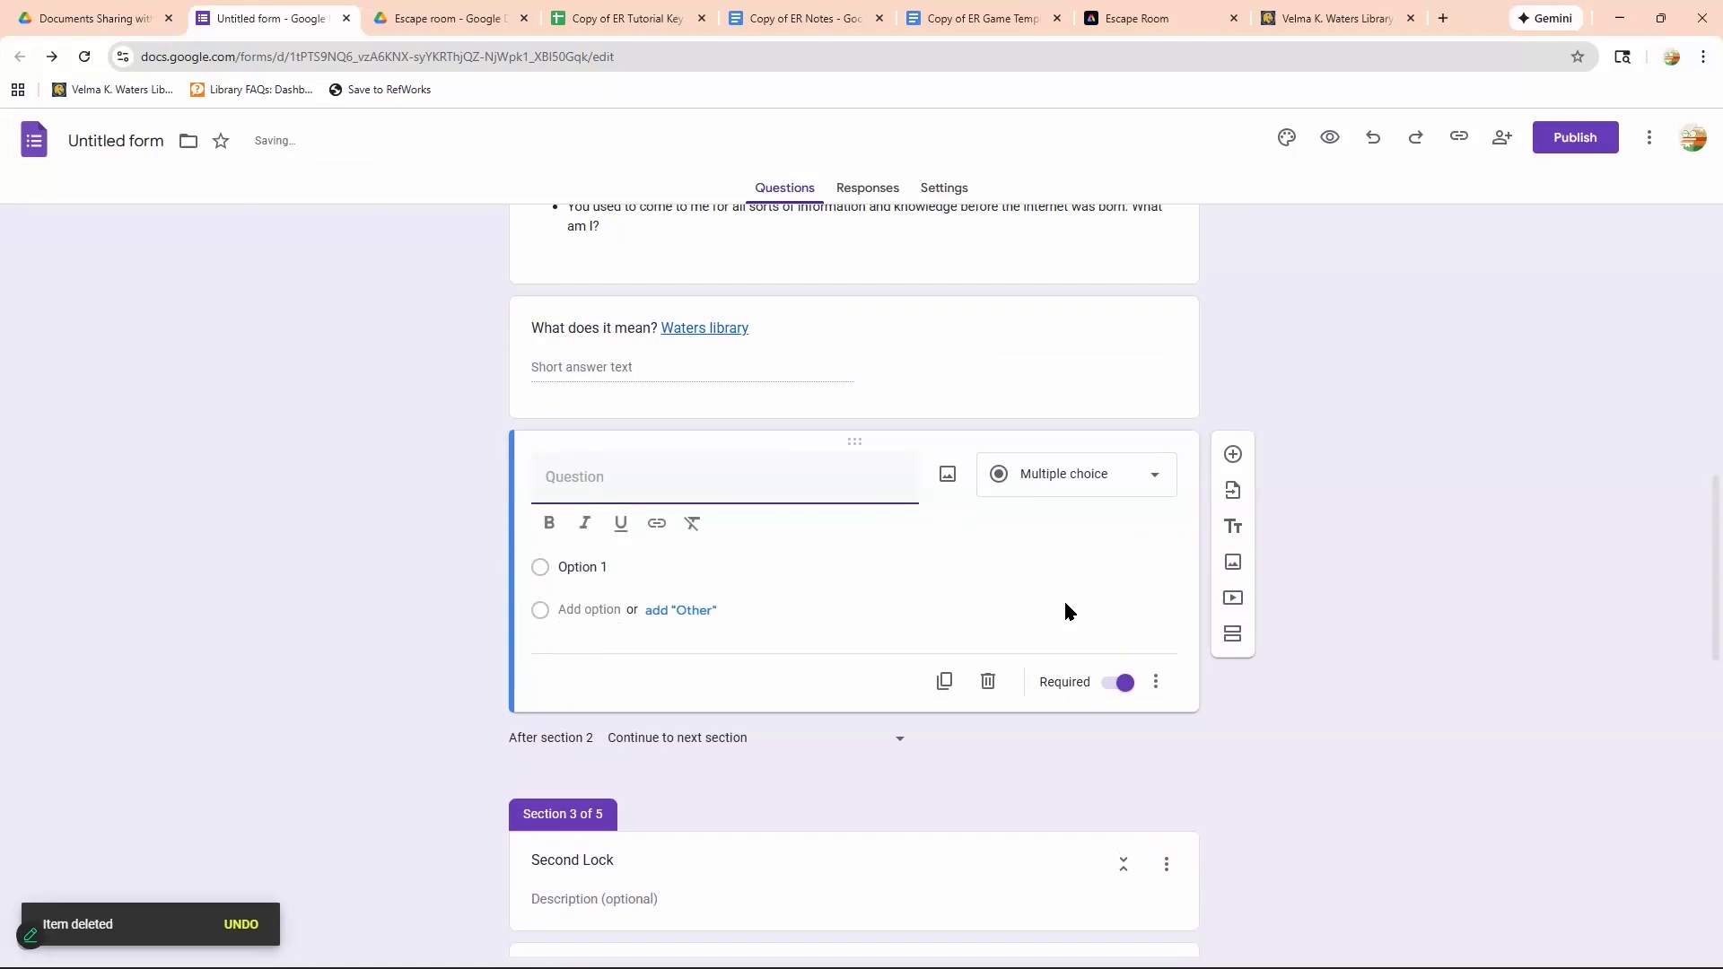
left_click(991, 684)
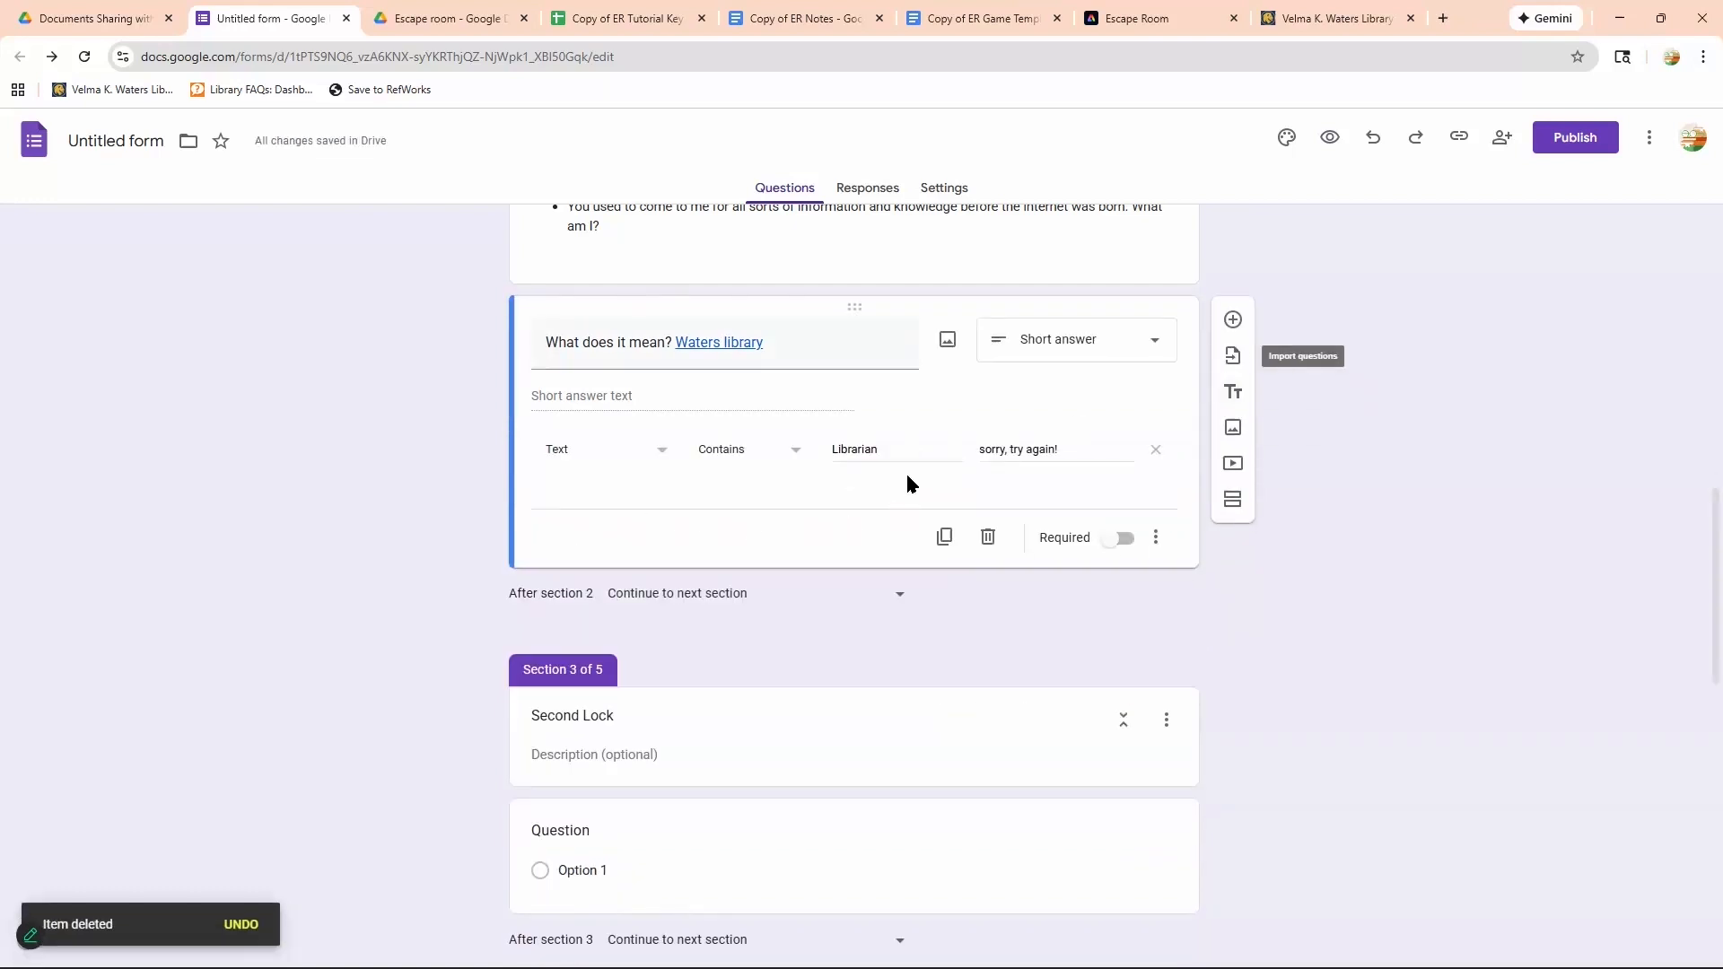
left_click(1233, 320)
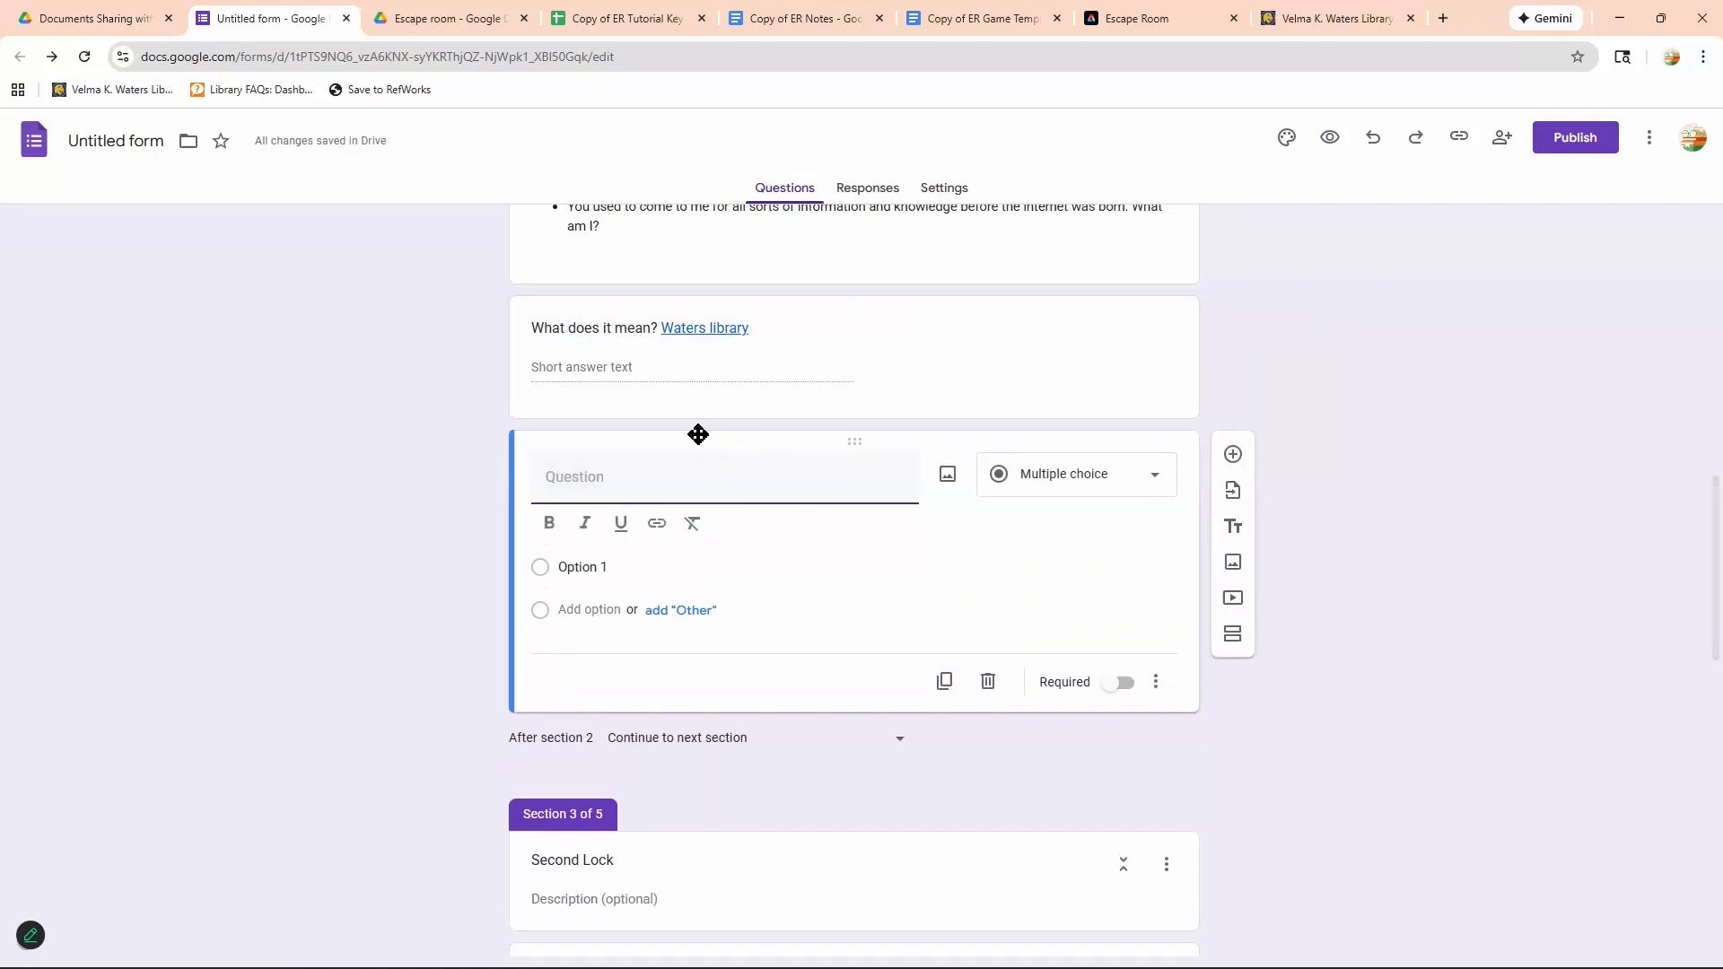
type("But where?")
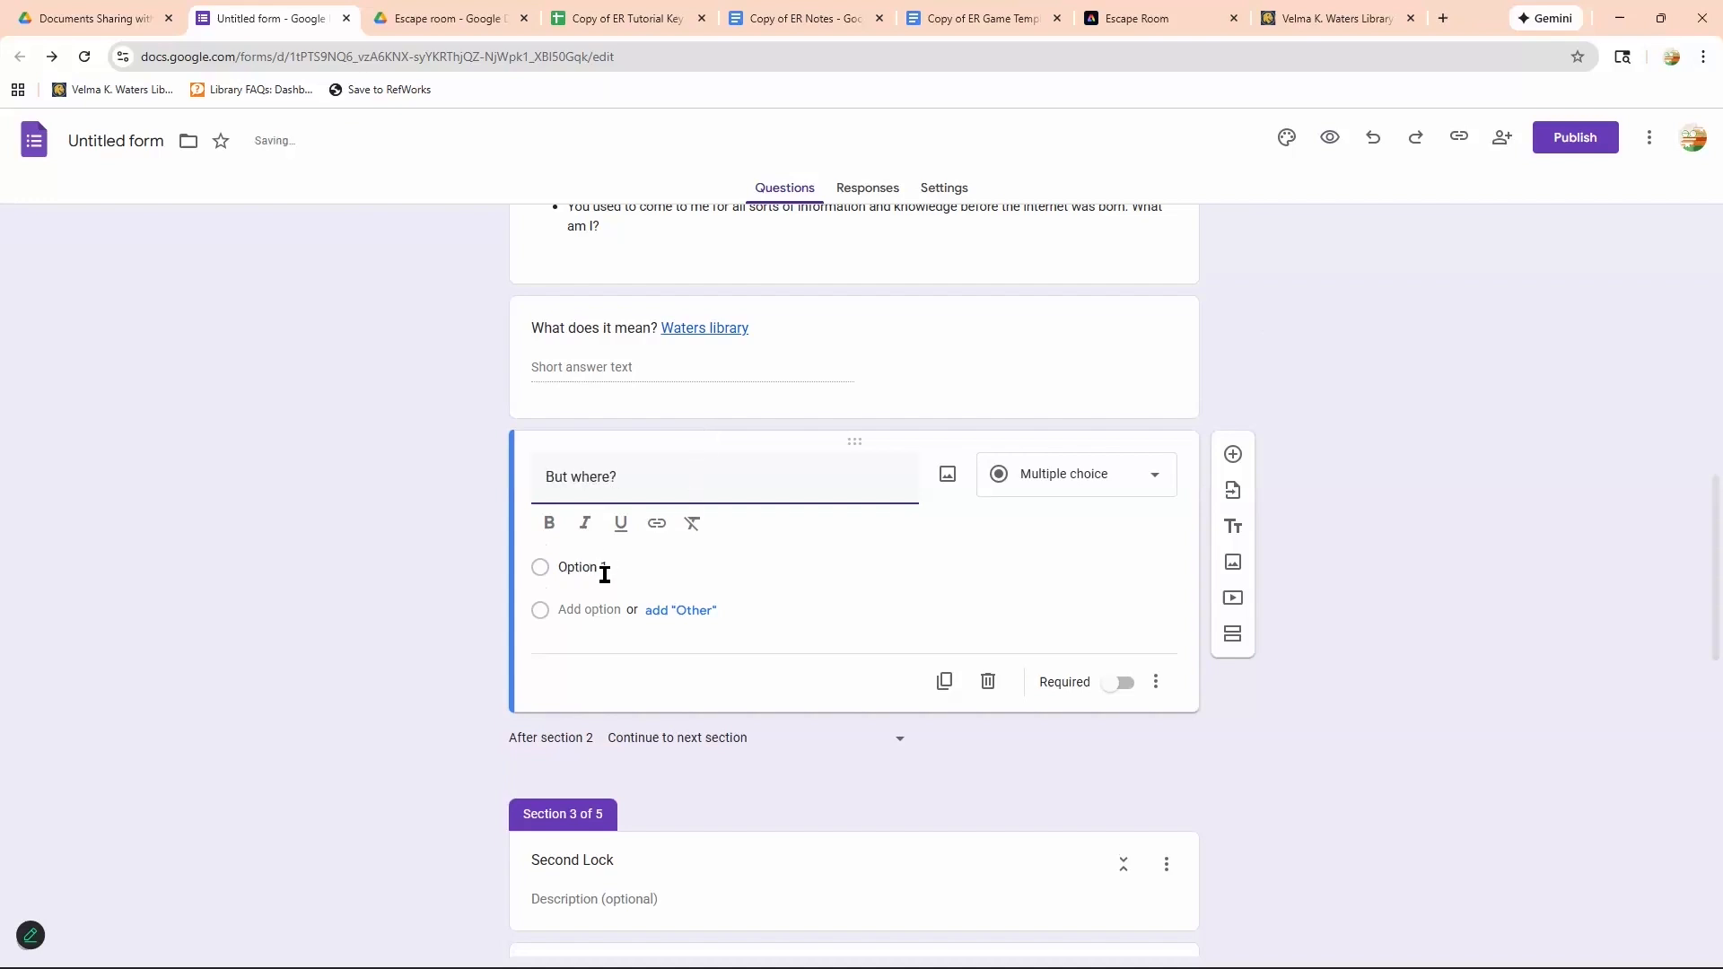
Name the first option of the "But where?" question "Research help librarians" and add a second option.
left_click(637, 535)
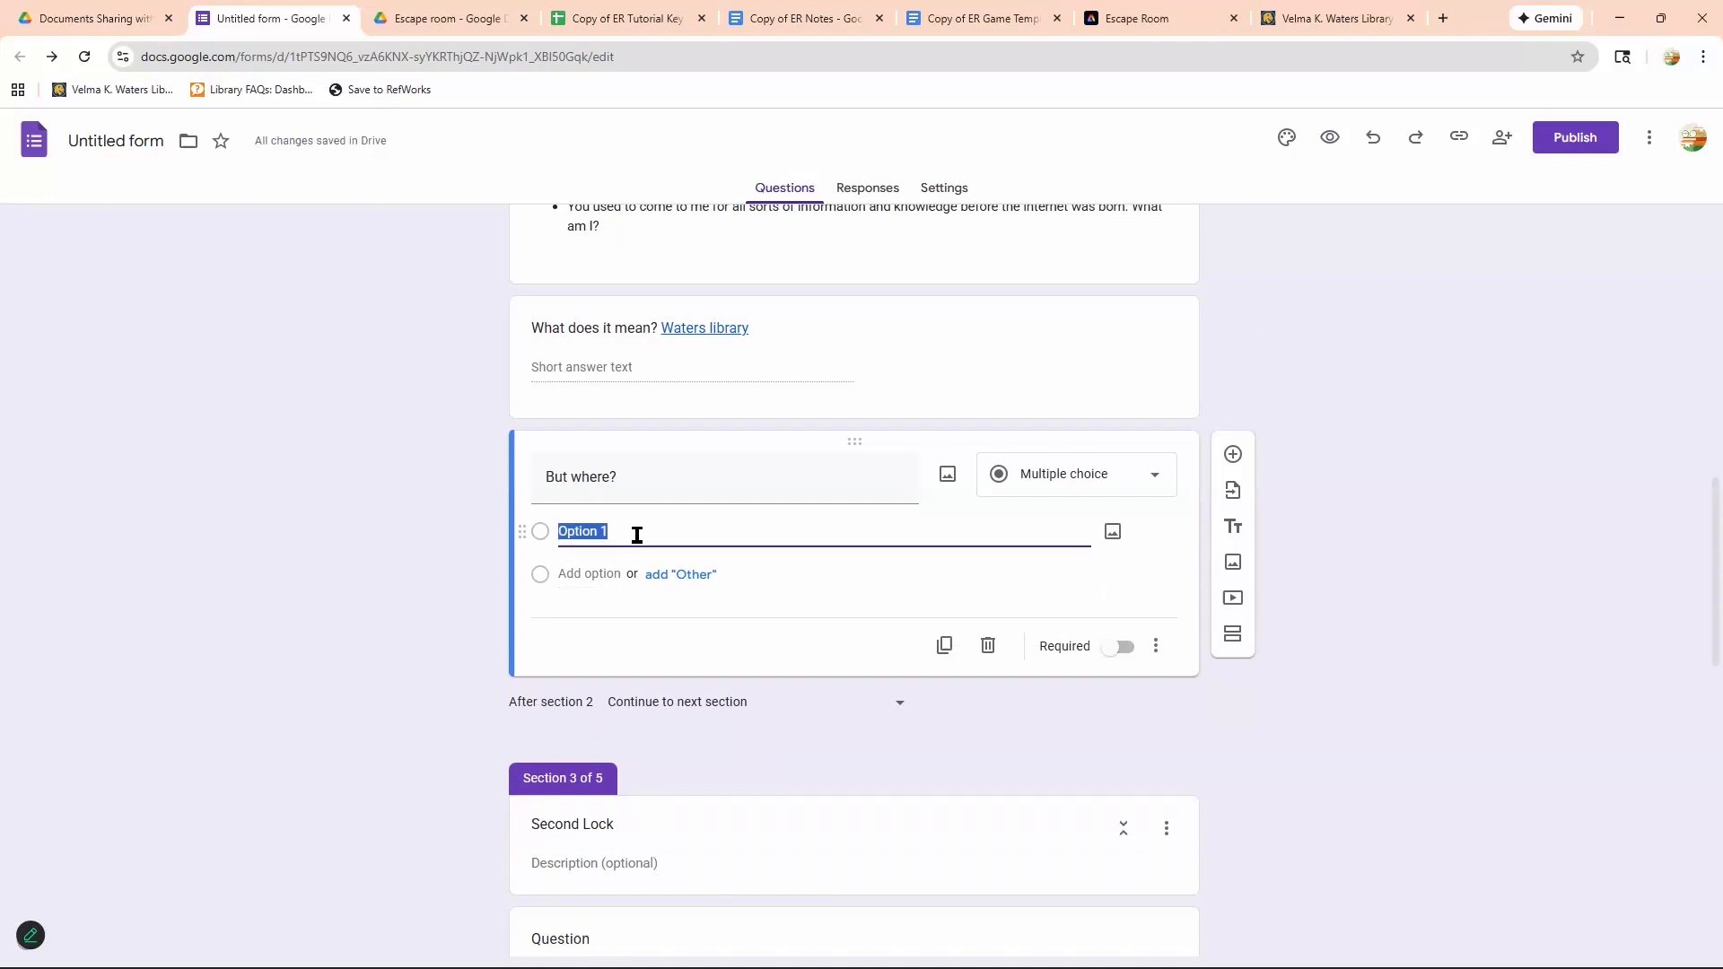
type("Research he")
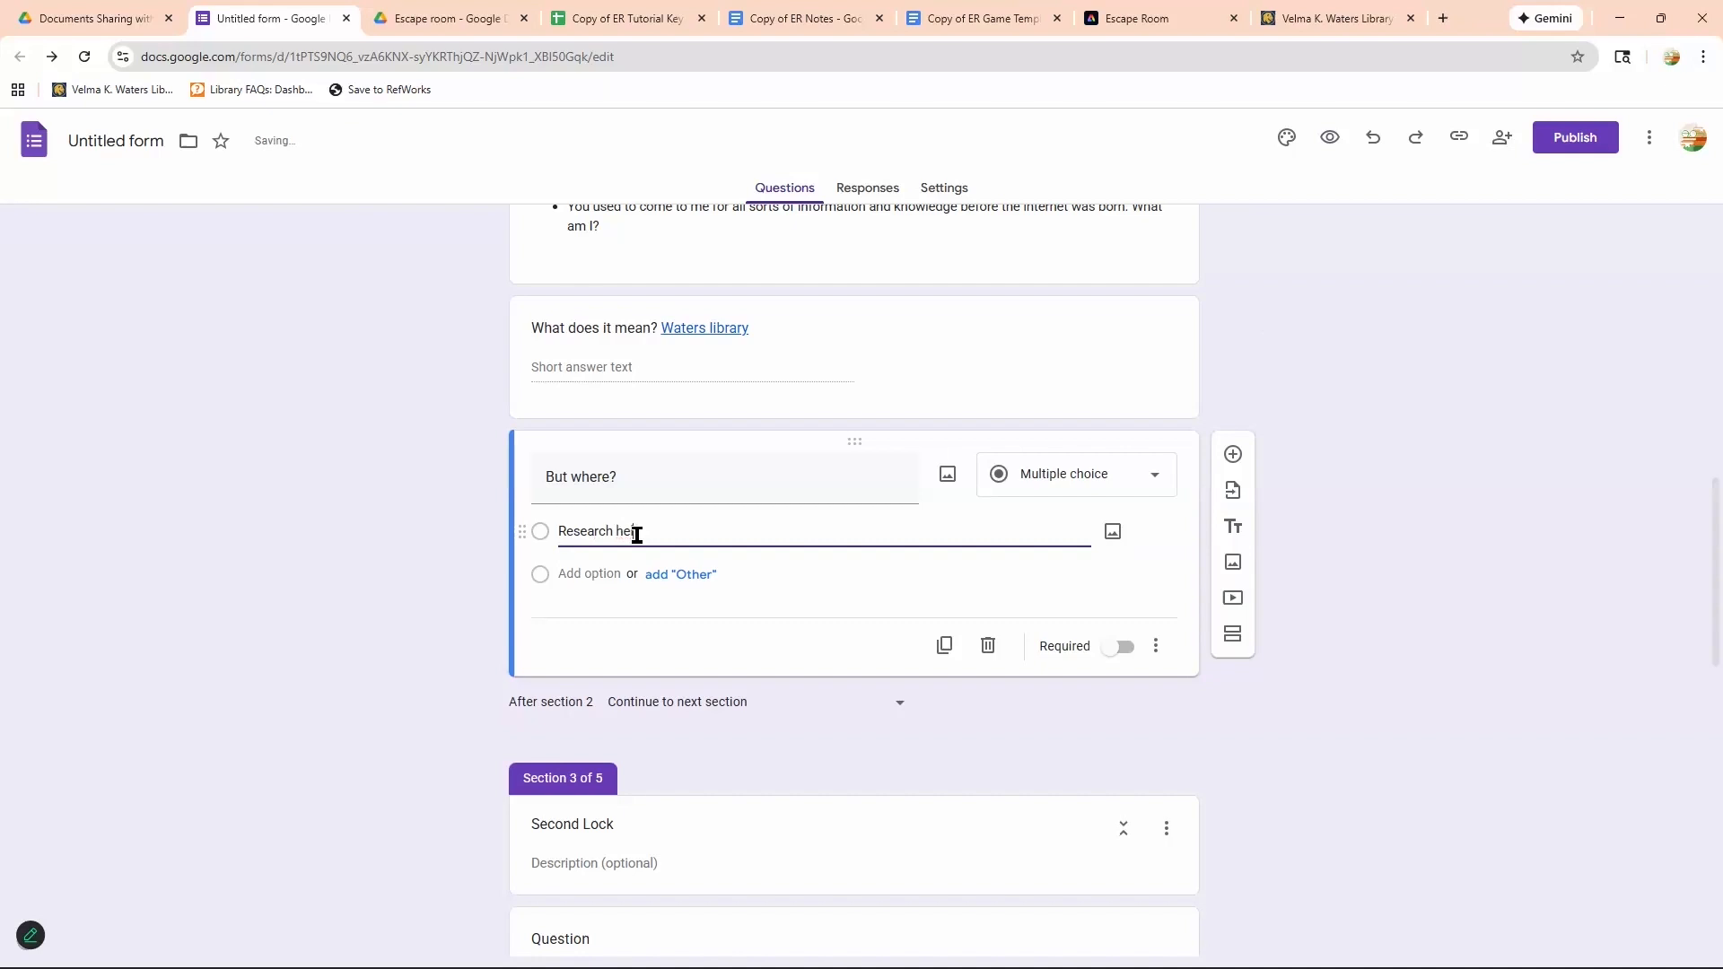
type("lp li")
type("rans")
right_click(666, 531)
left_click(708, 109)
left_click(557, 580)
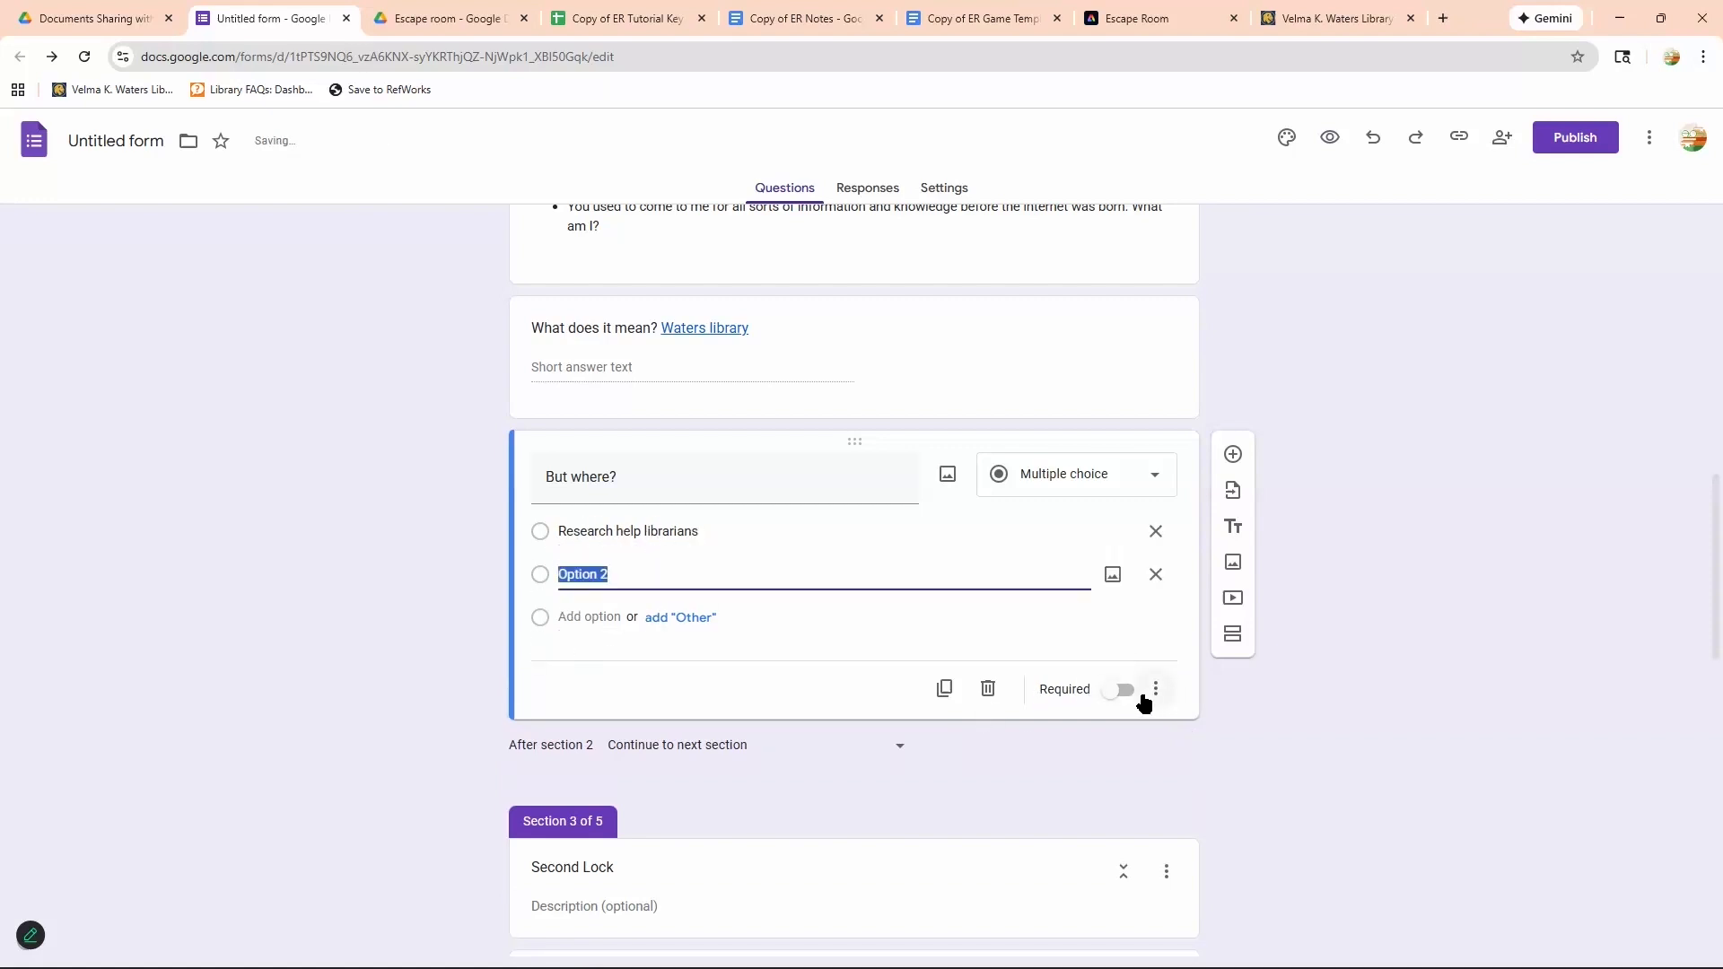
Change the "But where?" question to the Dropdown type and make it required.
left_click(1156, 690)
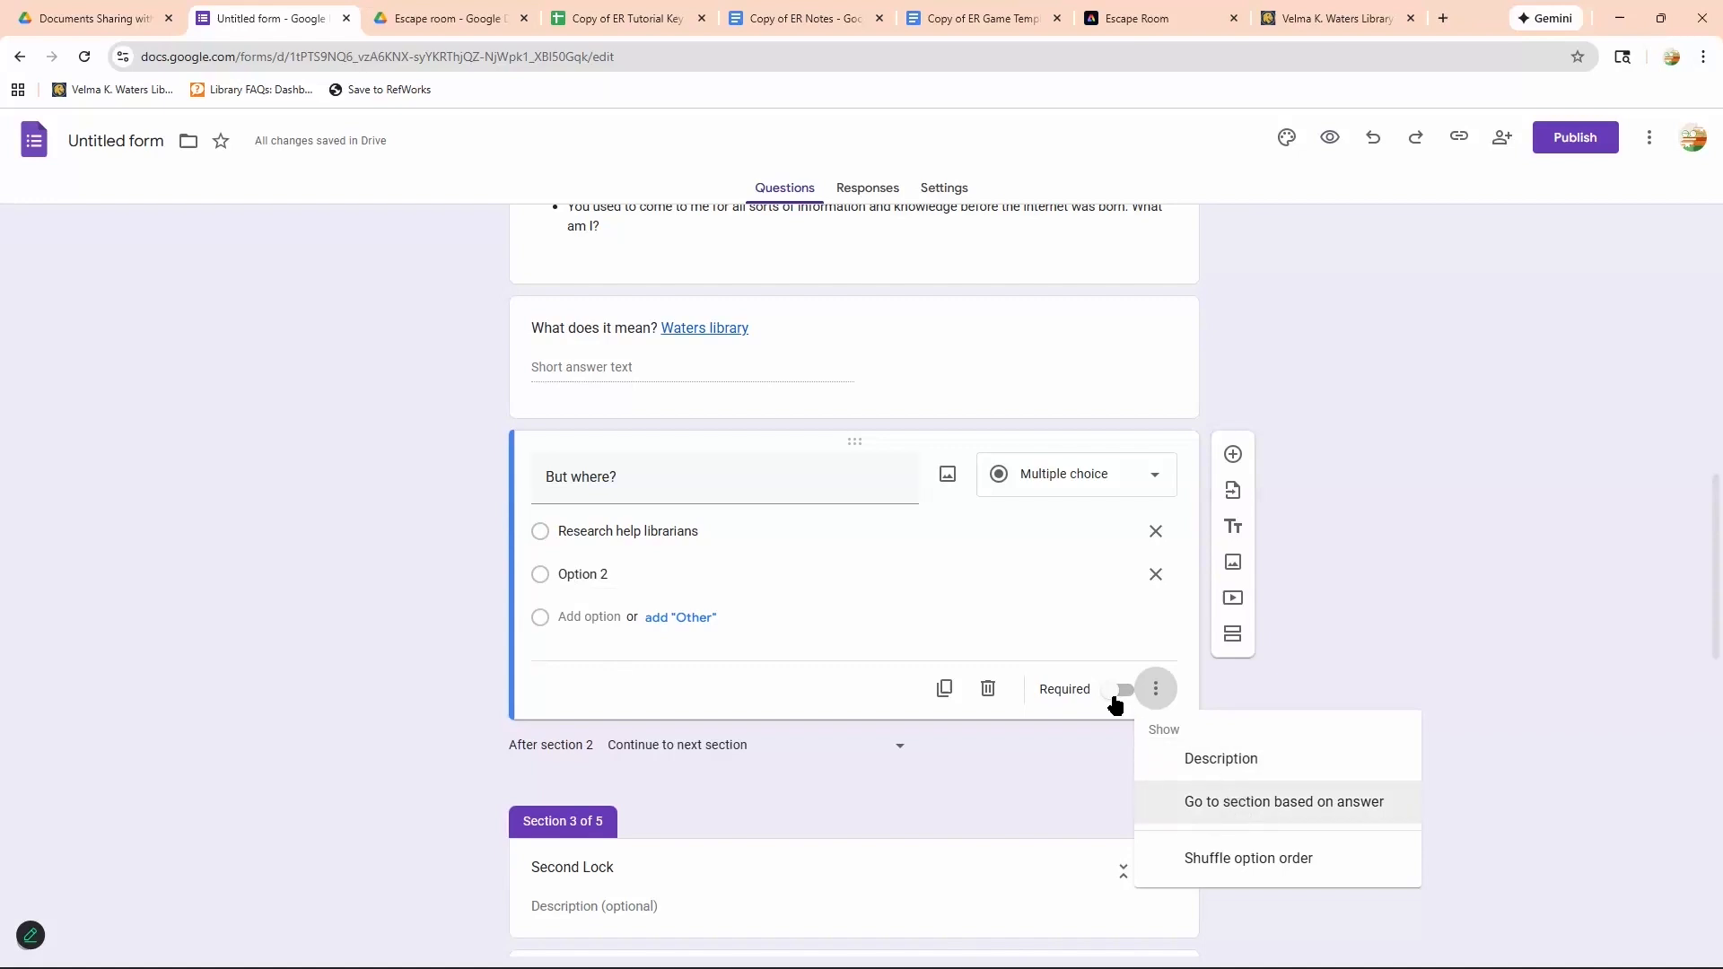
left_click(1155, 700)
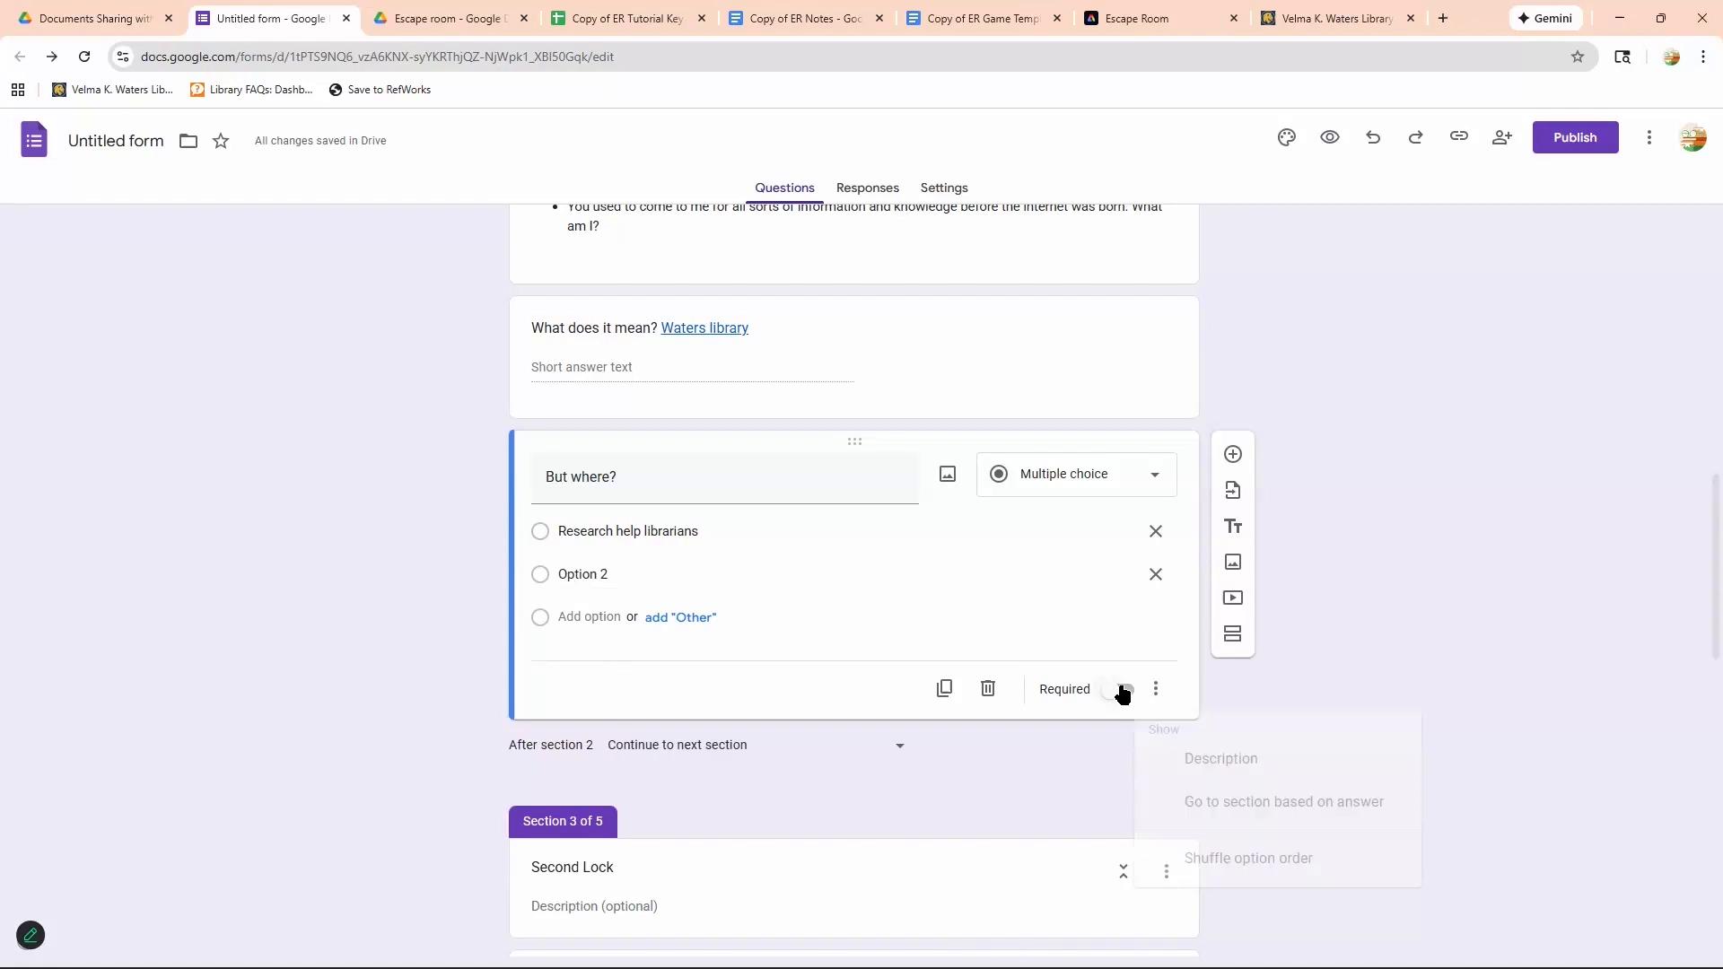
left_click(1113, 493)
left_click(1090, 482)
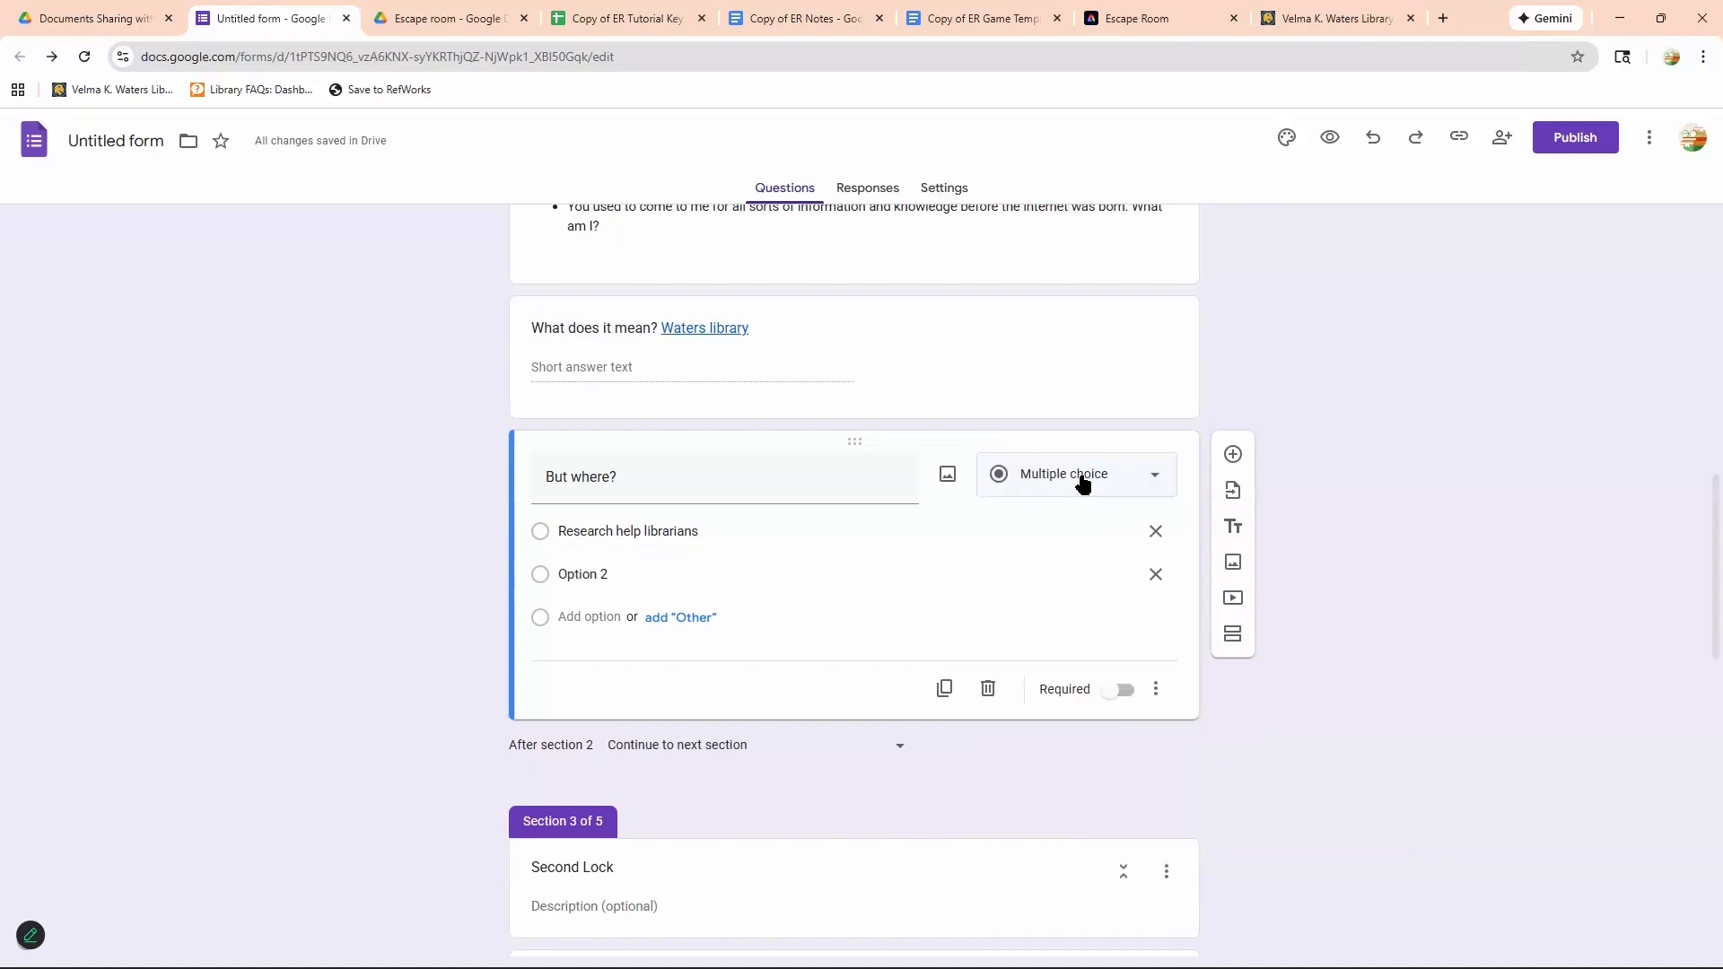
left_click(1076, 474)
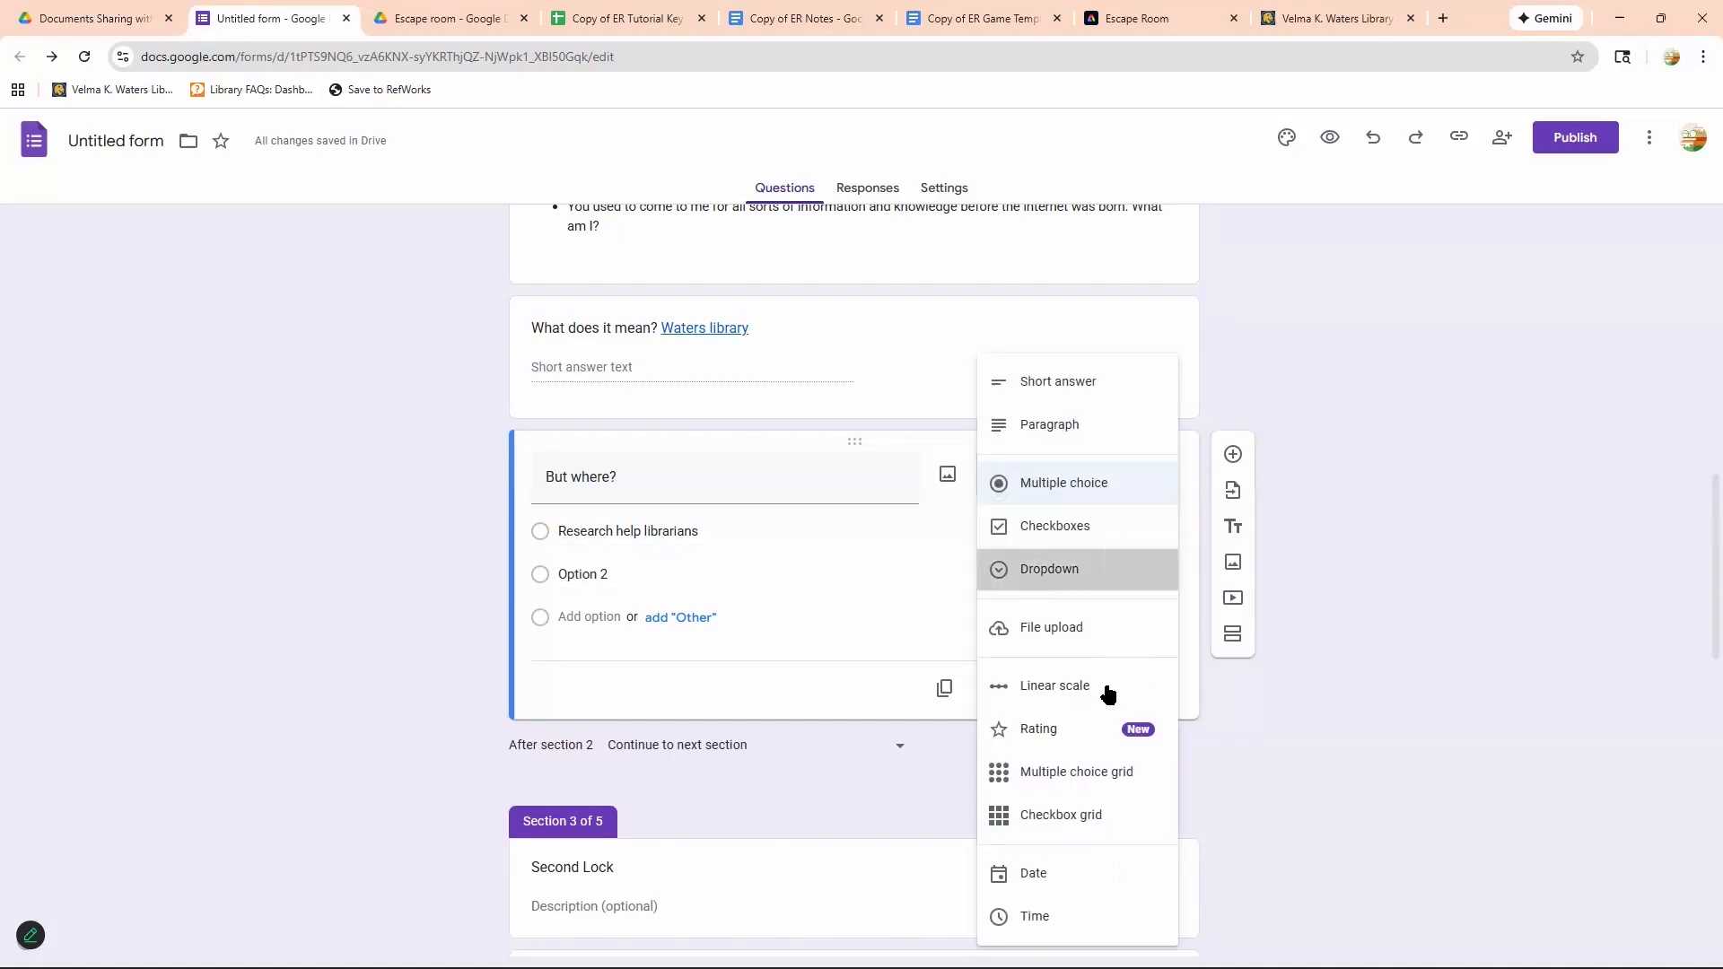
left_click(1068, 565)
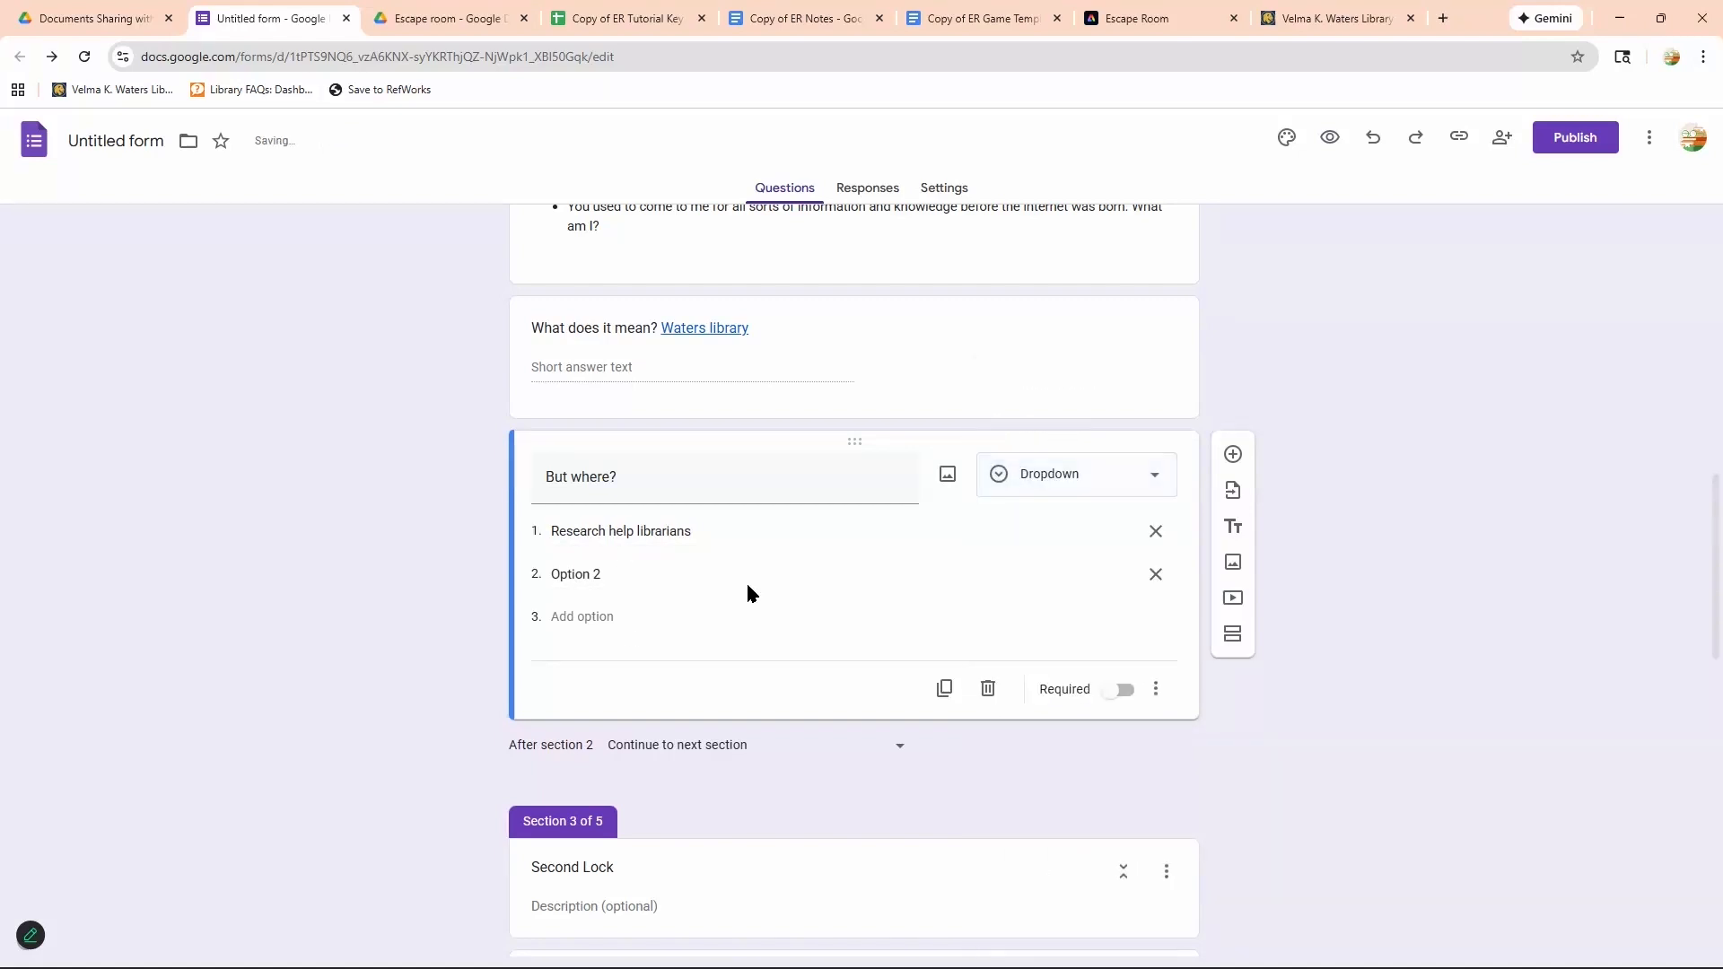
left_click(1113, 698)
Enable going to a section based on answer for the "But where?" question and add a third option.
left_click(1156, 689)
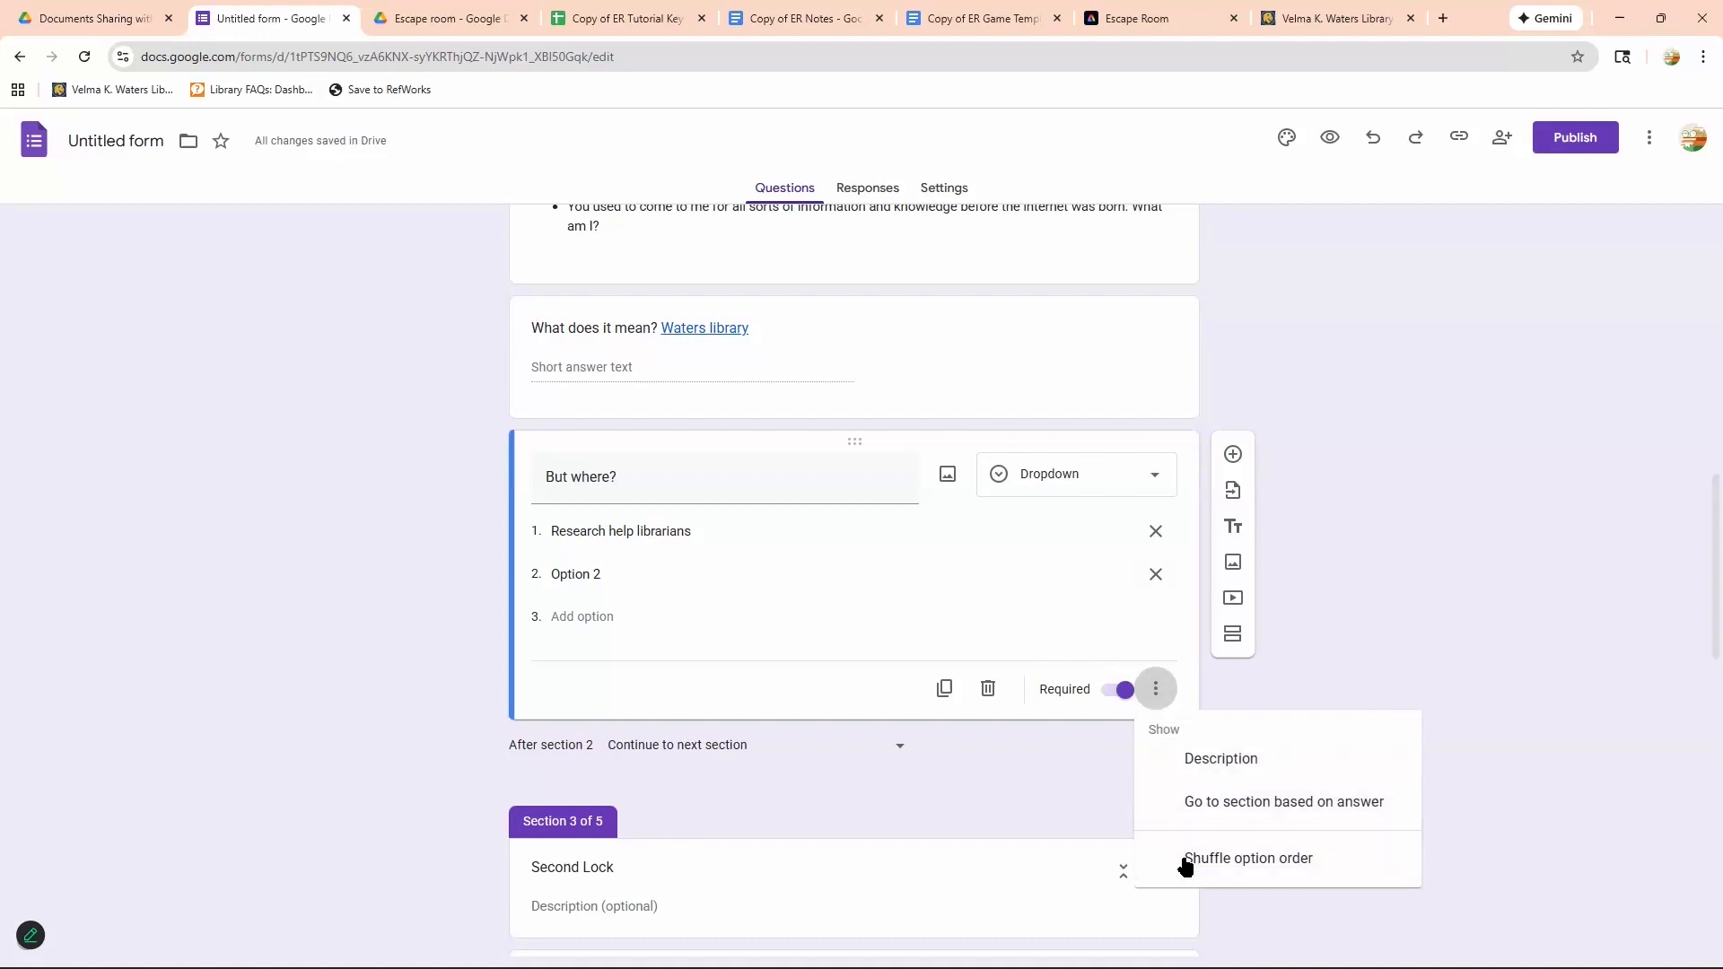
left_click(1109, 509)
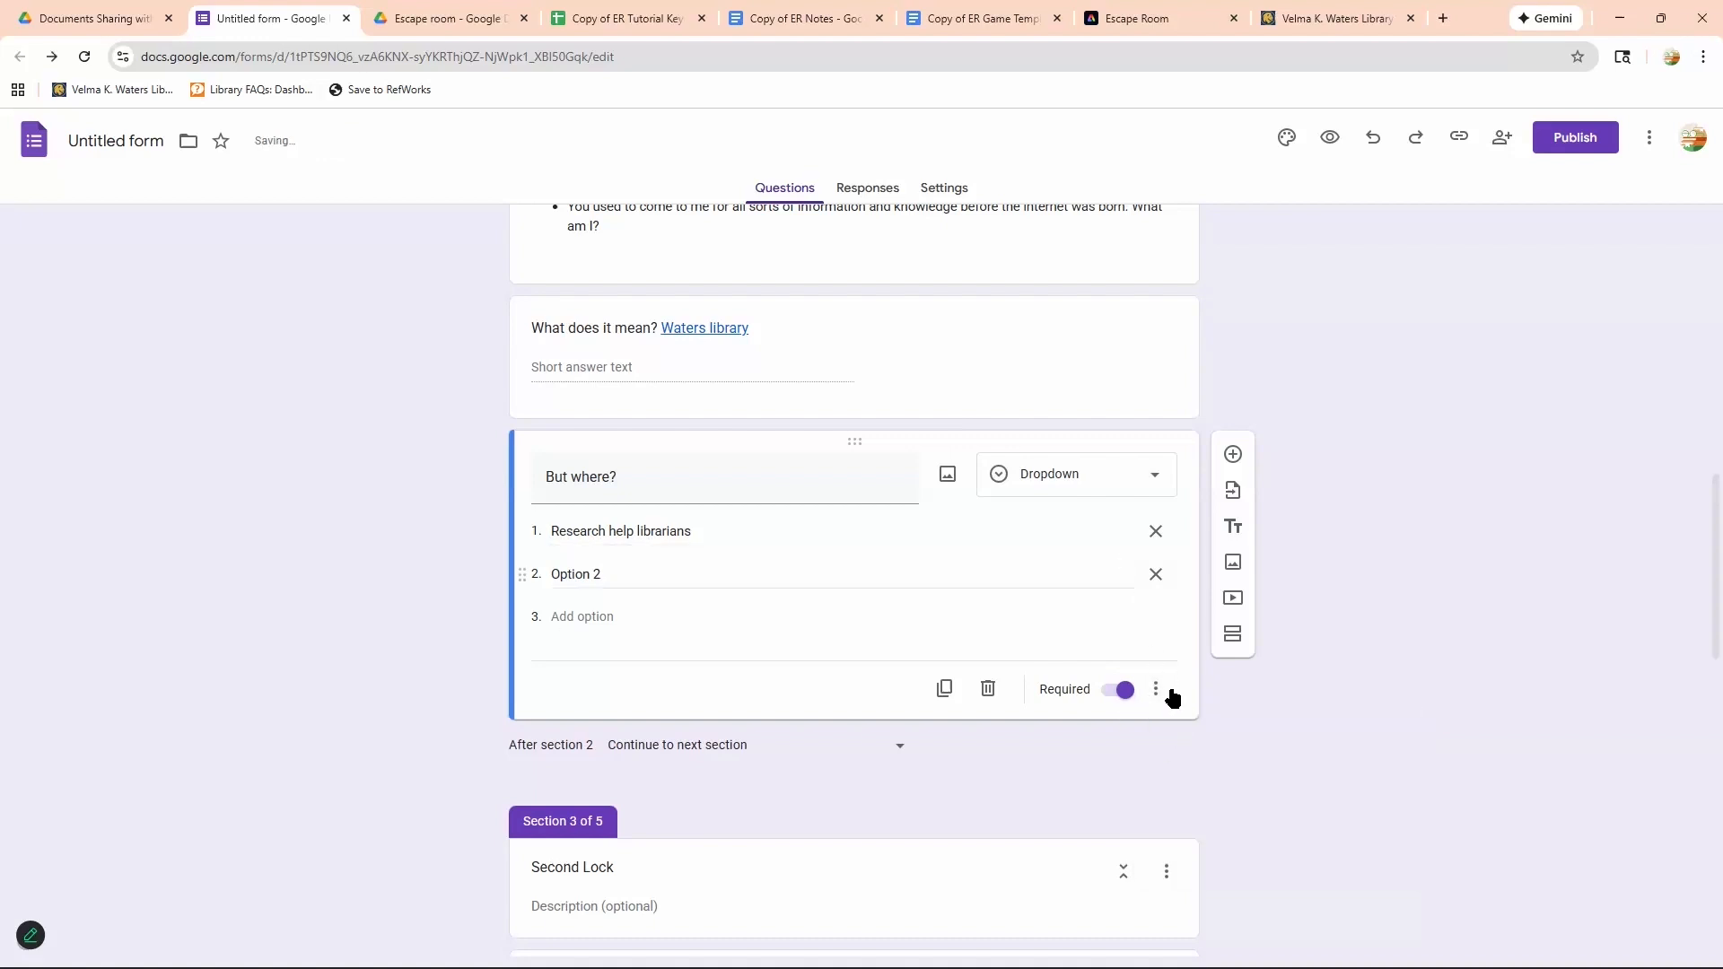
left_click(1169, 695)
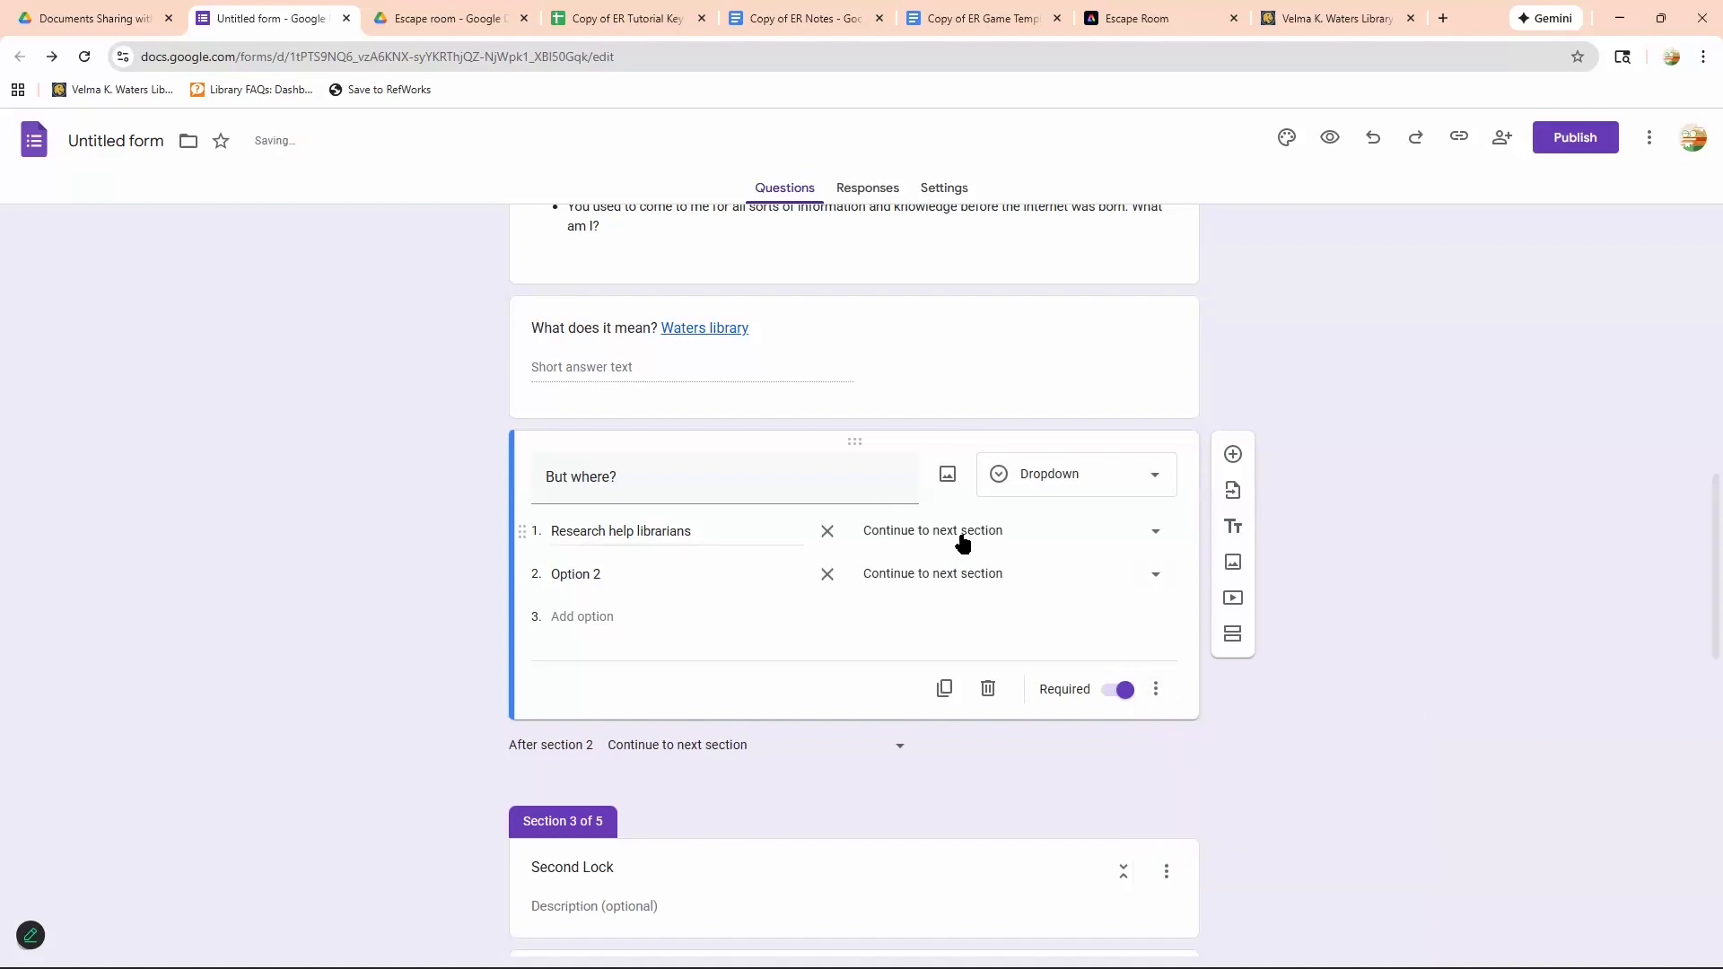
left_click(963, 538)
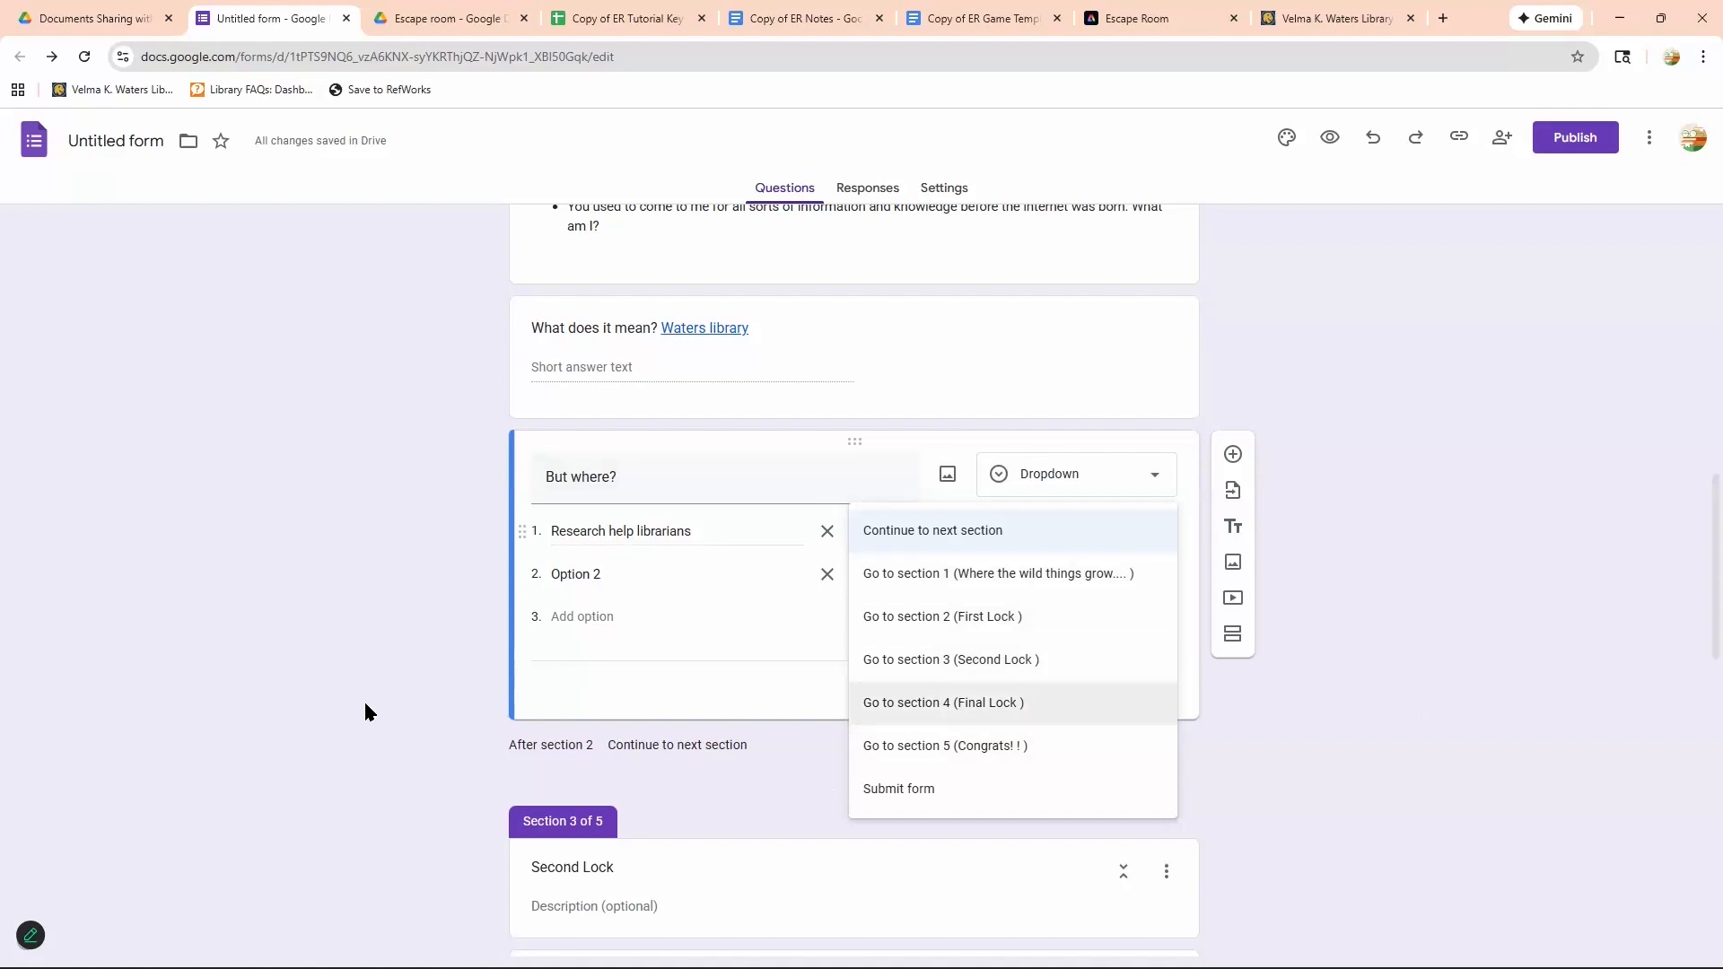
left_click(782, 705)
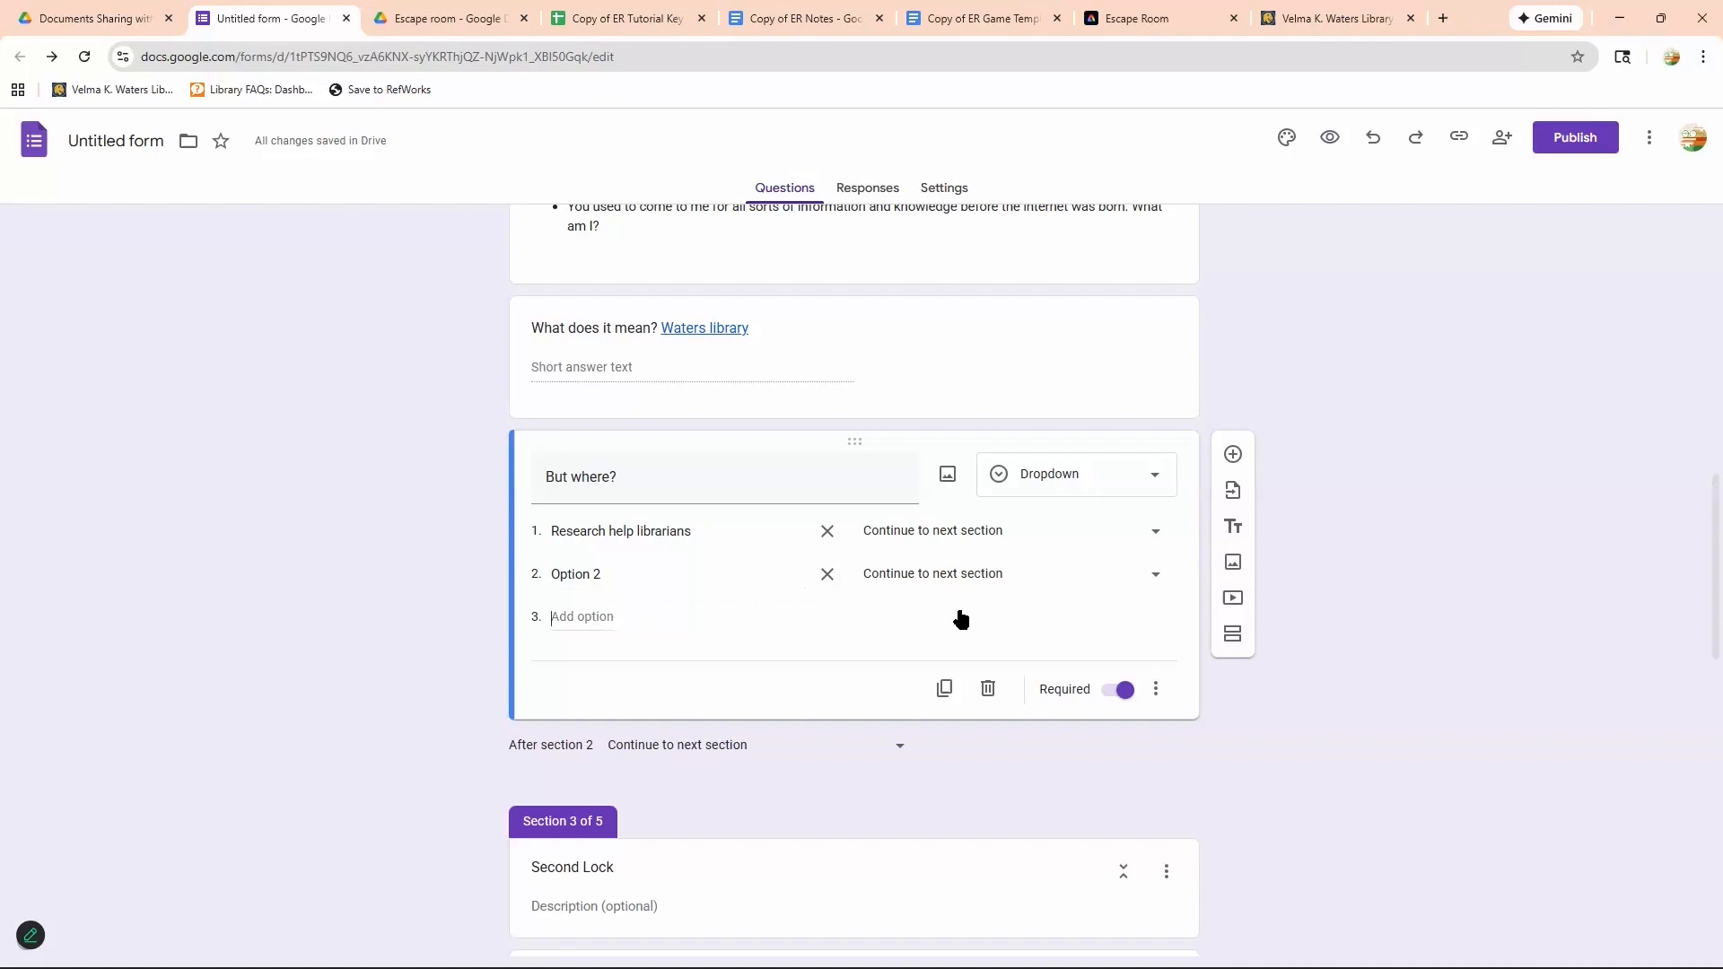
left_click(583, 617)
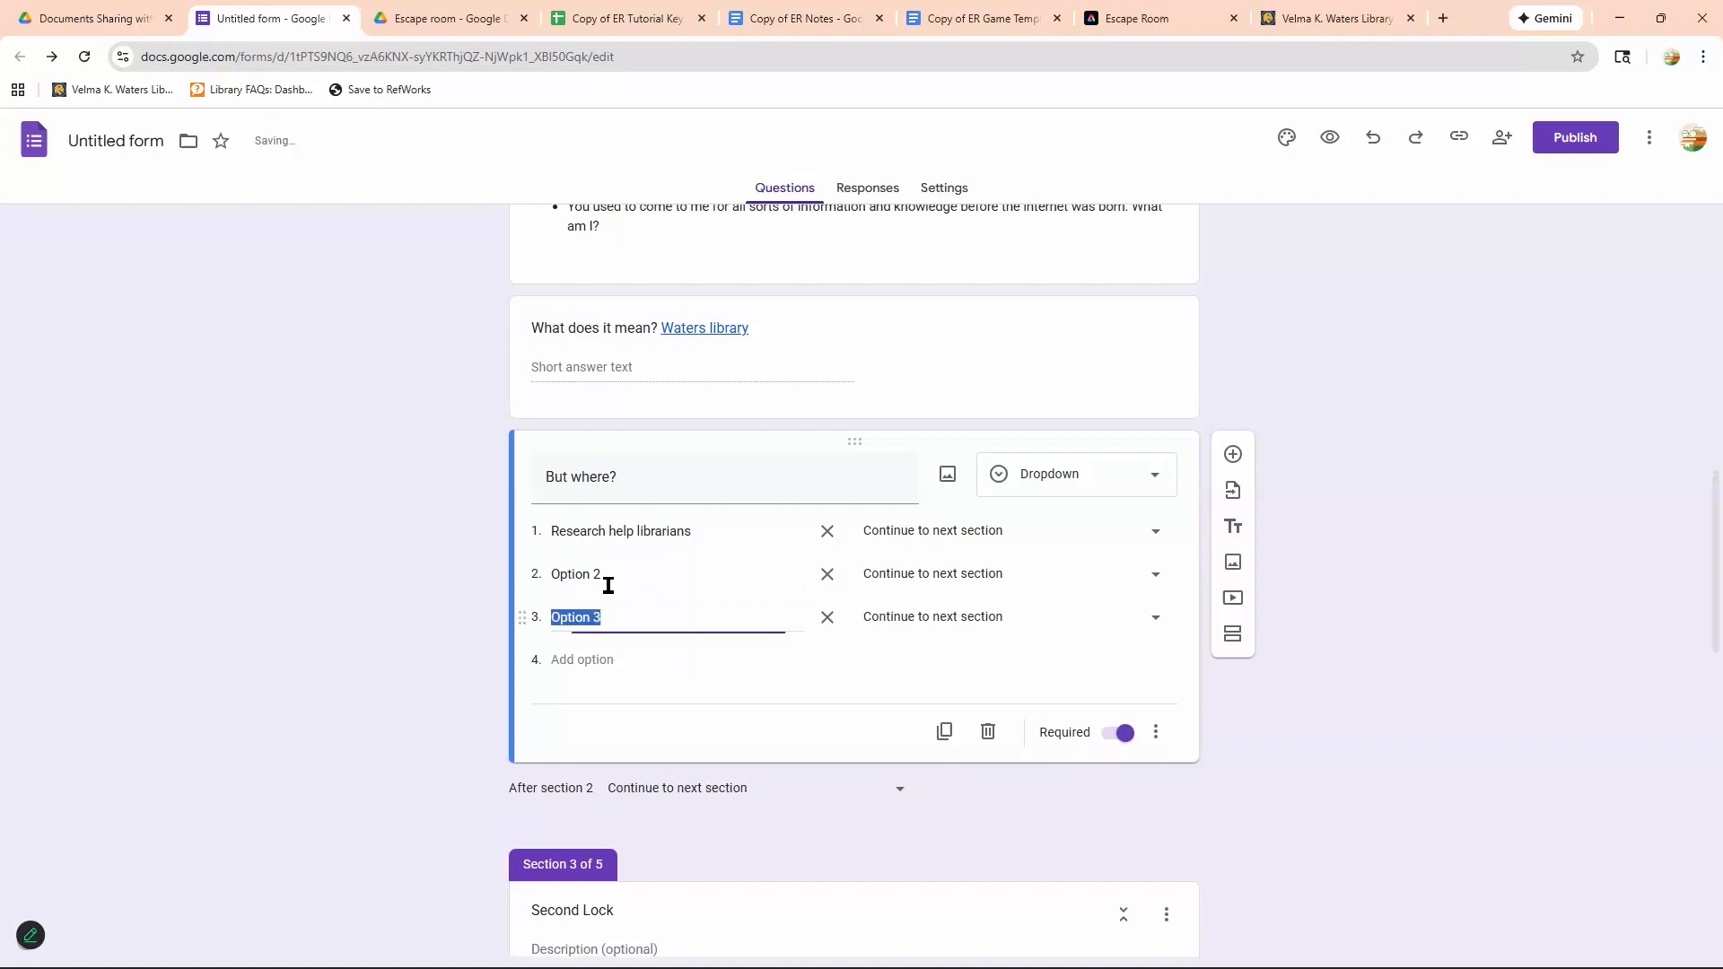
Route "Research help librarians" to section 3 (Second Lock) and set Option 2 and Option 3 to Submit form.
left_click(942, 540)
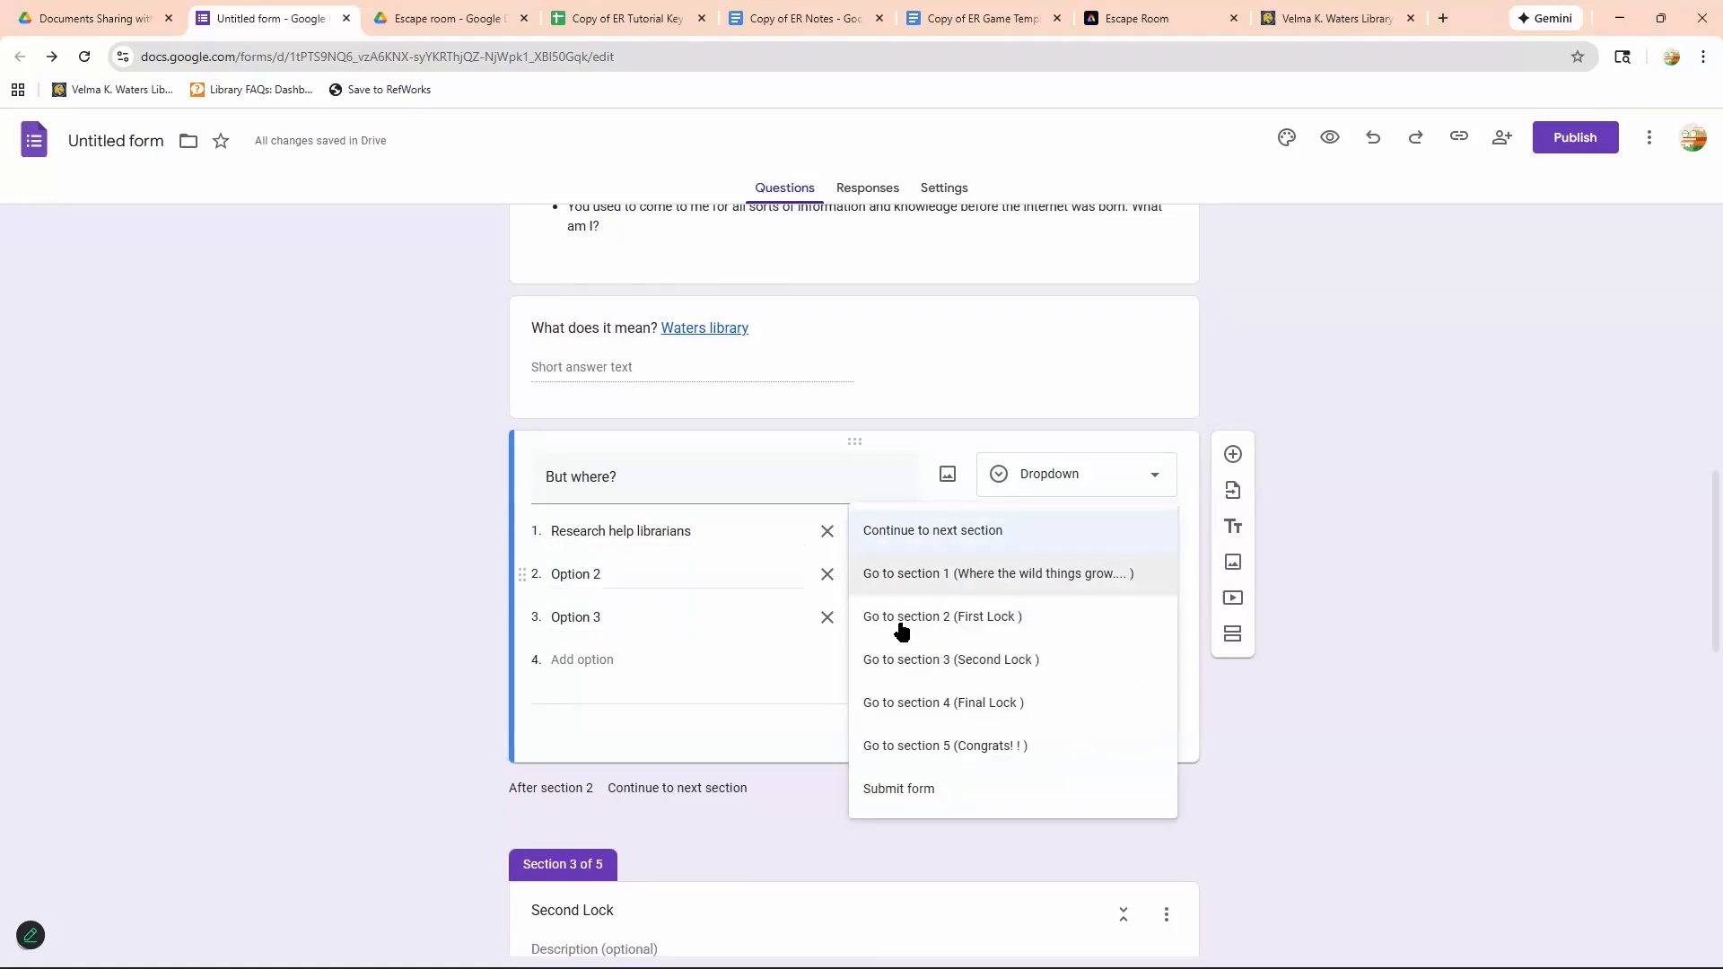
left_click(1161, 651)
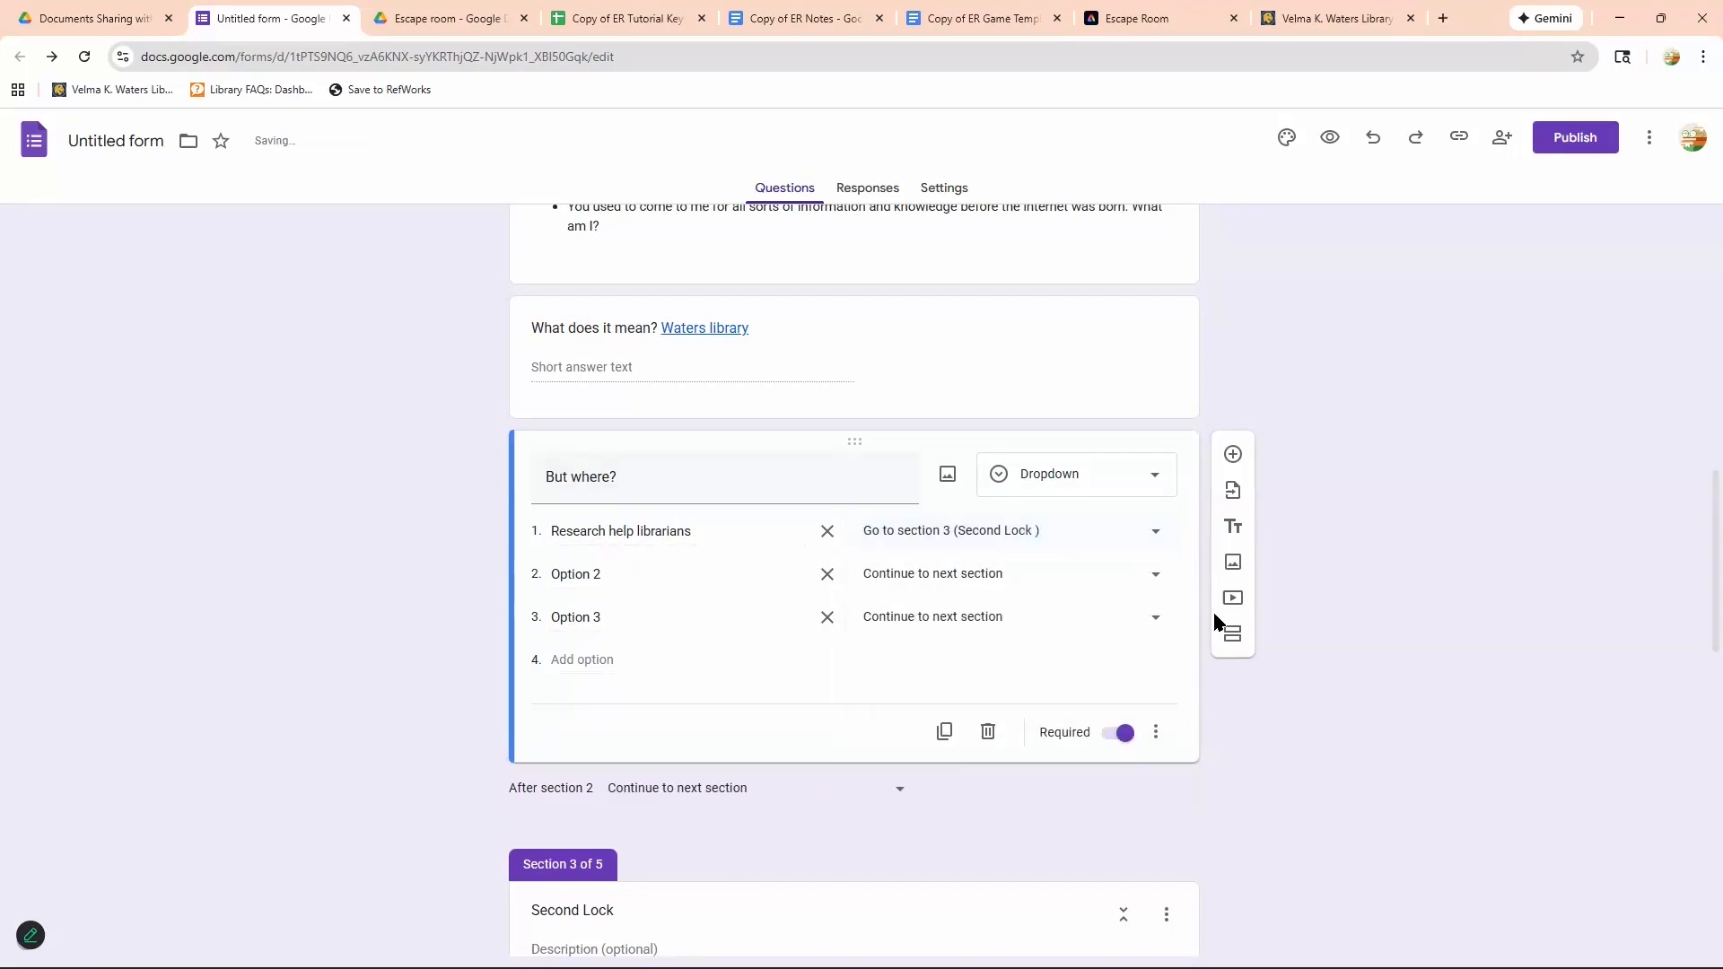
scroll(931, 397, "down", 4)
scroll(951, 403, "up", 2)
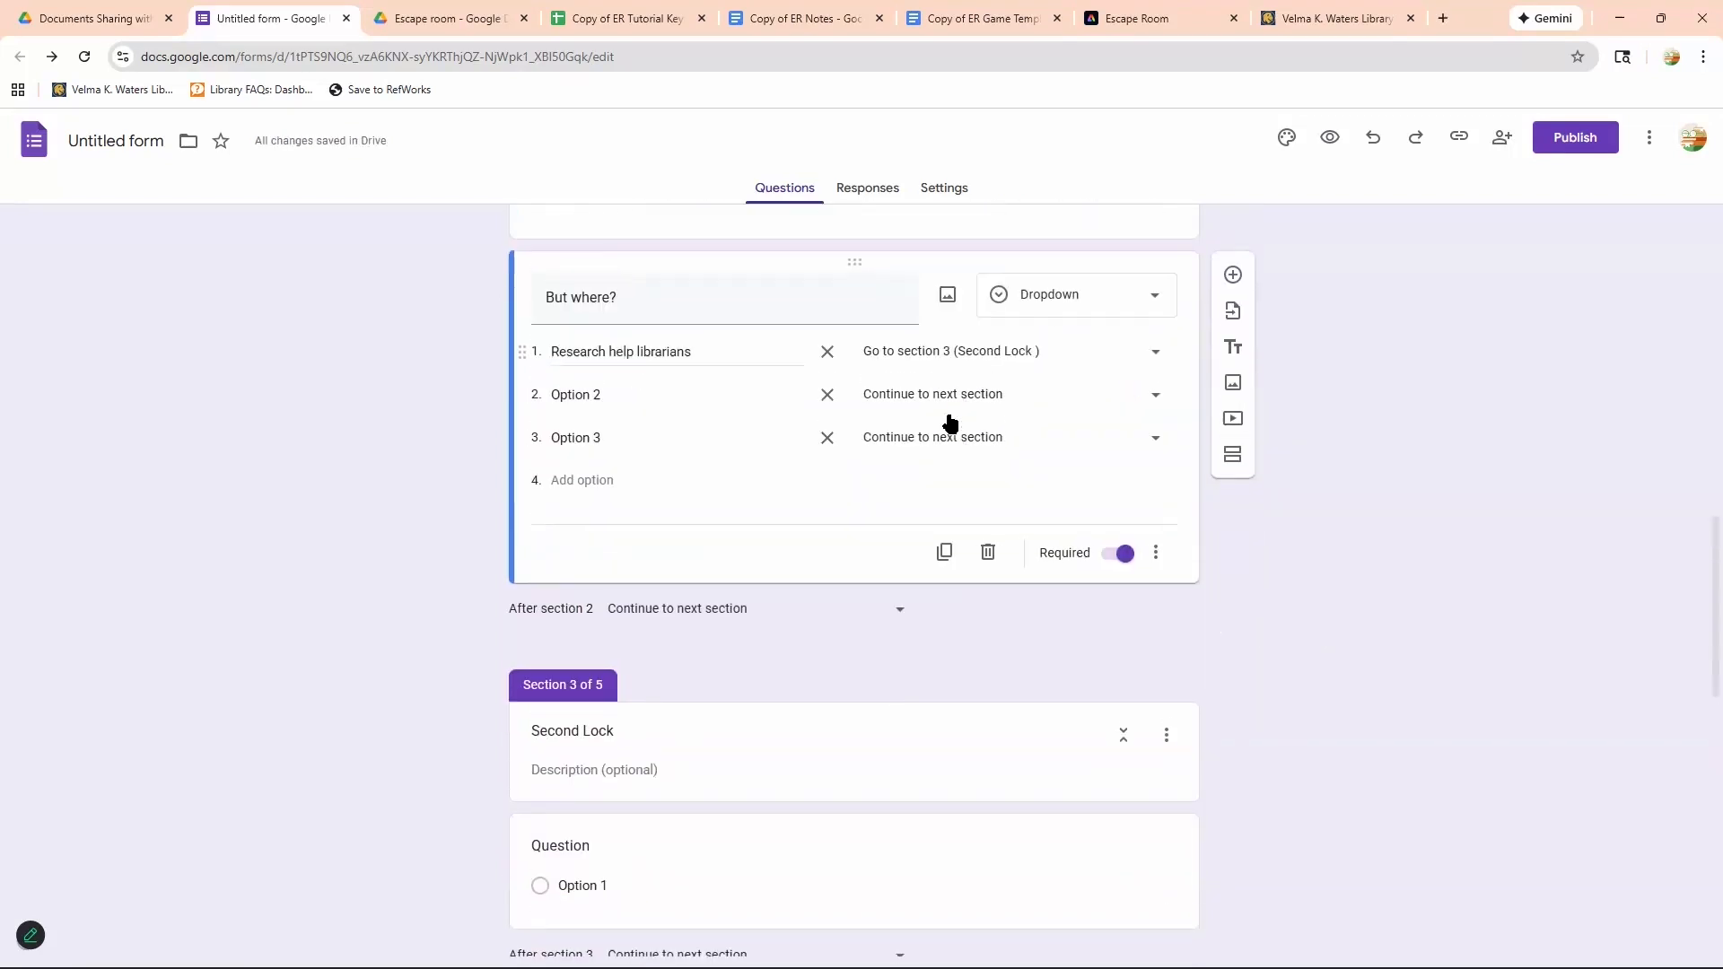
left_click(933, 649)
left_click(882, 427)
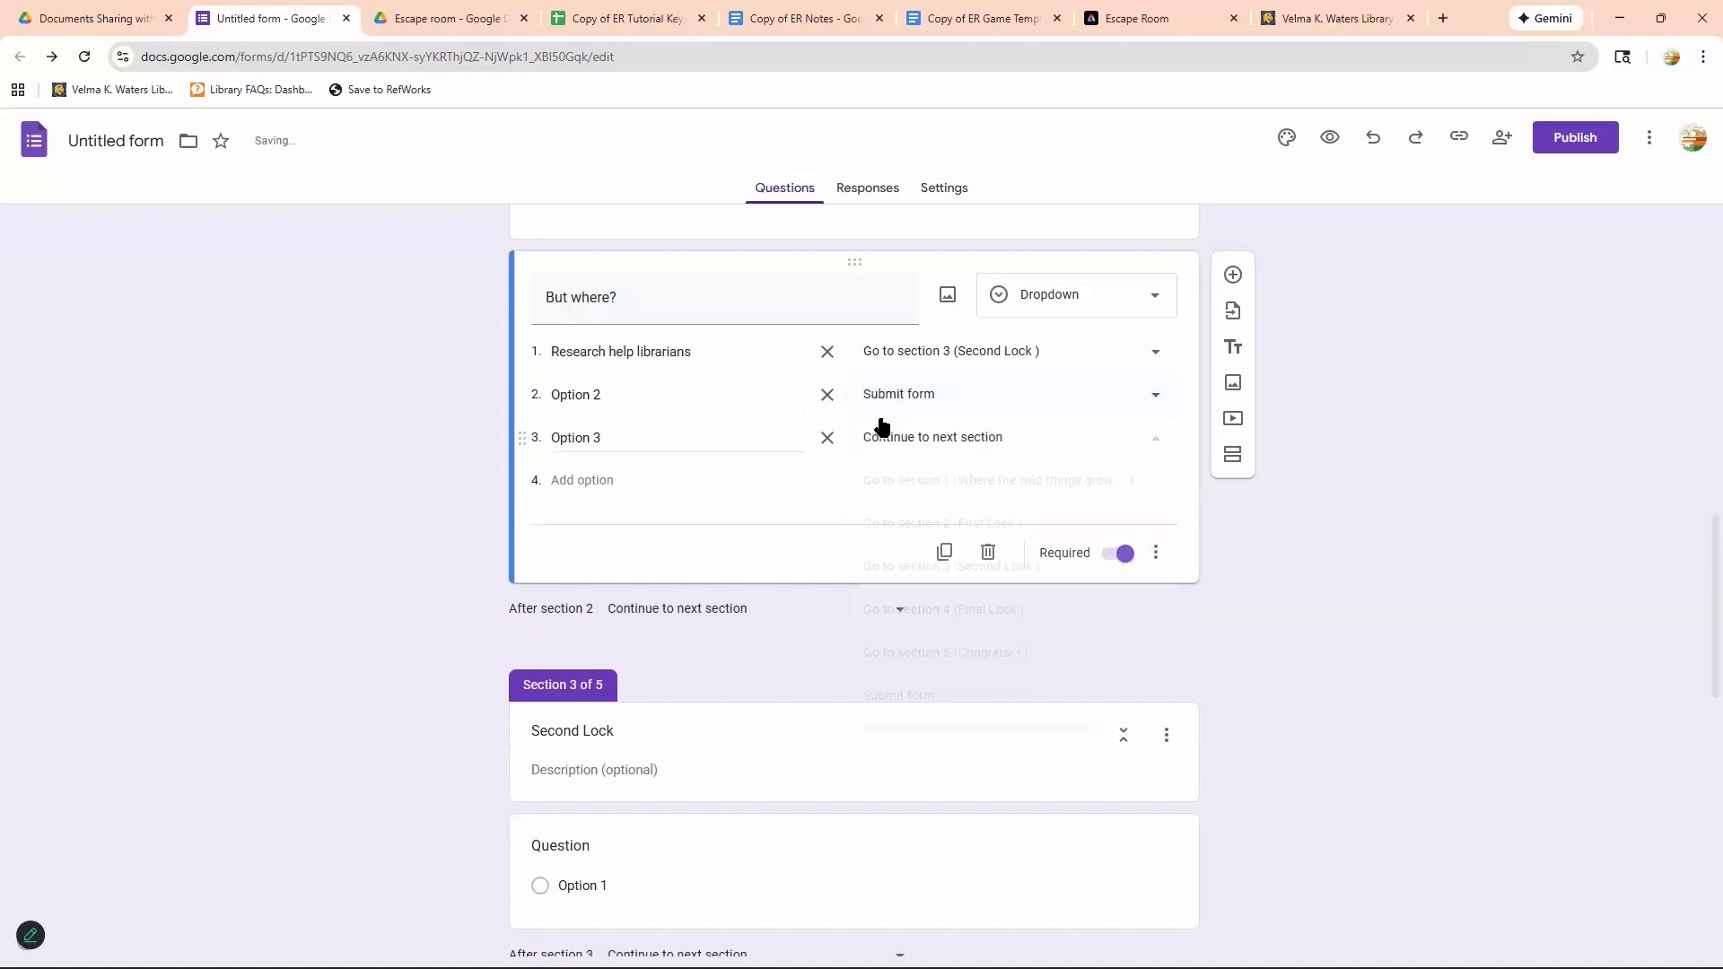
left_click(902, 695)
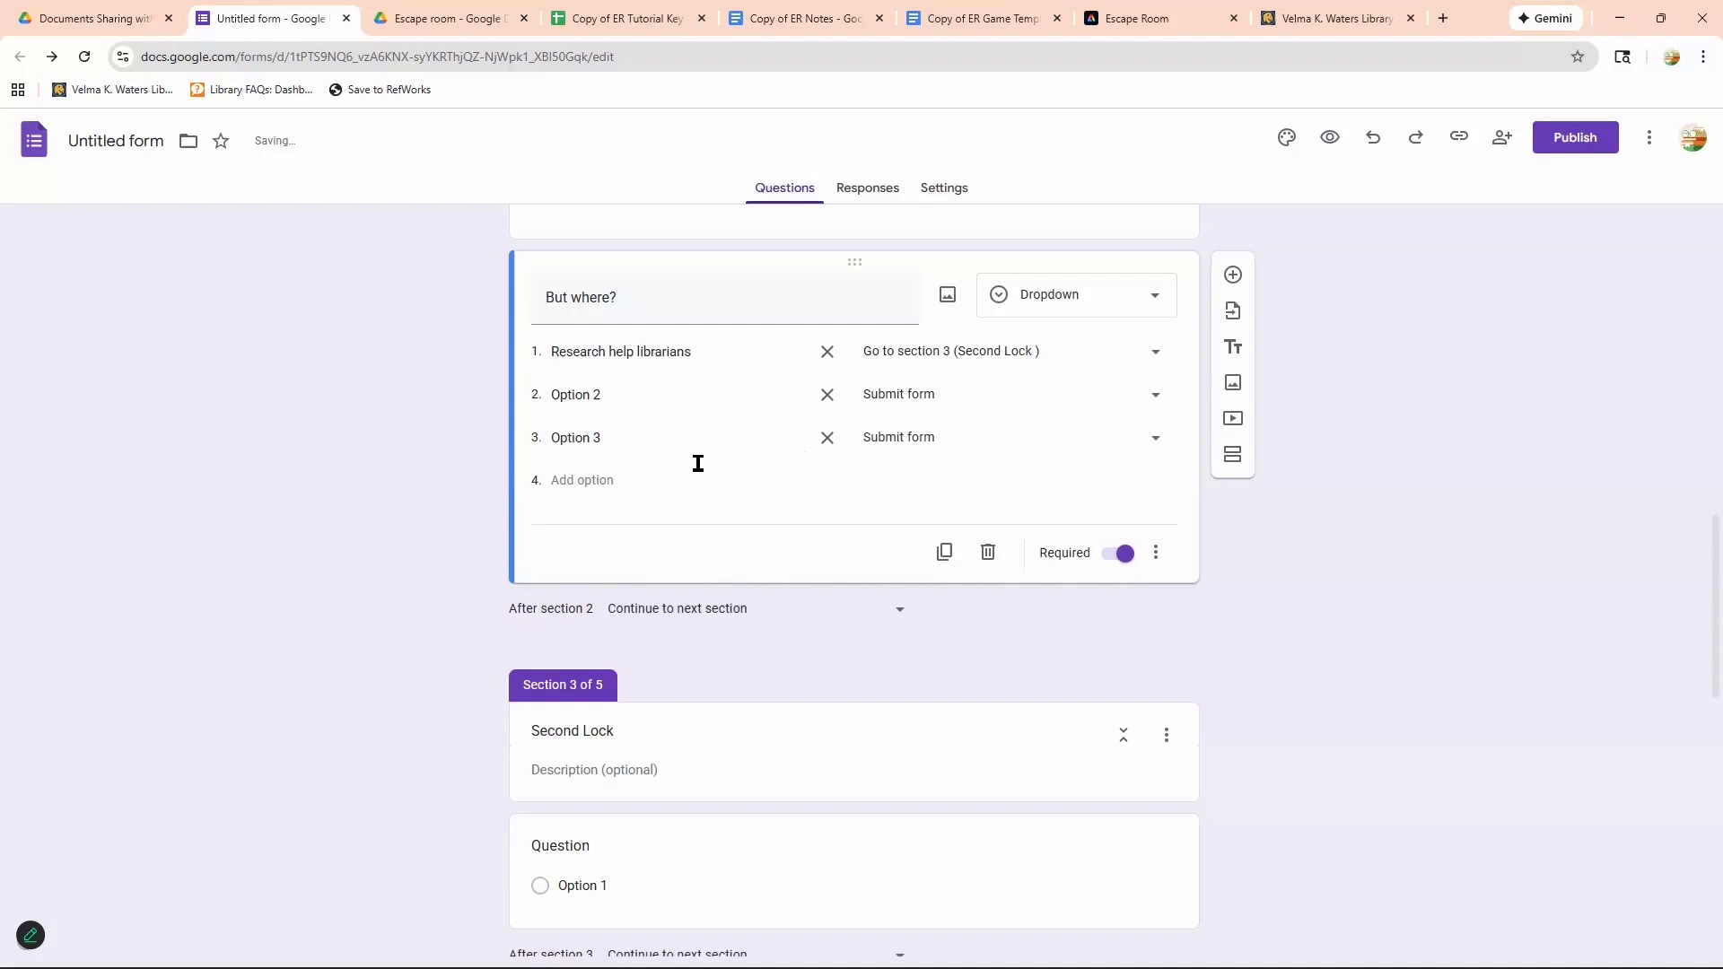
Append "YaY!!" to the title of the Second Lock section.
scroll(699, 463, "down", 3)
scroll(577, 531, "up", 1)
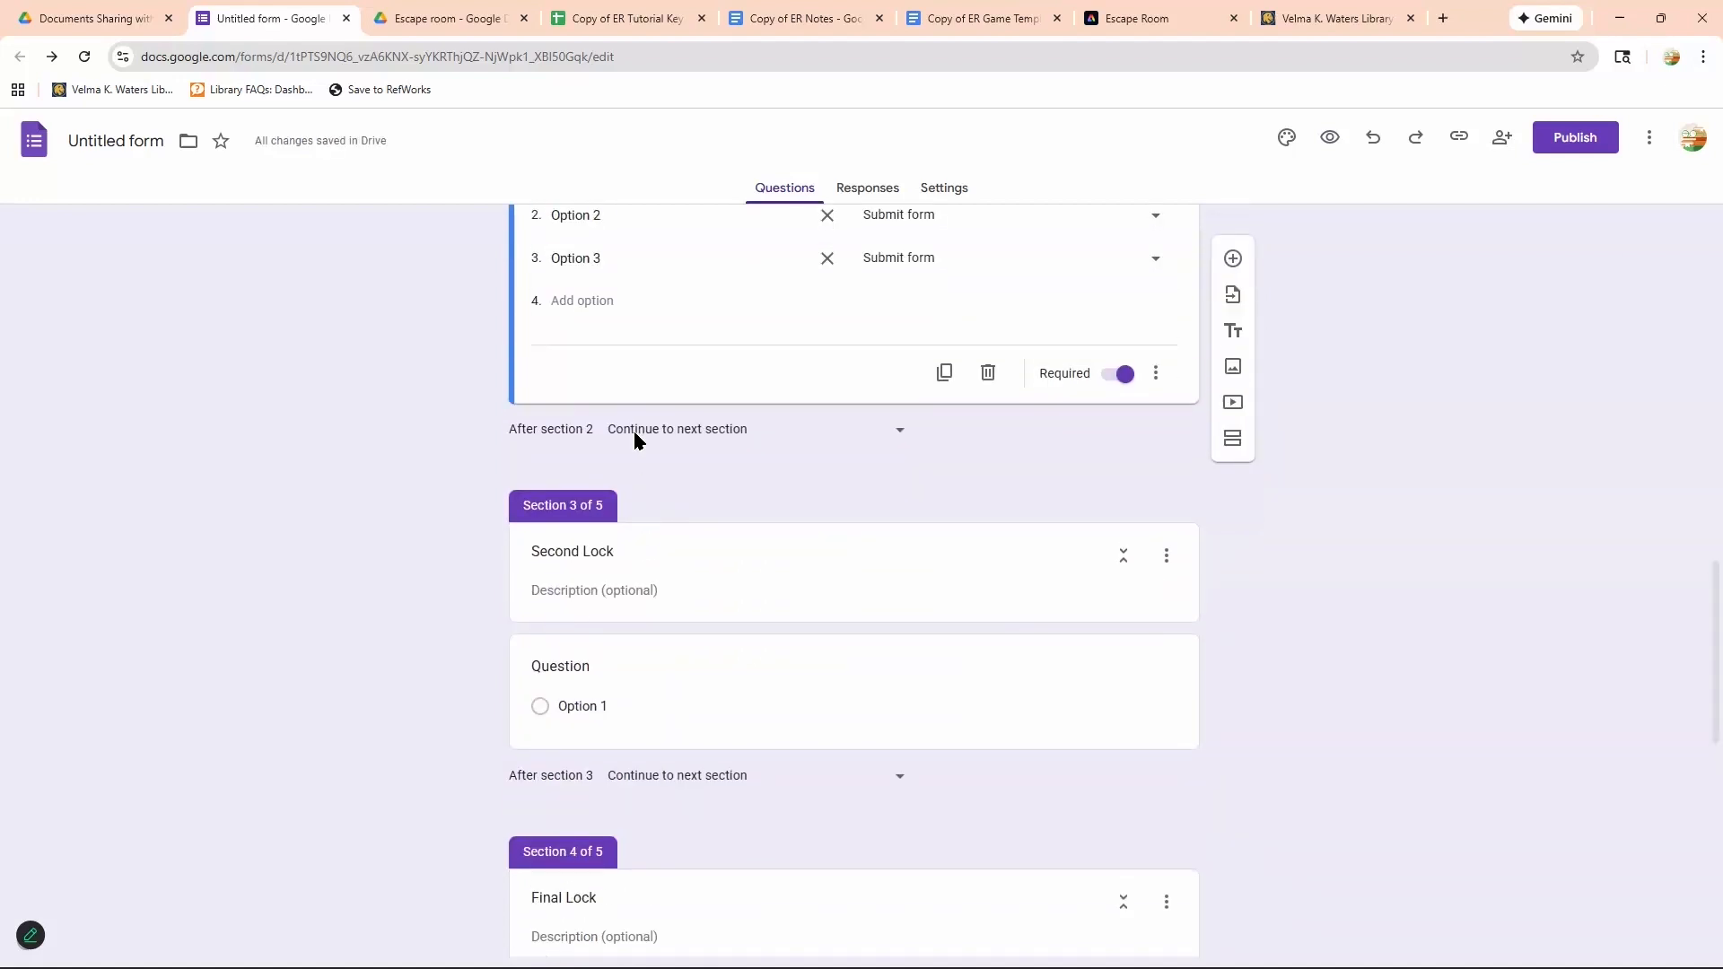
scroll(633, 431, "down", 2)
left_click(861, 420)
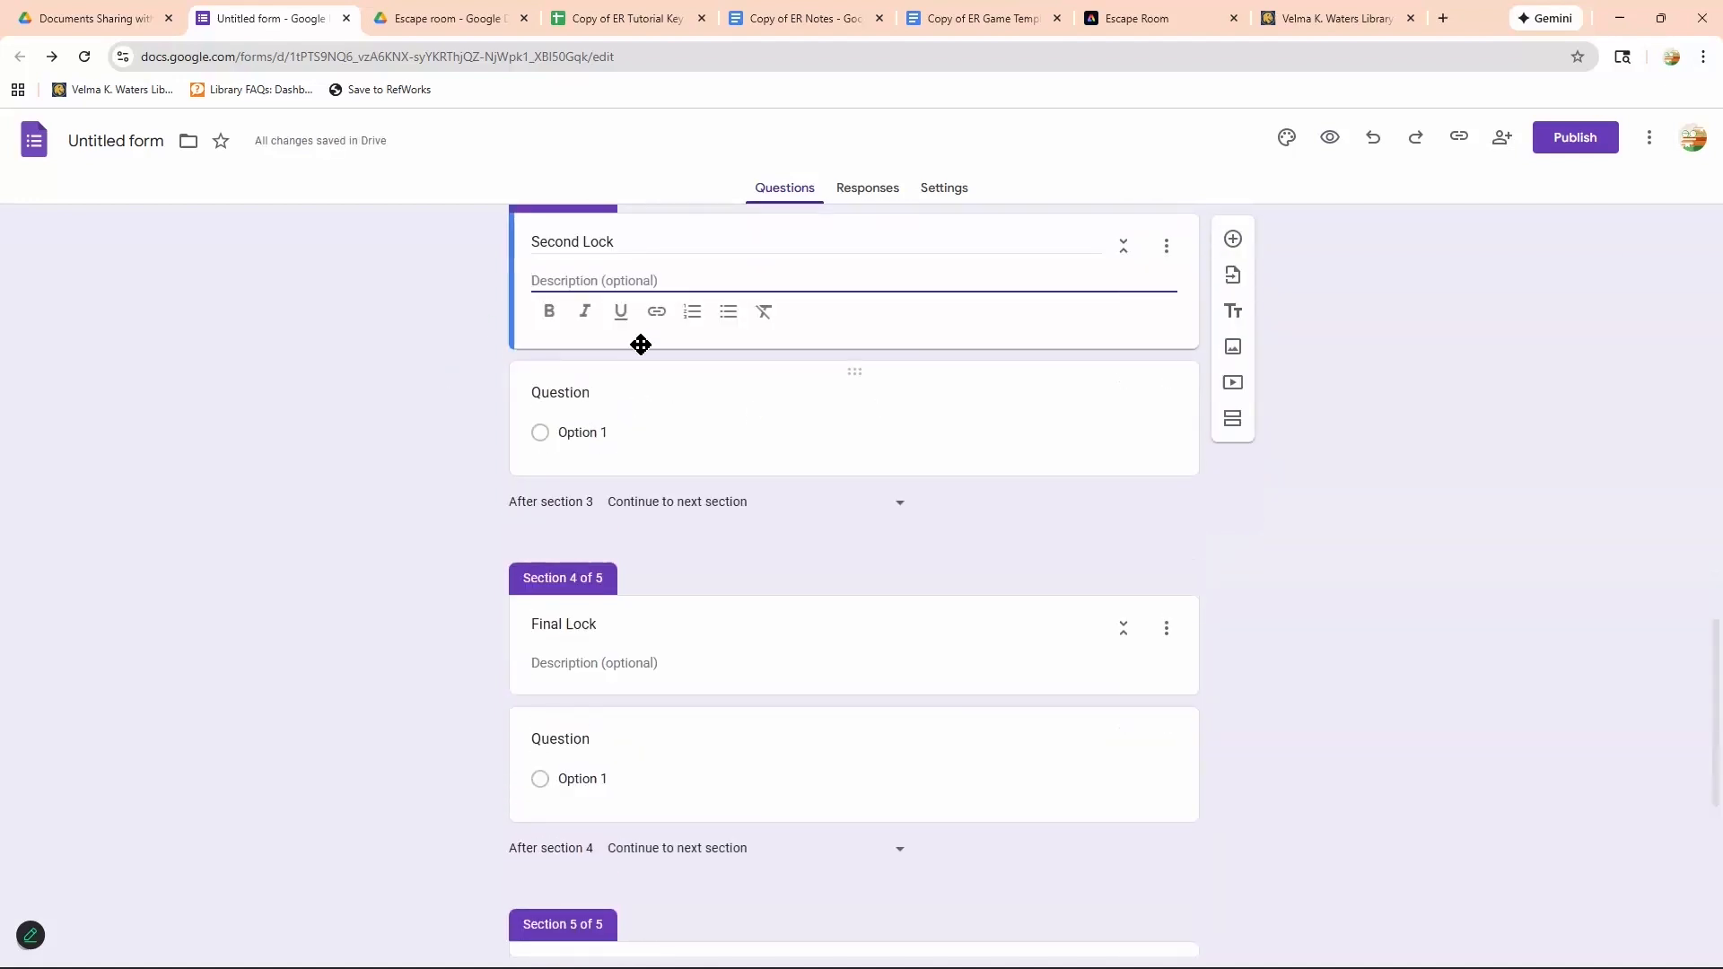
scroll(682, 543, "up", 3)
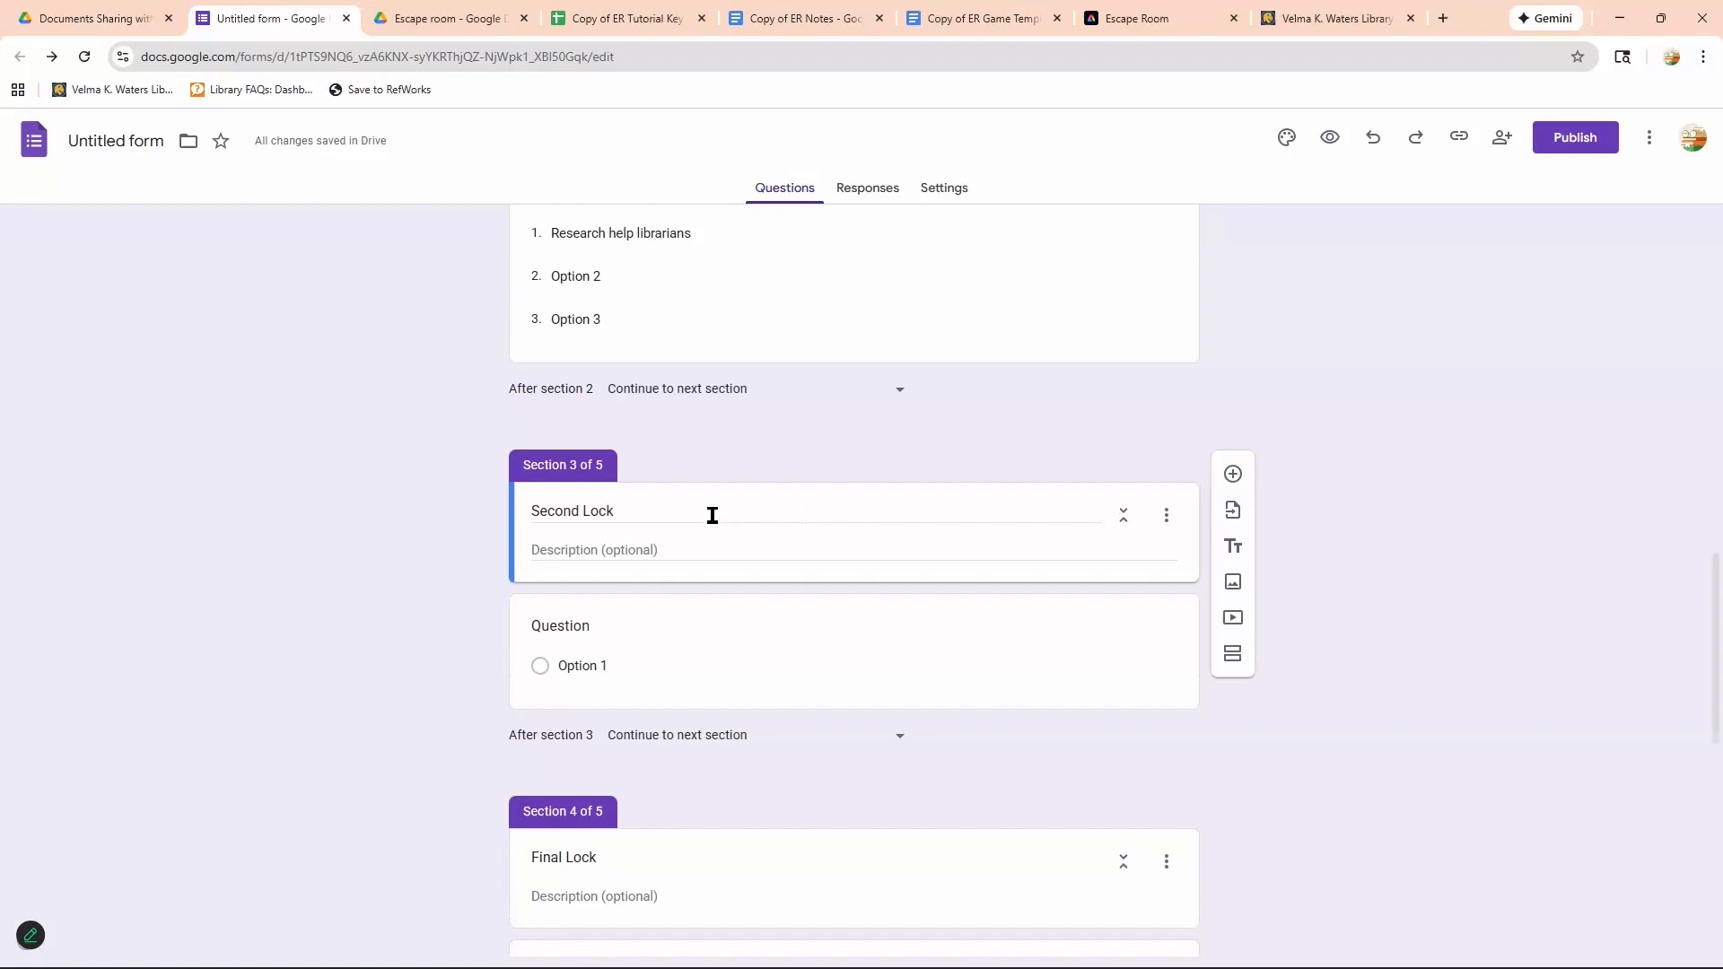
type("Y")
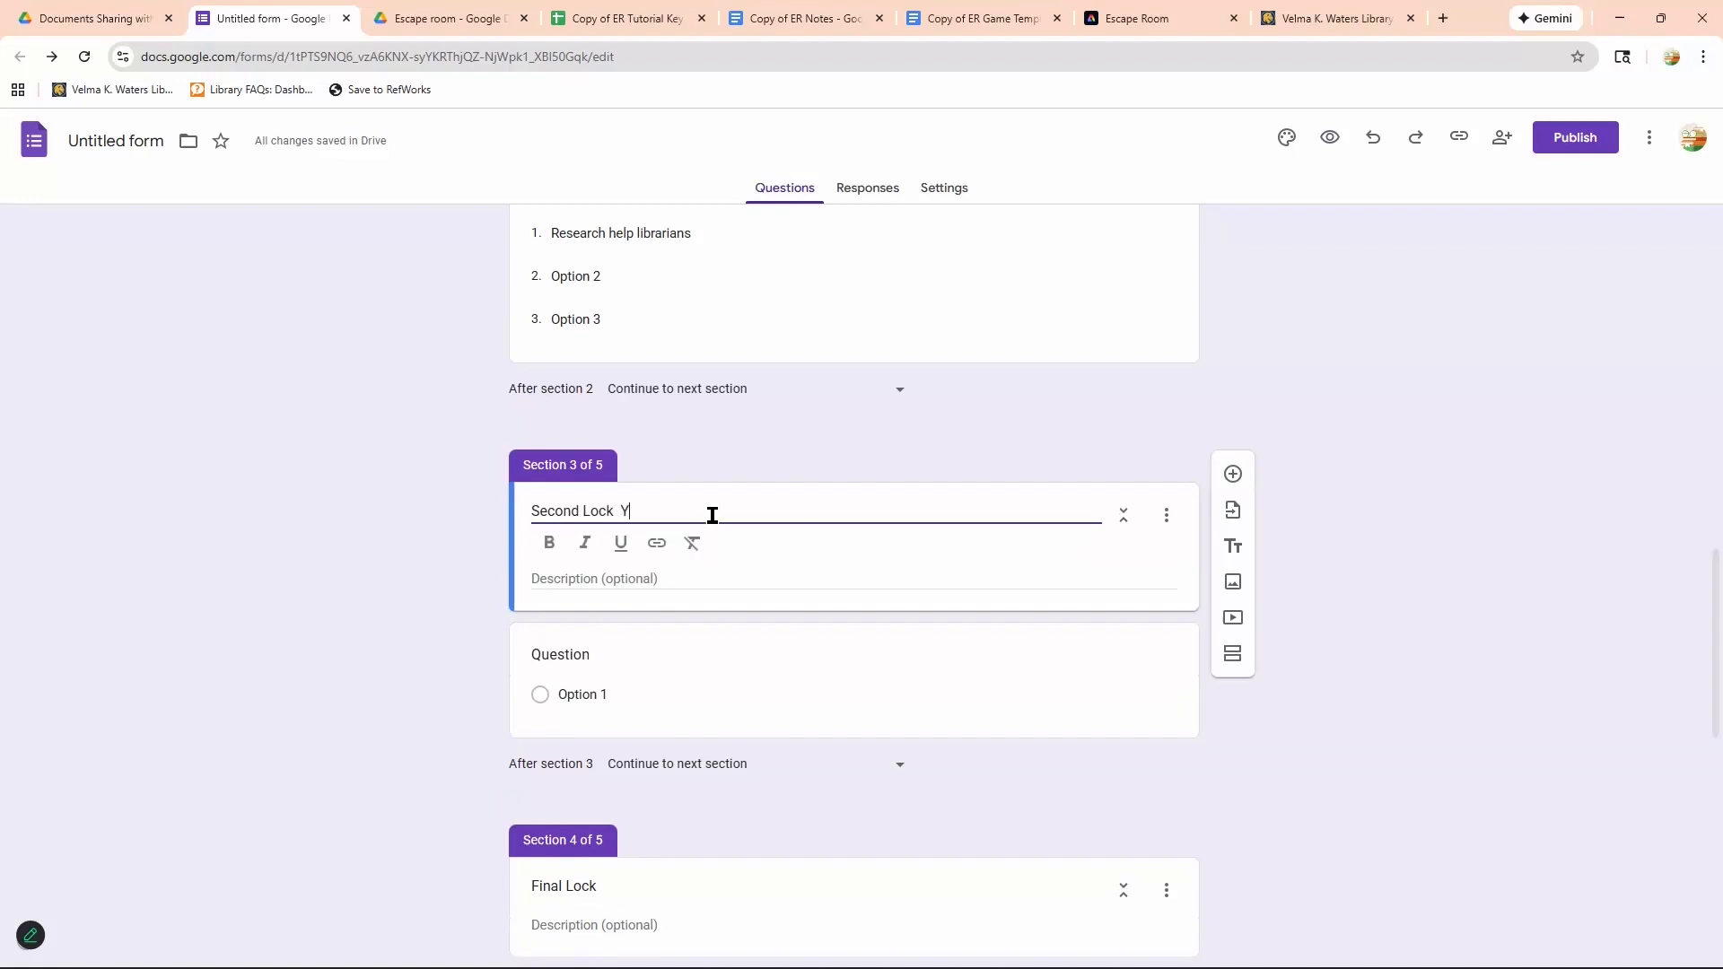
type("aY!!")
Enter "another glowing poster" as the title of the blank question in the Second Lock section.
left_click(596, 588)
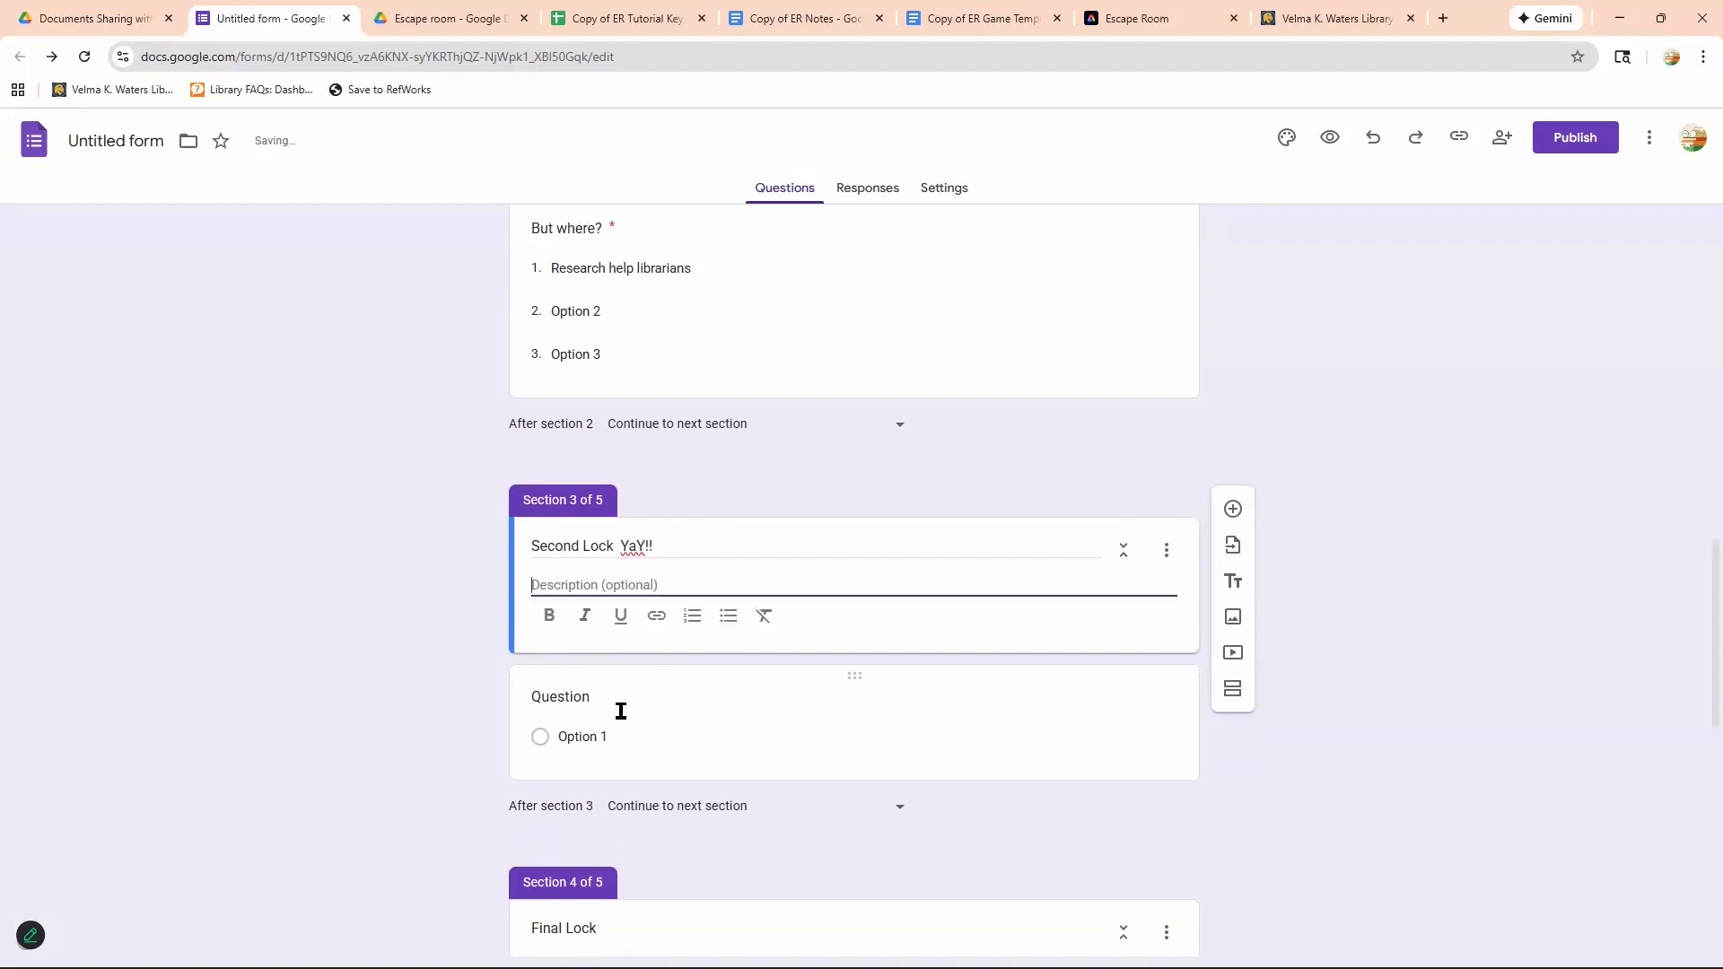
left_click(620, 710)
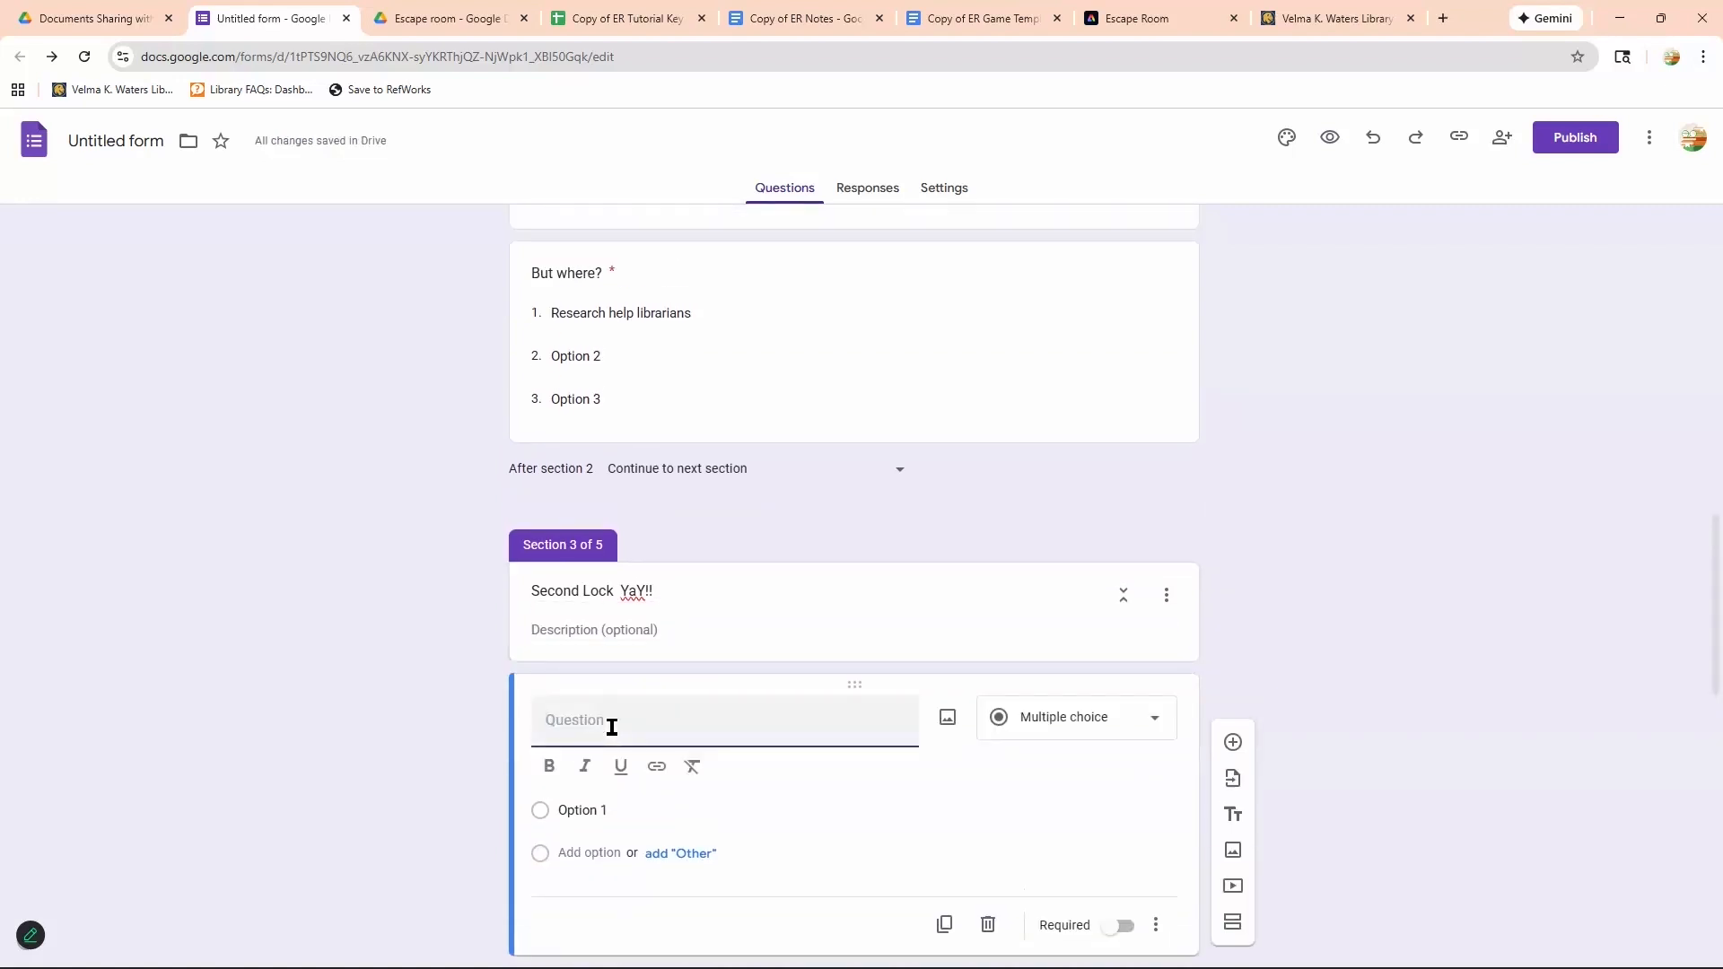
type("another glowing poster")
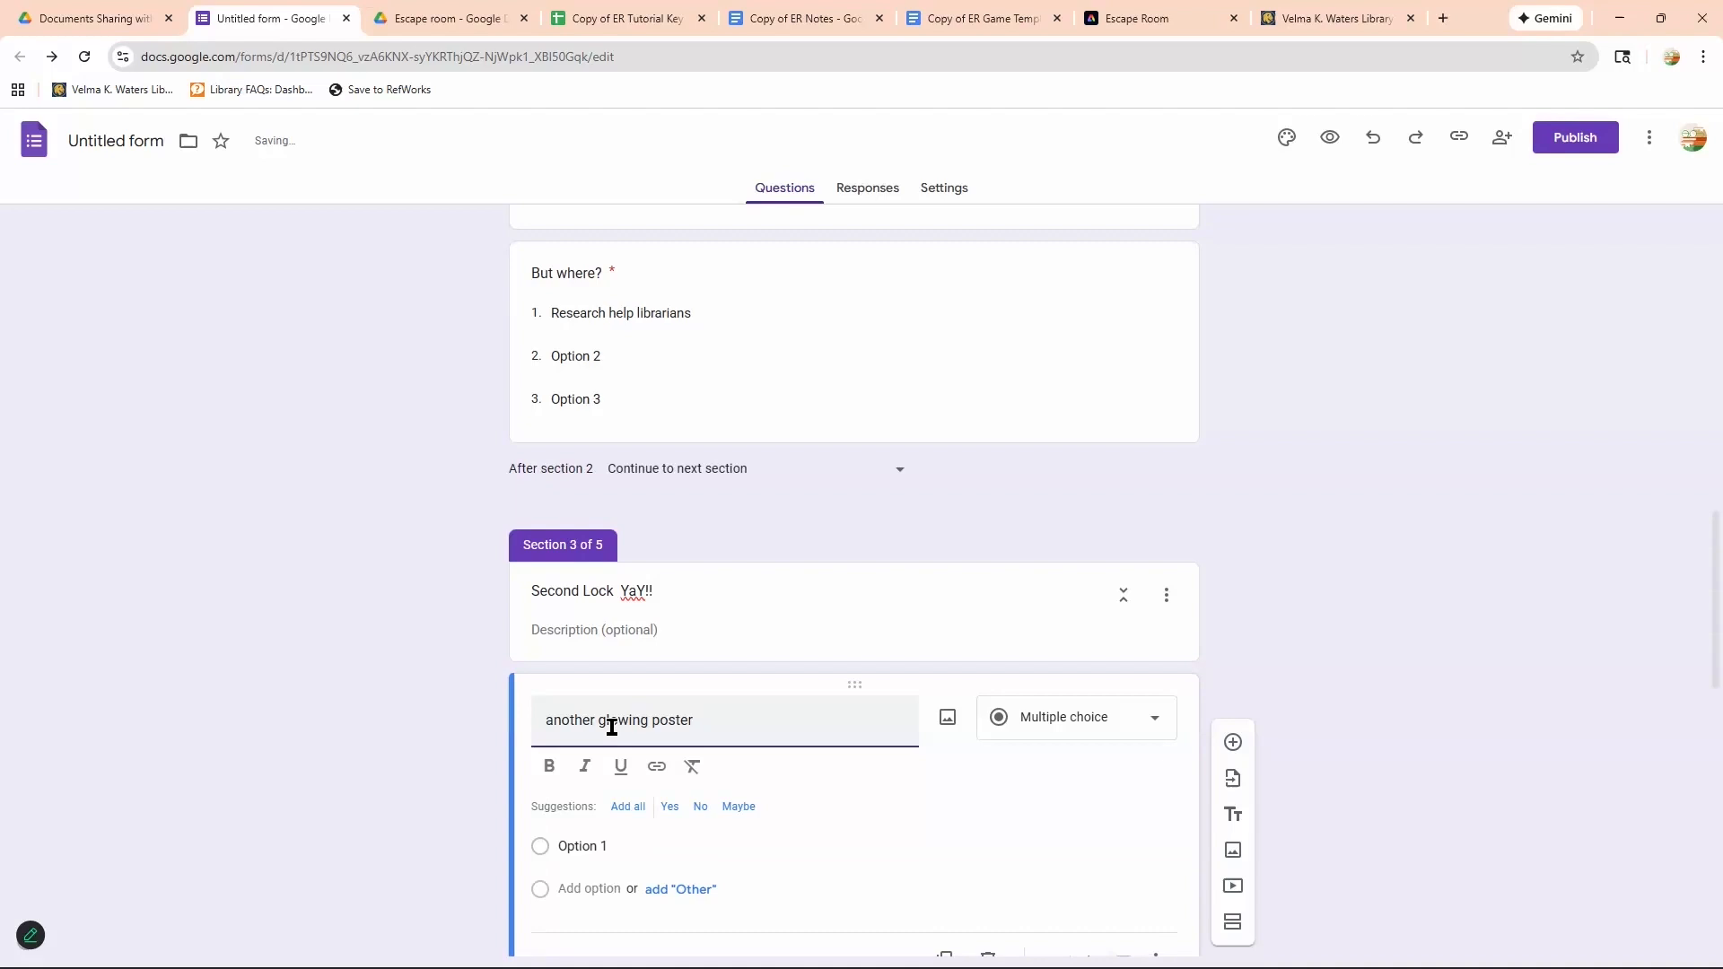
Enter "another glowing poster- Notice" as the description of the Second Lock section.
scroll(610, 749, "up", 6)
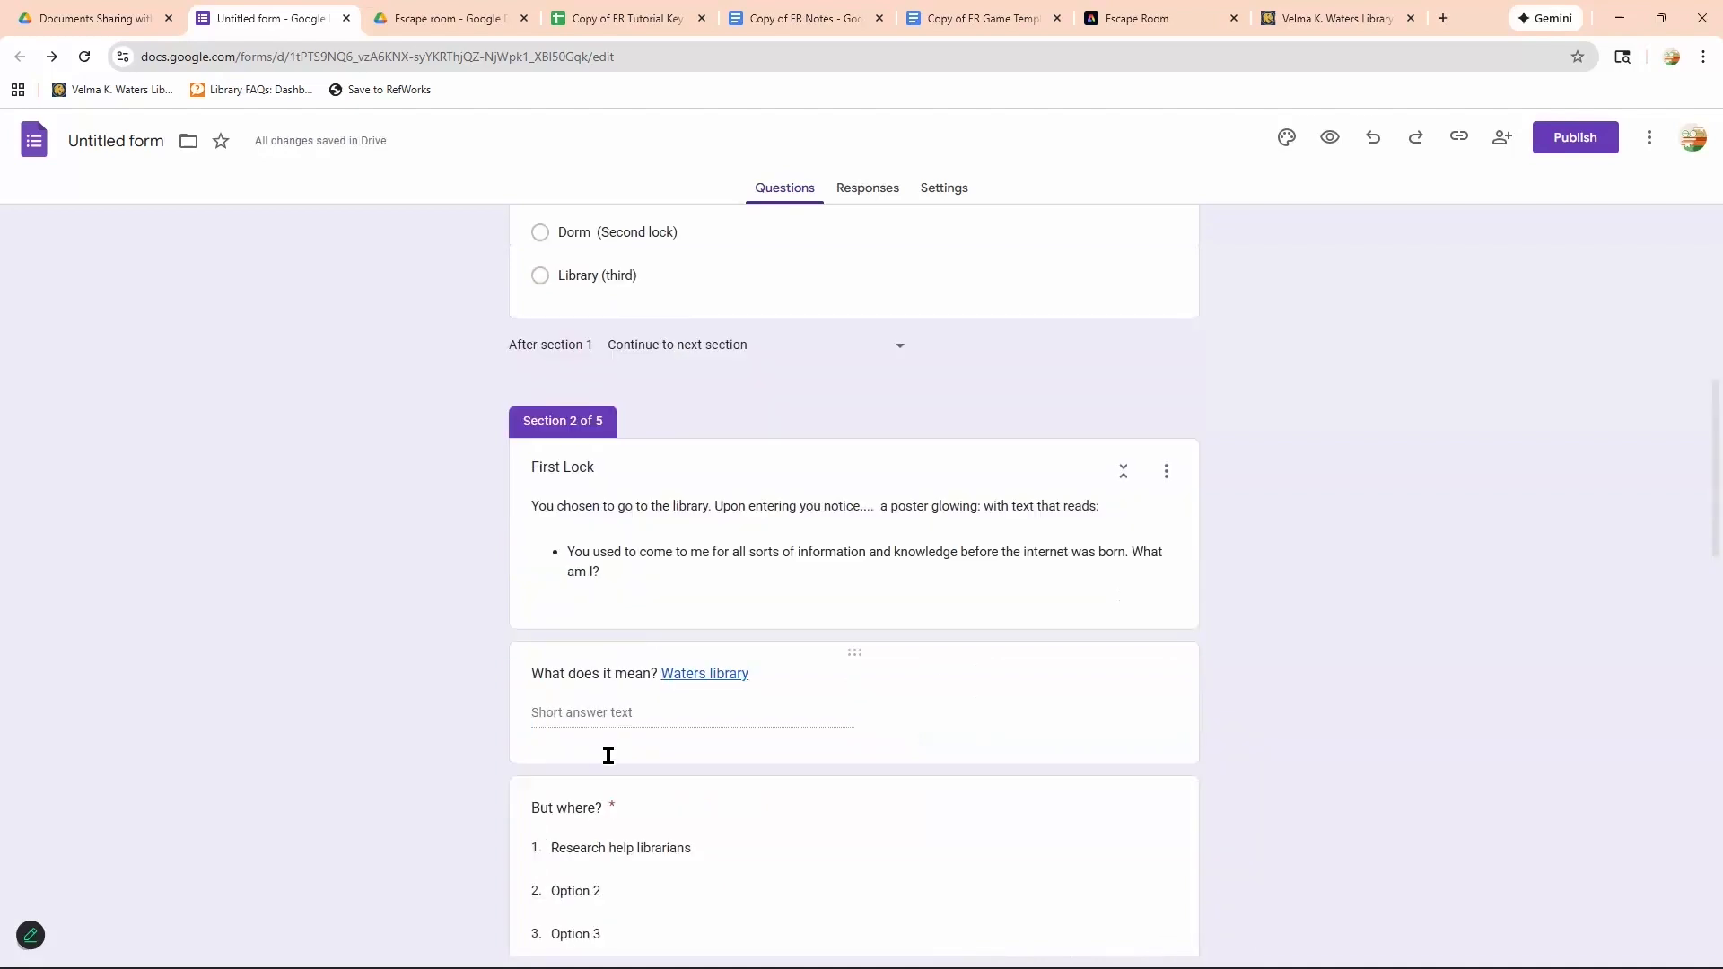
scroll(614, 459, "down", 8)
left_click(608, 446)
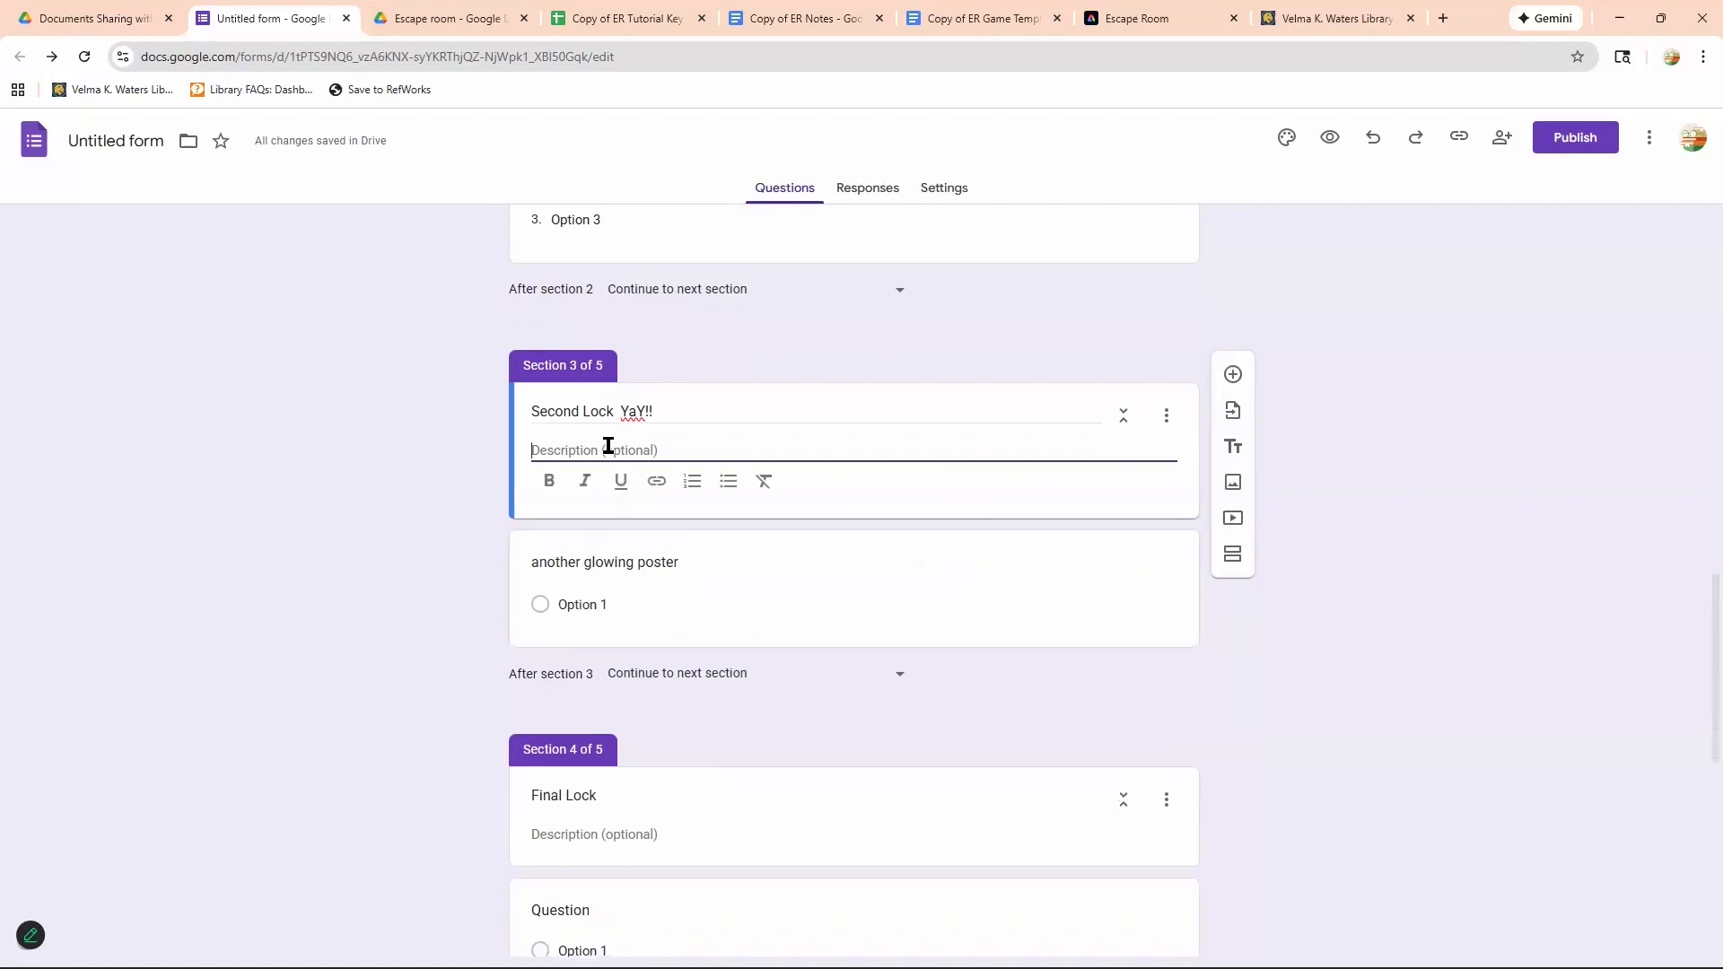
type("another glowing poster")
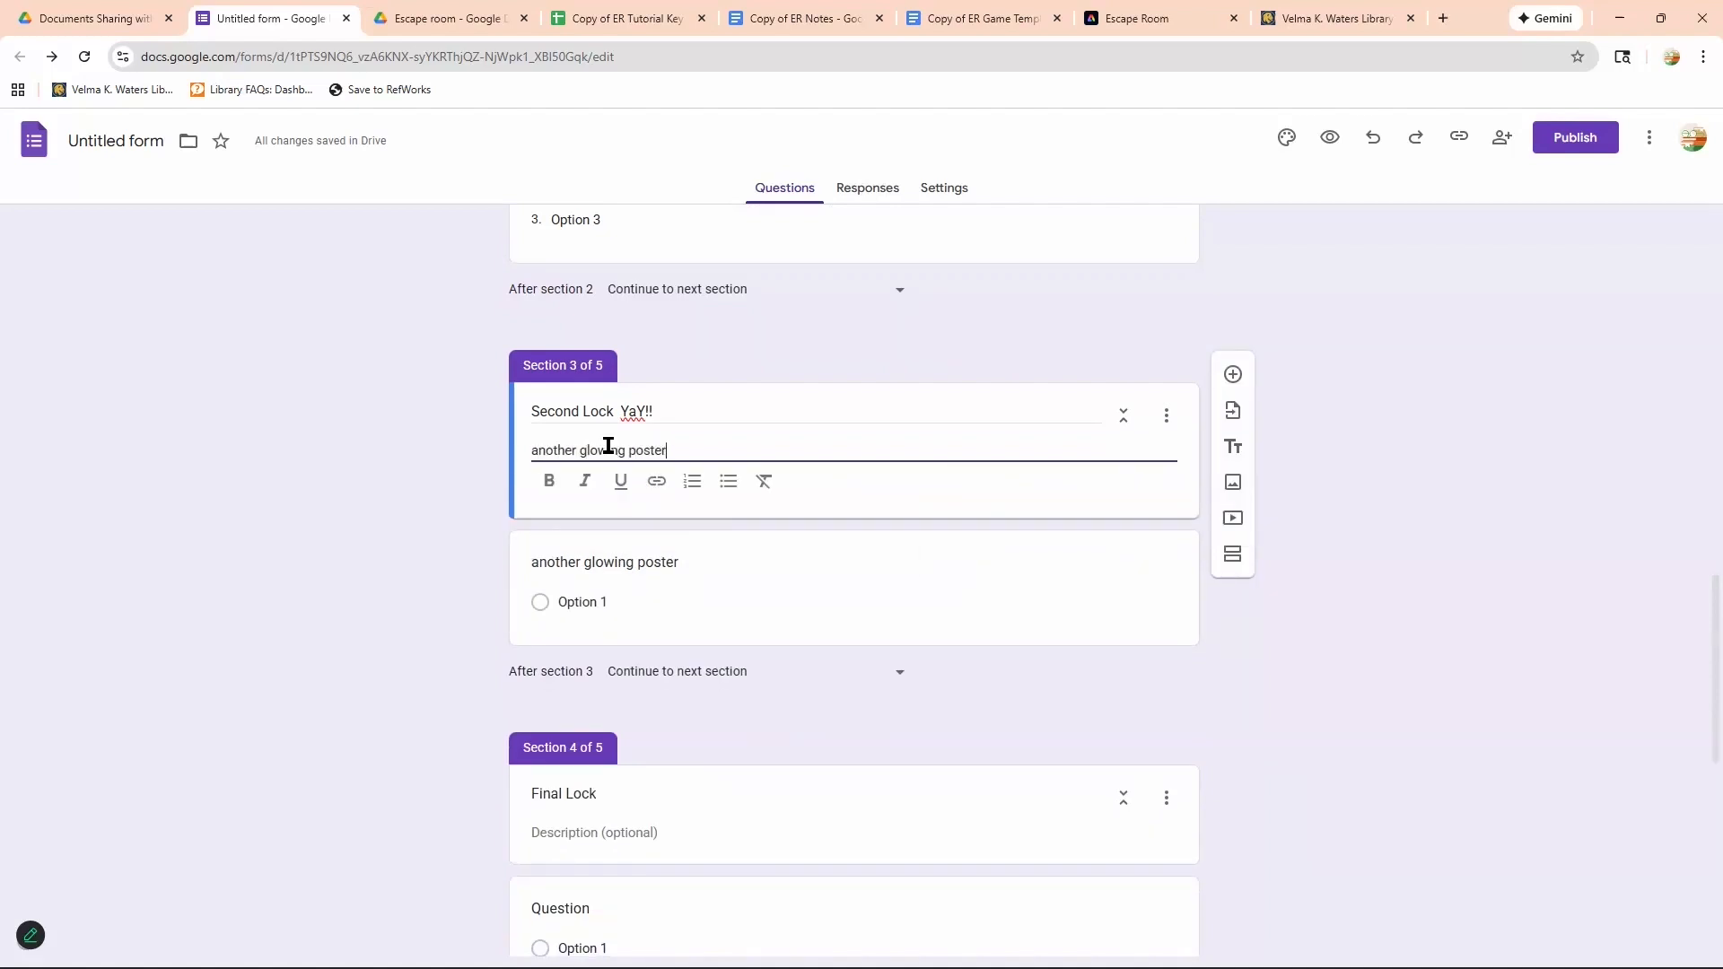
type("- Notice 1")
key("BackSpace")
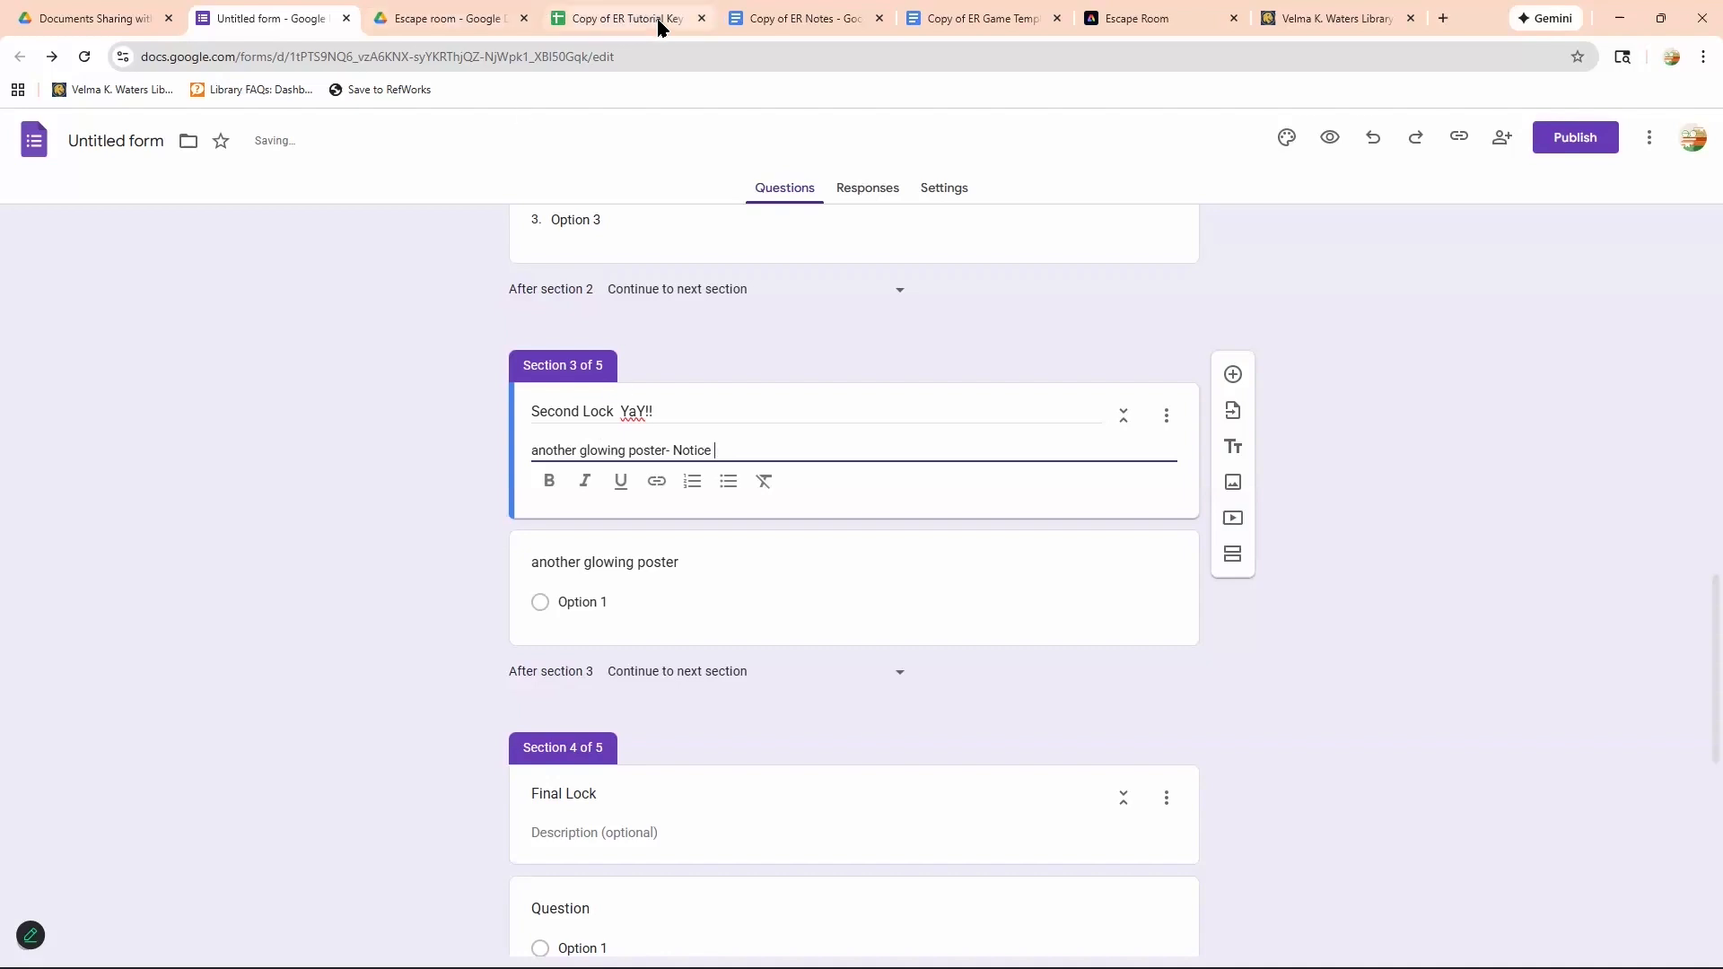
Check the Escape room folder in Drive, then complete the Second Lock description with "C45" after "Notice".
left_click(660, 26)
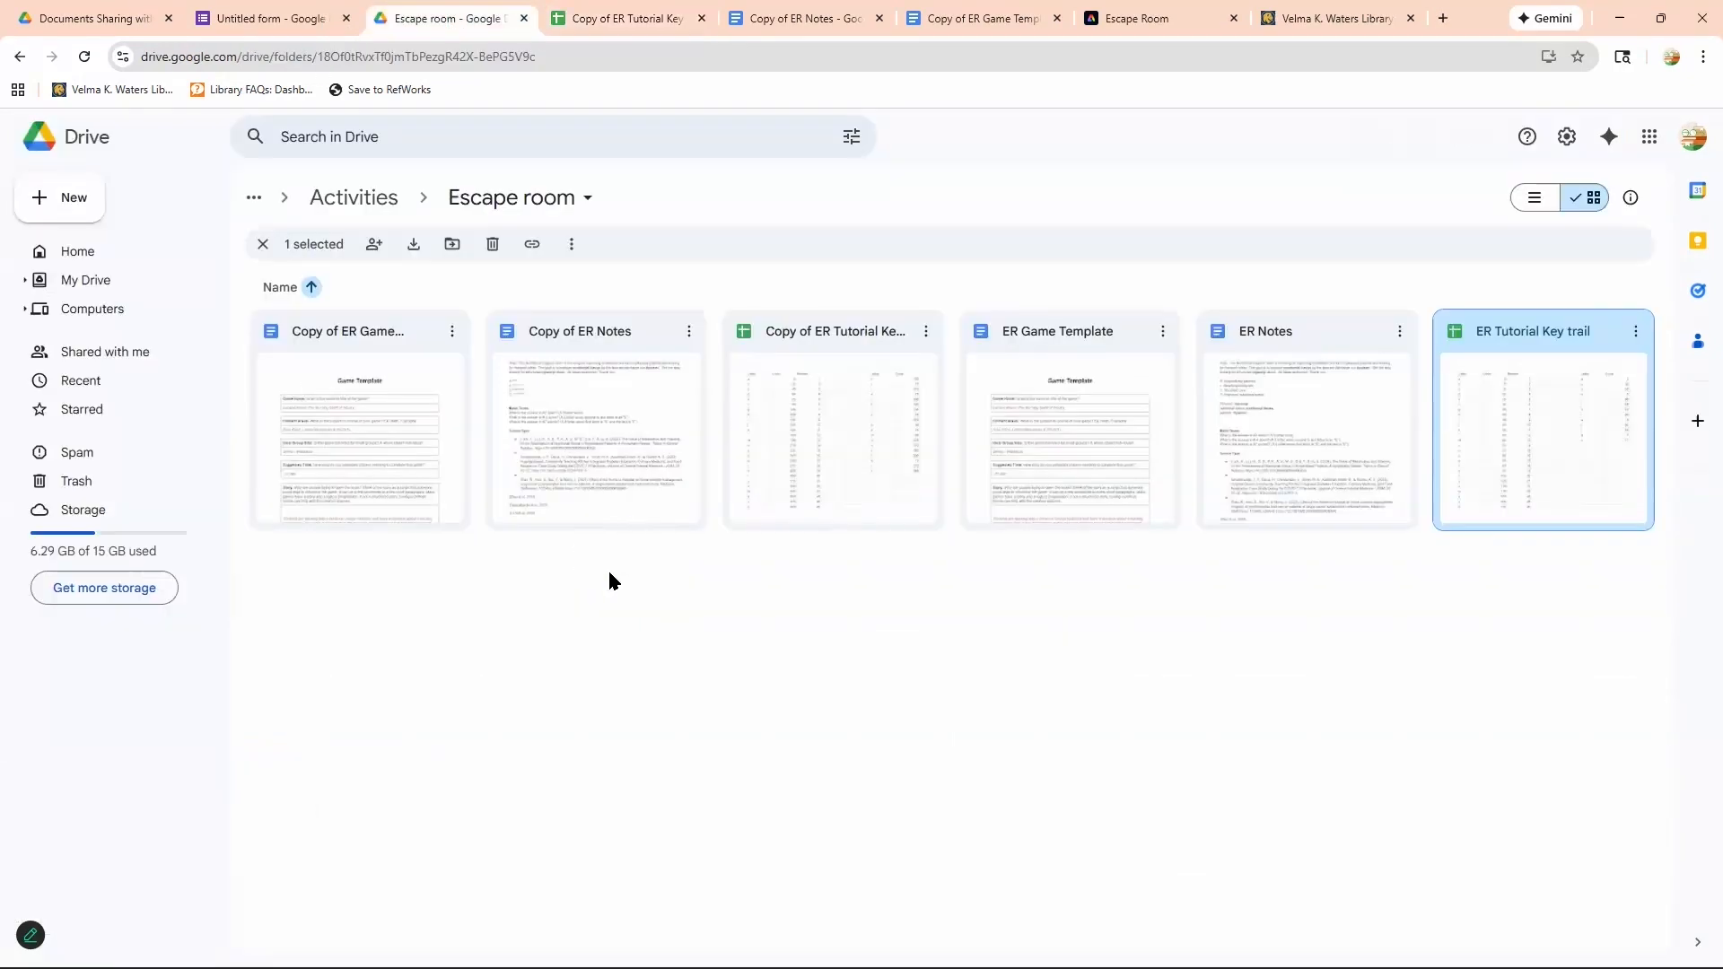
left_click(748, 456)
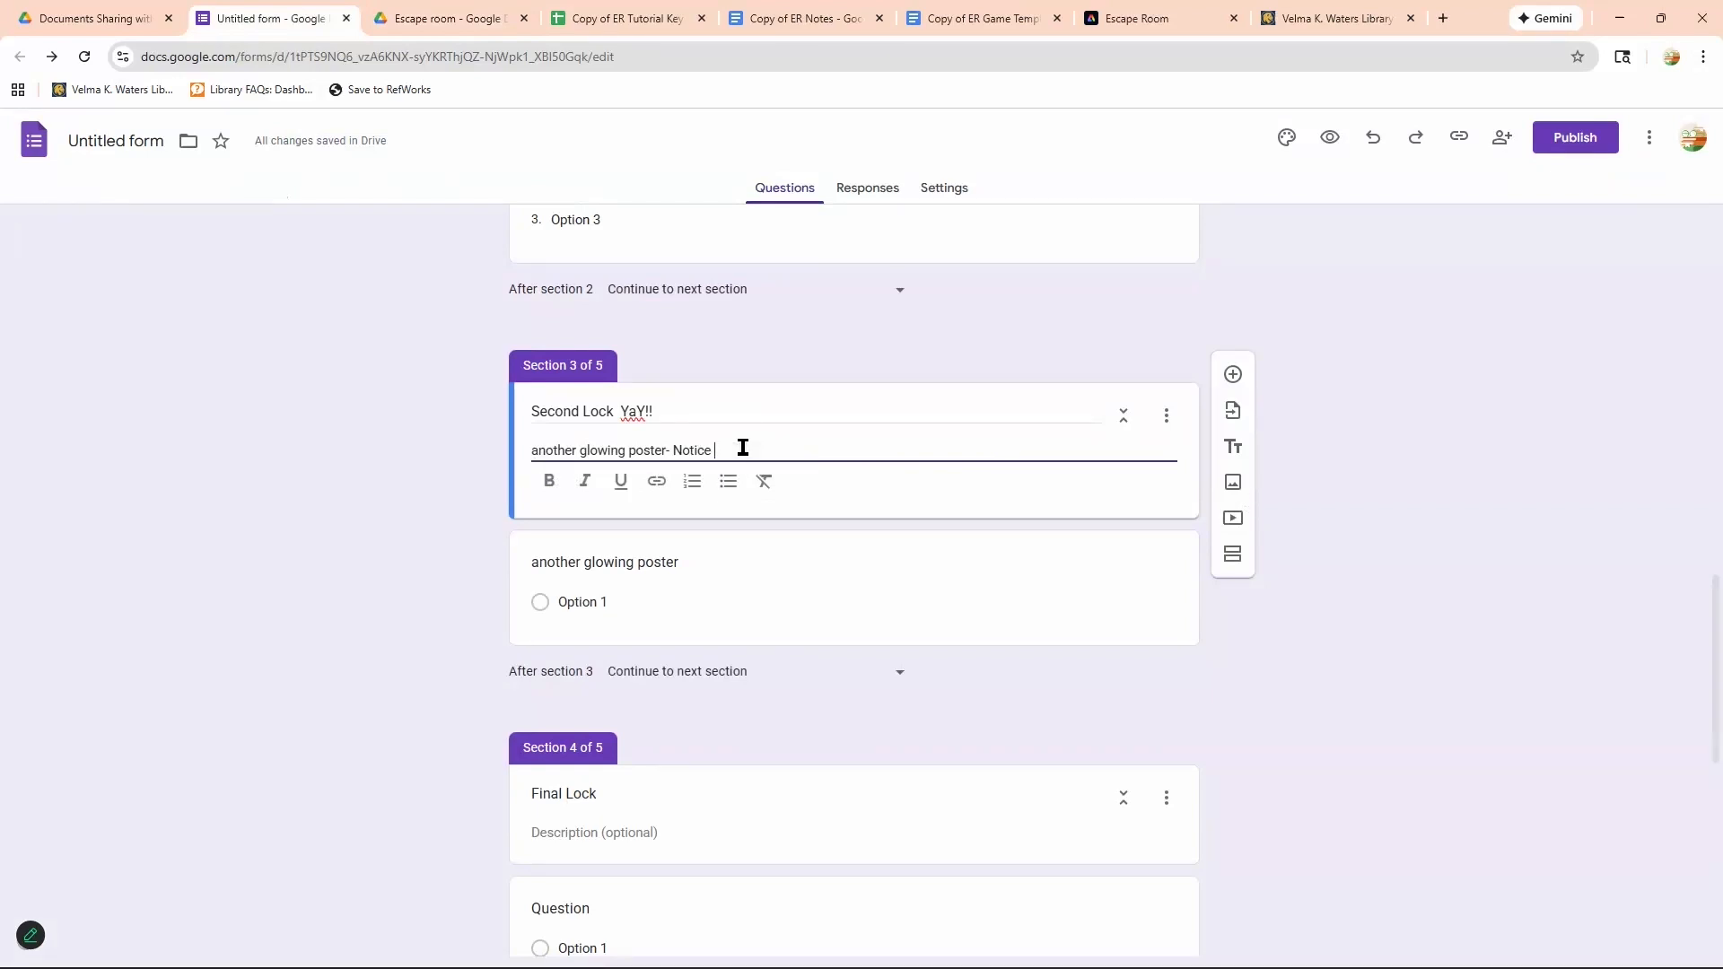
type("$")
key("BackSpace")
type("45")
key("Left")
key("Left")
key("BackSpace")
type("C")
key("BackSpace")
type("a")
key("BackSpace")
key("BackSpace")
Clear the "another glowing poster" title from the question in the Second Lock section.
left_click(769, 592)
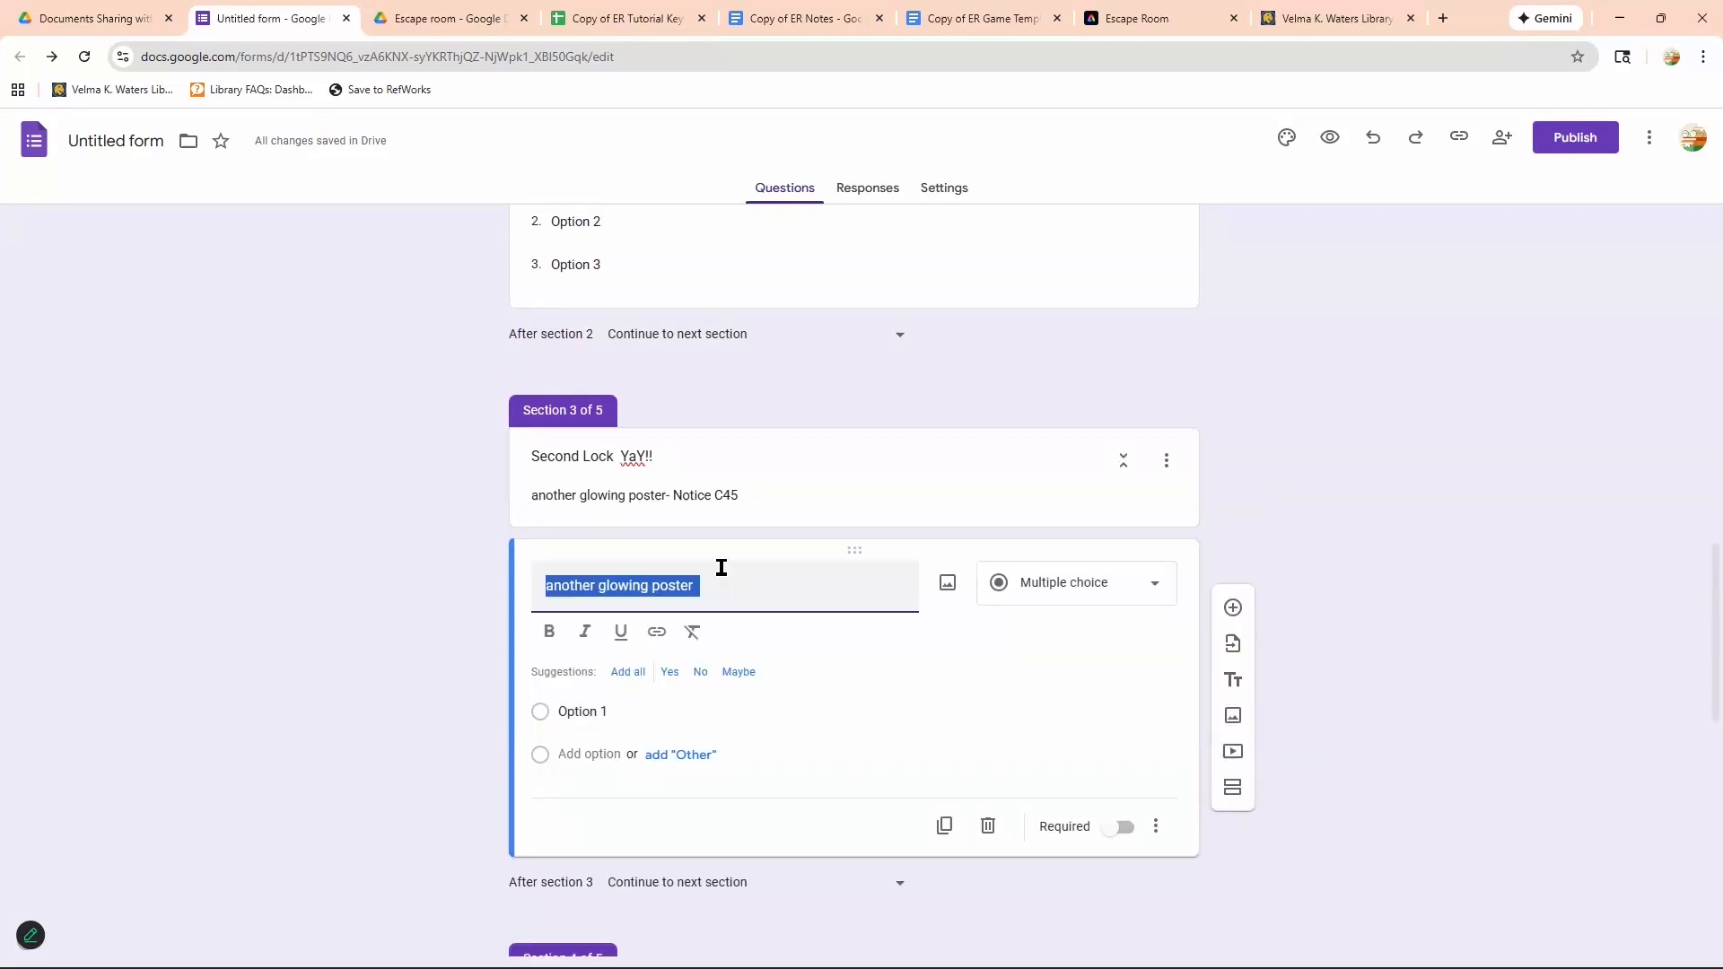
key("BackSpace")
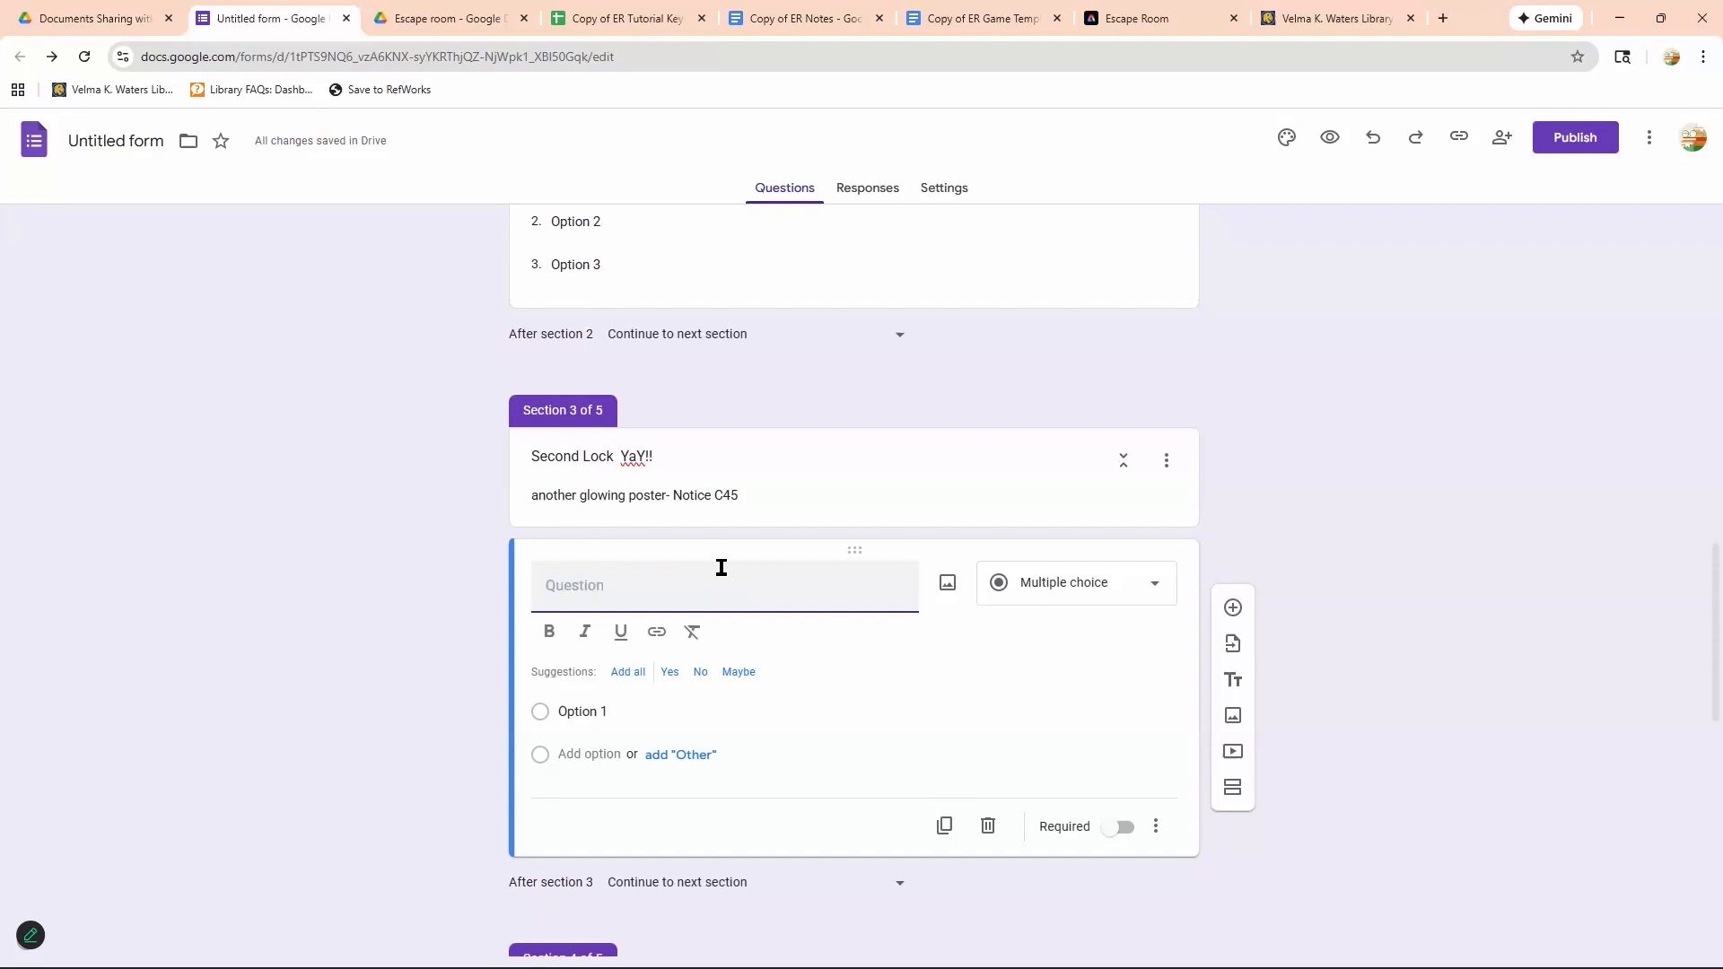
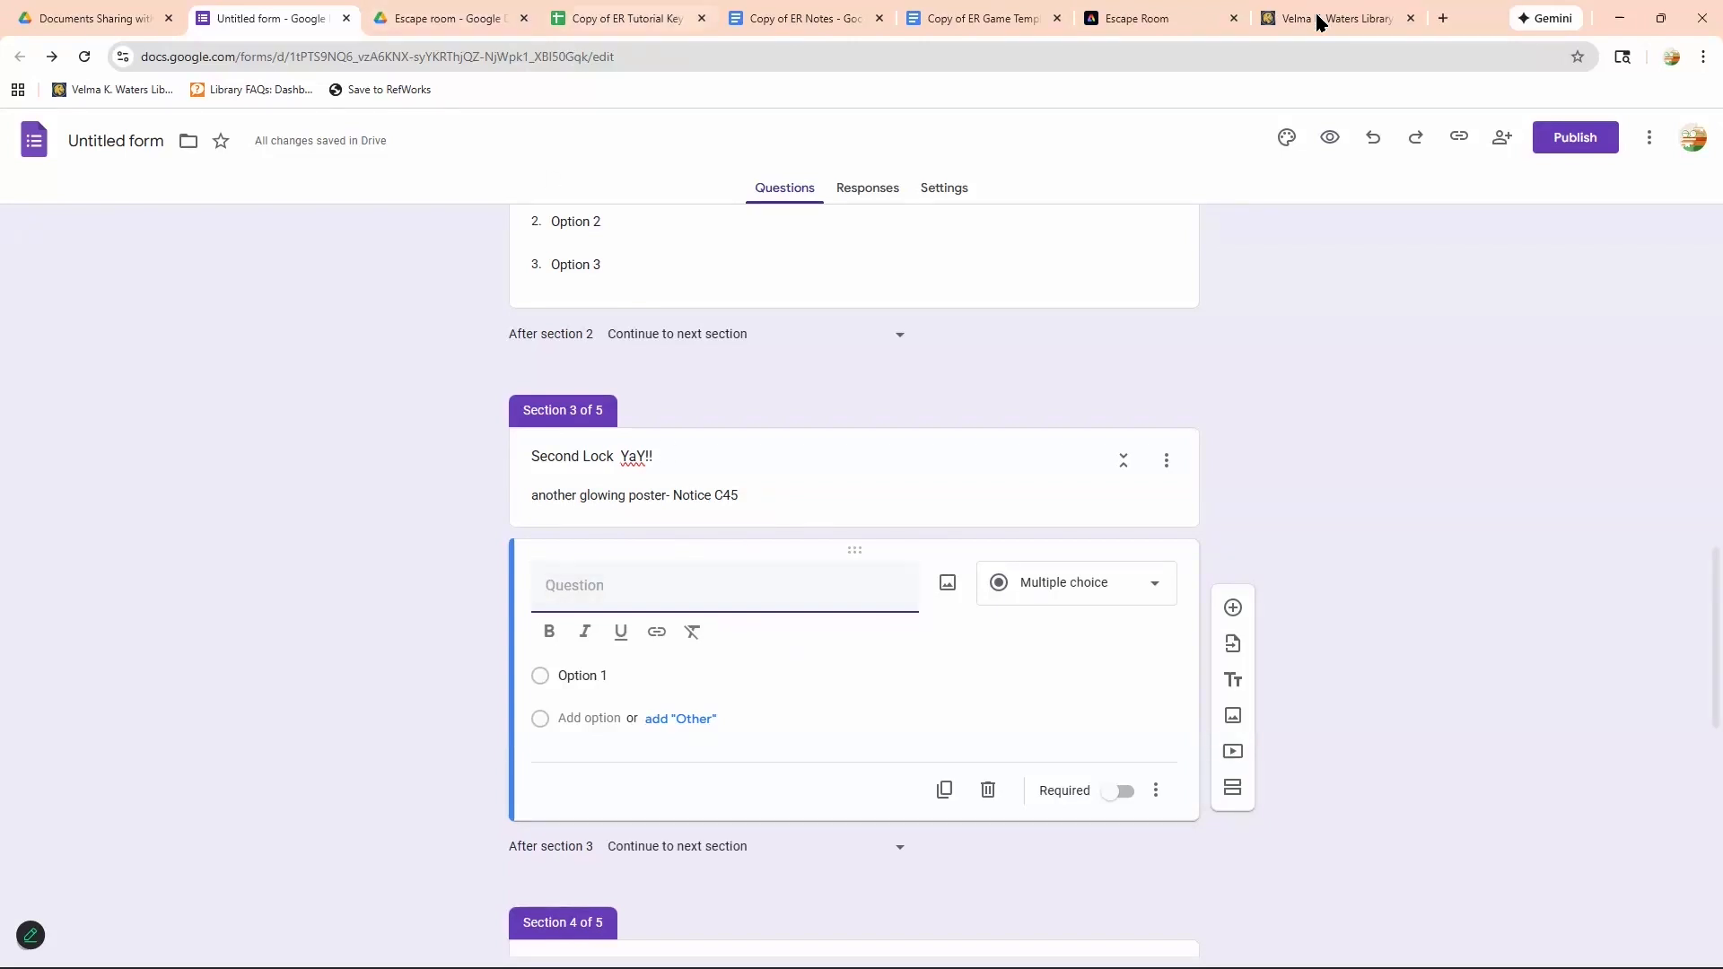
Look over the quick links on the library home page and return to the form.
key("ctrl+9")
scroll(465, 477, "down", 2)
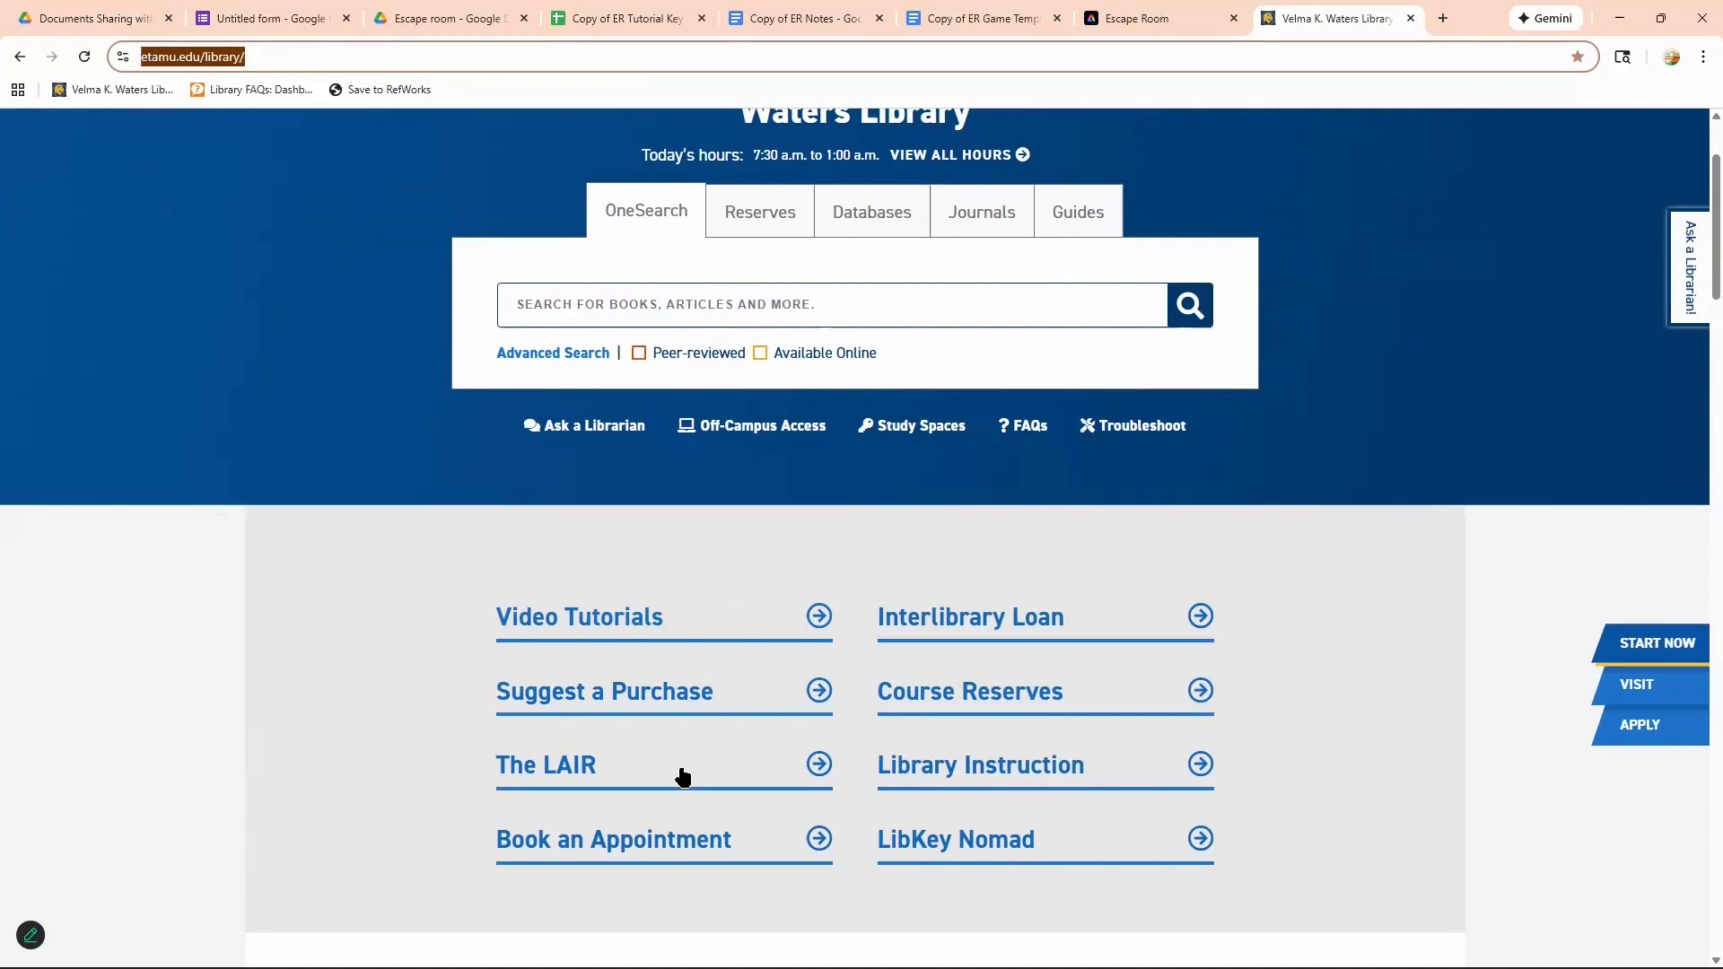
scroll(682, 772, "down", 1)
scroll(660, 817, "up", 1)
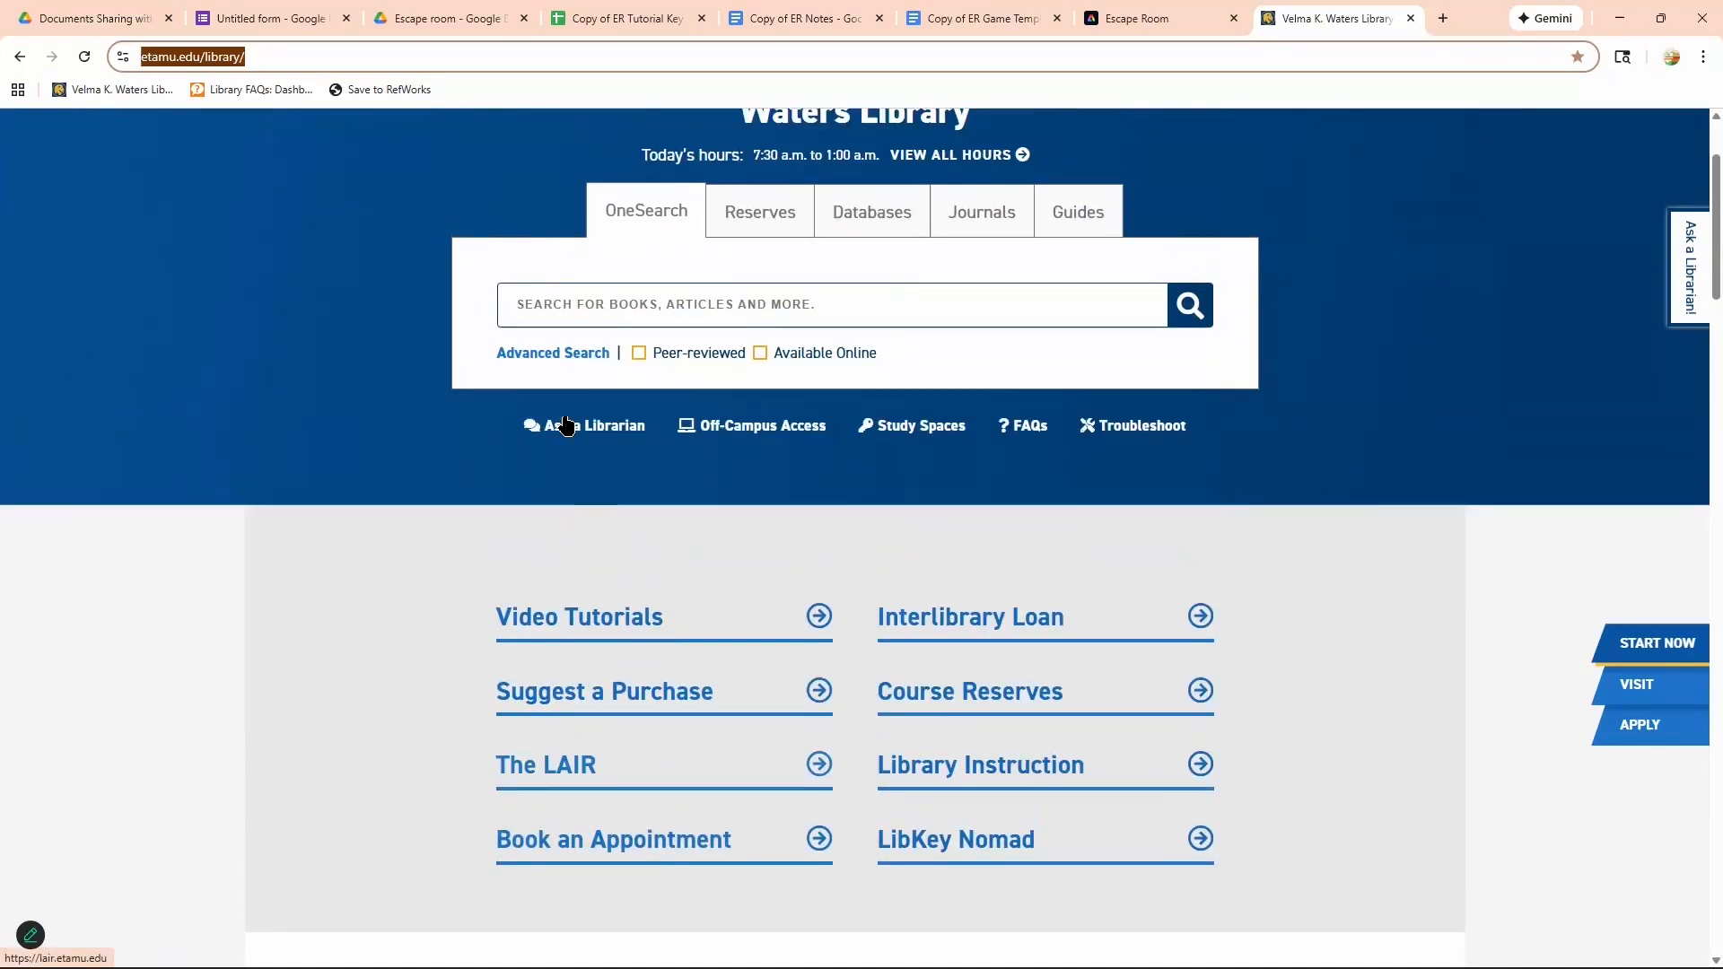
left_click(274, 20)
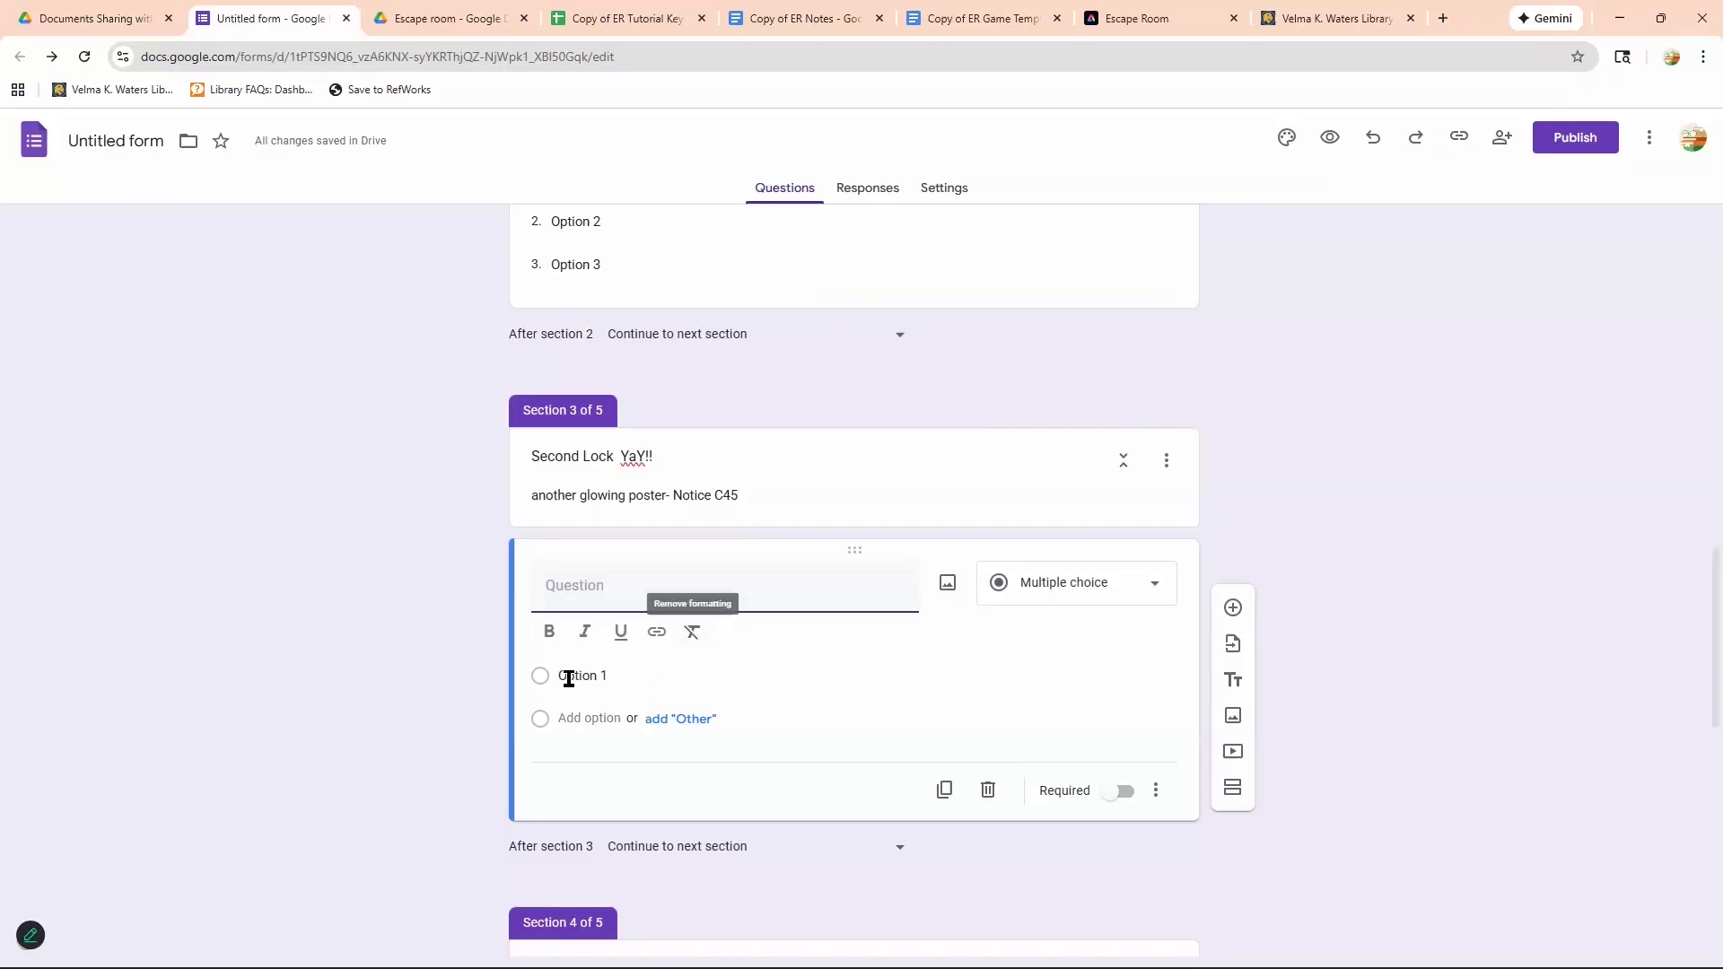
Review the available question types for the blank question in the Second Lock section.
left_click(788, 680)
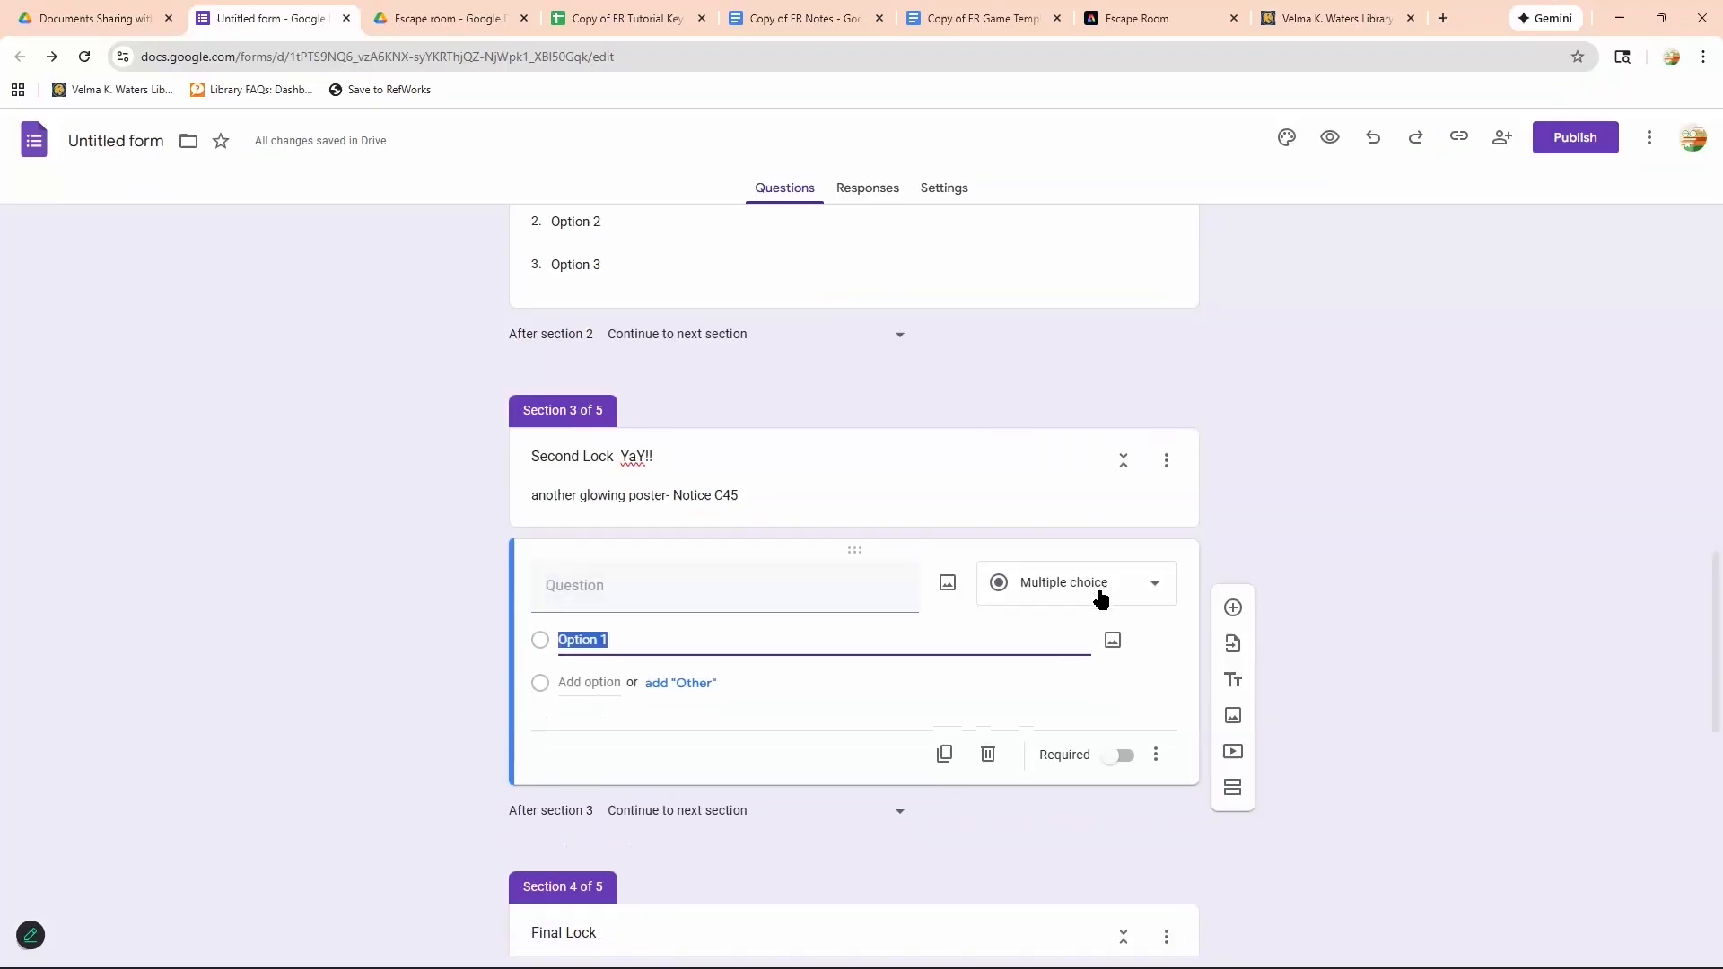
left_click(1086, 584)
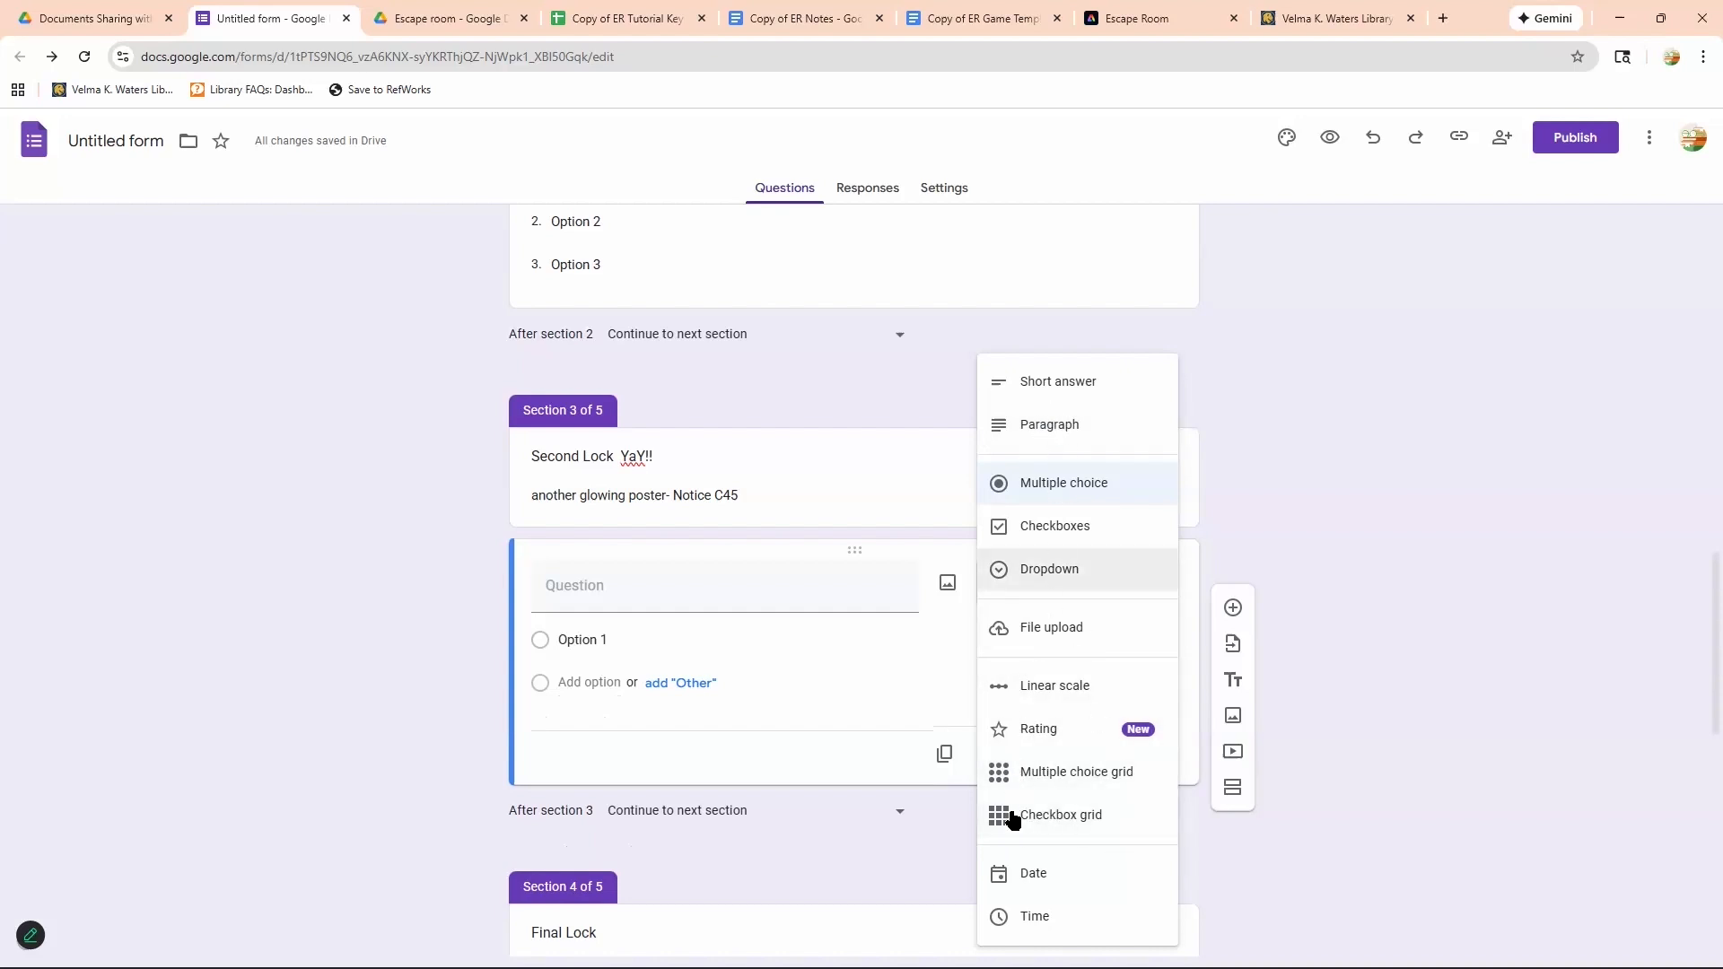
left_click(591, 695)
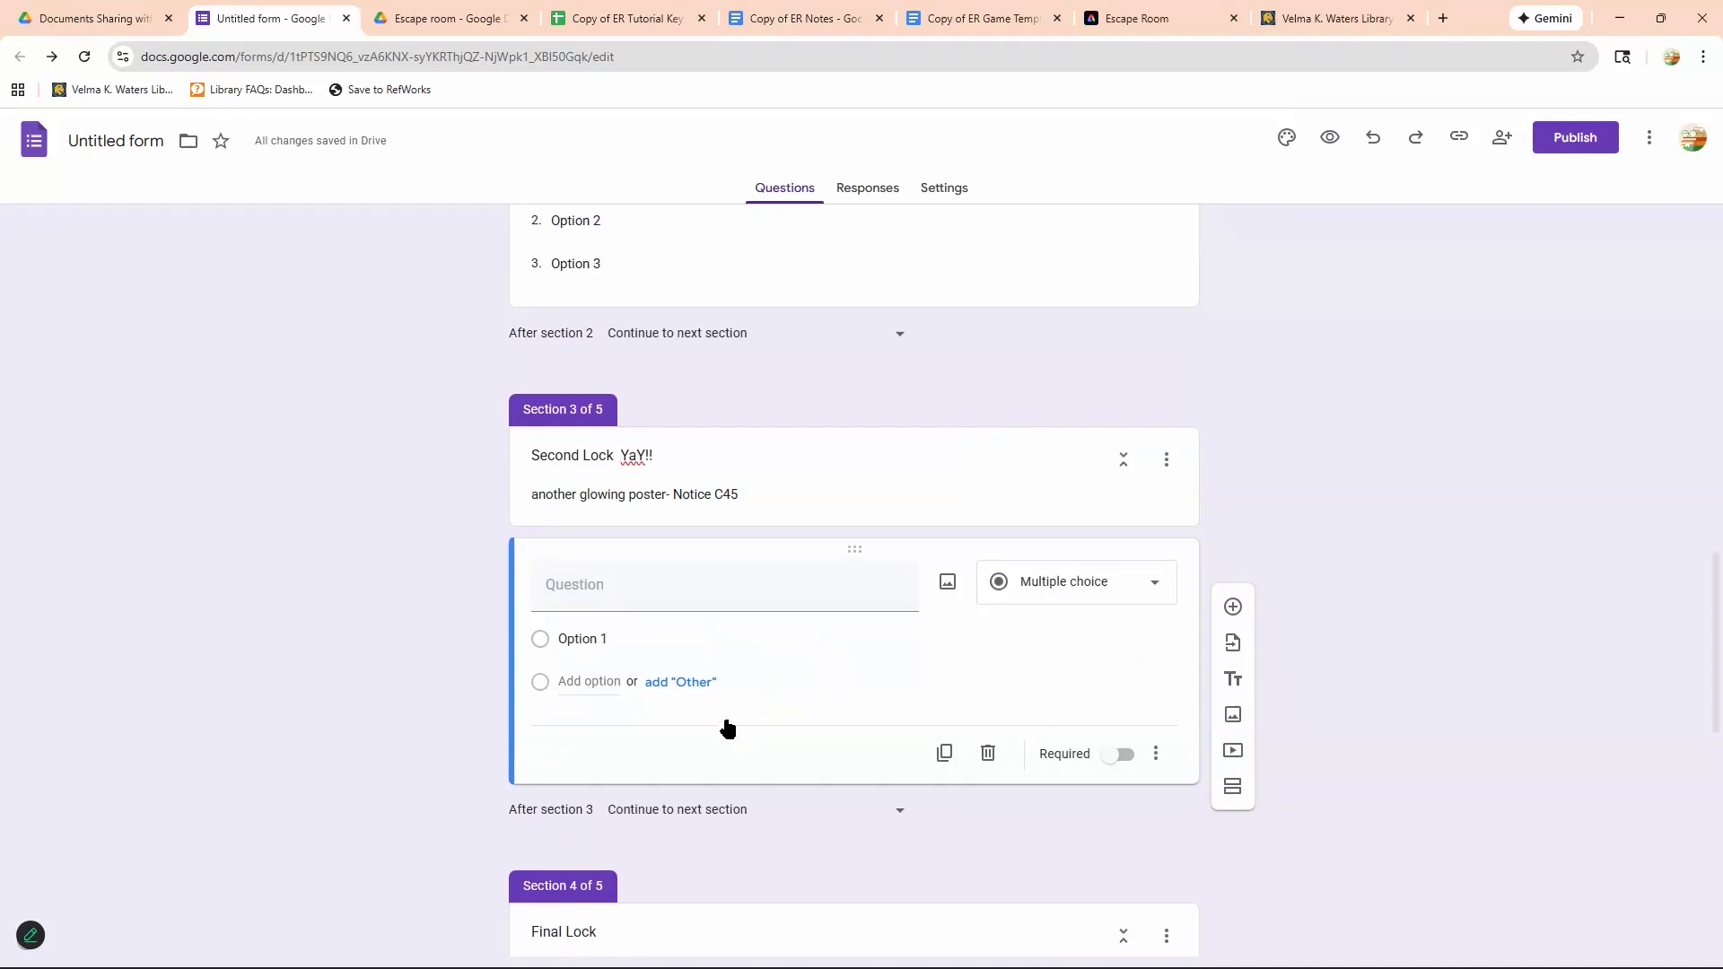
Examine the extra settings of the required question in the Congrats section, including going to a section based on the answer.
scroll(777, 777, "down", 1)
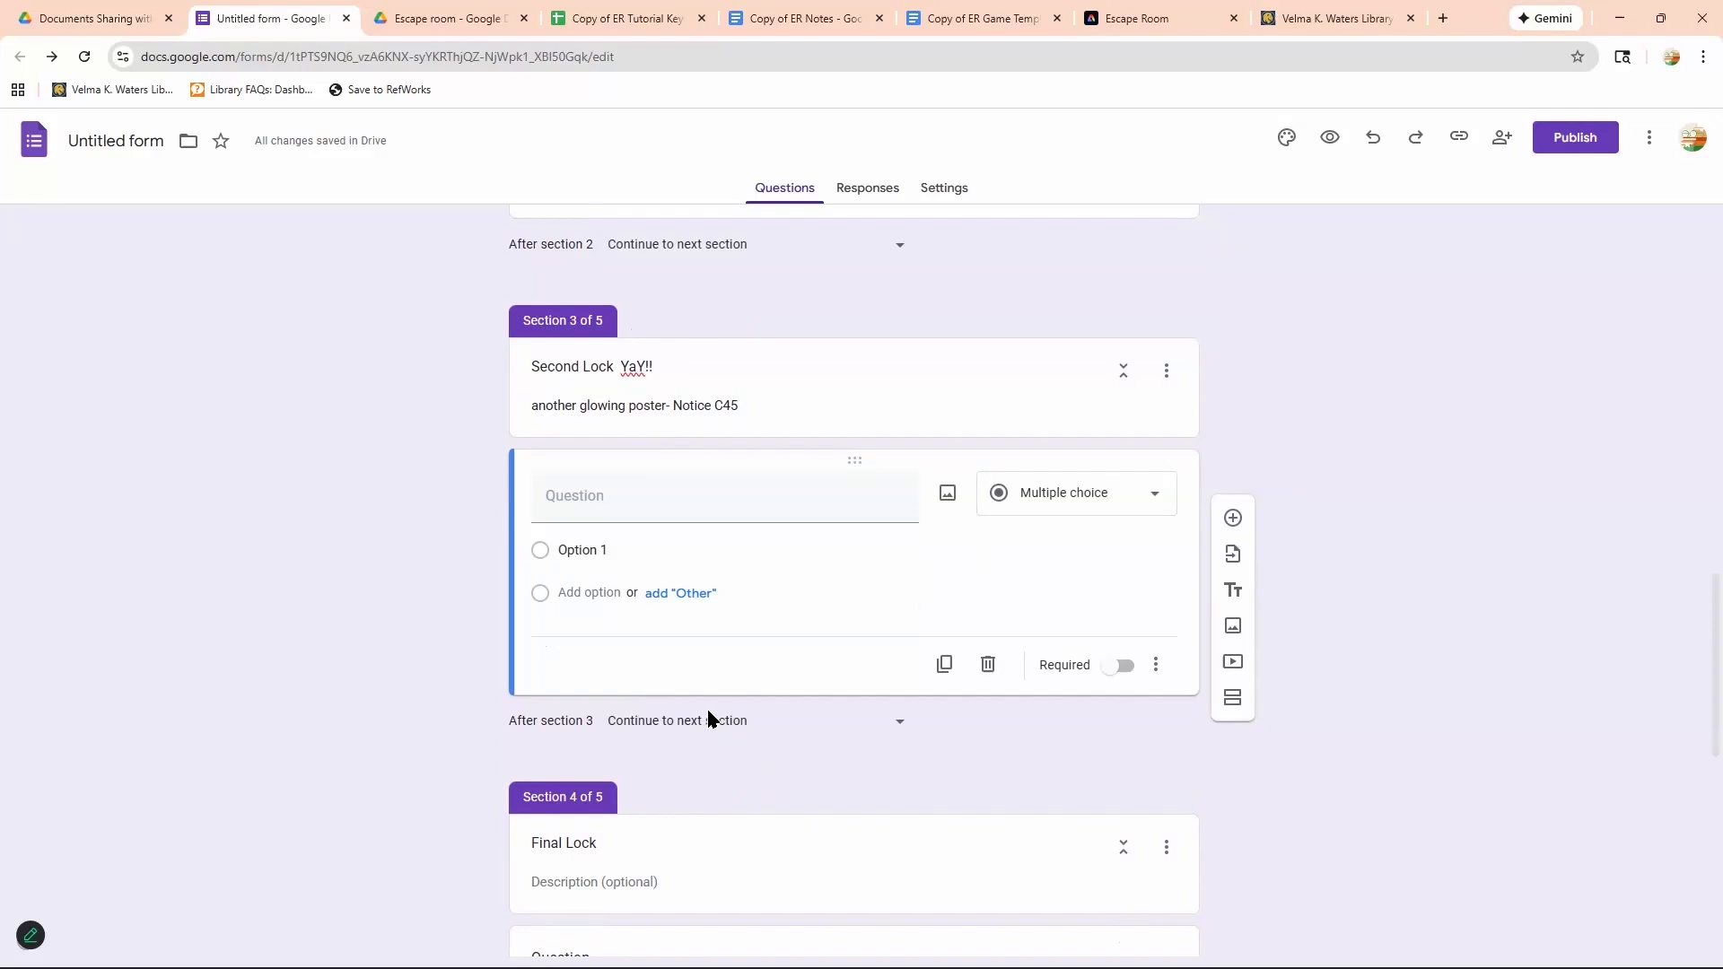
scroll(705, 709, "down", 5)
scroll(693, 693, "down", 1)
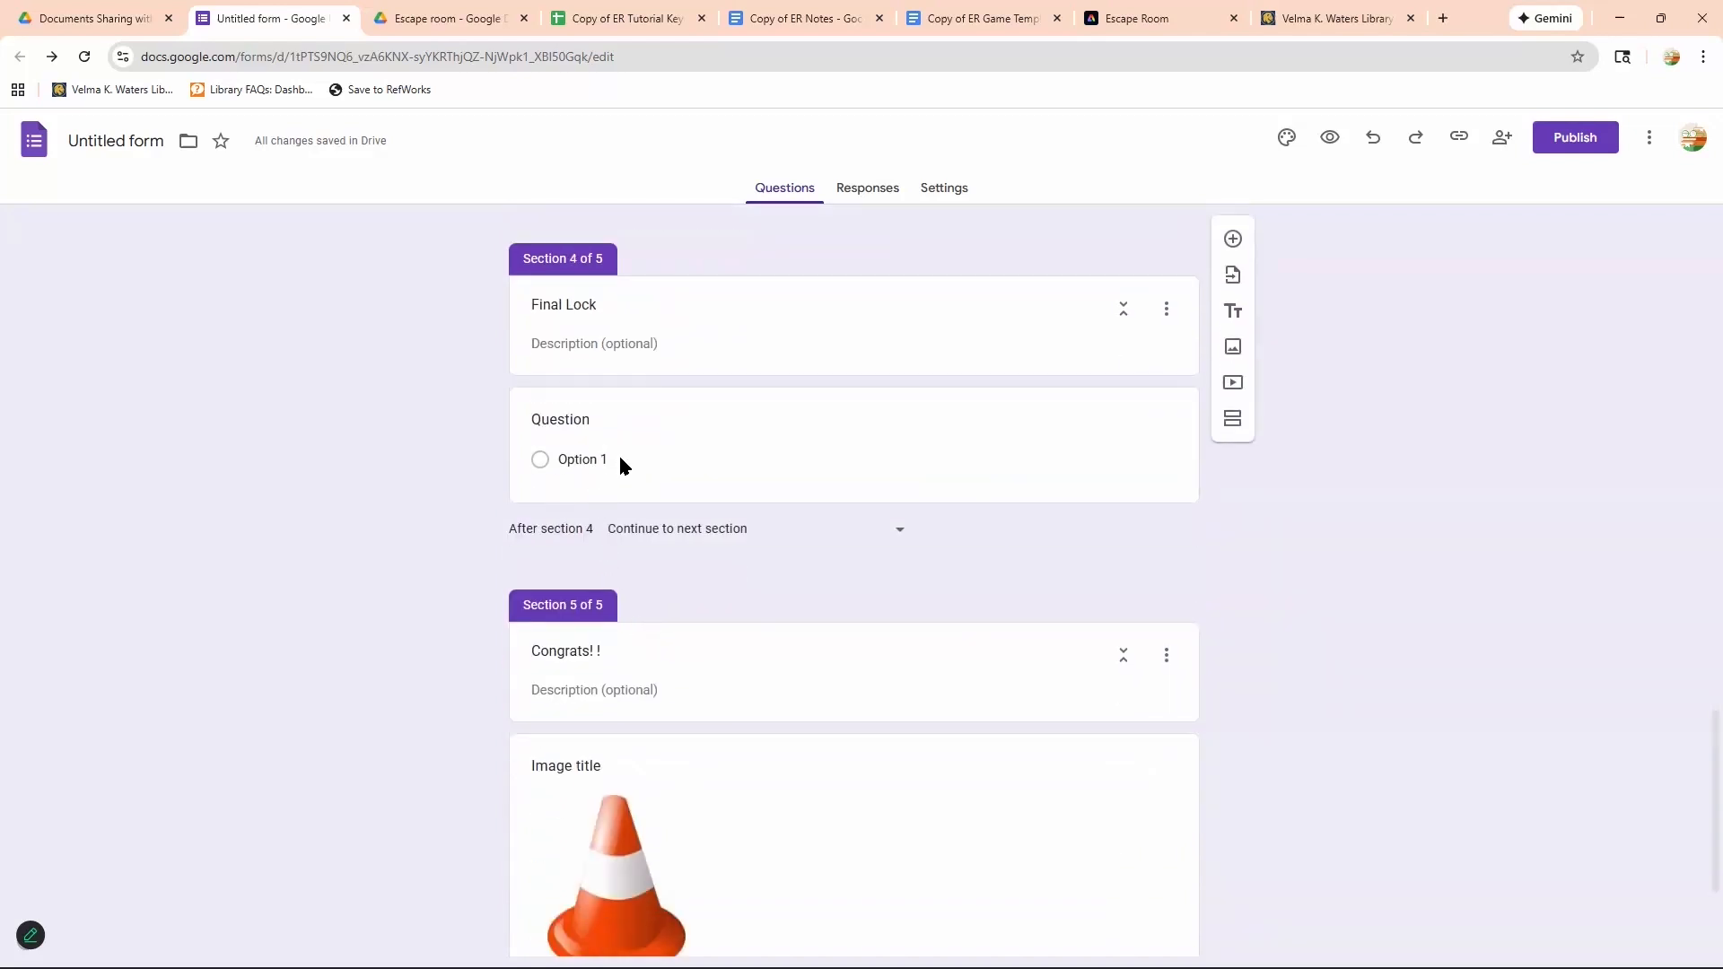
scroll(908, 725, "down", 3)
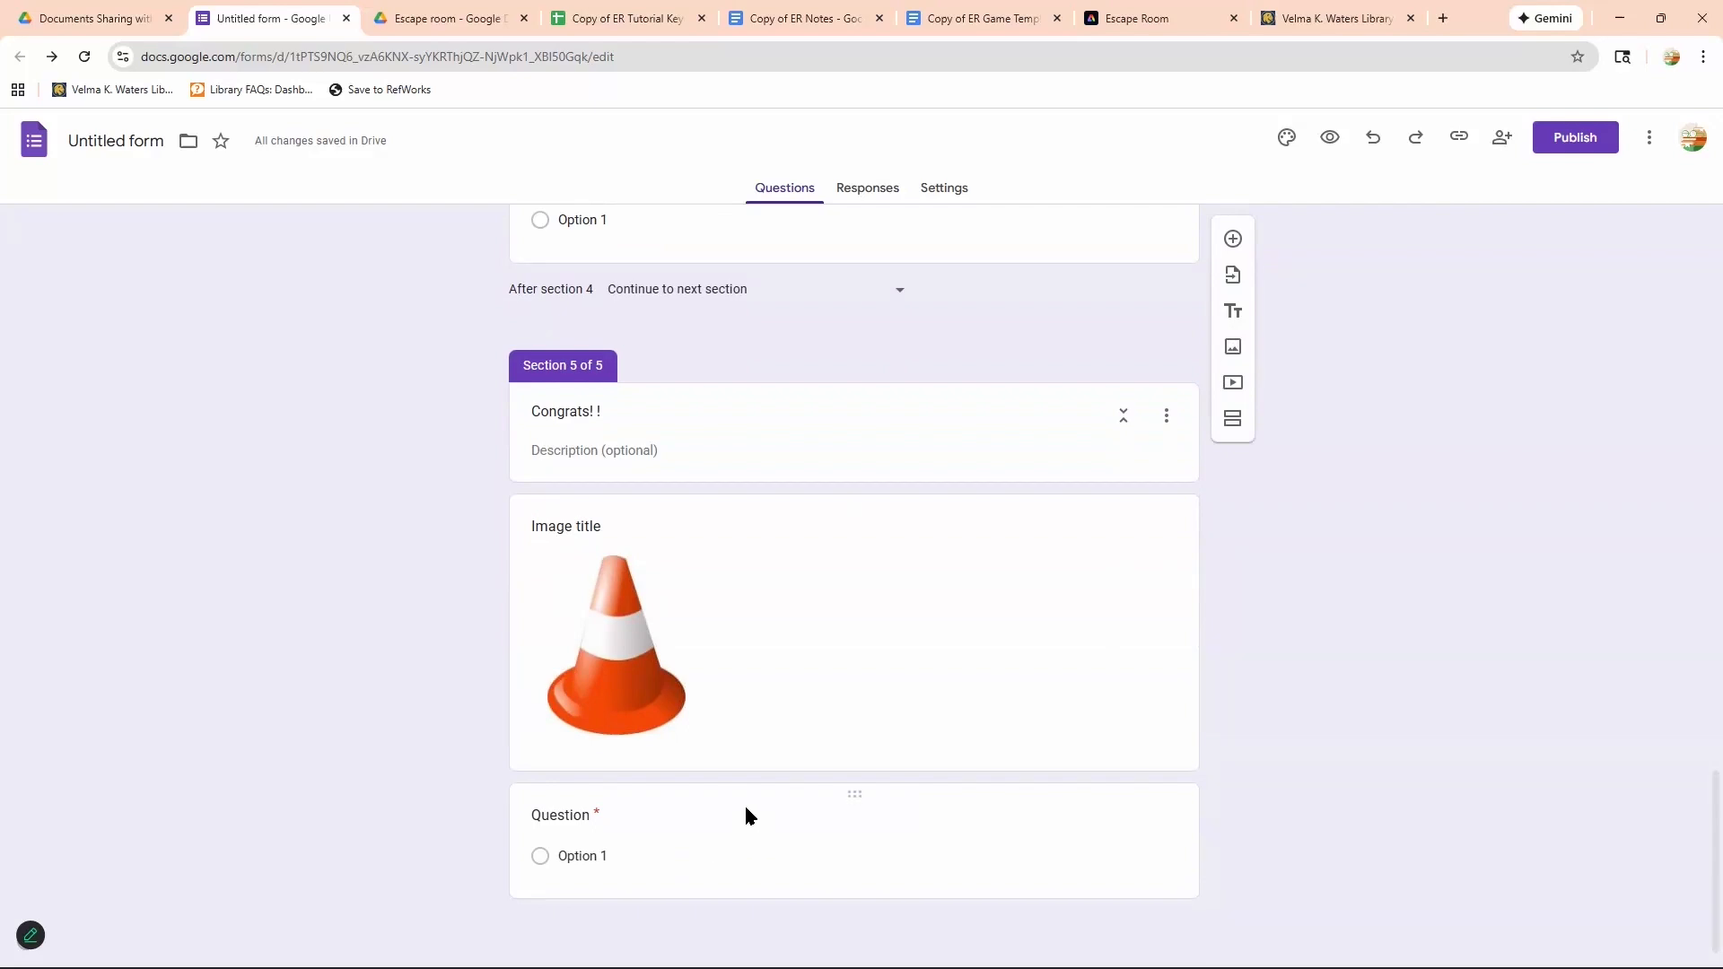
left_click(745, 815)
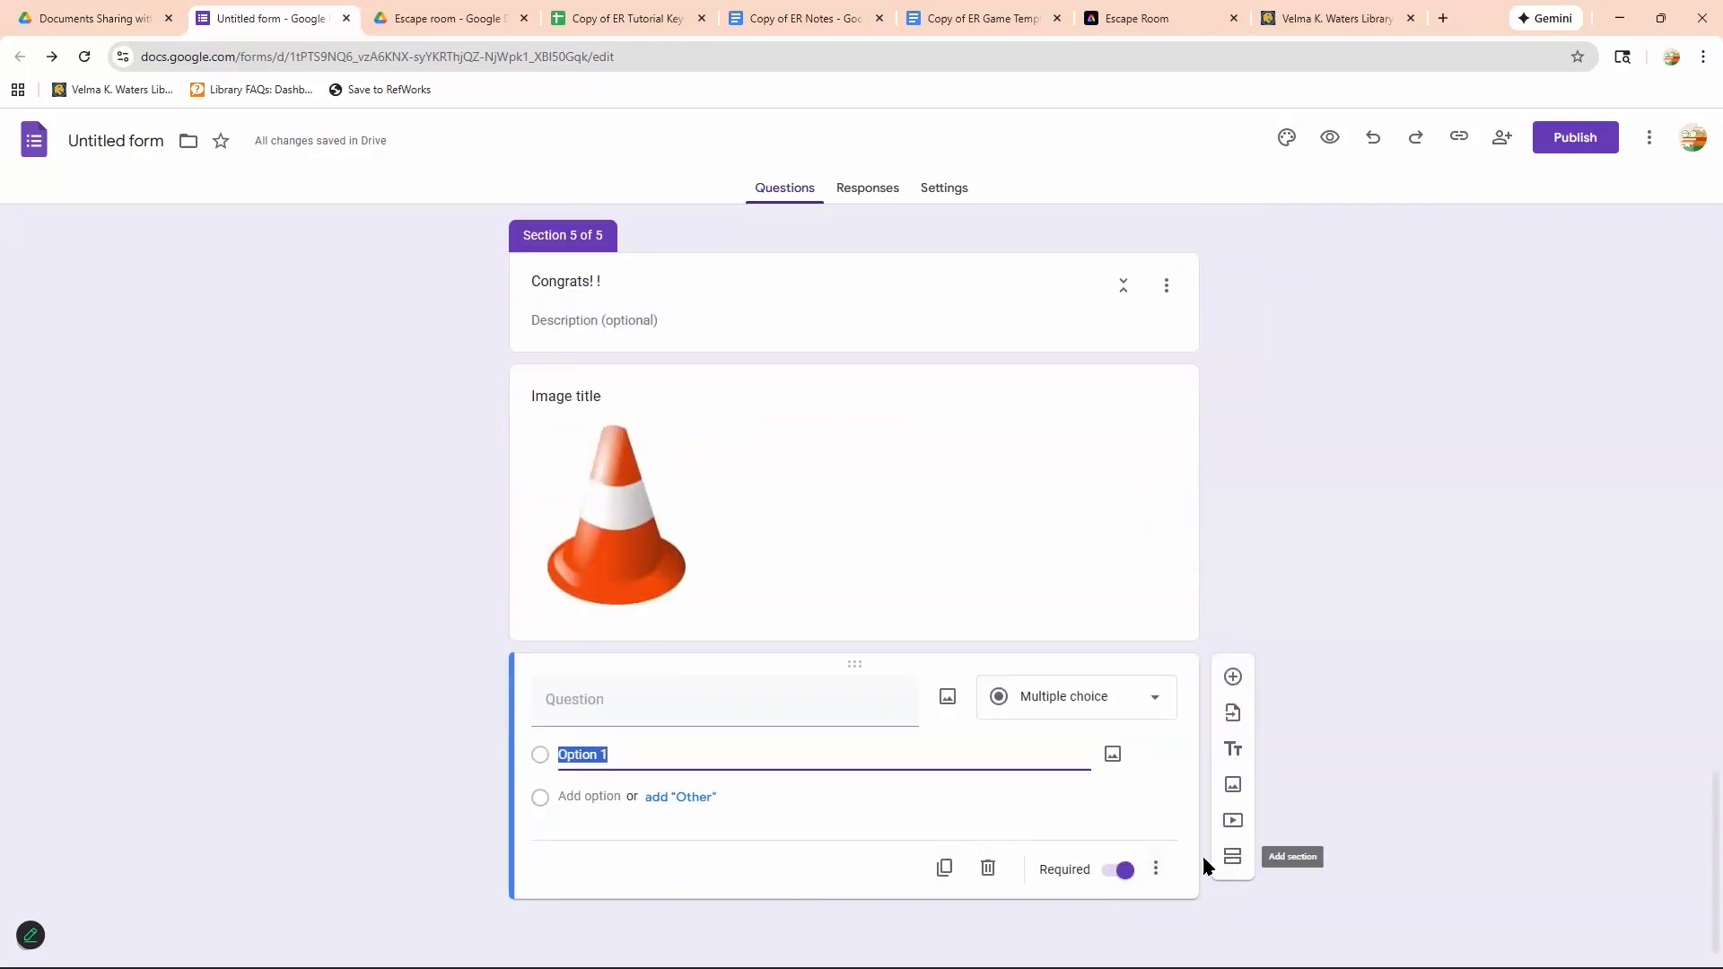
left_click(1158, 869)
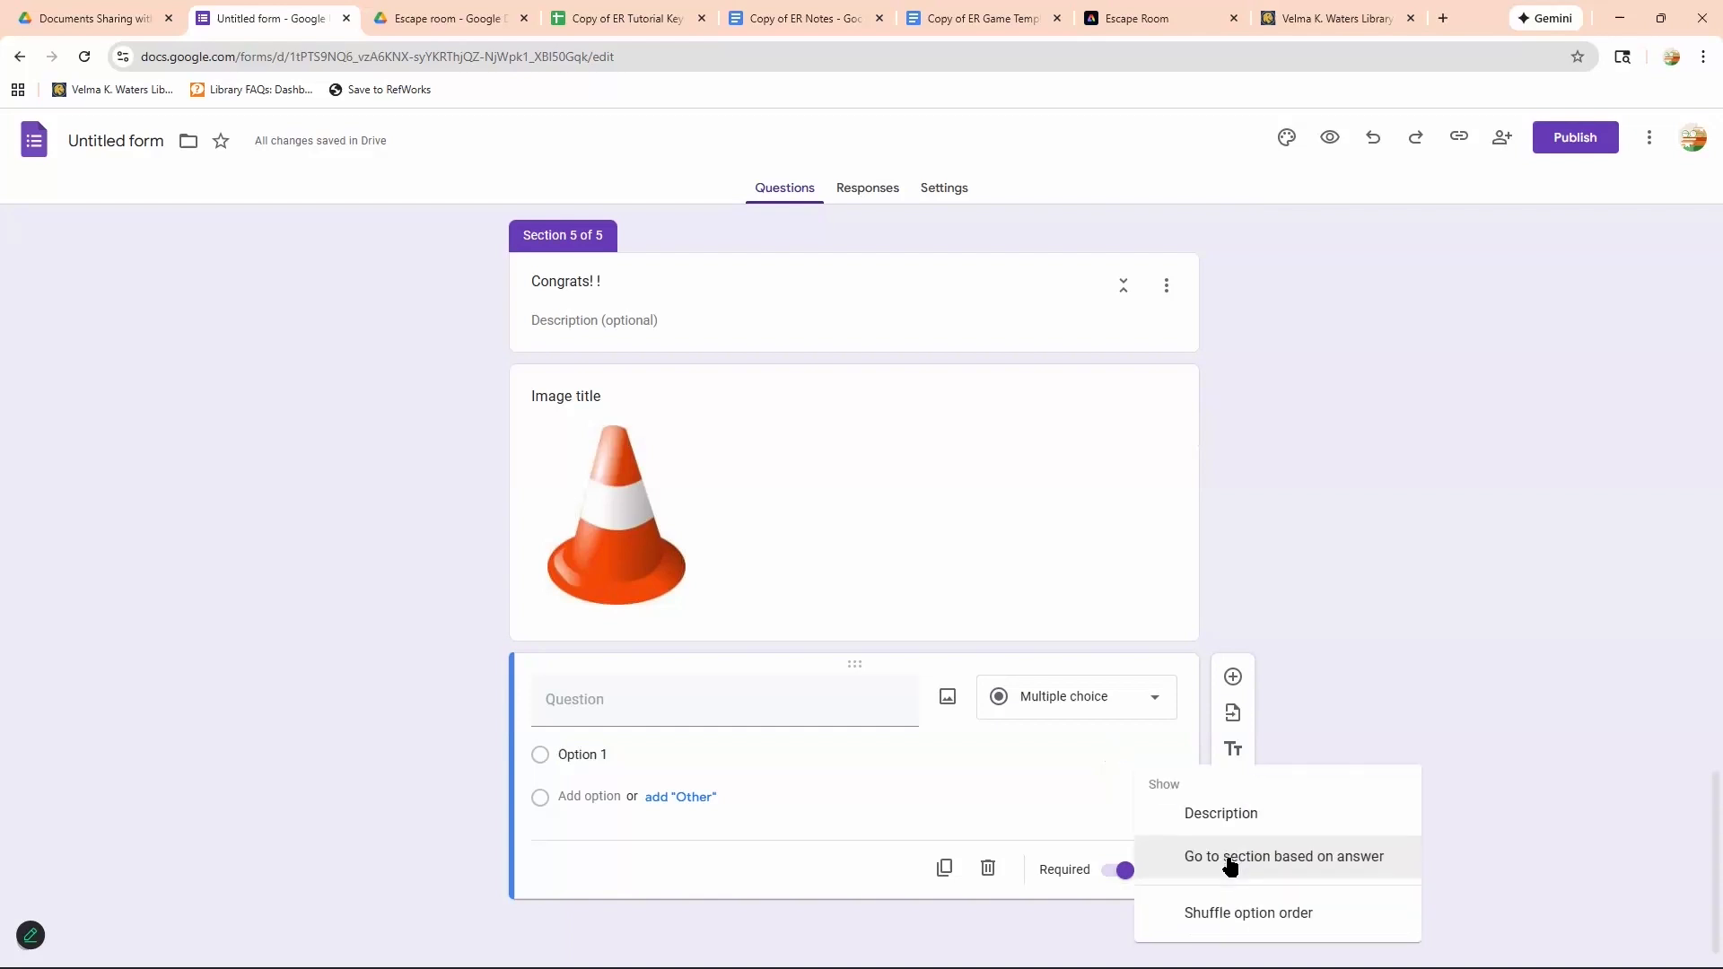
left_click(1080, 796)
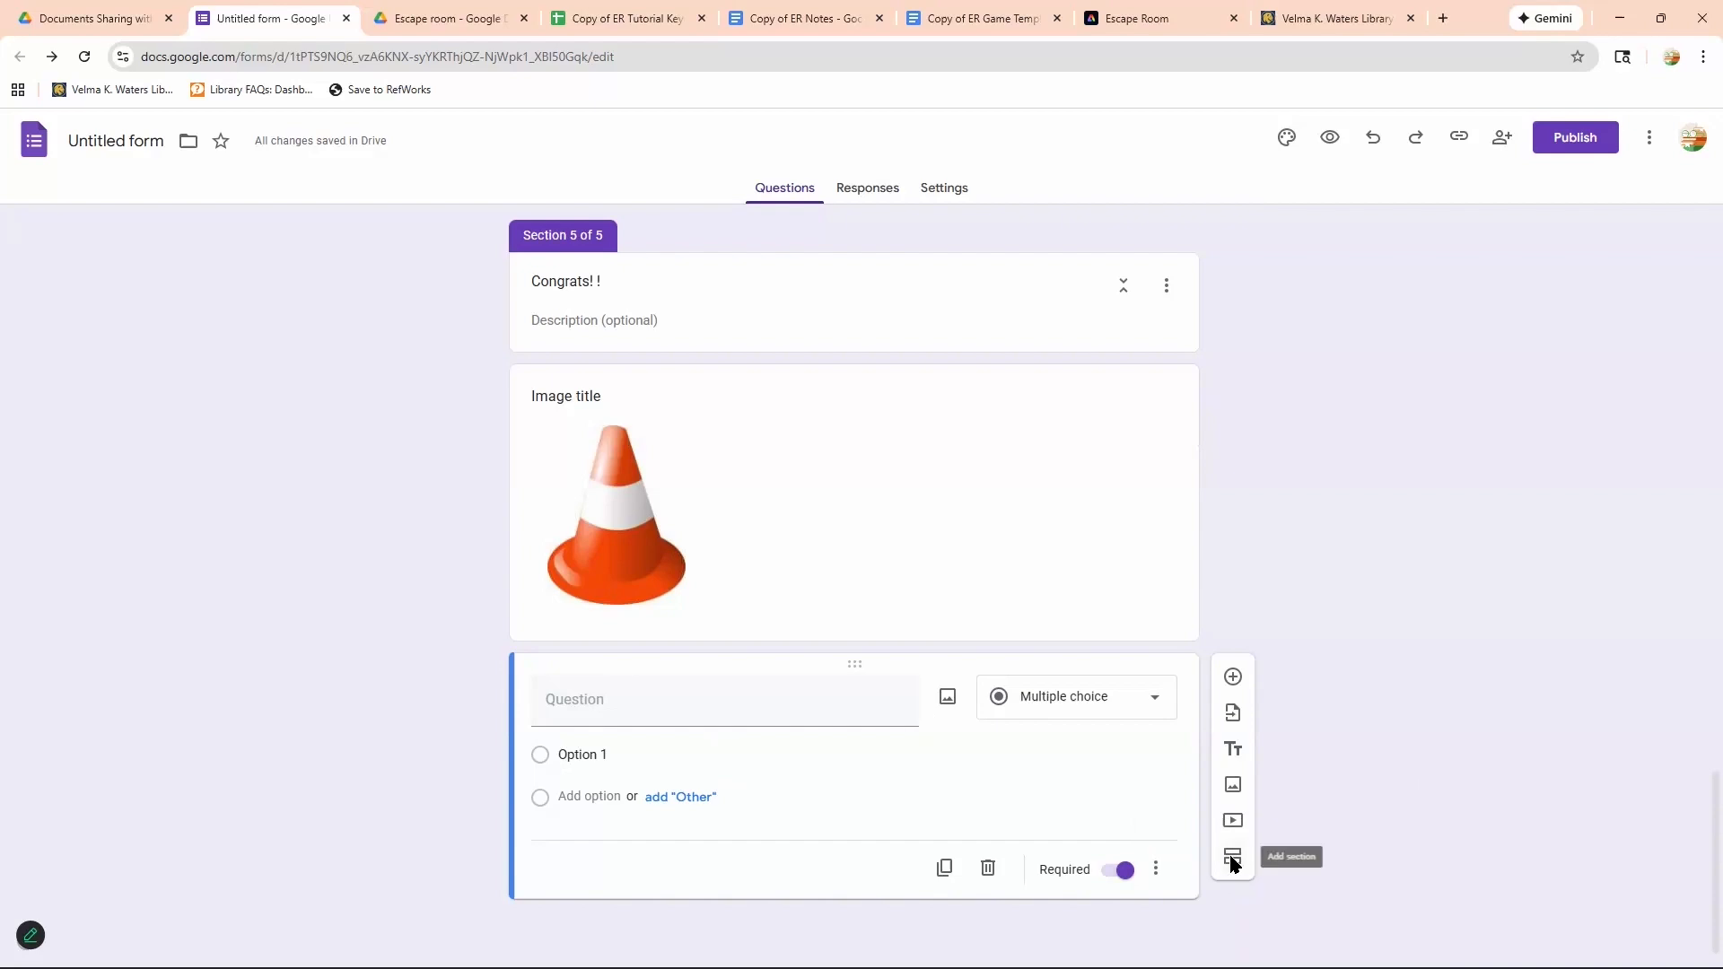
Add a new section after the Congrats section and a second option to the Congrats question.
left_click(1232, 856)
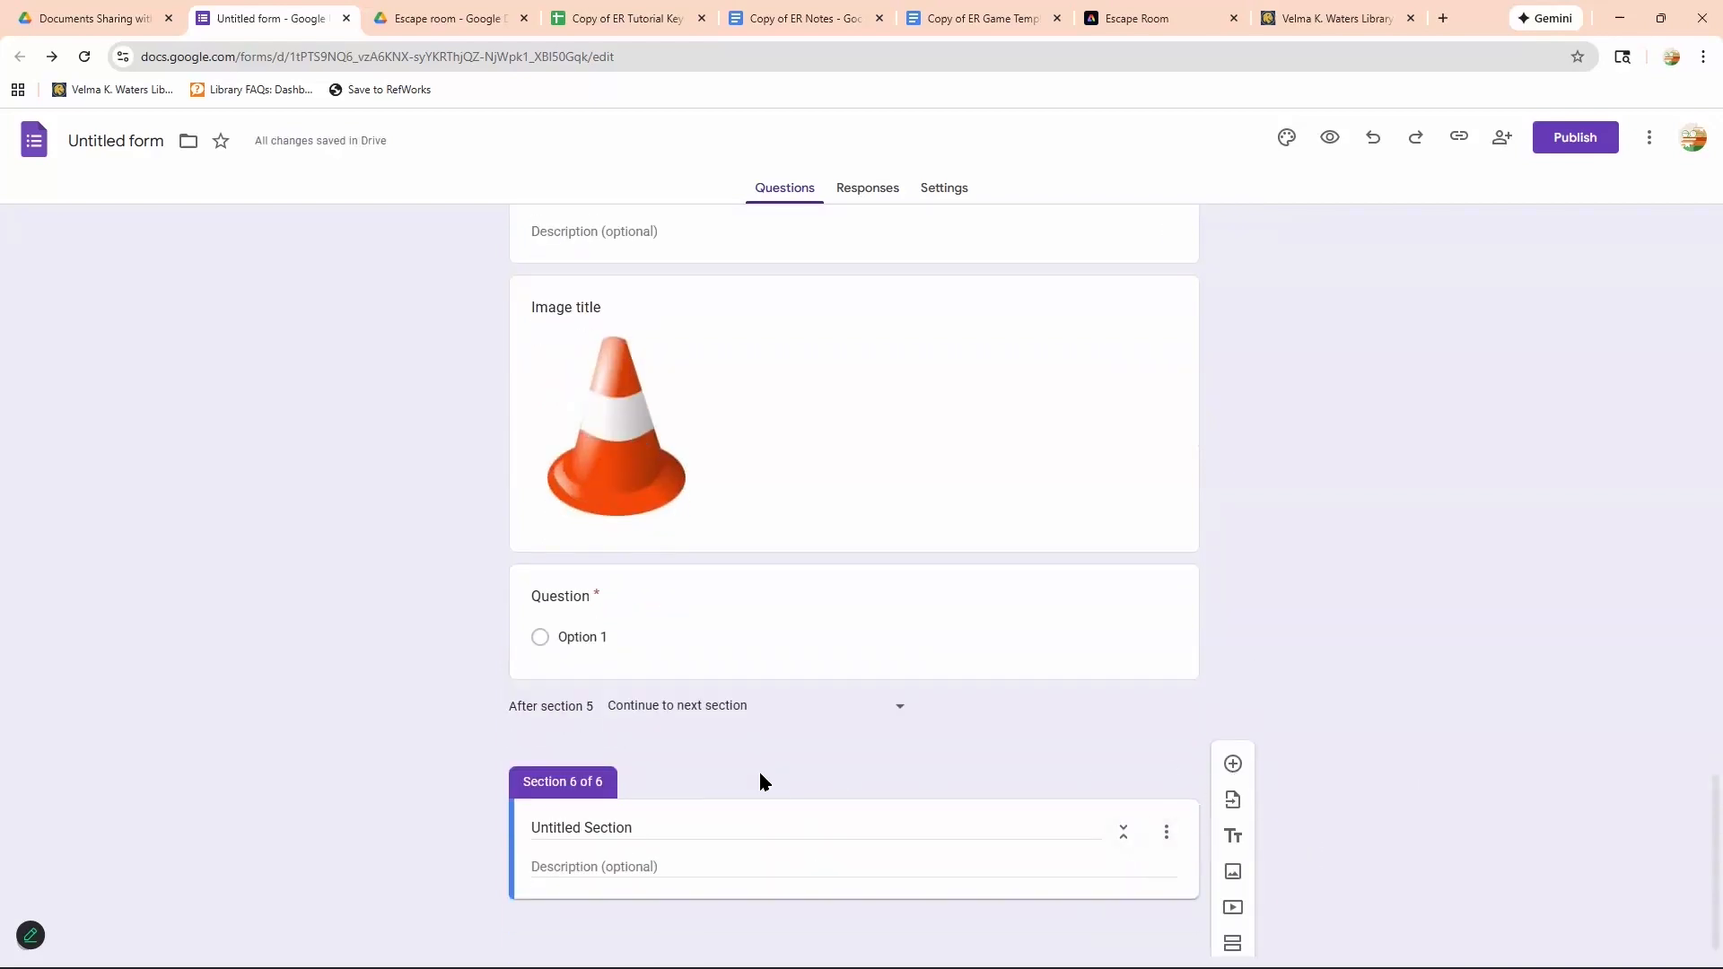
left_click(631, 608)
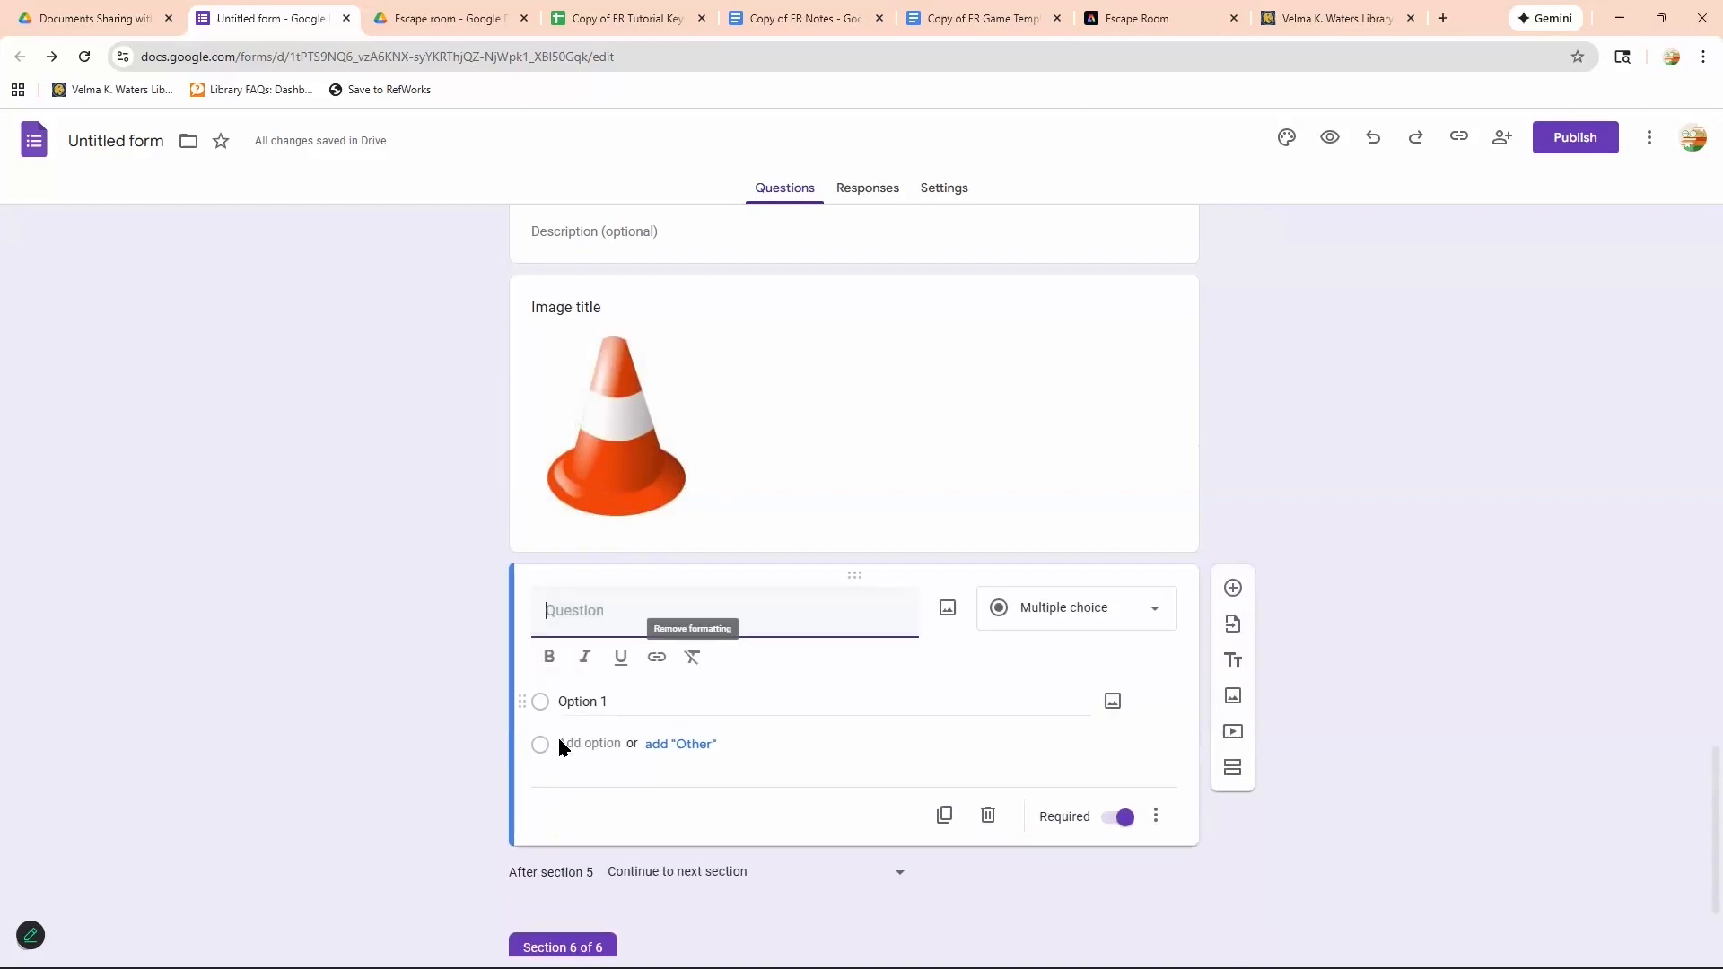
left_click(569, 706)
key("Return")
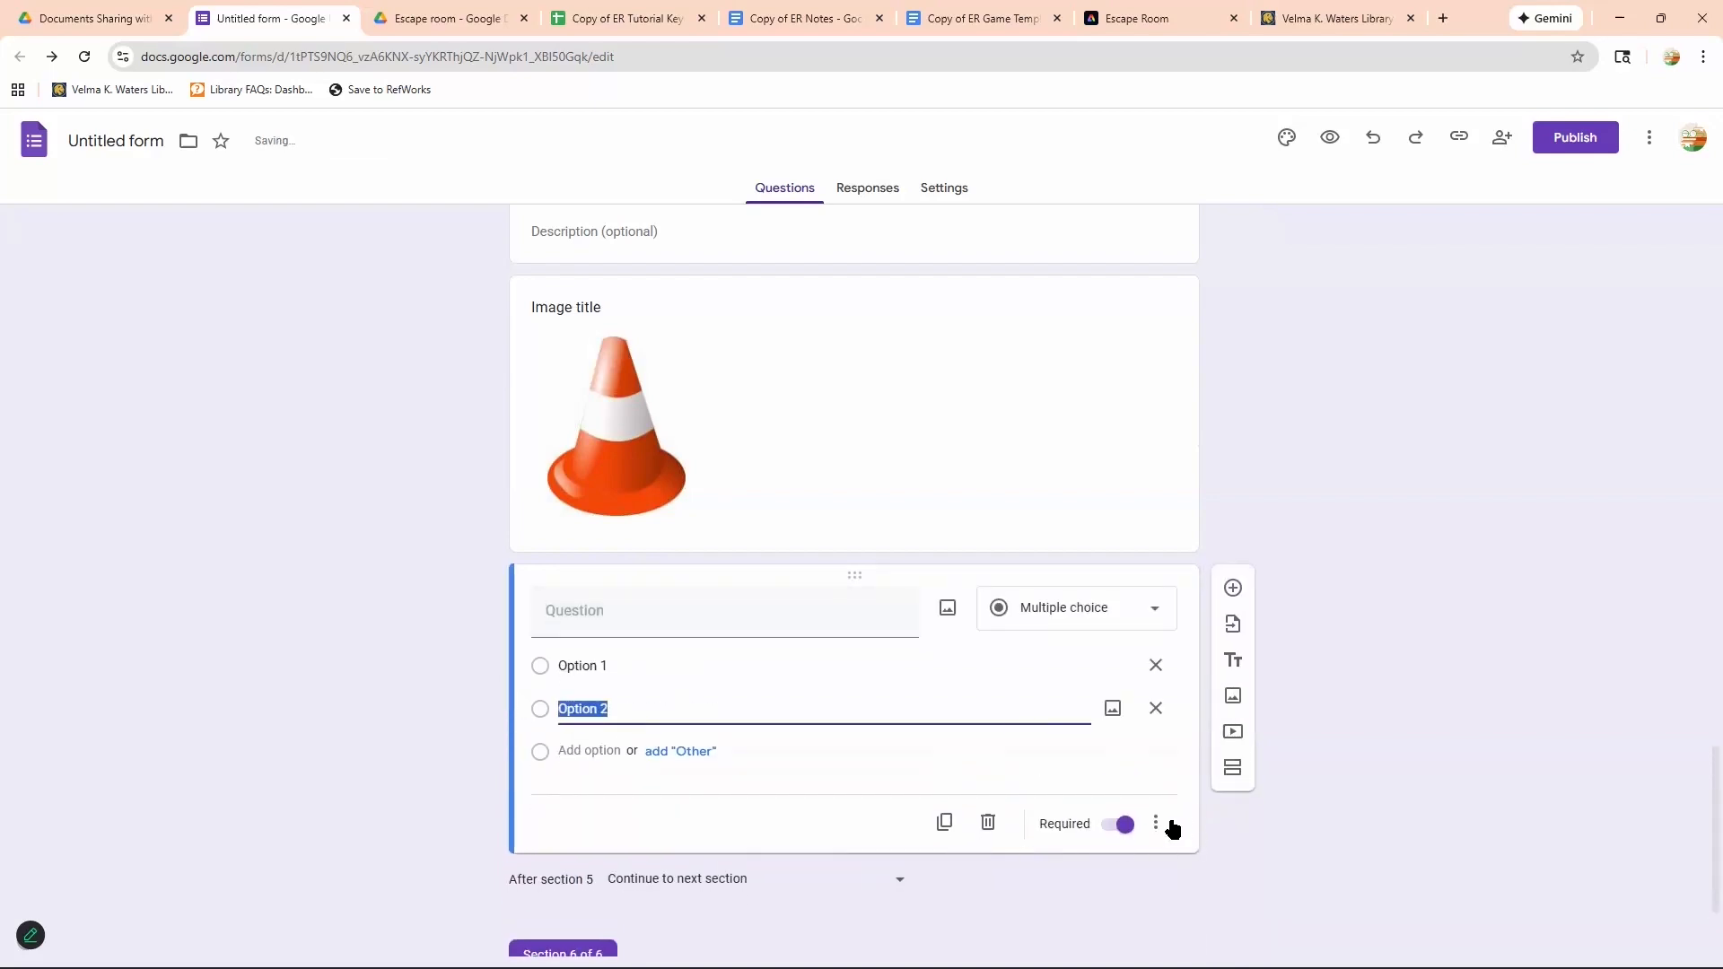
Delete the untitled section 6 and add a third option to the Congrats question.
scroll(1169, 827, "down", 2)
left_click(1168, 832)
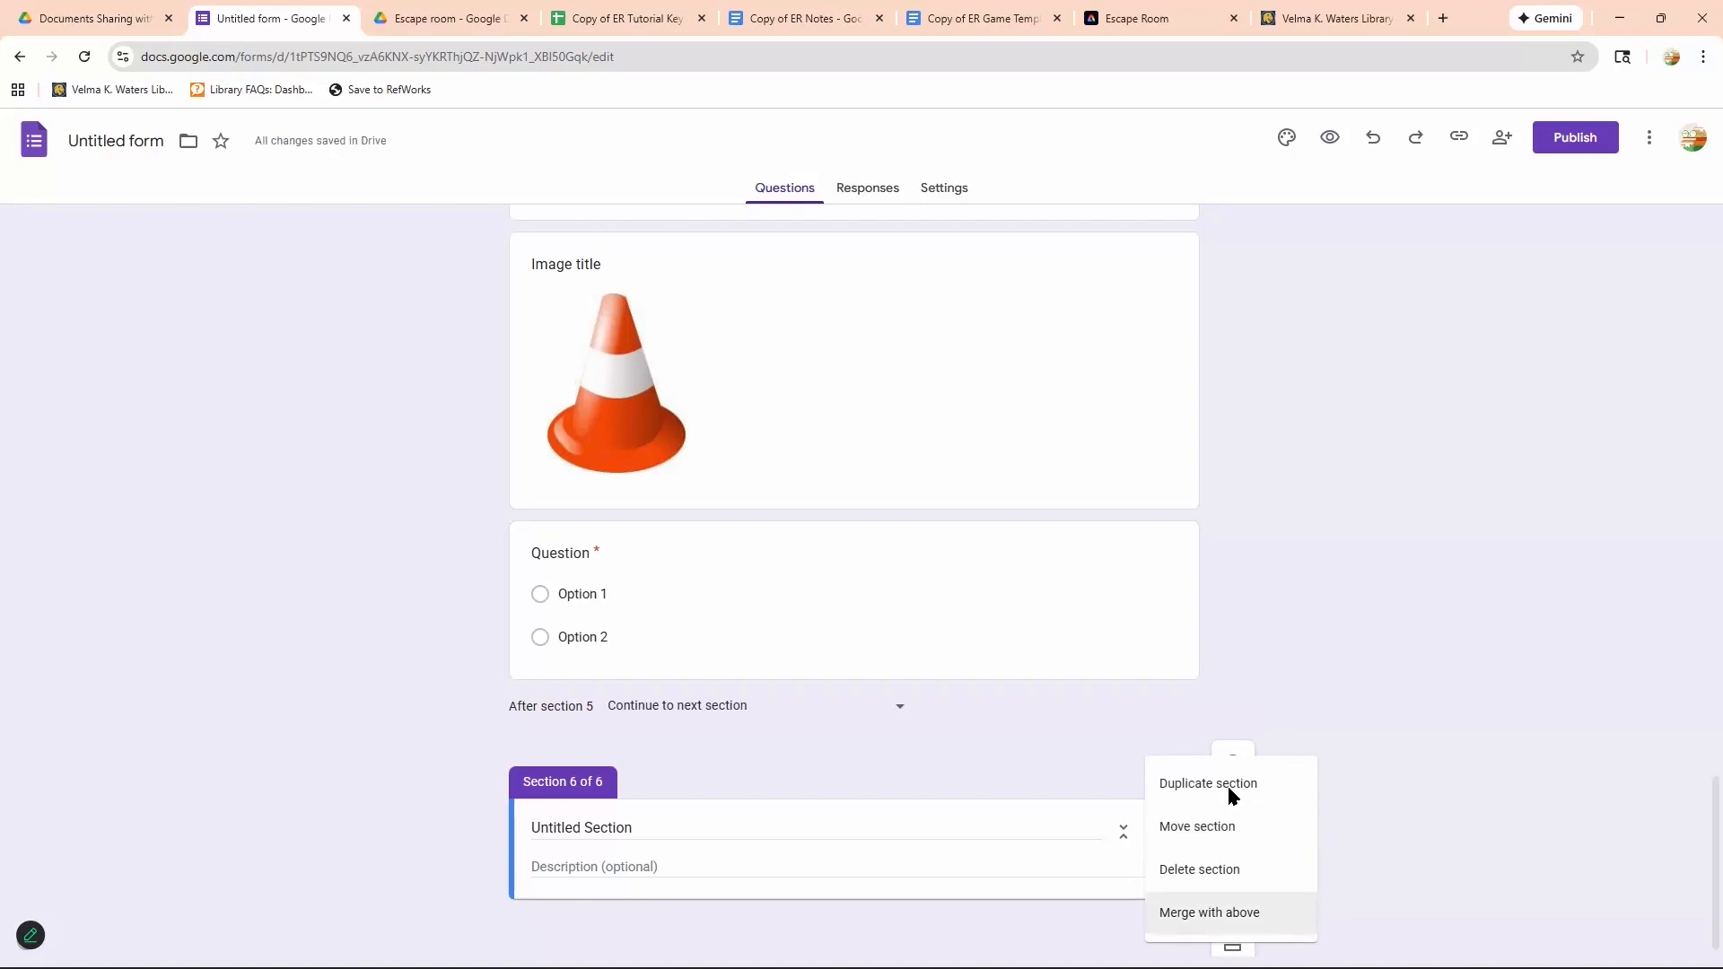
left_click(1205, 875)
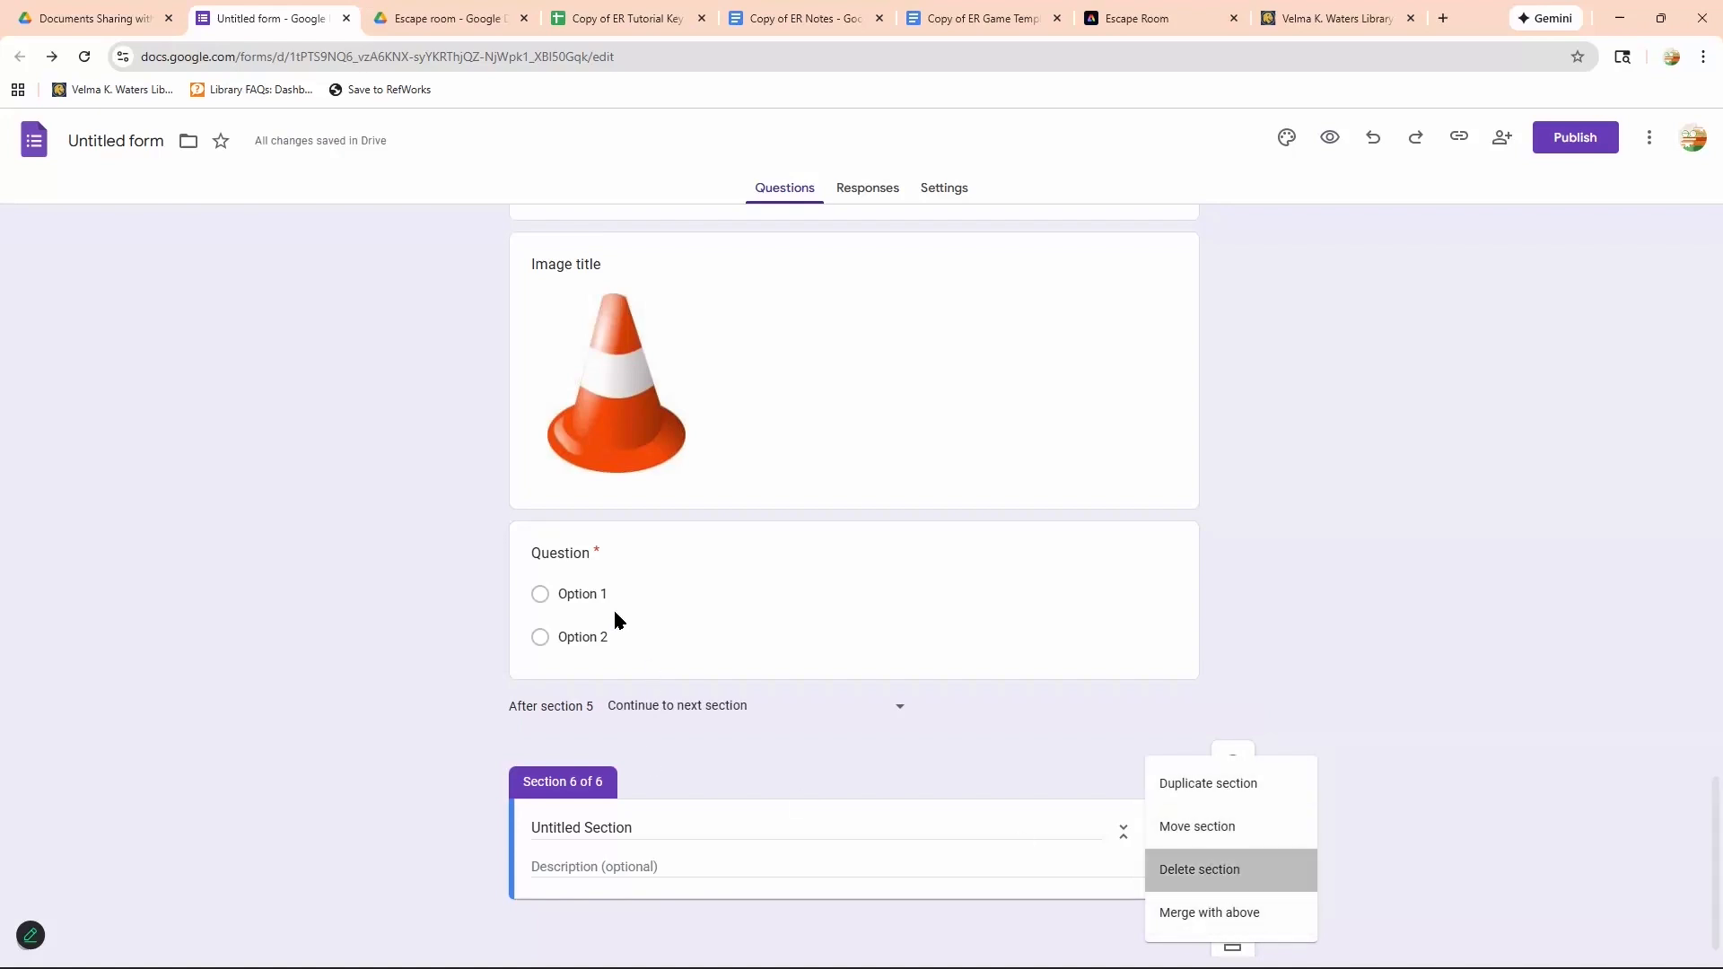
left_click(587, 664)
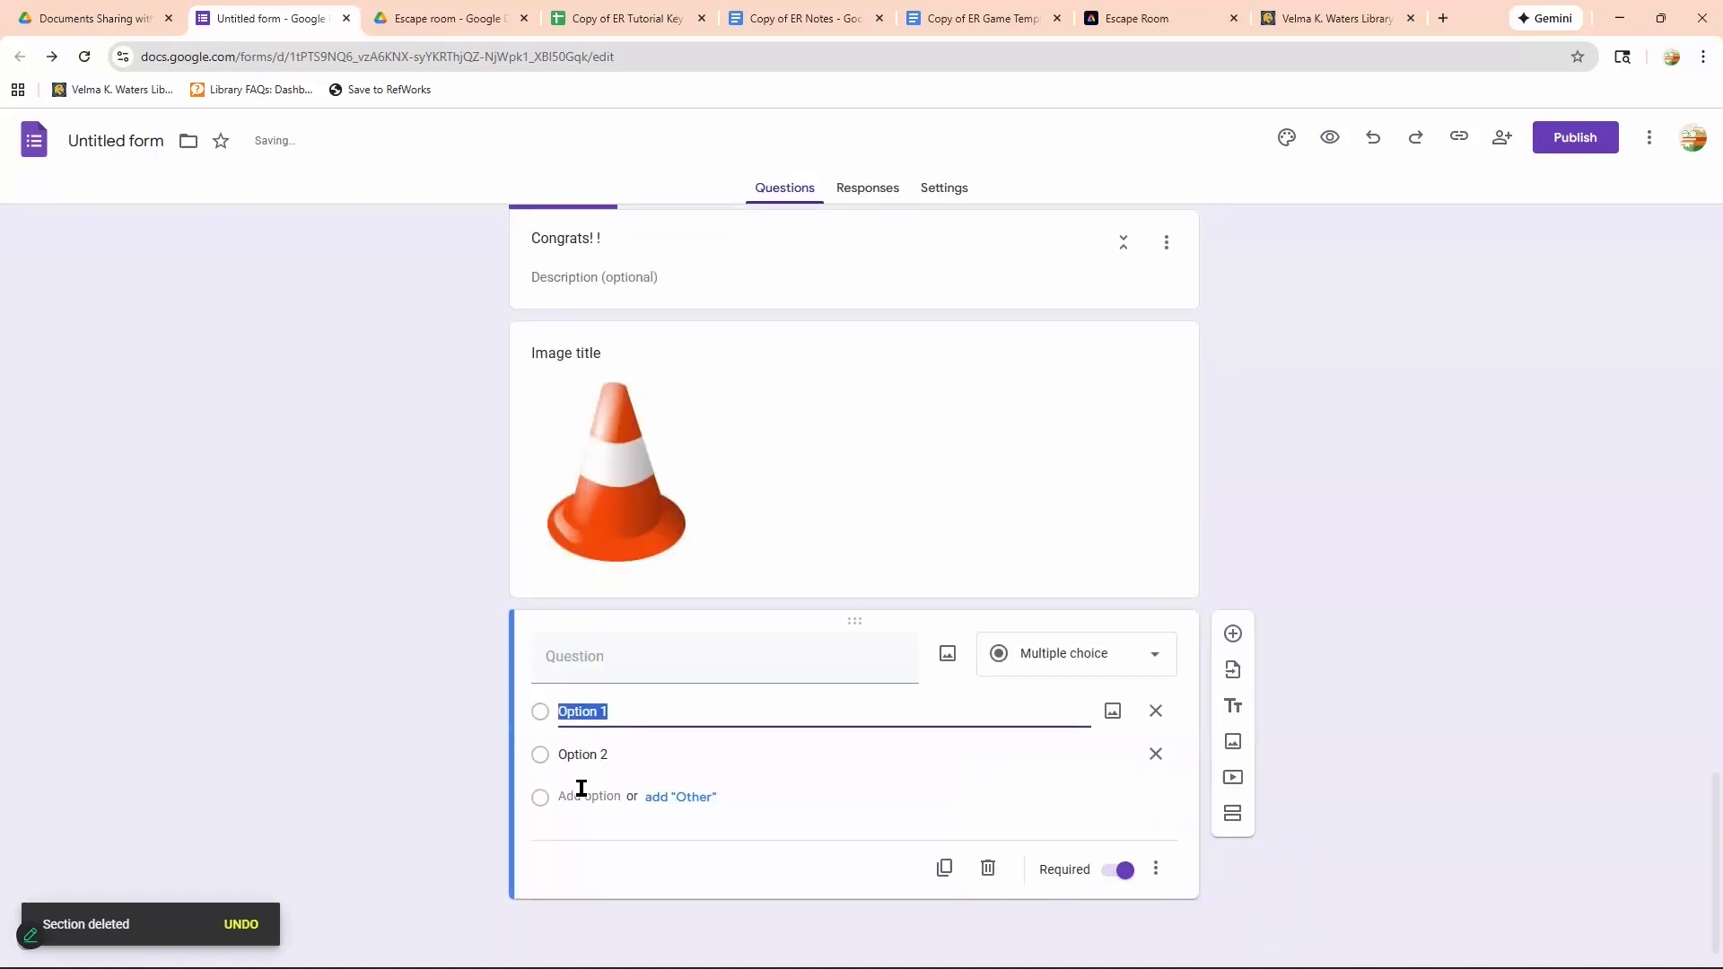
left_click(589, 796)
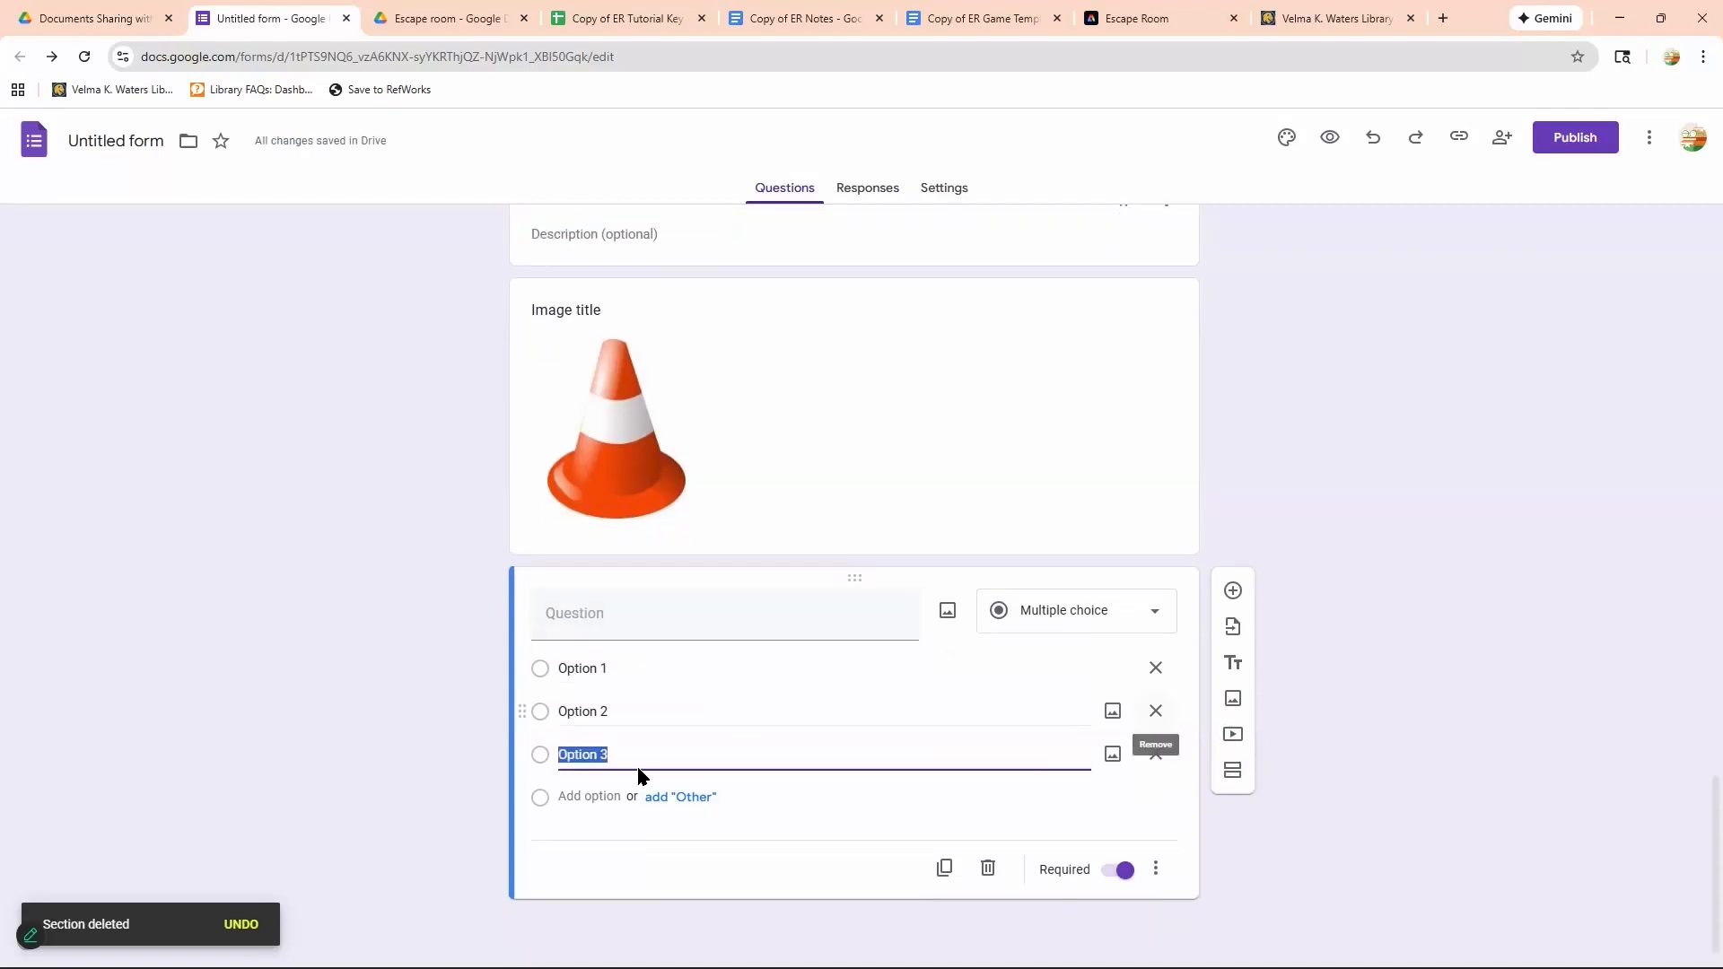
Try a new section following Congrats with section 5 set to Submit form, and merge the new section with the one above.
left_click(718, 714)
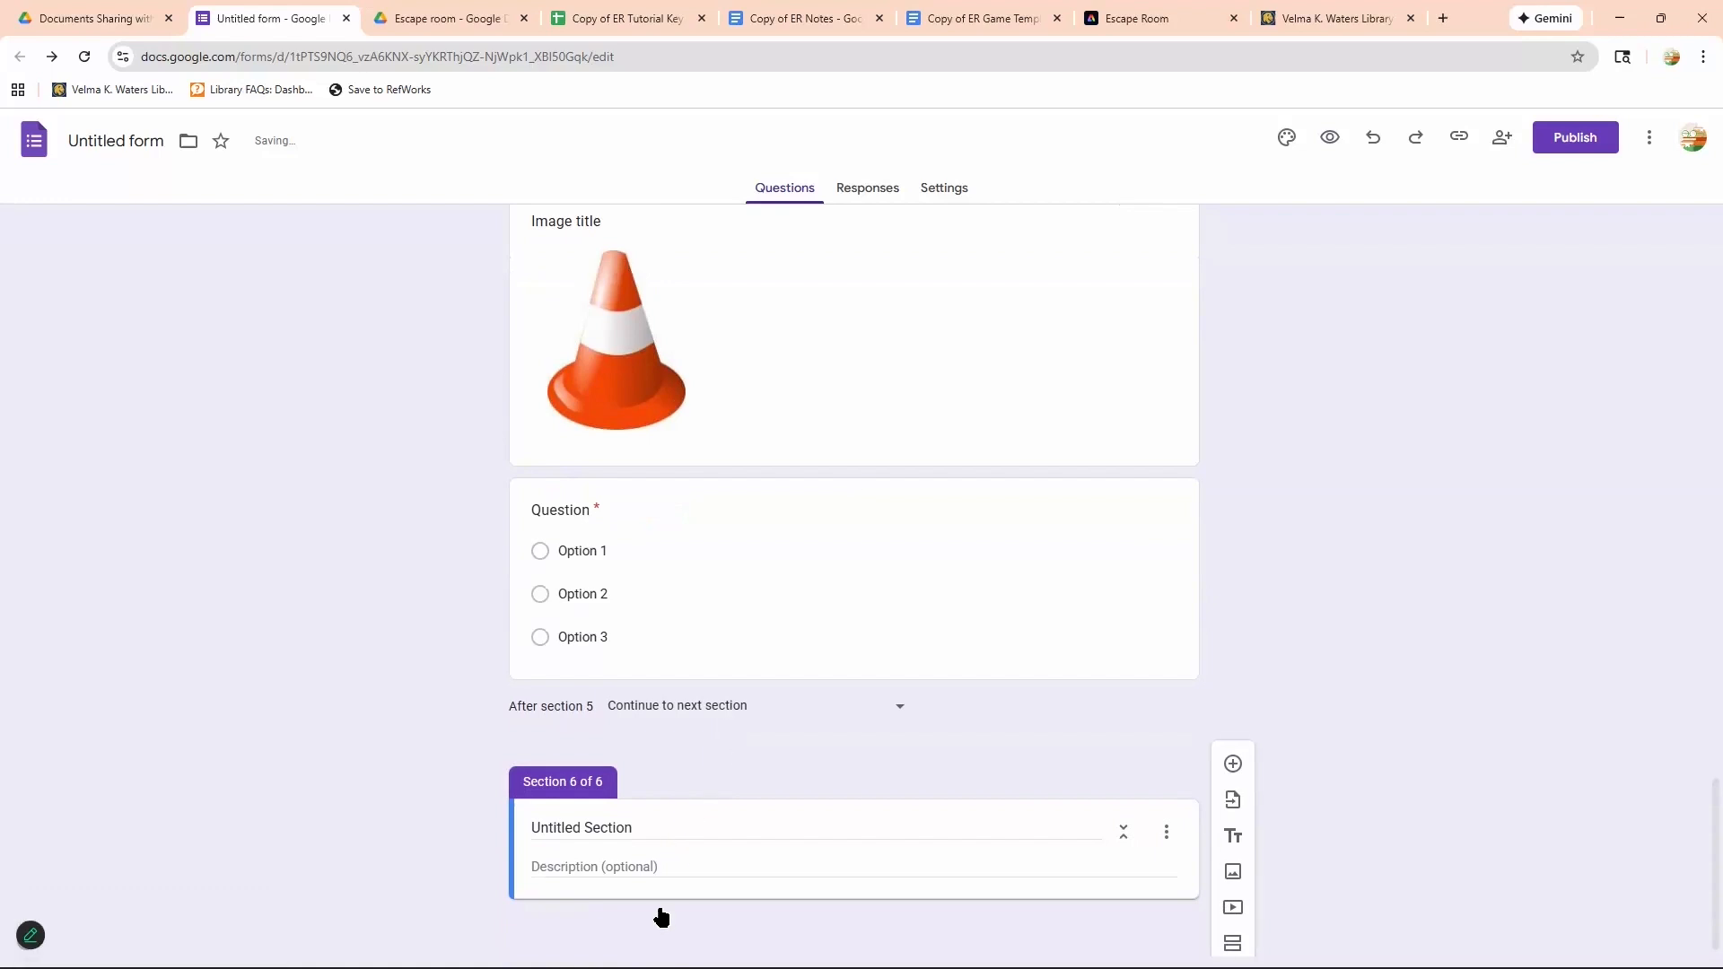
left_click(682, 915)
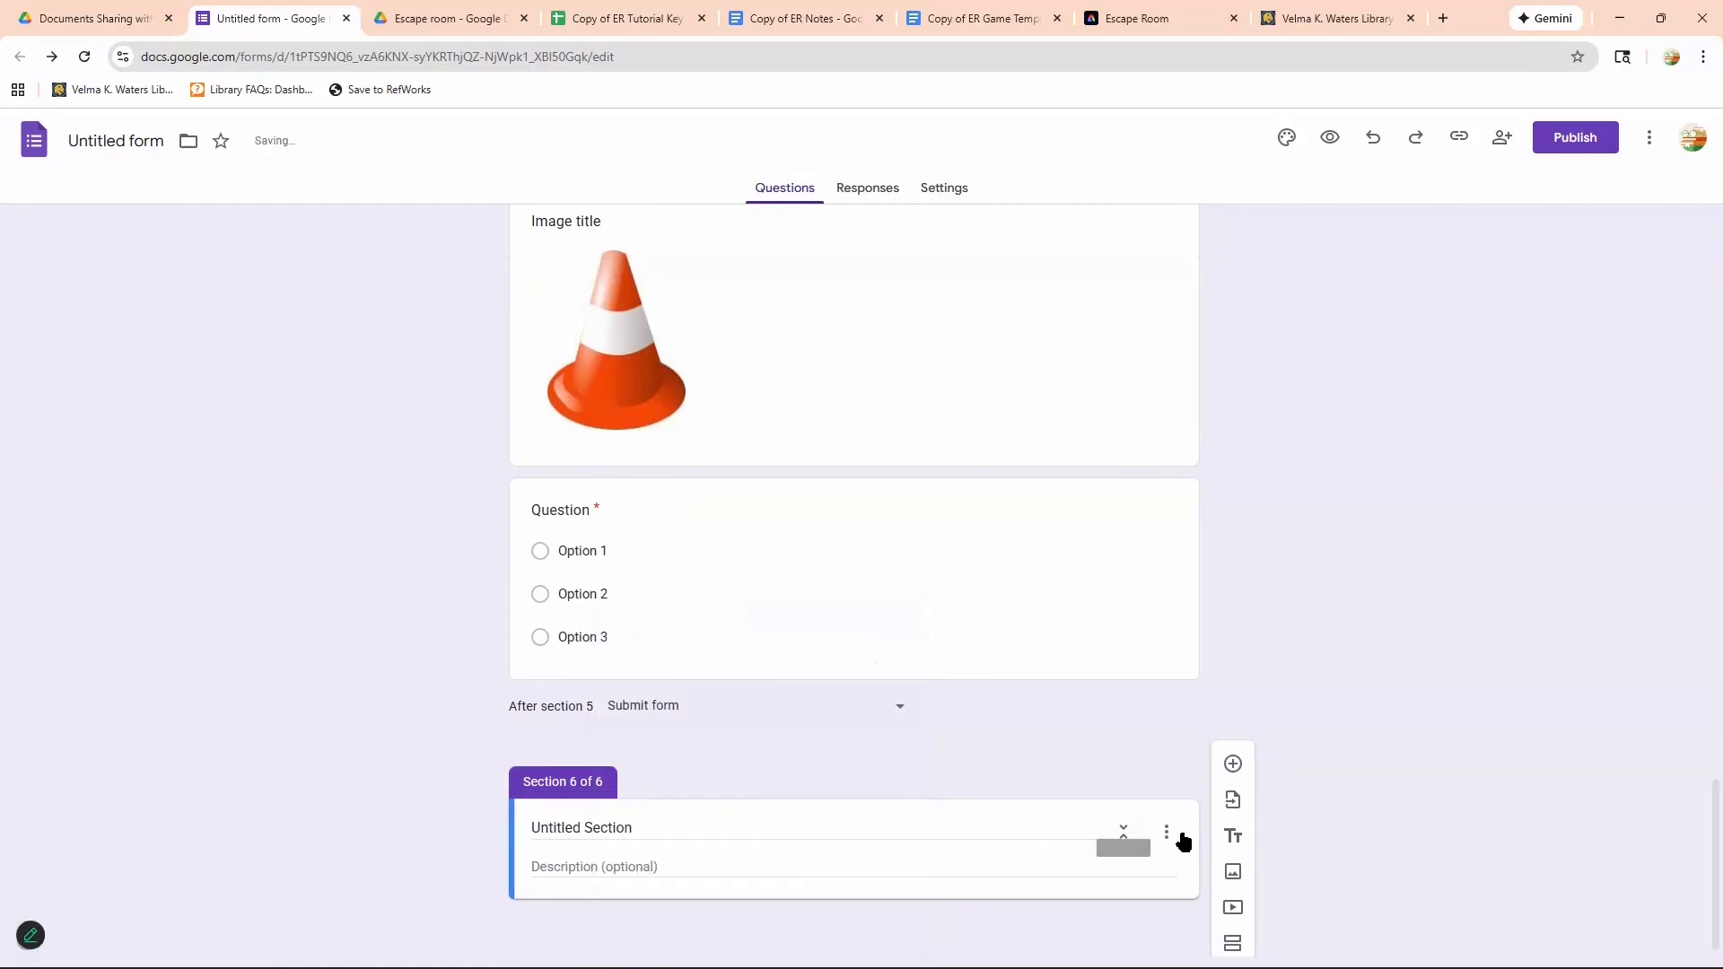
left_click(1223, 906)
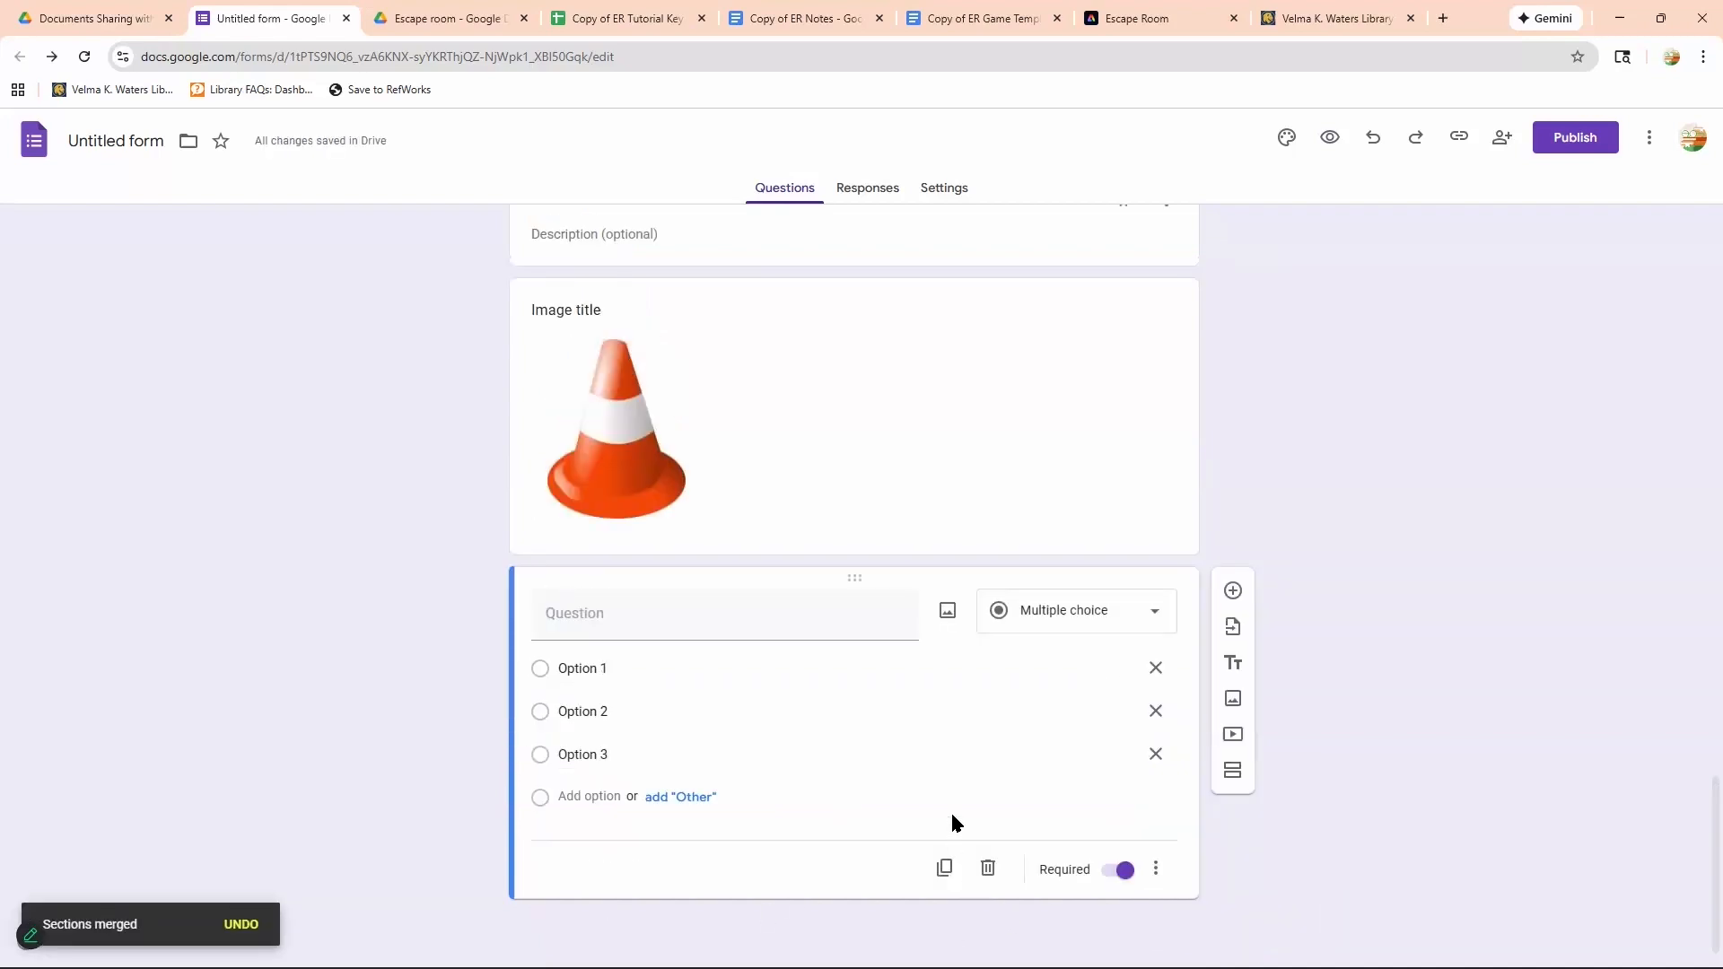
Create a new Google Sites site in the Drive folder that holds the untitled form.
scroll(964, 866, "up", 1)
scroll(967, 877, "up", 8)
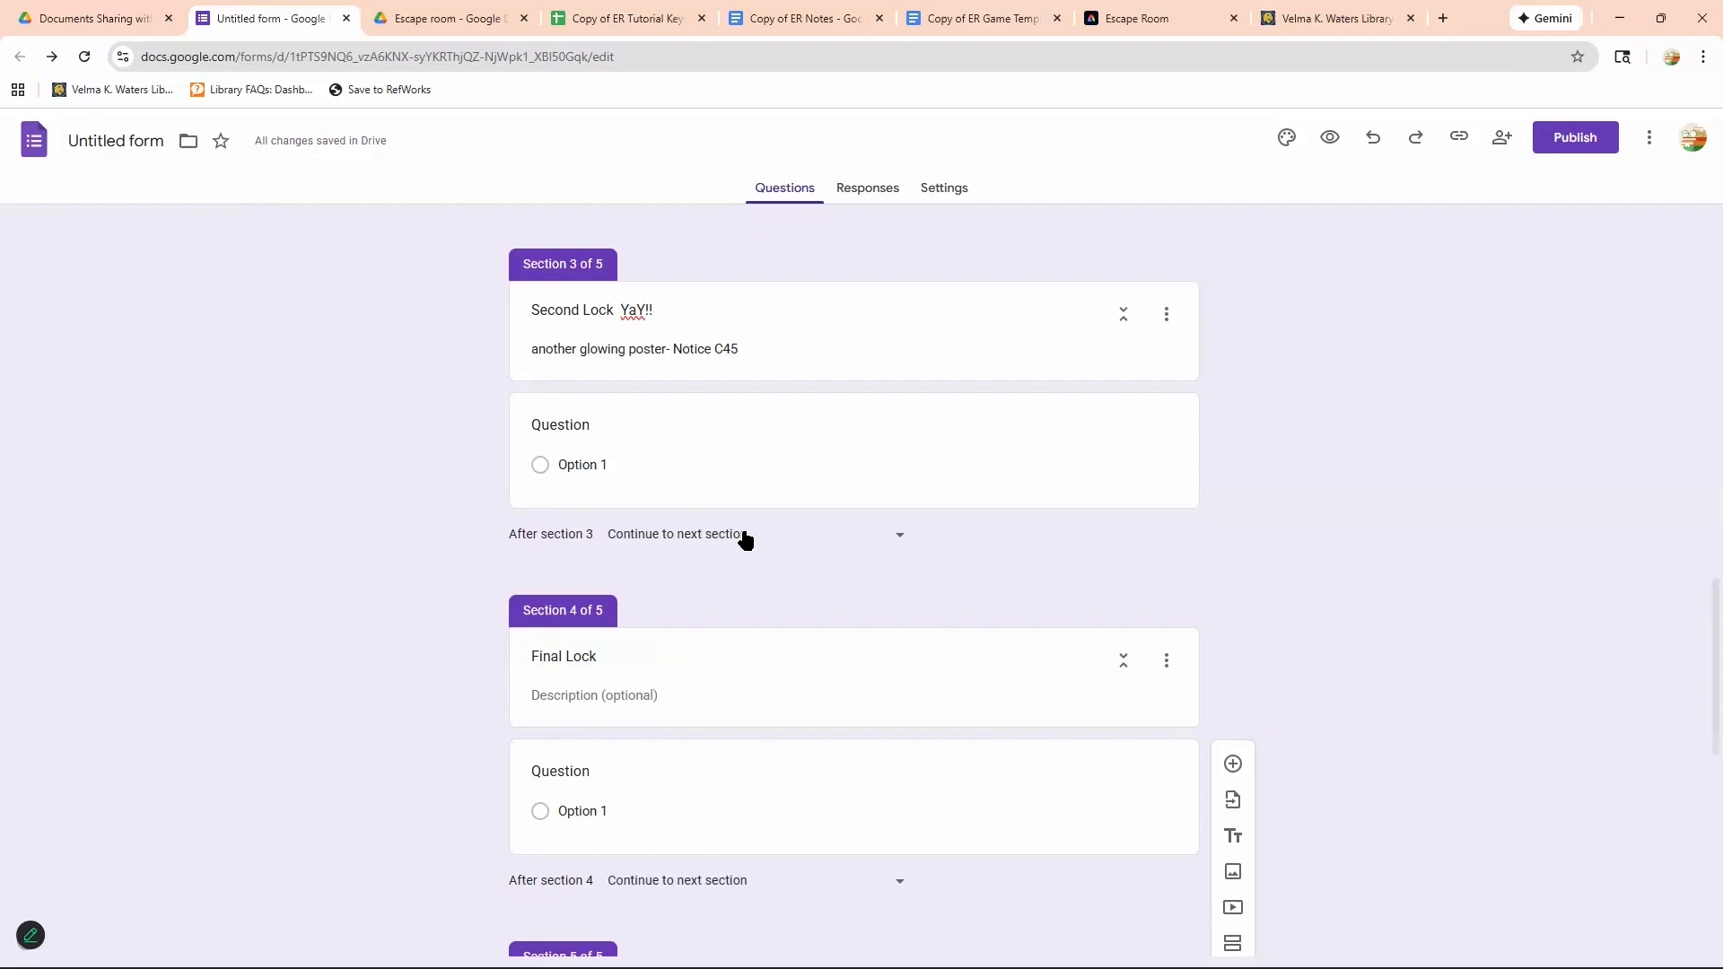
left_click(90, 18)
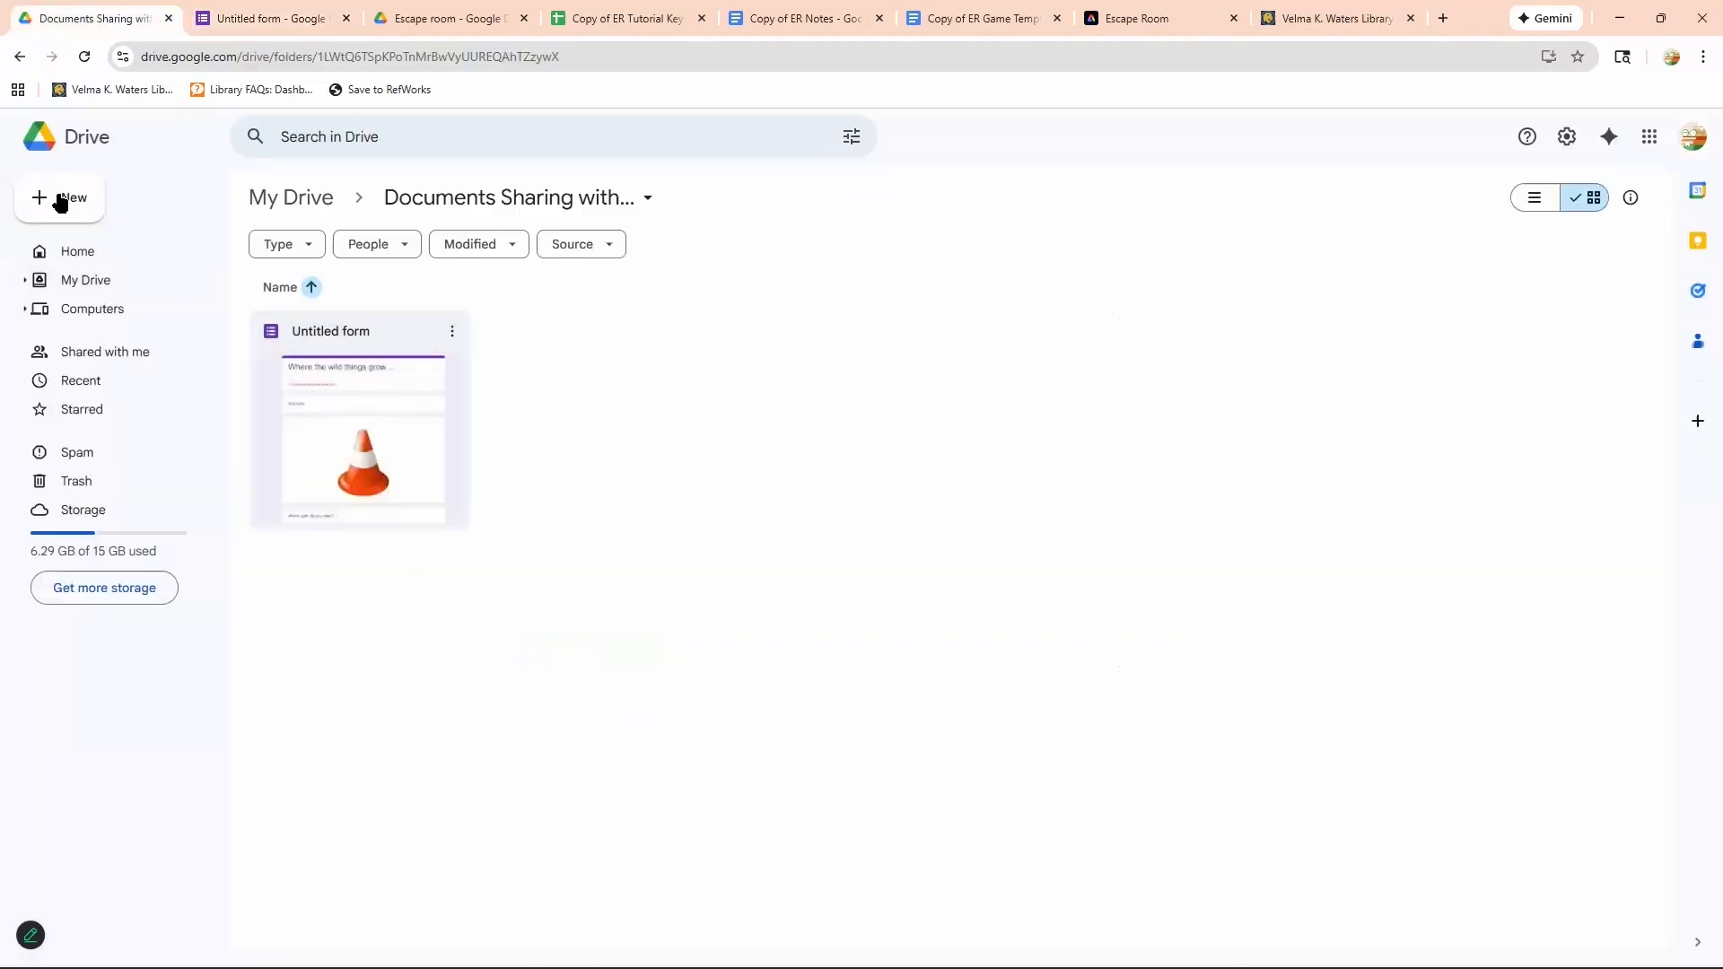
left_click(60, 201)
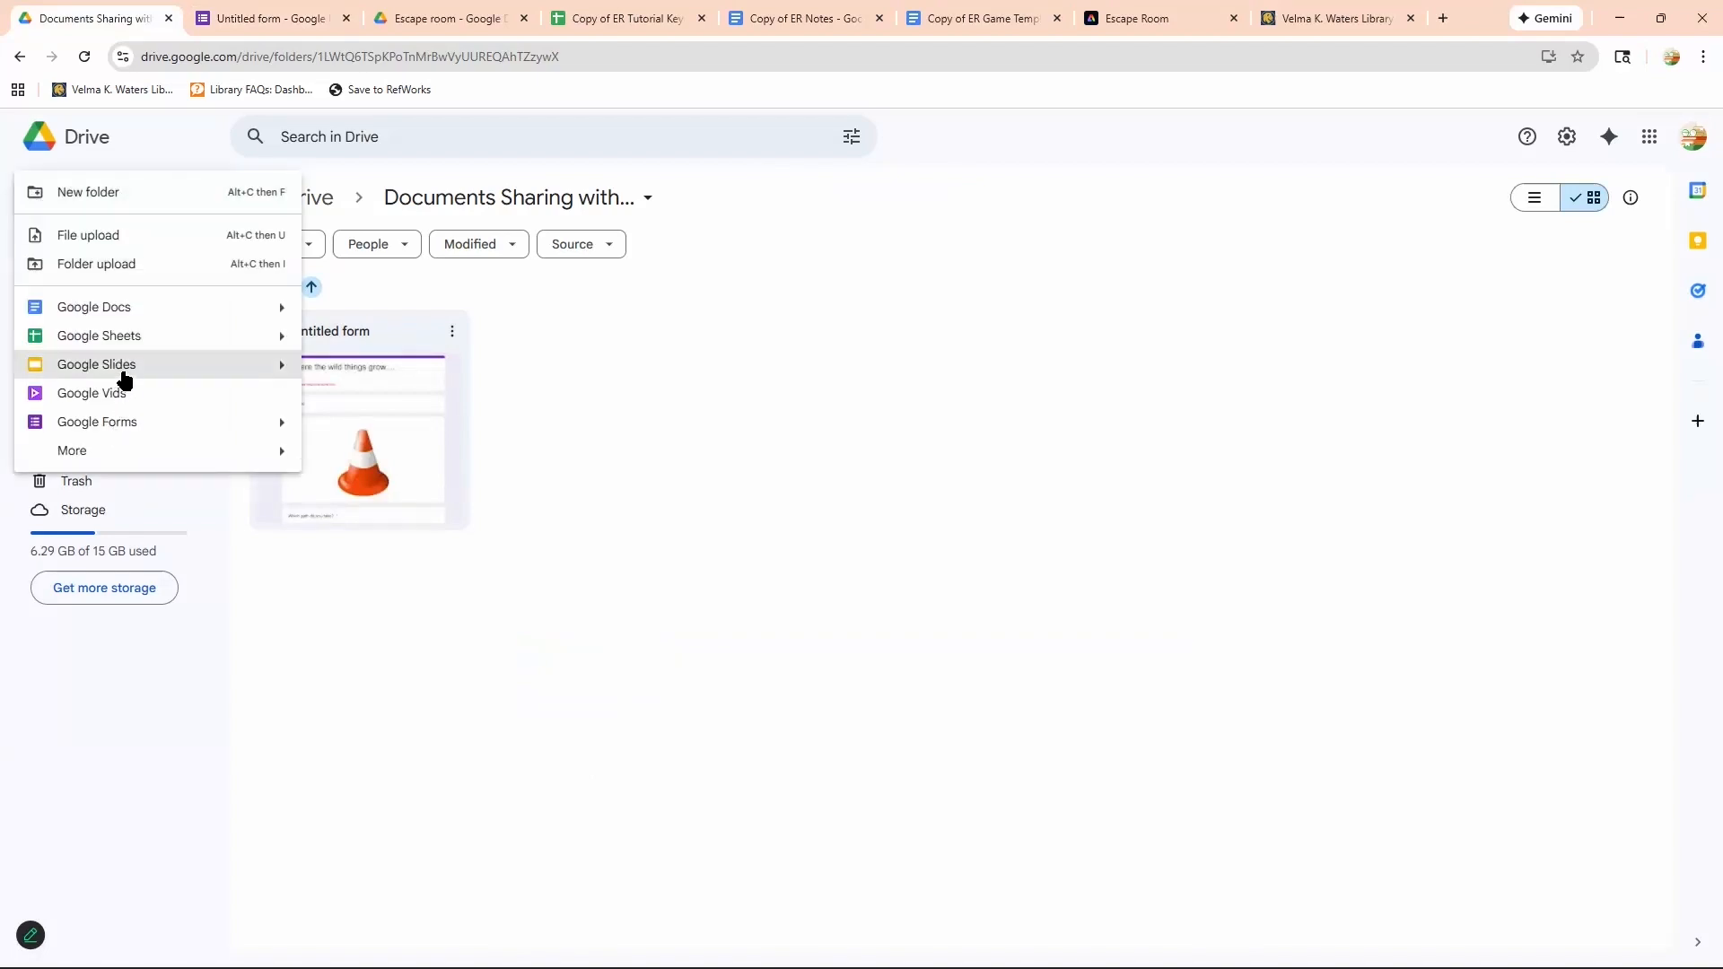
mouse_move(225, 451)
left_click(435, 513)
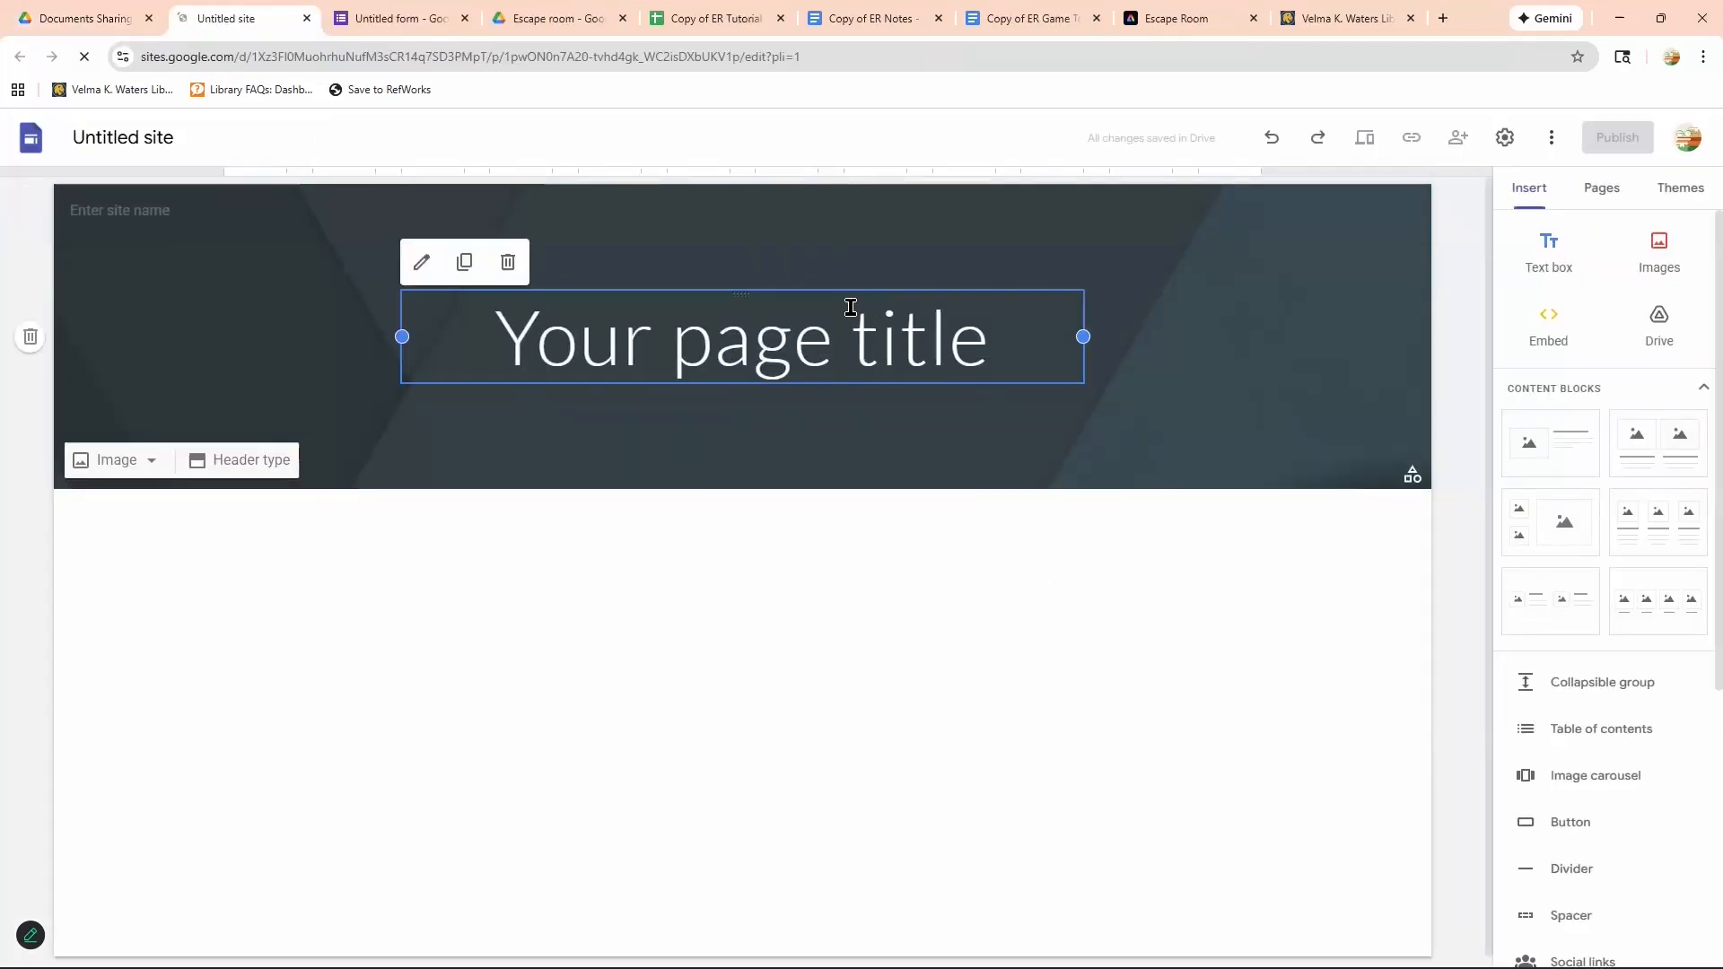
Embed the form from Drive on the site page, below the header with the page title.
left_click(851, 309)
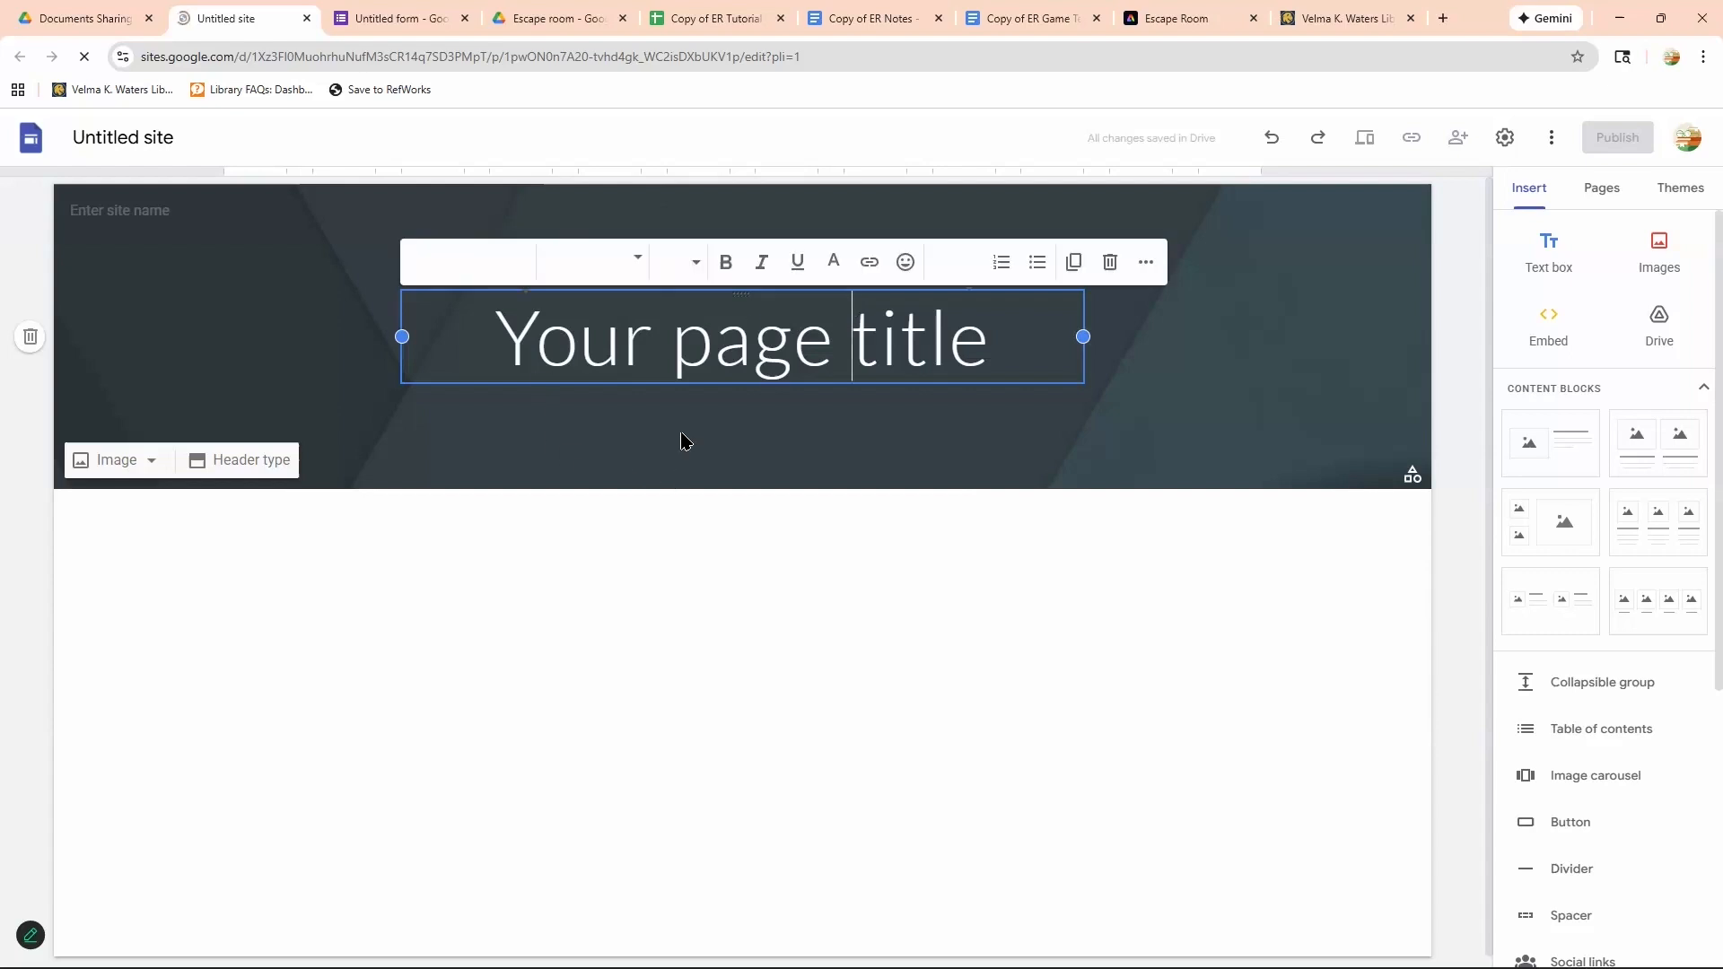
left_click(581, 397)
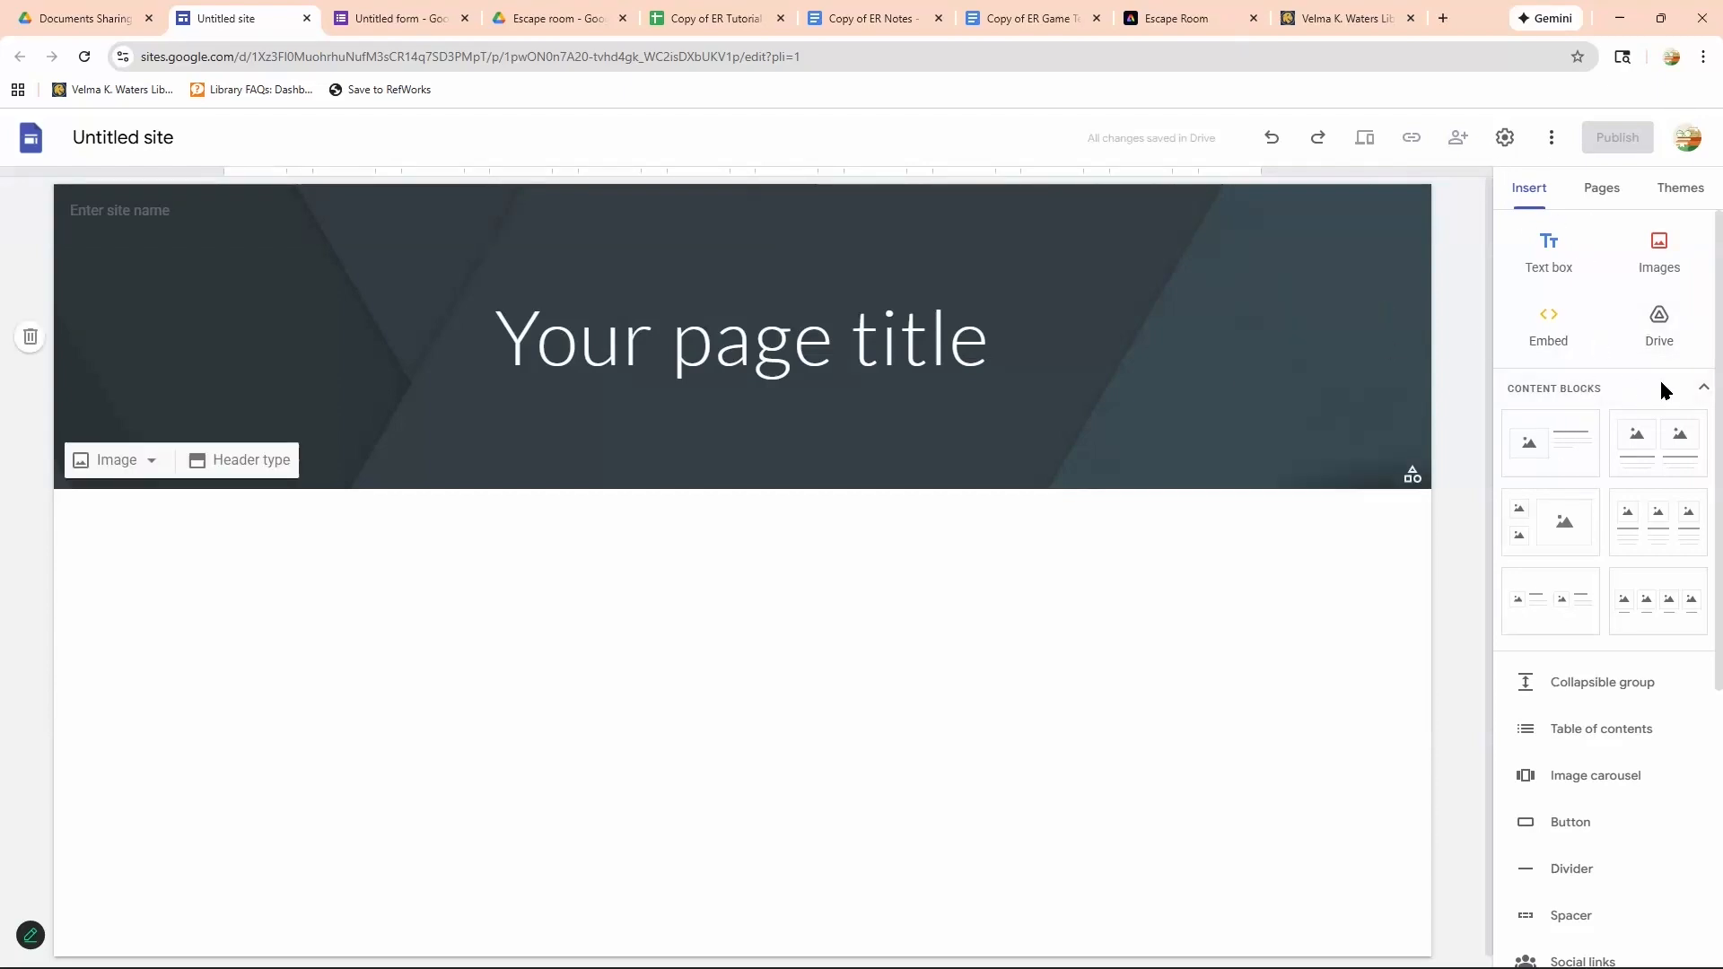
scroll(1550, 684, "down", 5)
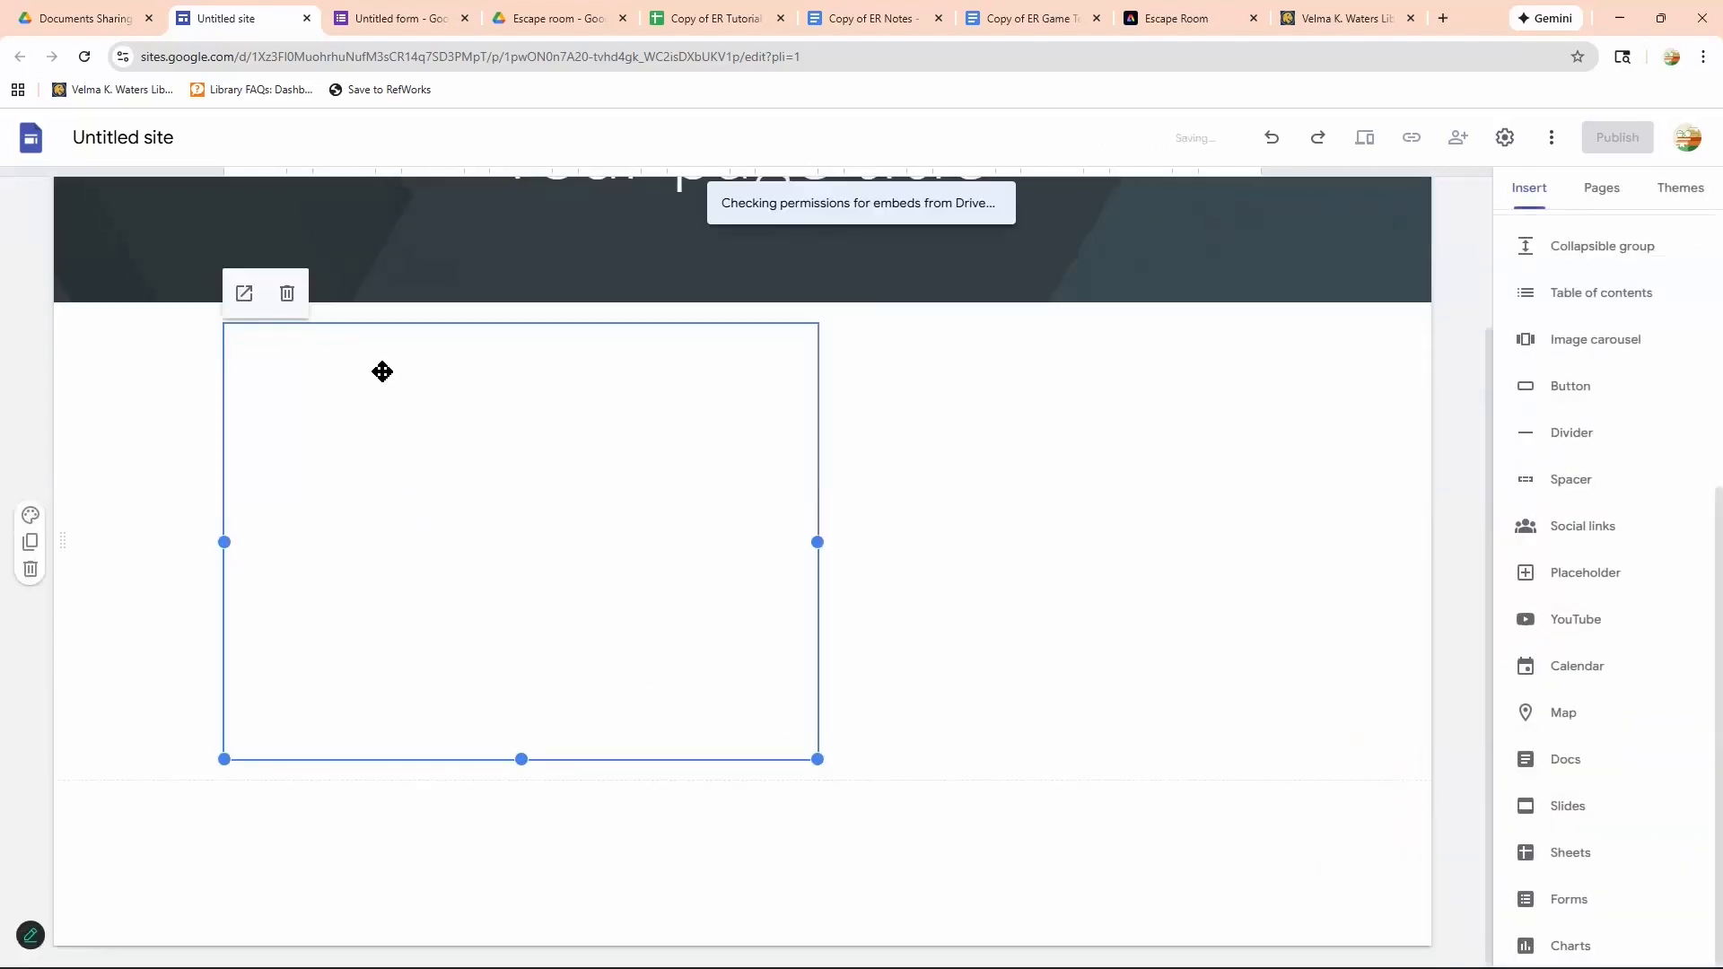
Return to the form and publish it with both editor view and responder view access set to Restricted.
left_click(341, 18)
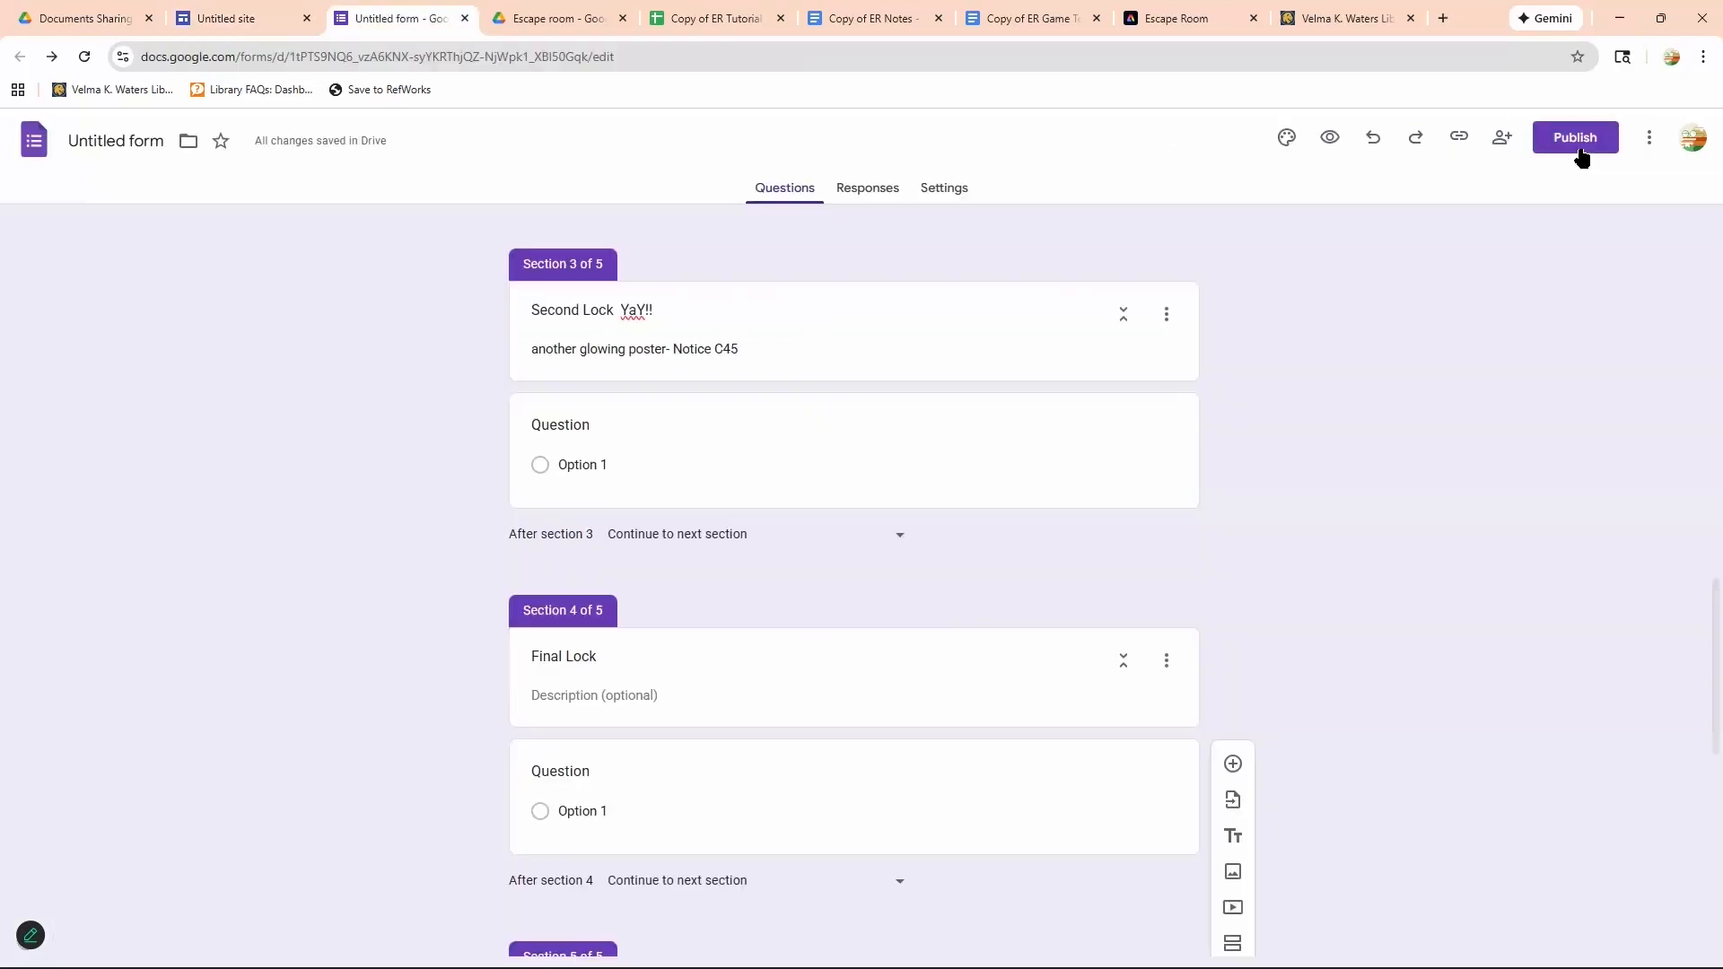
left_click(1574, 137)
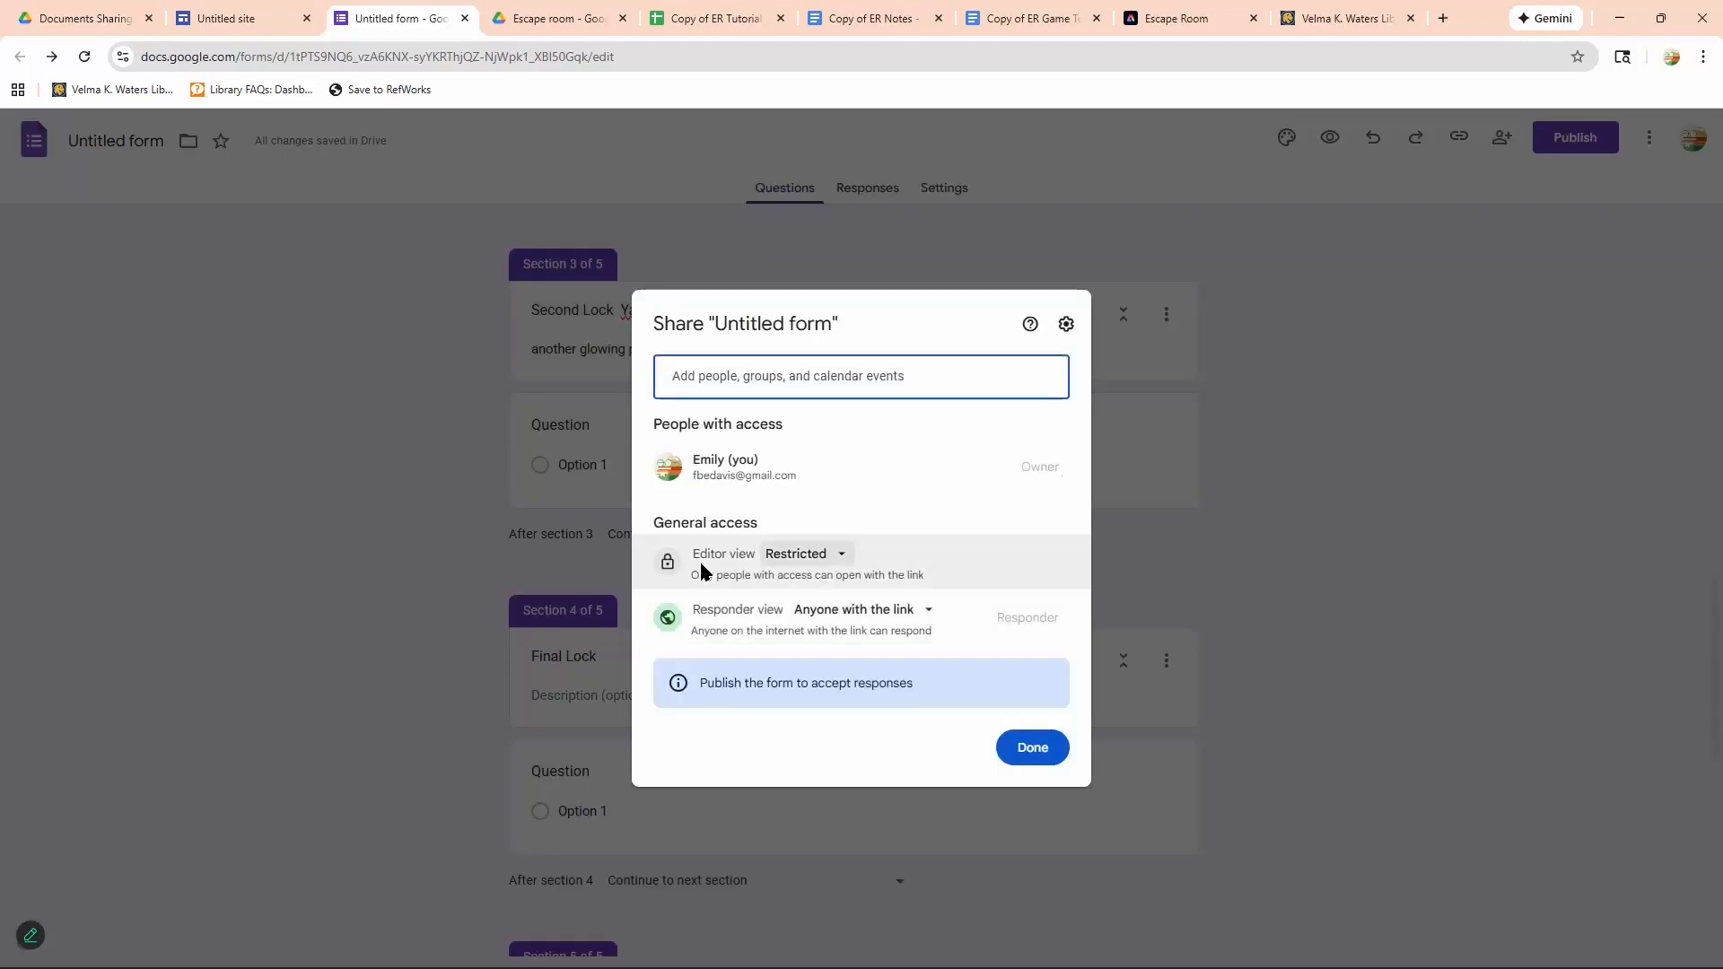
left_click(805, 554)
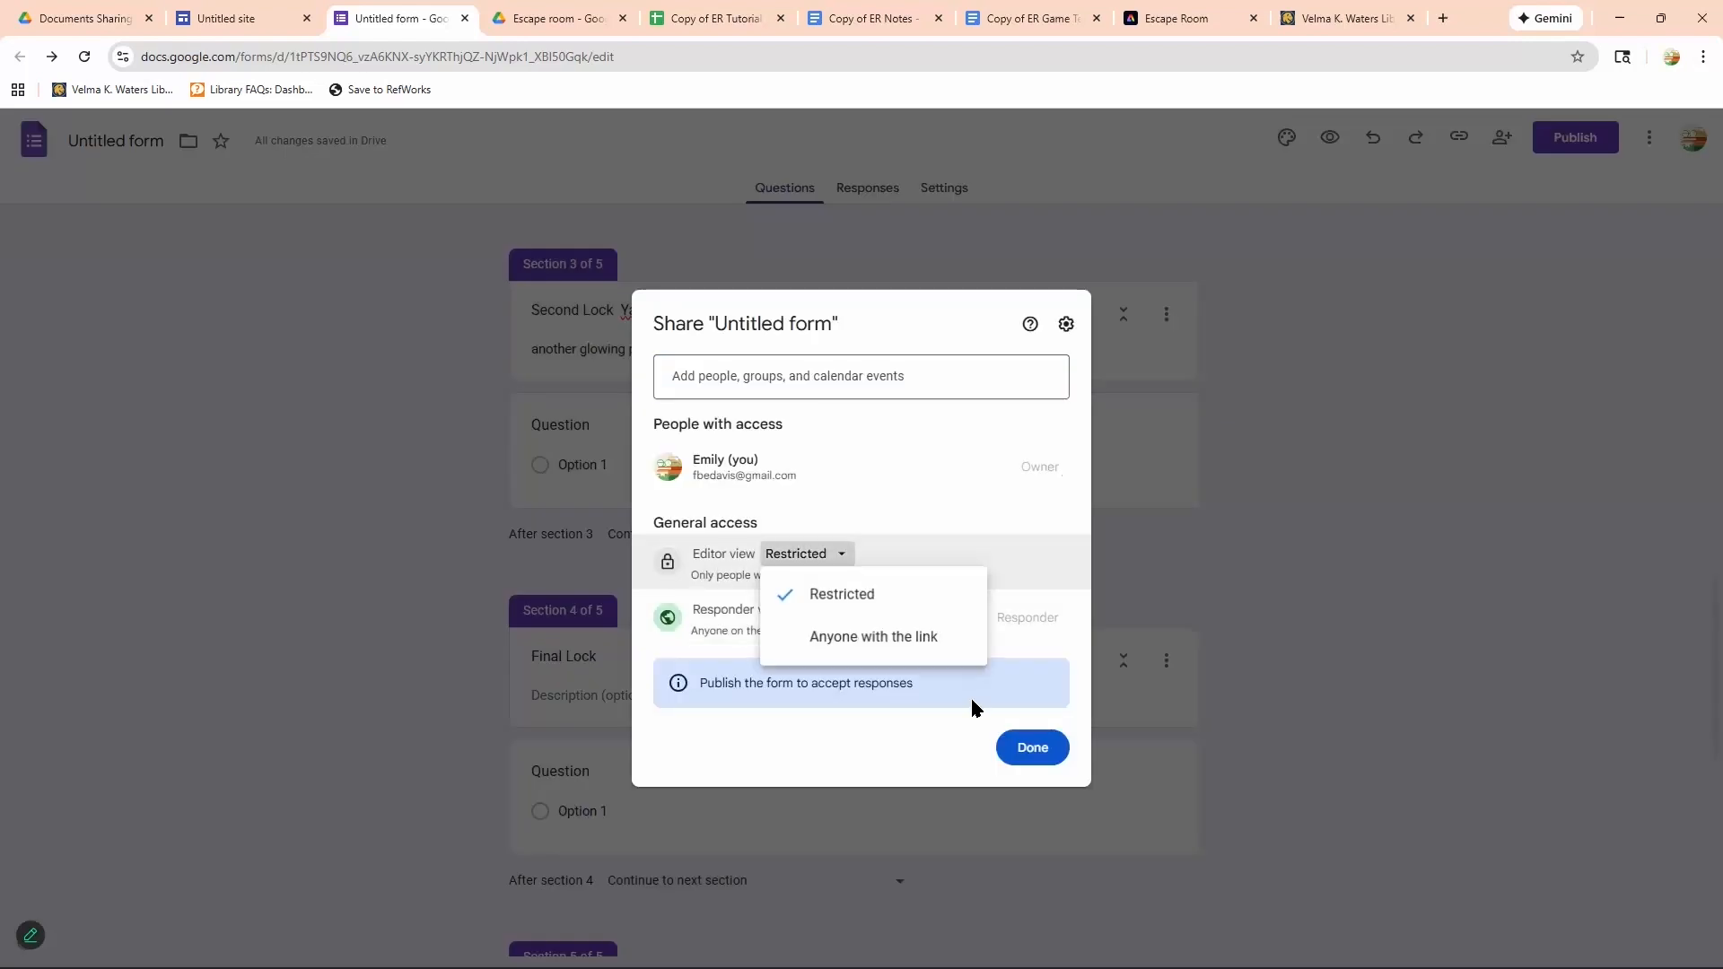
left_click(780, 555)
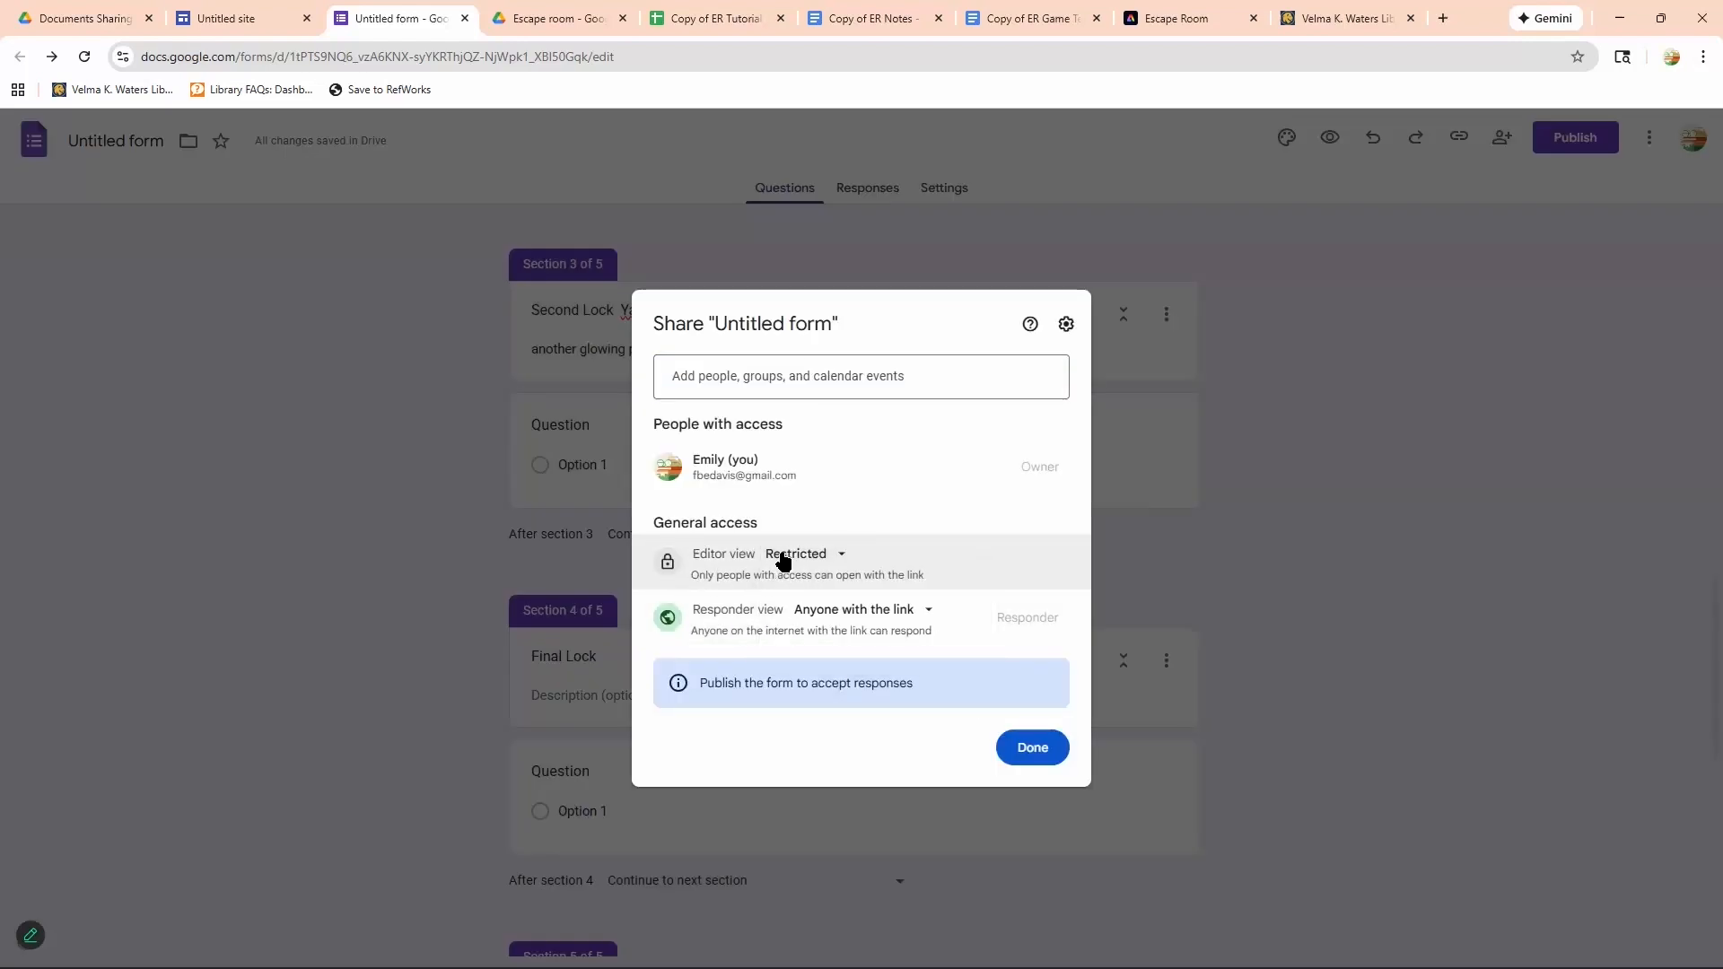
left_click(921, 561)
left_click(851, 555)
left_click(863, 610)
left_click(867, 711)
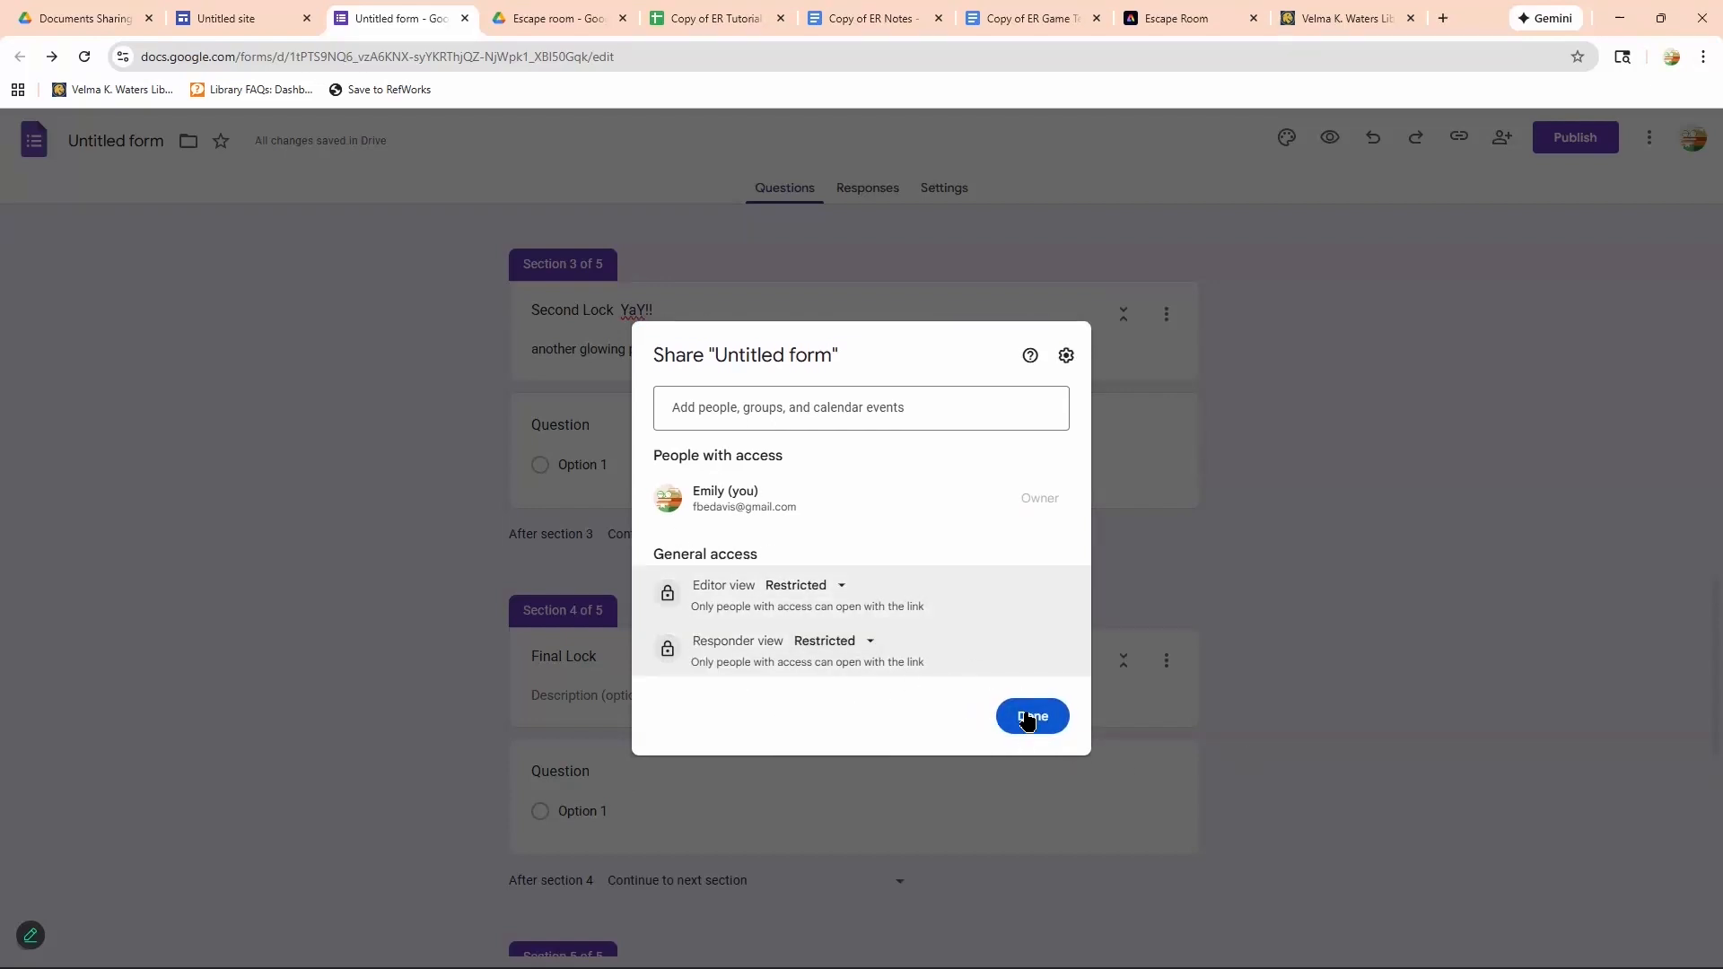
left_click(1034, 716)
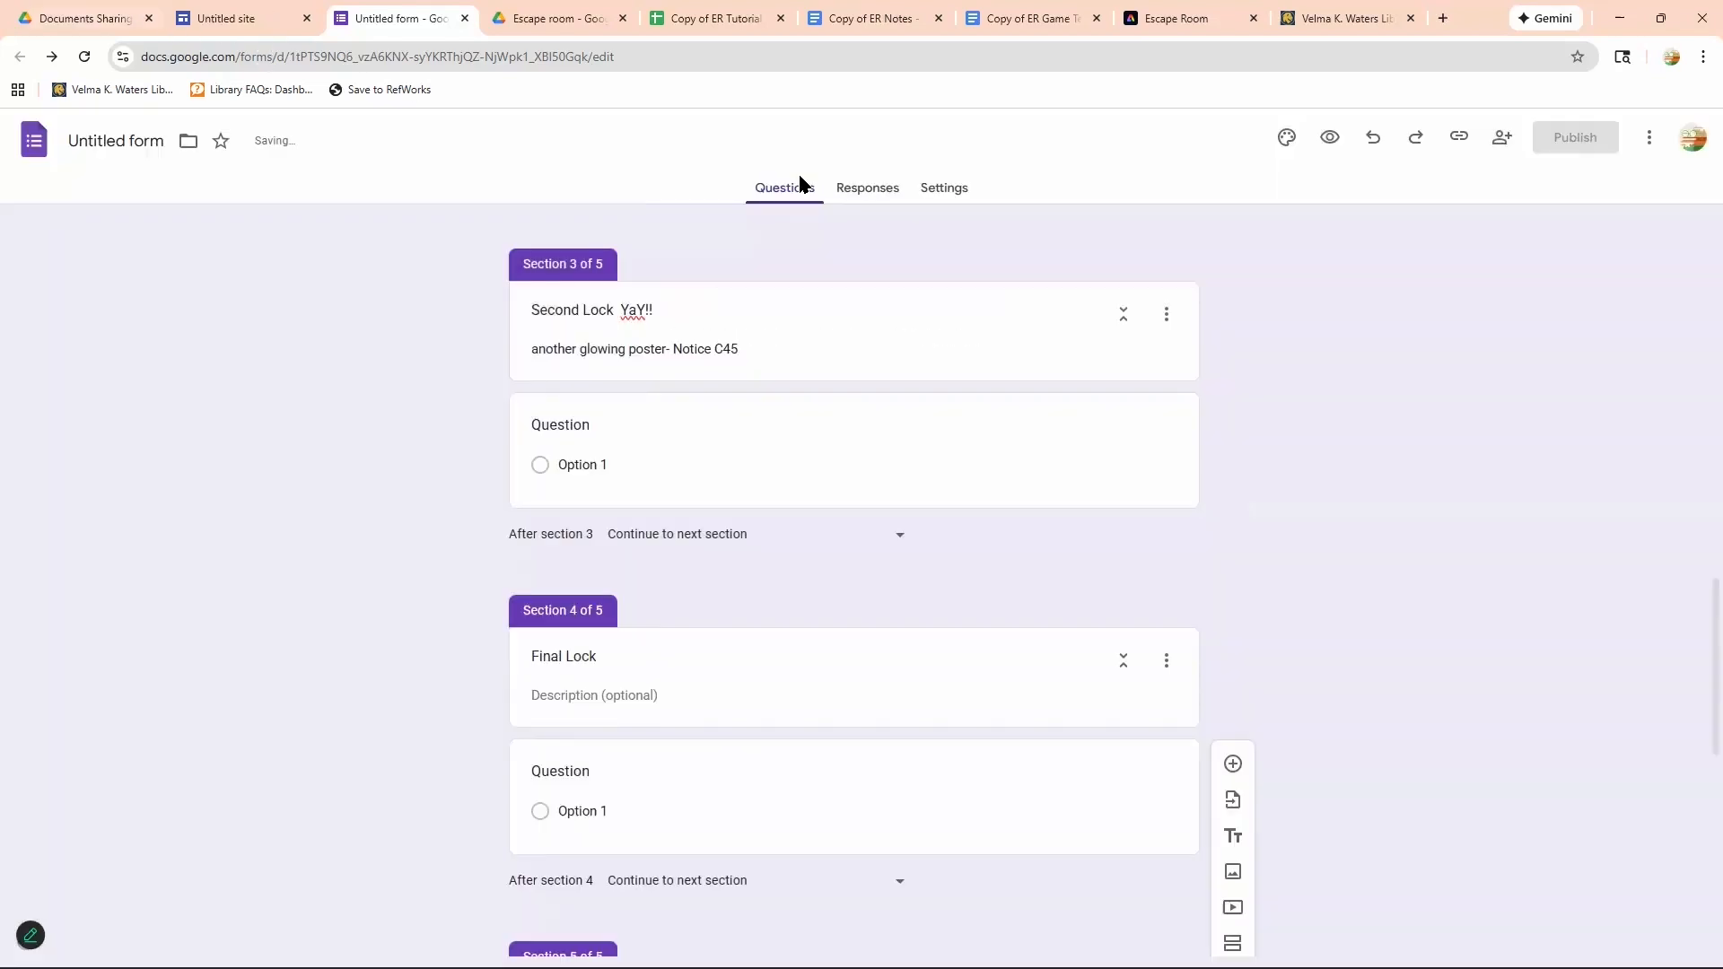
Delete the unpublished form embed from the Google Sites page and select the published Untitled form to embed instead.
left_click(269, 19)
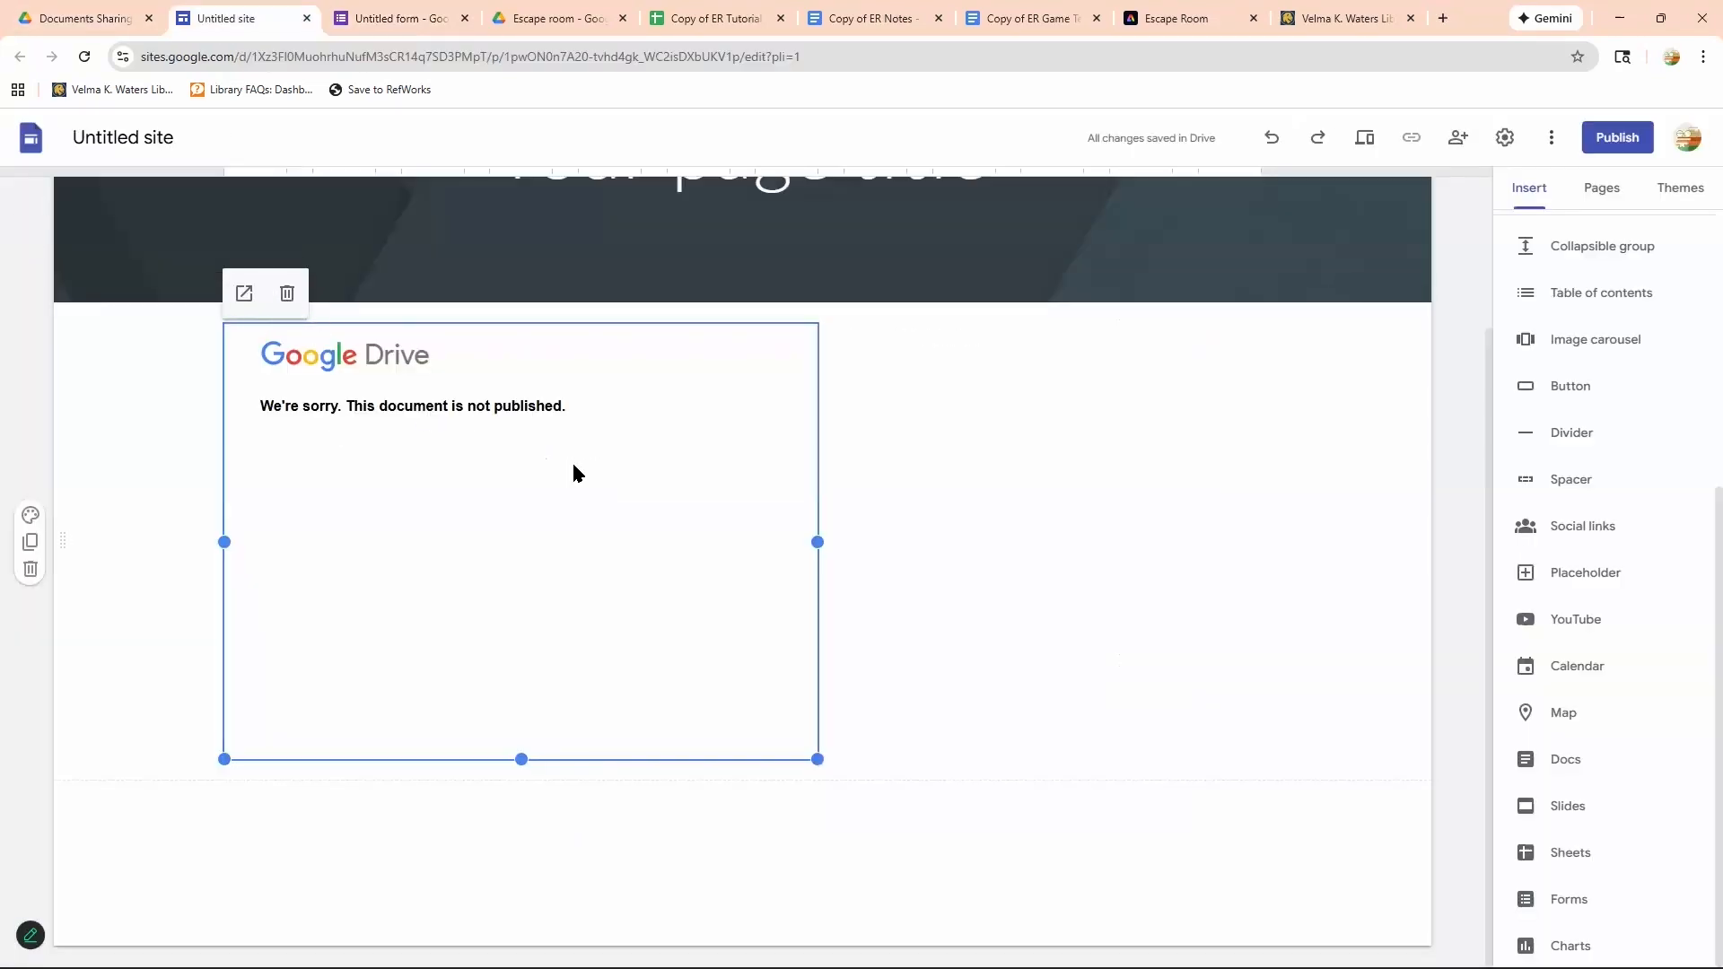
key("Delete")
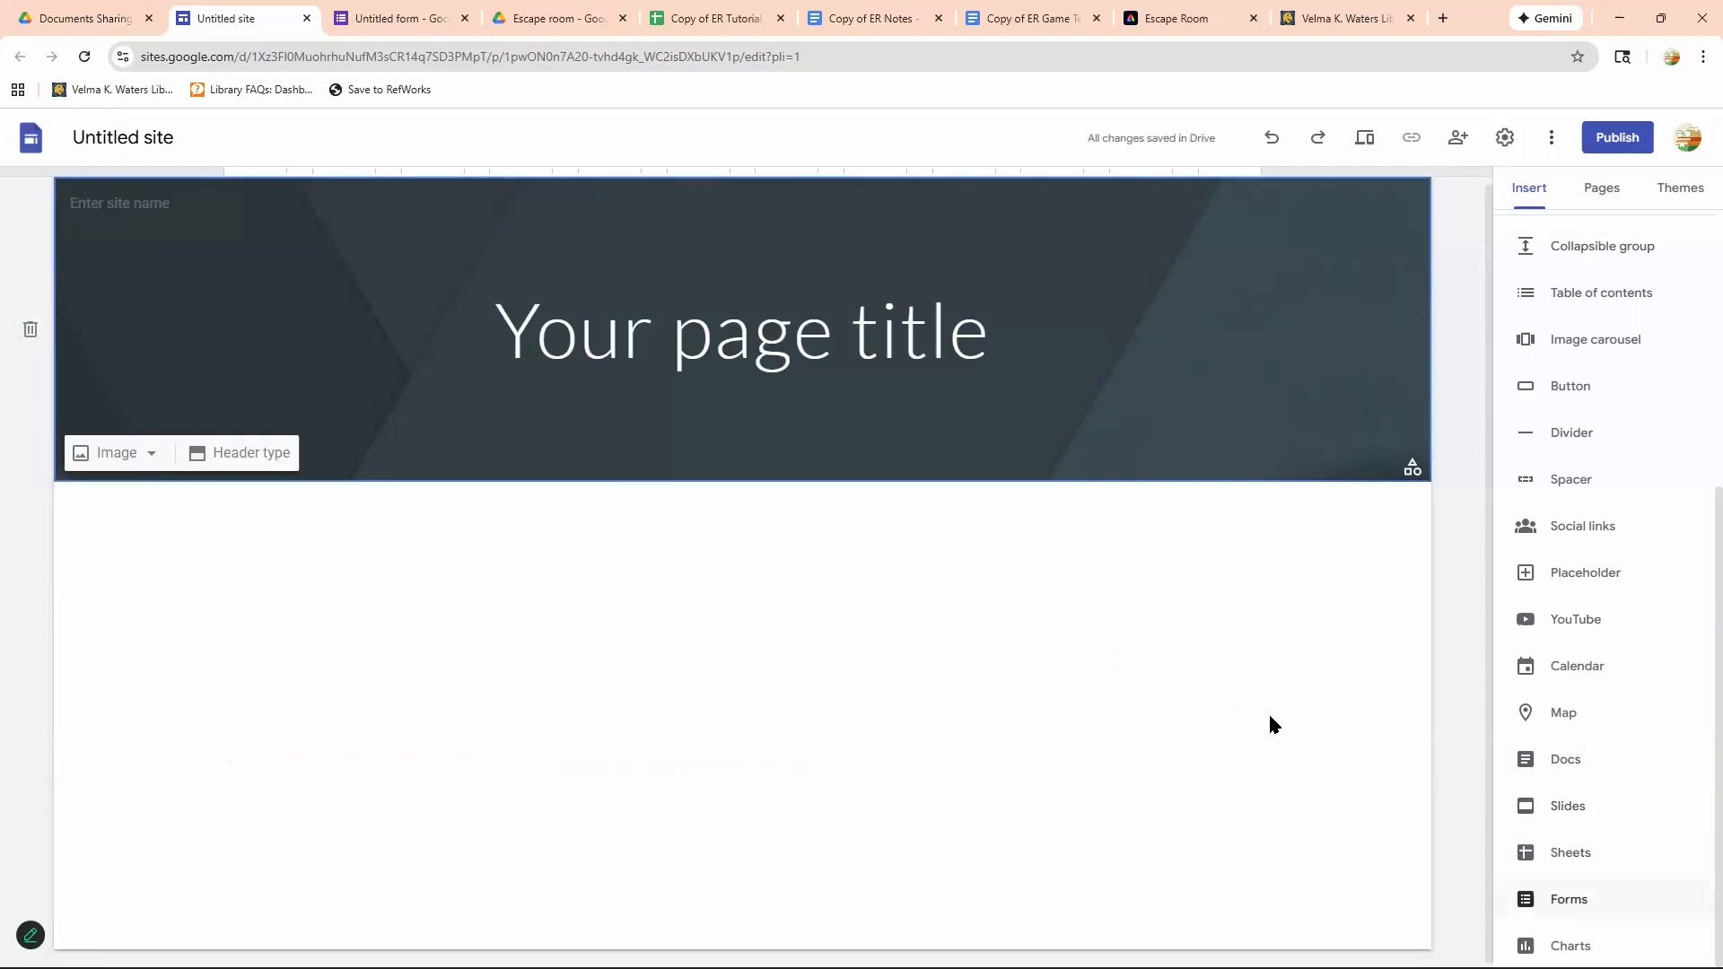
left_click(1568, 900)
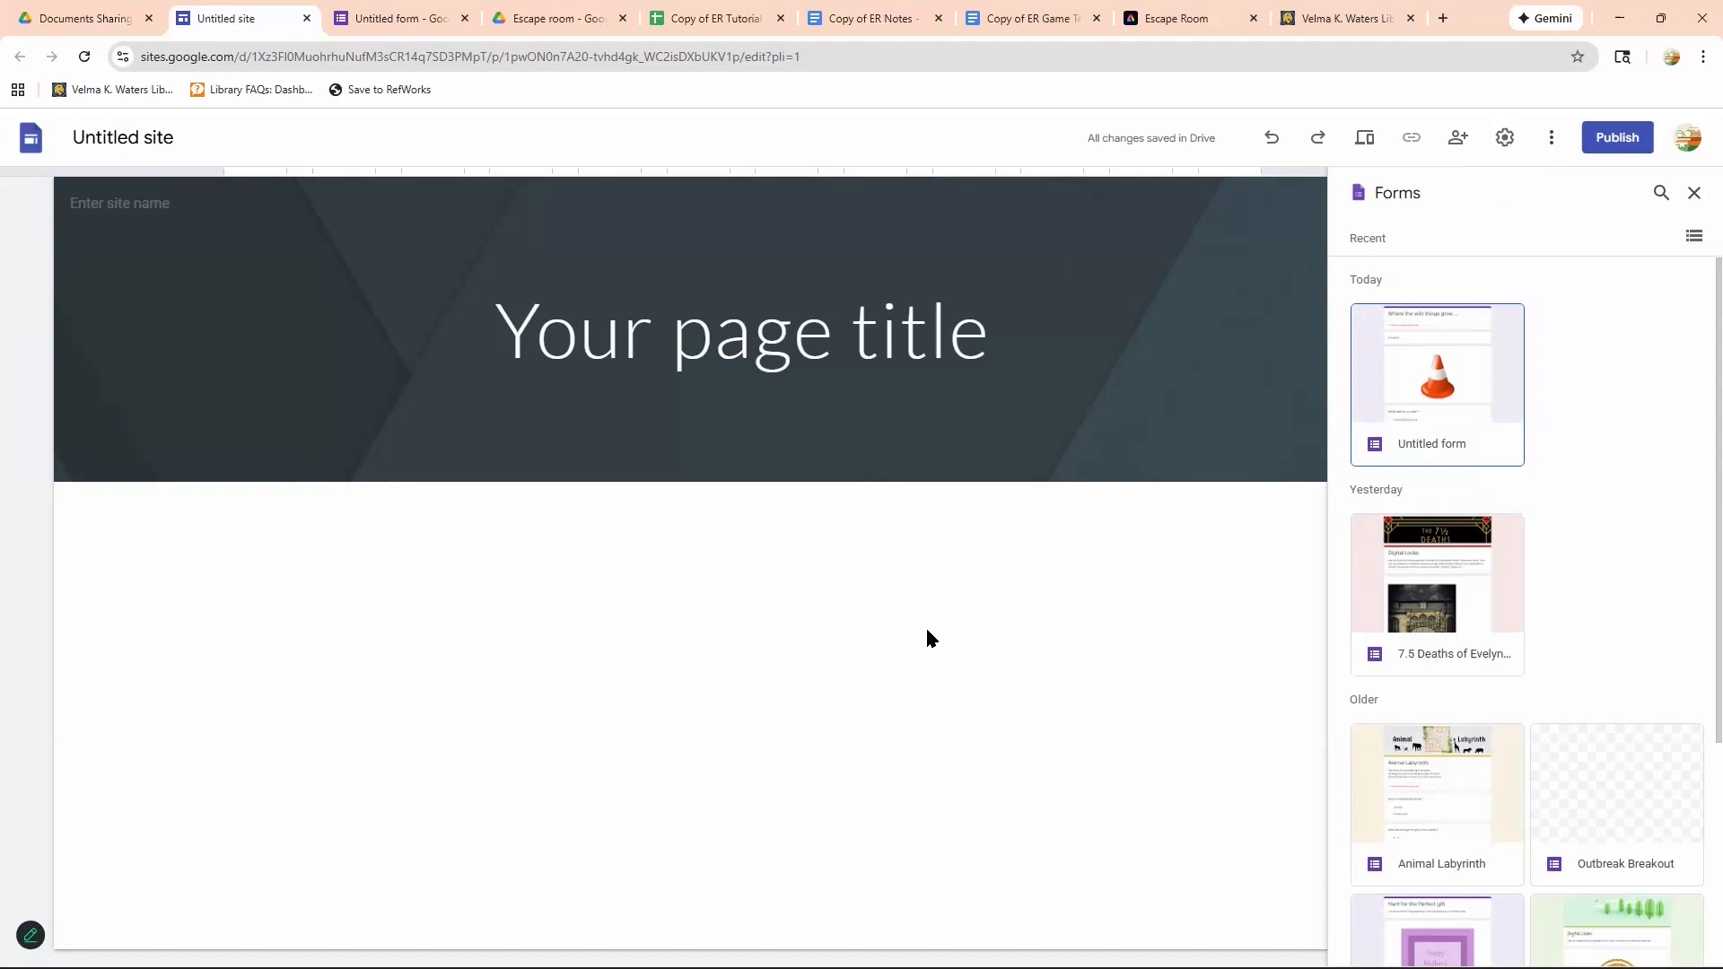
left_click(1436, 383)
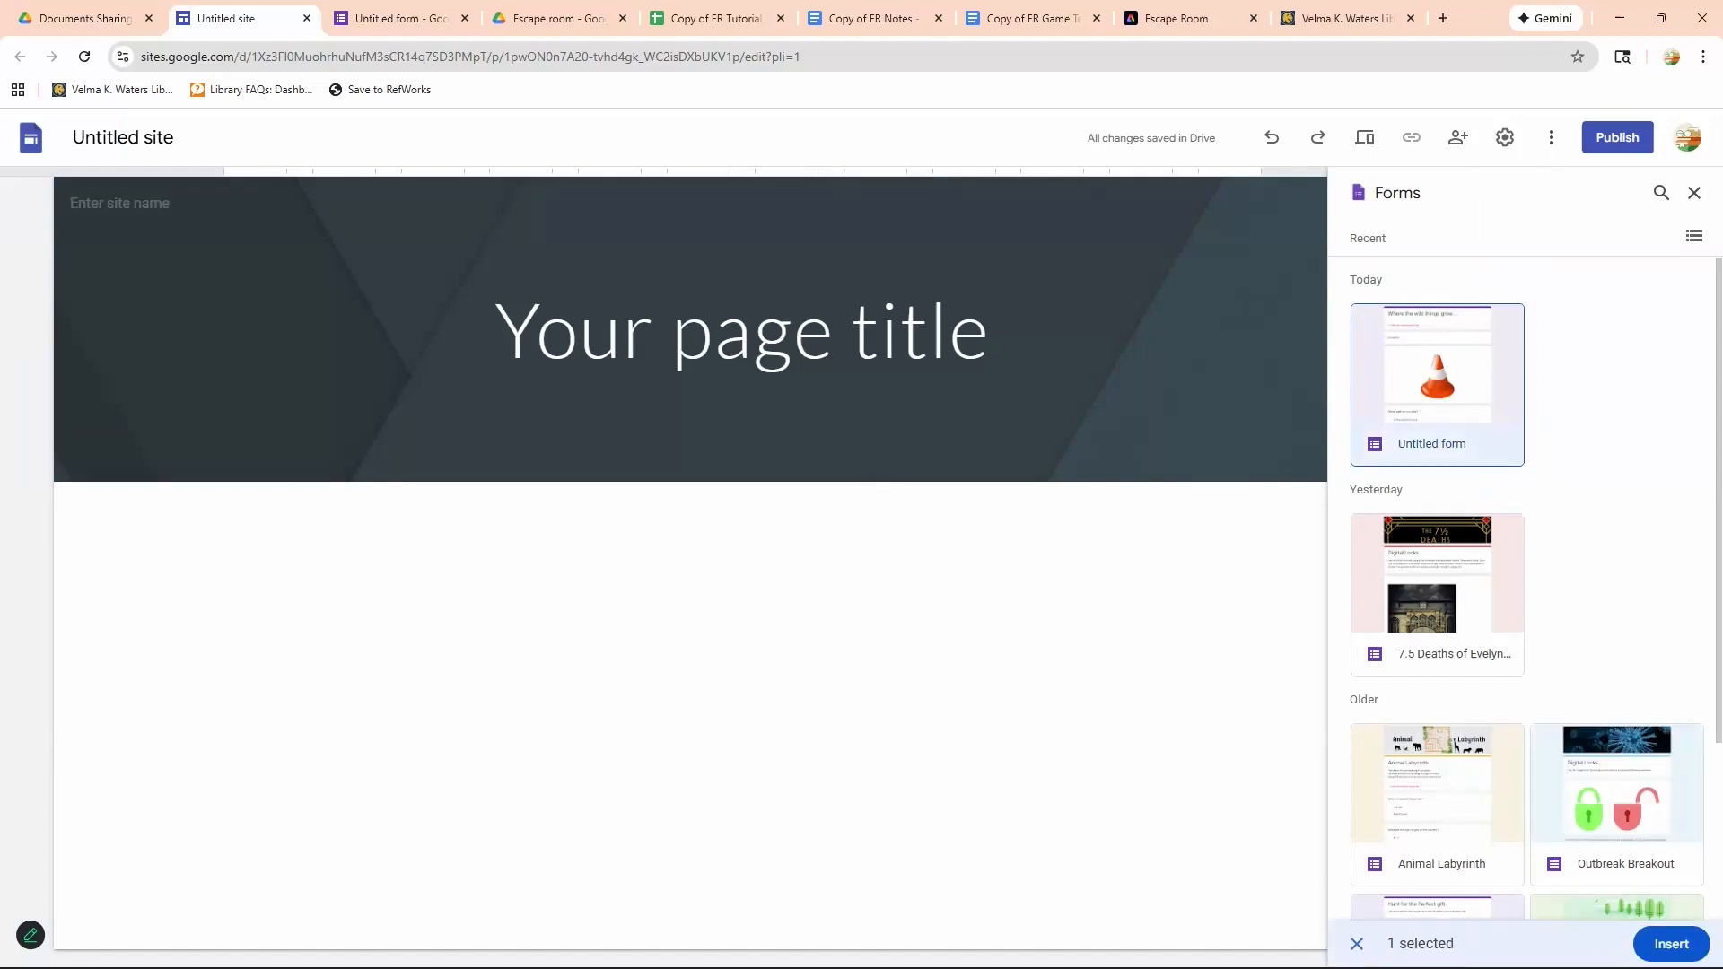
Place the embedded form in the right half of the page below the header and extend its height downward to show the whole cone image.
left_click_drag(443, 491, 854, 447)
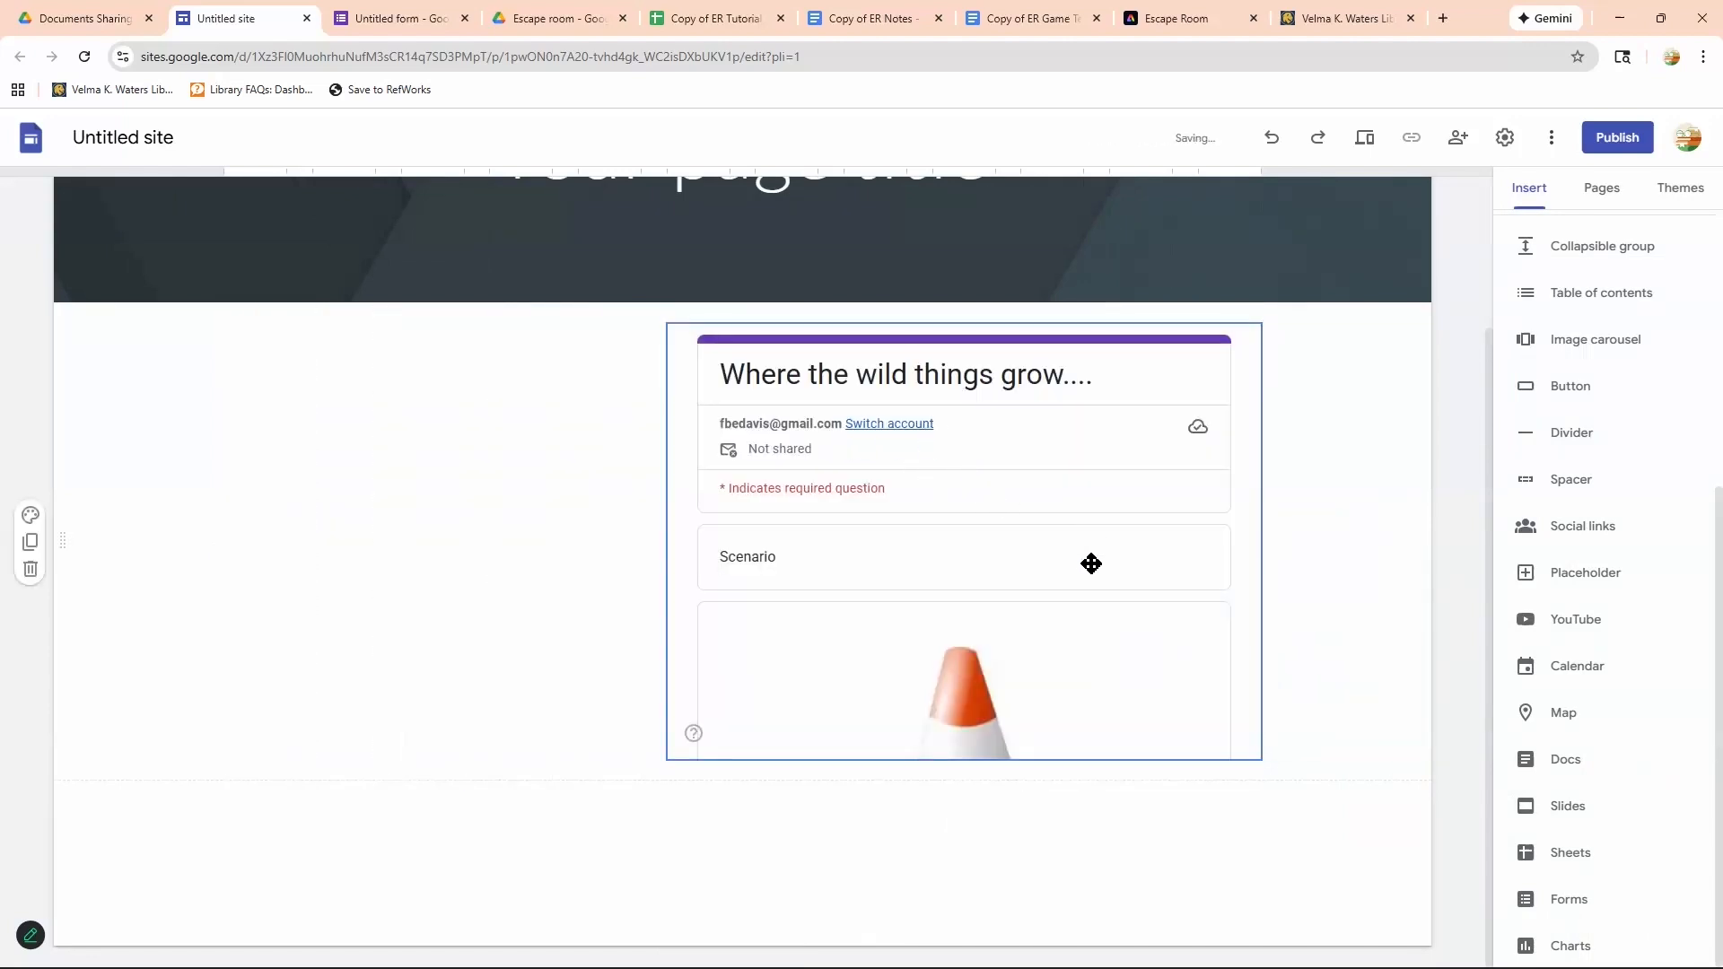
left_click(962, 749)
left_click_drag(963, 761, 953, 942)
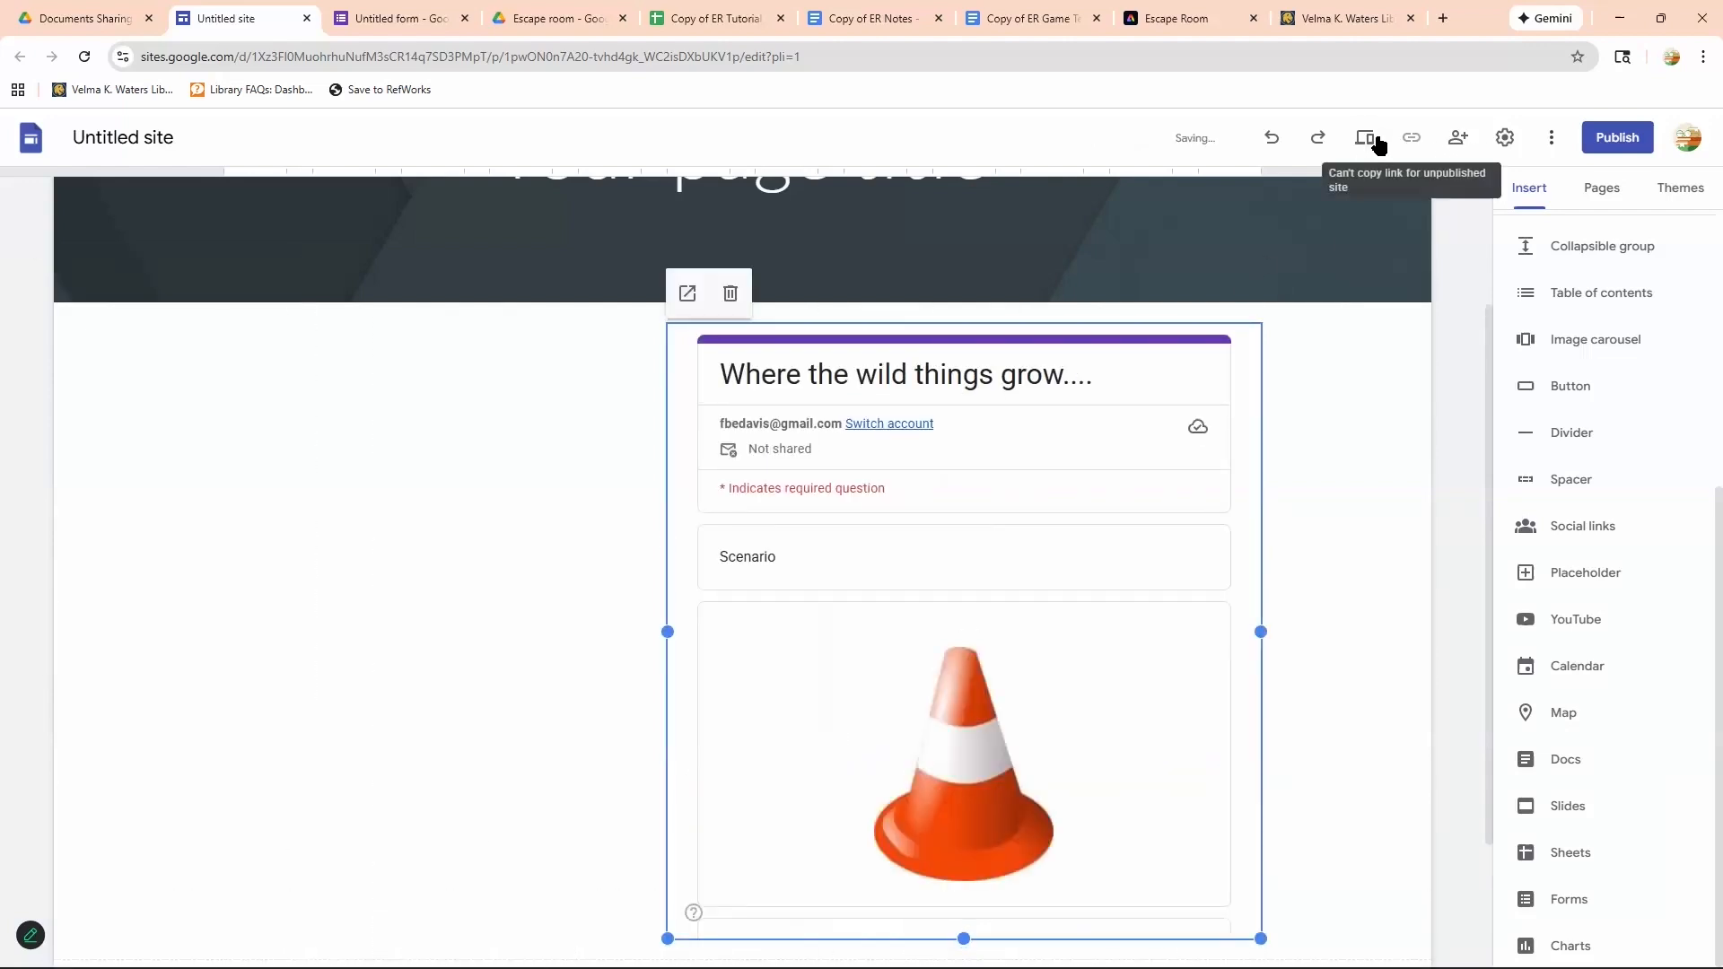
Preview the site and follow the "Coffee shop (first lock" path in the embedded form to the First Lock section.
key("ctrl+shift+p")
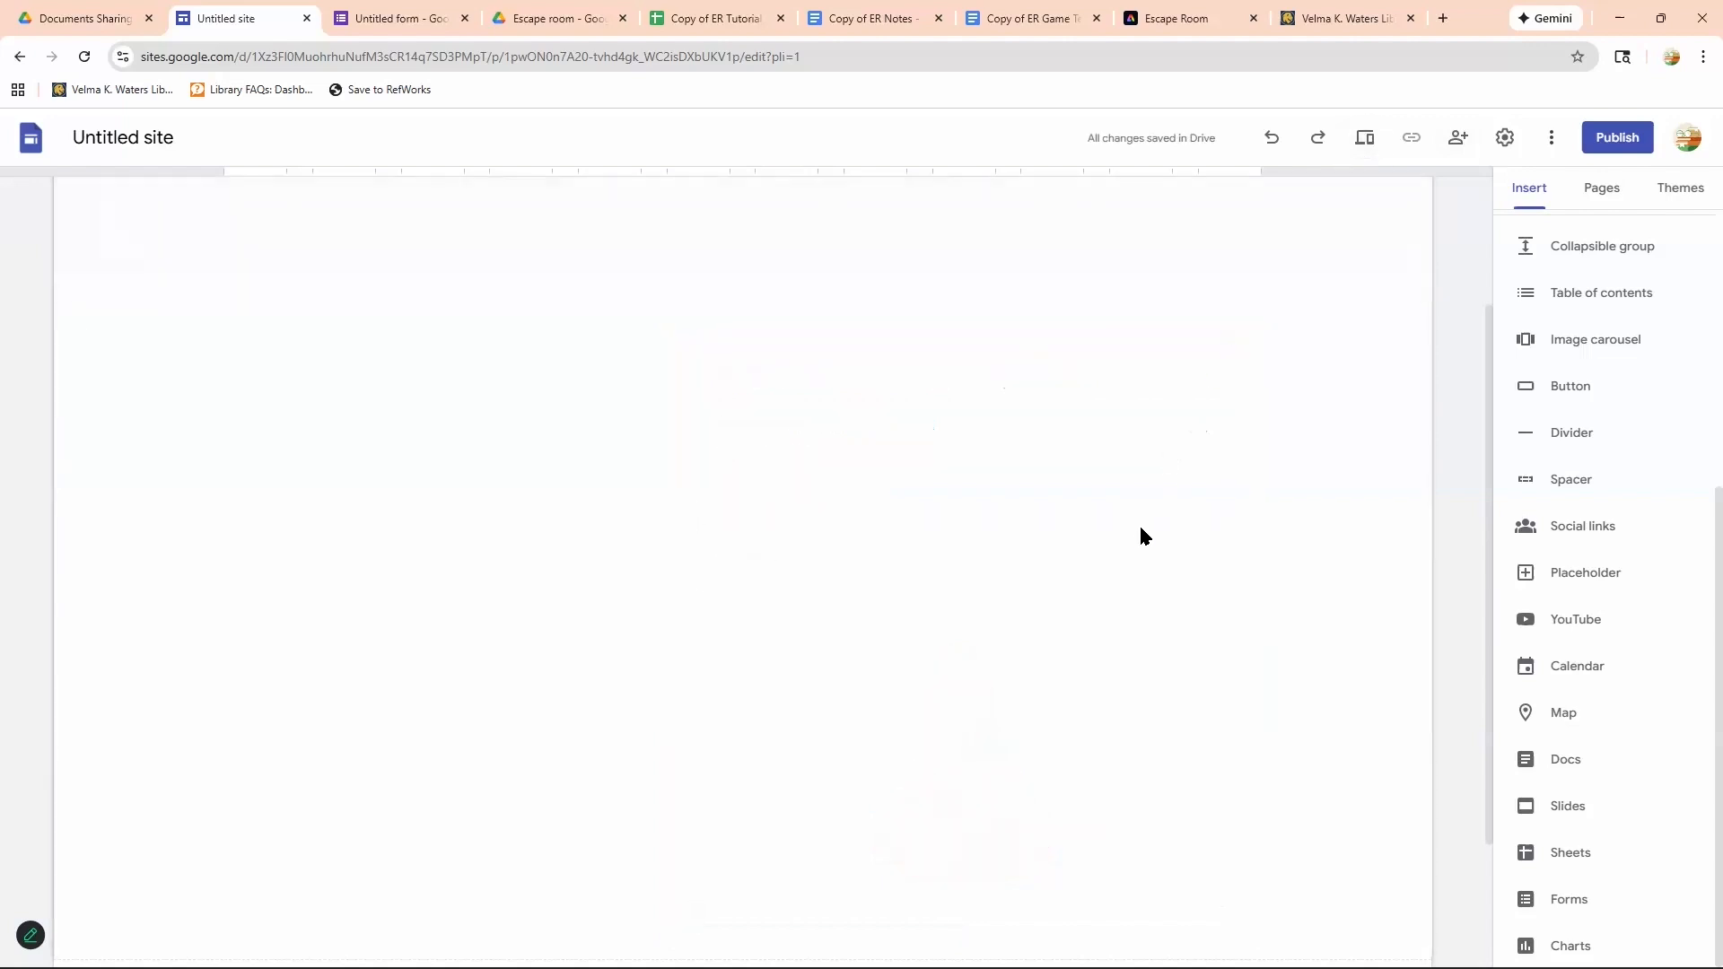
scroll(947, 750, "down", 5)
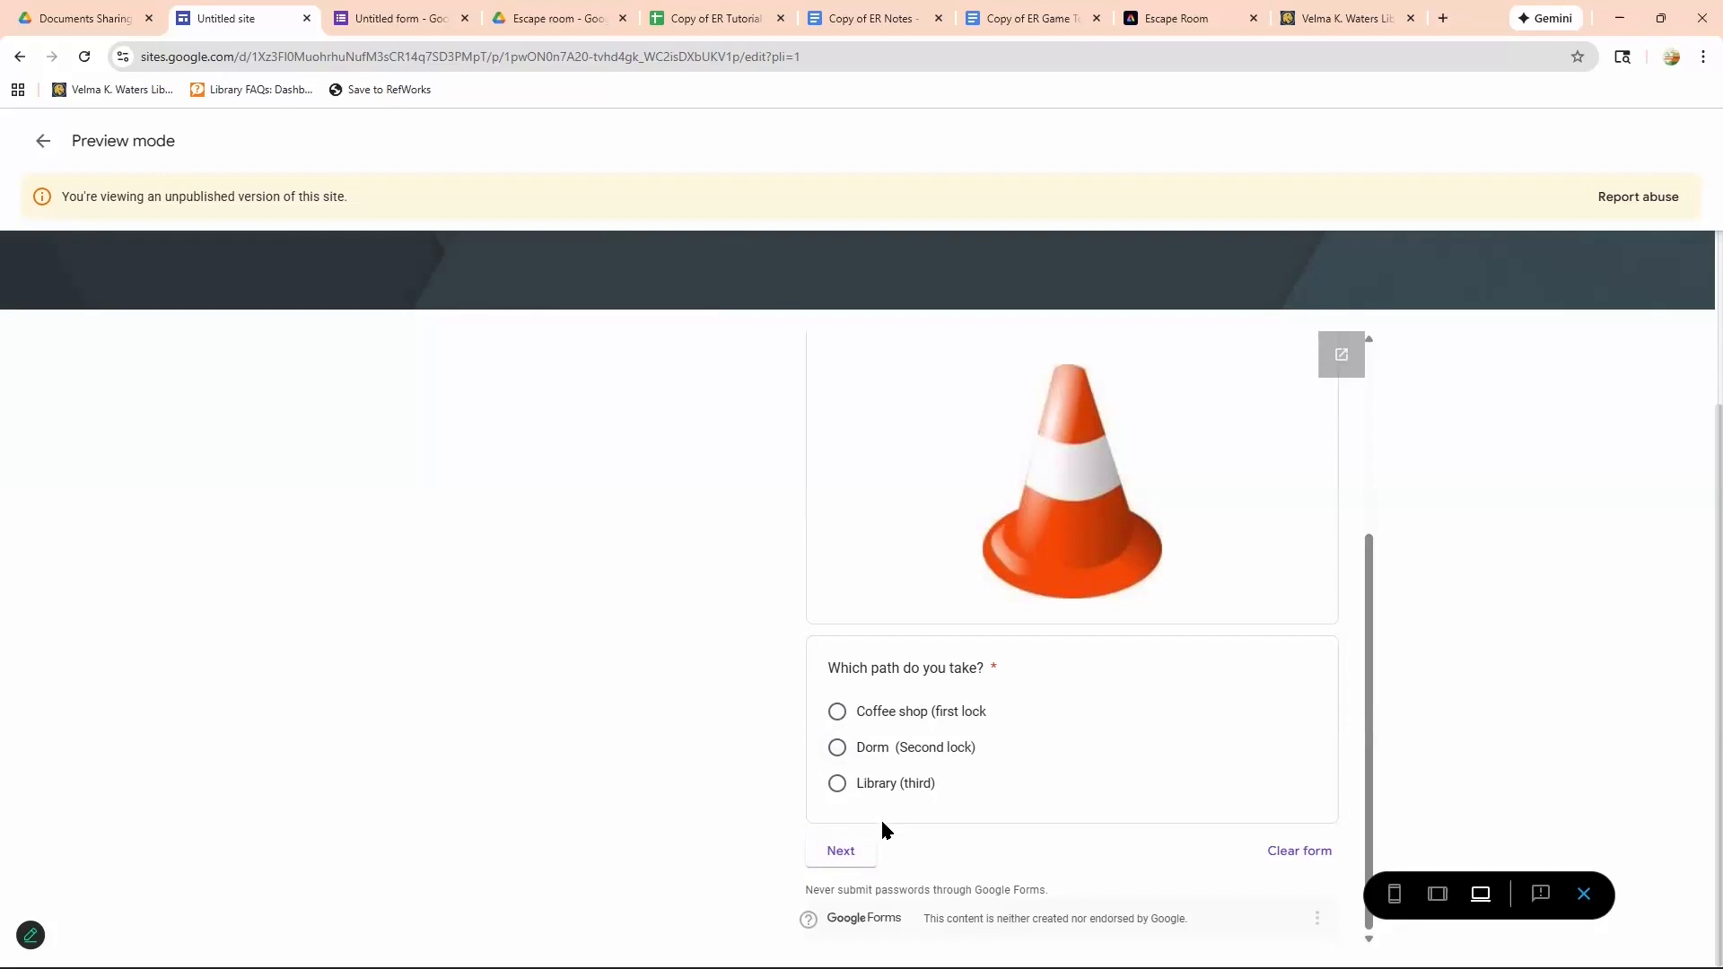
left_click(836, 711)
left_click(841, 851)
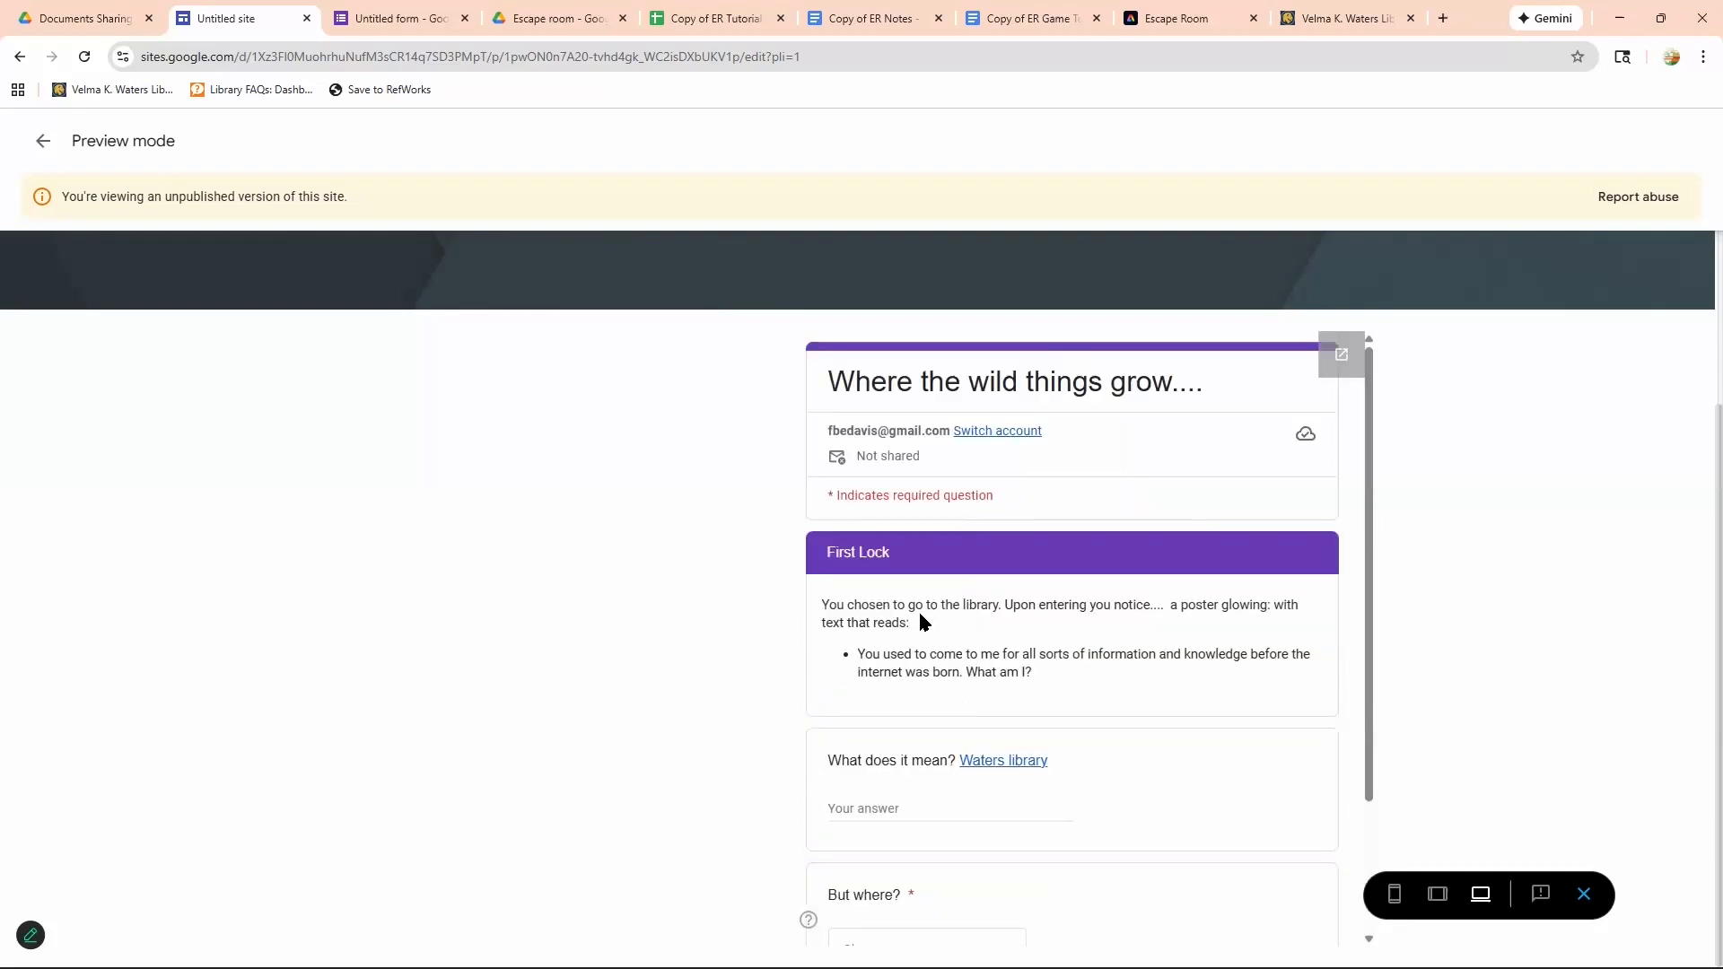
Try "libraian" as the answer to the First Lock question "What does it mean?".
scroll(880, 620, "down", 1)
left_click(879, 633)
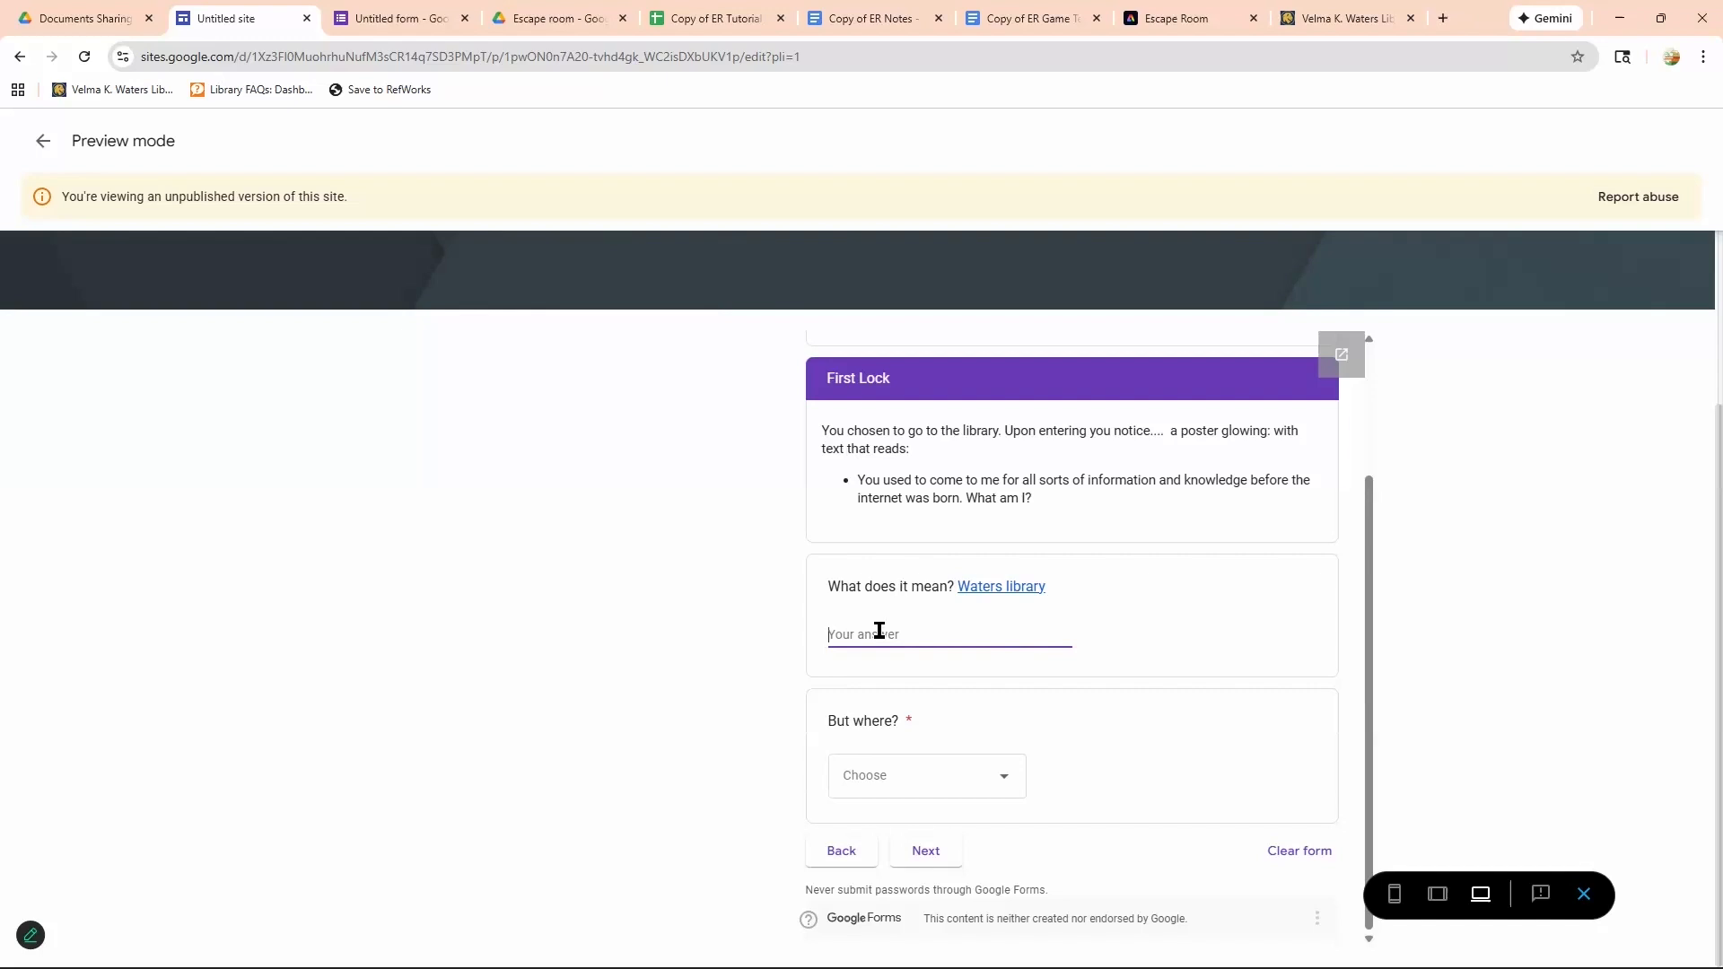
type("libraian")
right_click(856, 634)
left_click(880, 699)
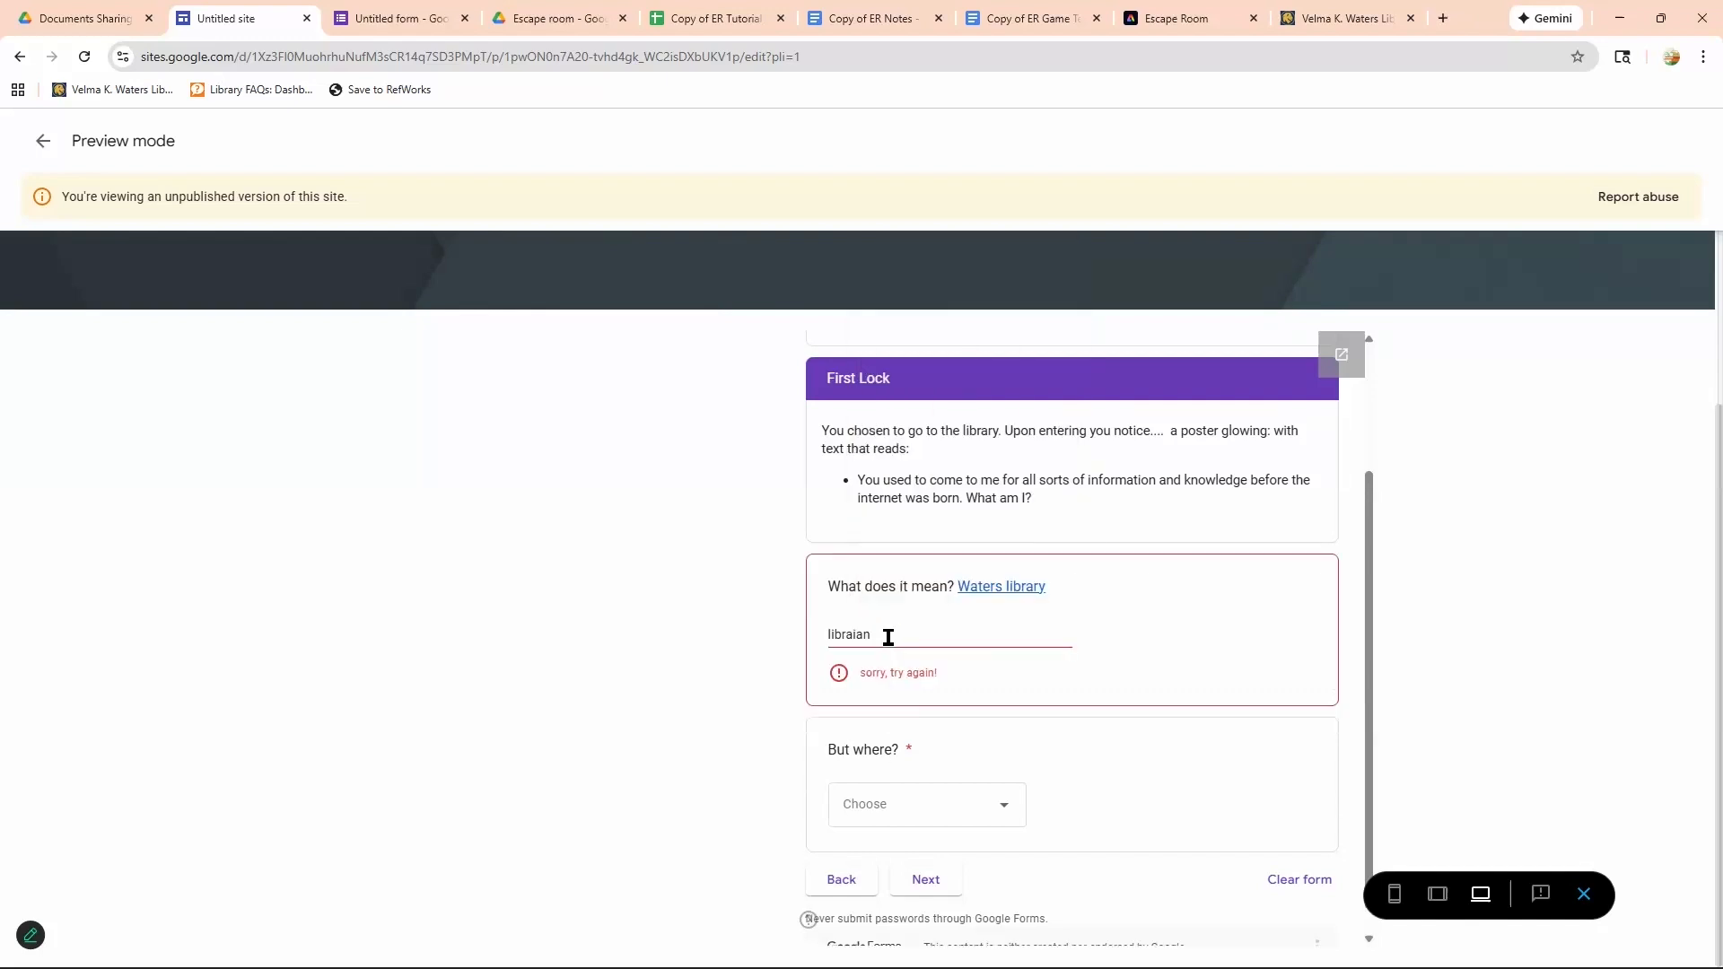
Correct the spelling and capitalization of the "What does it mean?" answer to "Librarian".
right_click(855, 642)
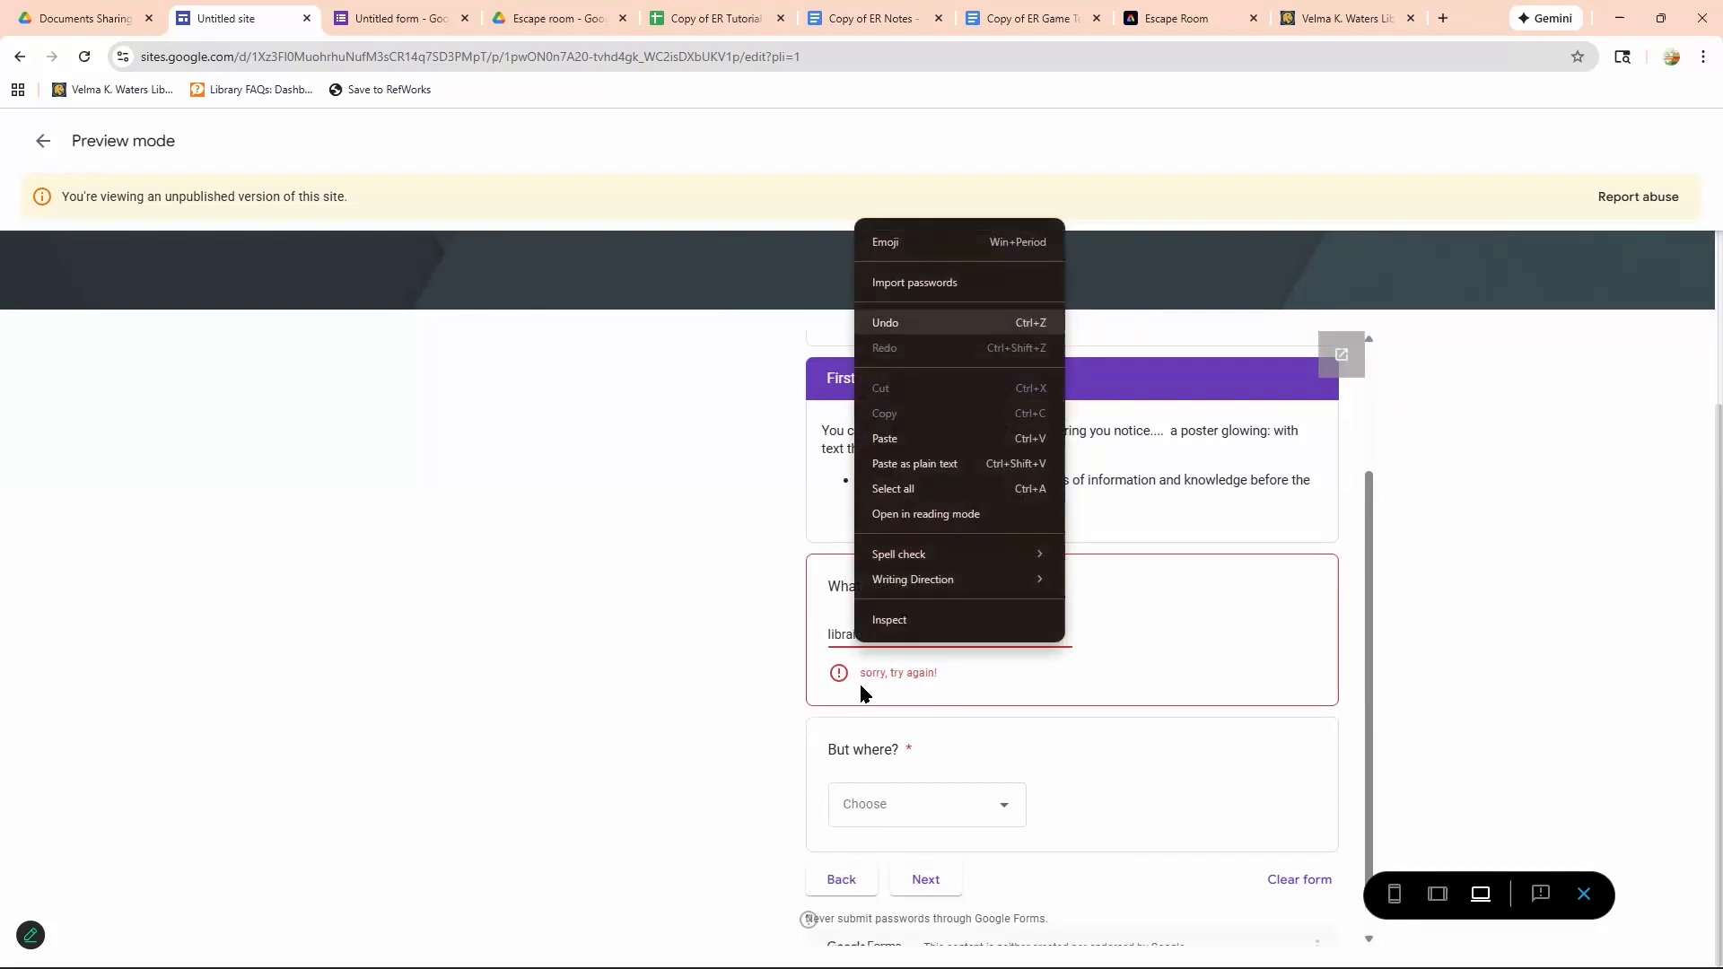
left_click(914, 674)
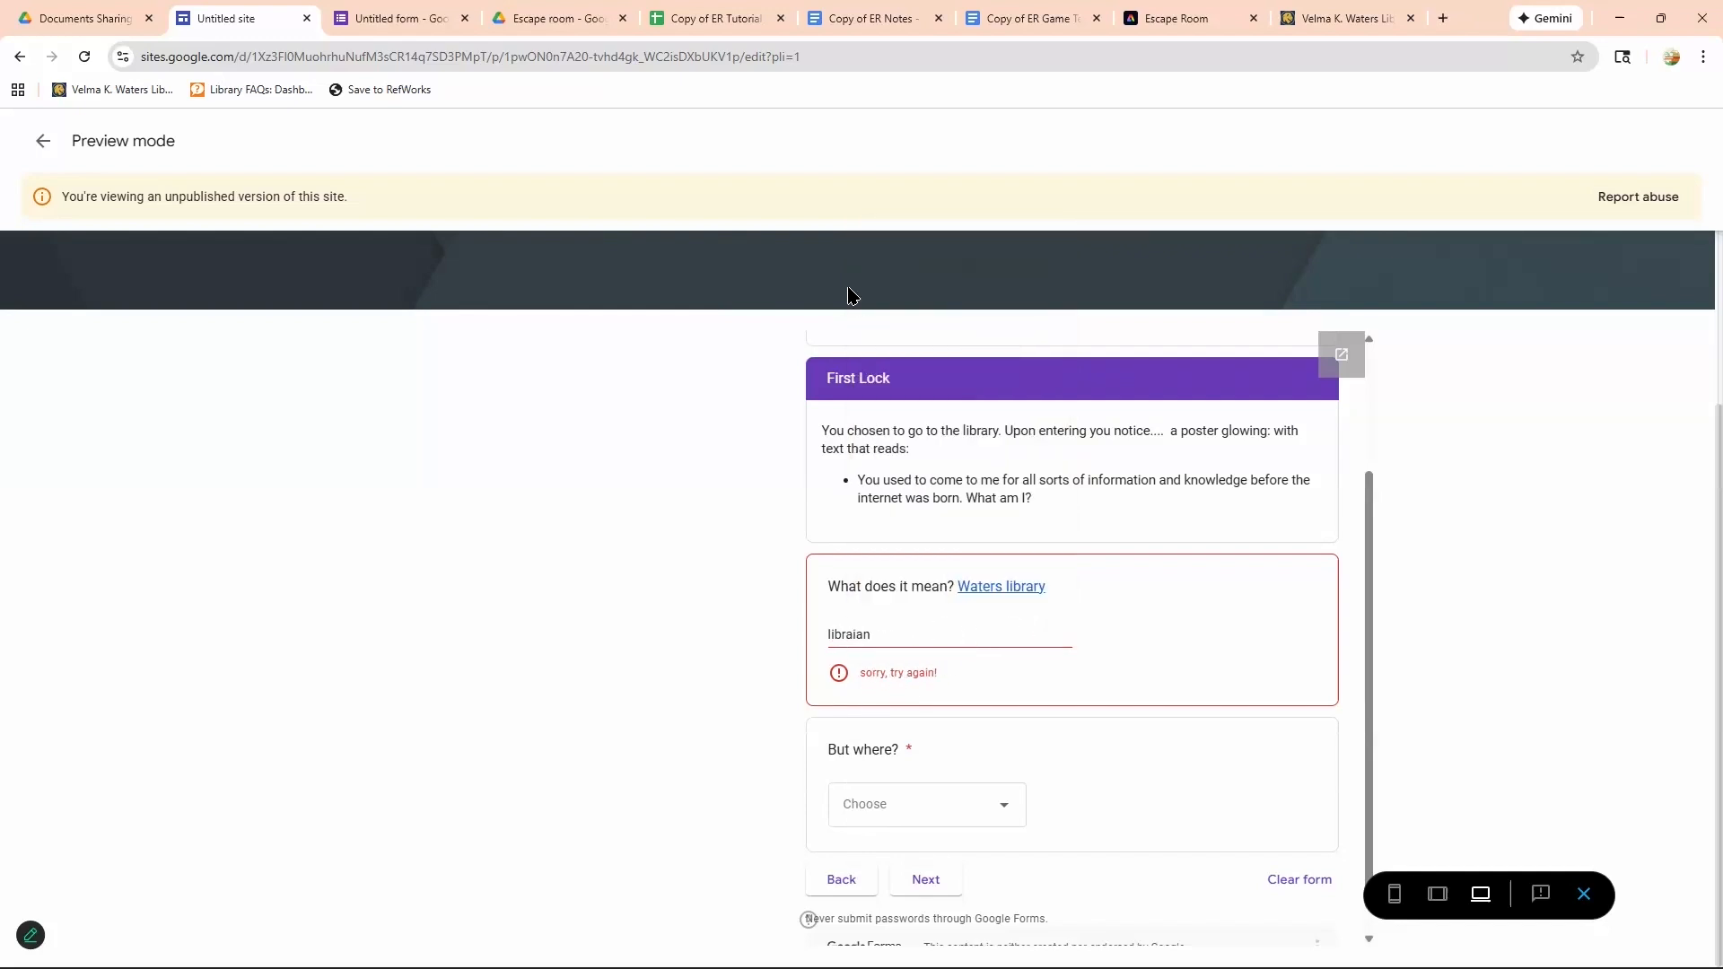
right_click(845, 635)
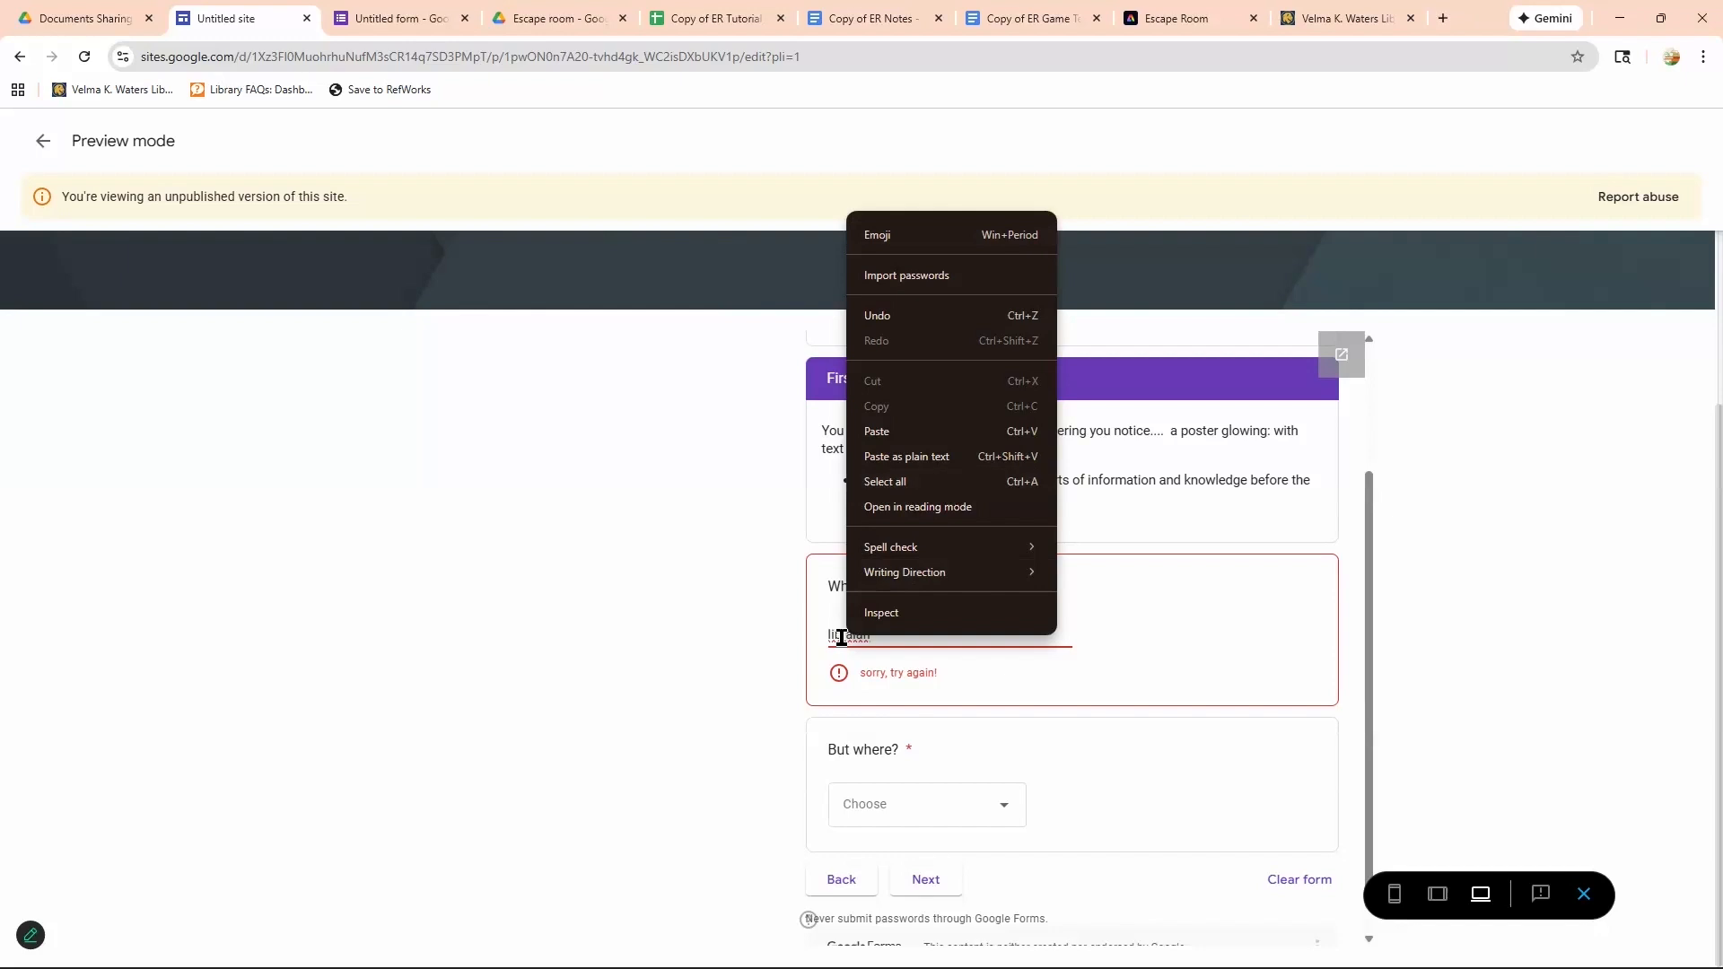
left_click(842, 638)
right_click(841, 637)
left_click(857, 258)
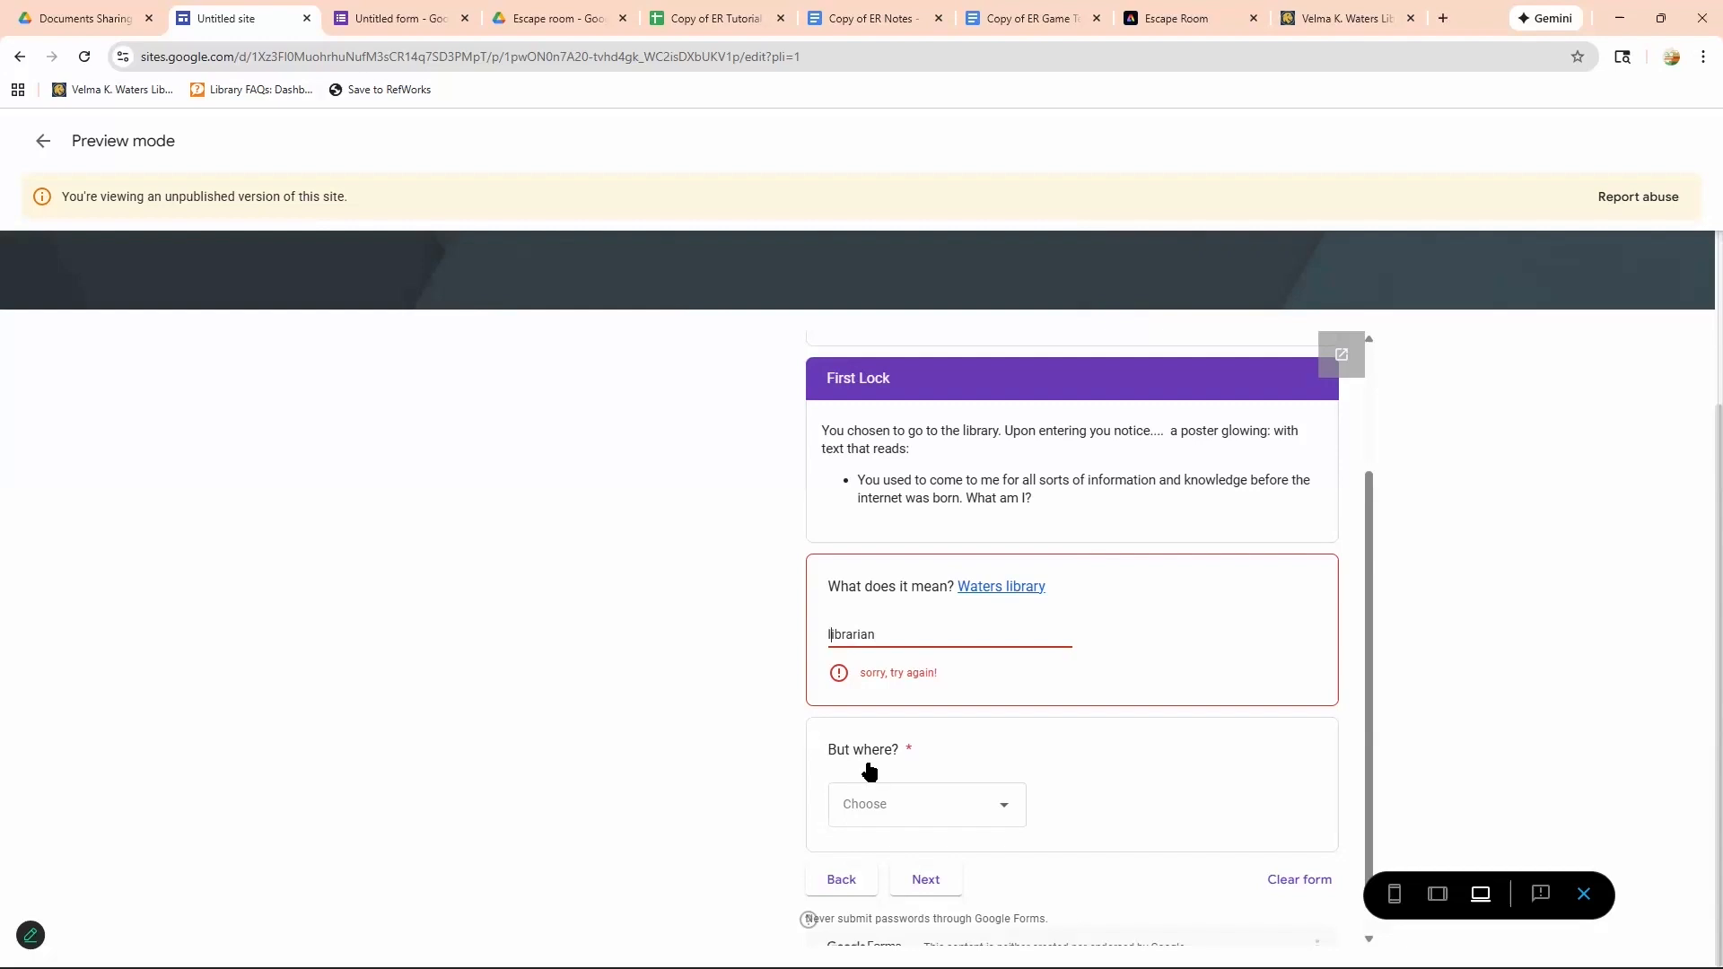
key("Delete")
type("L")
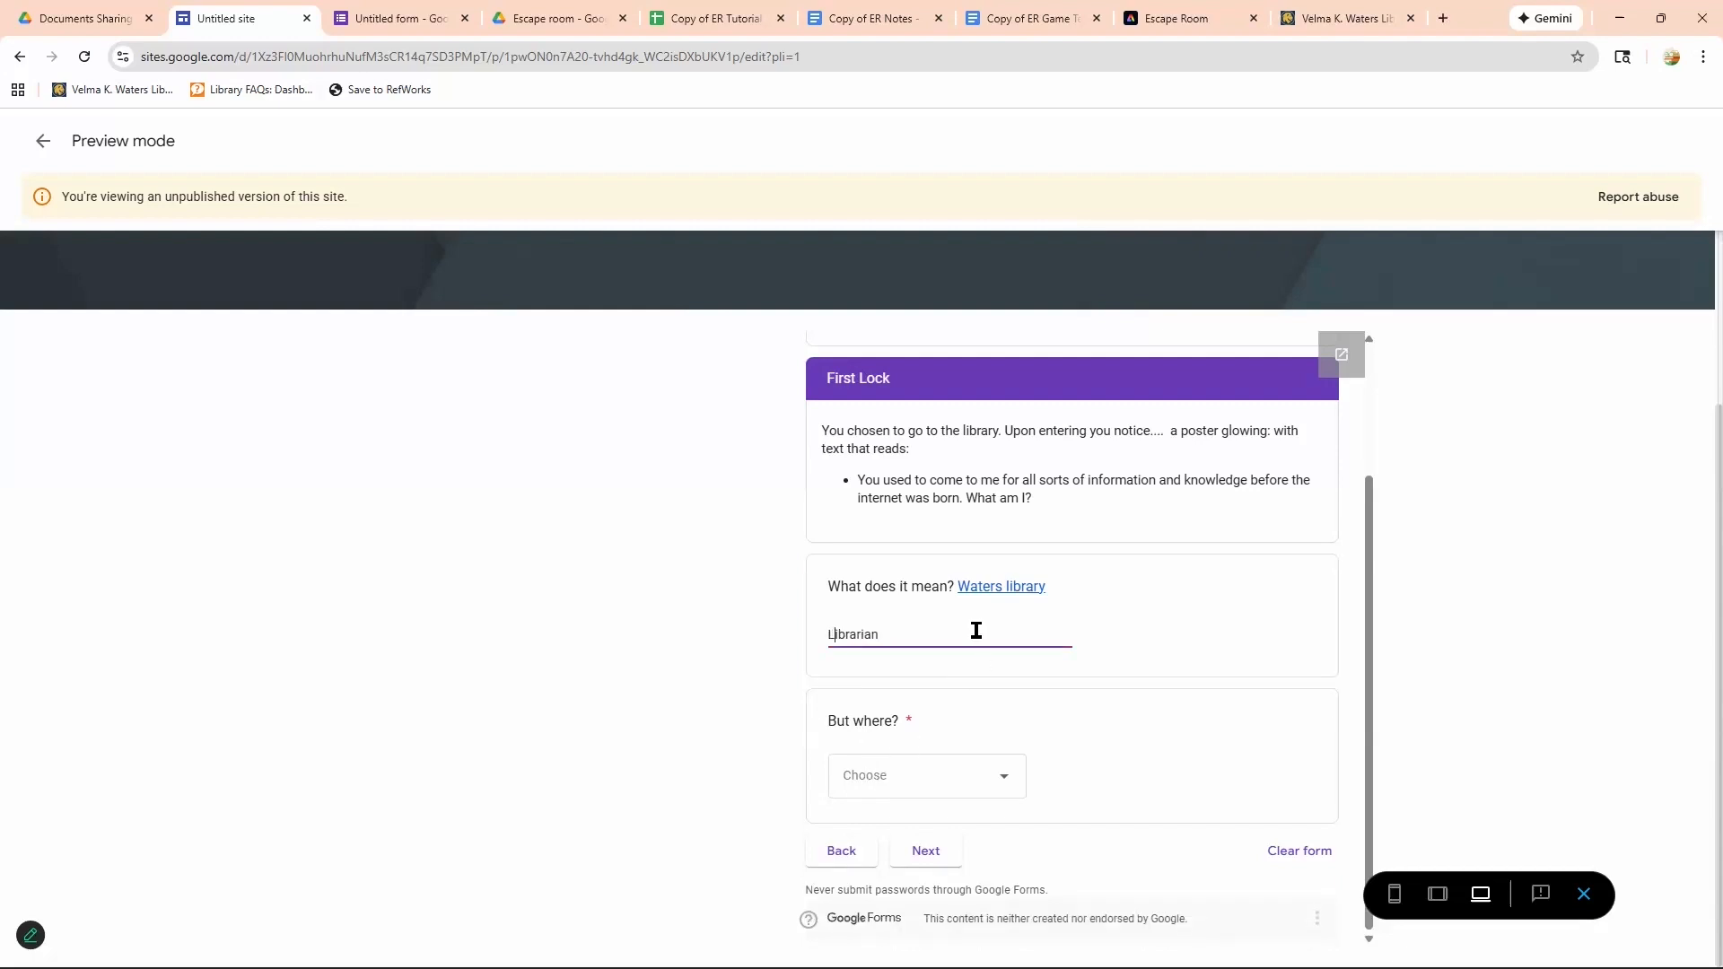
Choose an answer for "But where?", continue to the Second Lock section, and exit the site preview.
left_click(927, 622)
left_click(976, 781)
left_click(890, 861)
left_click(953, 851)
left_click(926, 850)
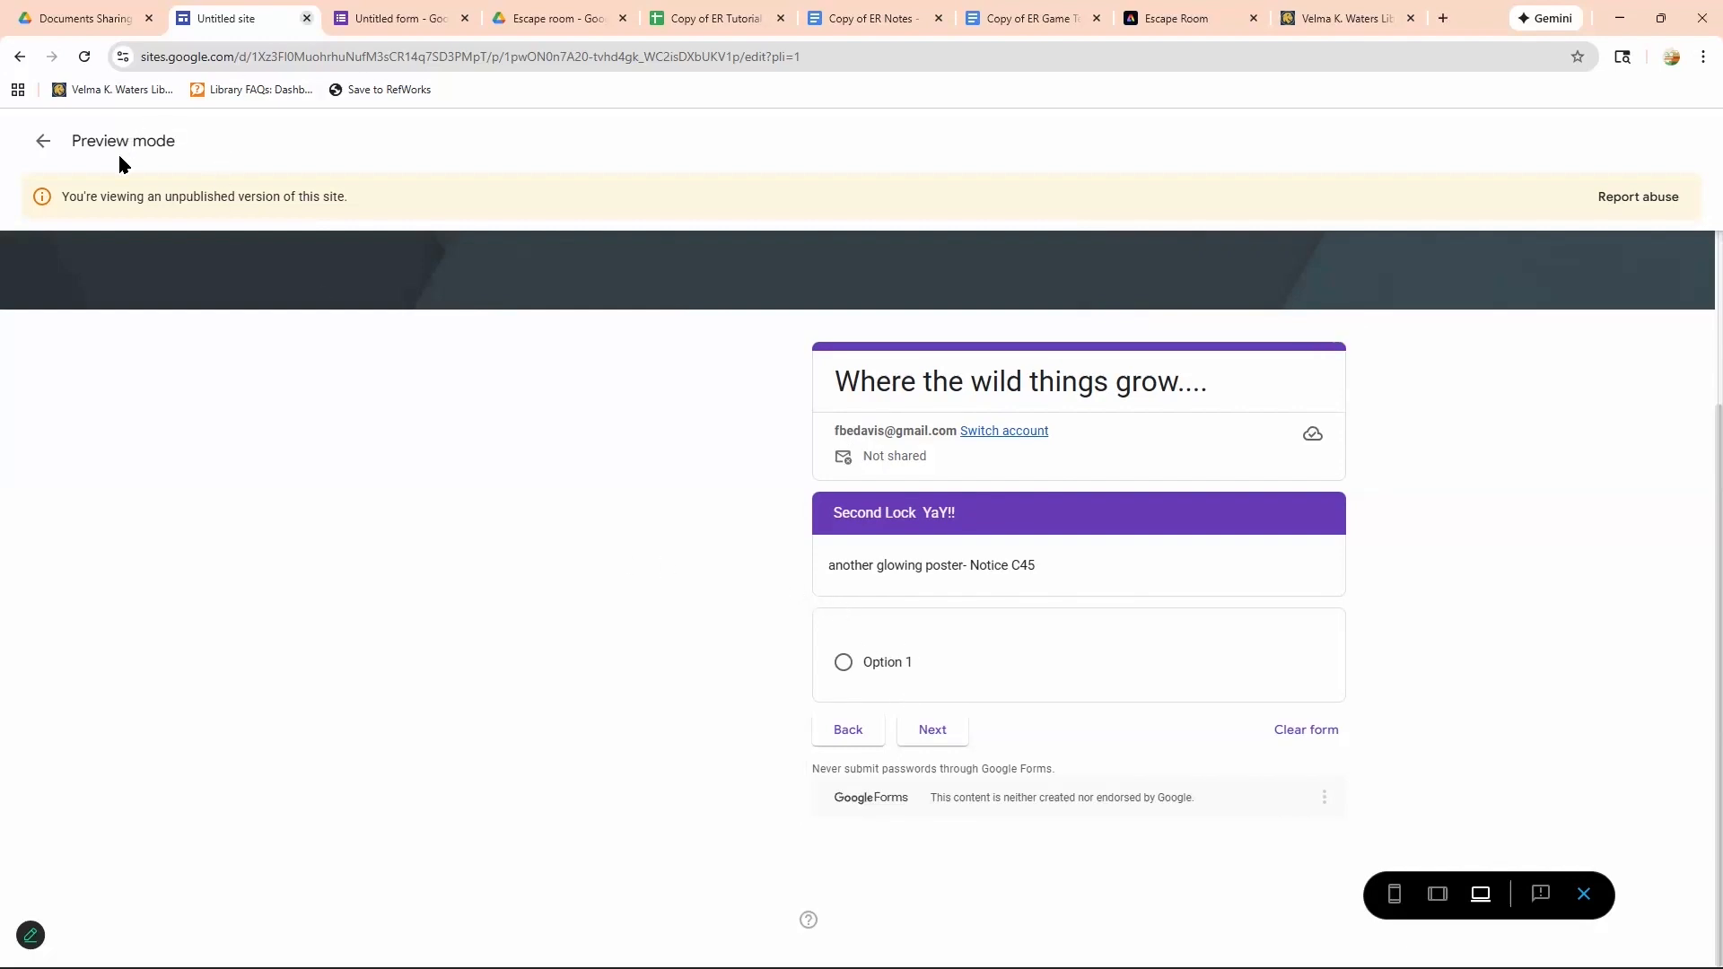
left_click(54, 144)
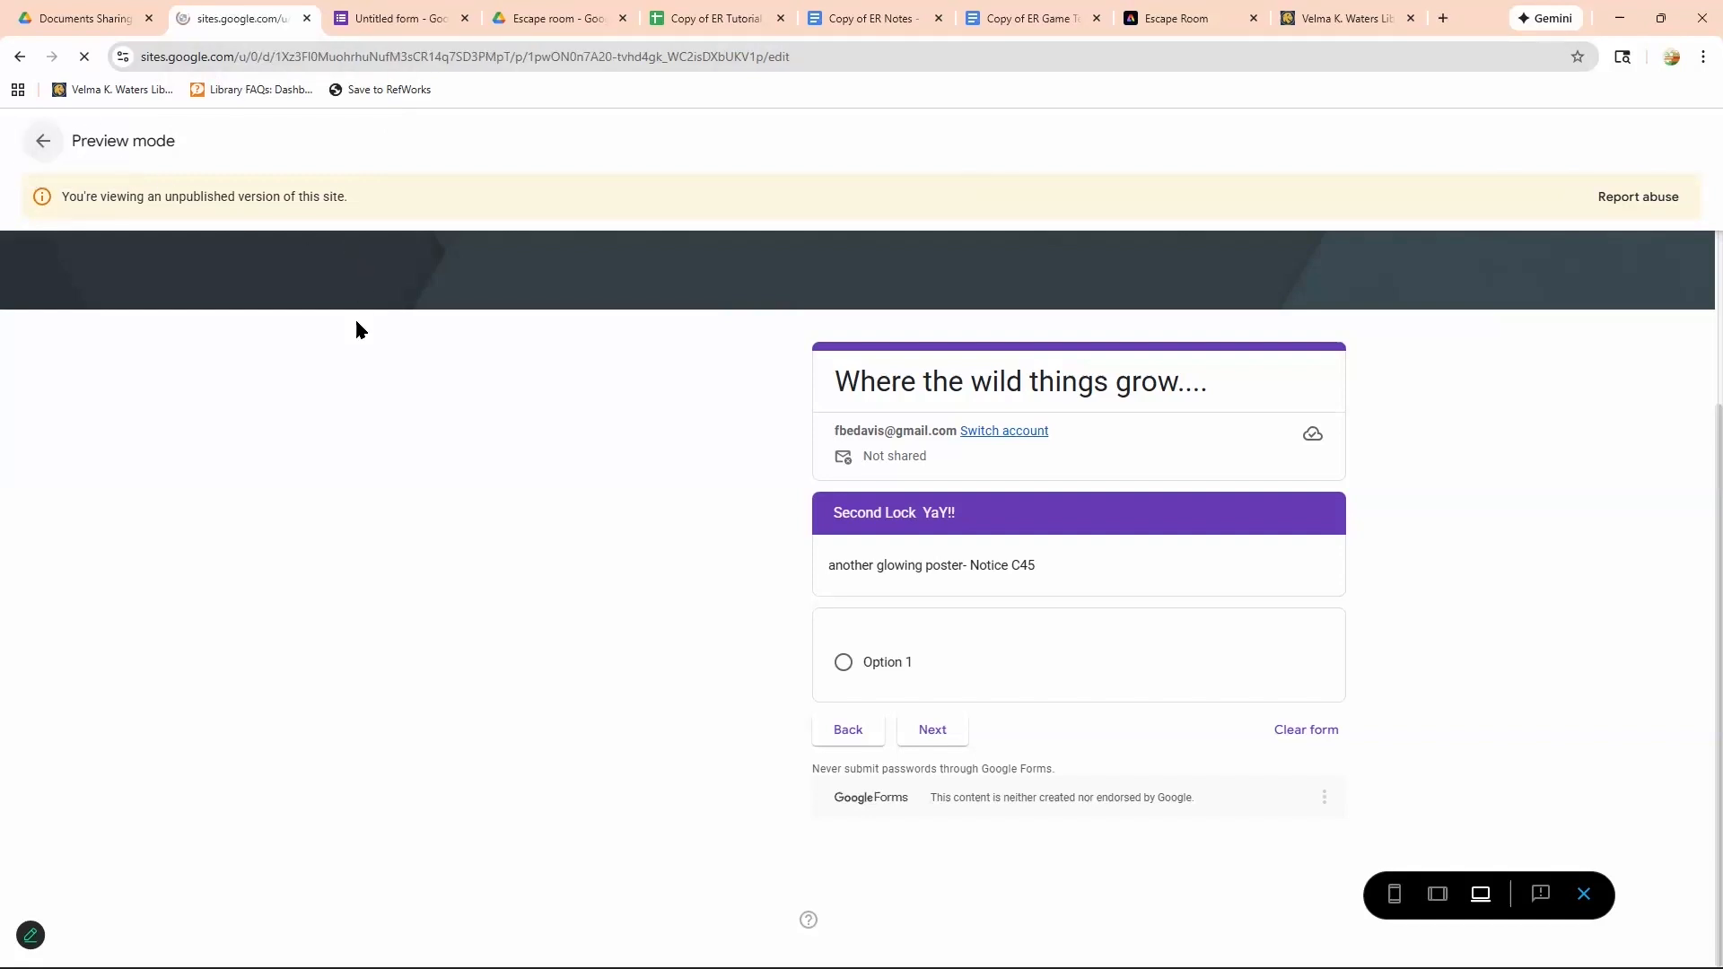
Add a text box reading "Introduction" between the page header and the embedded form.
scroll(471, 580, "down", 4)
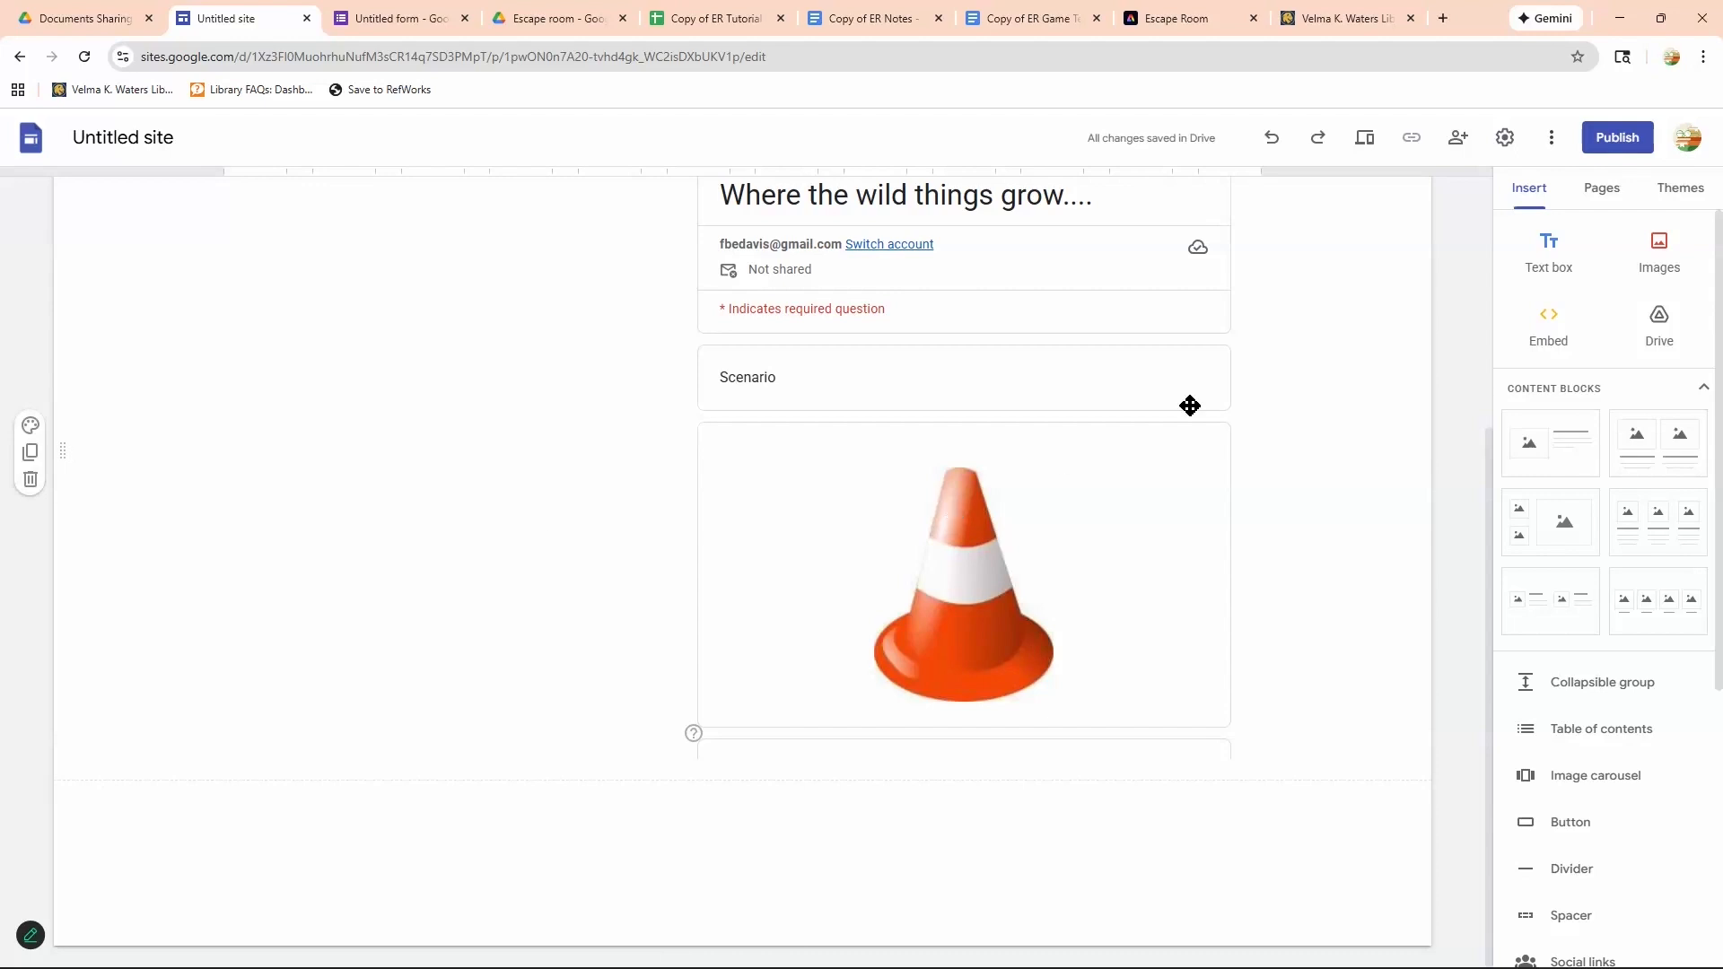
scroll(1189, 404, "up", 3)
left_click_drag(1561, 256, 423, 284)
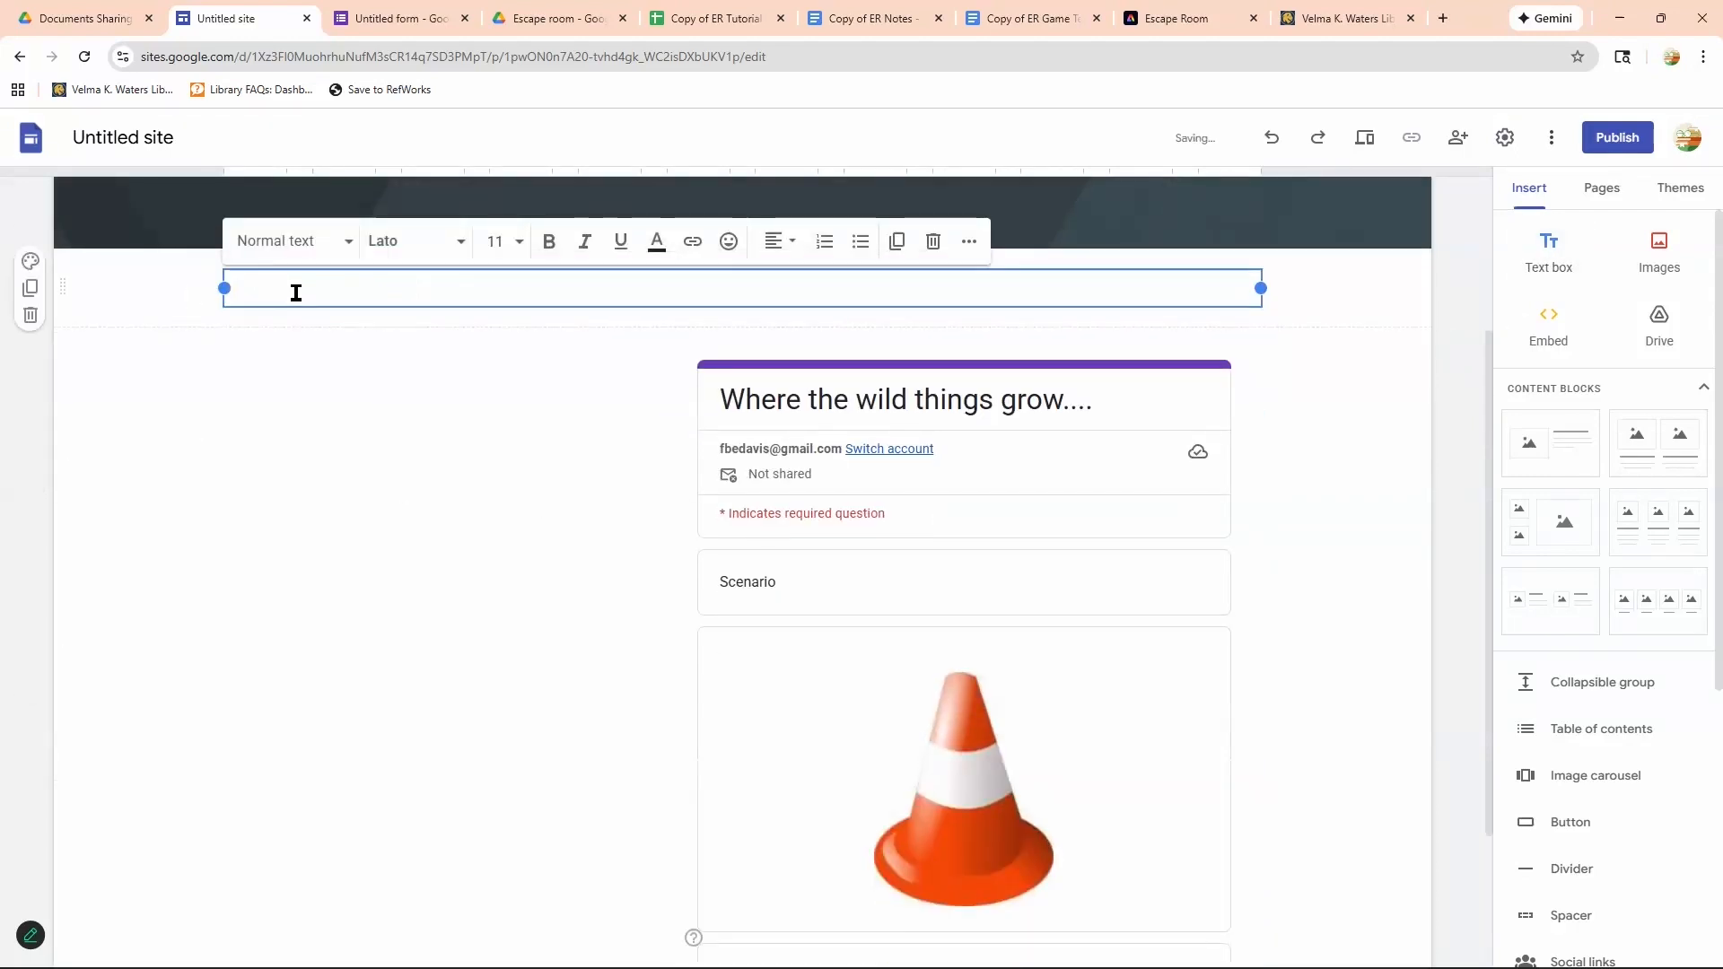
type("Introduction")
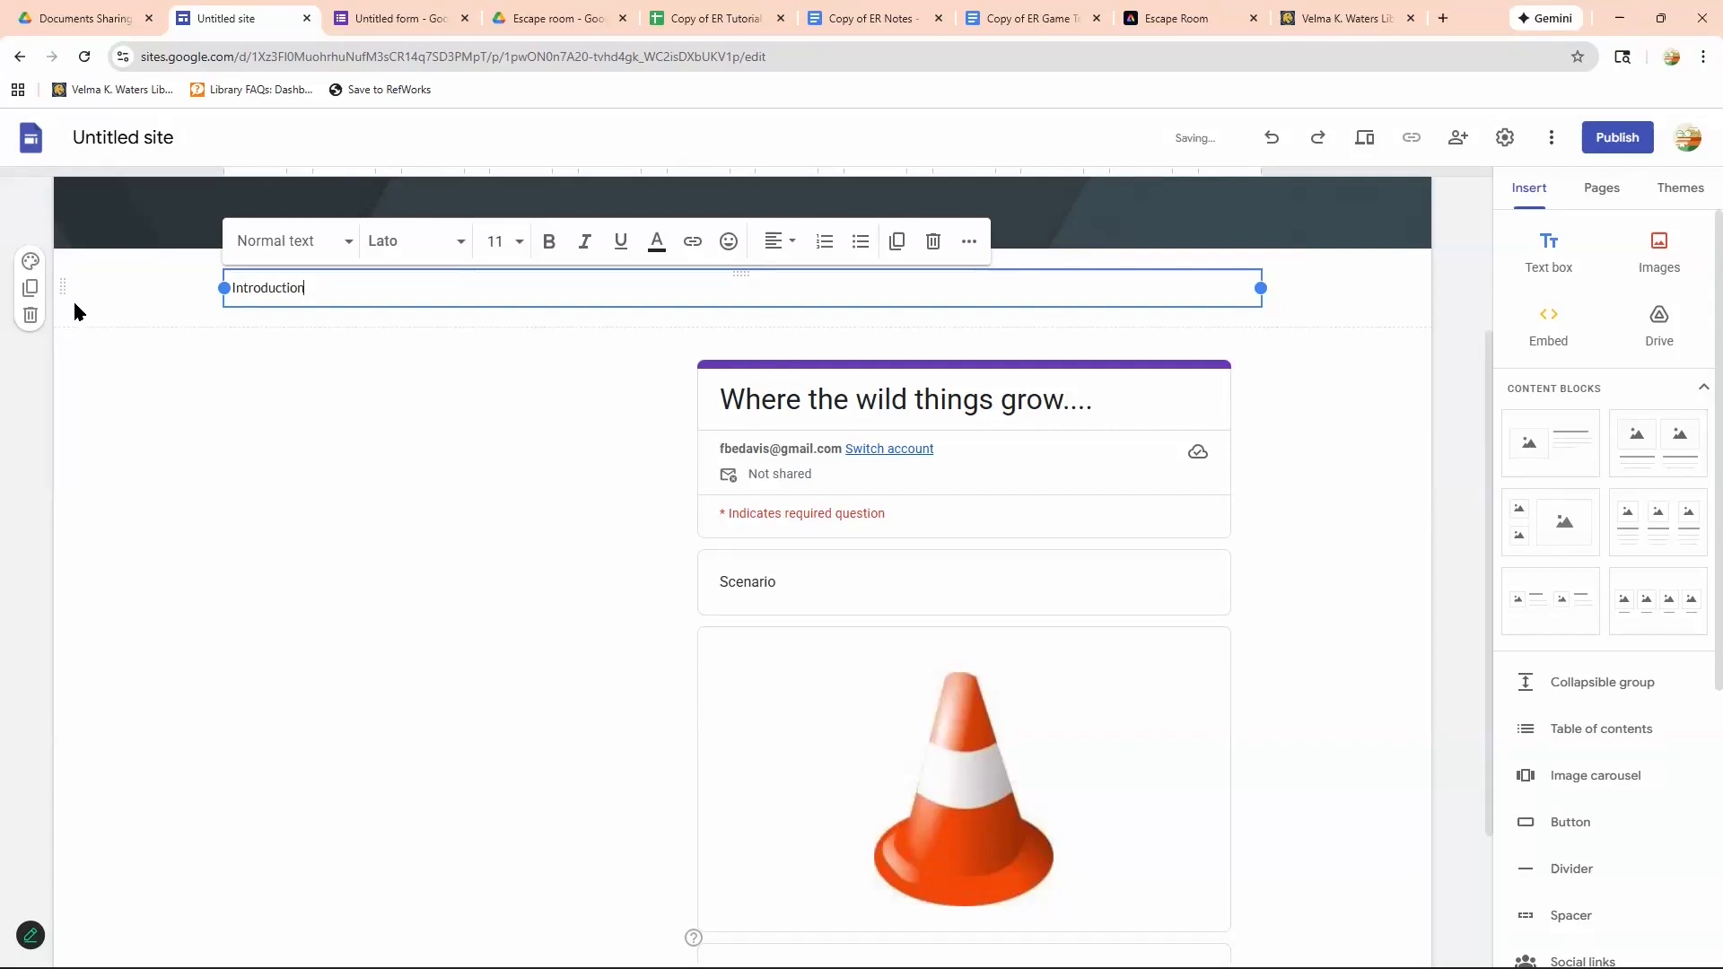
Add another text box to the page, move the embedded form beside the Introduction text, and widen the form toward that text.
left_click(1548, 260)
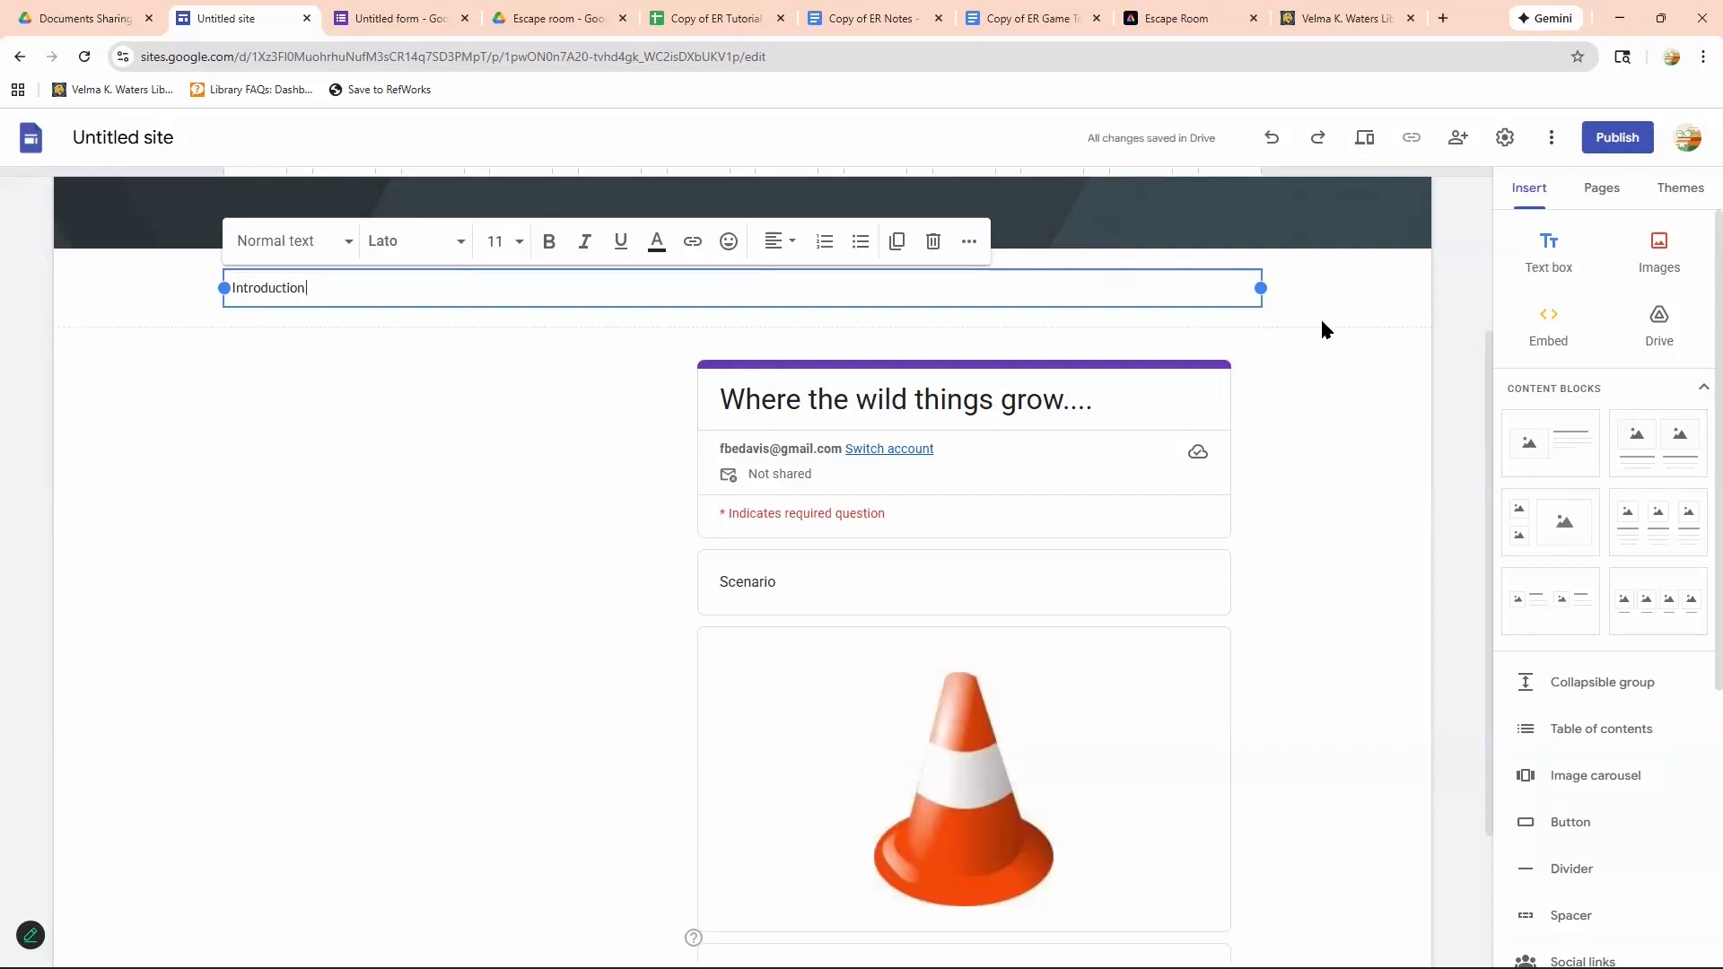
left_click_drag(1024, 466, 1014, 575)
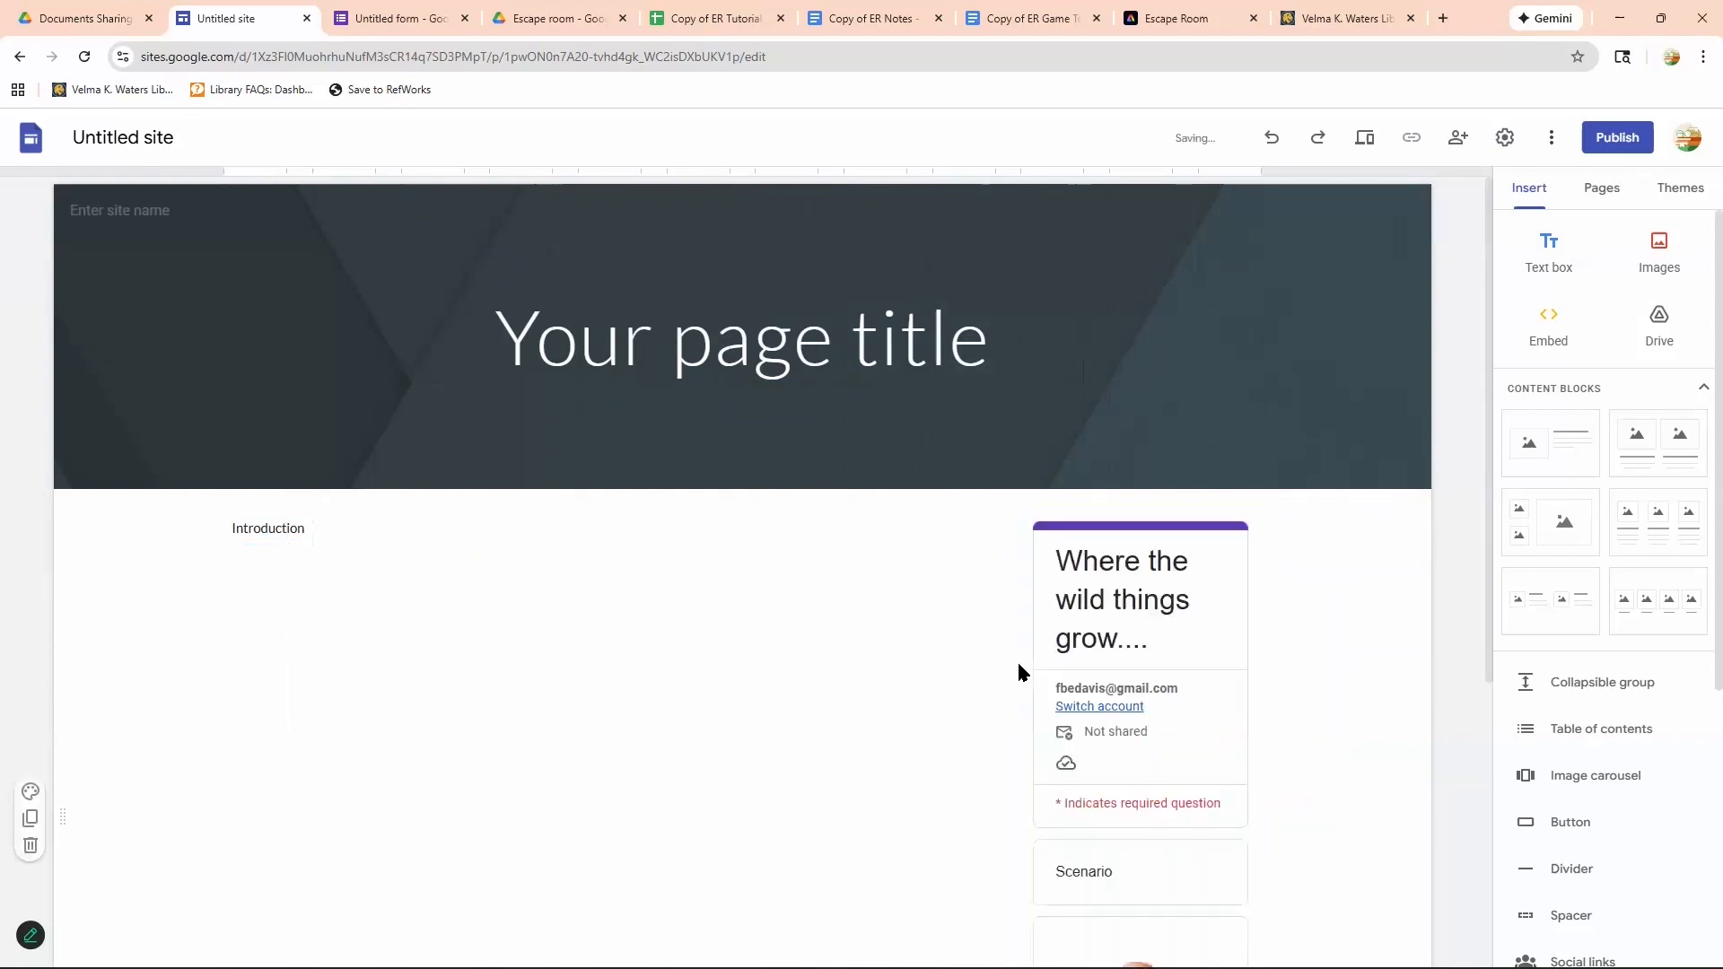
left_click_drag(1022, 816, 369, 745)
Enter "Lock 1" in the empty text box below the embedded form.
scroll(262, 740, "down", 5)
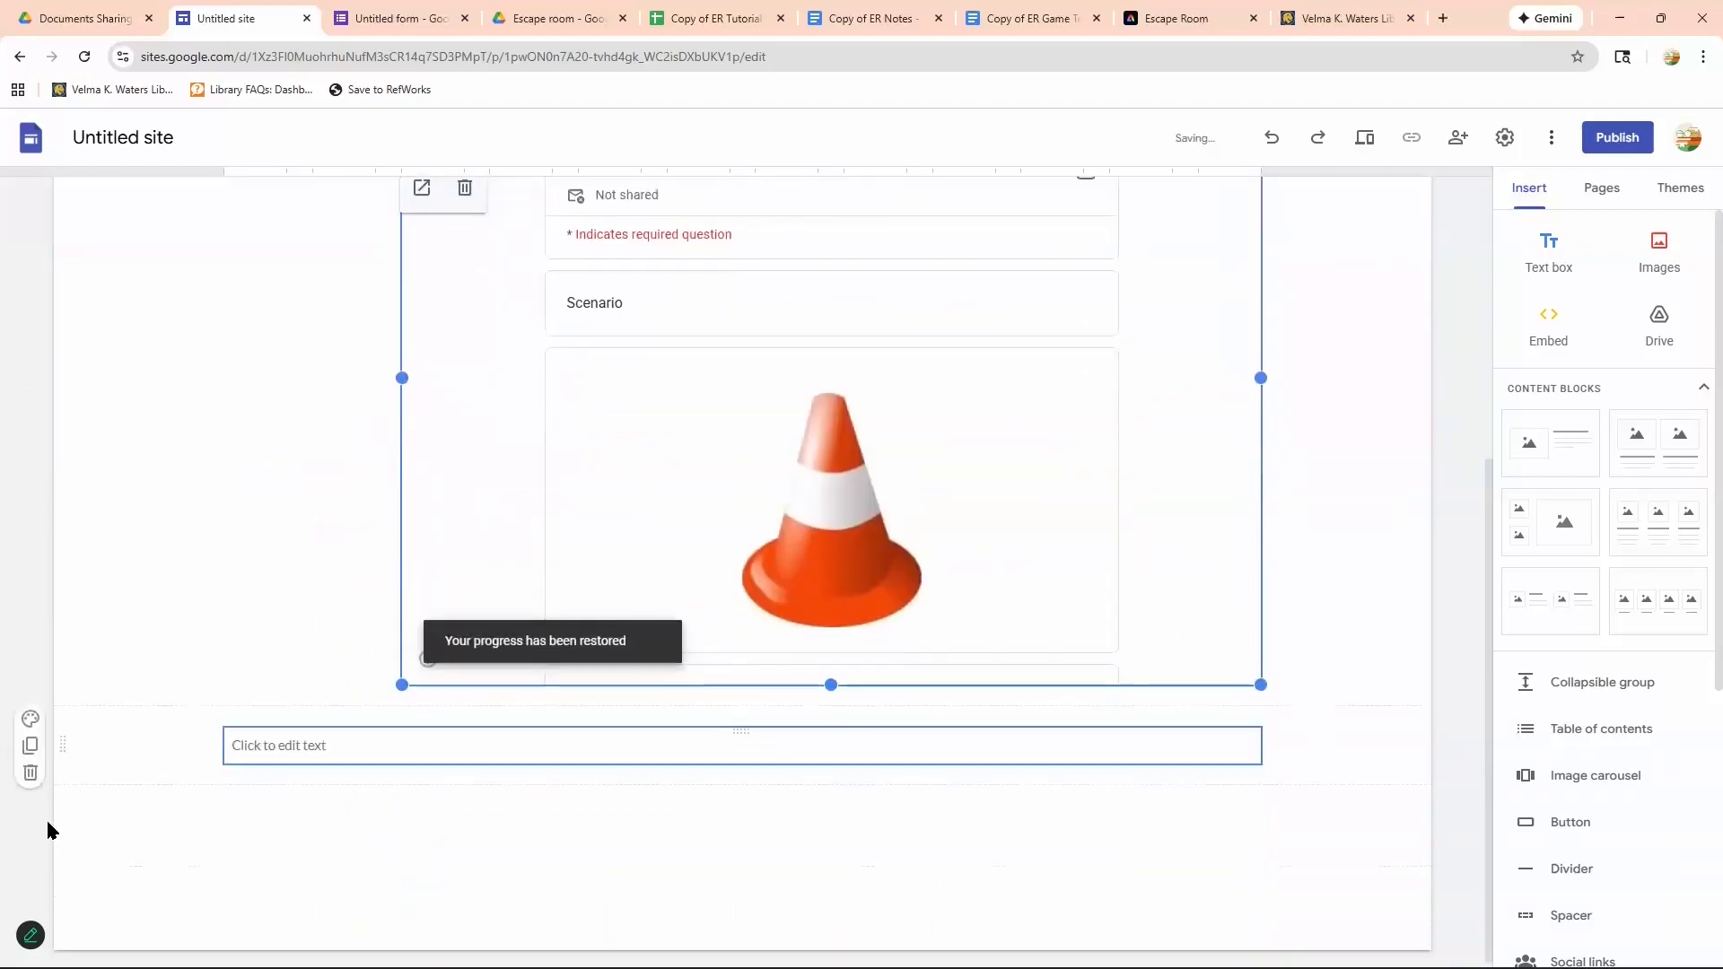
scroll(53, 825, "up", 1)
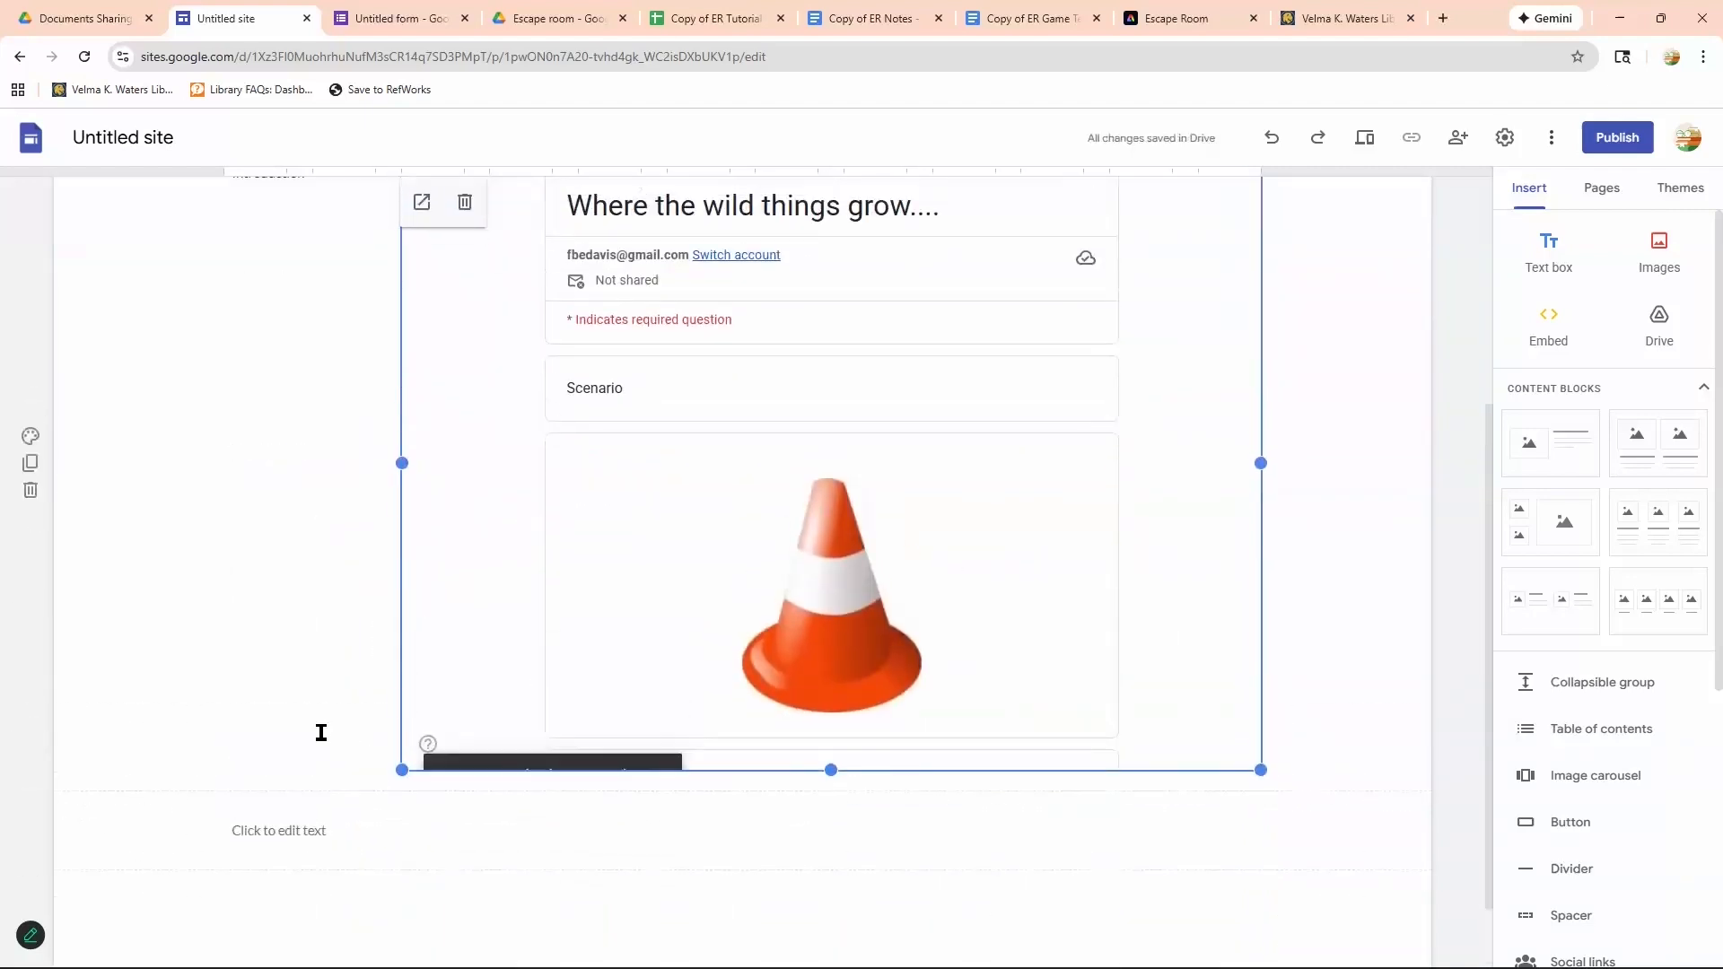
scroll(319, 731, "down", 1)
left_click(320, 733)
type("L")
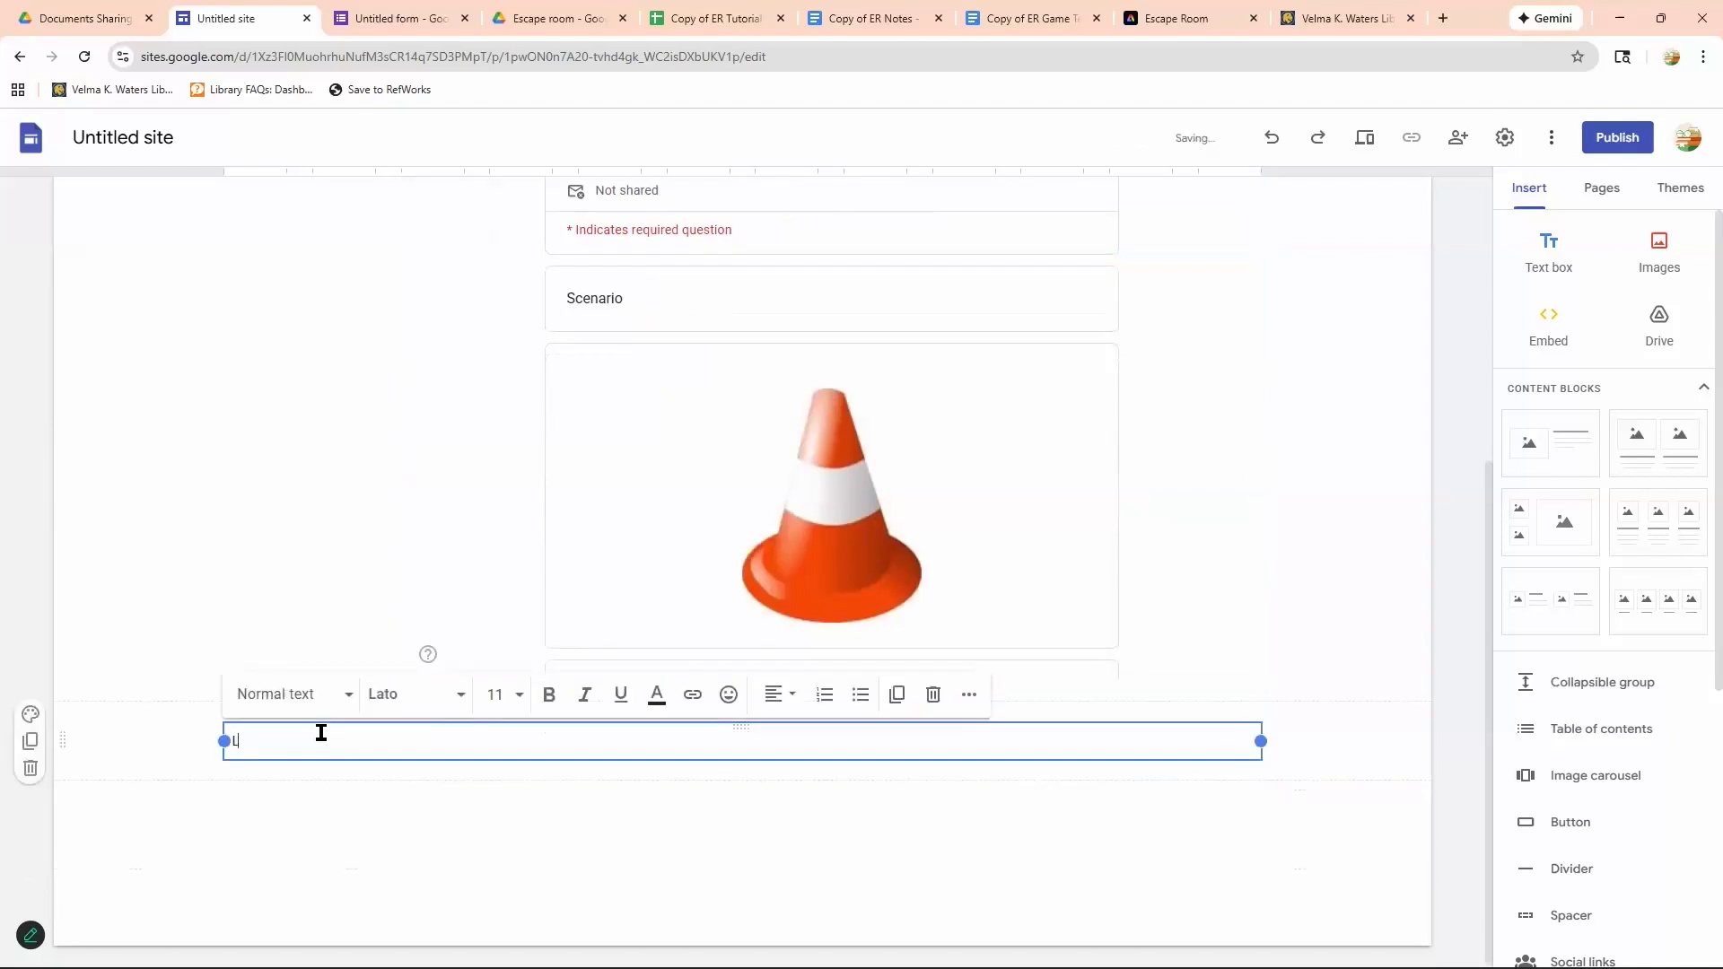
type("ock 1")
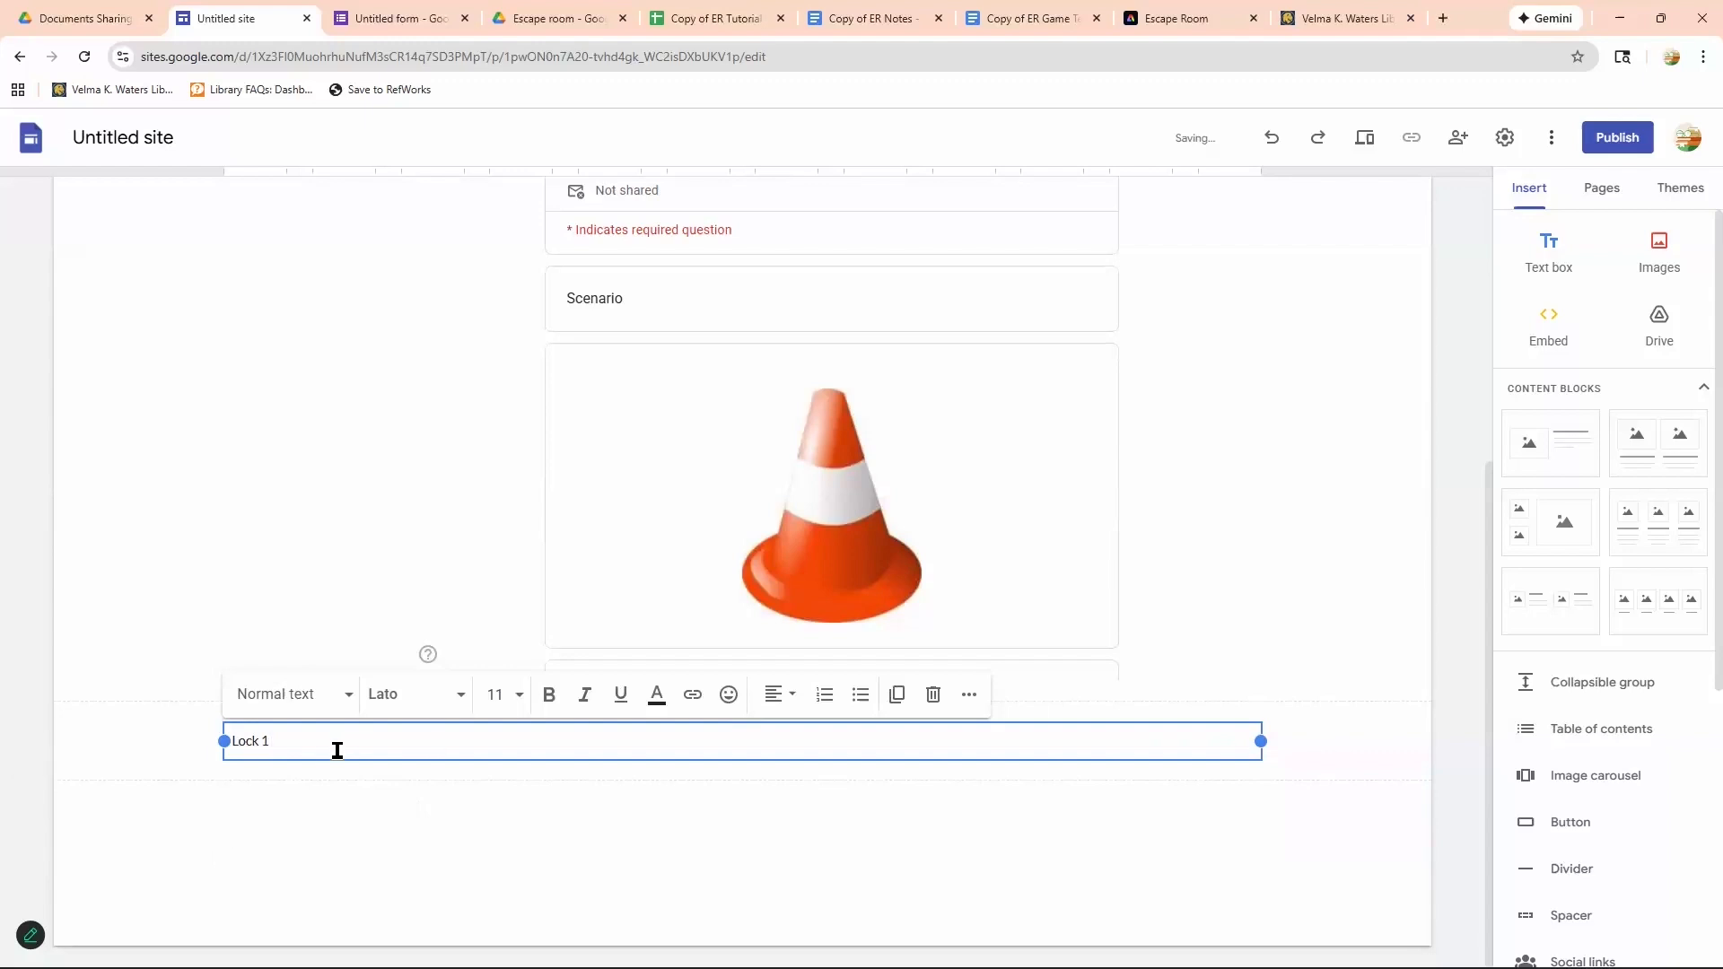
left_click(453, 775)
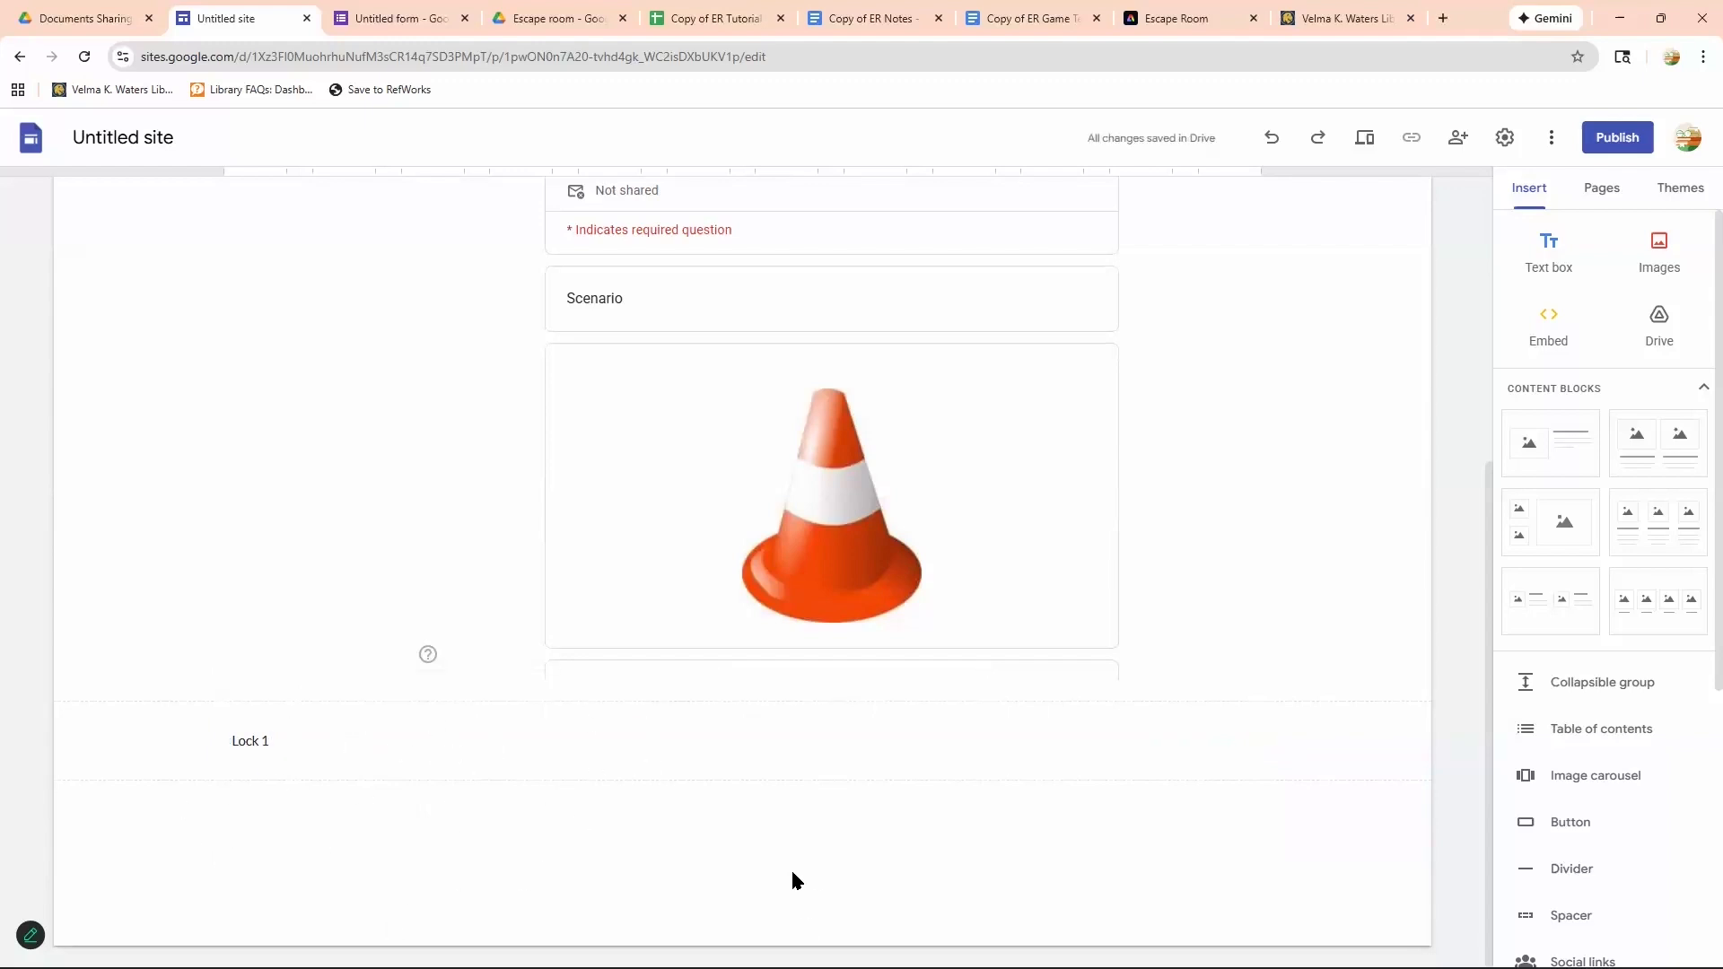
Add two more text boxes below Lock 1, reading "Lock 2" and "Lock 3".
scroll(796, 696, "up", 4)
scroll(241, 597, "down", 3)
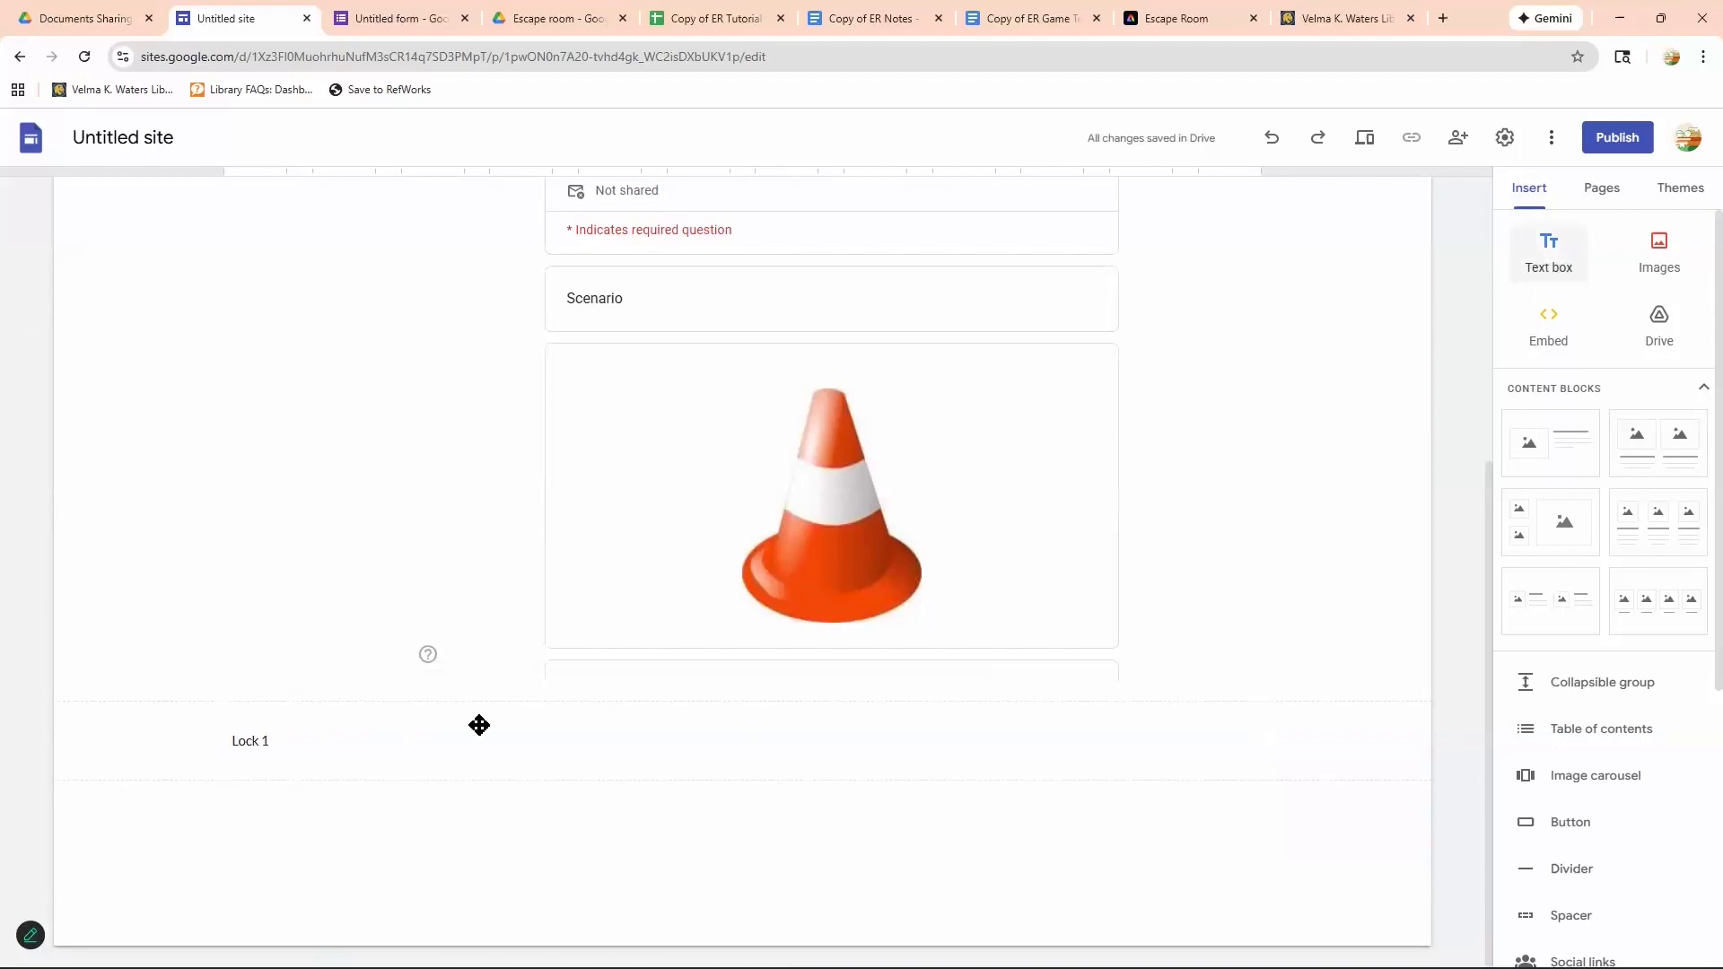
left_click_drag(479, 725, 479, 729)
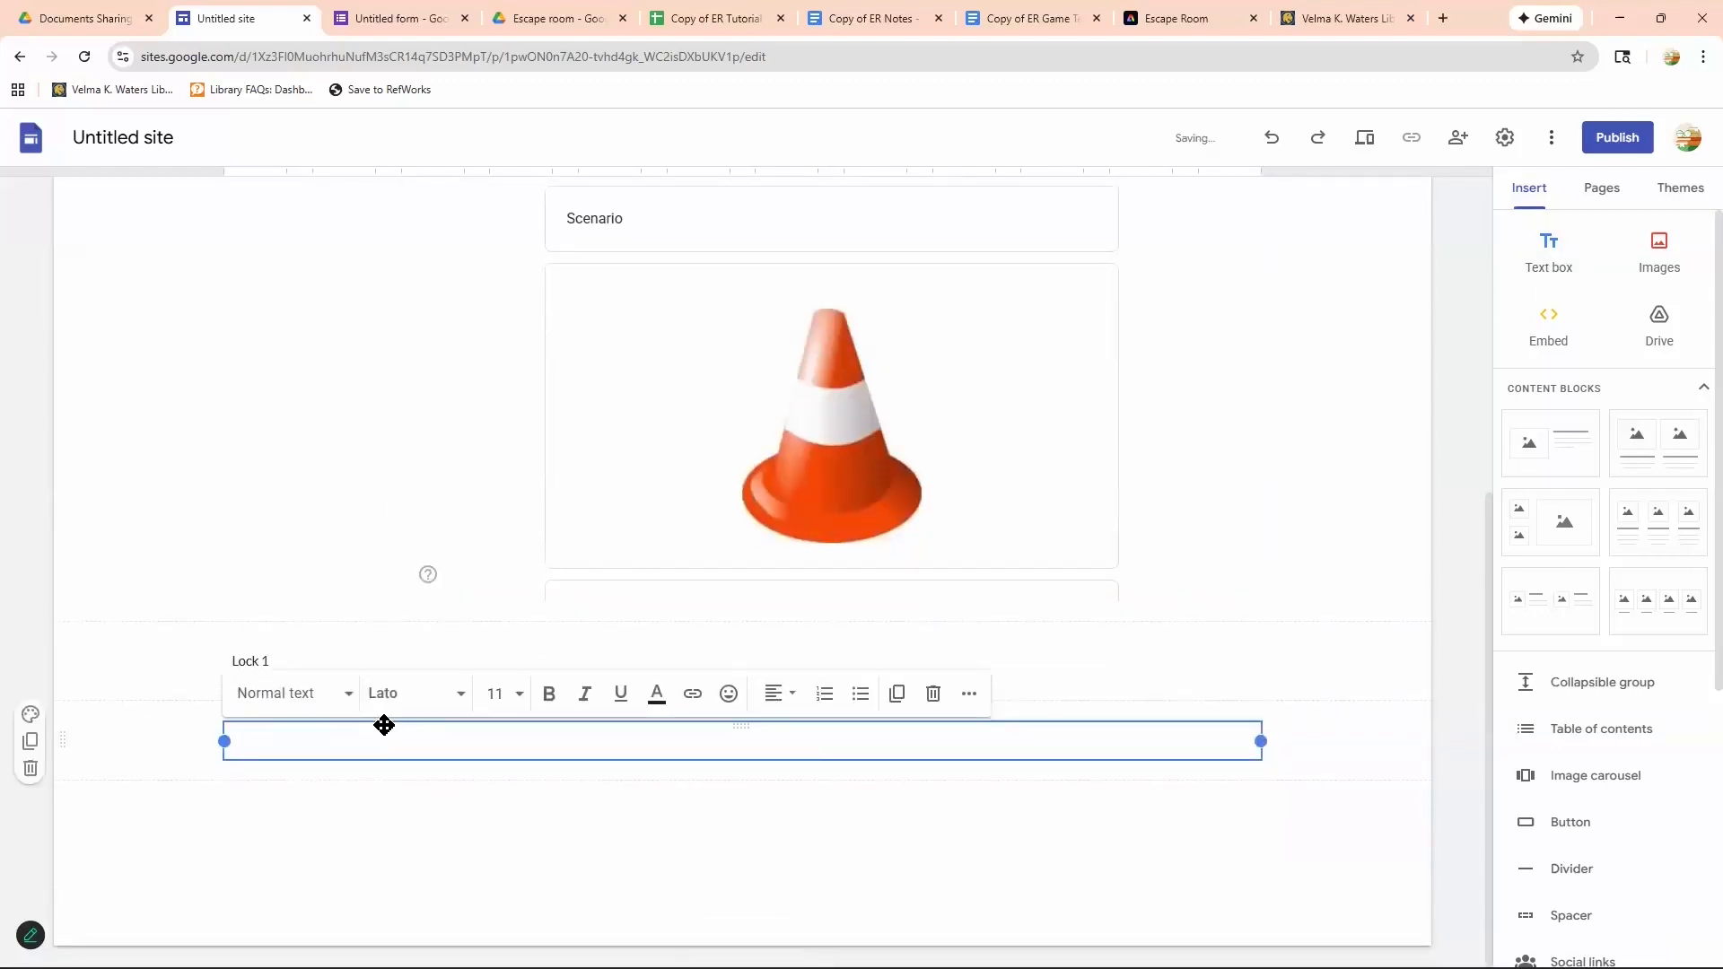
type("Lock 2")
left_click(1566, 269)
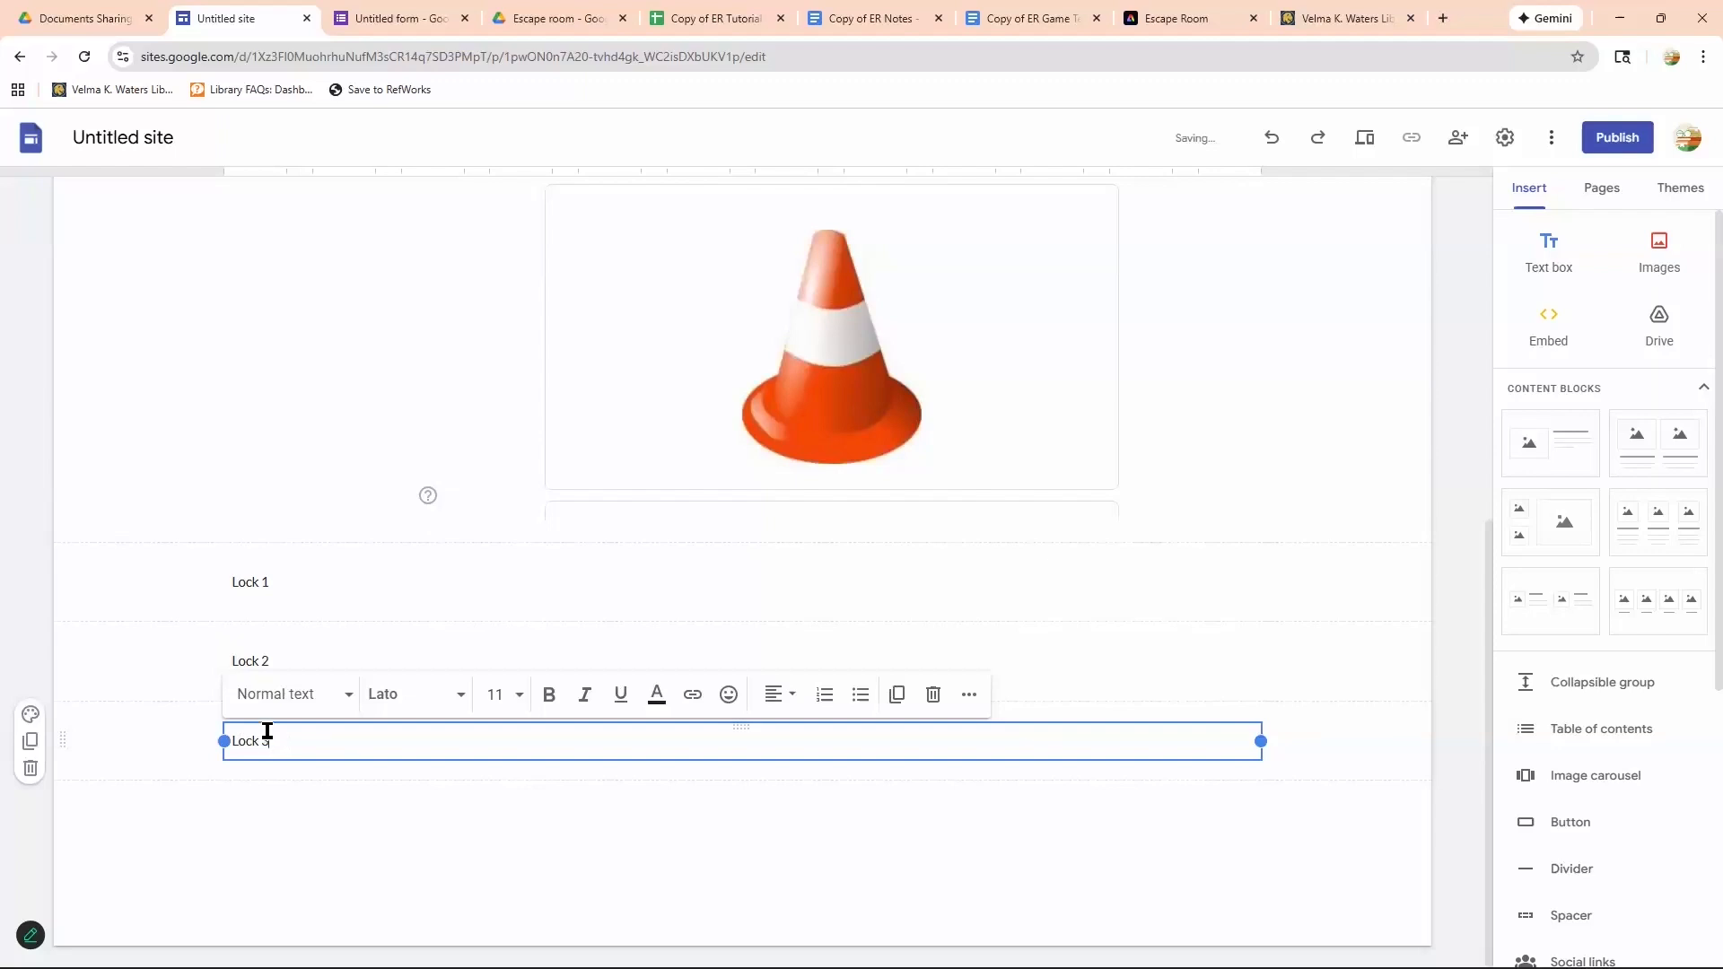
scroll(191, 583, "up", 4)
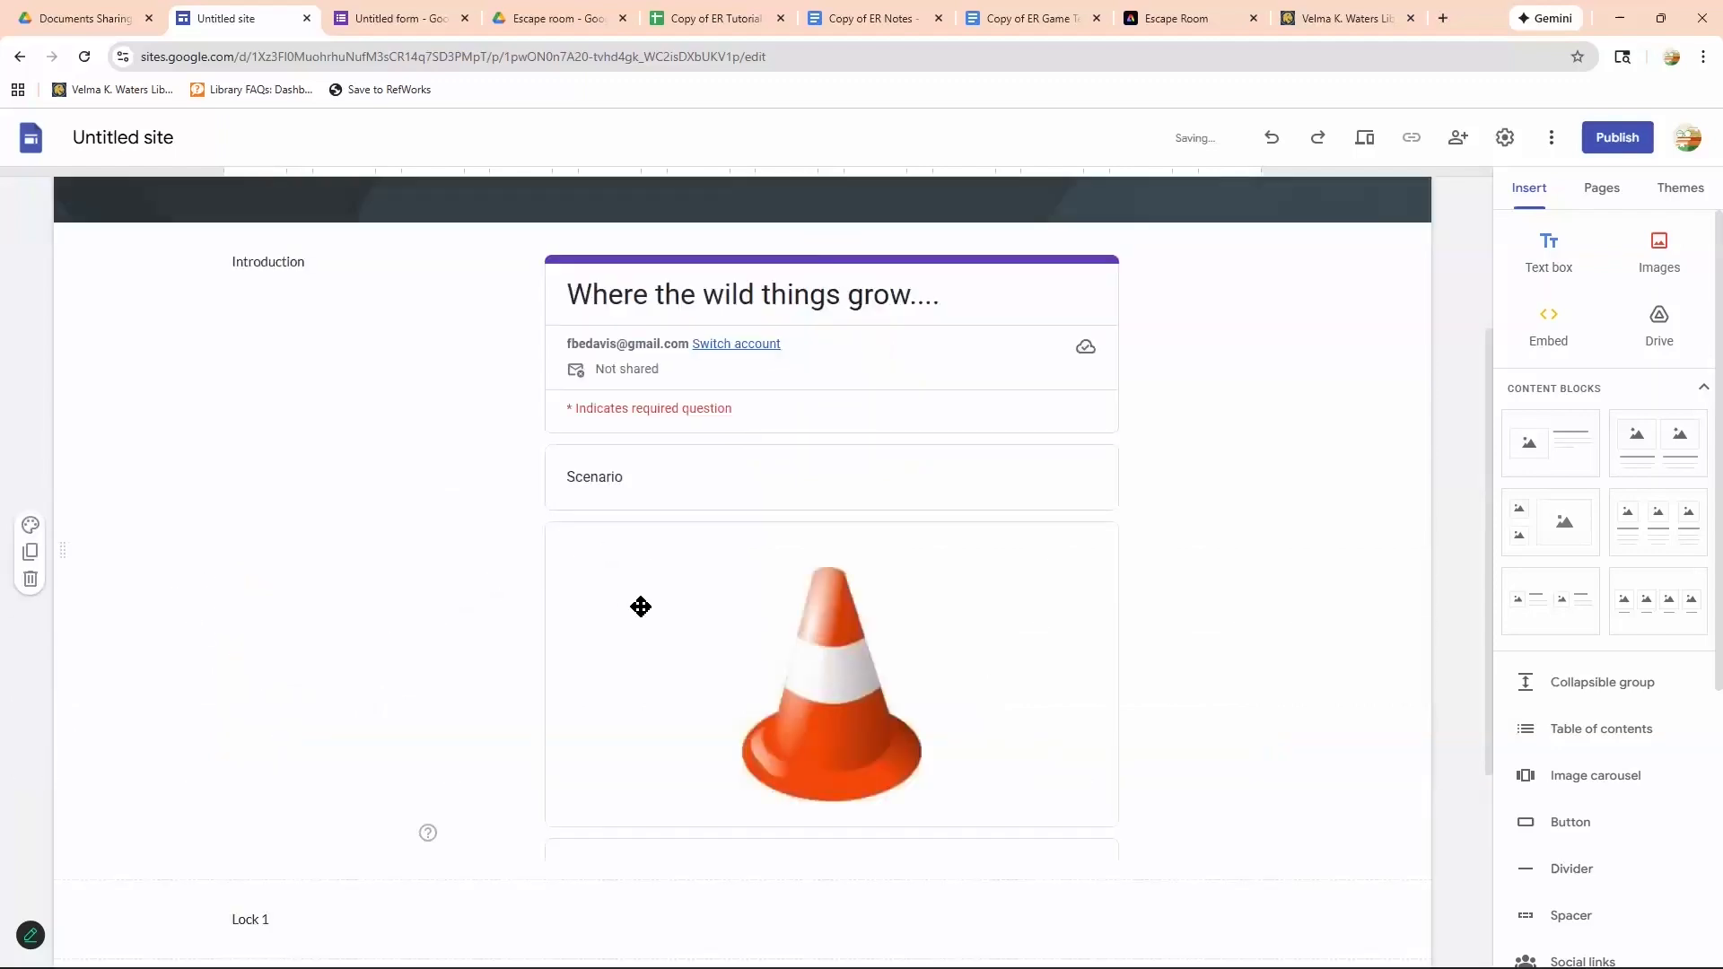
scroll(641, 607, "down", 2)
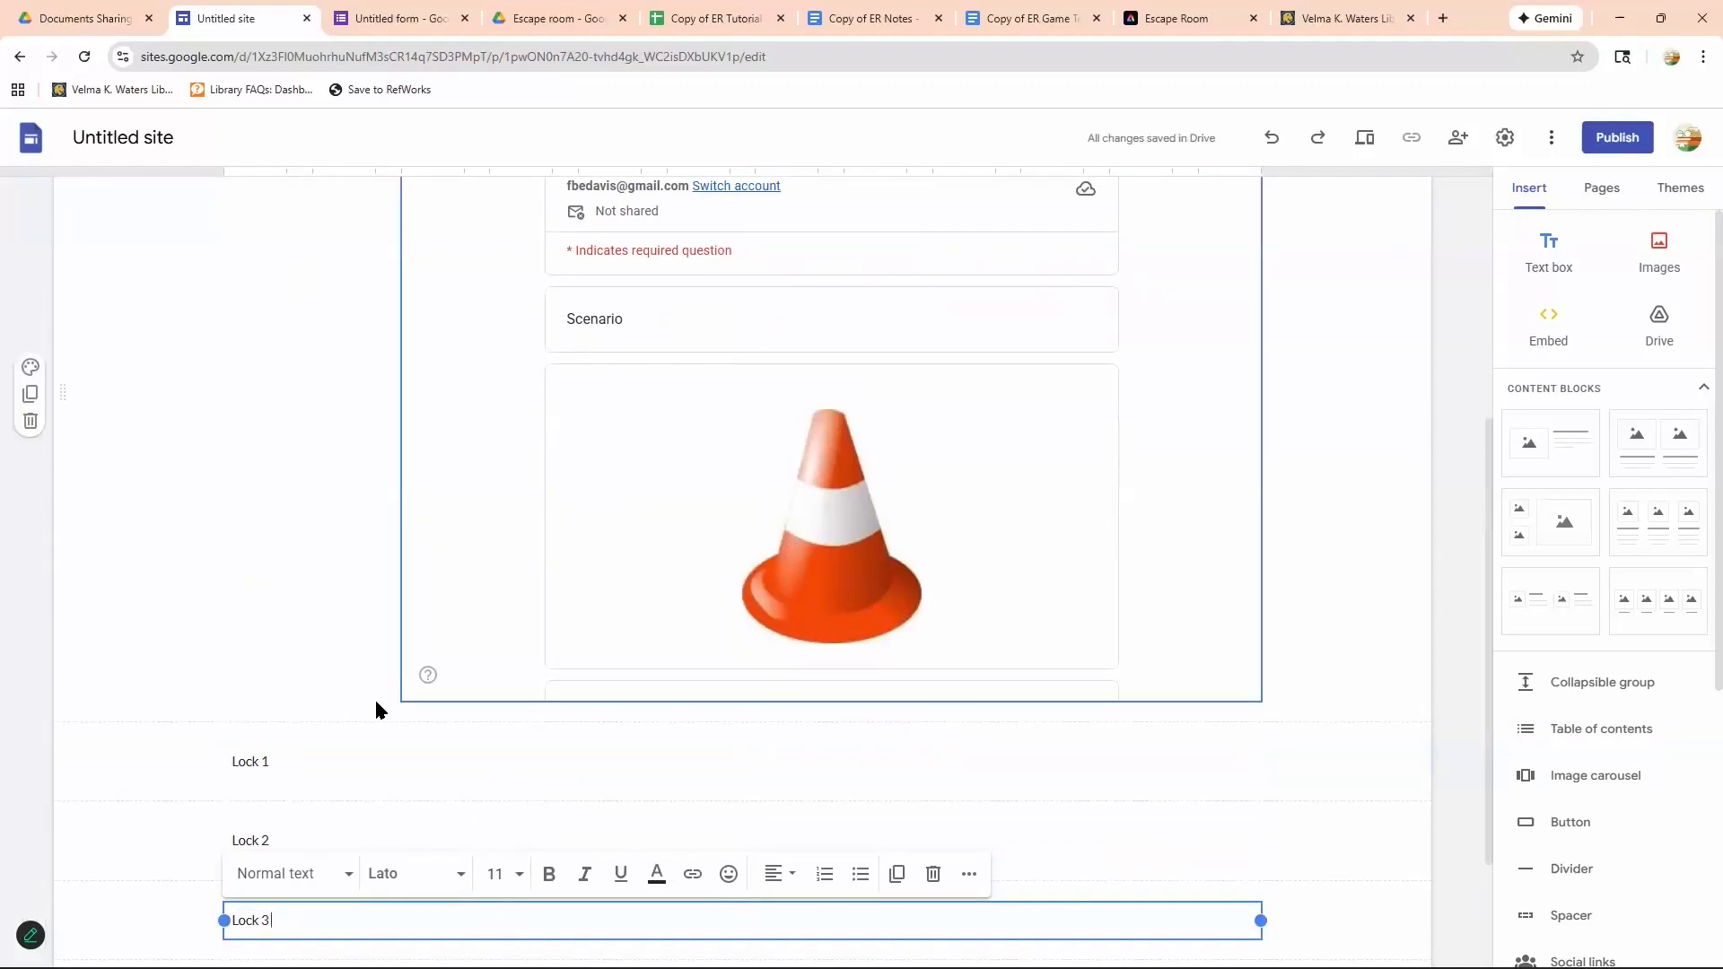
Return to the form editor and look over the Final Lock and Congrats sections.
key("ctrl+Tab")
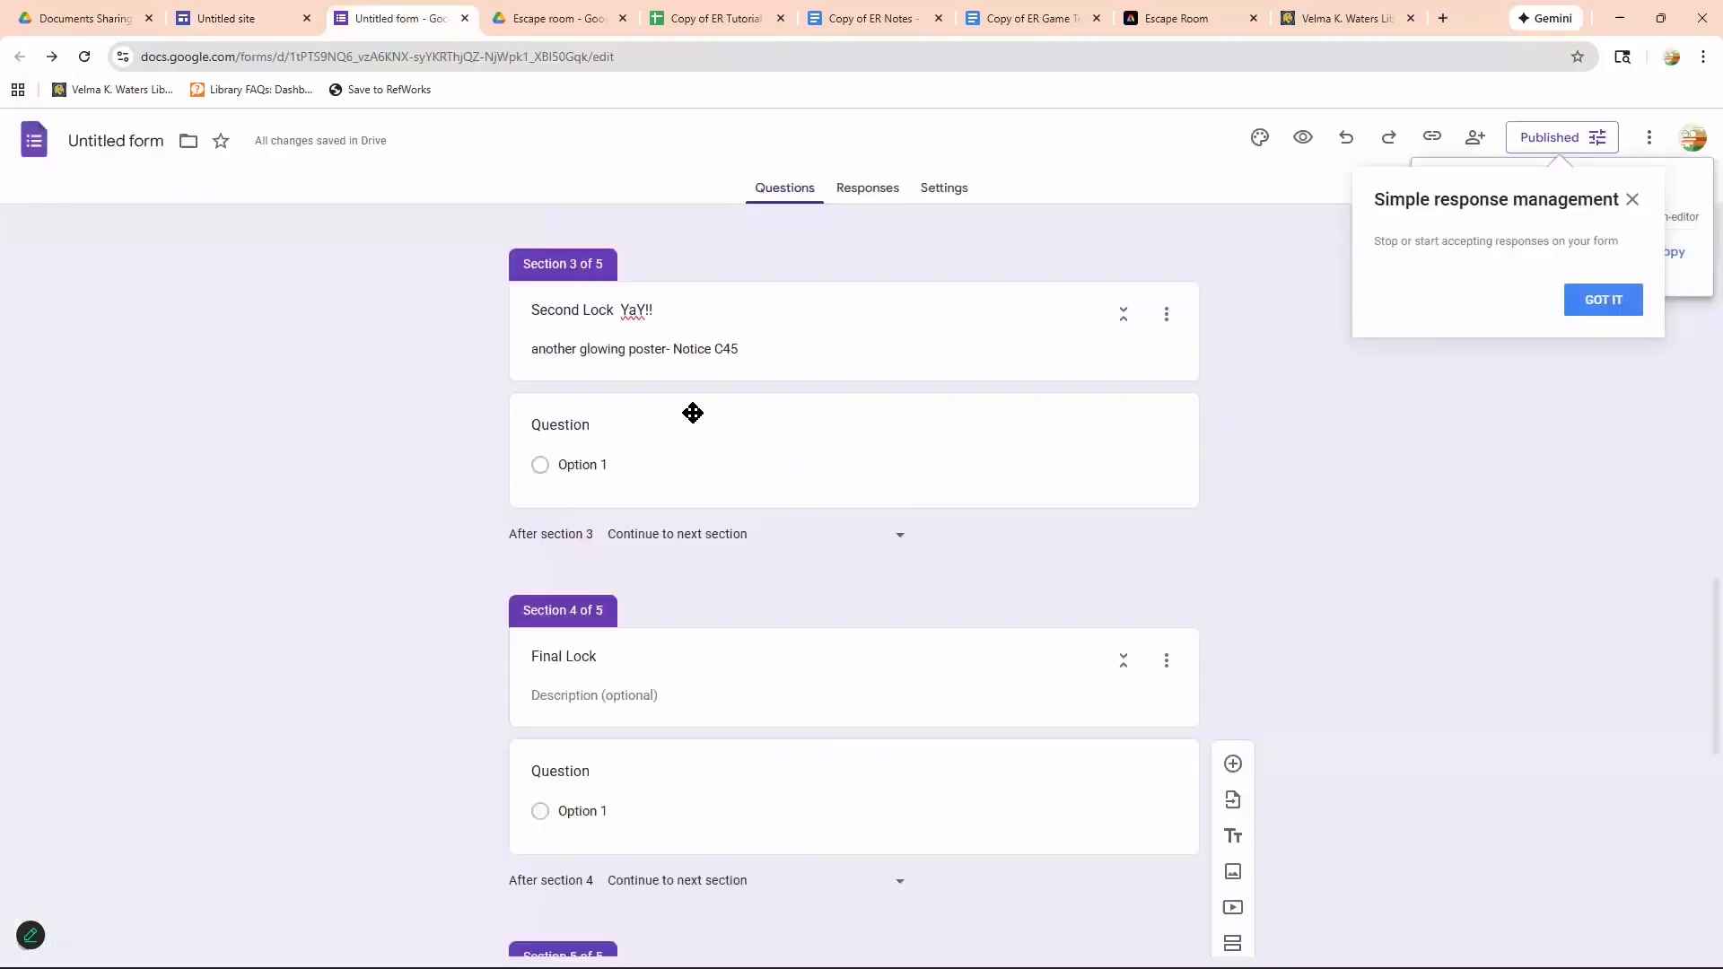
scroll(614, 408, "down", 5)
scroll(578, 556, "up", 1)
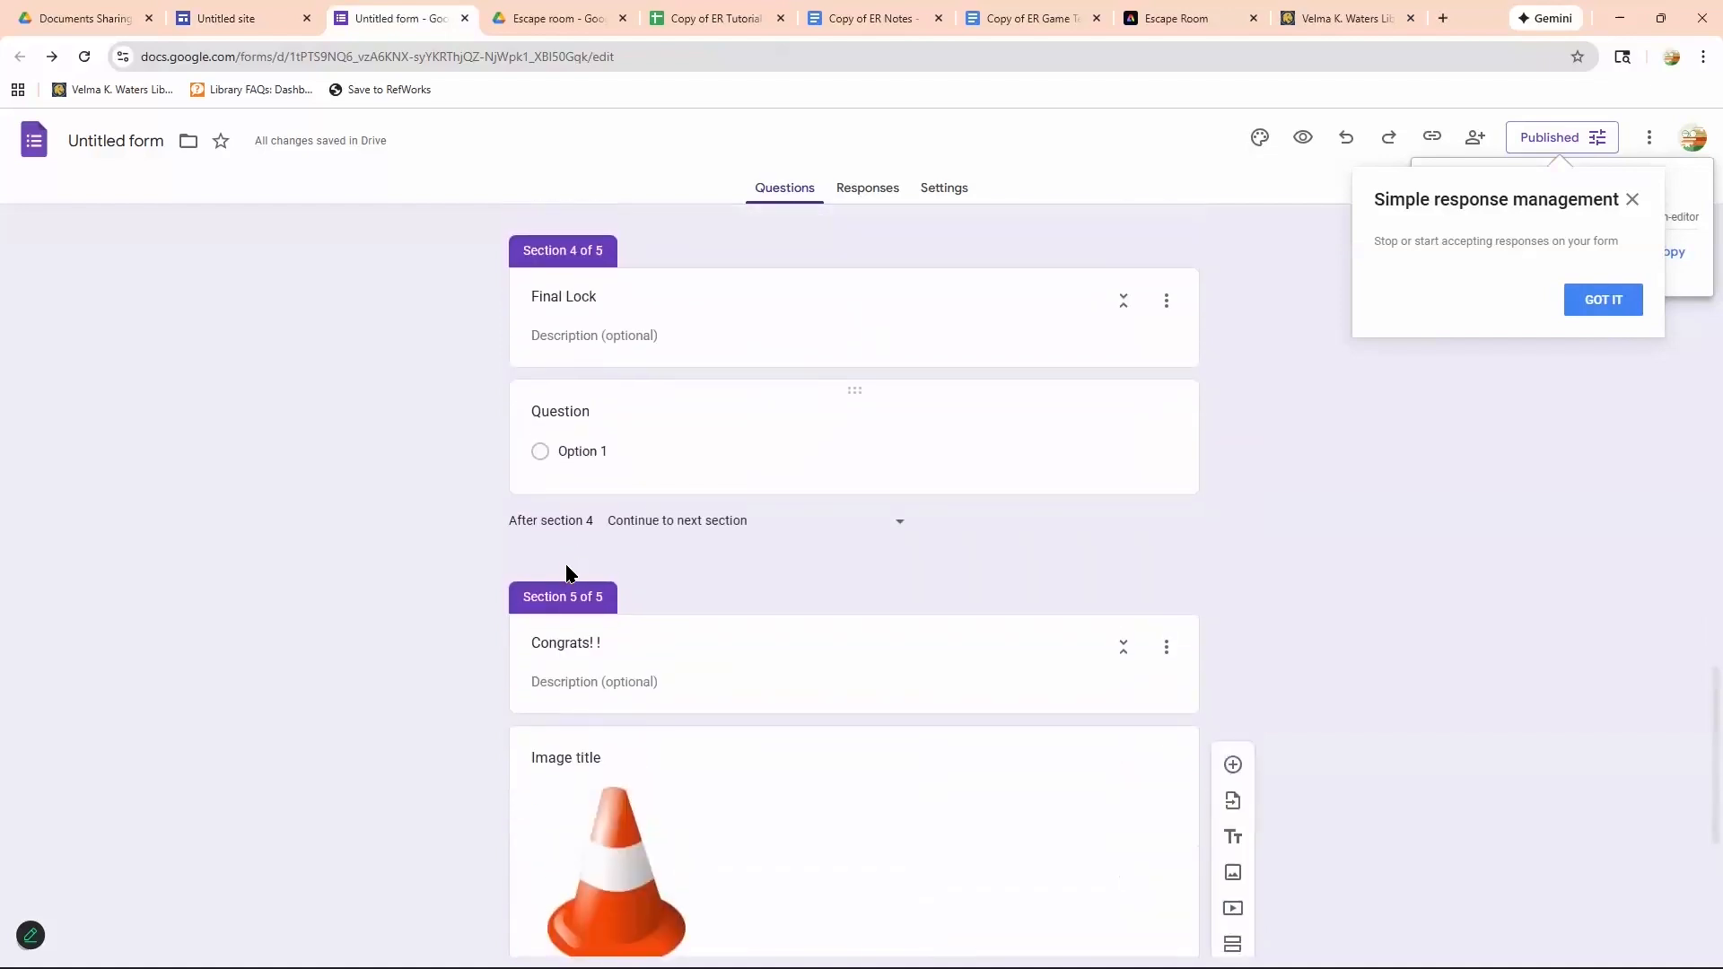
Compare the form's Final Lock and Congrats sections with the Introduction, embedded form and lock text boxes on the site page.
scroll(759, 705, "down", 5)
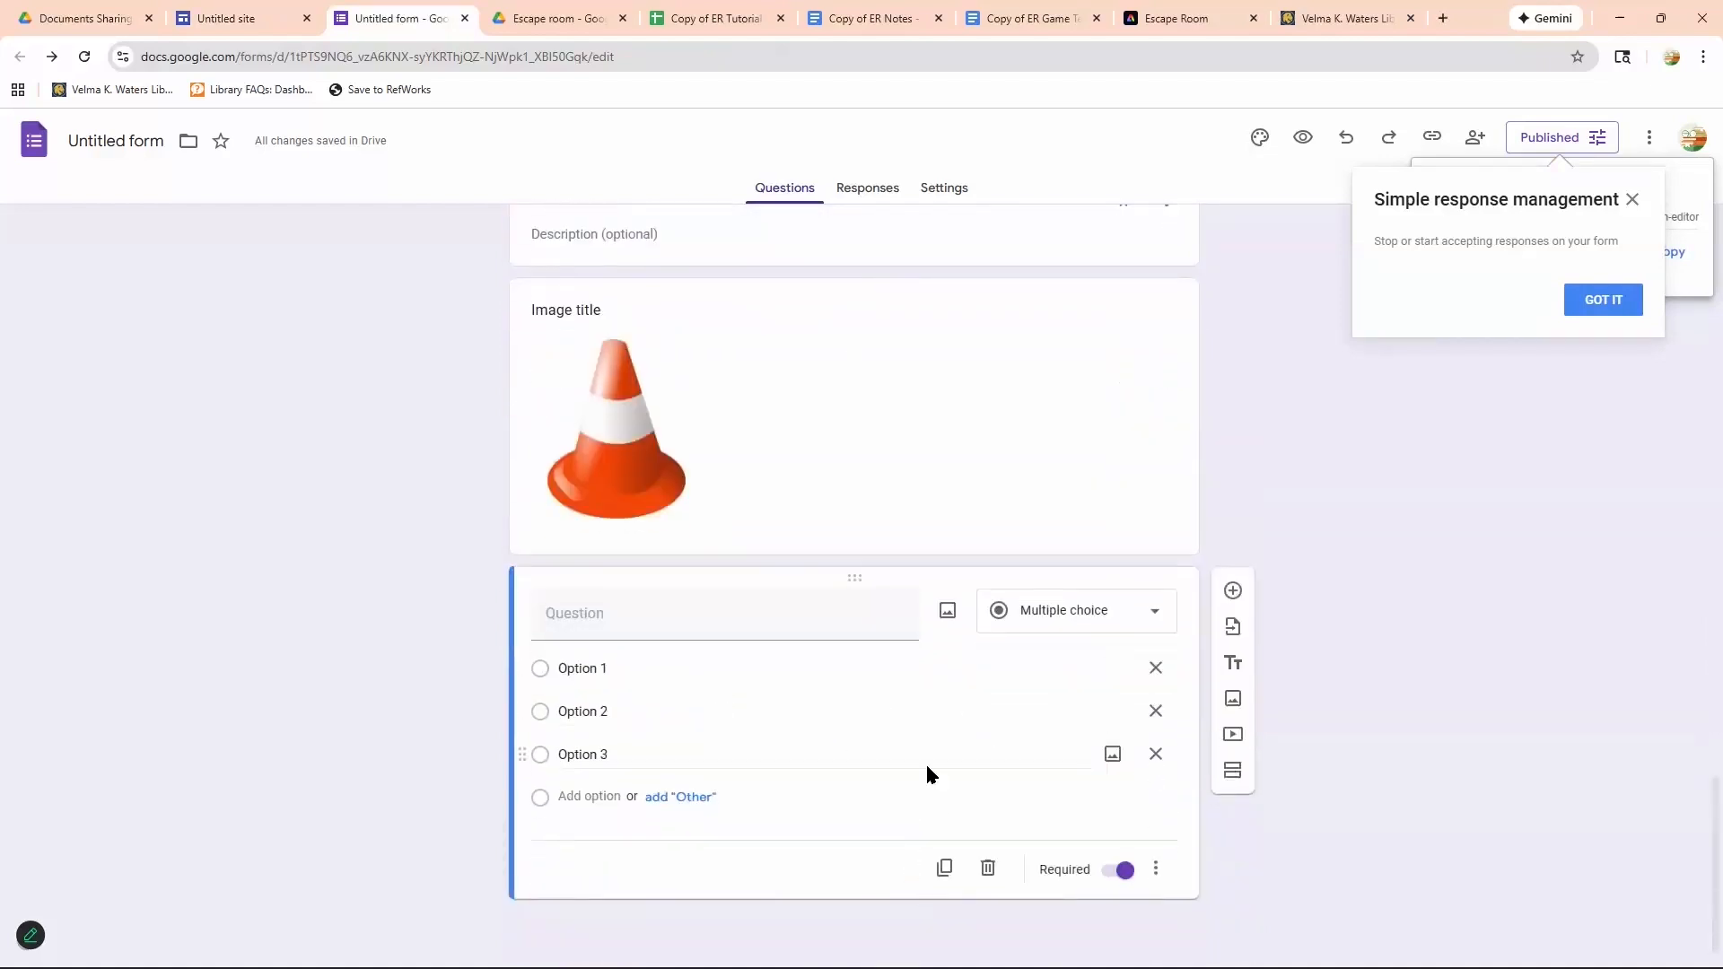
scroll(824, 729, "up", 4)
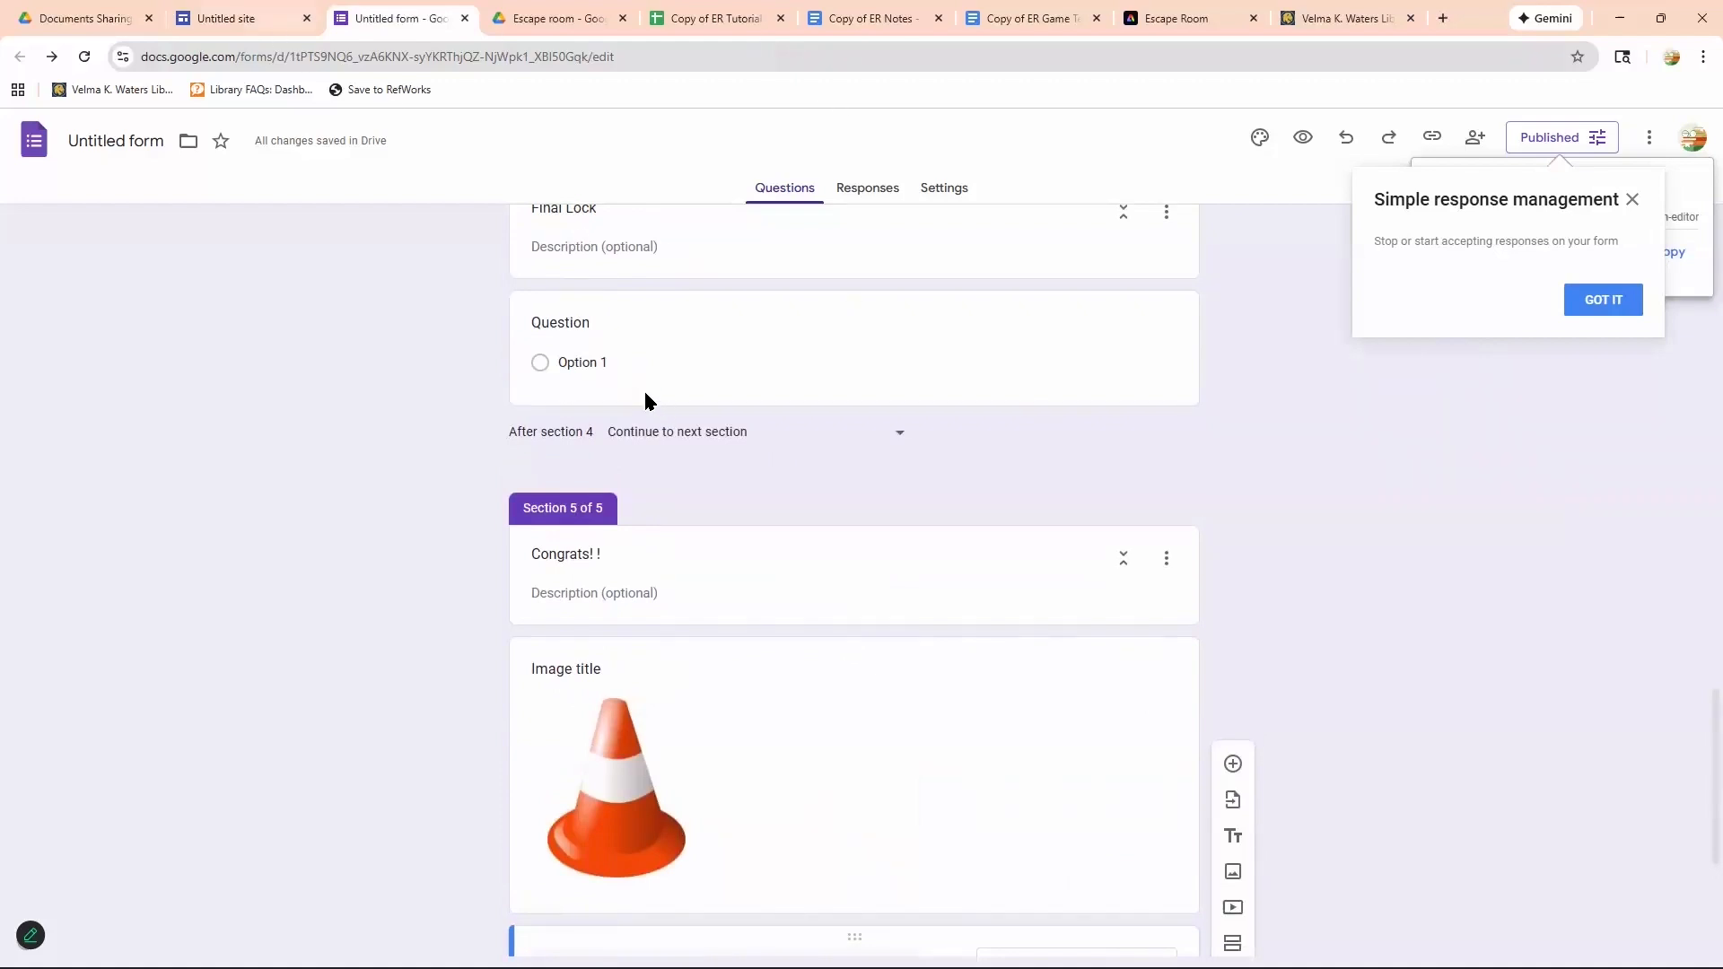
key("ctrl+shift+Tab")
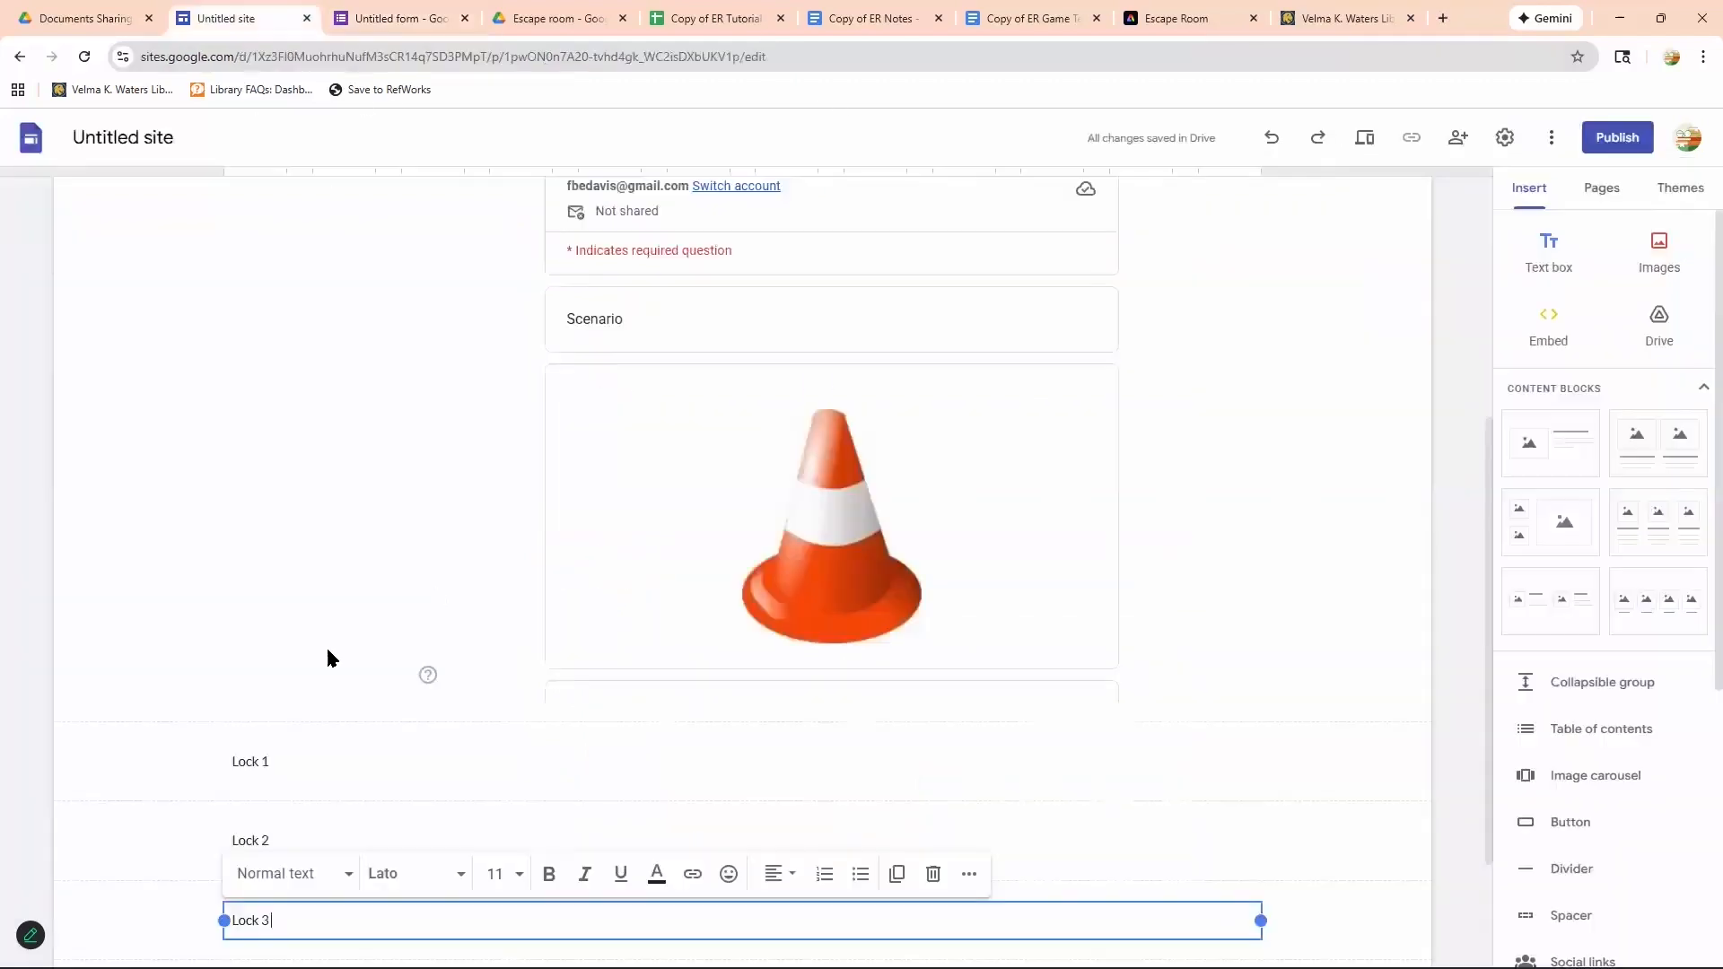
scroll(320, 685, "down", 2)
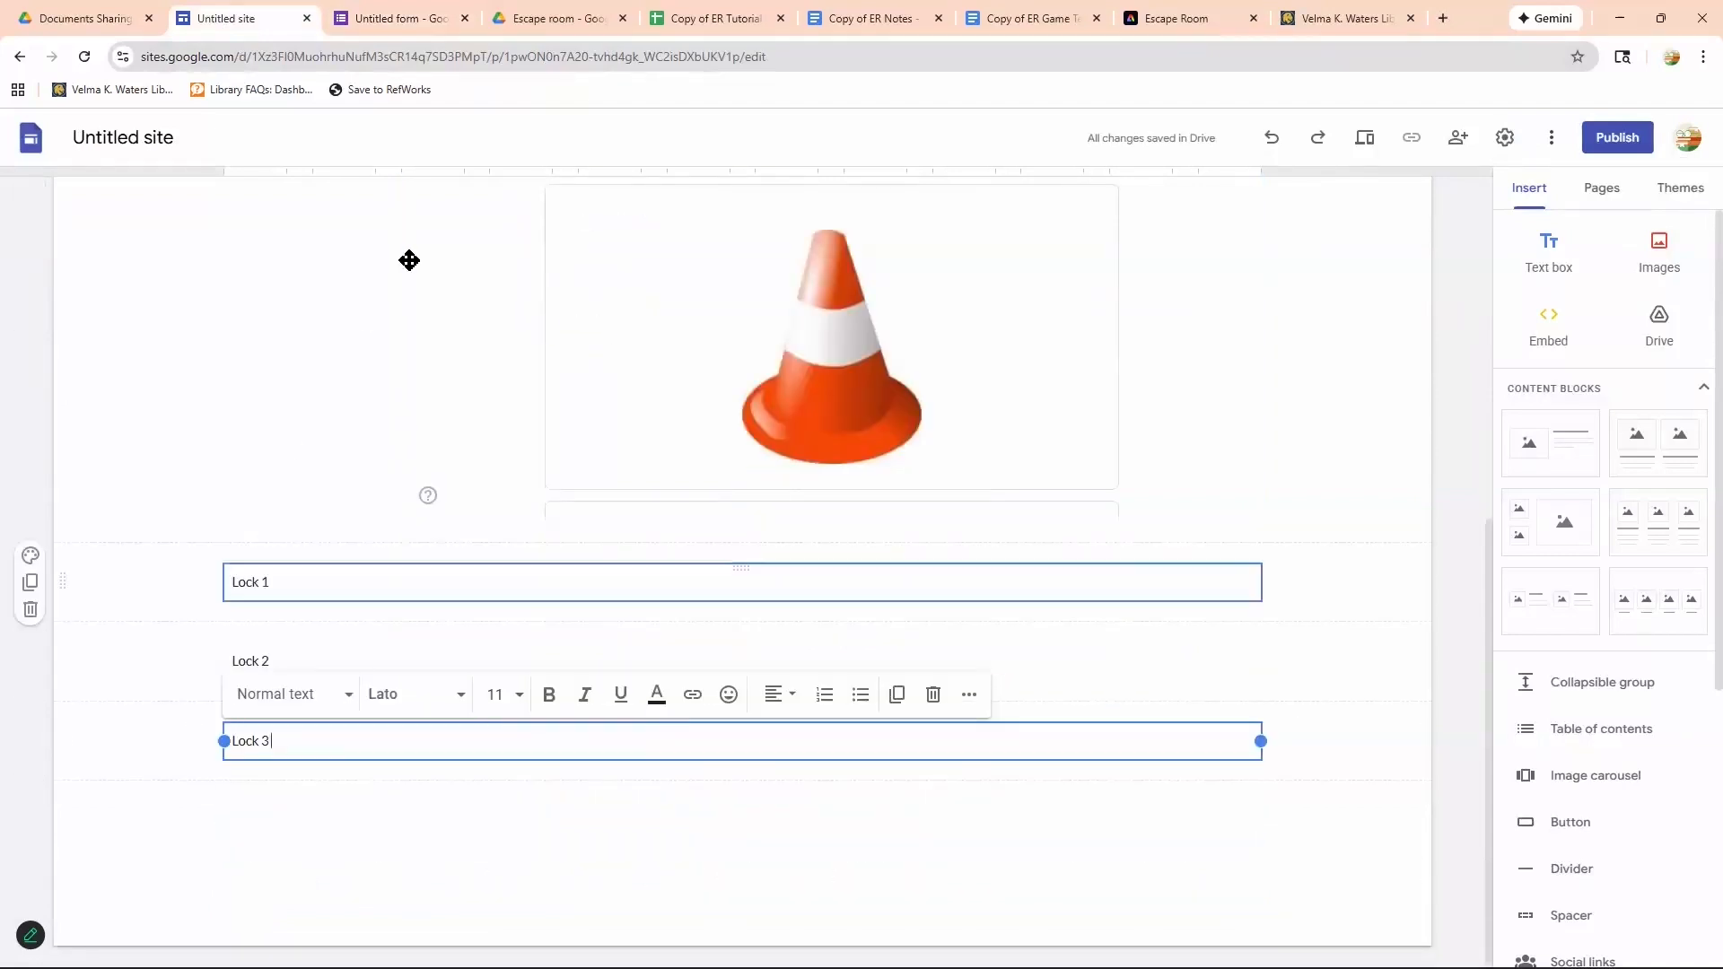
scroll(395, 565, "up", 5)
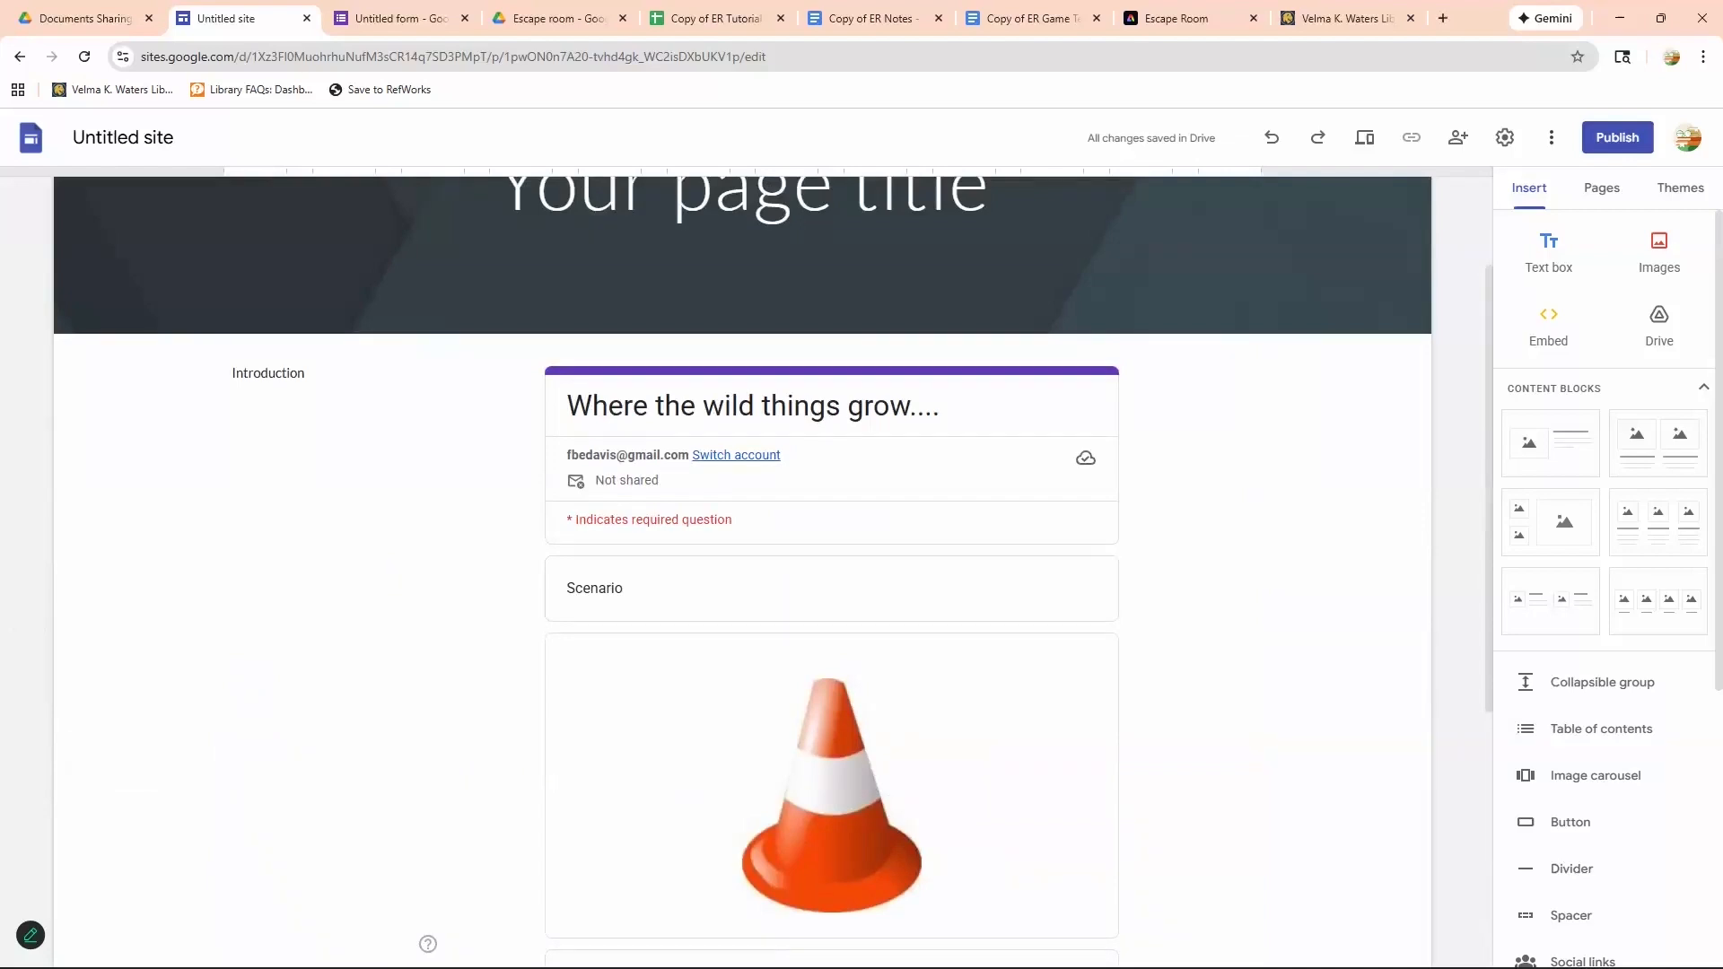
Open the published 7.5 Deaths Breakout site and look through its embedded Digital Locks form.
left_click(112, 29)
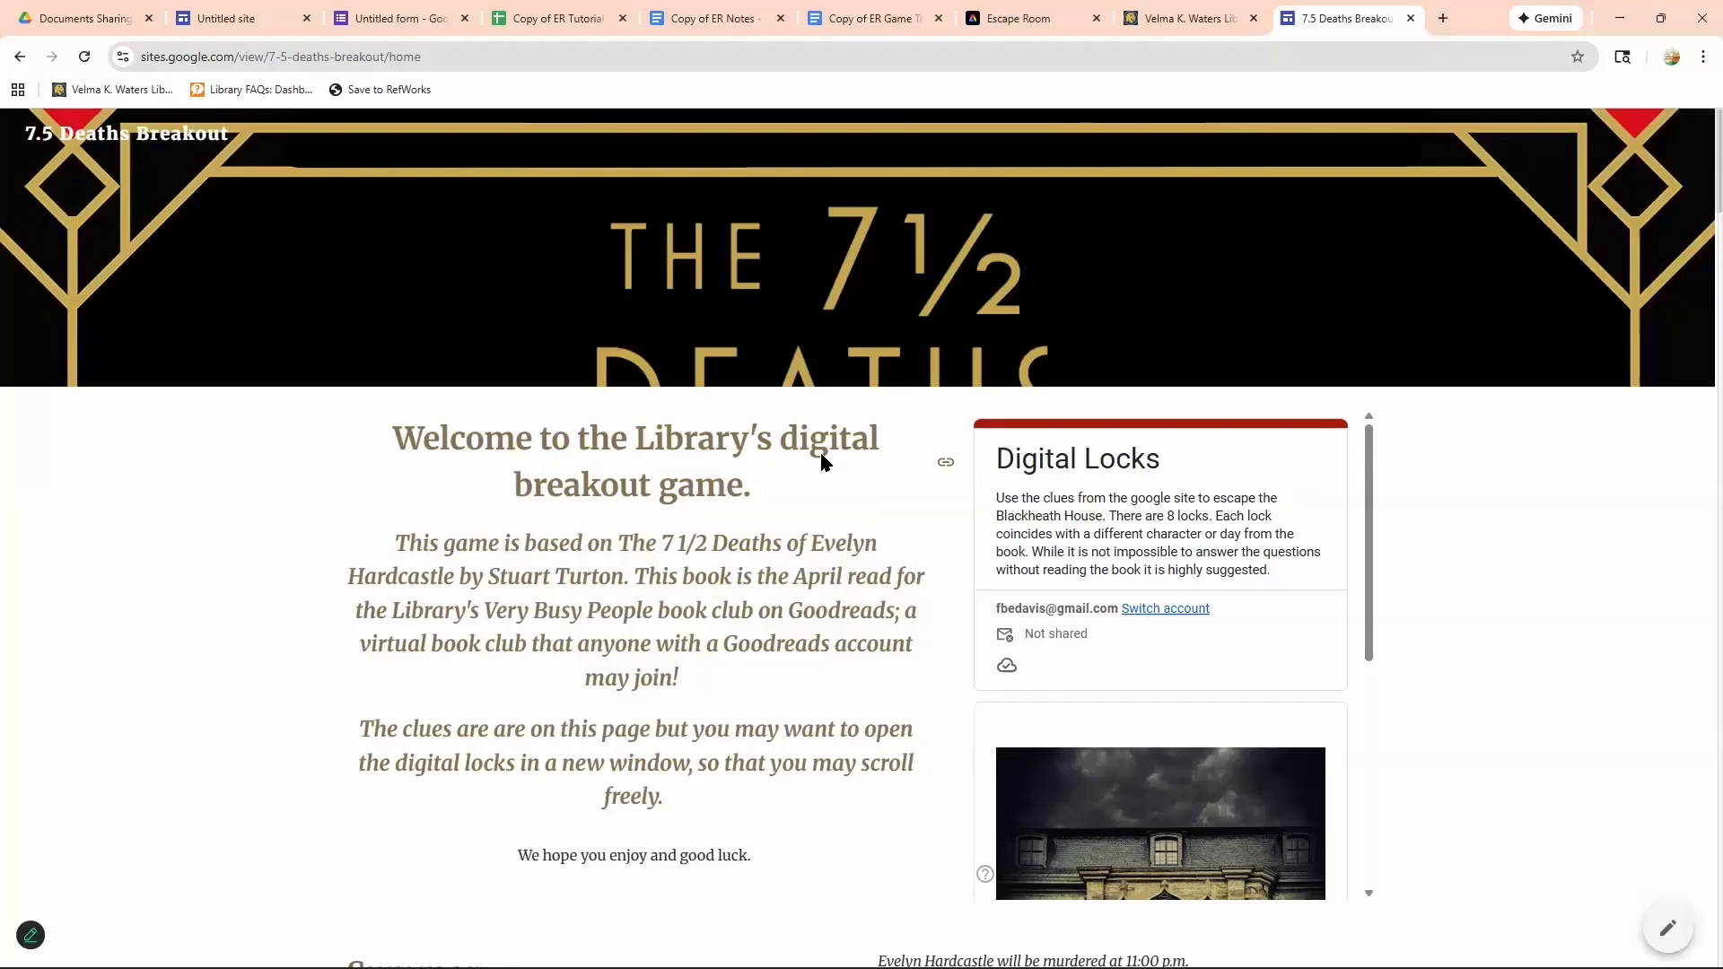
scroll(1045, 509, "down", 1)
scroll(1041, 457, "down", 2)
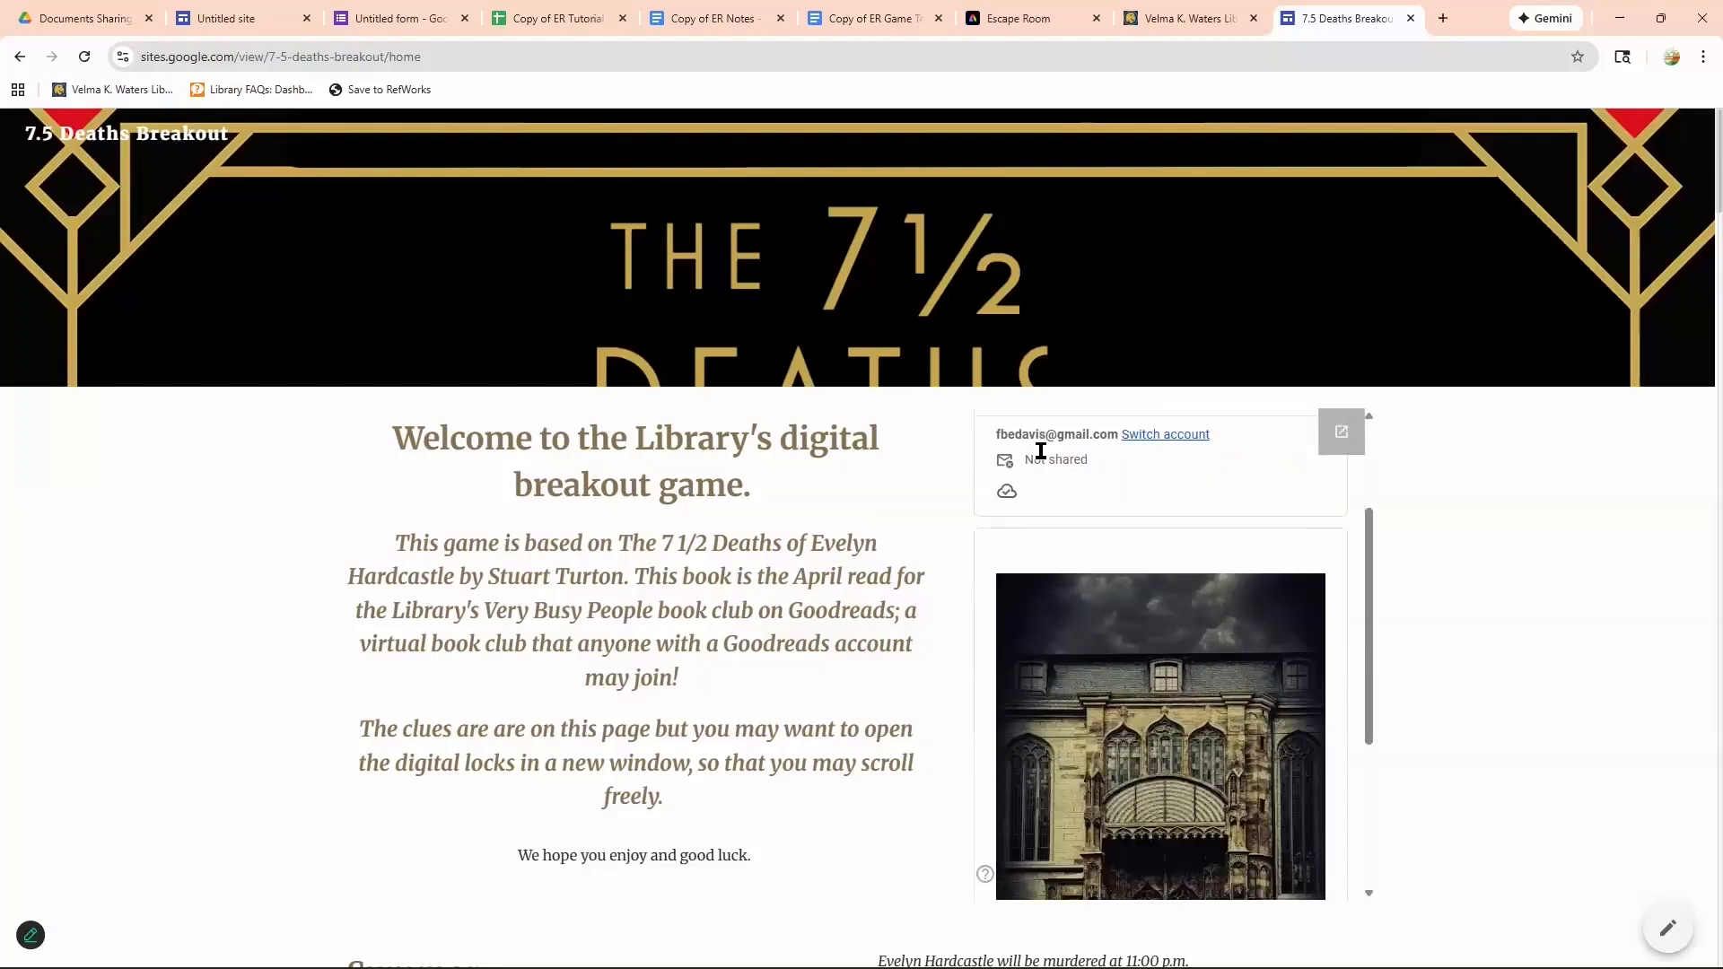
scroll(1041, 453, "up", 3)
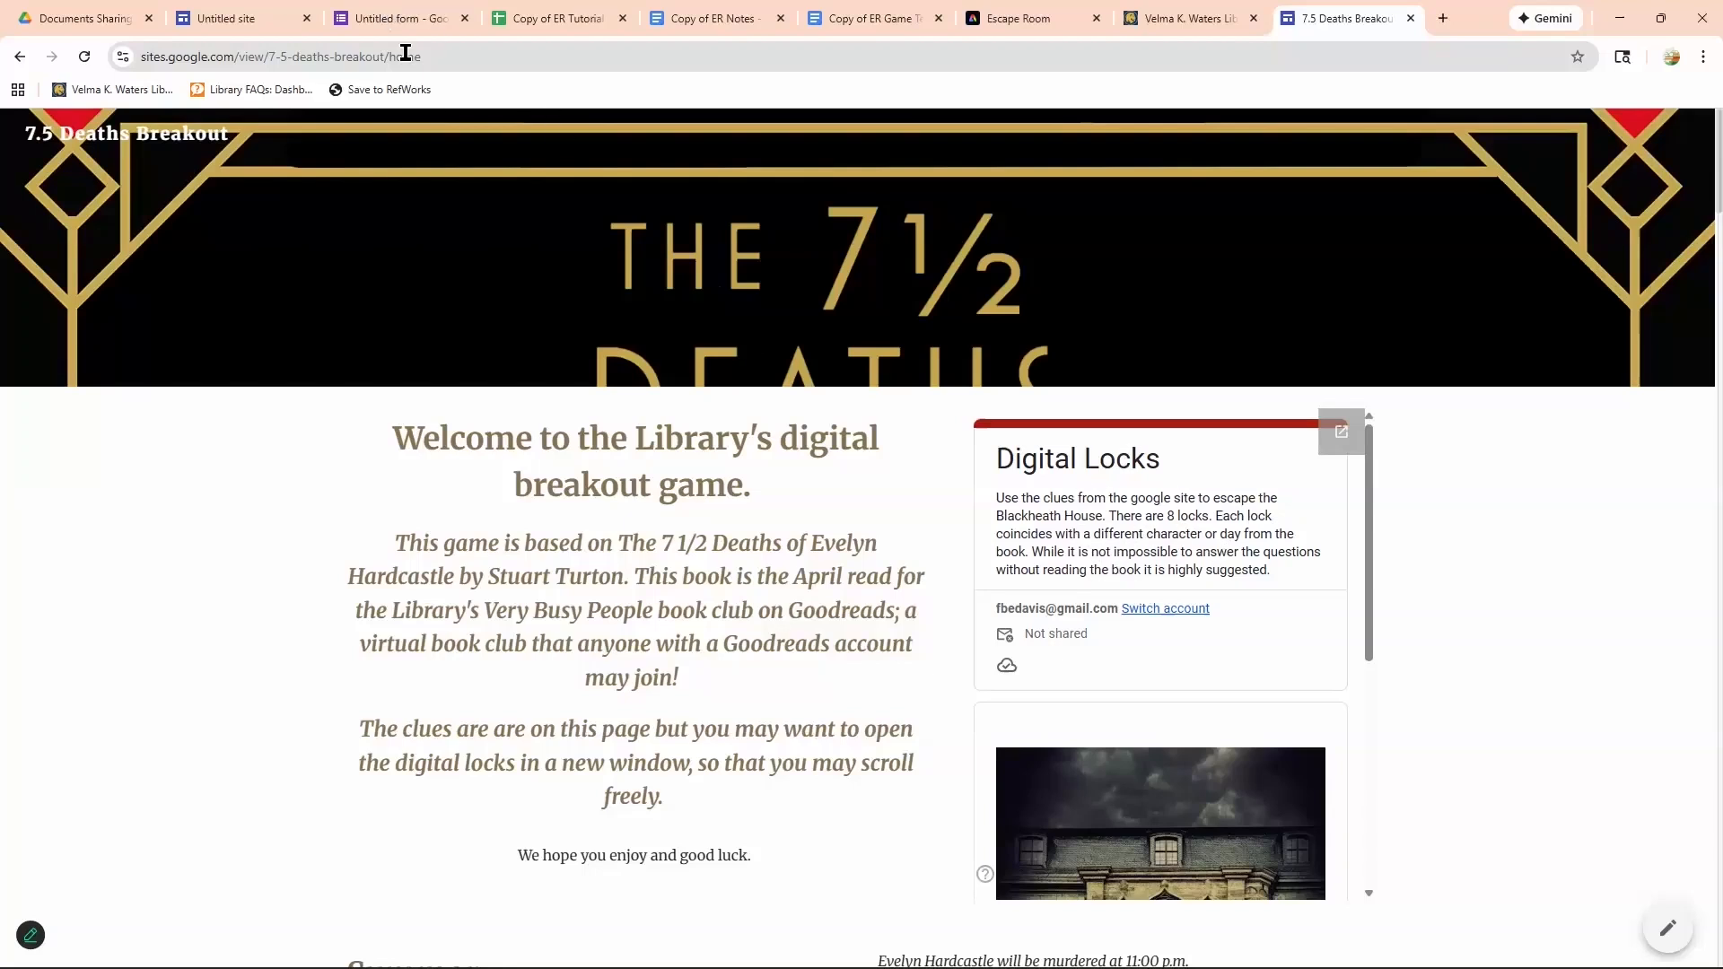
Return to the form editor and review the First Lock section and the opening section with its scenario and image.
key("ctrl+3")
scroll(715, 288, "up", 15)
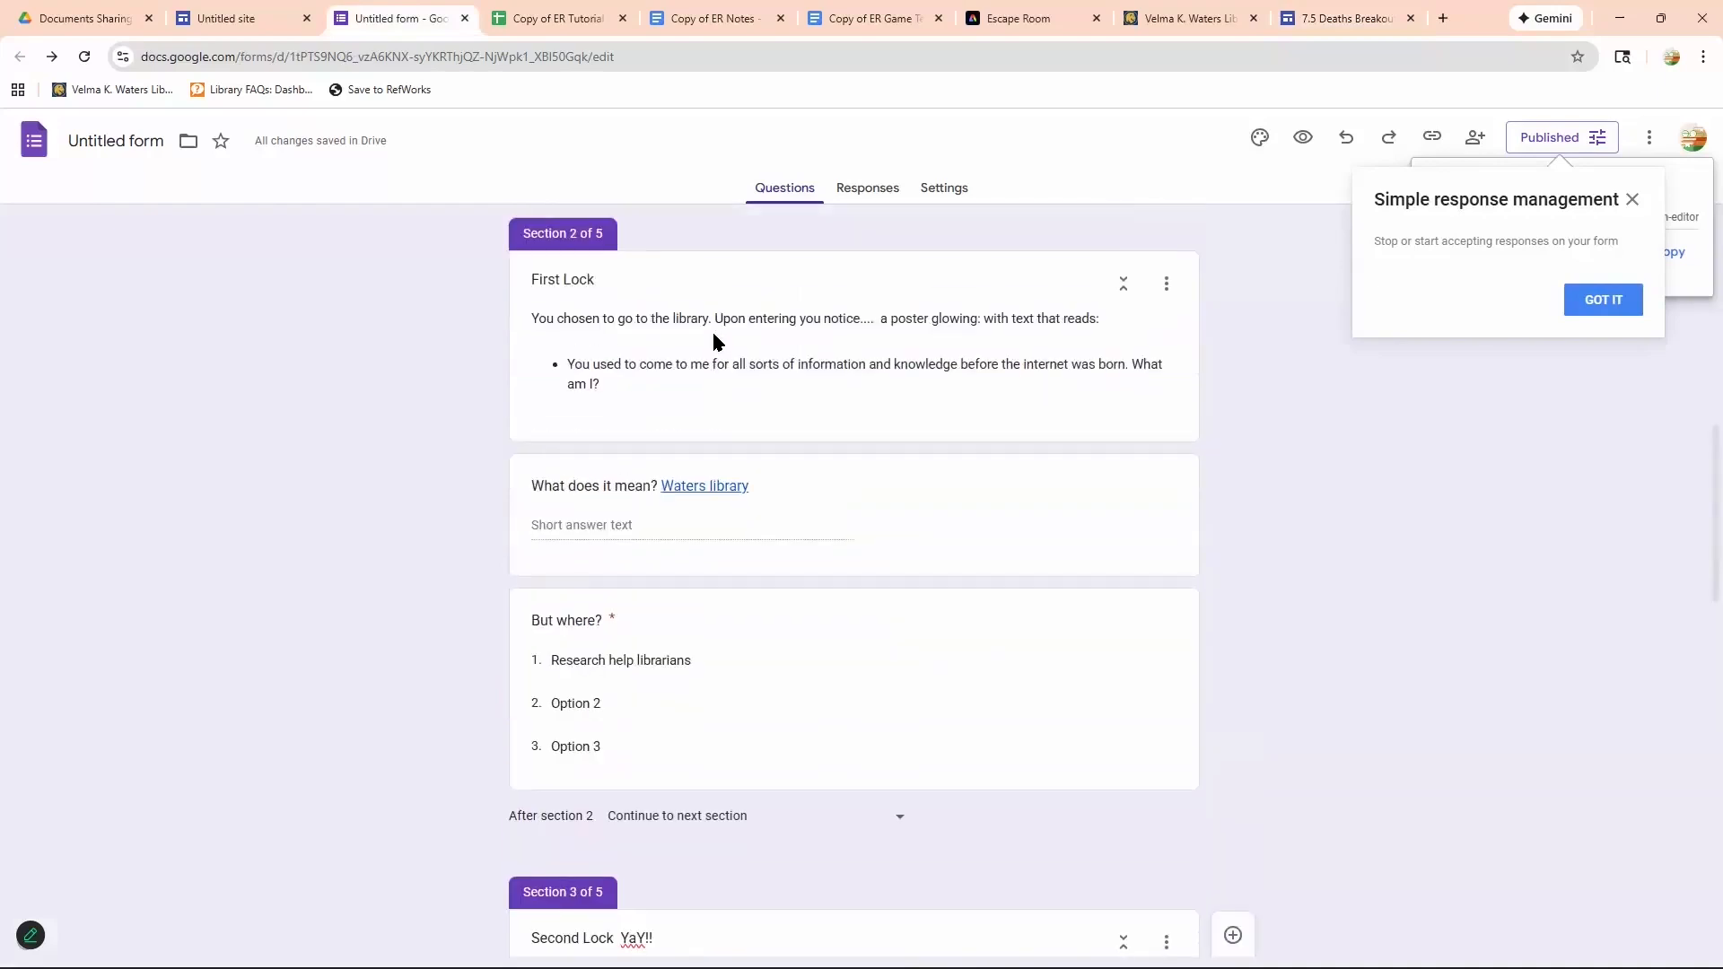
scroll(715, 362, "up", 6)
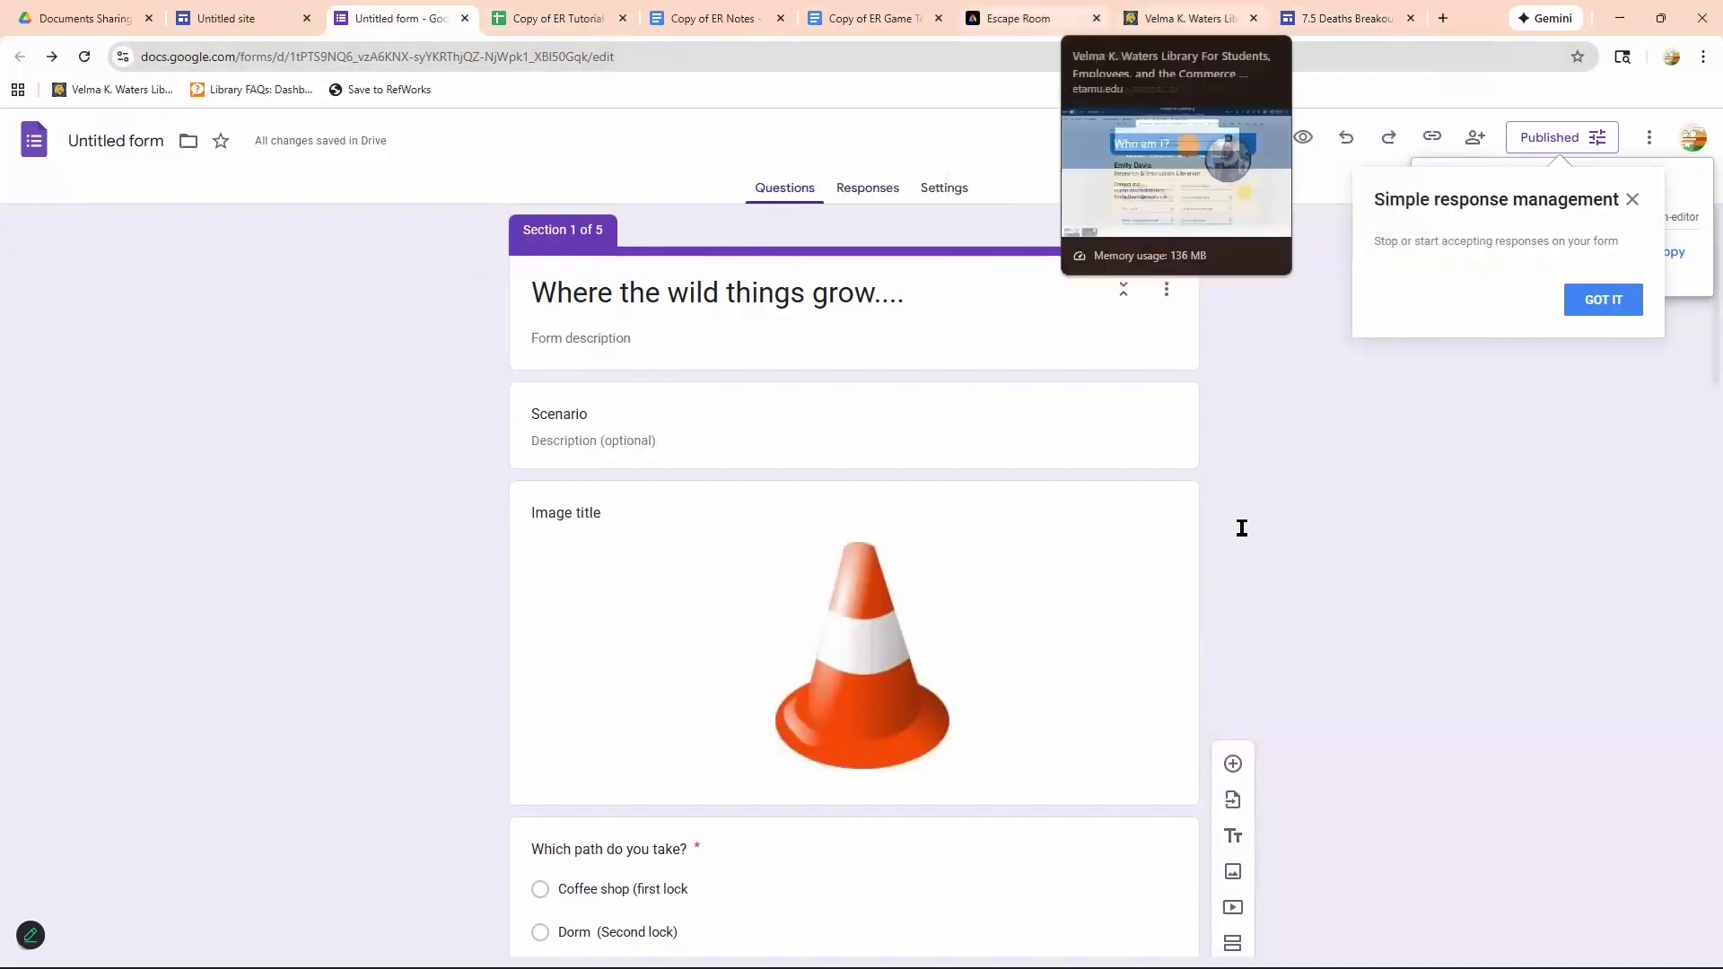
Go back to the 7.5 Deaths Breakout site, advance its Digital Locks form to Day 1: Hidden item, and read the questions.
key("ctrl+9")
scroll(1161, 588, "down", 8)
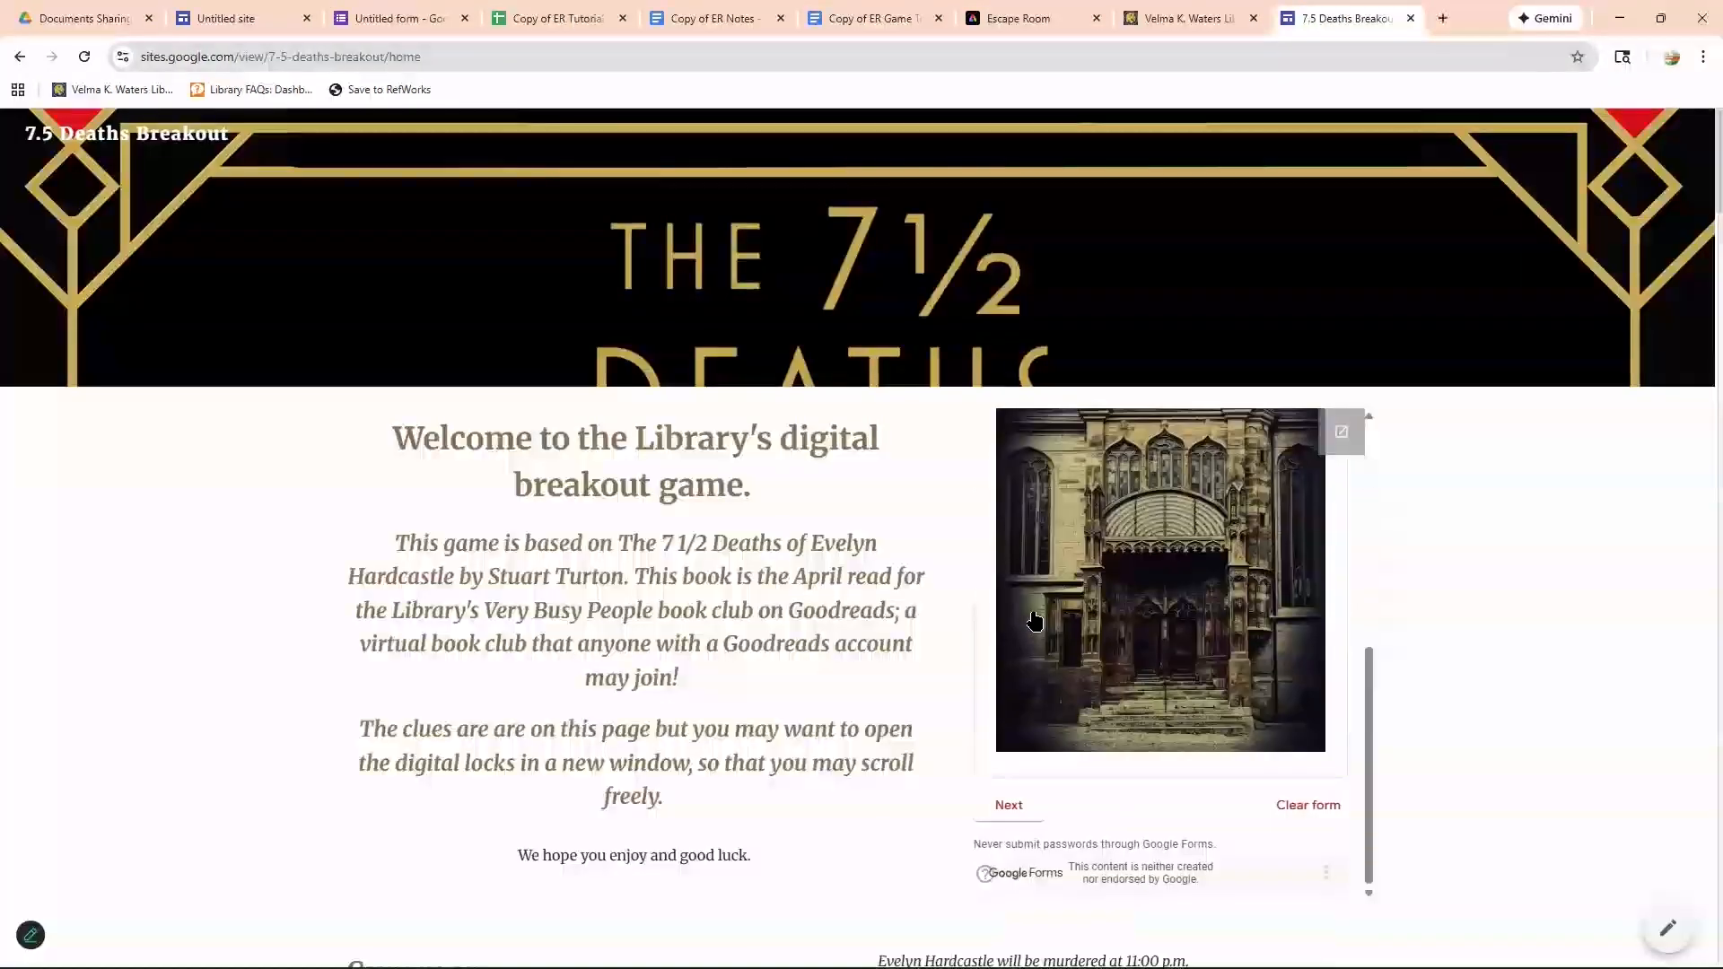
left_click(1012, 628)
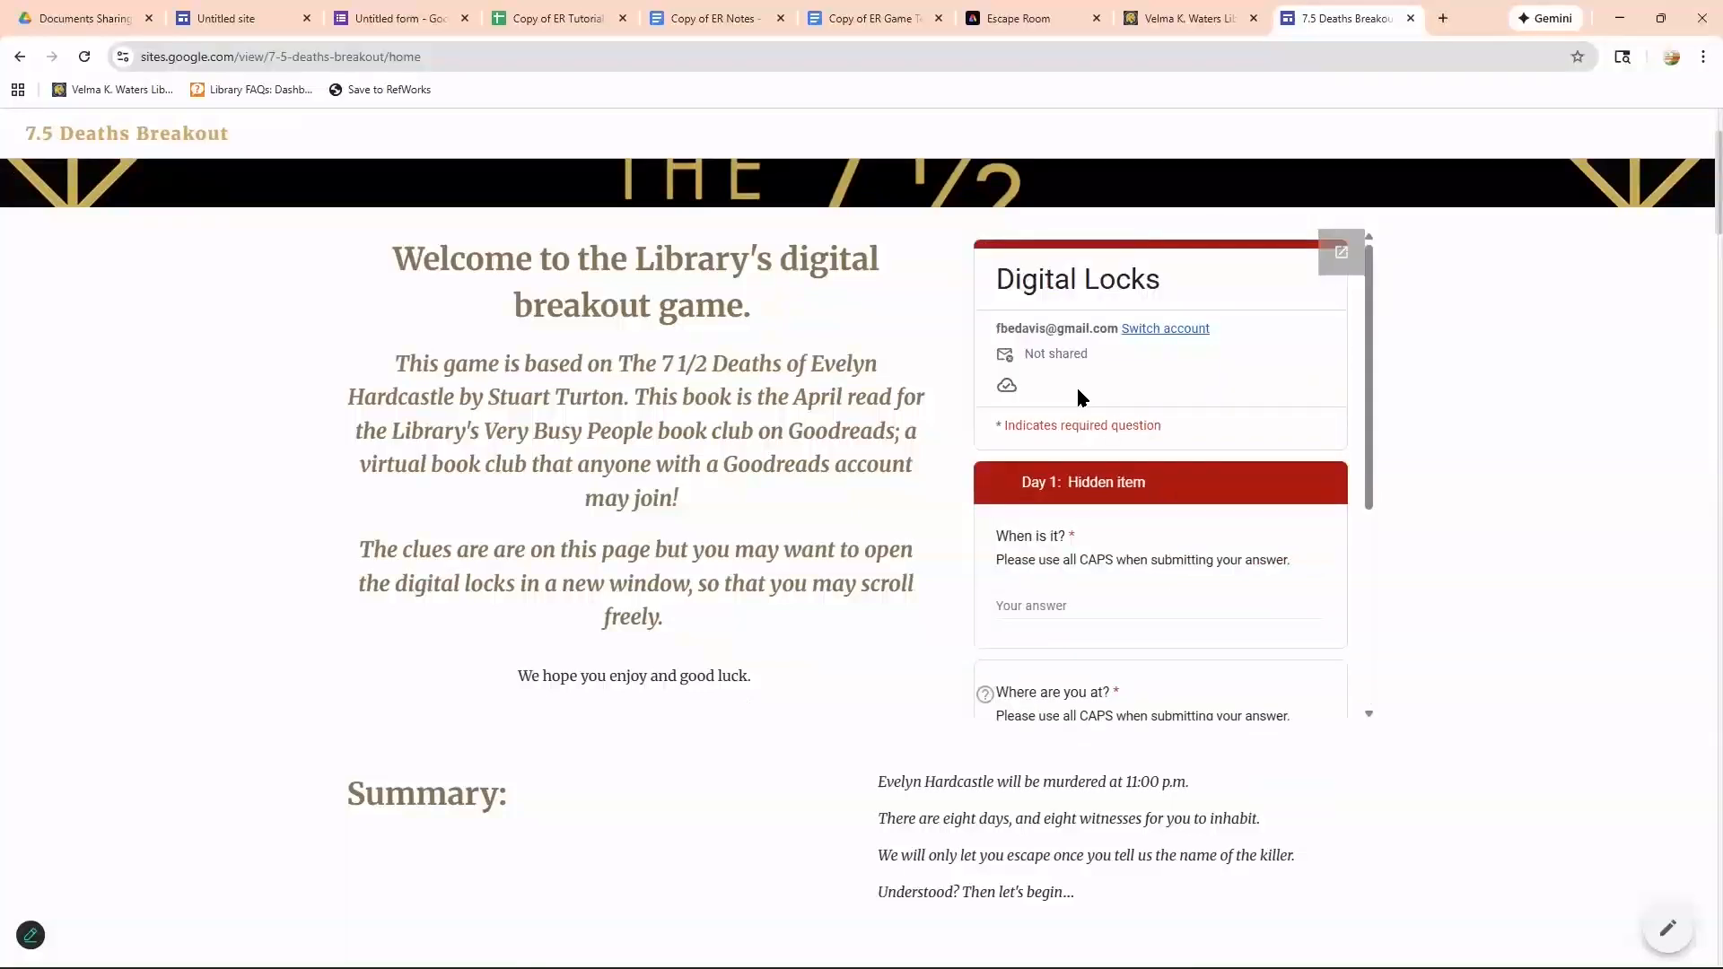
scroll(1059, 359, "down", 2)
scroll(1090, 386, "down", 3)
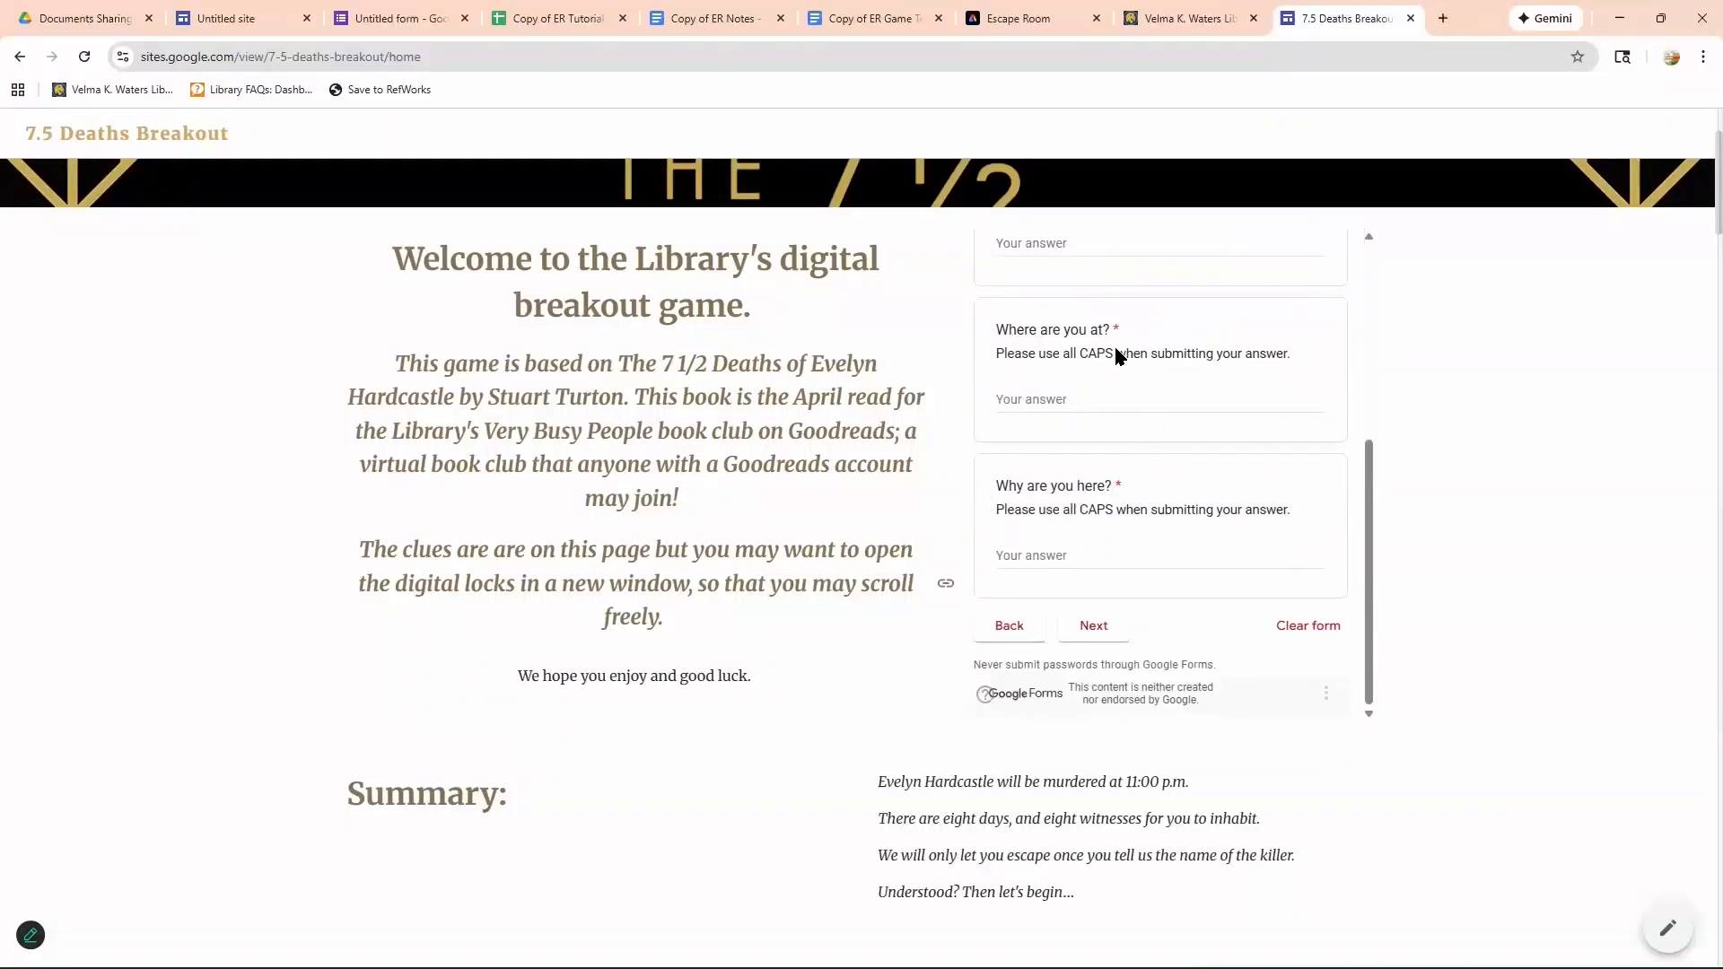
scroll(1086, 314, "down", 1)
scroll(1041, 403, "up", 5)
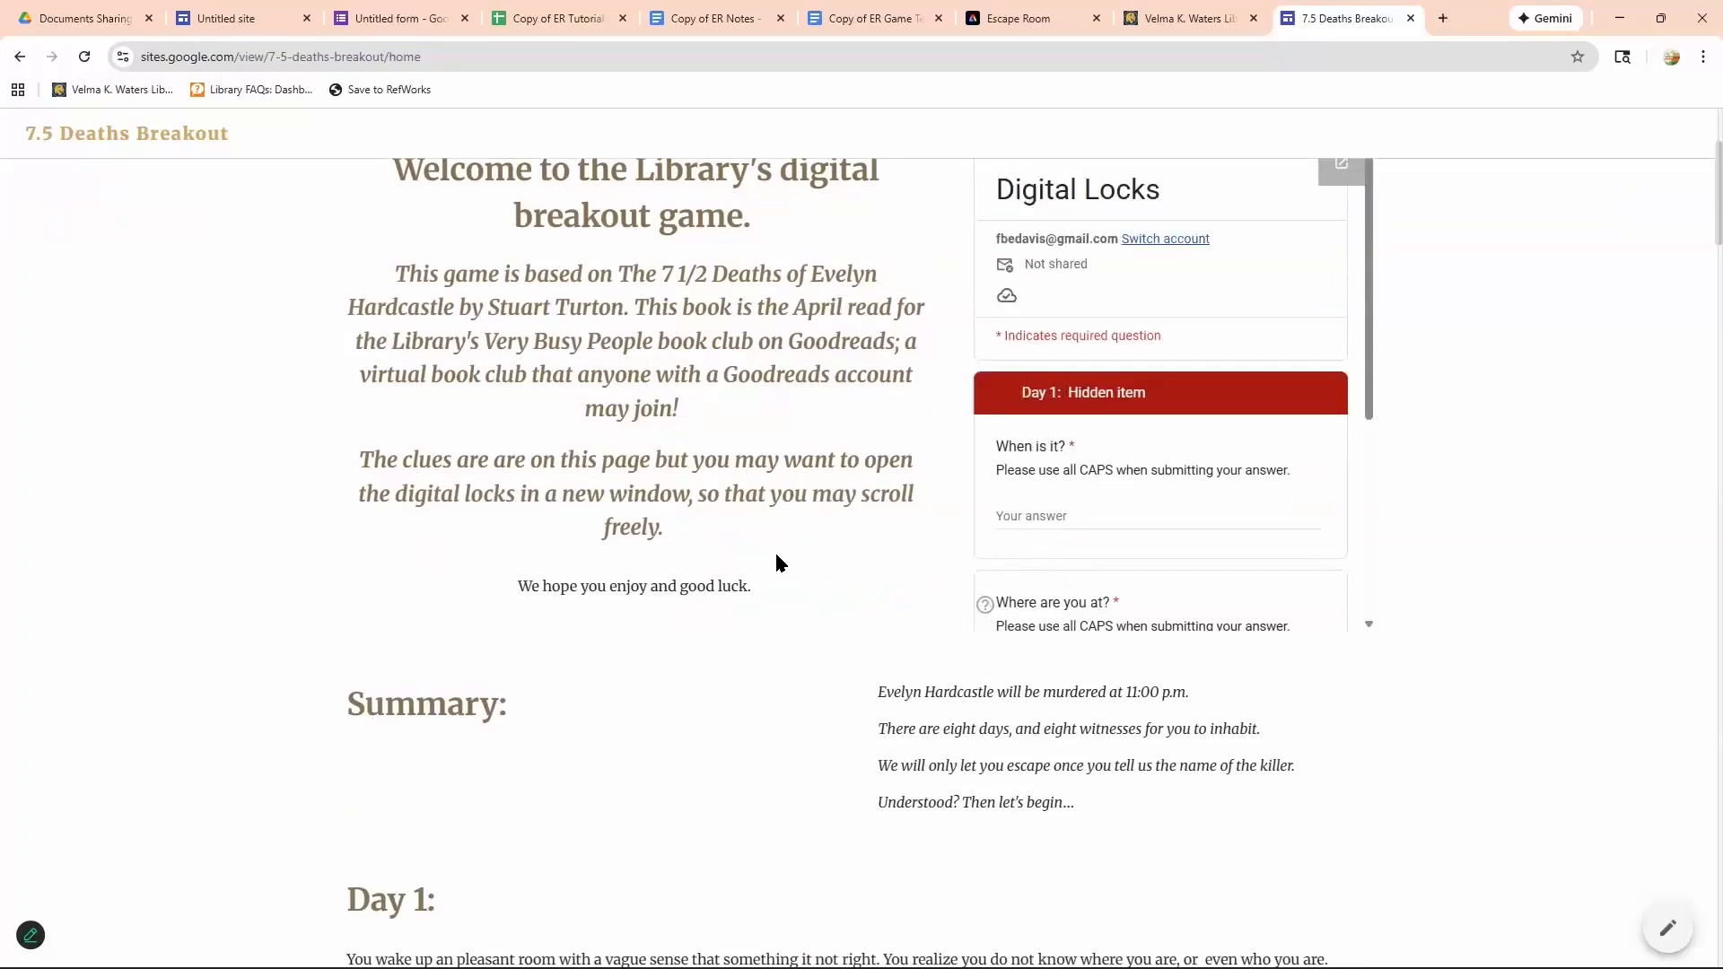
Find the Day 1 clue section below the summary and highlight its story paragraph.
scroll(951, 475, "down", 4)
scroll(1068, 397, "up", 4)
scroll(377, 488, "down", 8)
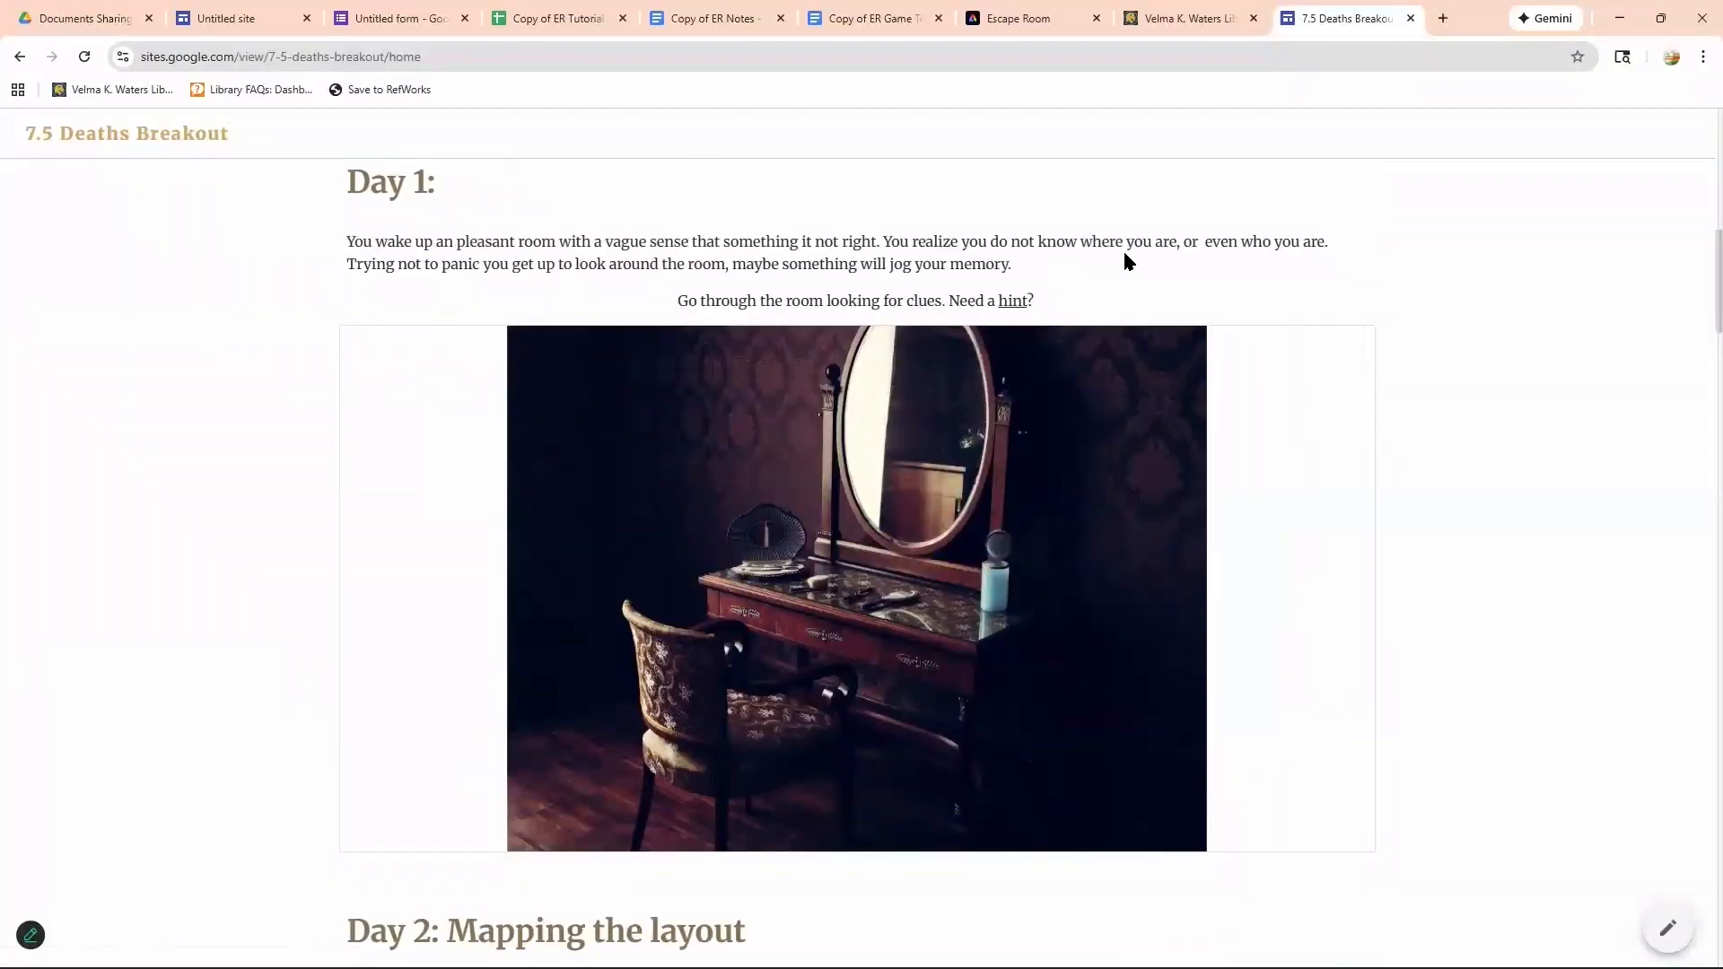
left_click_drag(353, 242, 1014, 265)
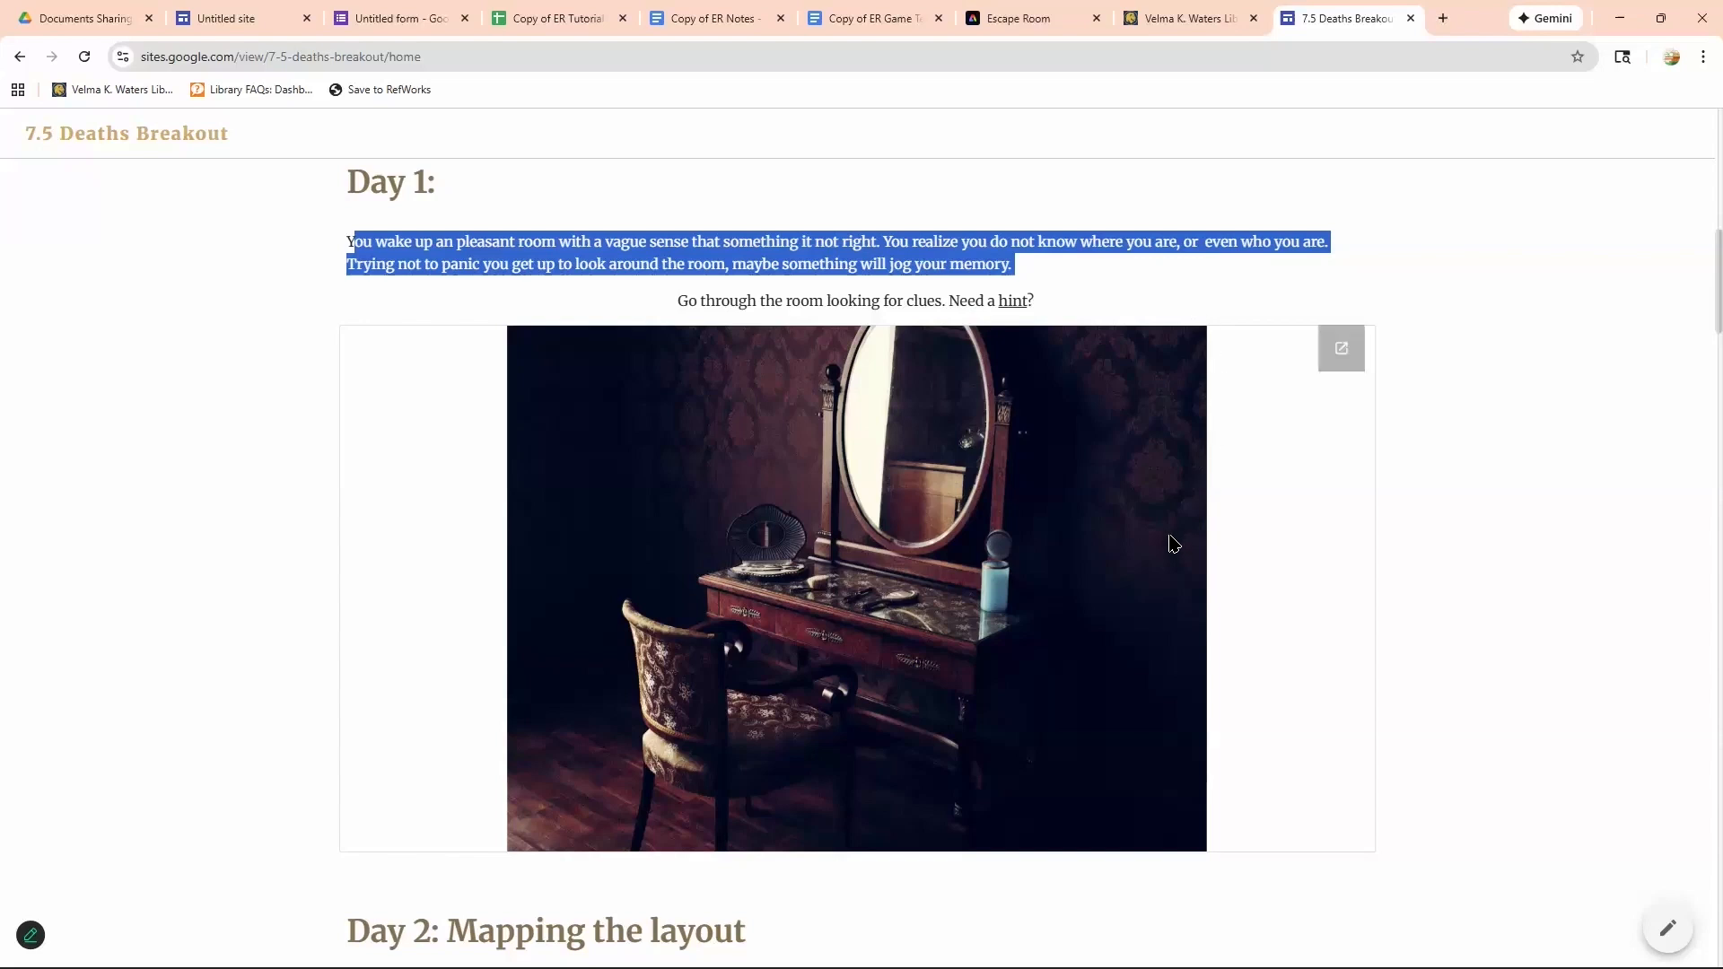
View the Day 1 dressing table drawing in its own window, then close that window.
scroll(865, 412, "down", 2)
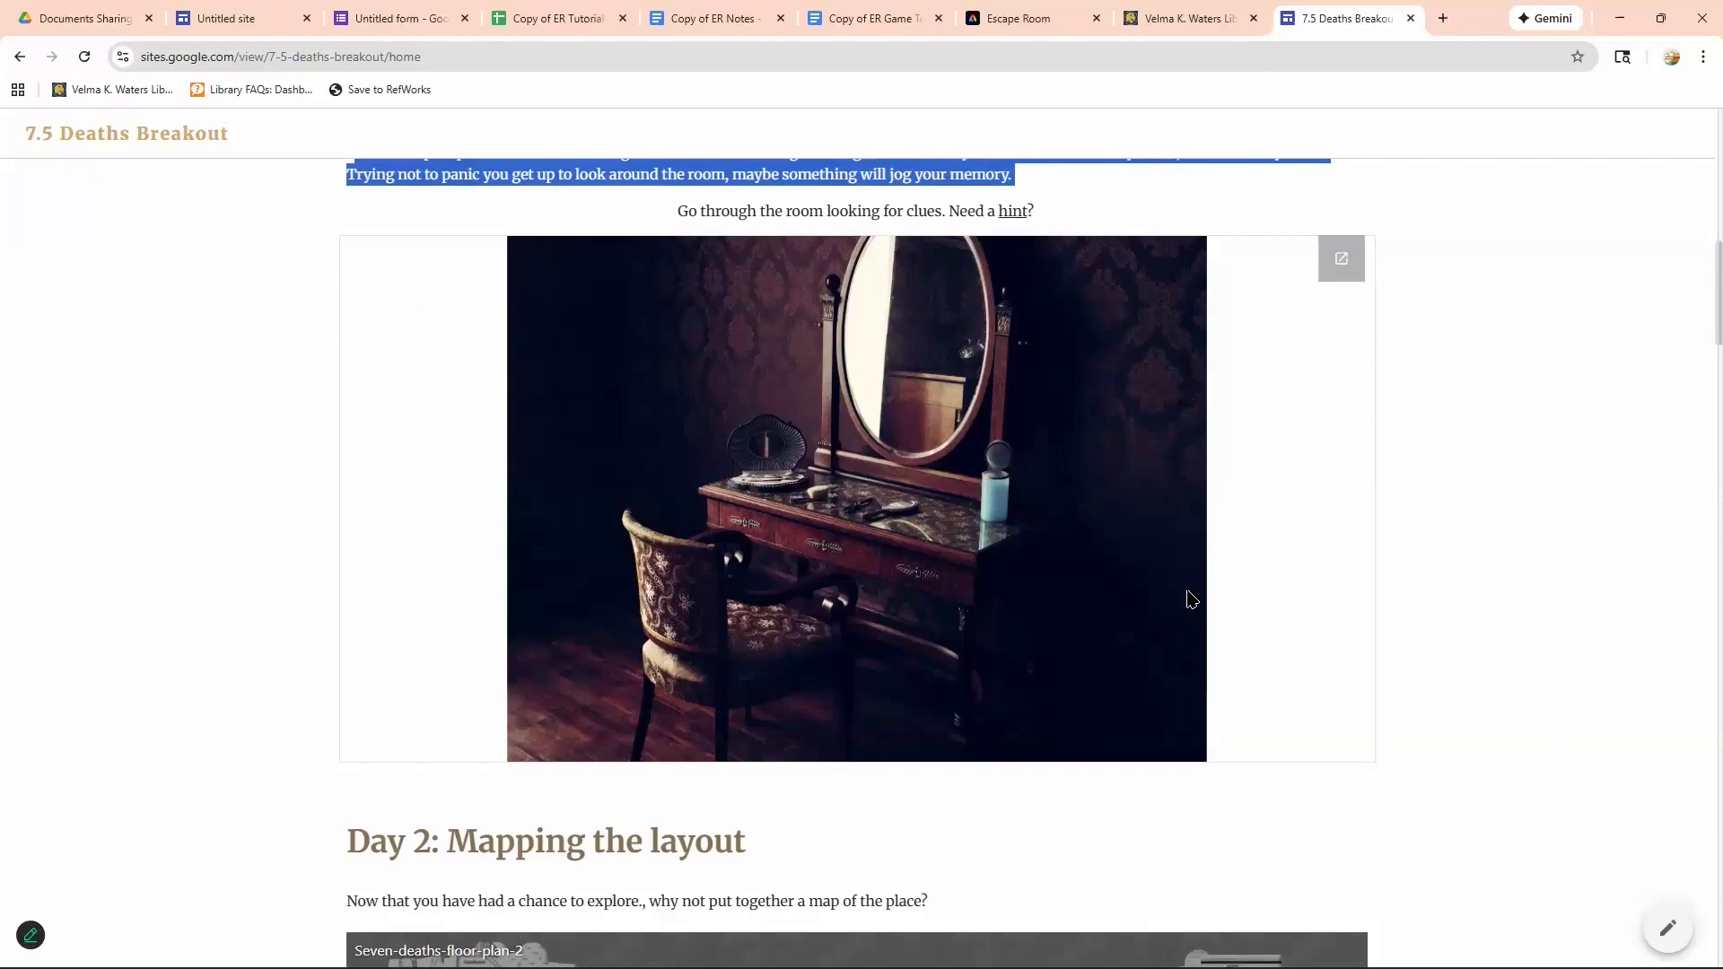
scroll(1352, 455, "up", 1)
scroll(1353, 455, "up", 2)
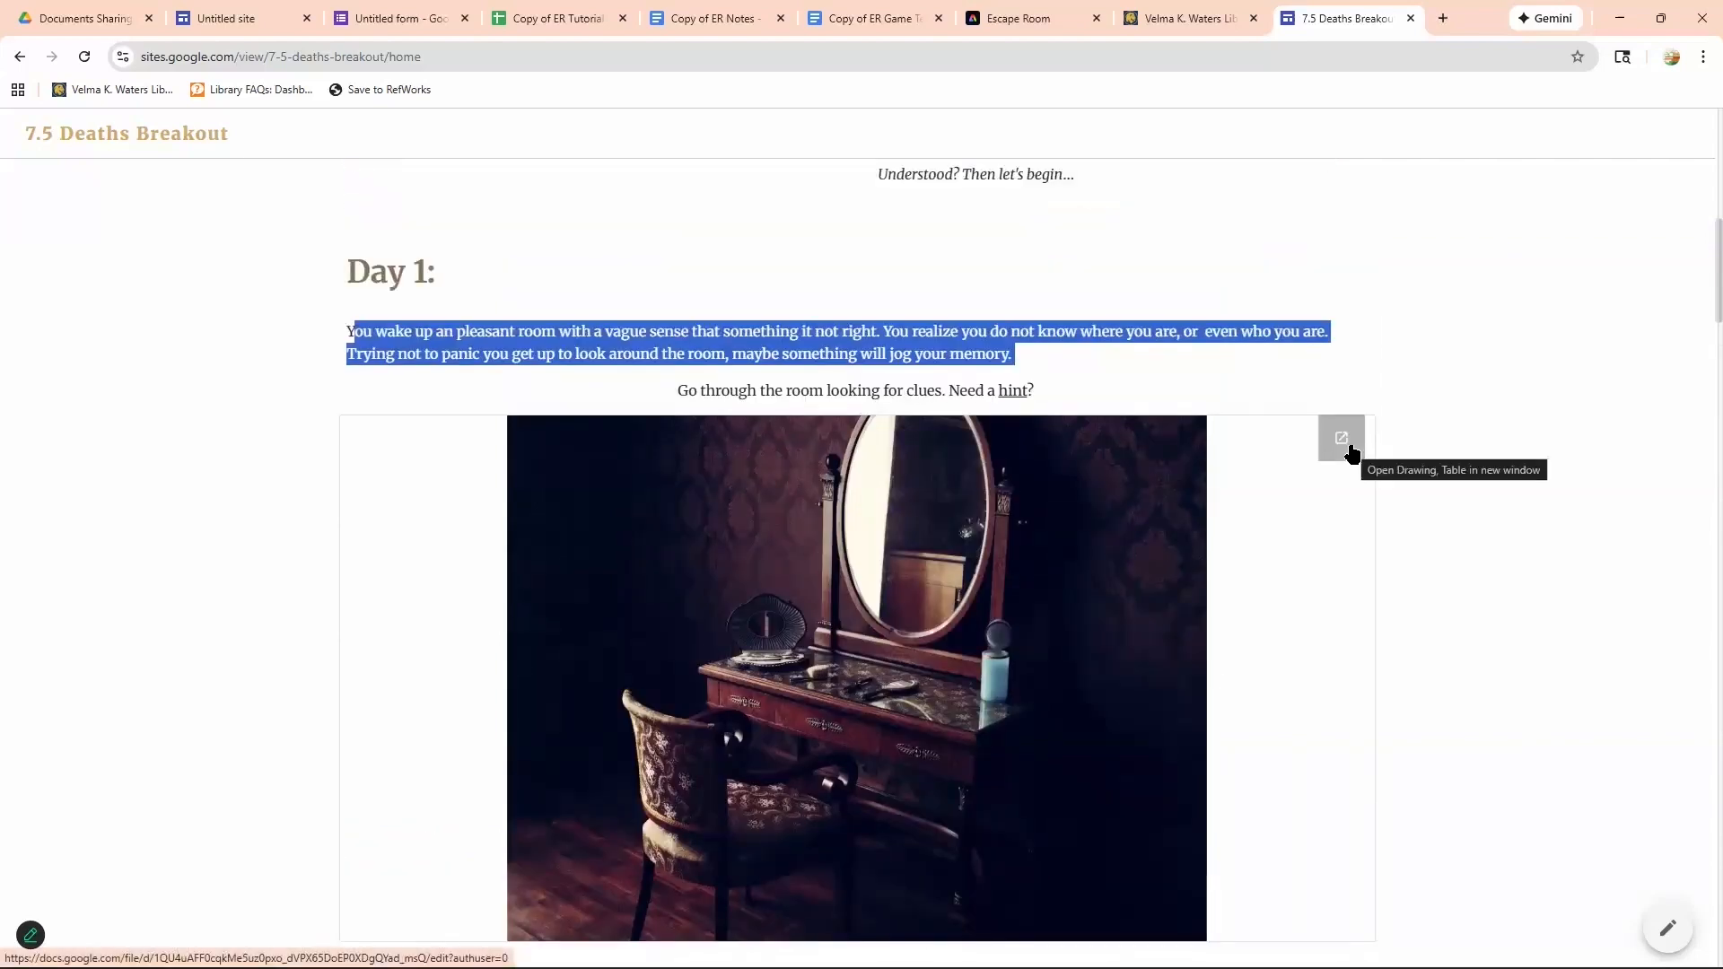
left_click(1352, 454)
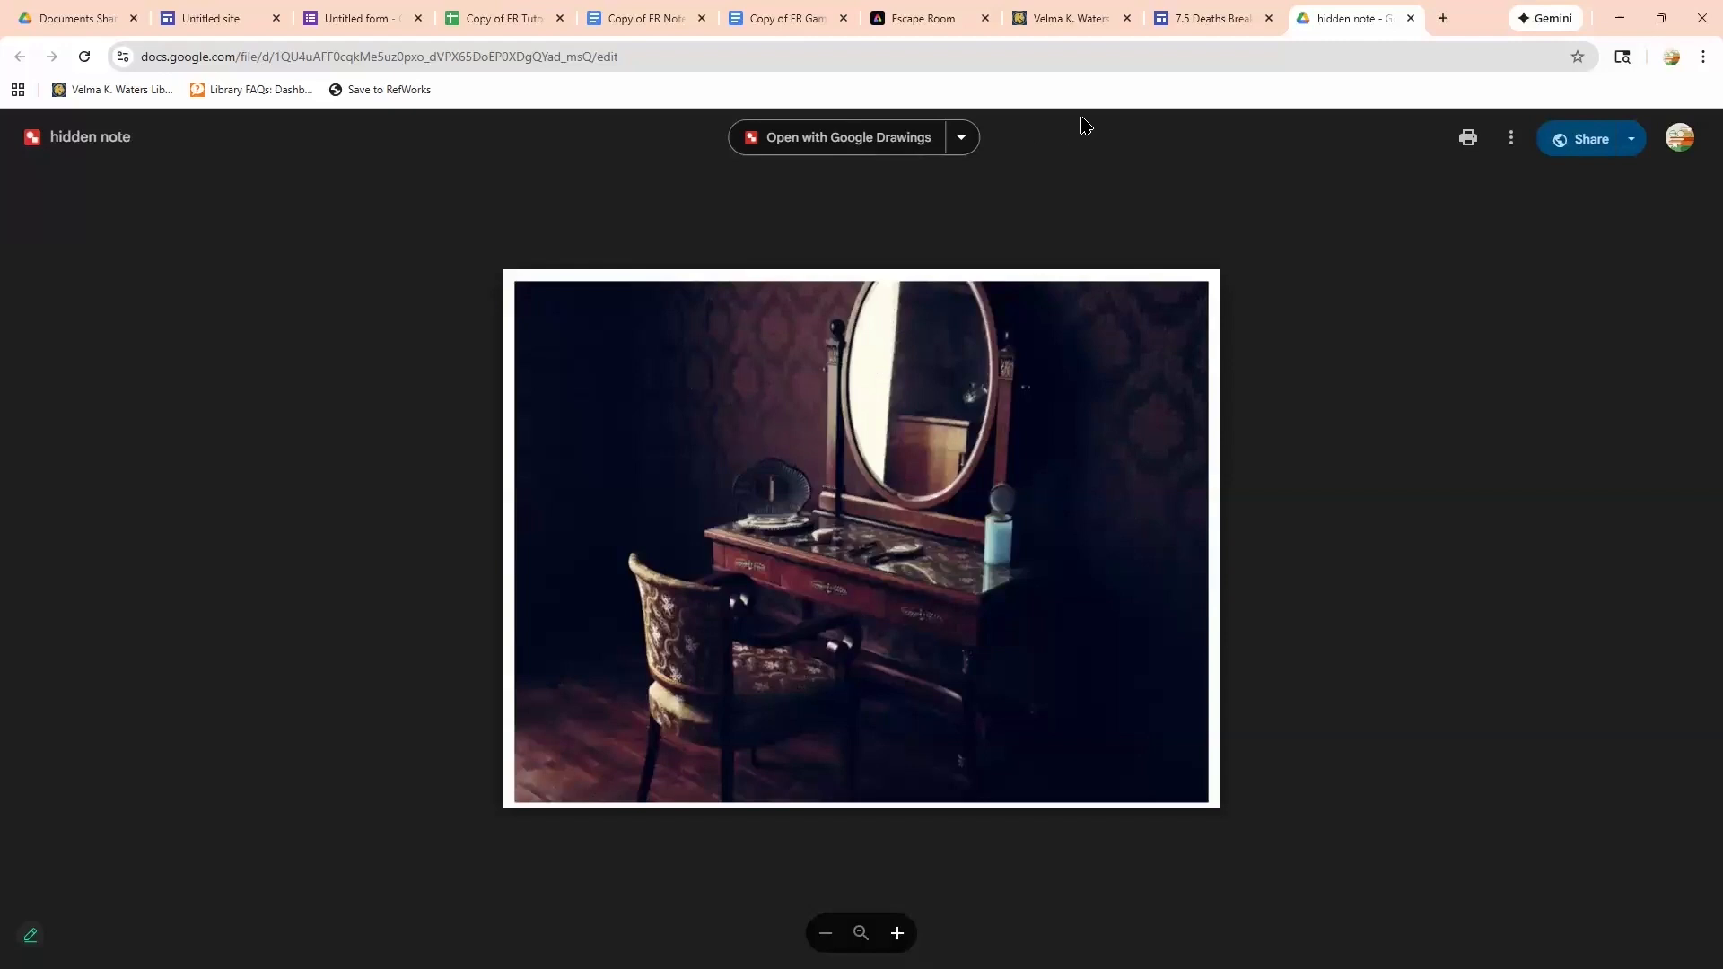
left_click(1411, 18)
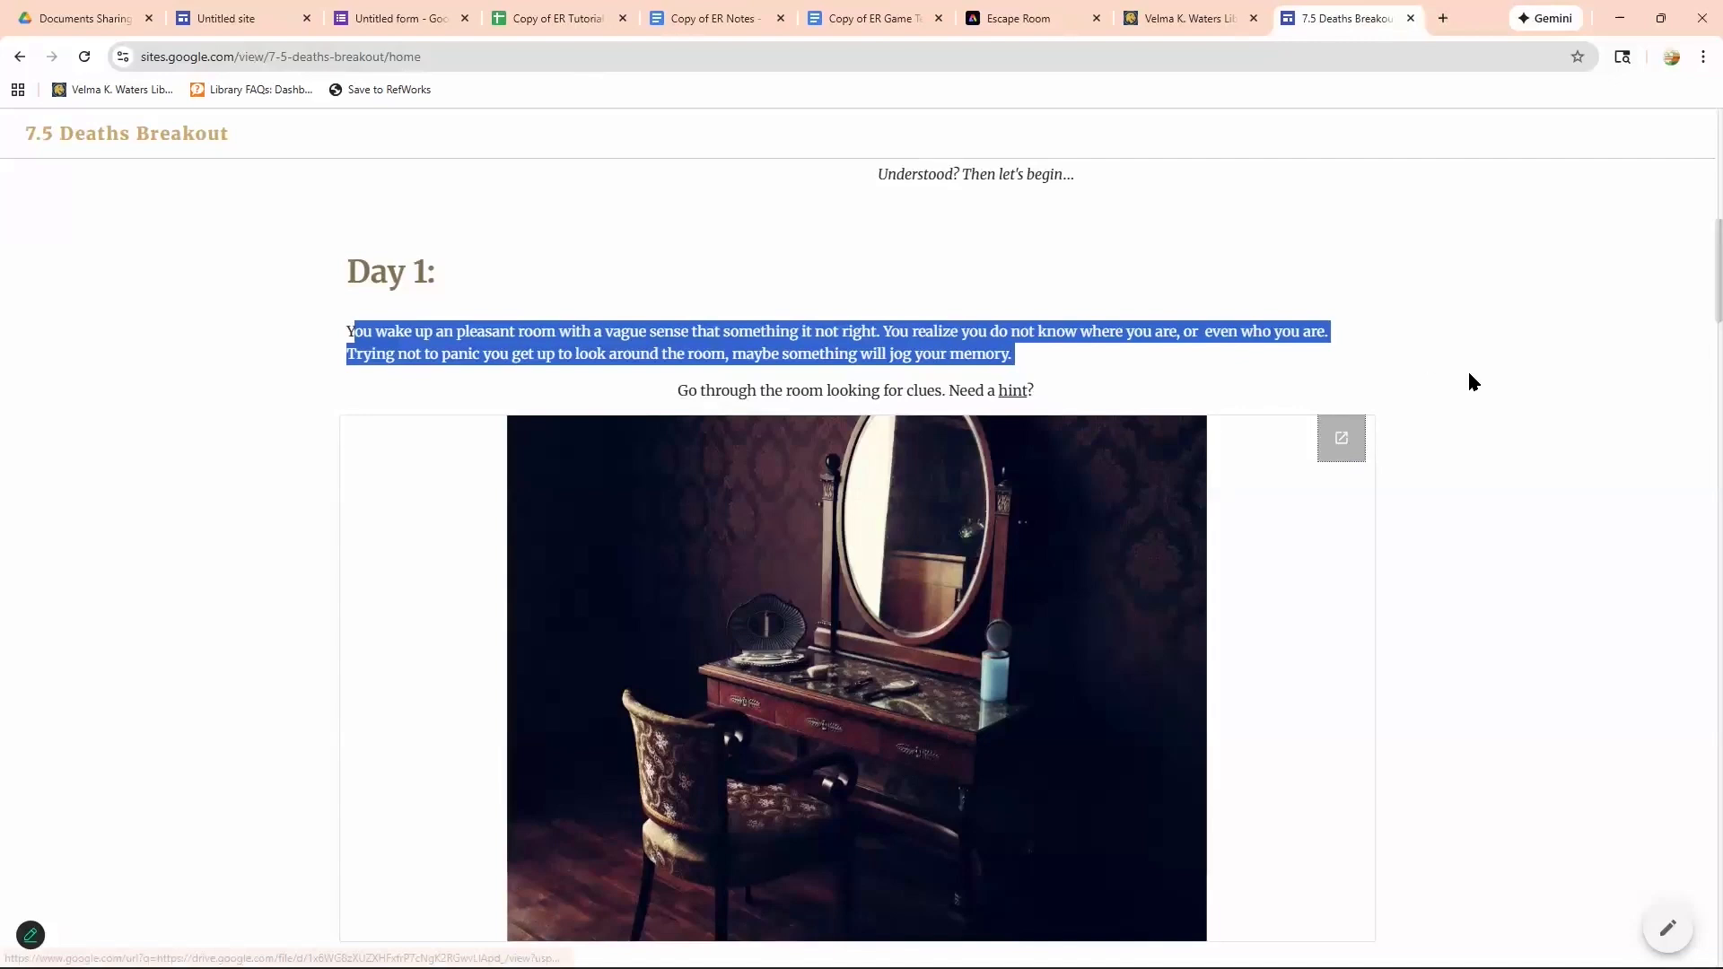
Open the clue hidden in the desk drawer of the Day 1 image, view the invitation, and return to the breakout site.
scroll(1247, 349, "down", 1)
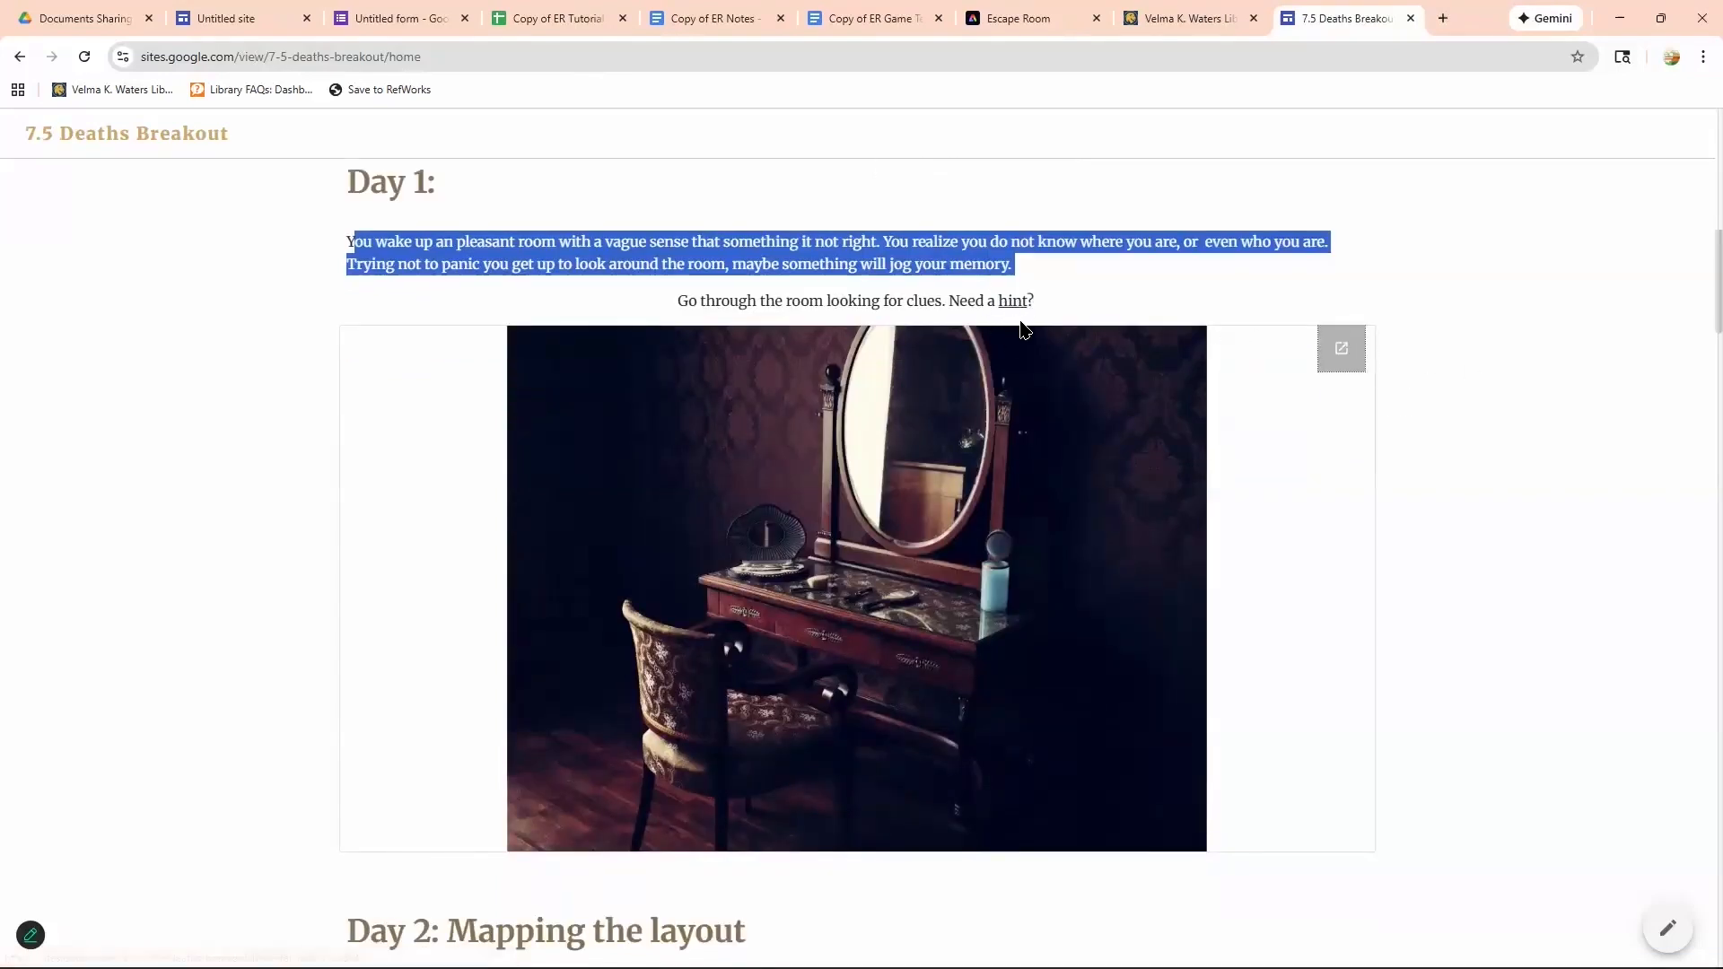
scroll(911, 572, "down", 1)
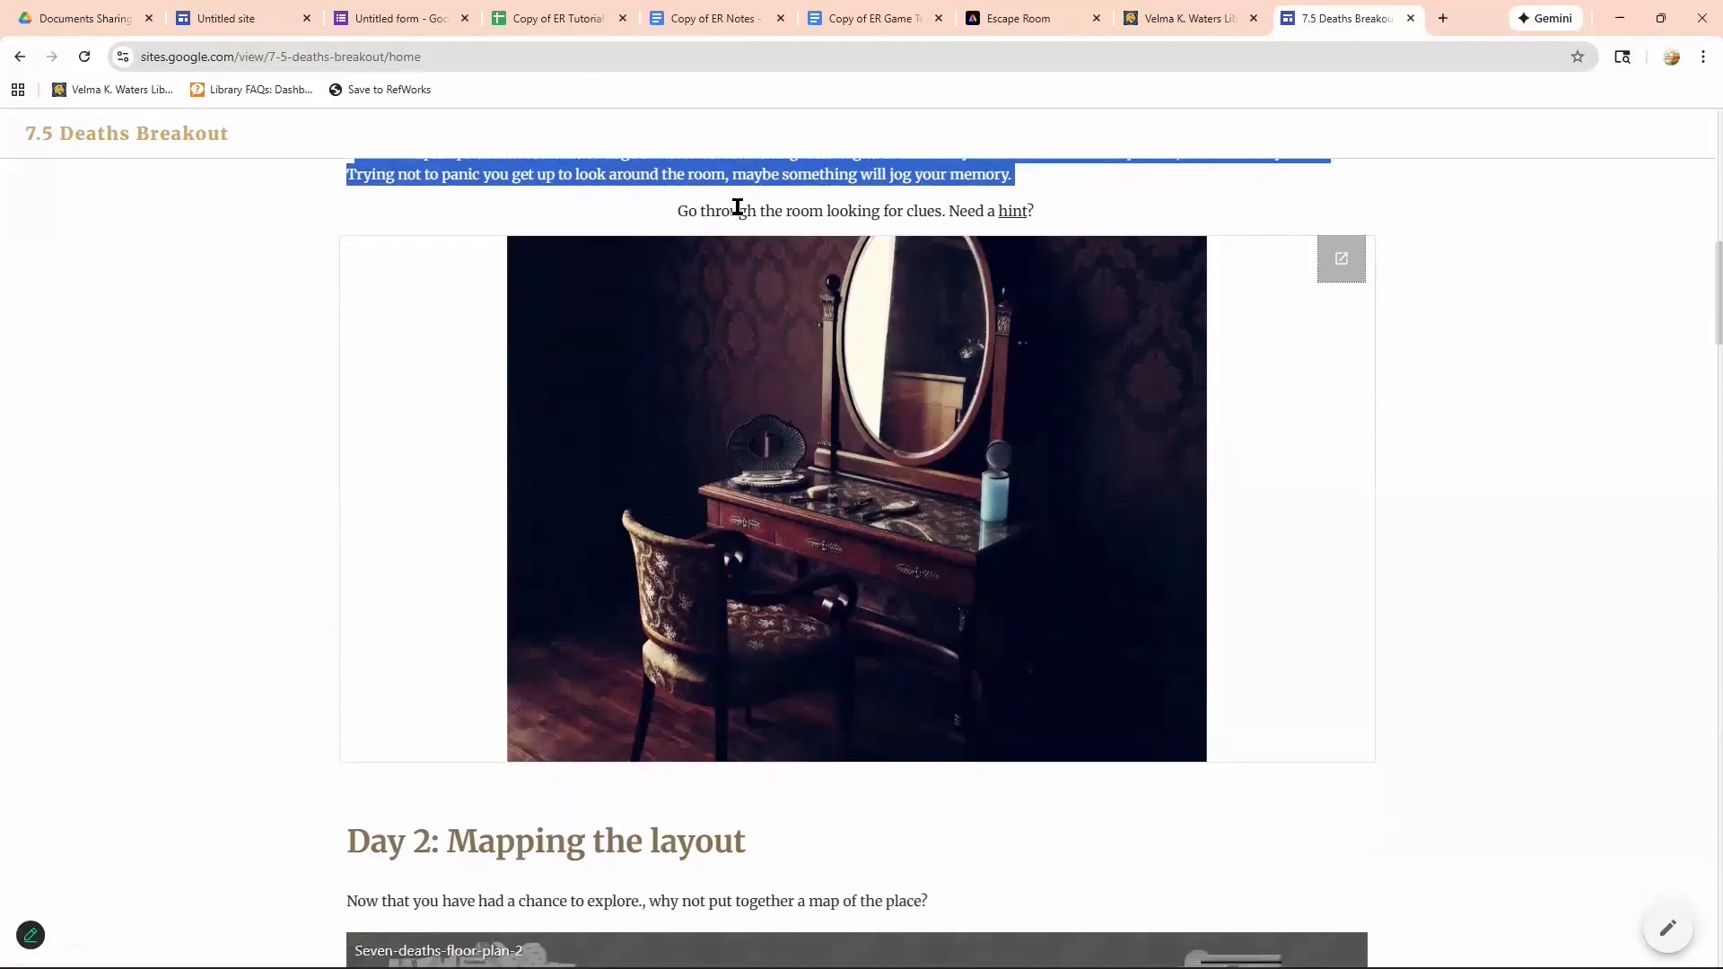
scroll(803, 518, "up", 1)
scroll(803, 519, "up", 1)
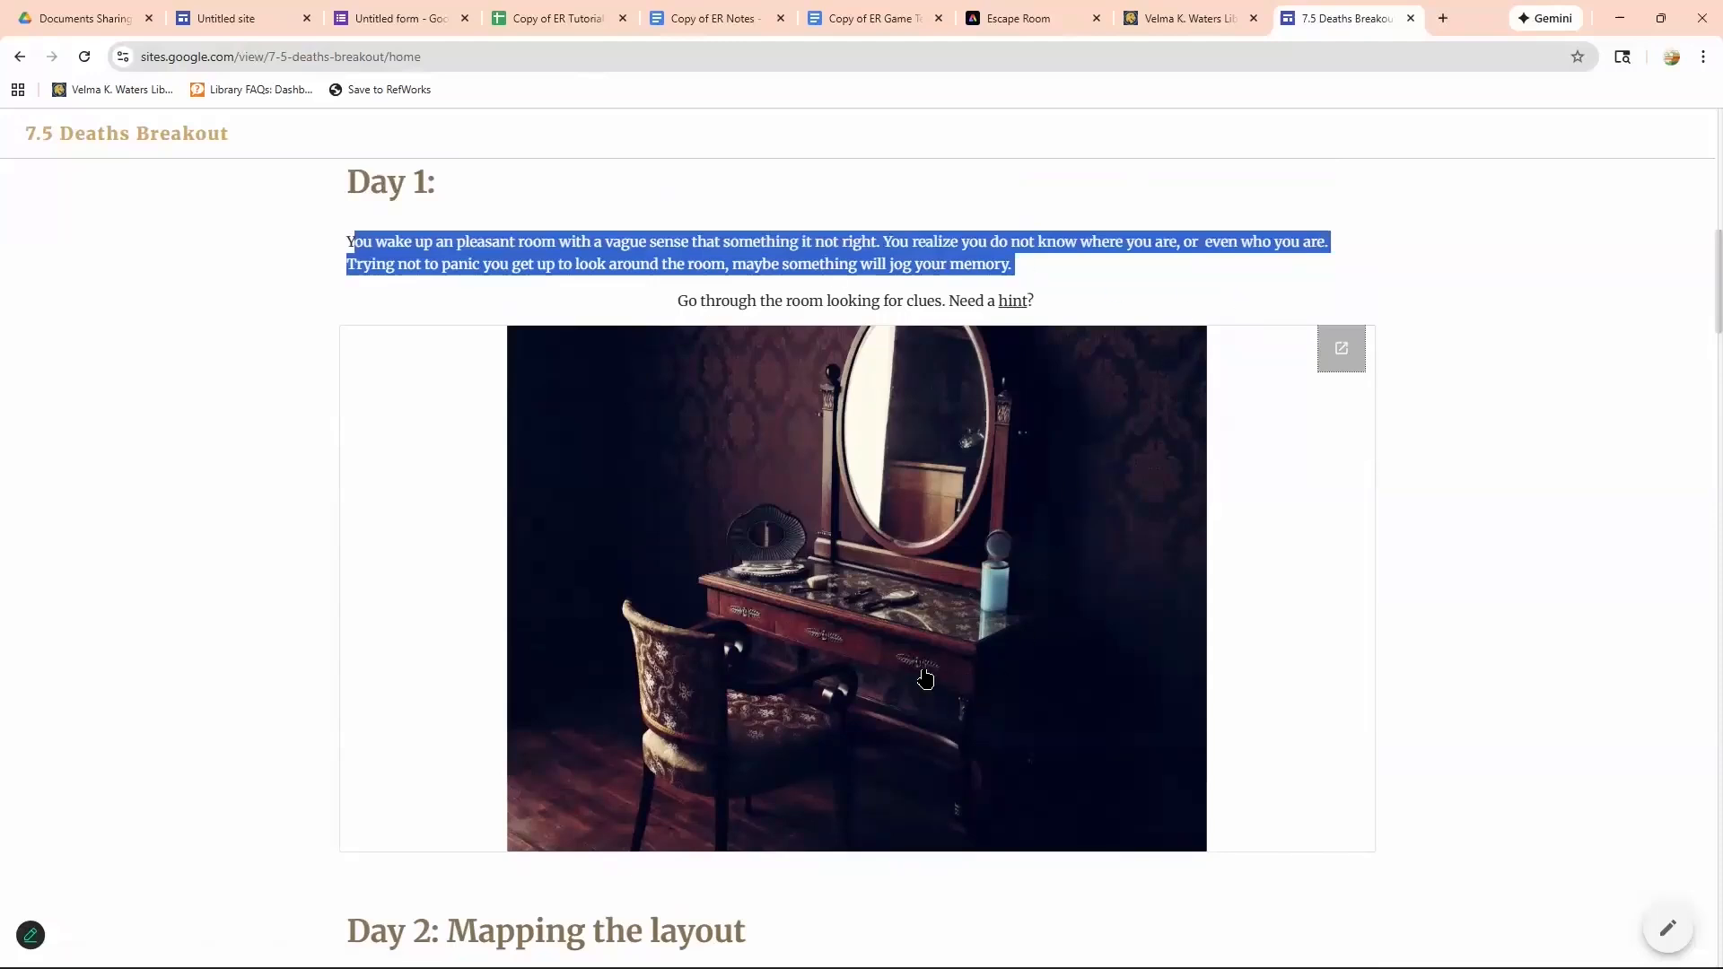
left_click(912, 618)
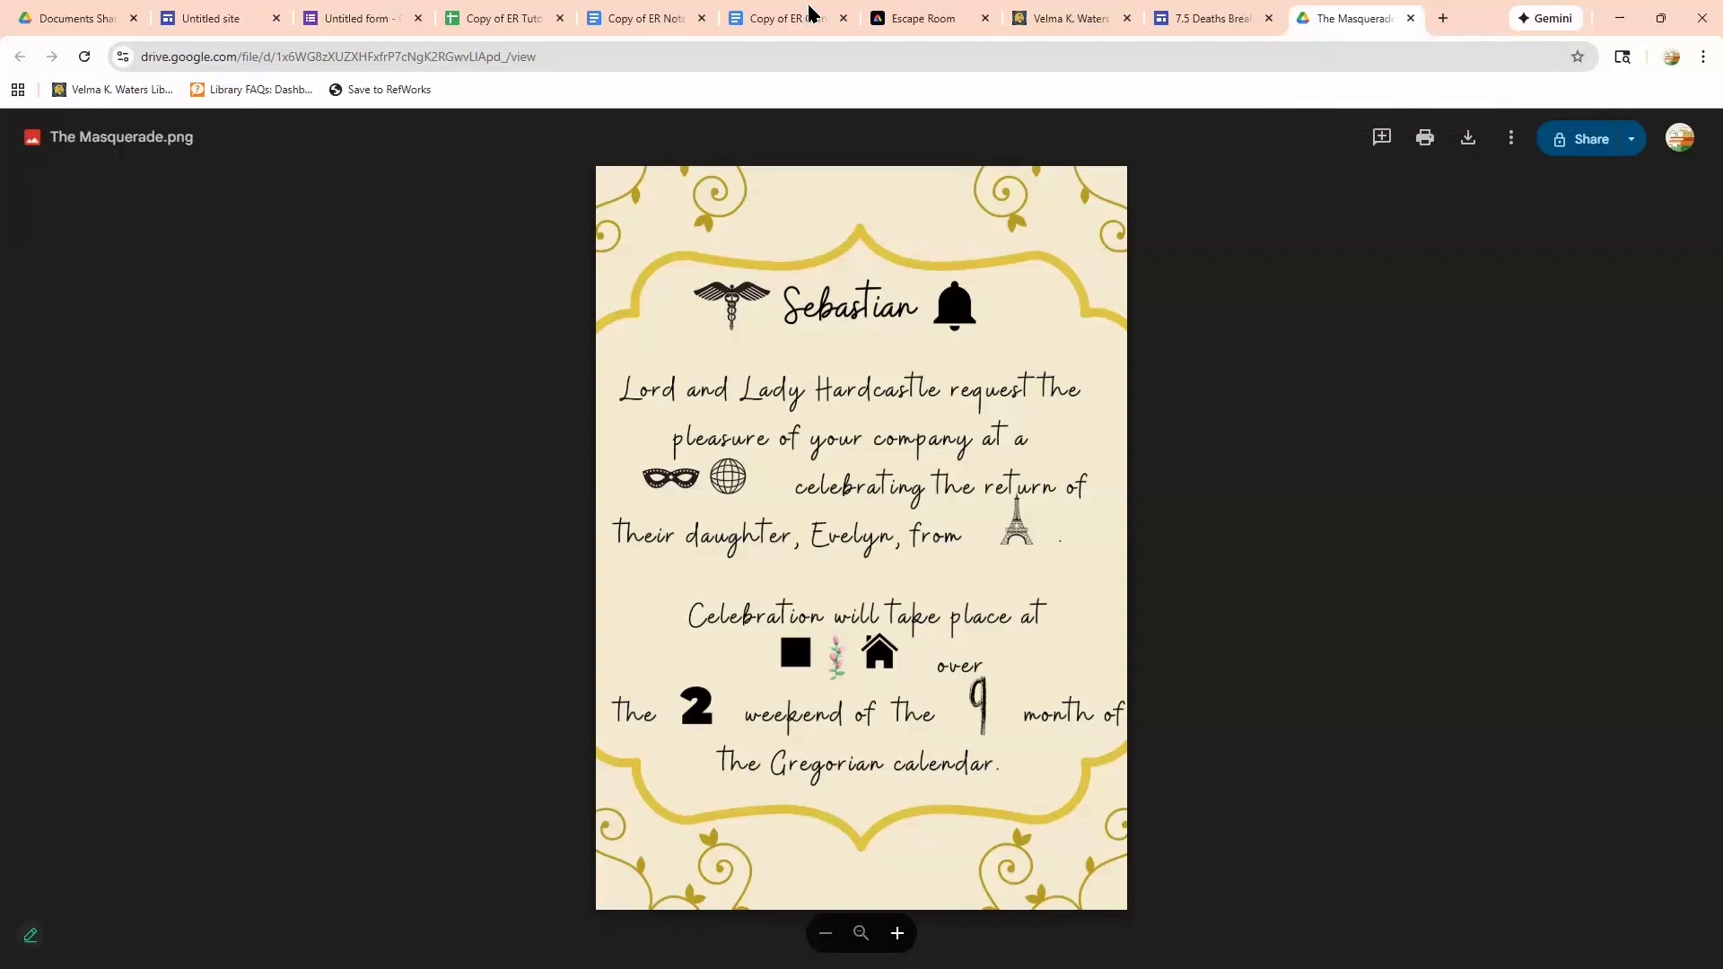
key("ctrl+shift+Tab")
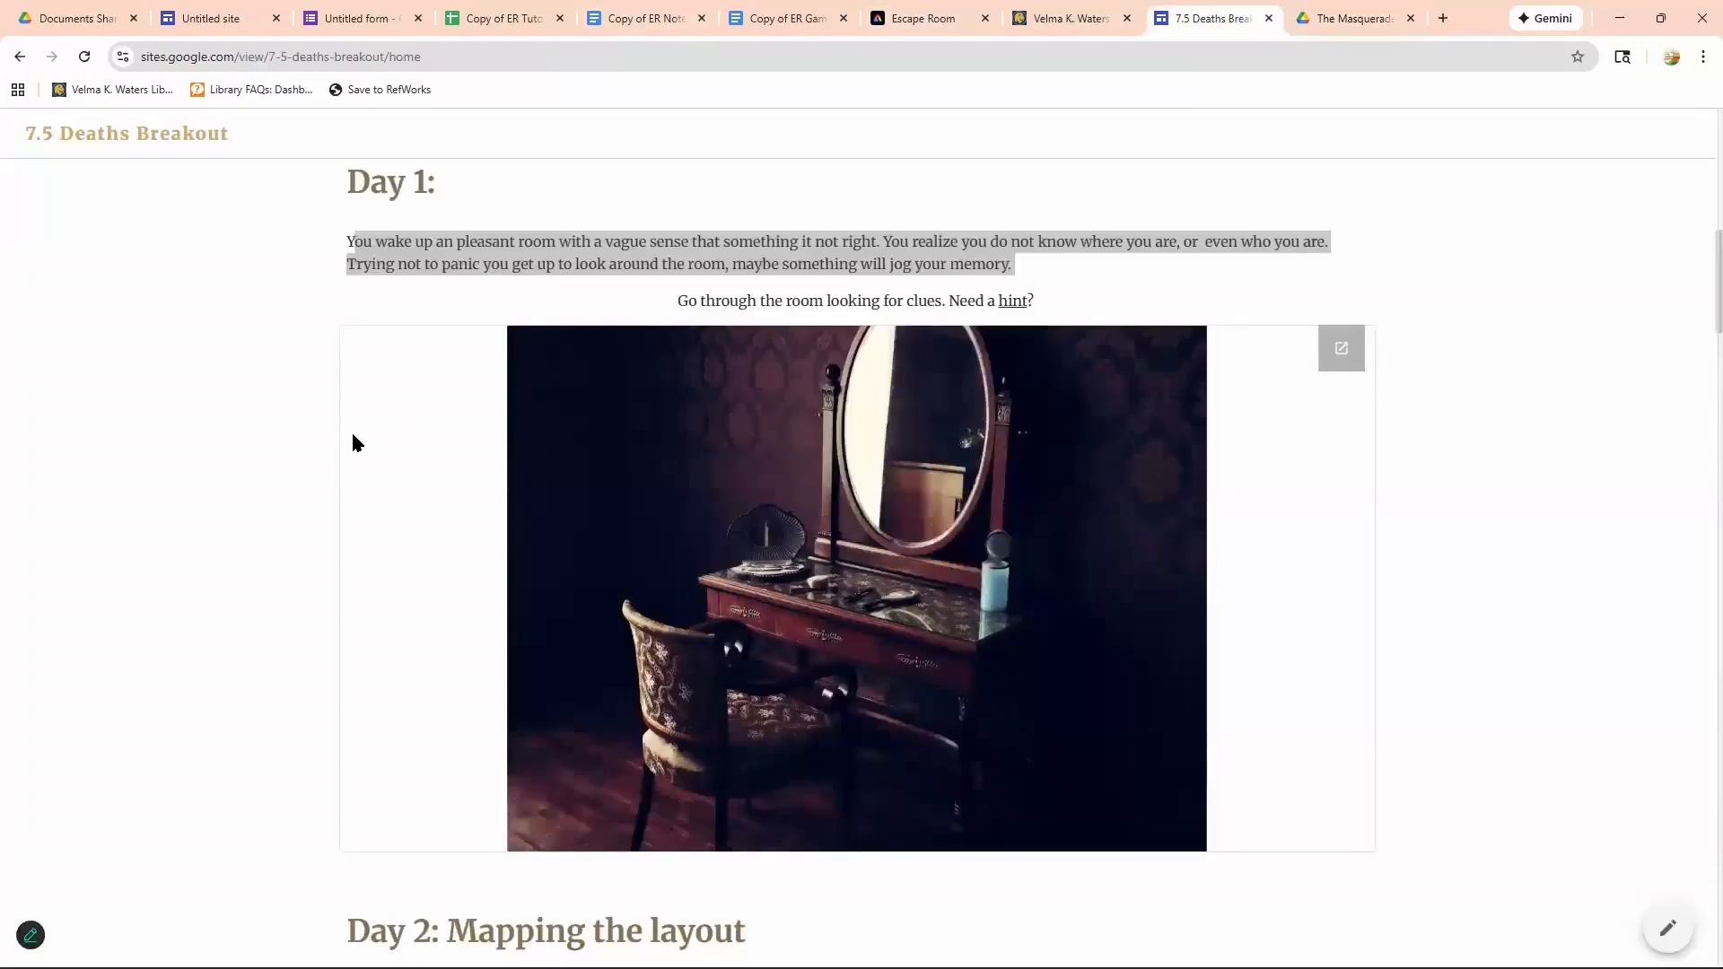
Look at the Day 2 jigsaw puzzle and check the Day 1 answer fields in the Digital Locks form again.
scroll(233, 502, "down", 8)
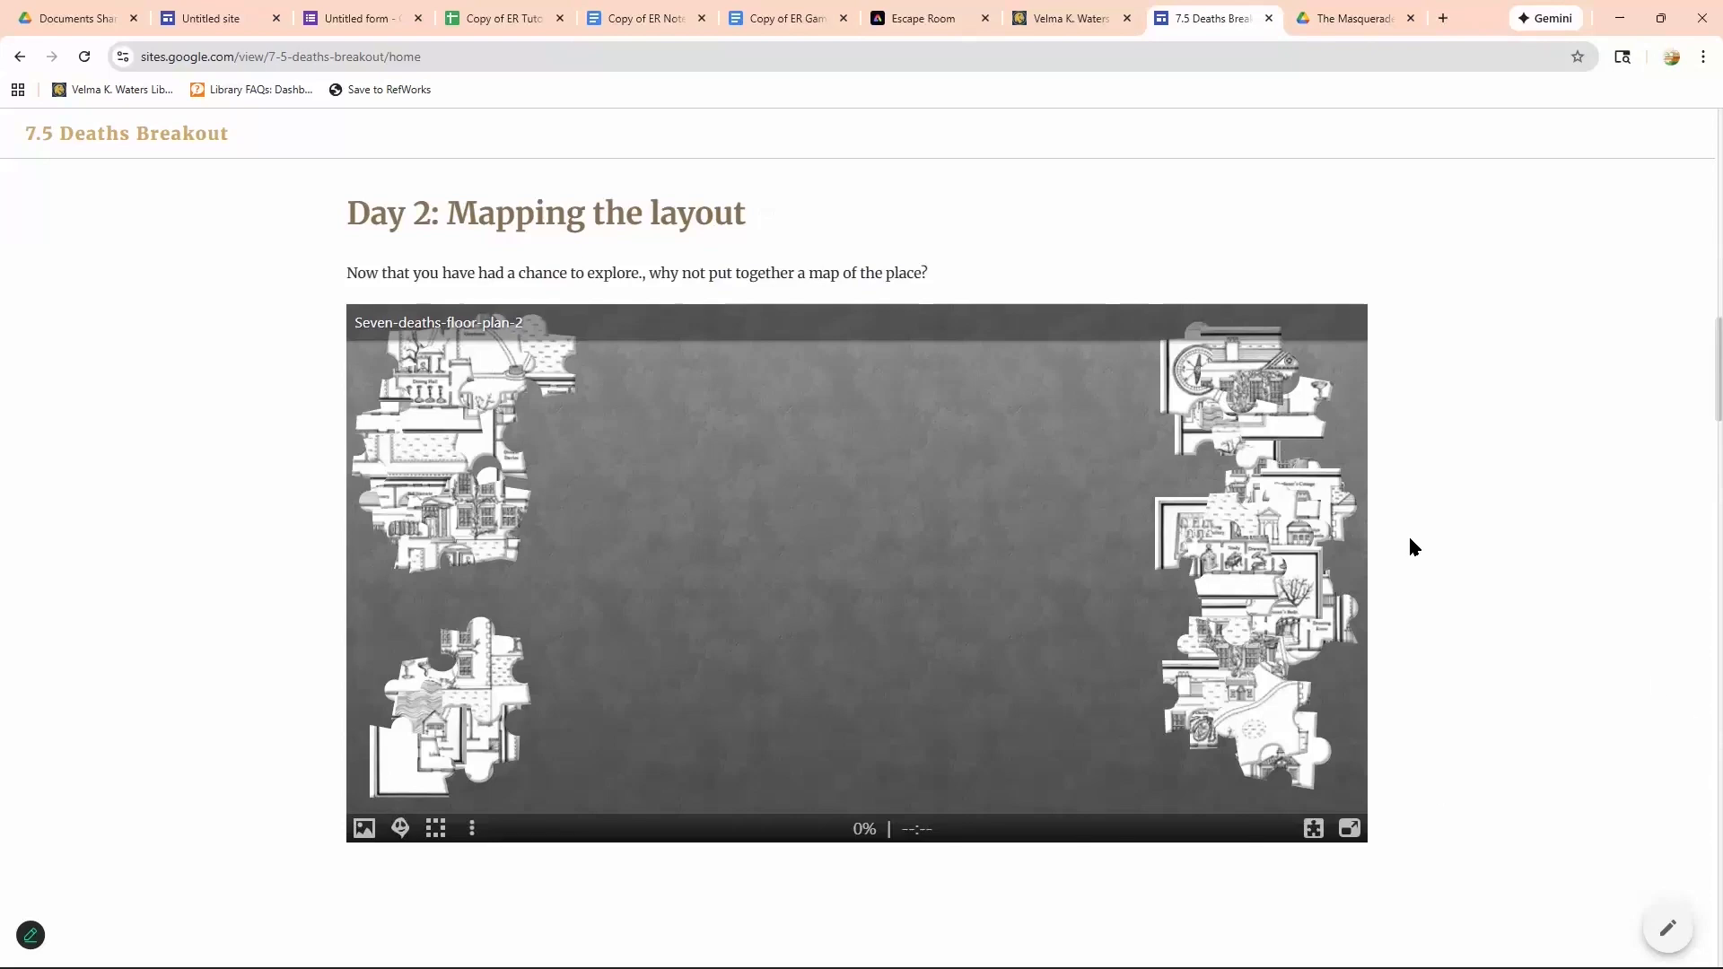
scroll(1415, 542, "up", 18)
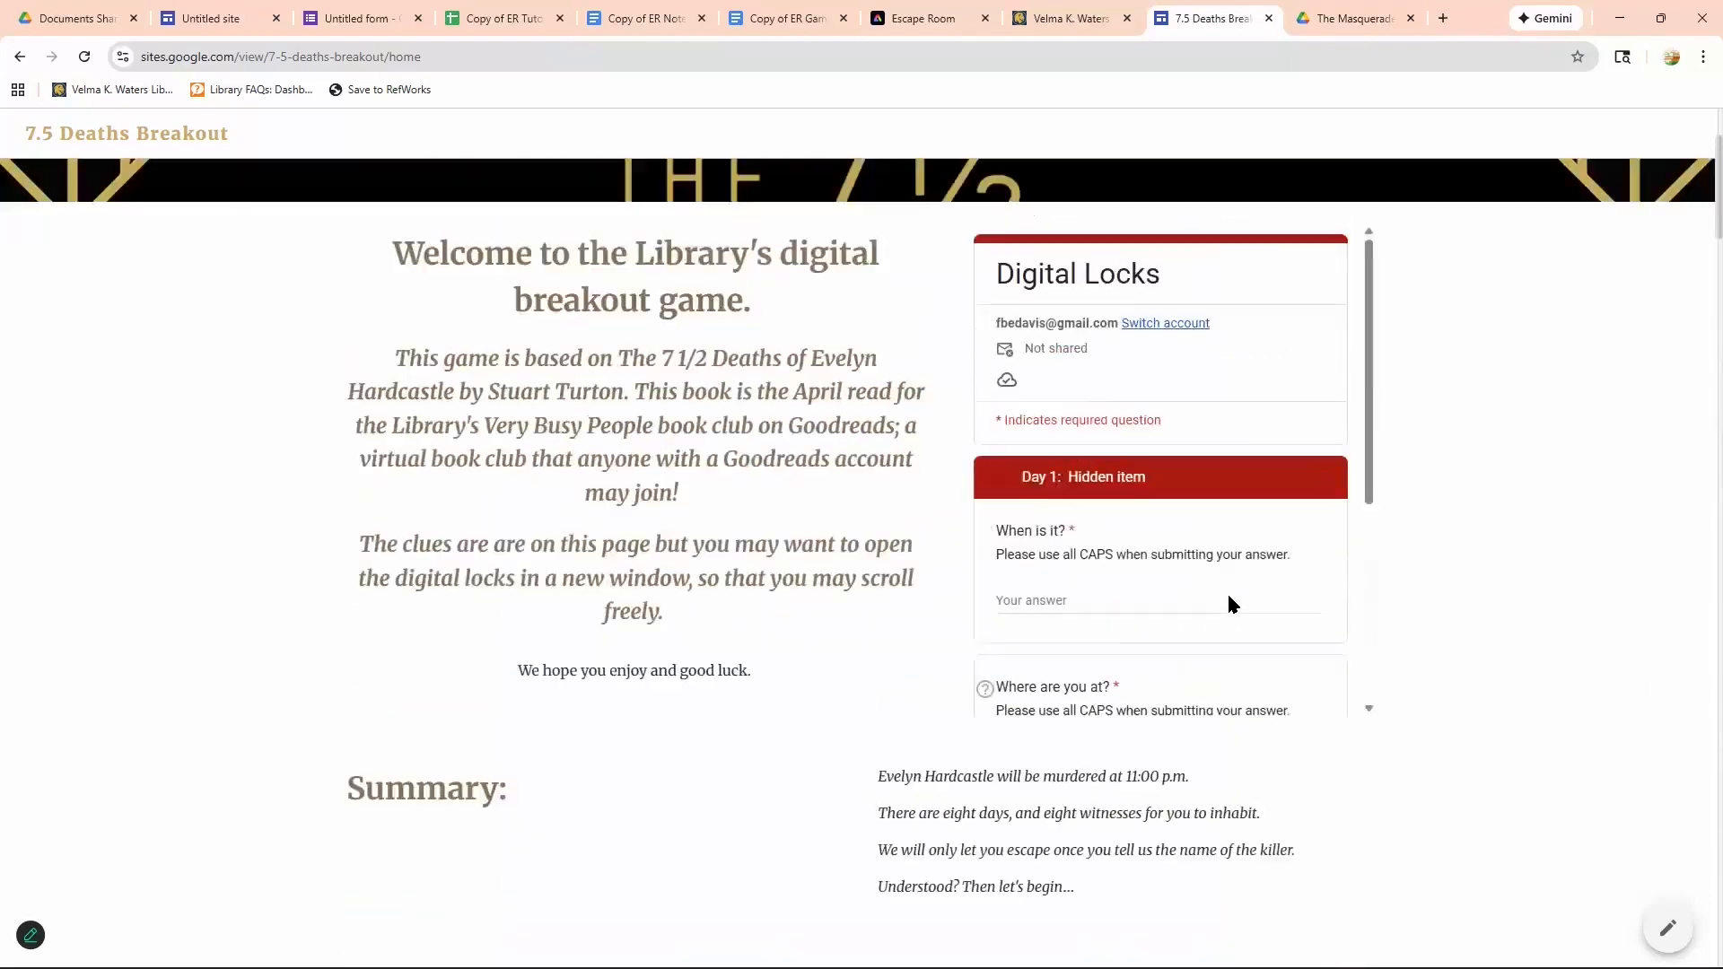
scroll(1188, 597, "down", 4)
scroll(1083, 474, "up", 1)
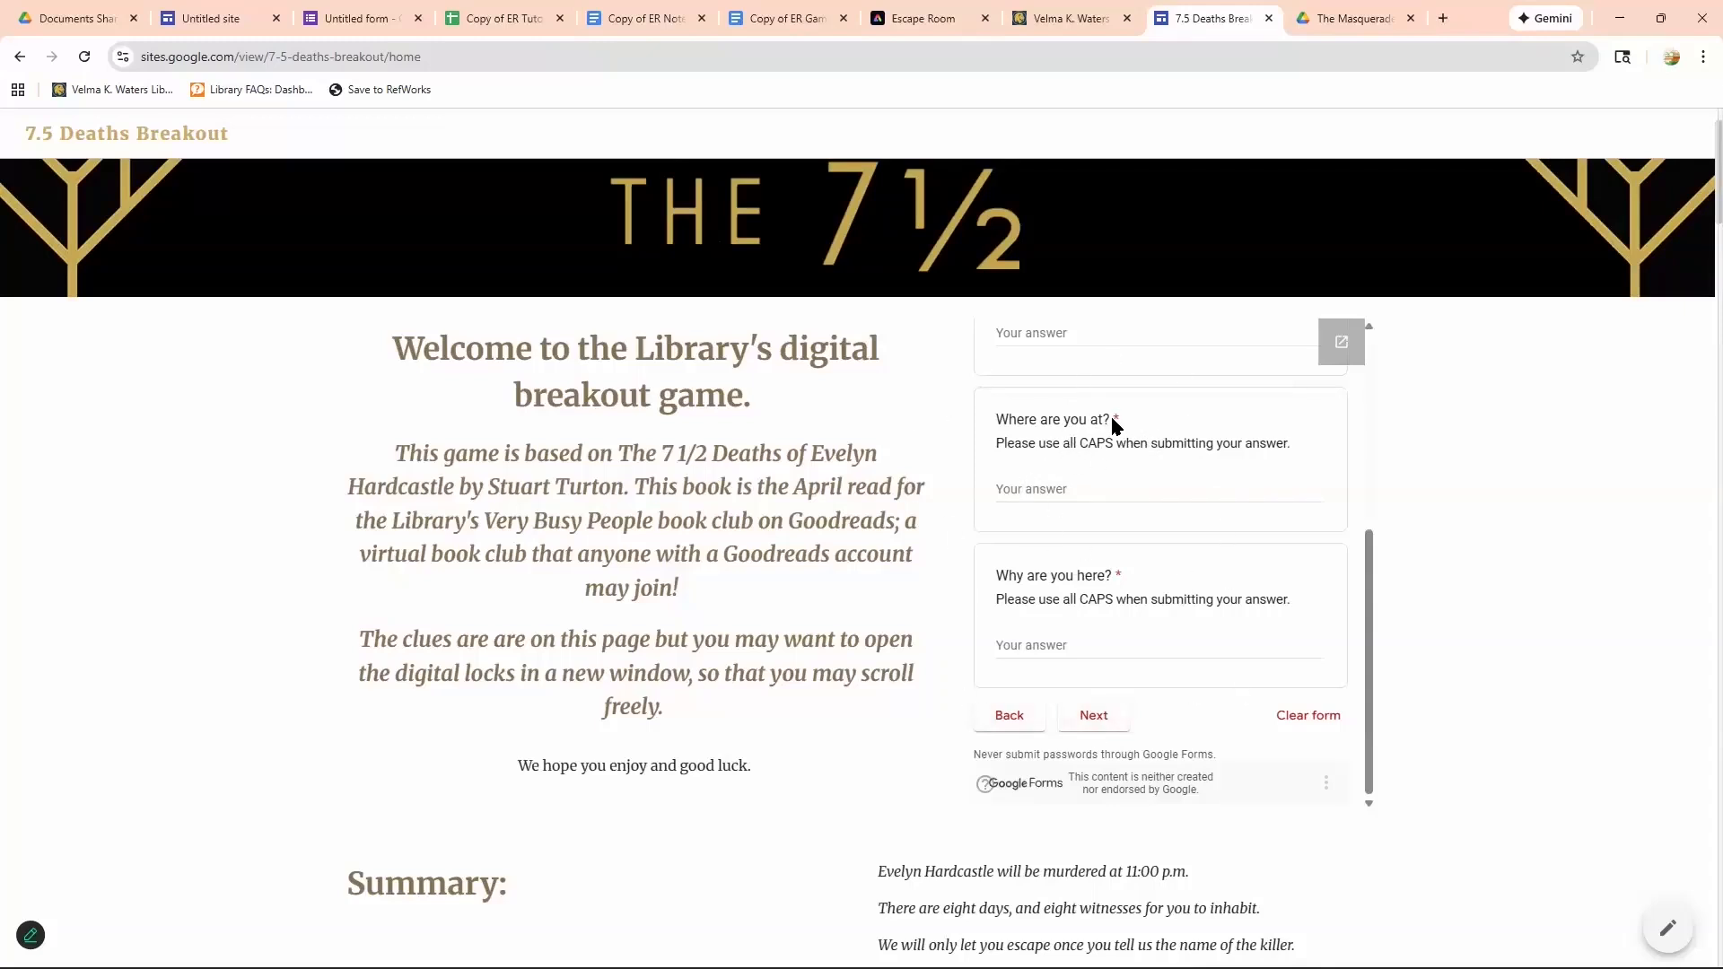
double_click(1182, 514)
Examine the Day 2: Mapping the layout section and its floor plan jigsaw puzzle.
scroll(796, 547, "down", 7)
scroll(796, 548, "down", 17)
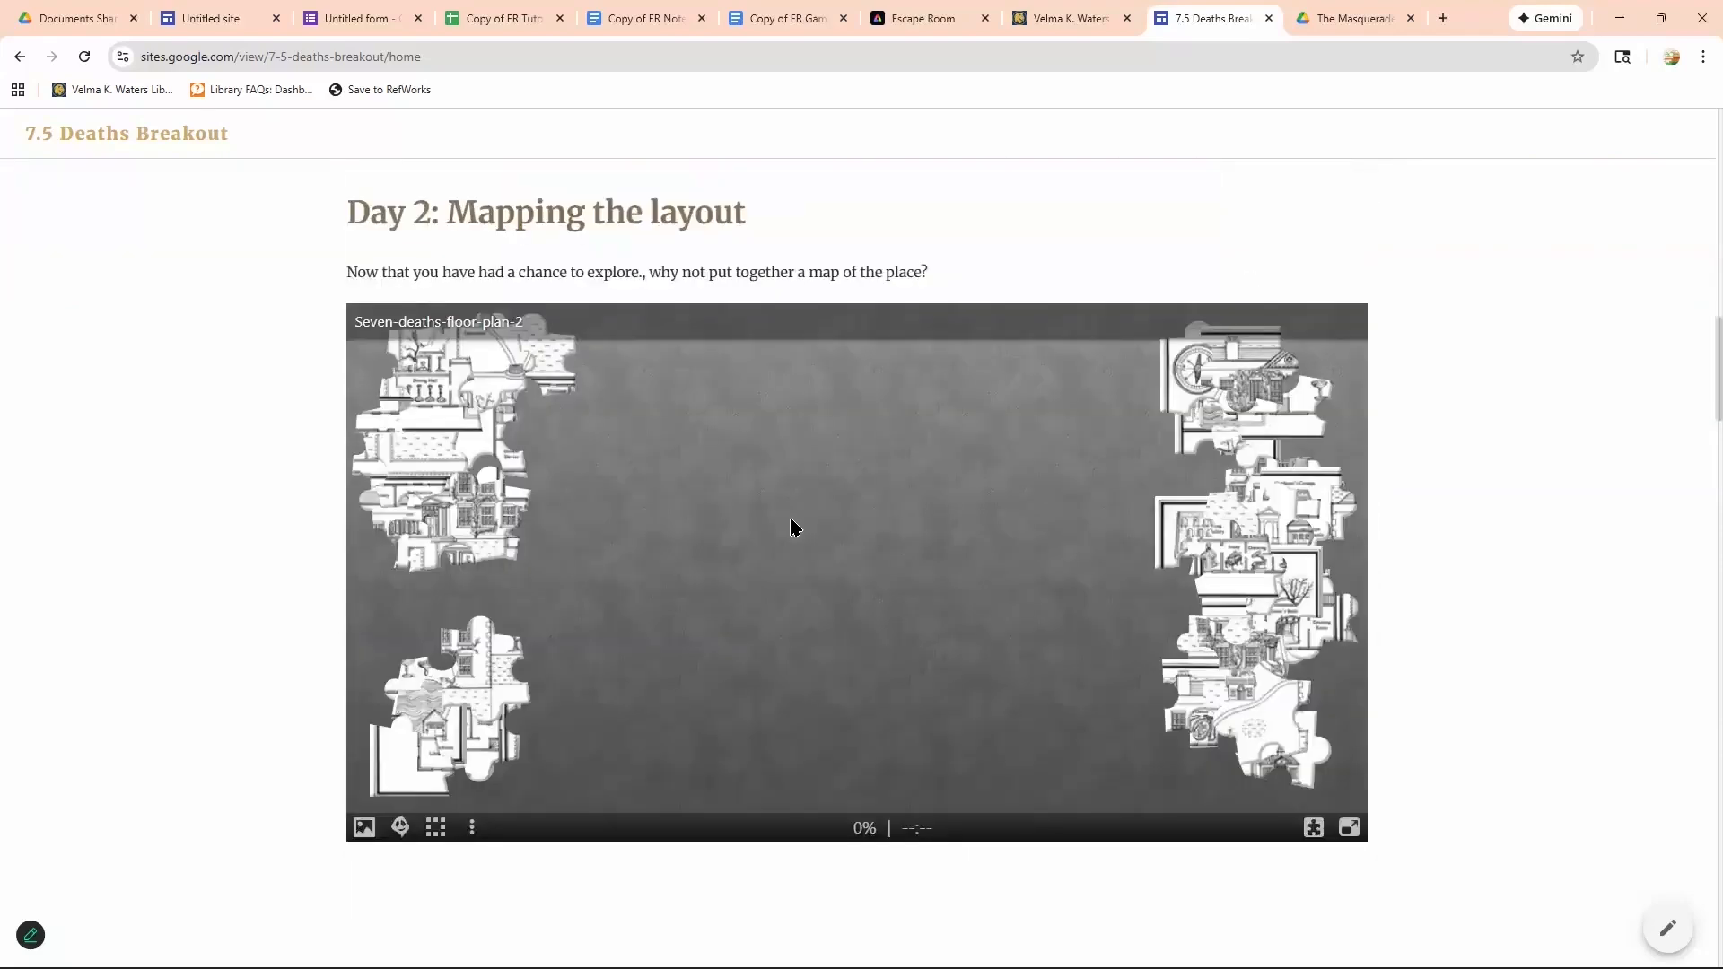
scroll(838, 646, "up", 7)
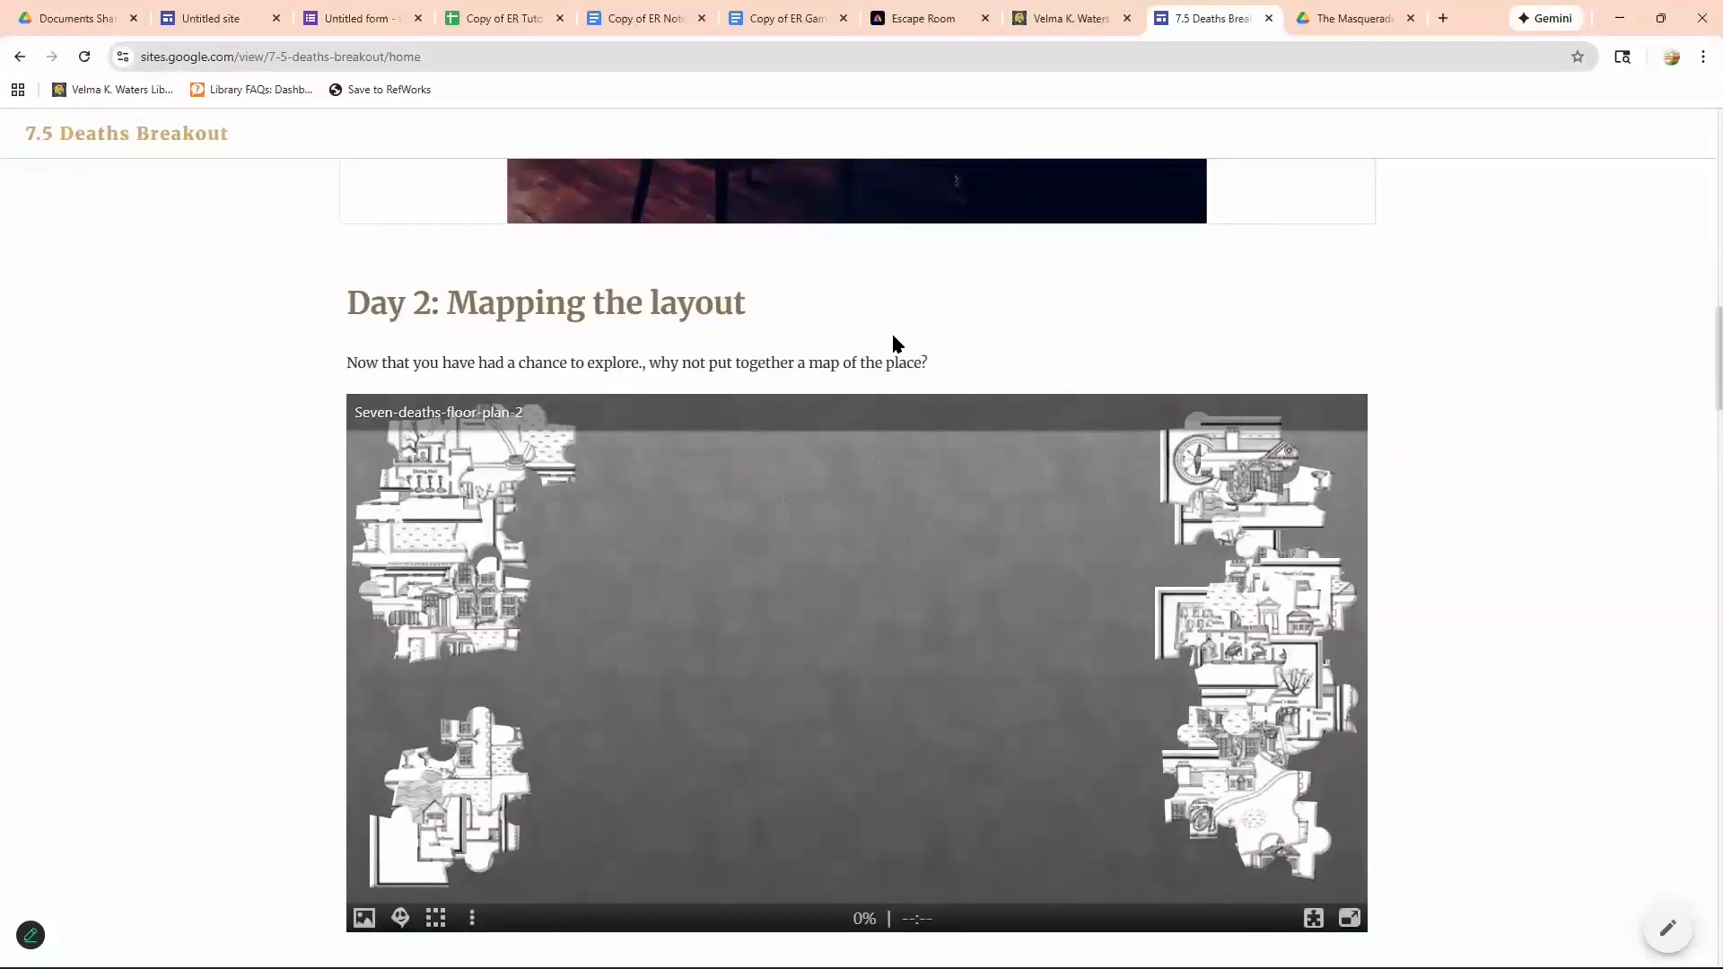
scroll(896, 341, "up", 5)
scroll(980, 469, "down", 16)
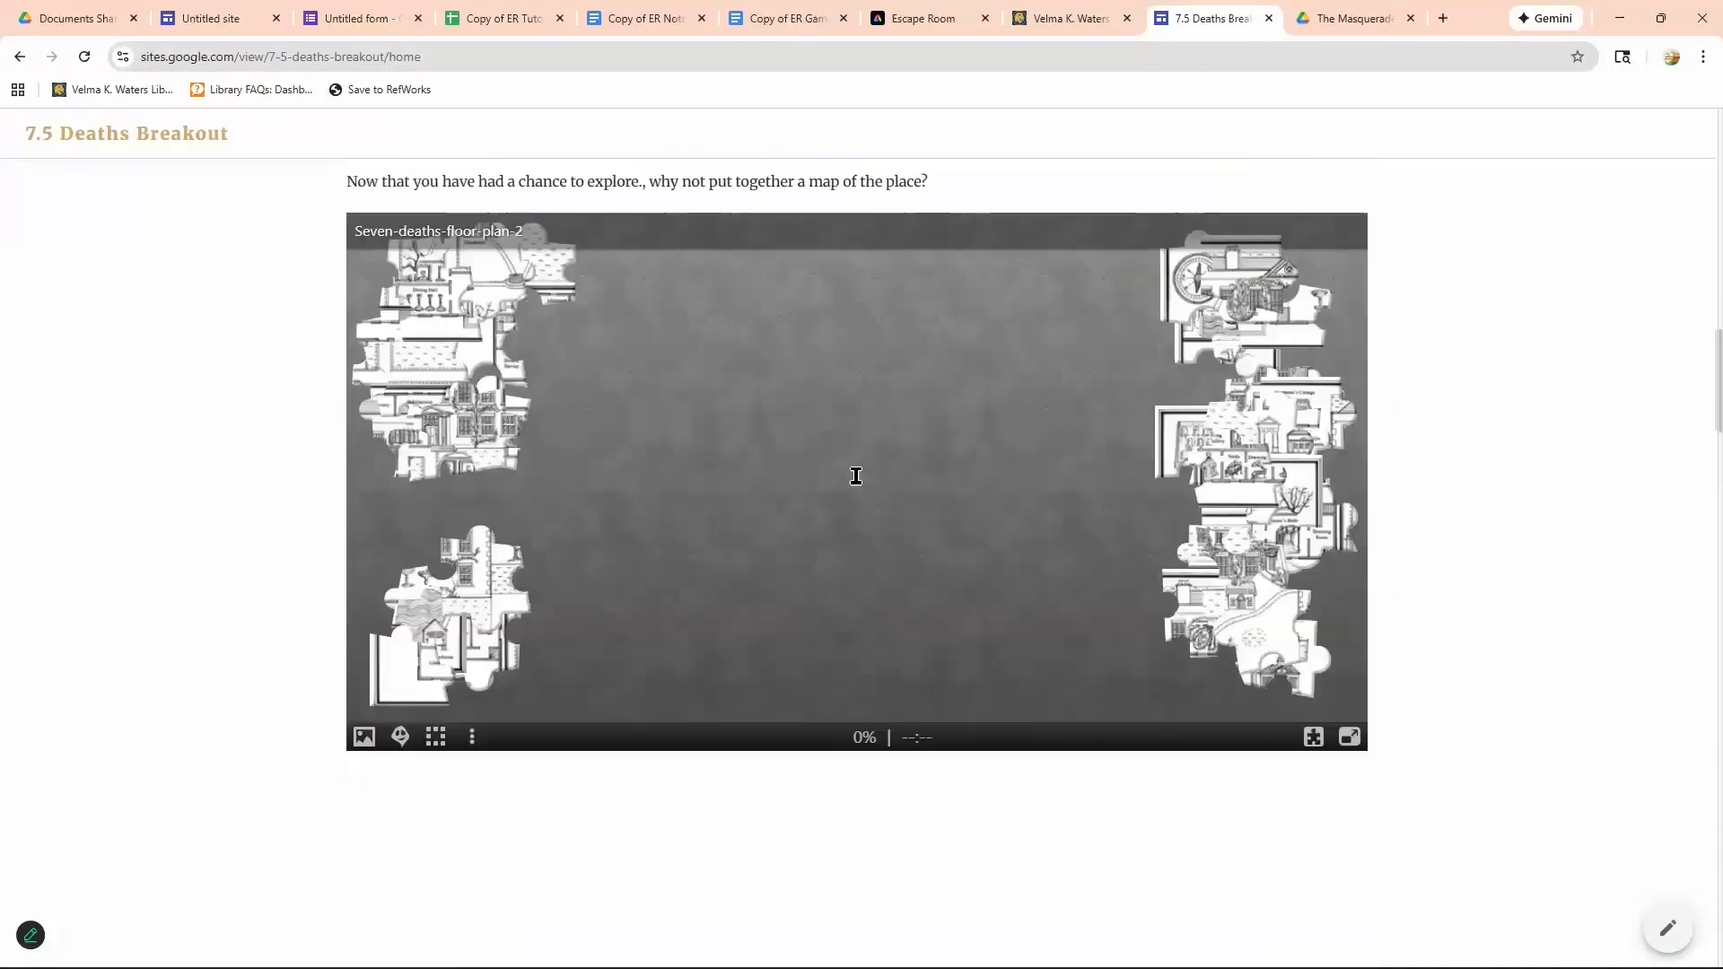
Examine the Day 3: Hunt for More Clues section, including its hint link and the crow in the parlor image.
scroll(879, 530, "down", 4)
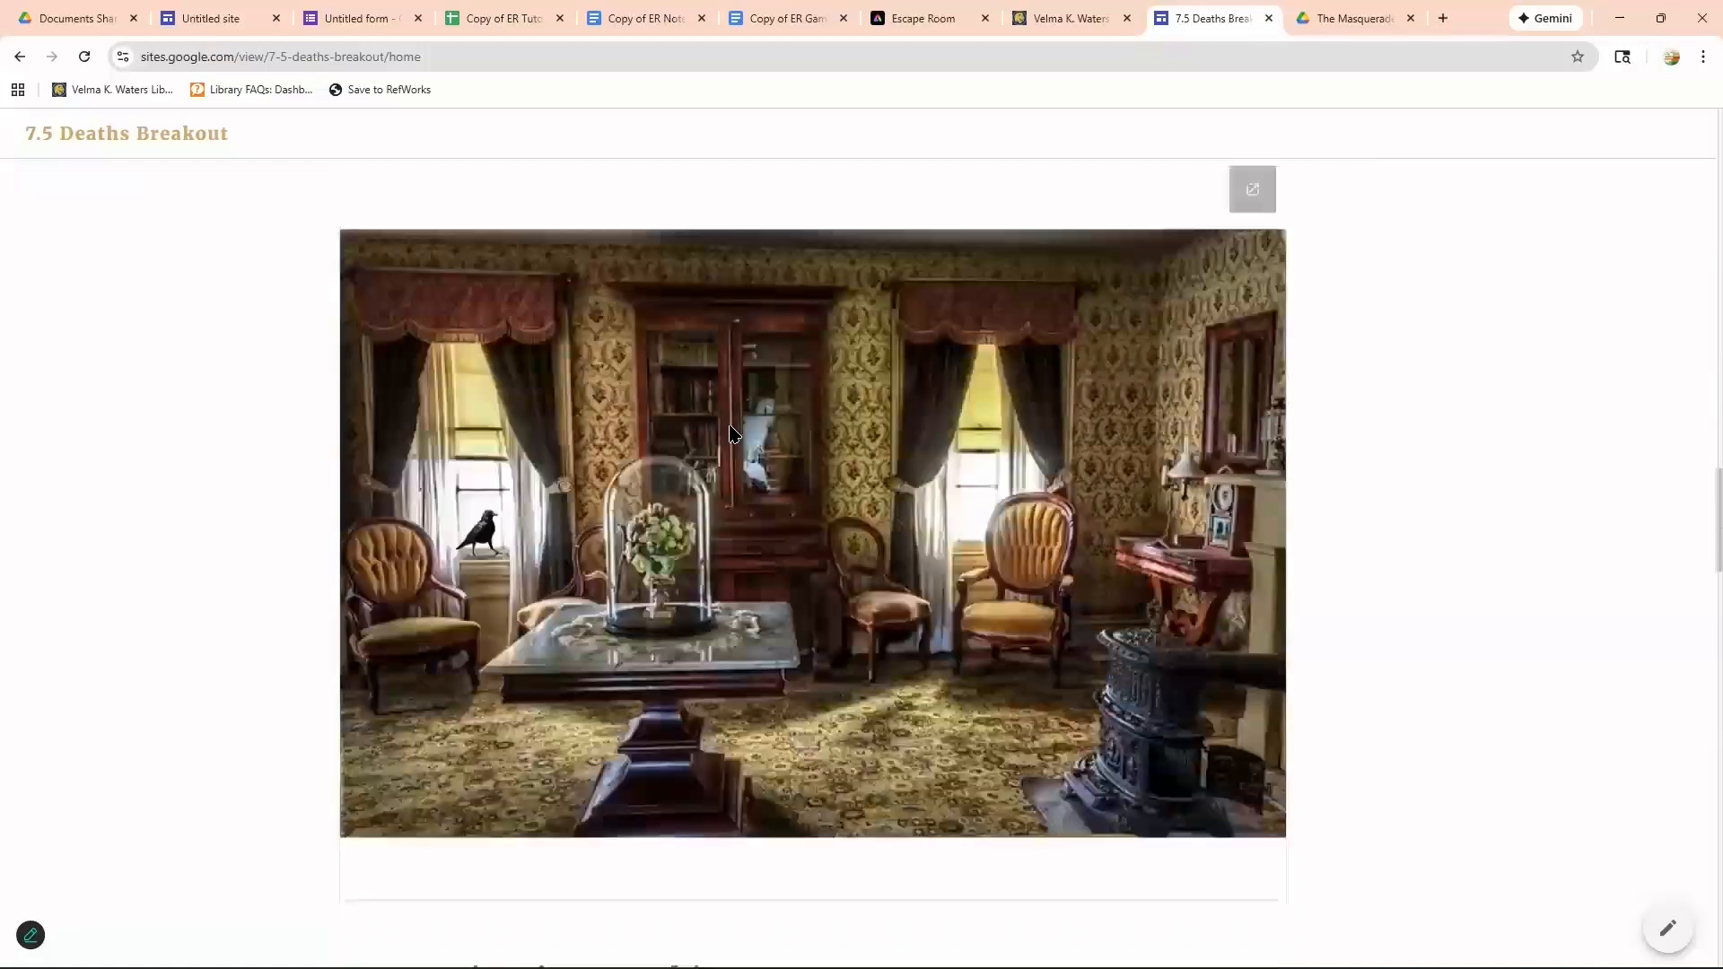
scroll(987, 646, "up", 3)
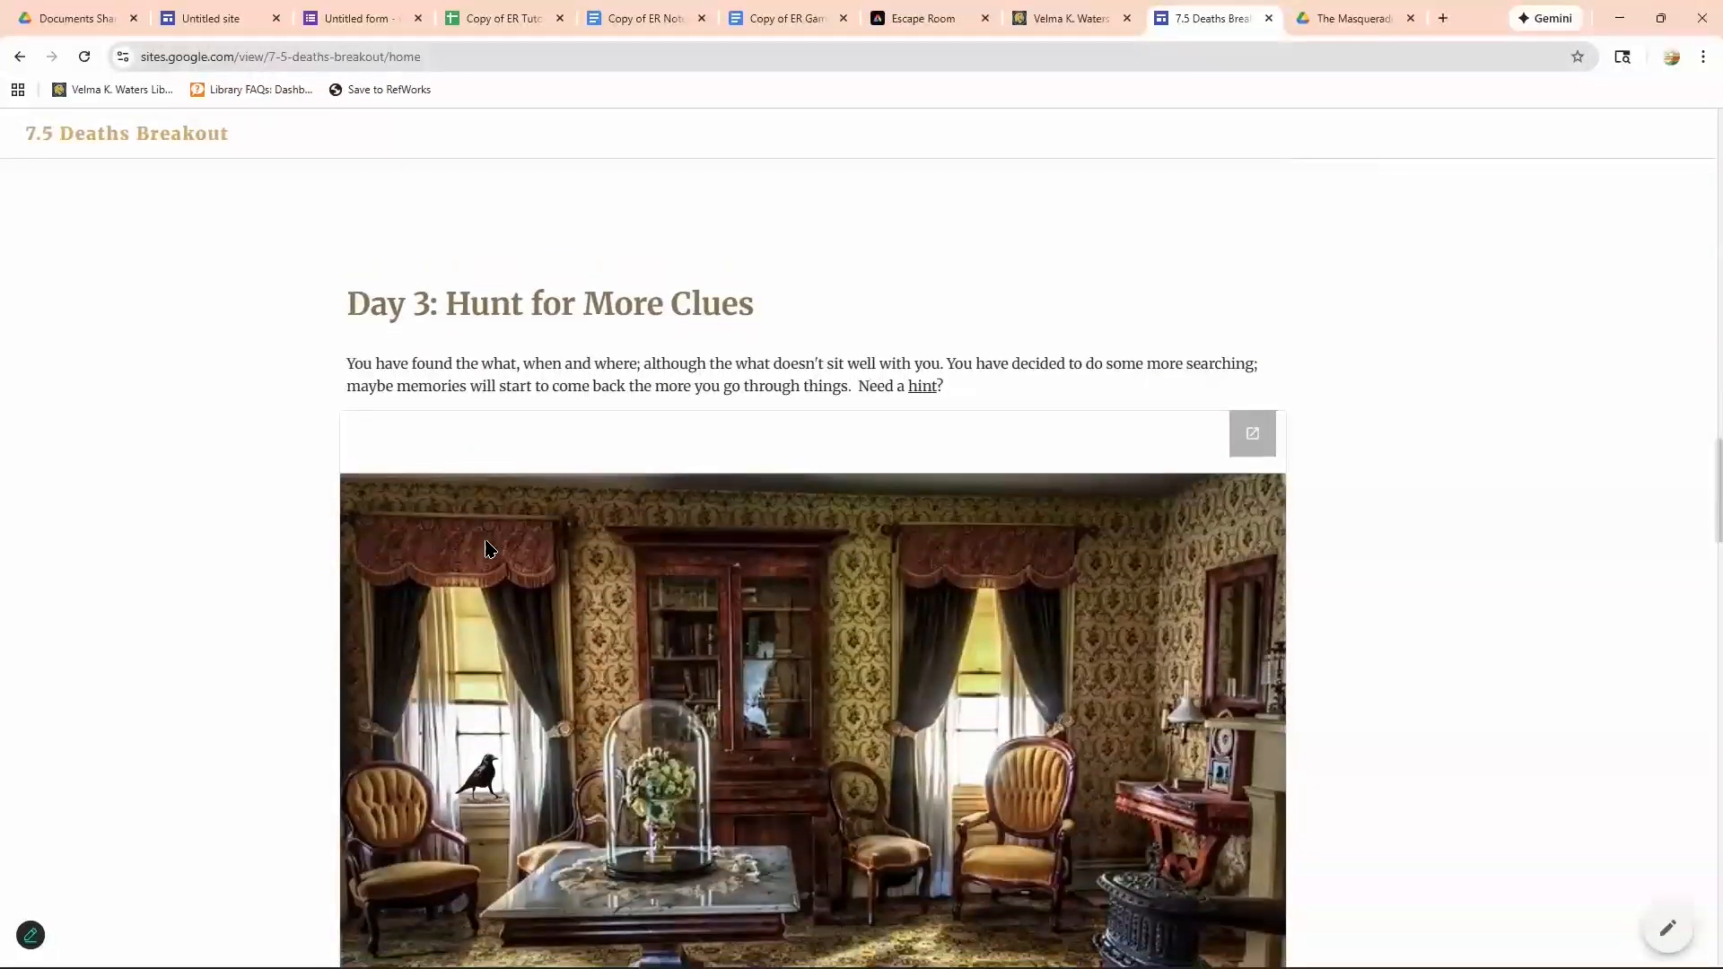
scroll(465, 516, "down", 3)
scroll(907, 358, "up", 3)
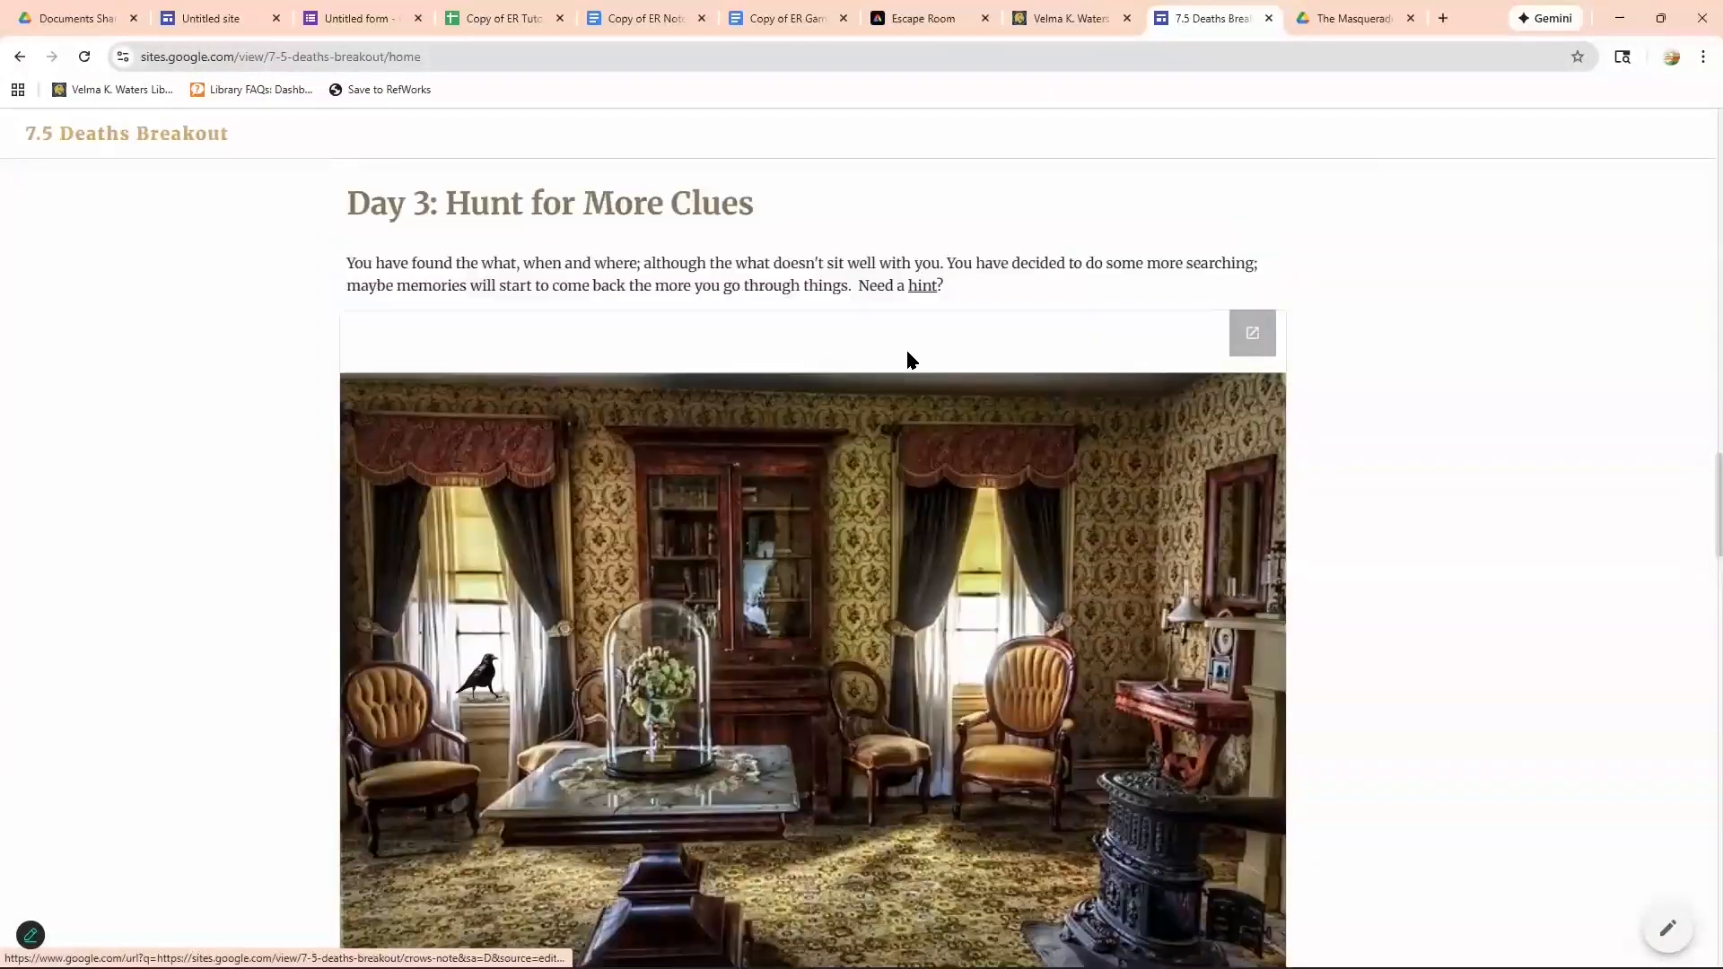
scroll(502, 530, "down", 3)
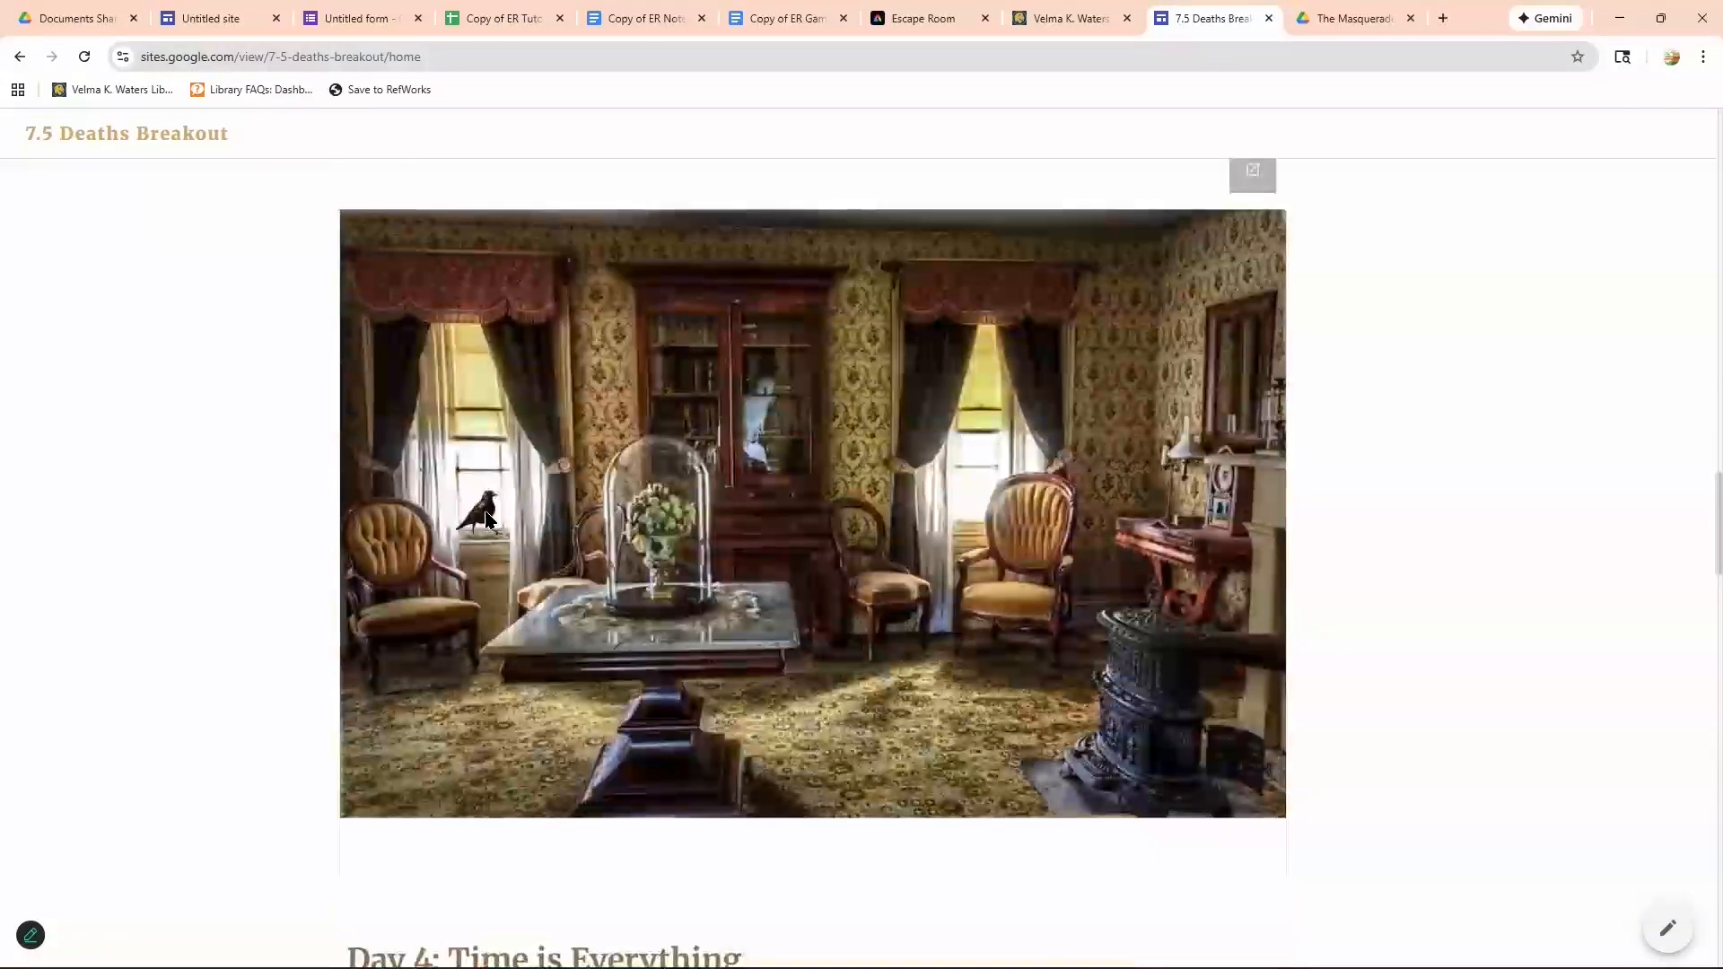
Open the crow's note from the Day 3 parlor image, examine its hidden number, and return to the breakout page.
left_click(815, 512)
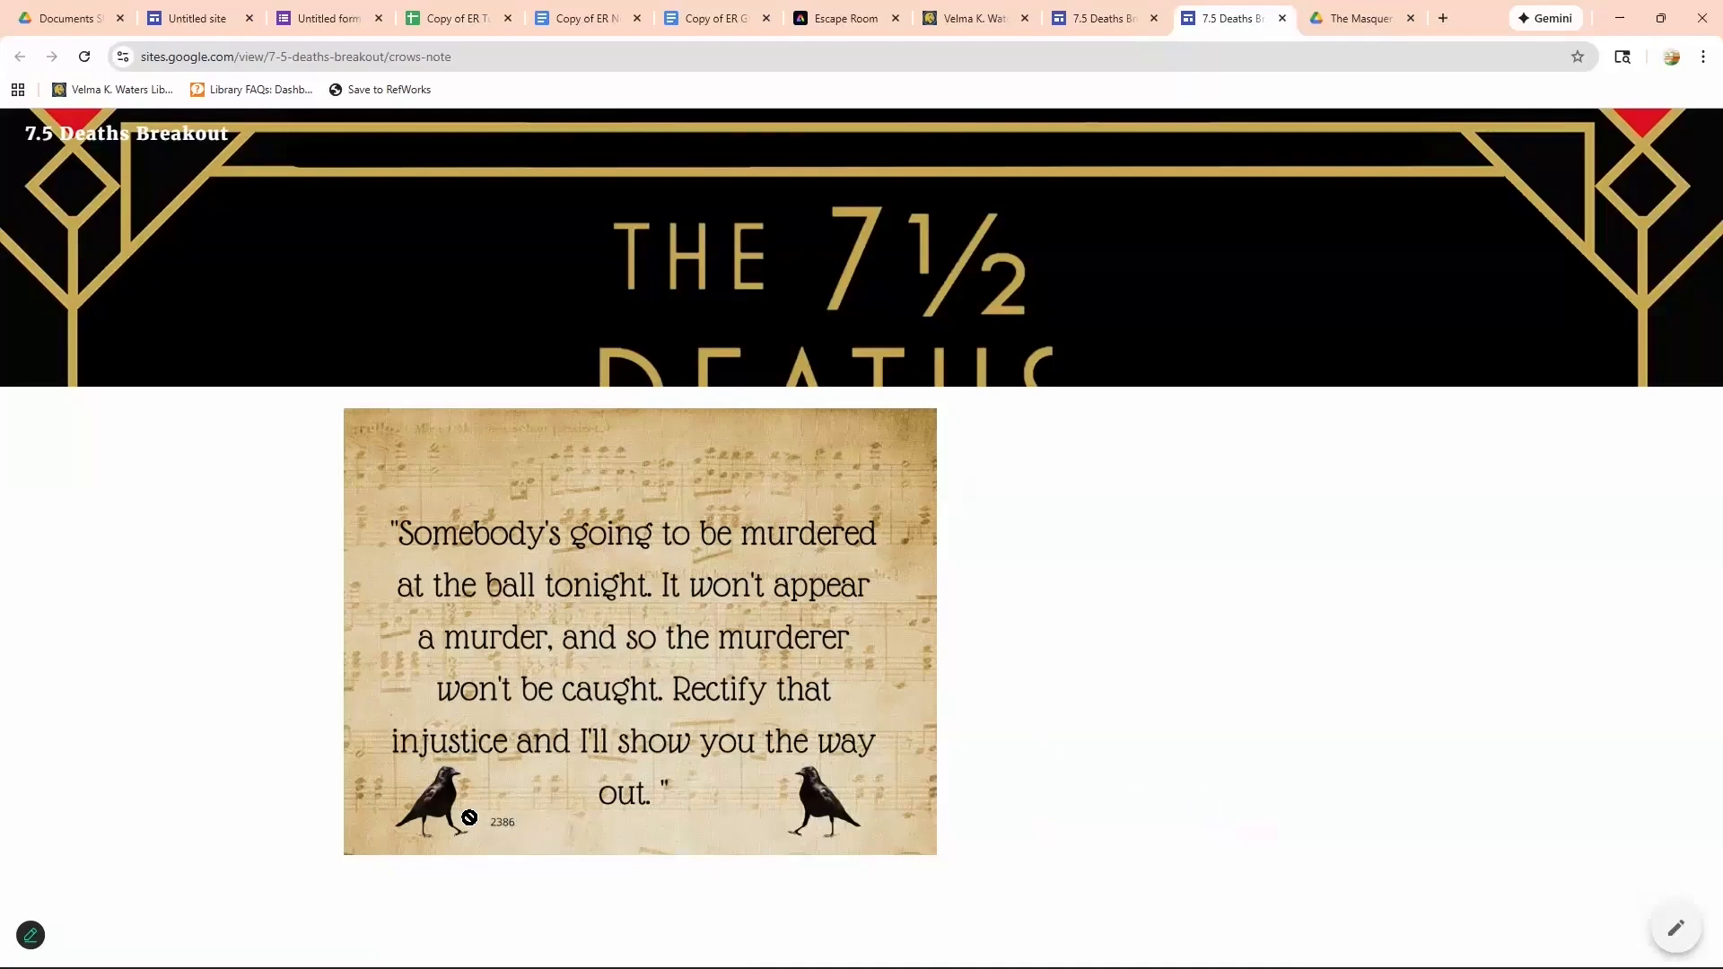
left_click_drag(440, 819, 472, 818)
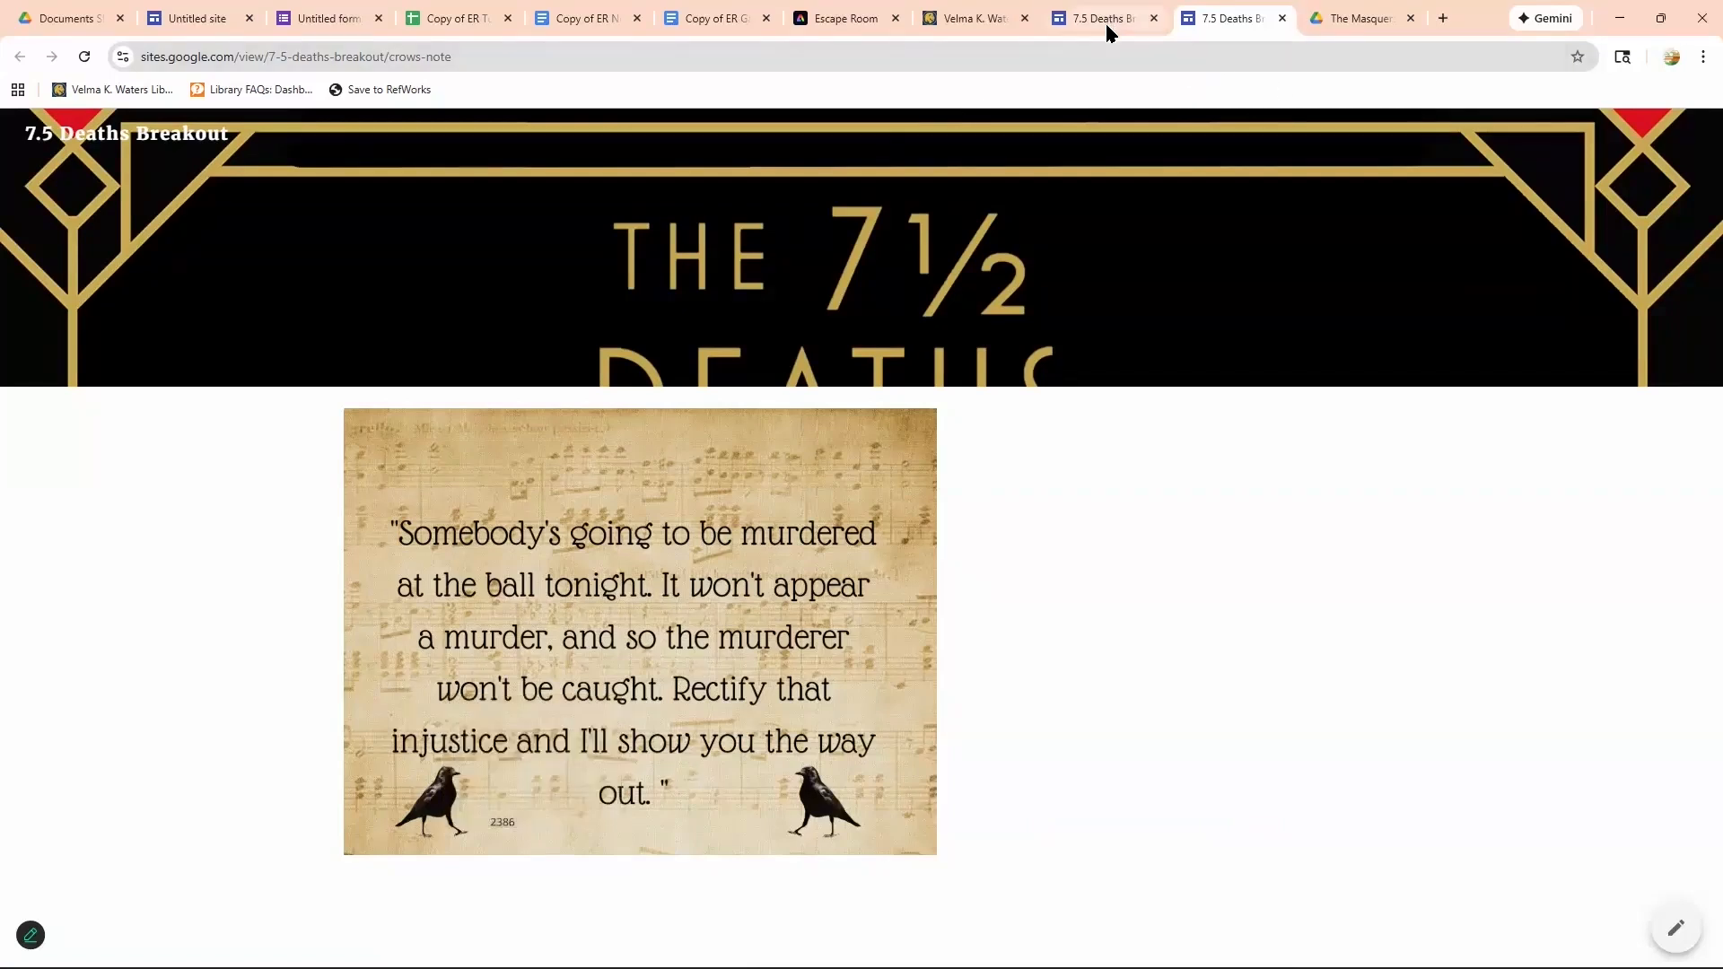
key("ctrl+shift+Tab")
Examine the Day 4: Time is Everything clock puzzle and the Day 5: Coded Message note.
scroll(657, 635, "down", 3)
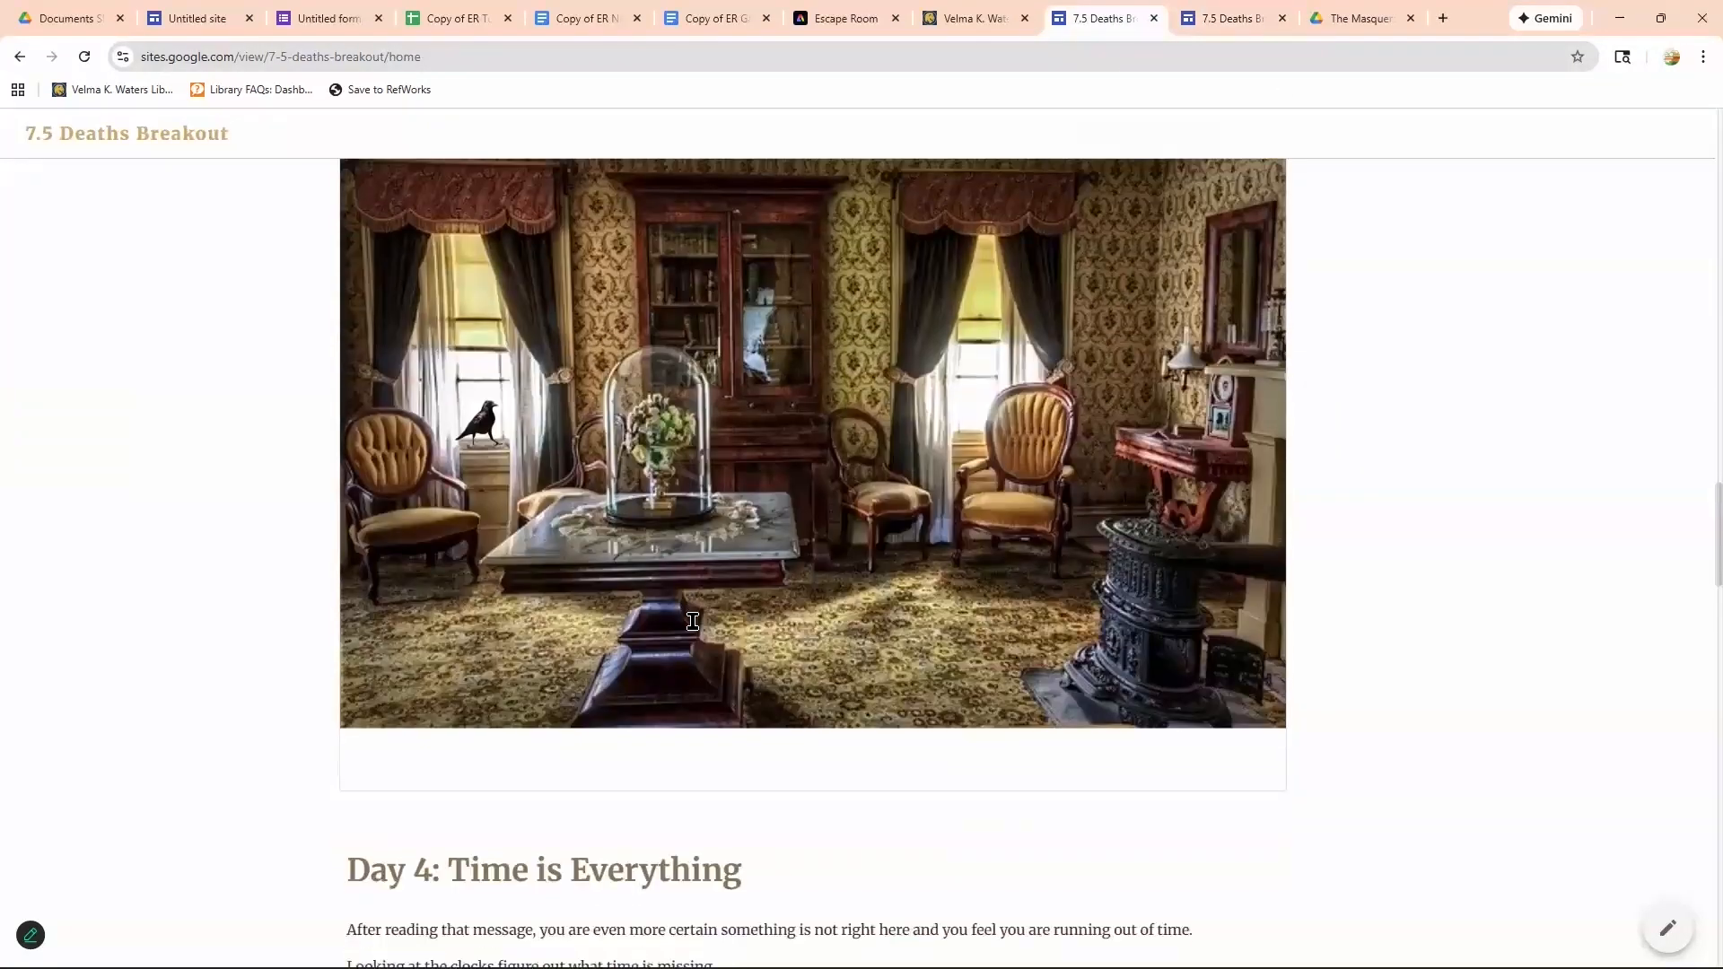
scroll(658, 635, "down", 5)
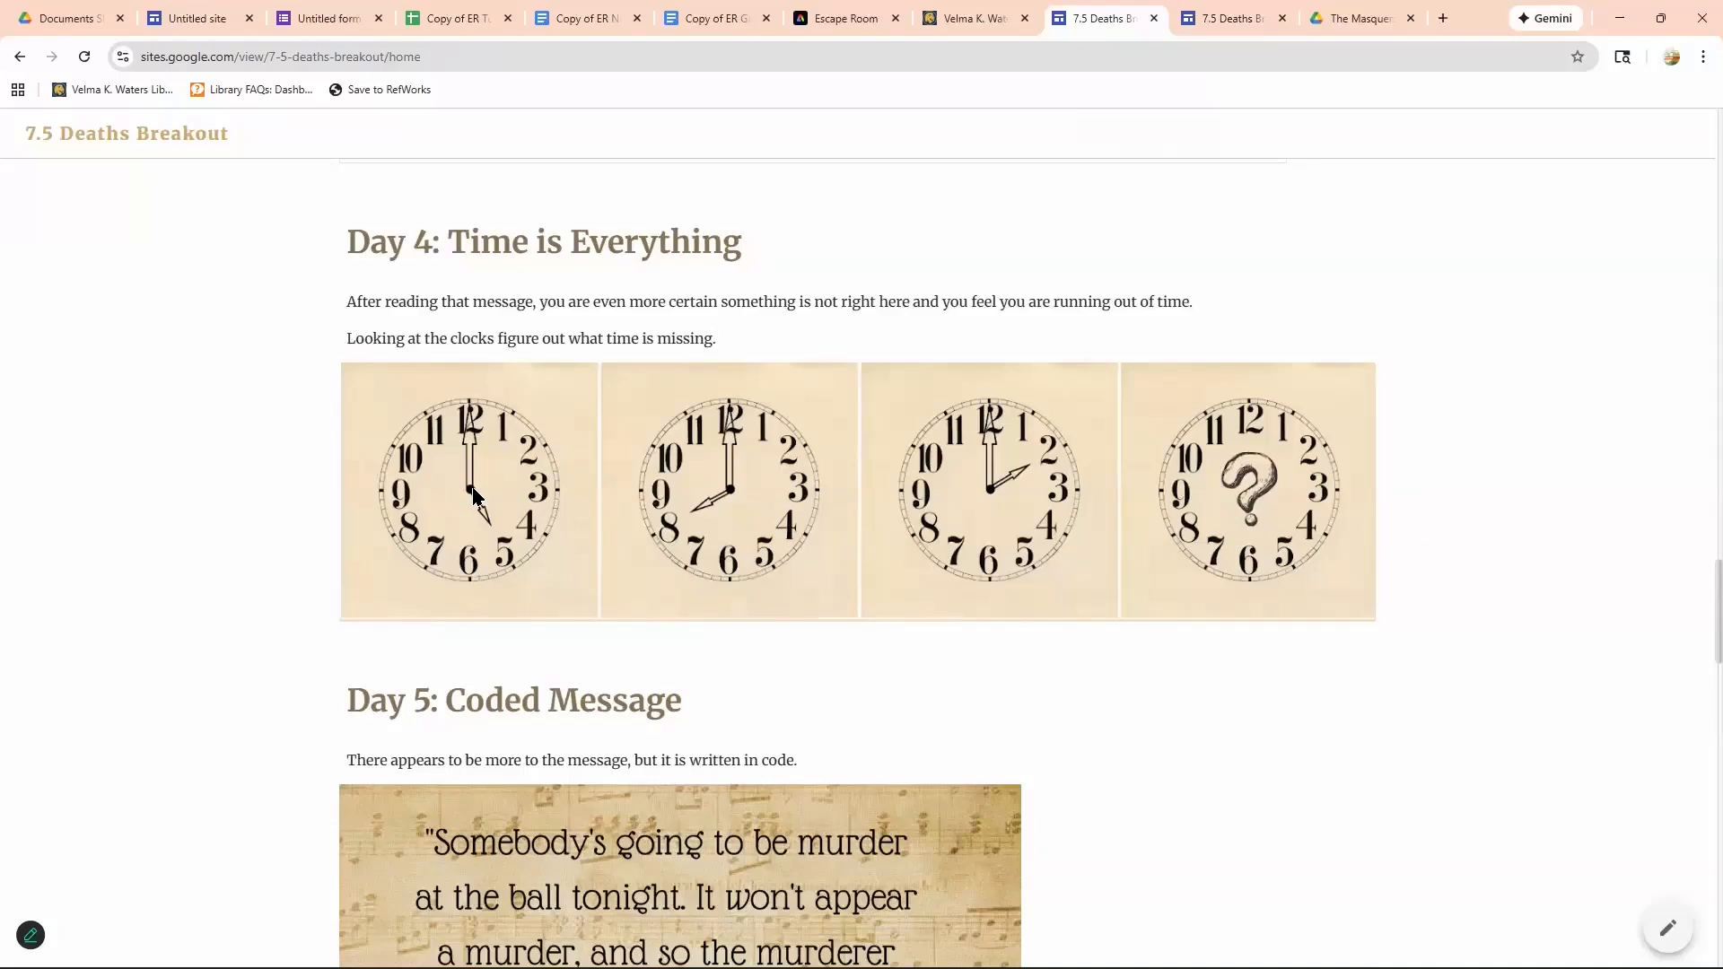
scroll(914, 608, "down", 4)
scroll(930, 715, "down", 1)
scroll(627, 759, "down", 1)
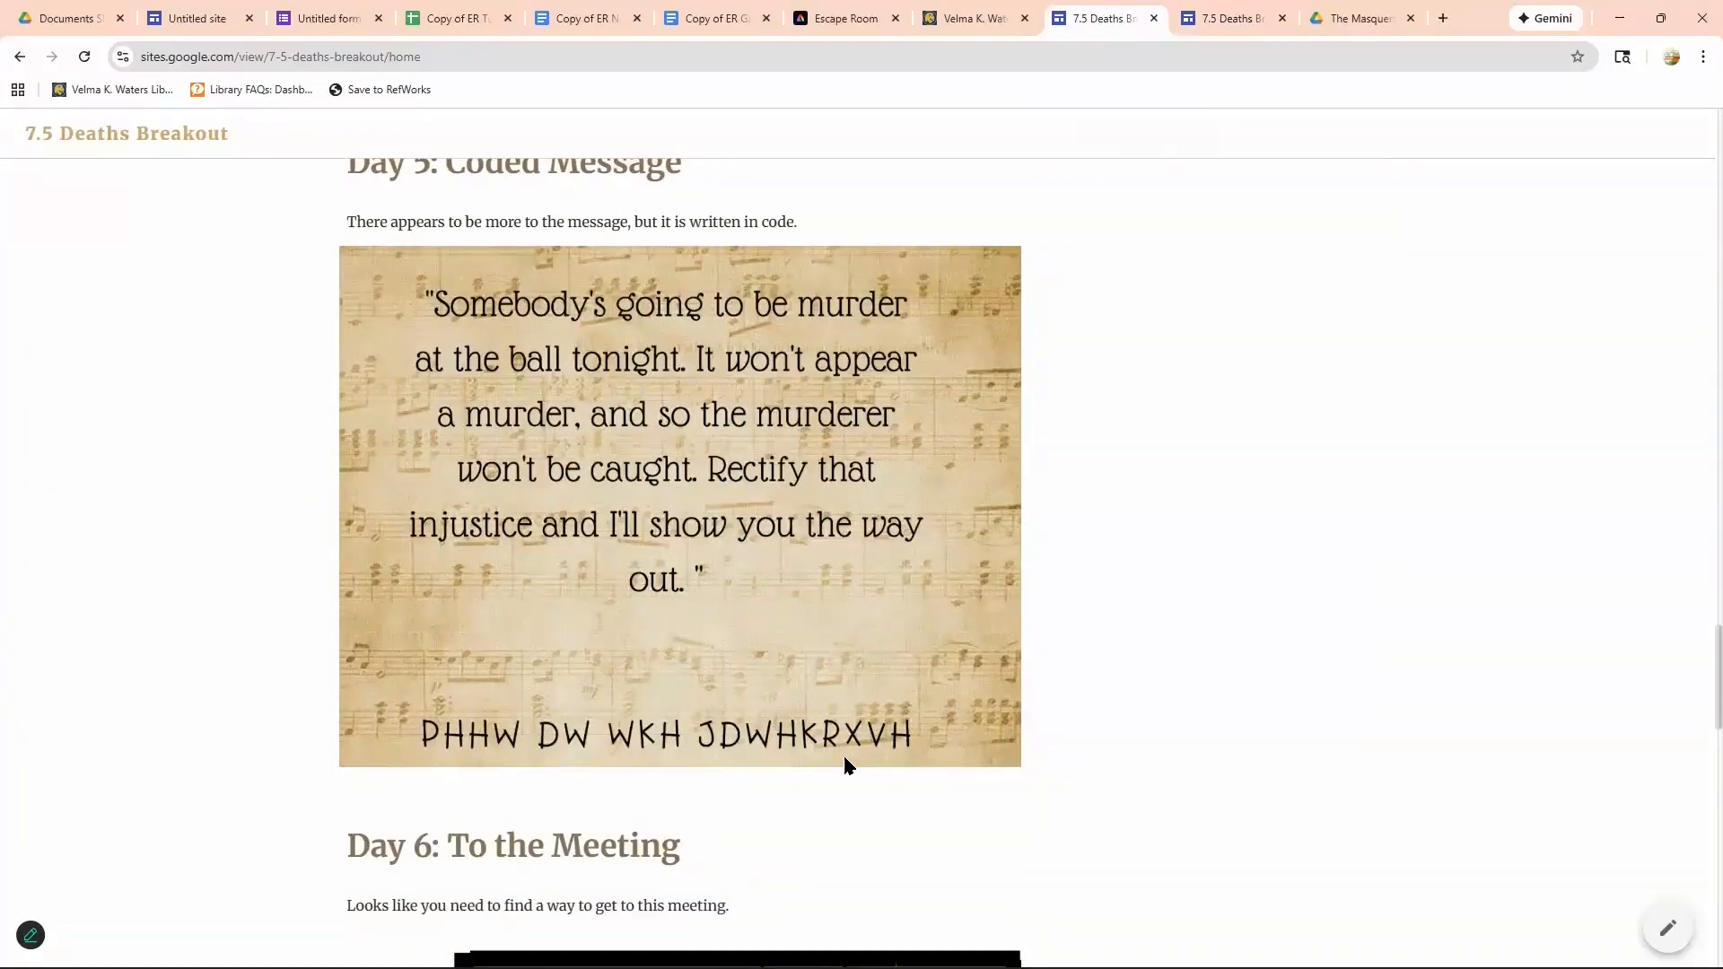
Examine the Day 6: To the Meeting maze and the Day 7 chessboard puzzle.
scroll(669, 296, "down", 7)
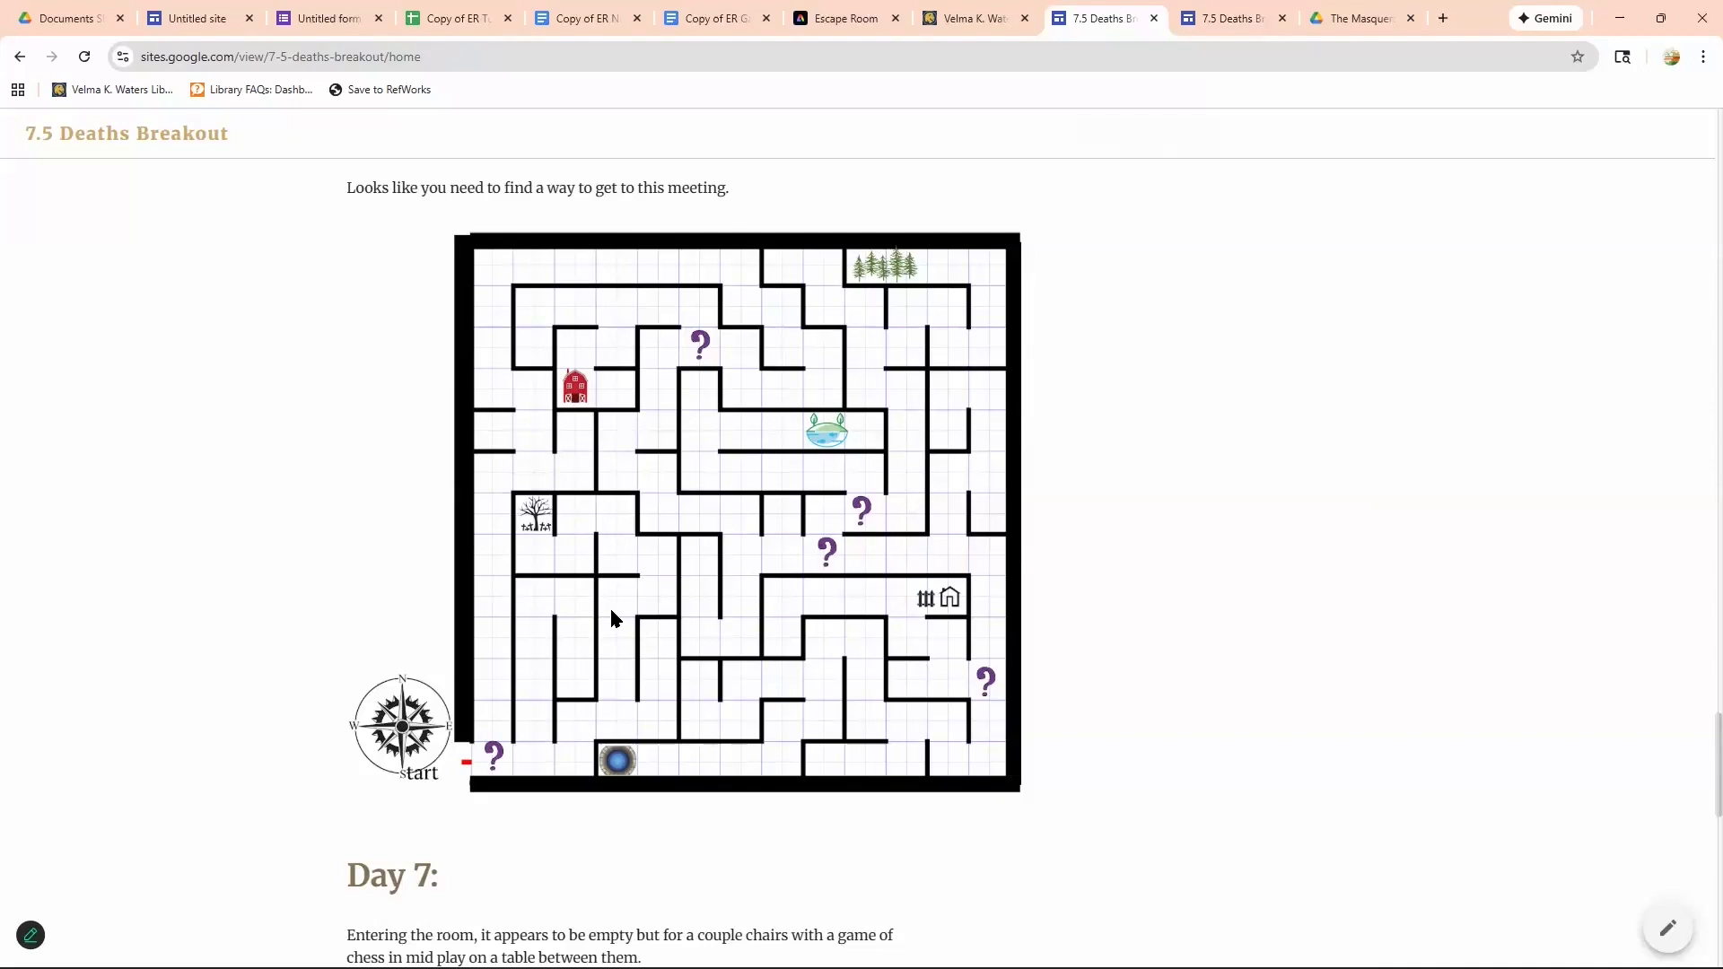
scroll(206, 446, "down", 9)
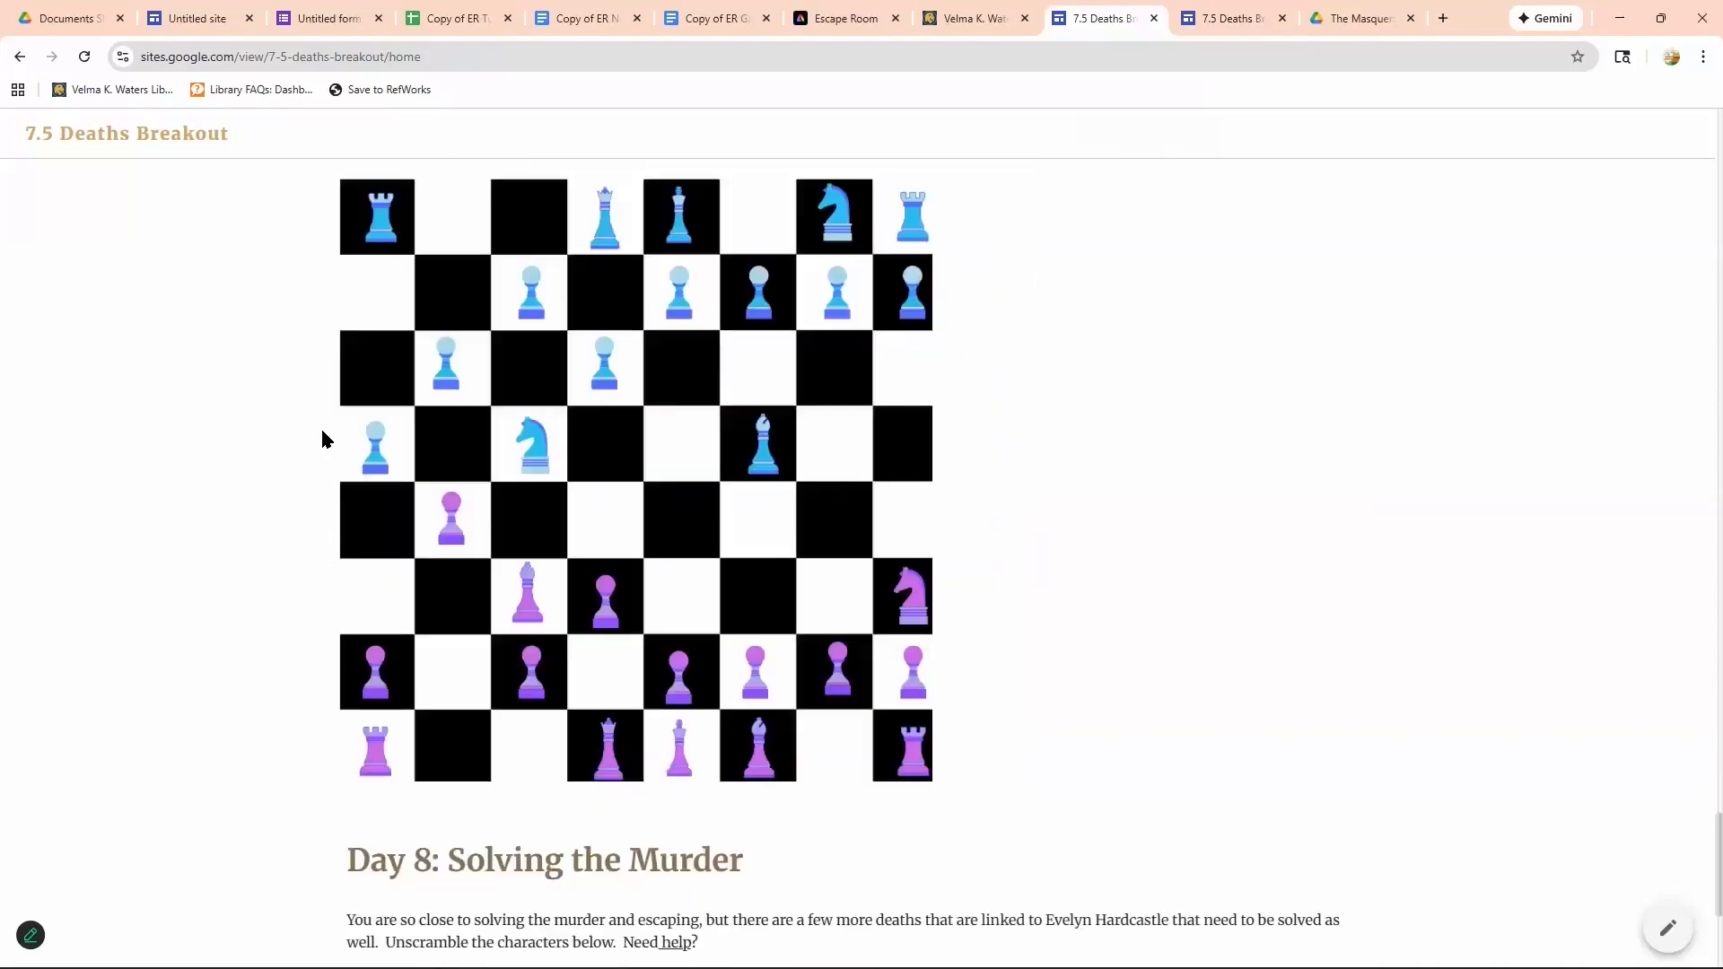
scroll(735, 258, "up", 2)
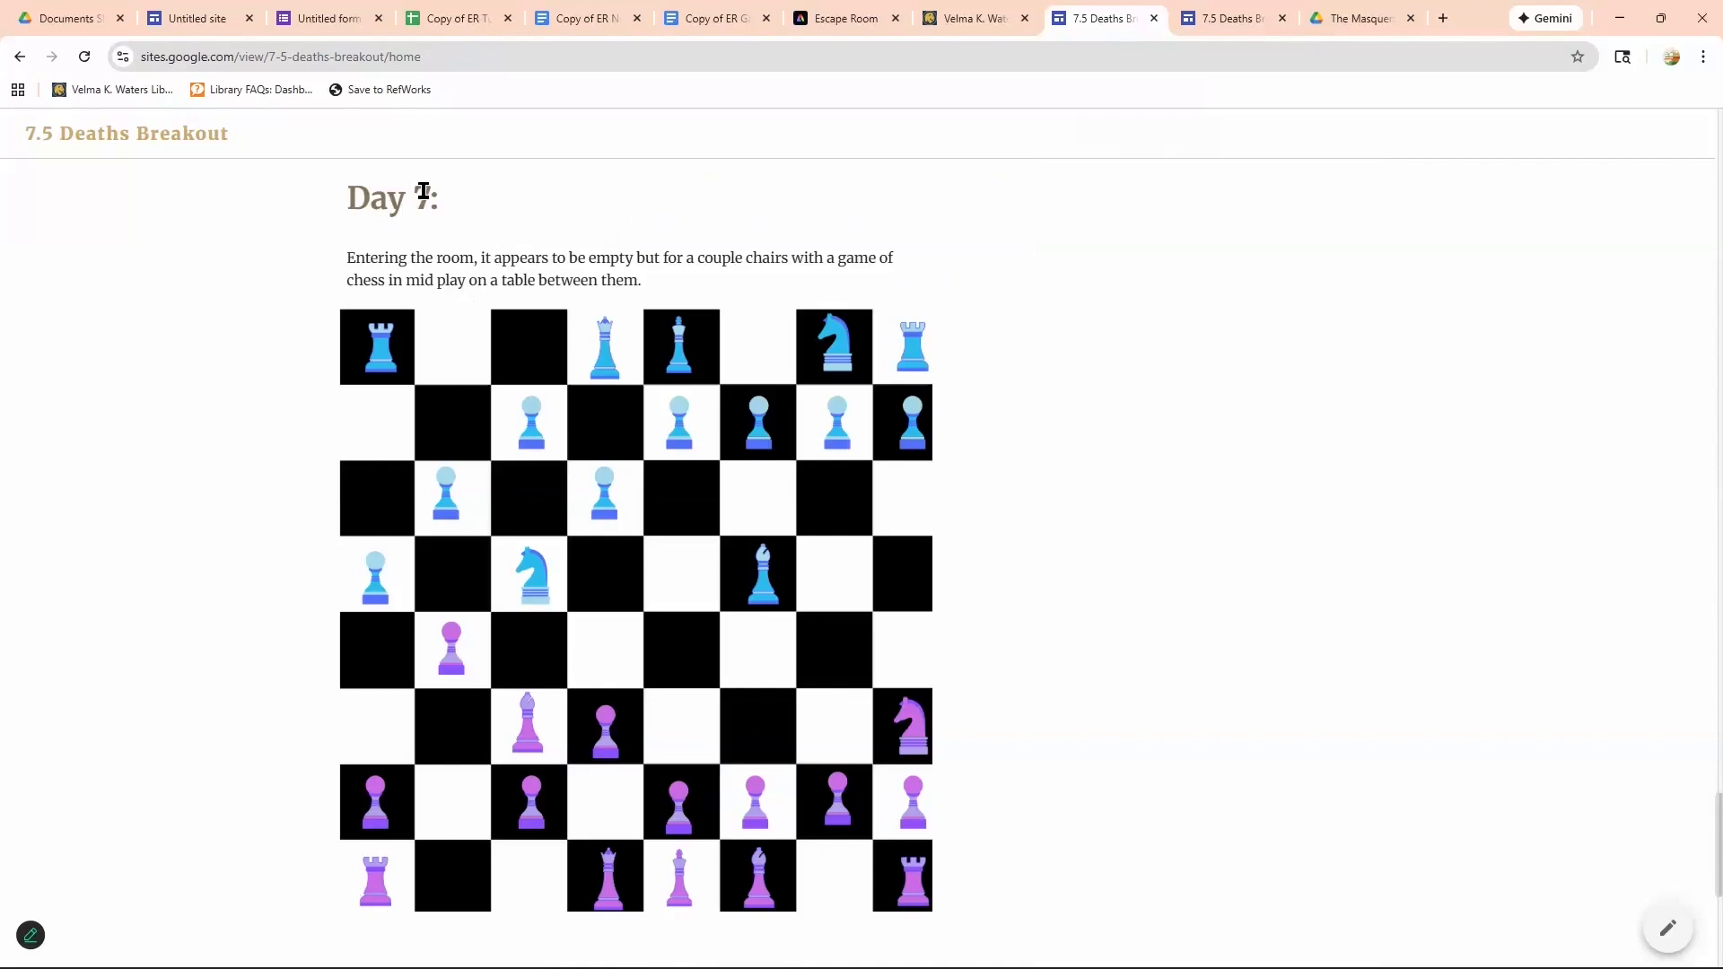
scroll(458, 251, "down", 1)
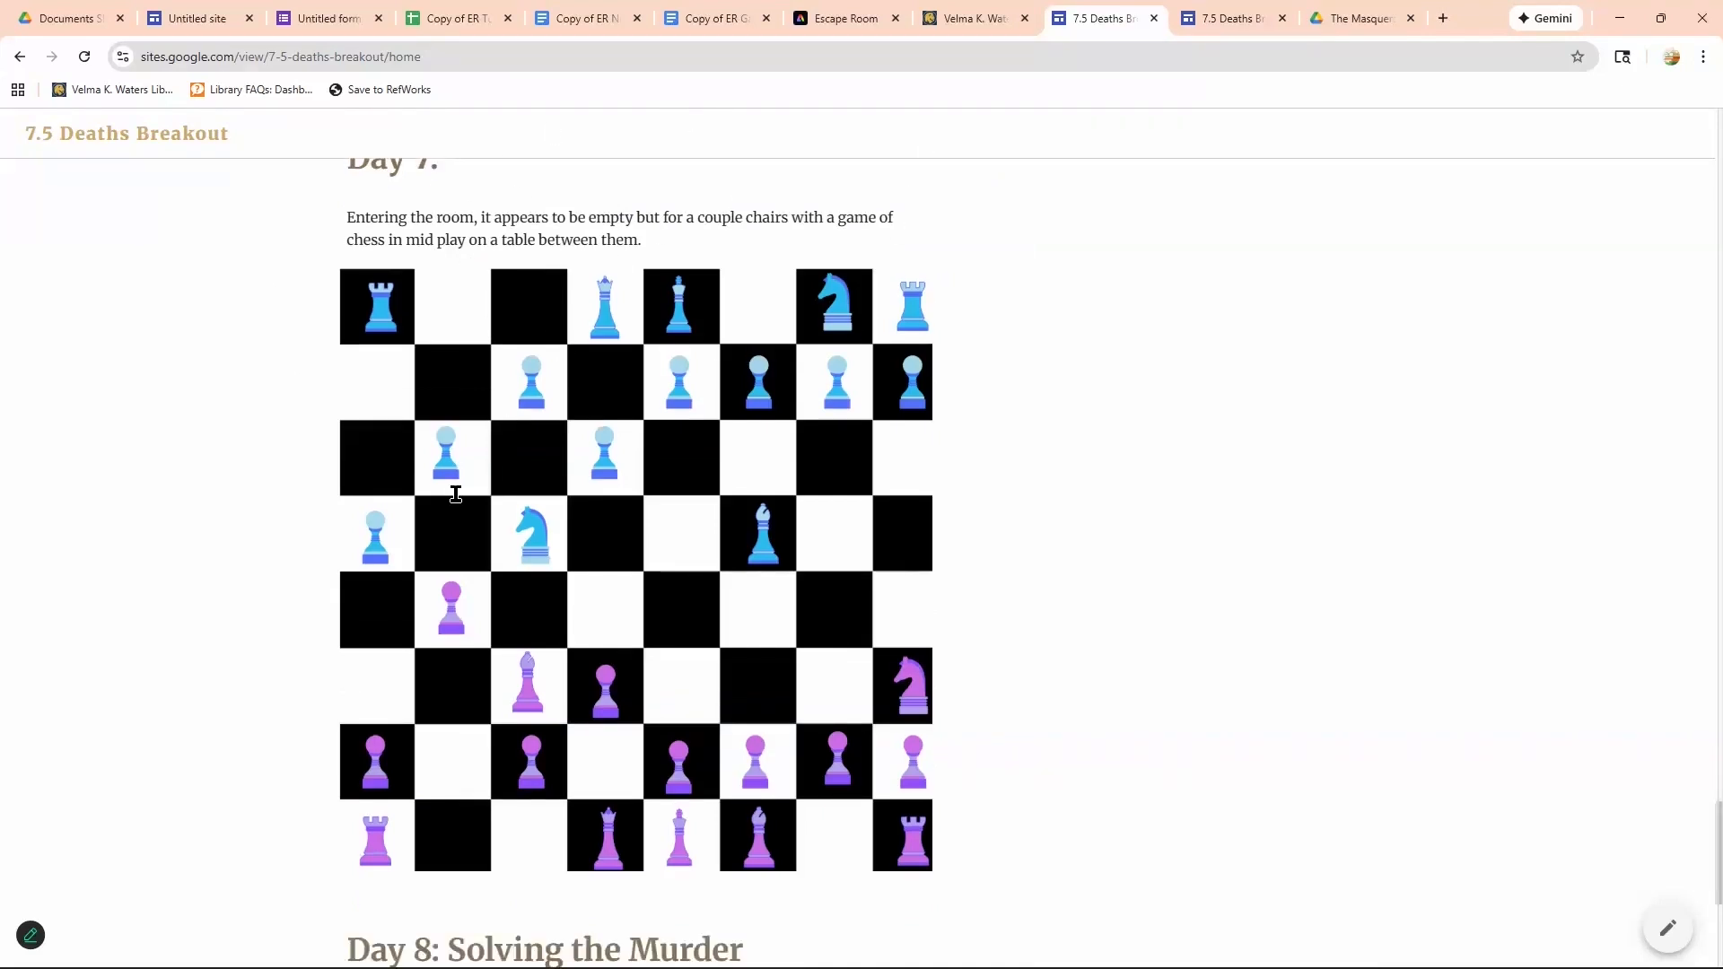
Review the Day 8: Solving the Murder name scrambles and the page's introduction, and switch to the Escape Room presentation in Adobe Express.
scroll(446, 619, "down", 5)
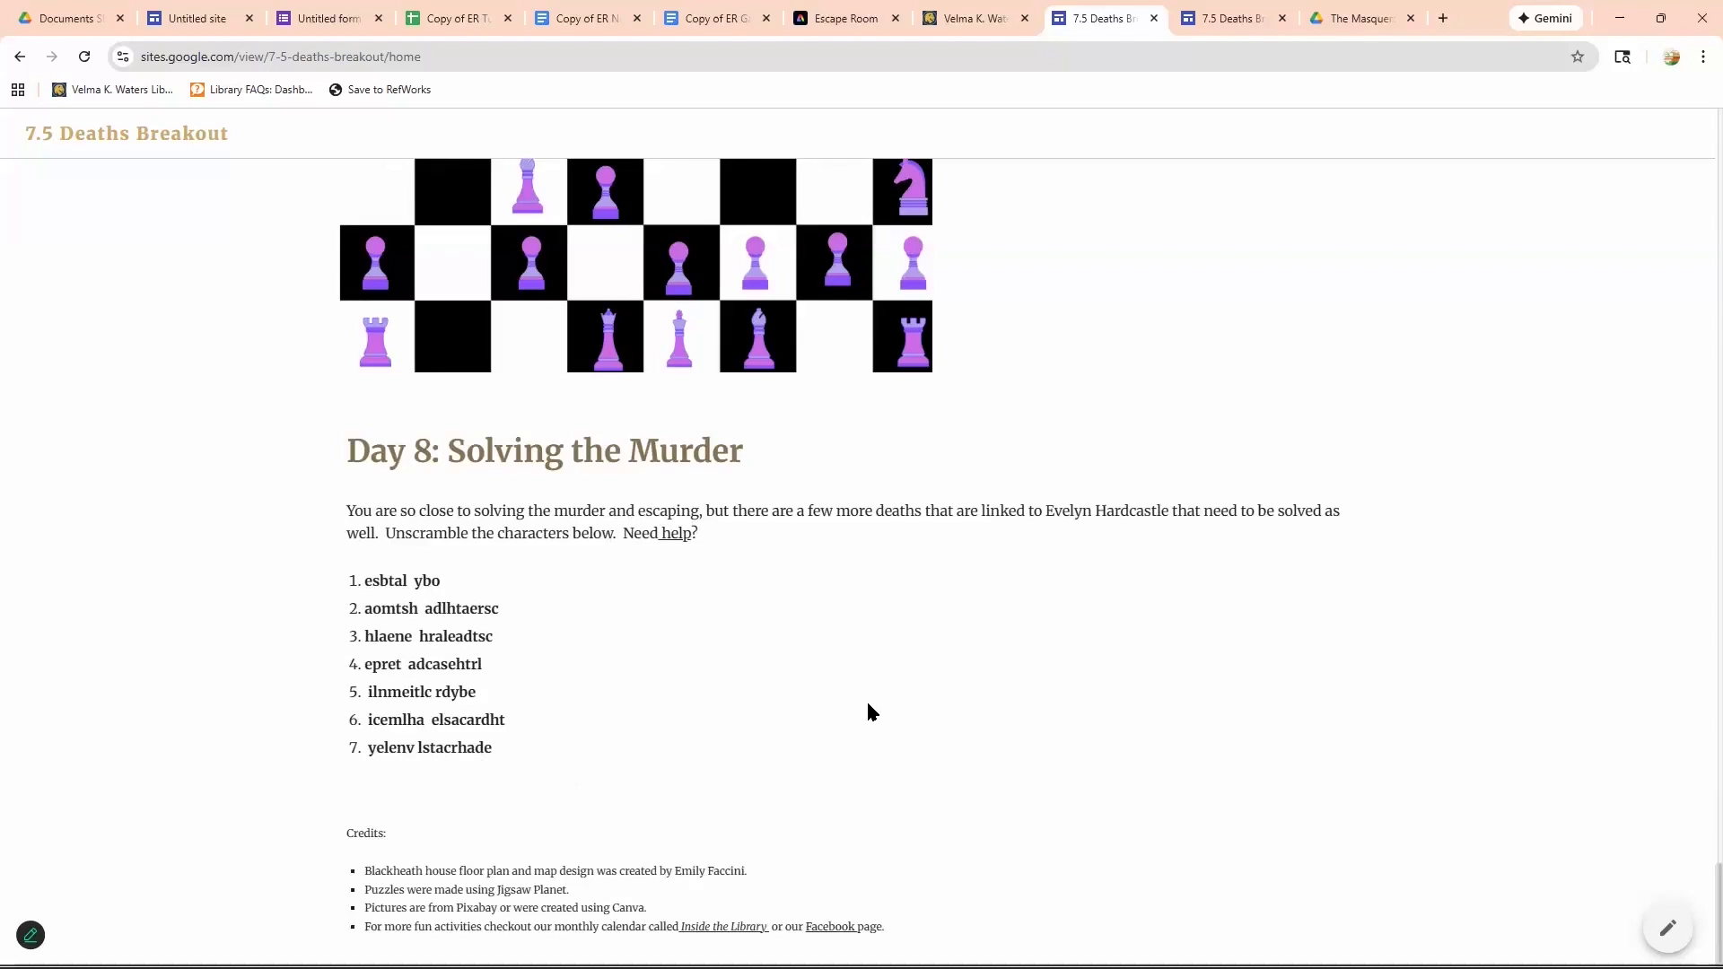
scroll(868, 704, "up", 20)
scroll(888, 700, "up", 20)
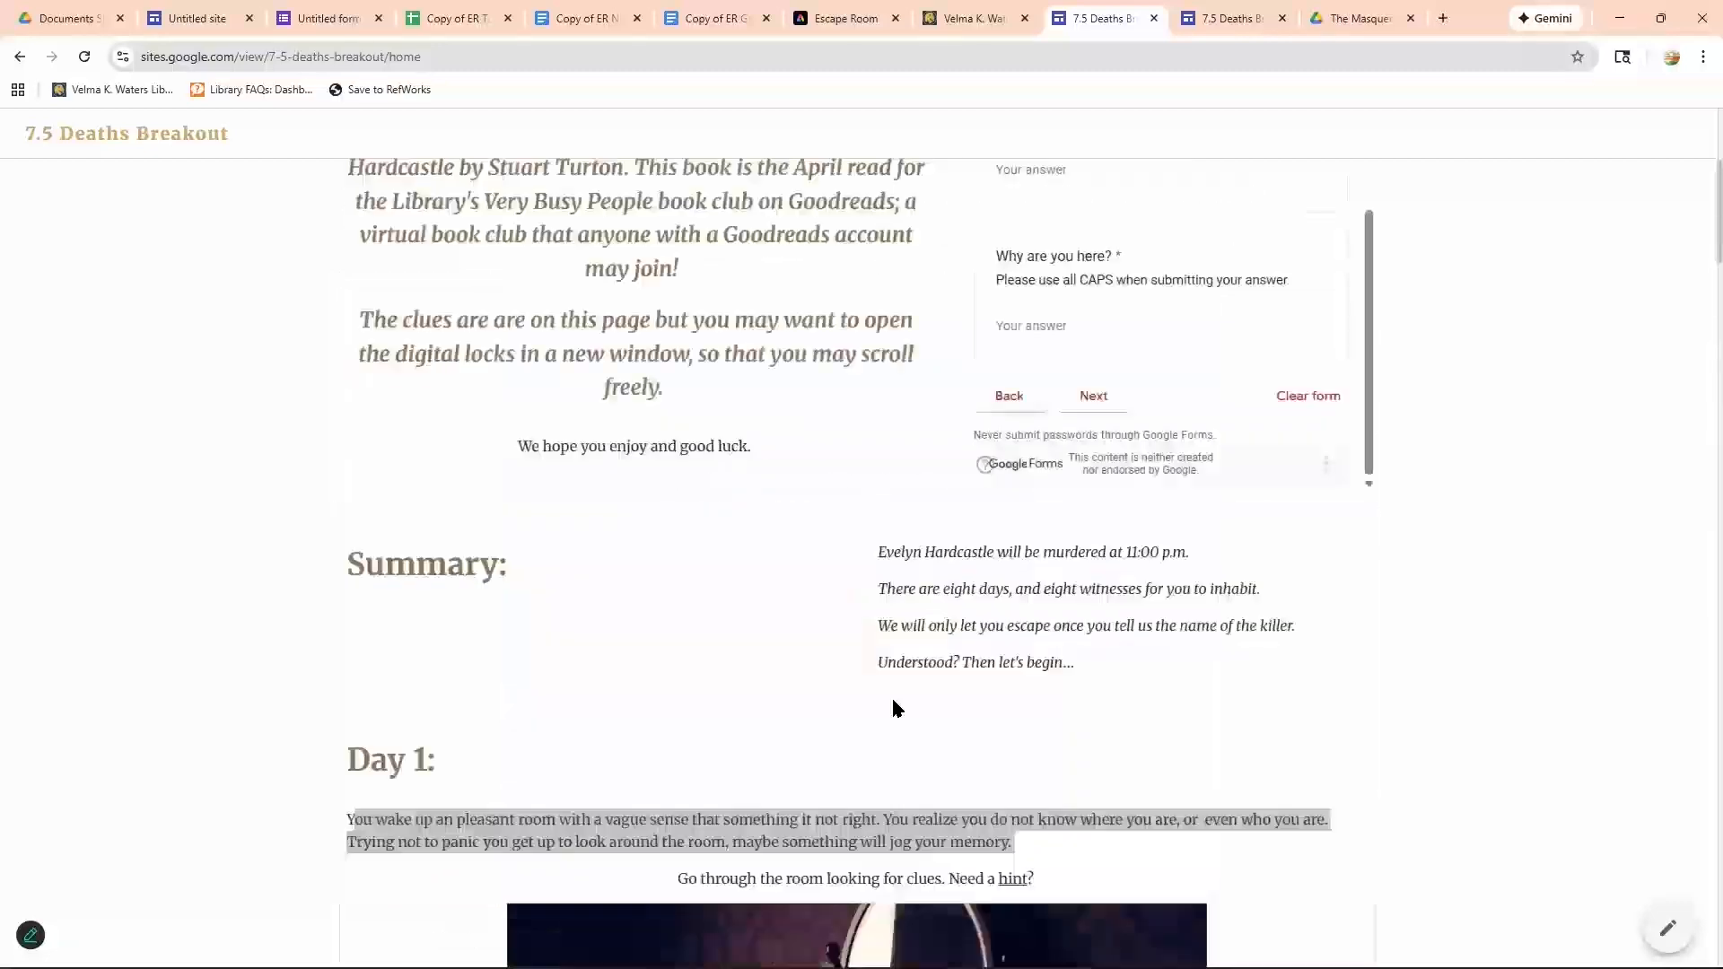
scroll(893, 709, "up", 5)
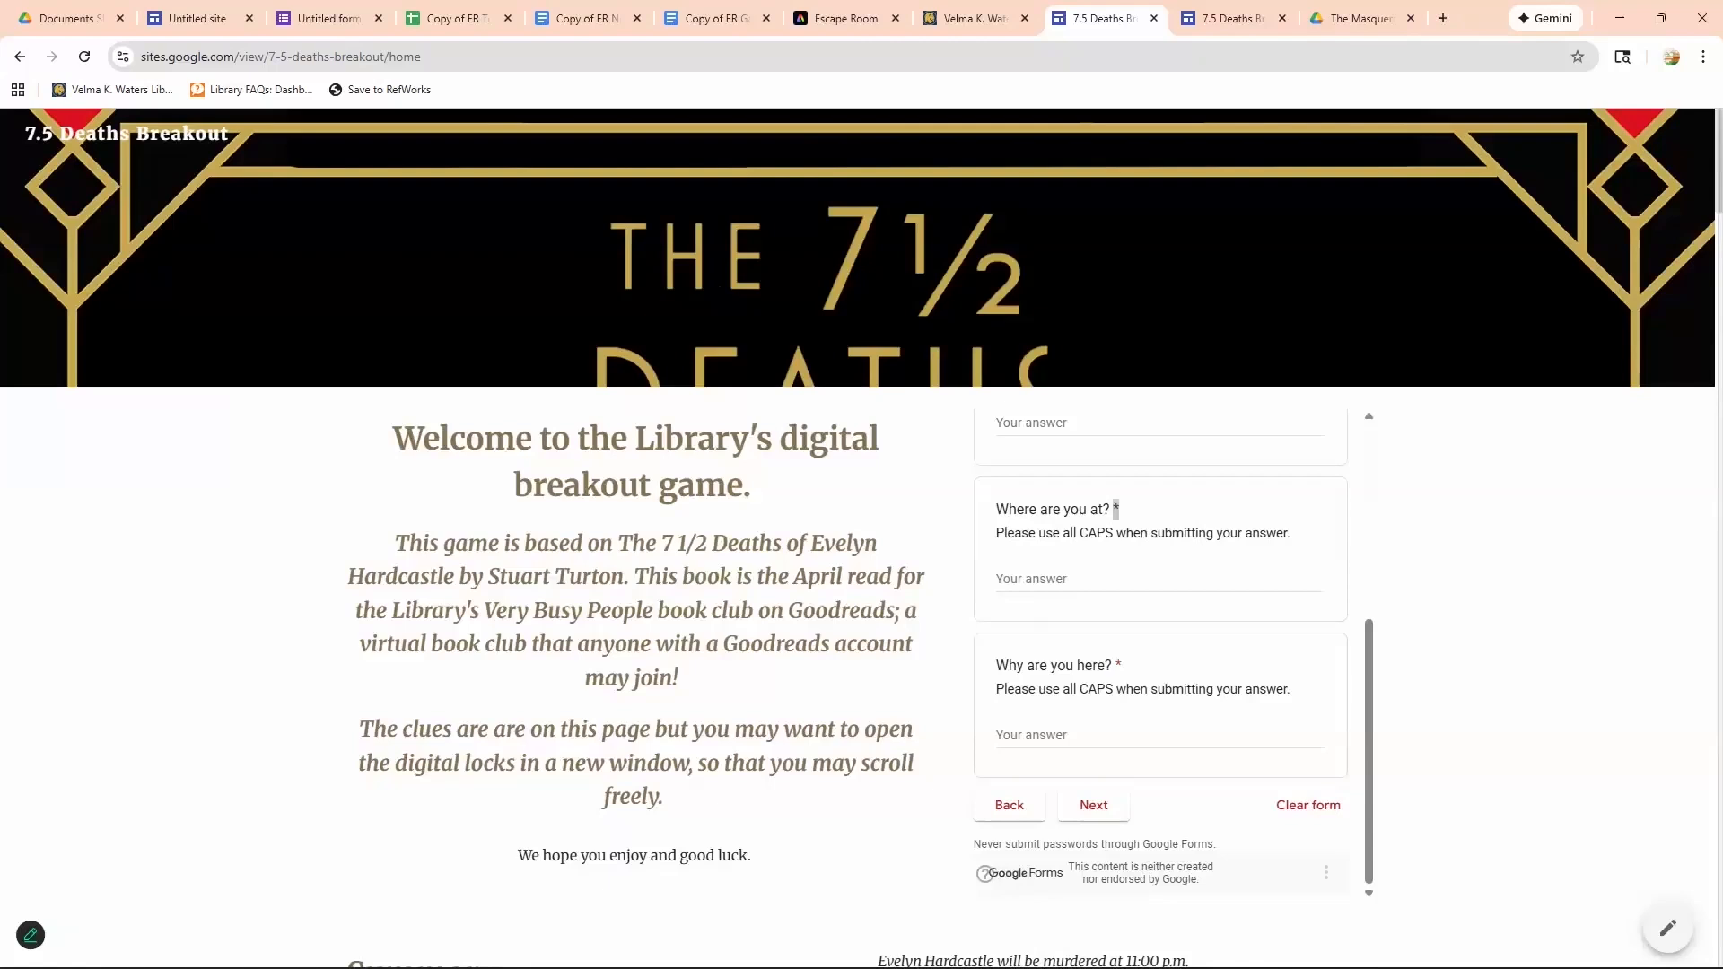
left_click(845, 19)
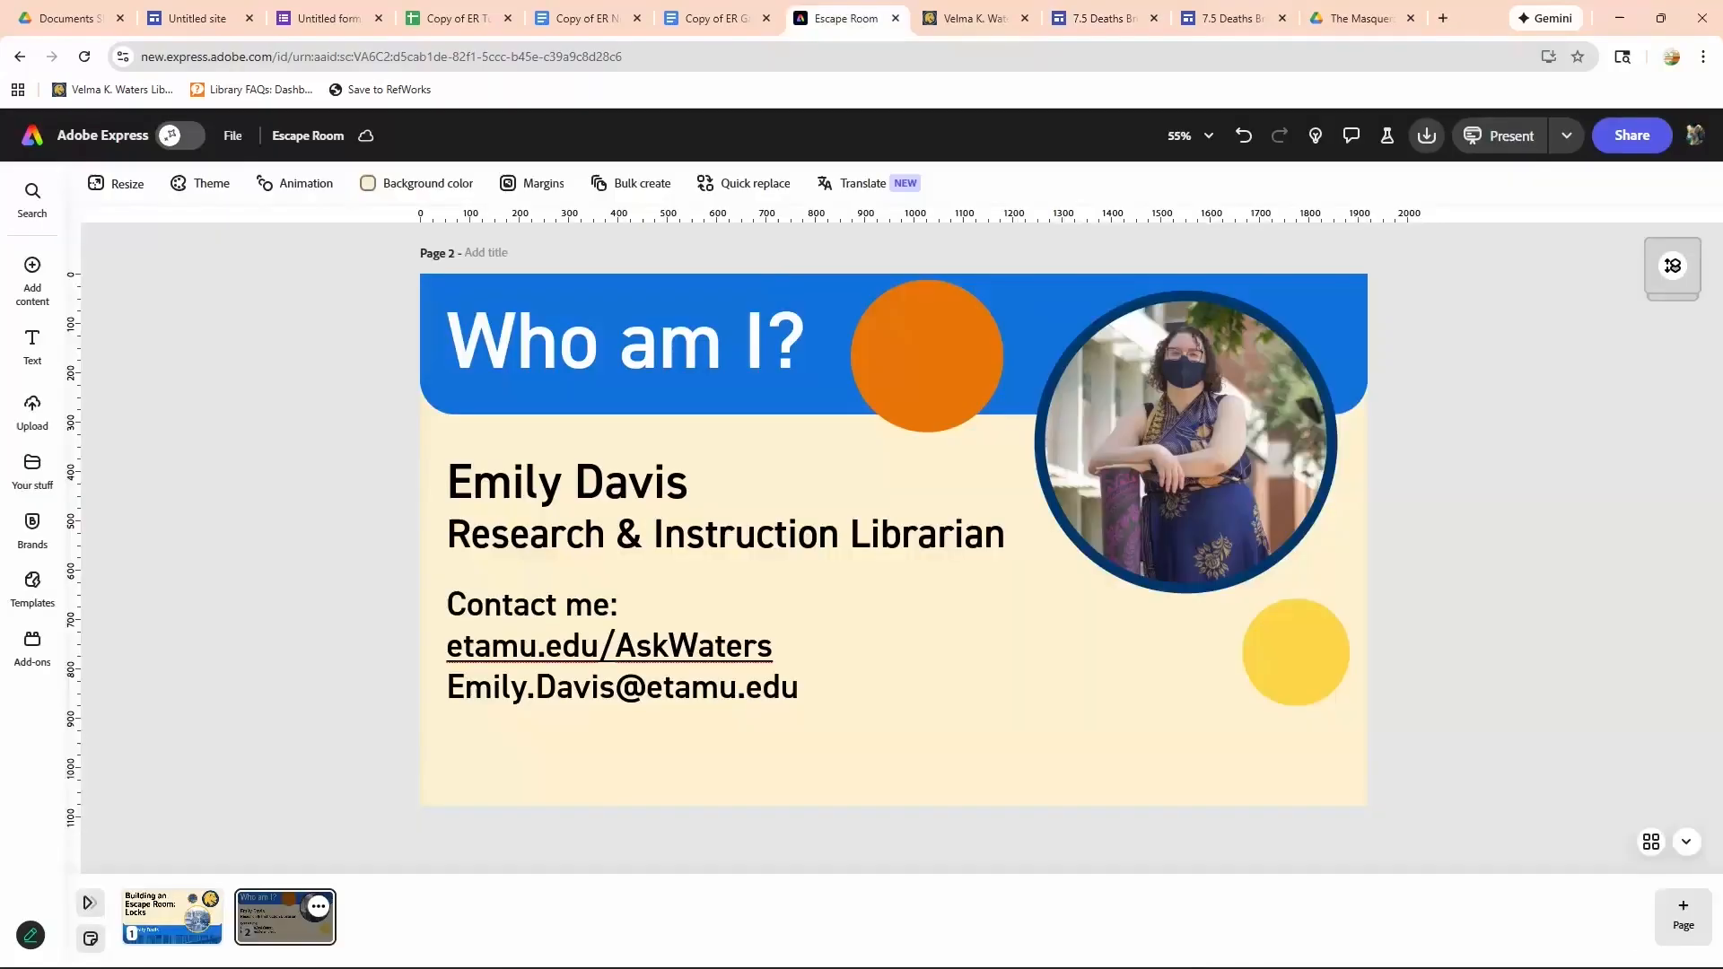